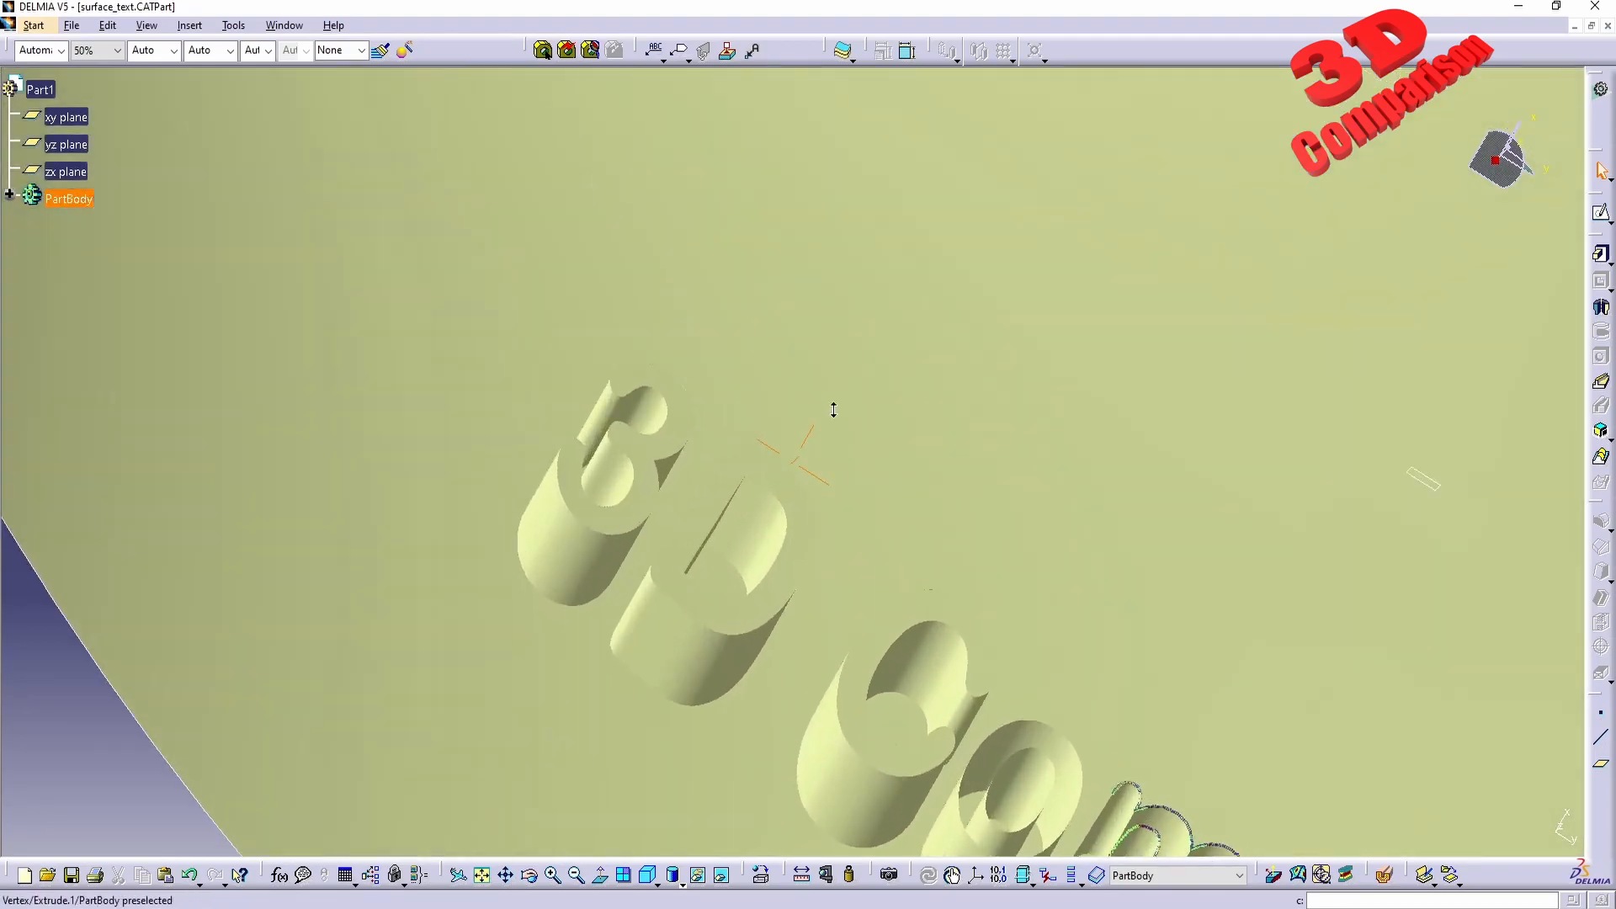
- Examine the raised 3D Comparison text on the curved surface from several angles and distances
middle_drag(716, 446, 690, 683)
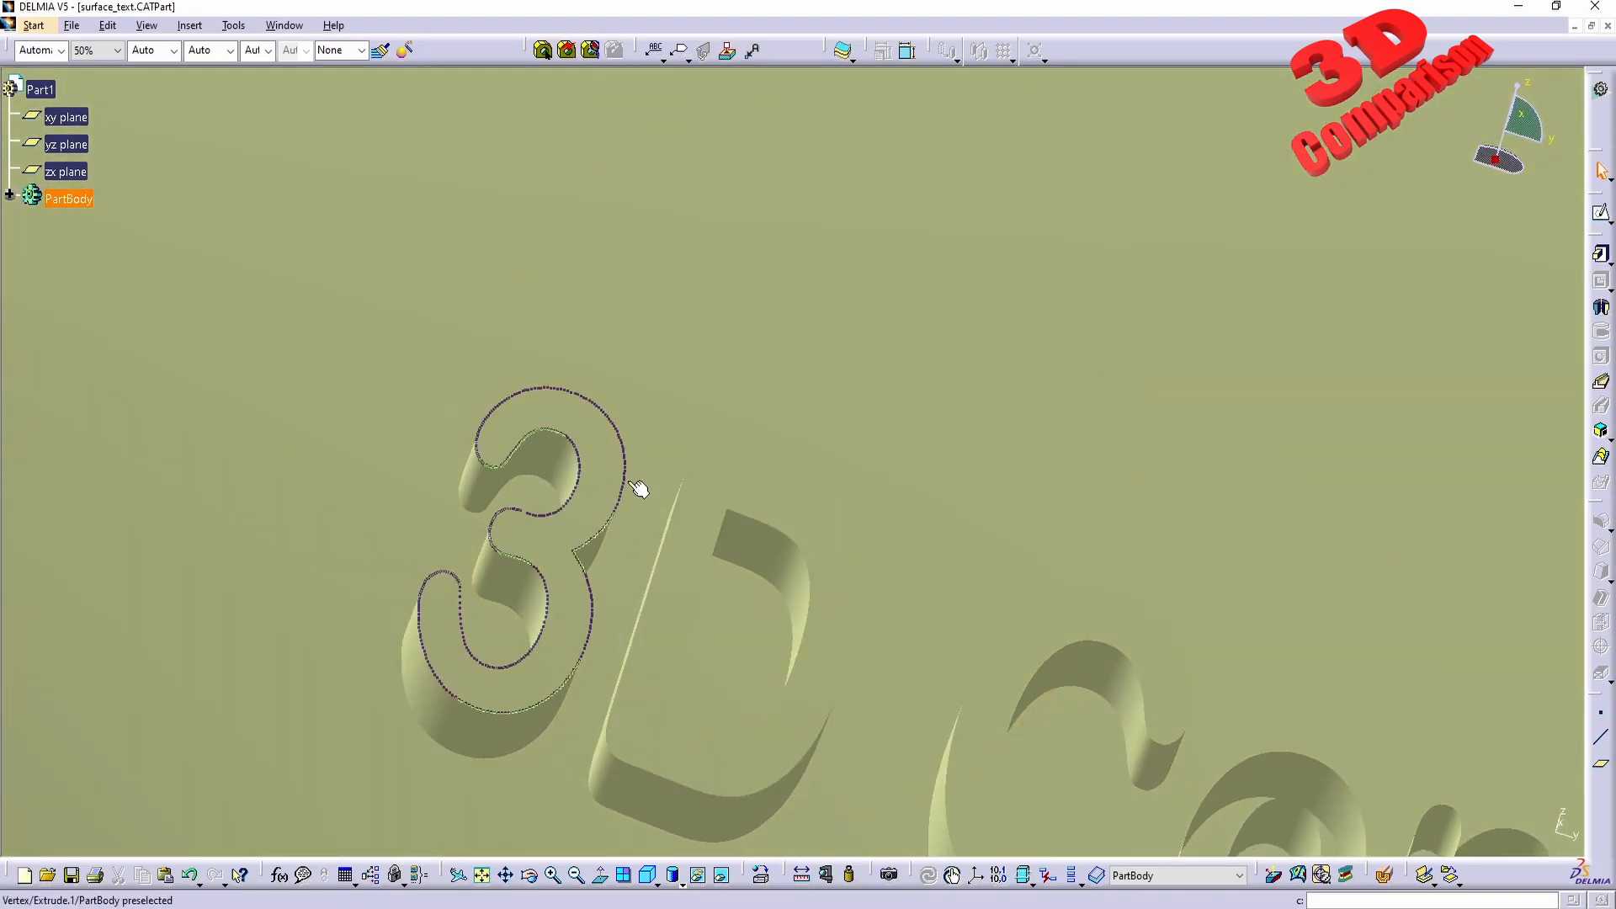
middle_drag(1122, 775, 953, 551)
middle_drag(1063, 627, 1035, 512)
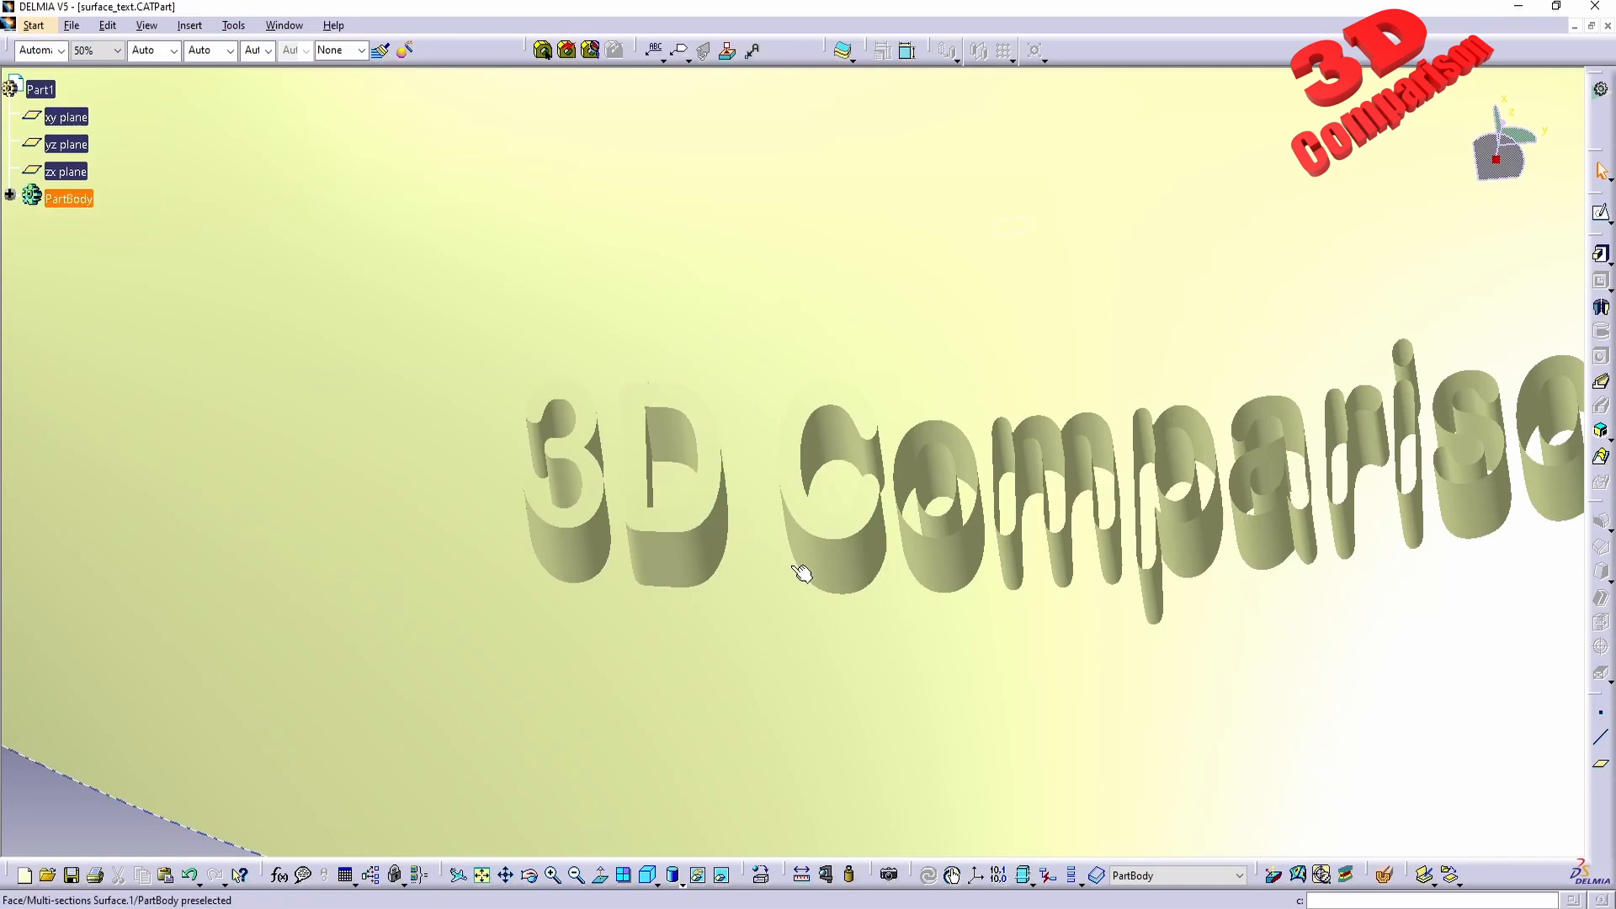
middle_drag(769, 549, 808, 566)
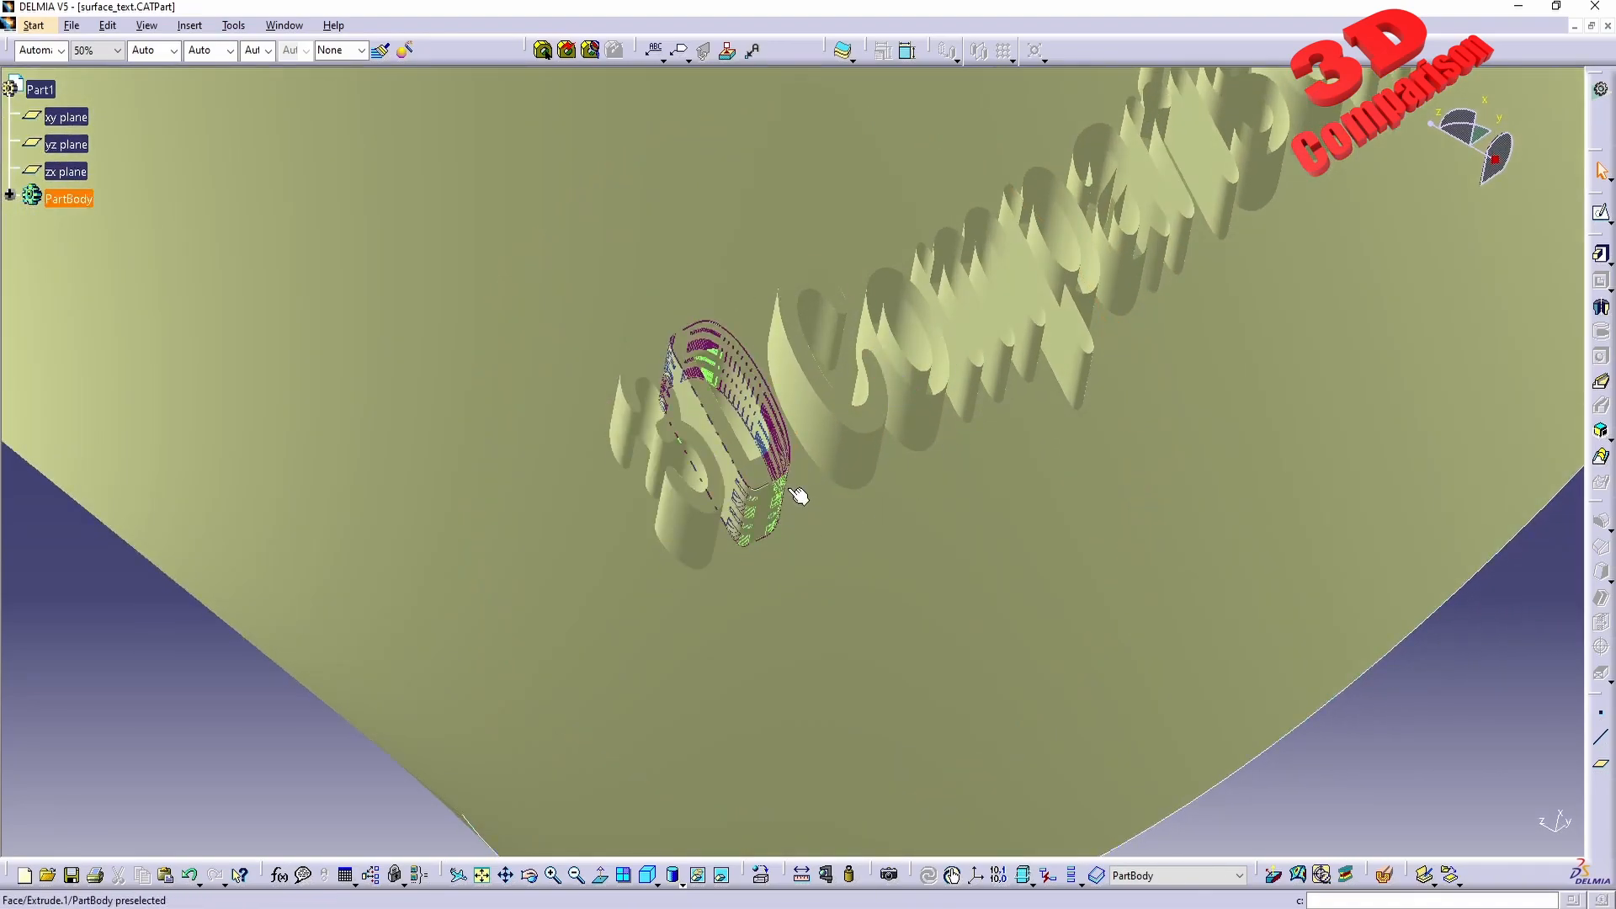
middle_drag(800, 465, 786, 526)
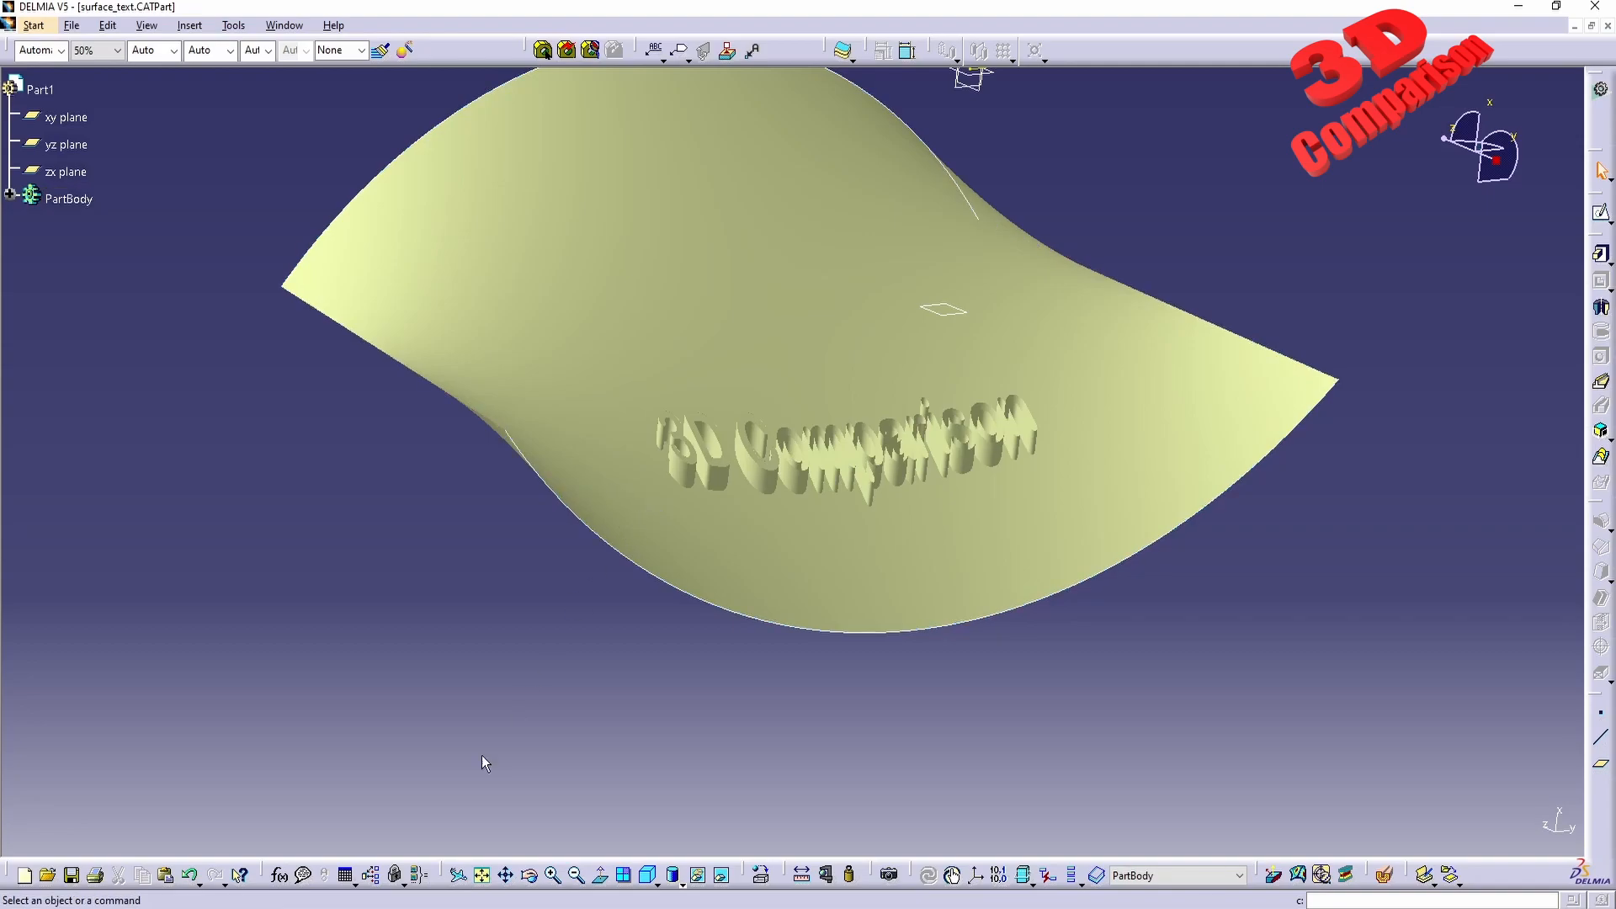
- Switch to the browser and review the YouTube Studio viewer comment about text on irregular surfaces and its Google Translate page
click(427, 908)
click(337, 850)
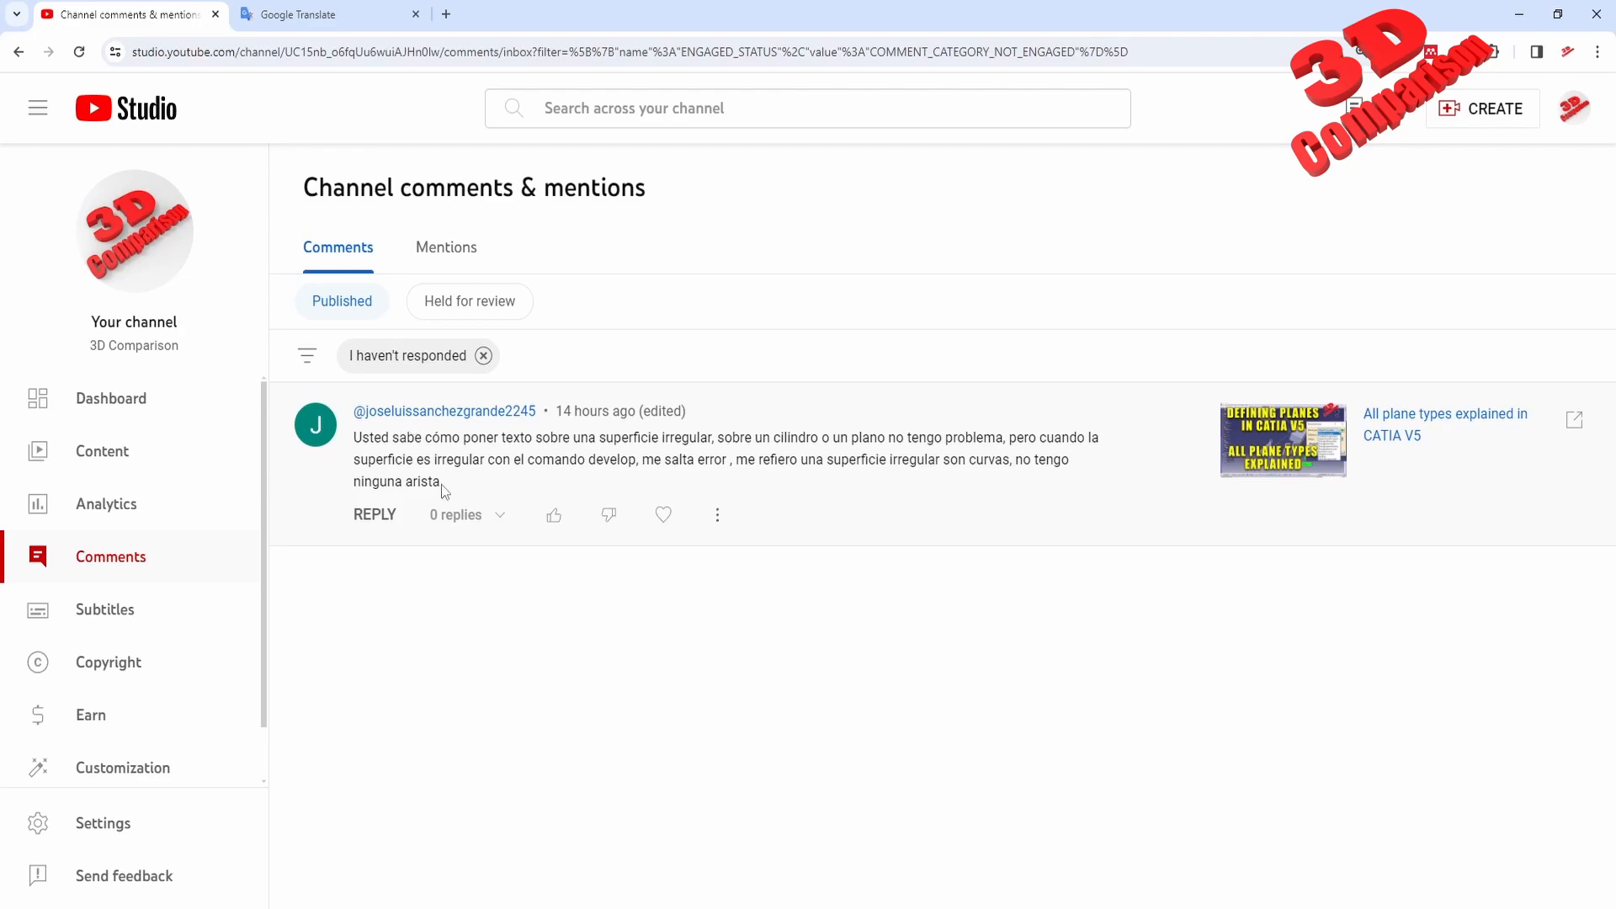
drag(441, 483, 356, 446)
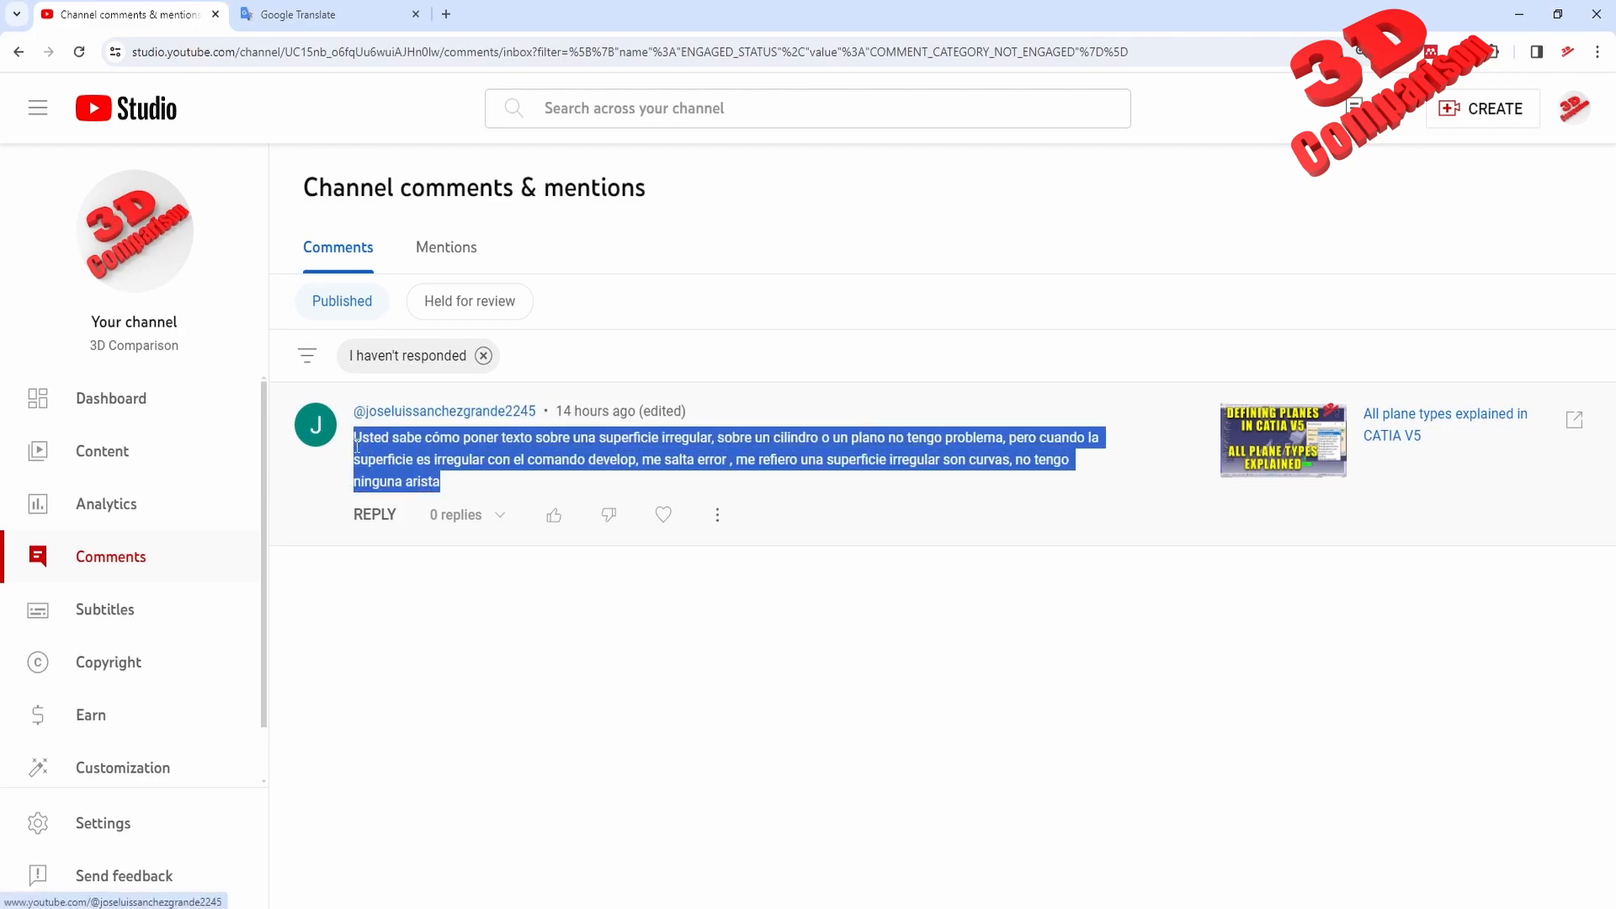
click(299, 14)
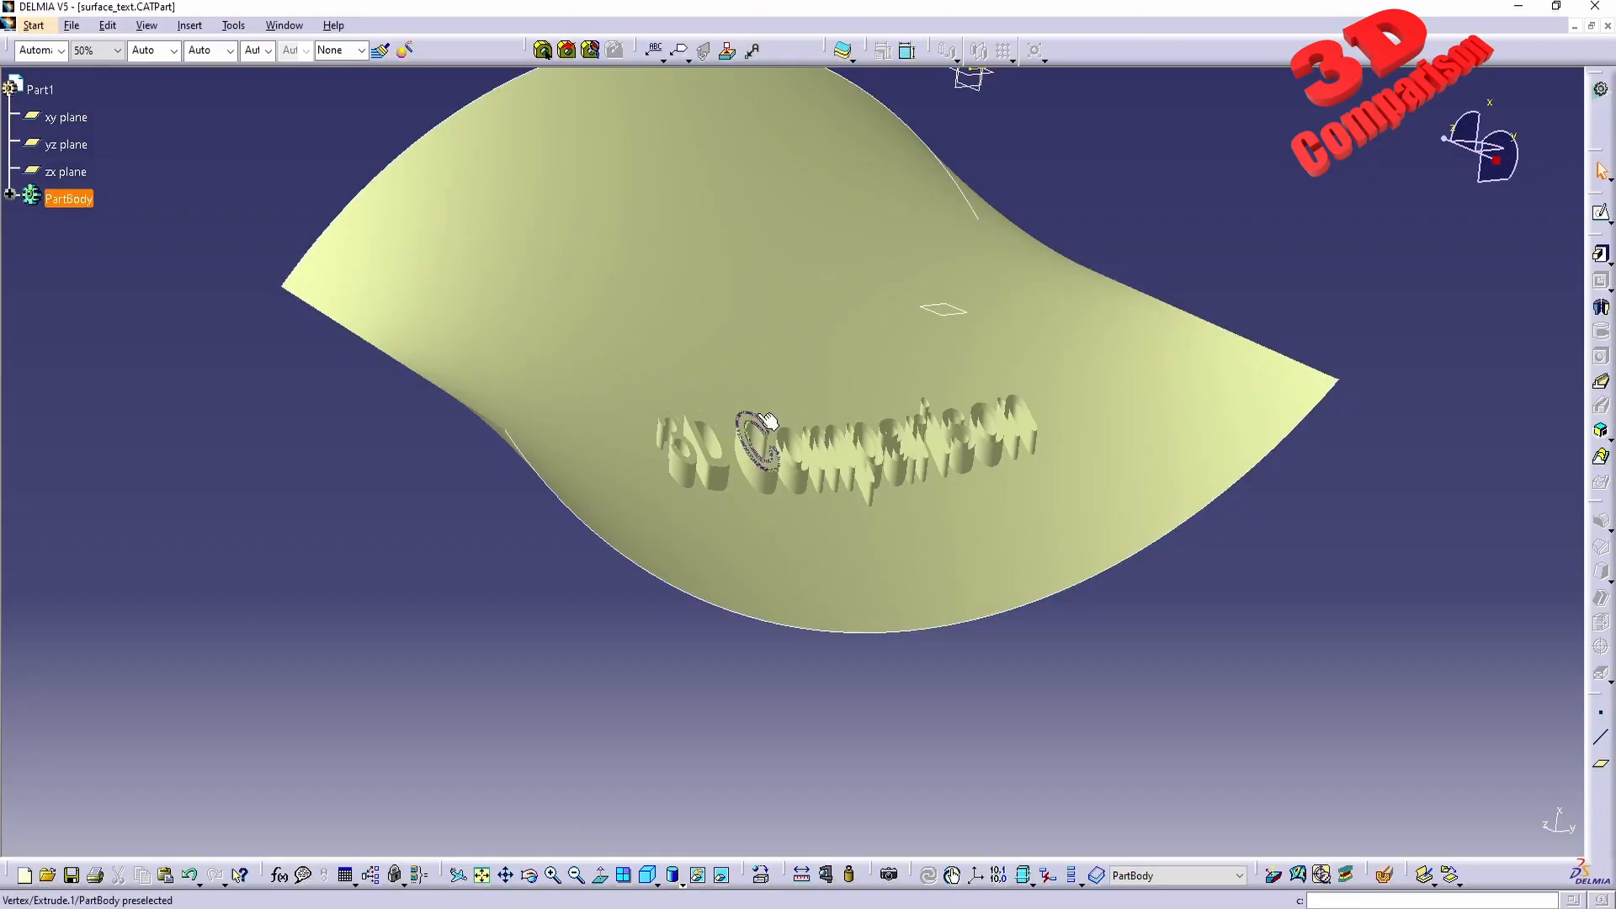
- Close the surface_text part and create a new Drafting document with the ISO standard and an A4 ISO landscape sheet
middle_drag(767, 421, 993, 474)
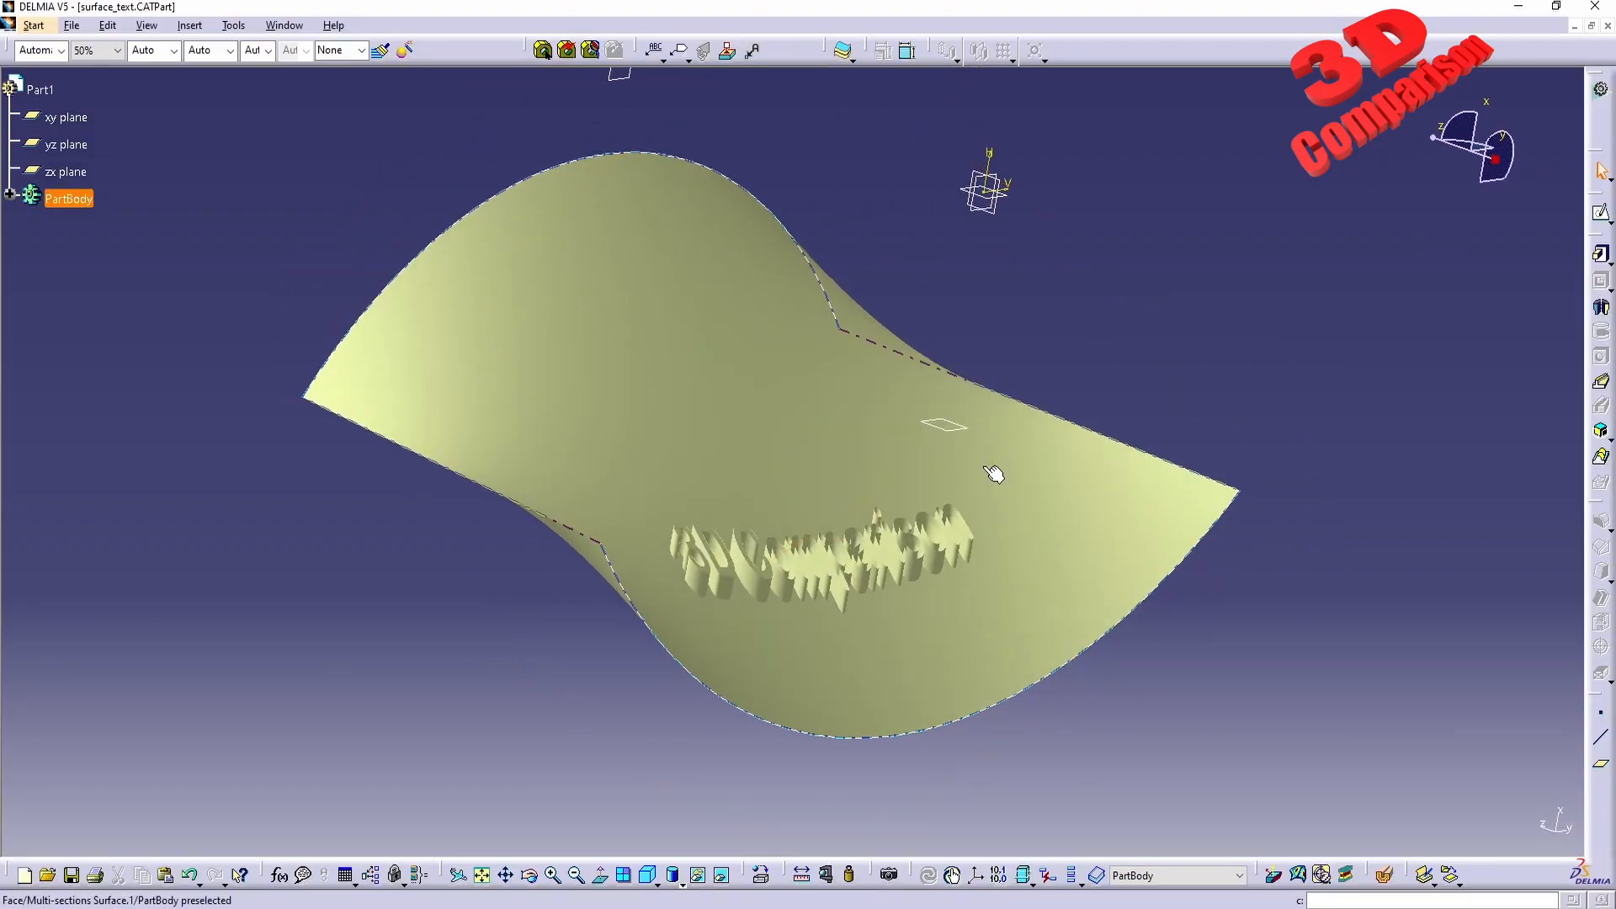
click(1608, 27)
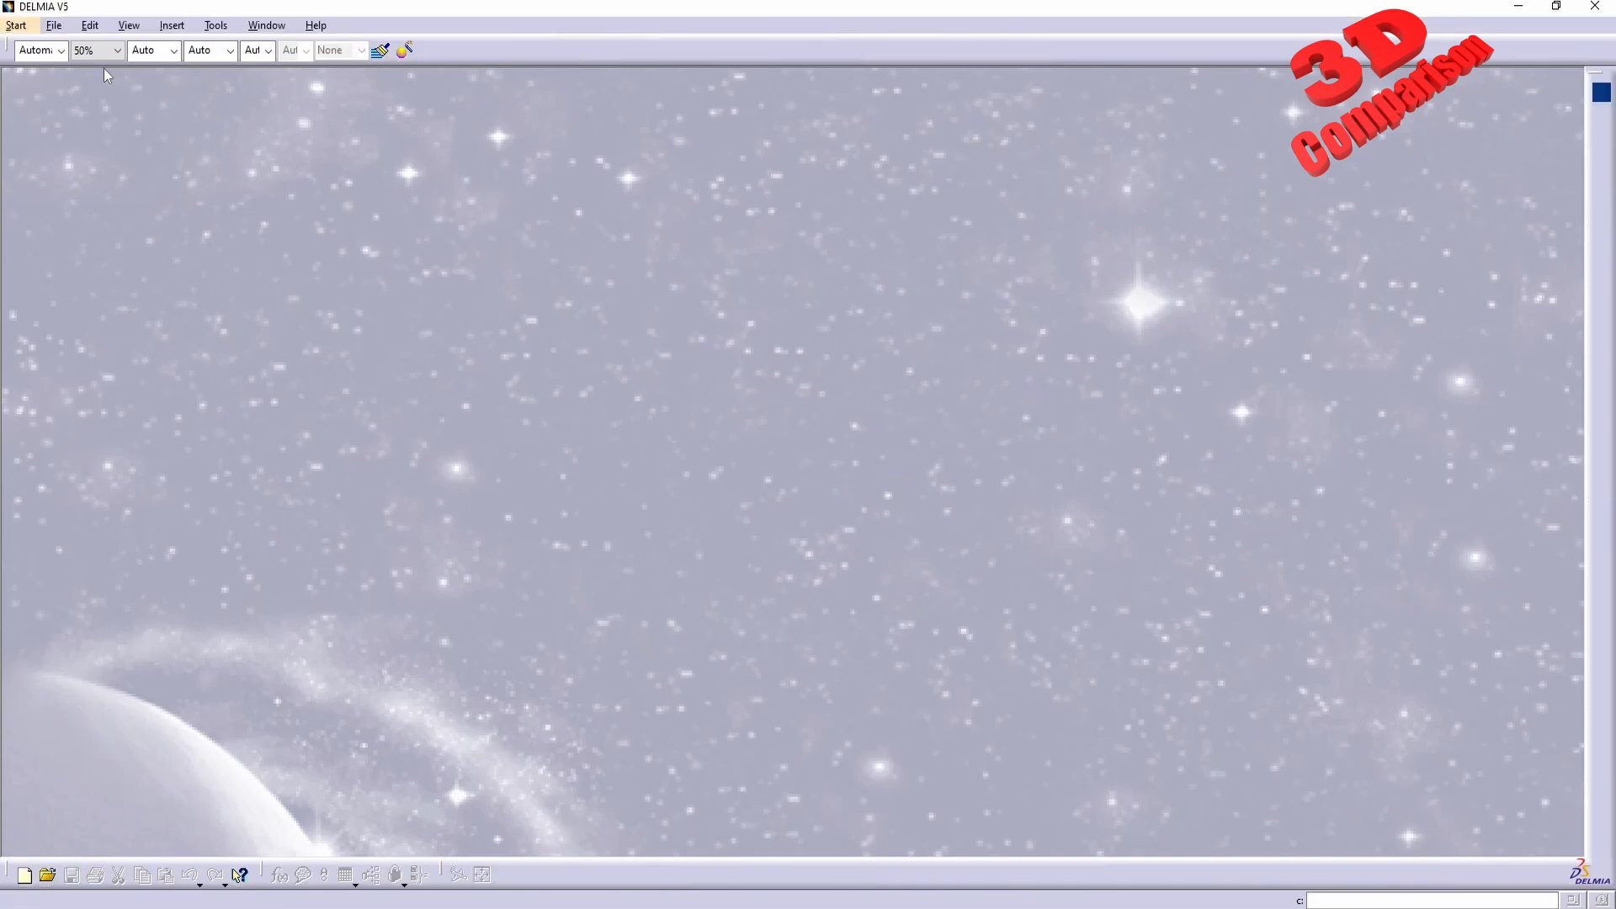
click(25, 26)
mouse_move(52, 70)
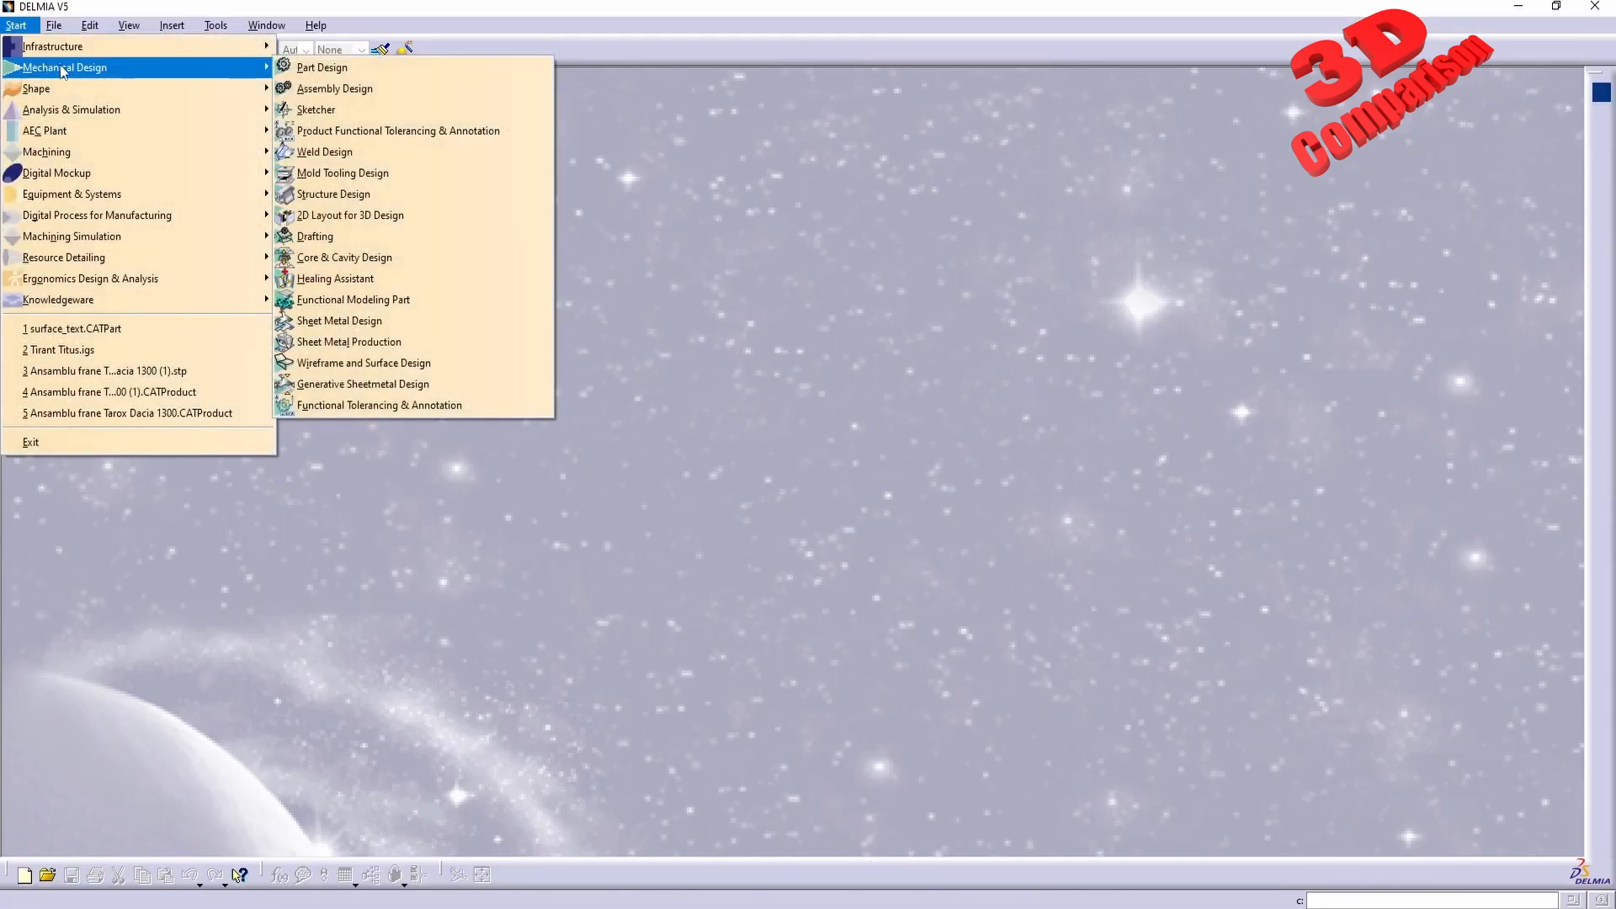
click(410, 239)
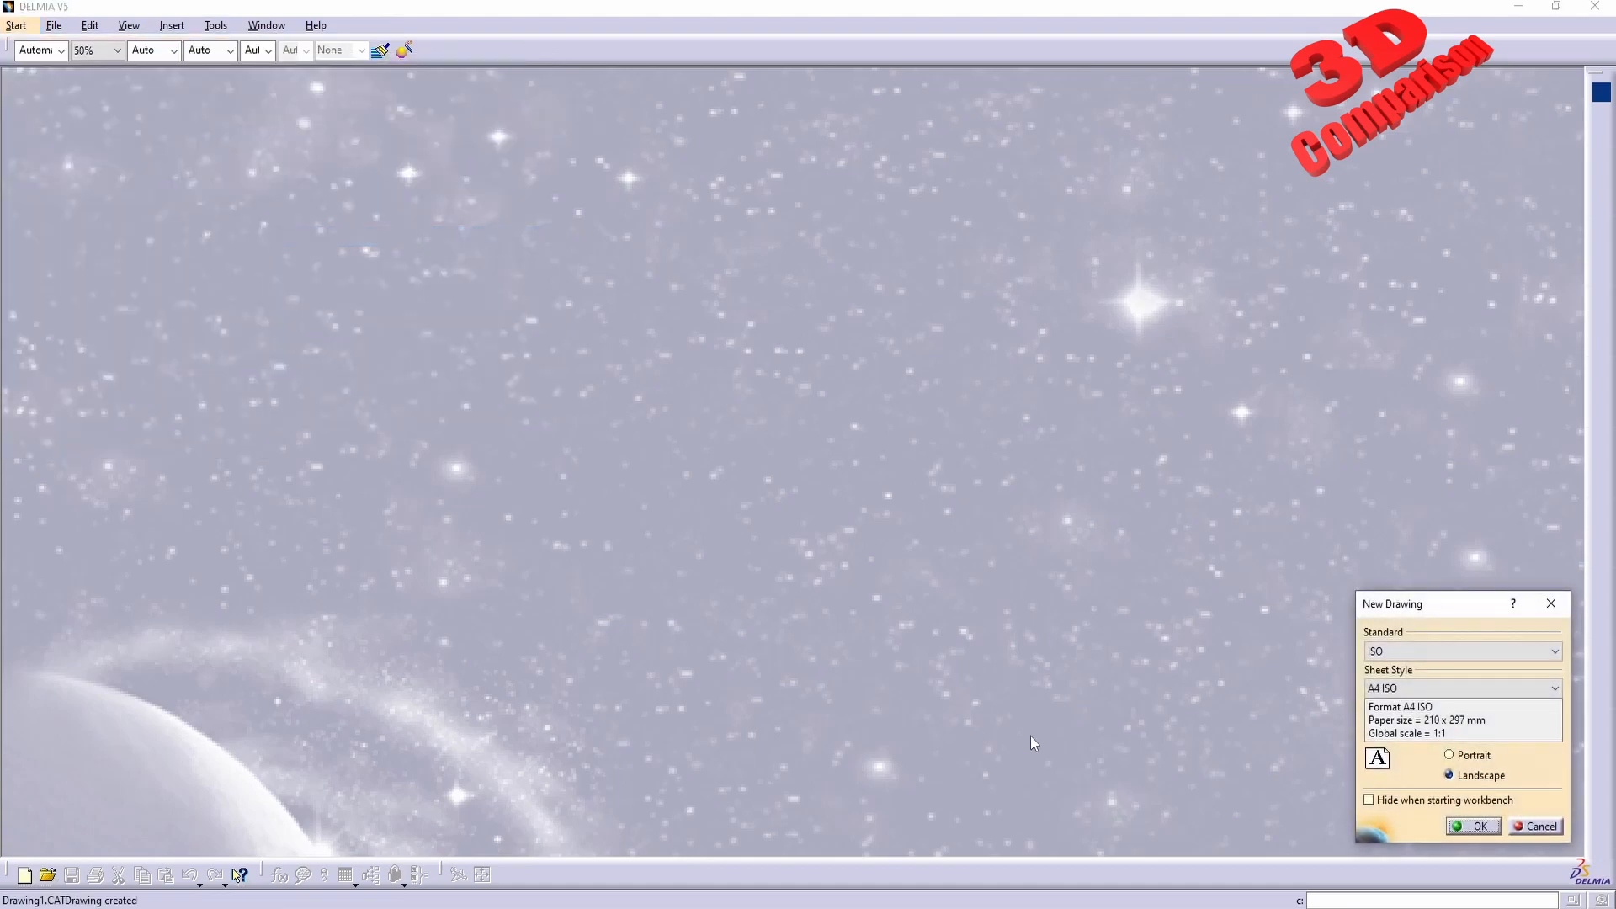
click(1431, 688)
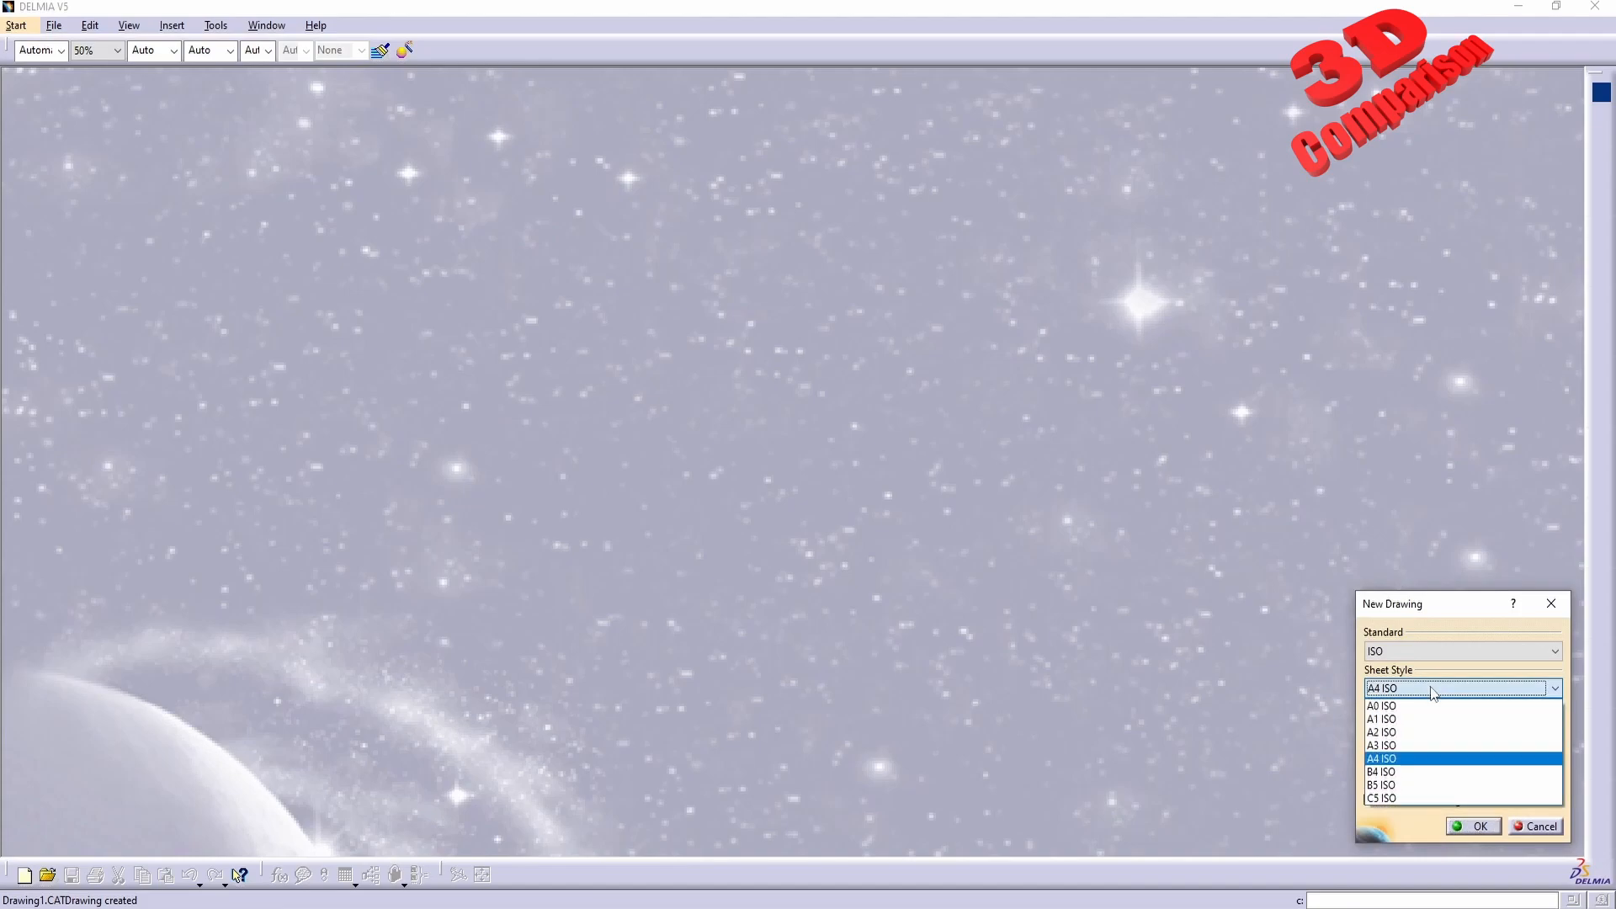
click(1403, 760)
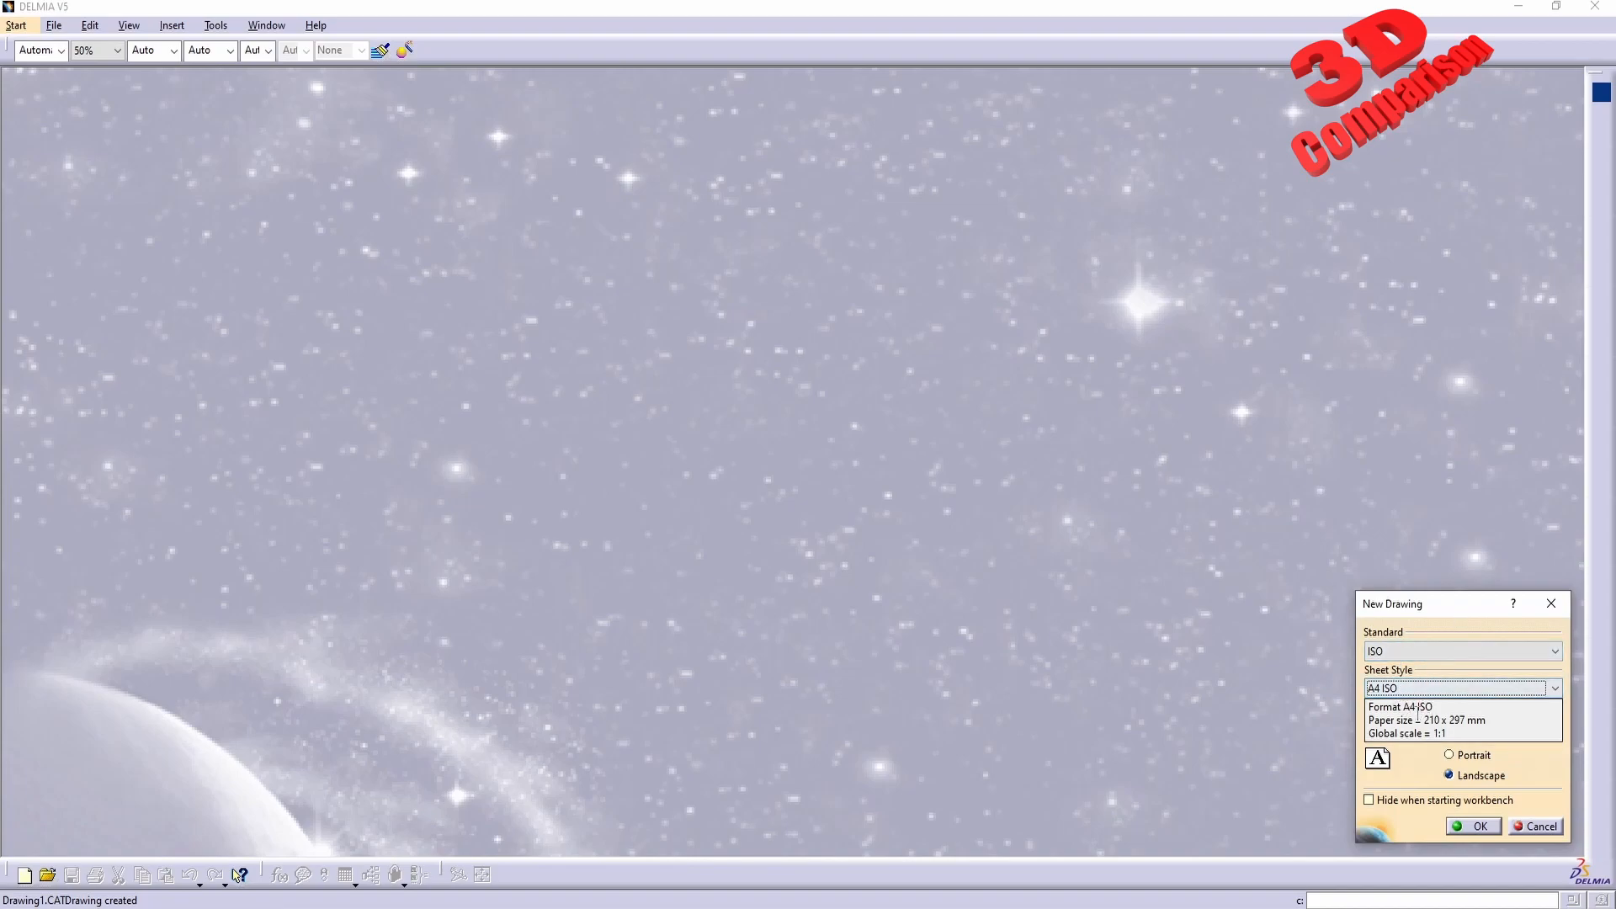
drag(1424, 720, 1487, 716)
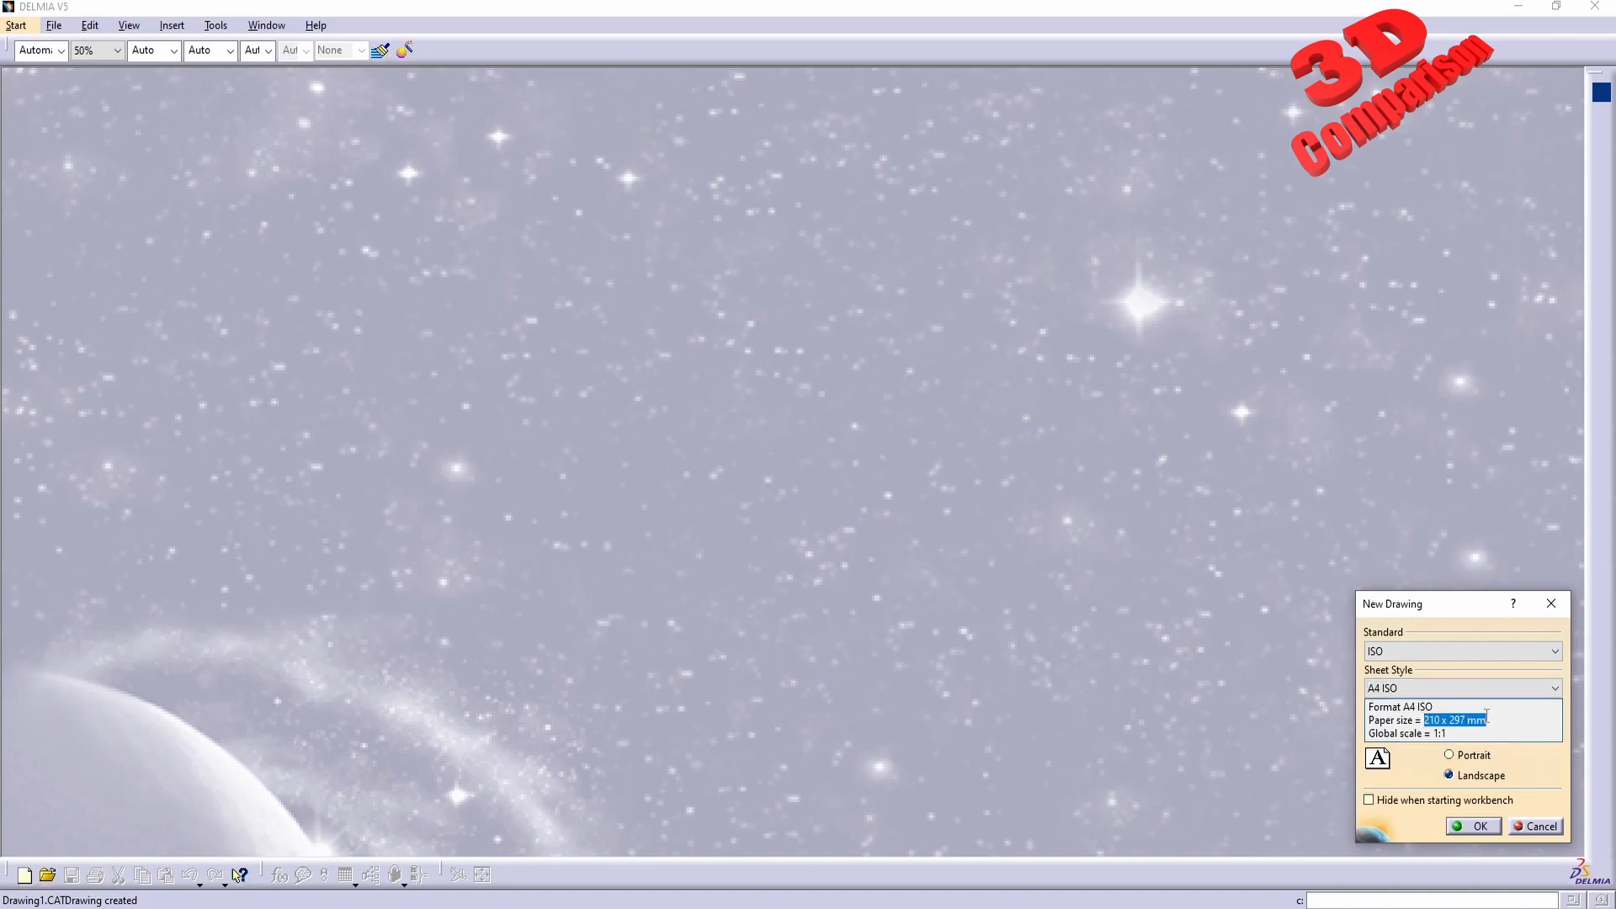
click(1474, 825)
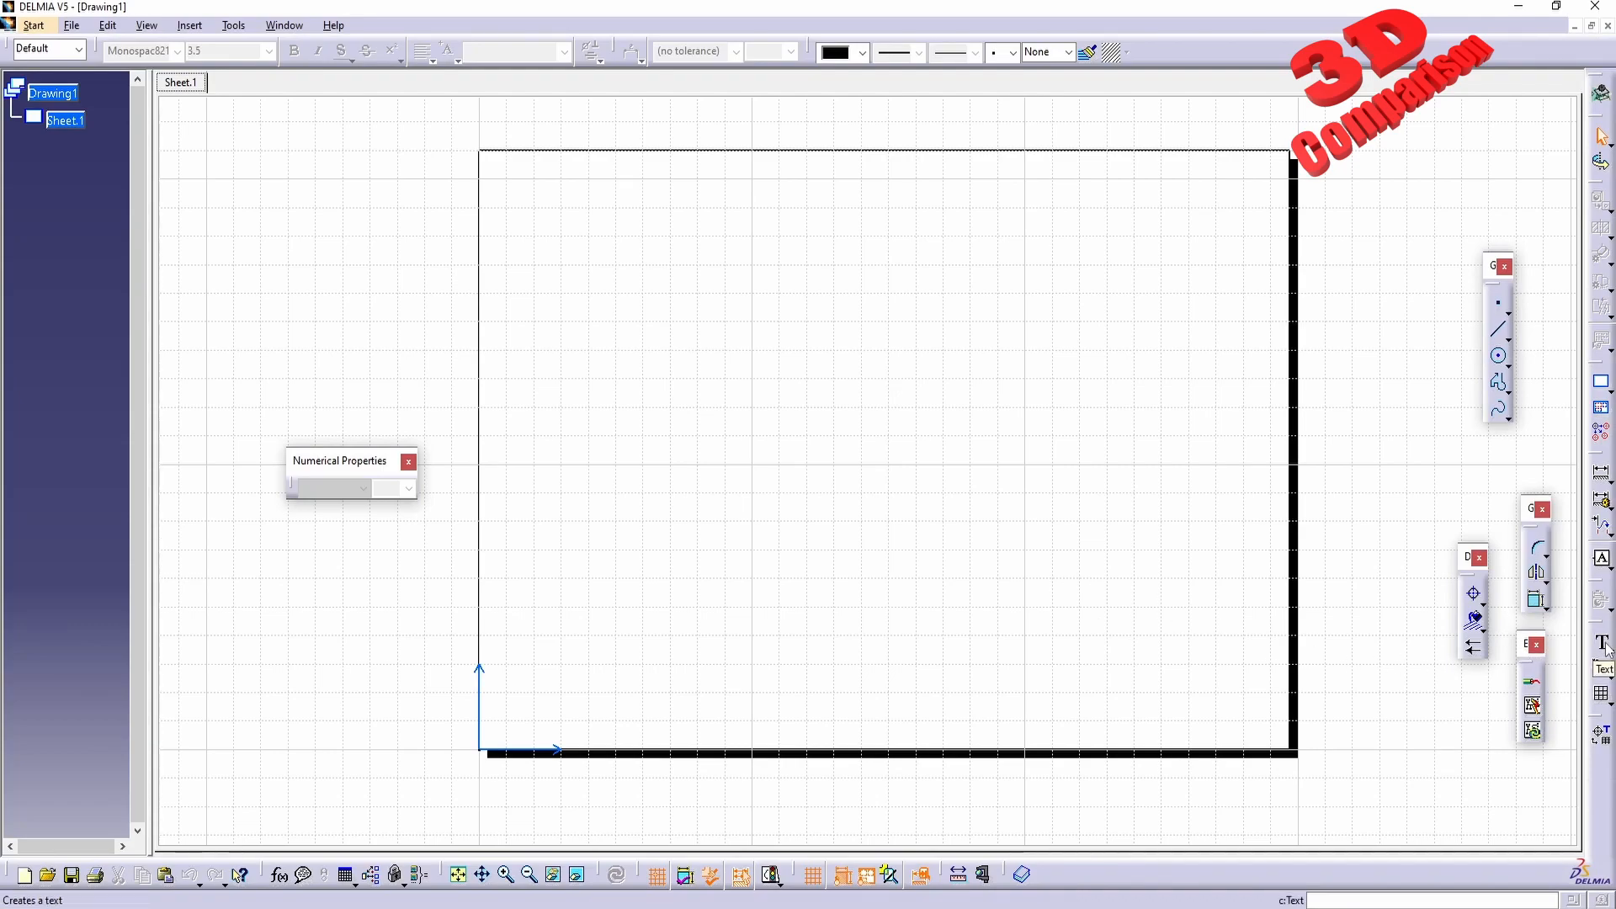
- Place the text "3D Comparison" near the middle of the drawing sheet
click(1603, 644)
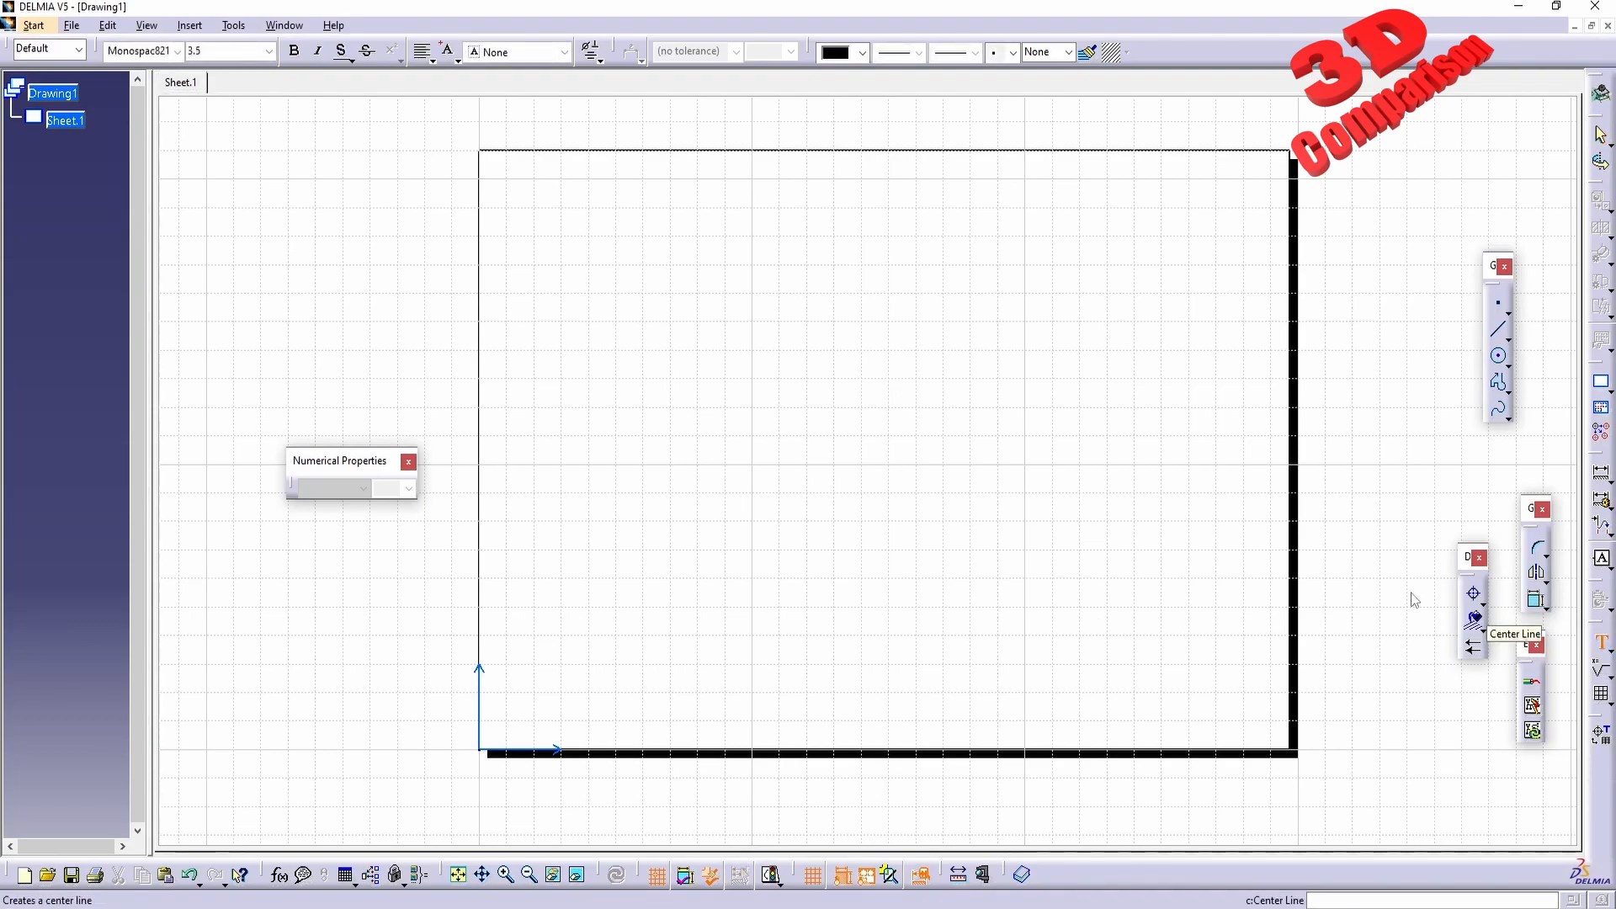
click(773, 446)
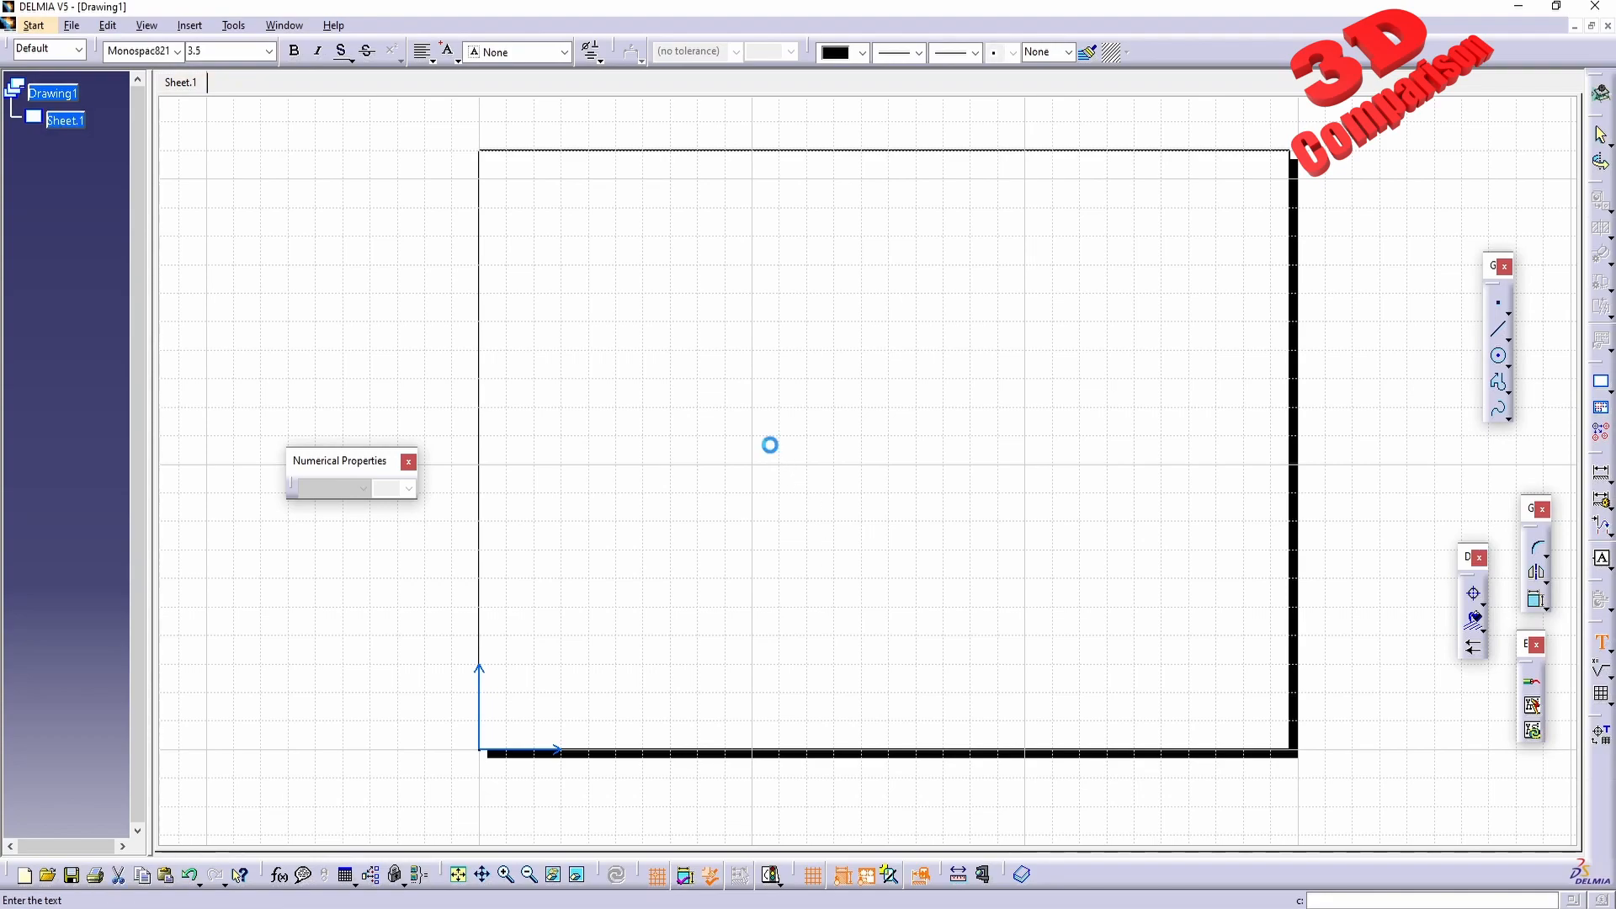
text(3D Comparison)
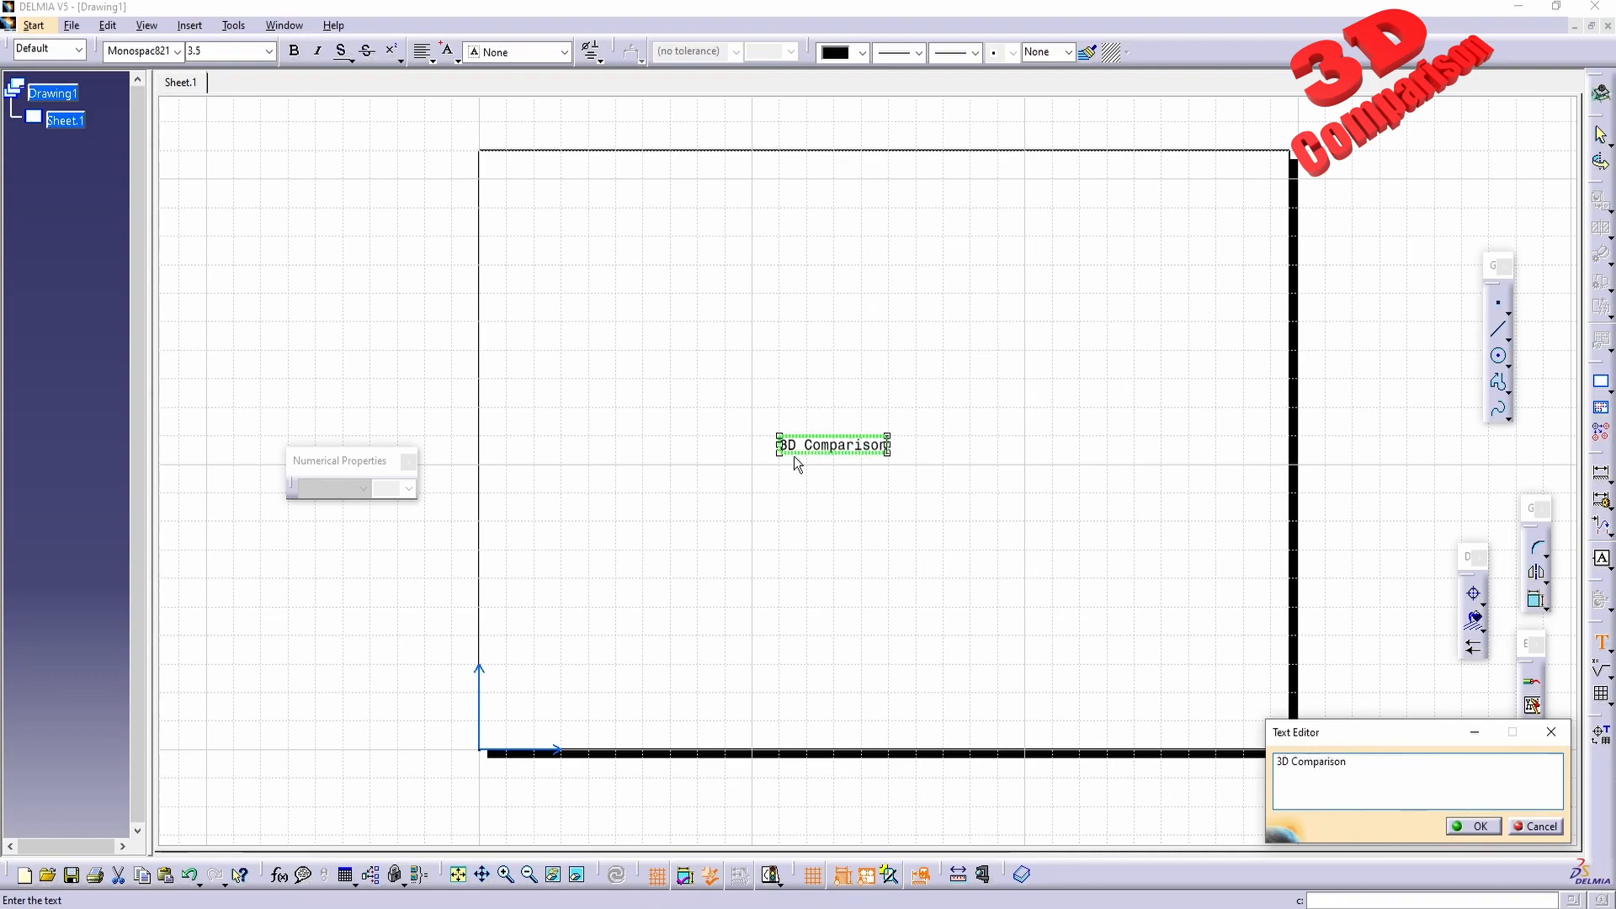
click(1464, 822)
- Open the properties of the 3D Comparison text and choose the Arial Black (TrueType) font
middle_drag(873, 490, 906, 351)
mouse_move(854, 578)
middle_down()
mouse_move(866, 598)
mouse_move(839, 386)
middle_up()
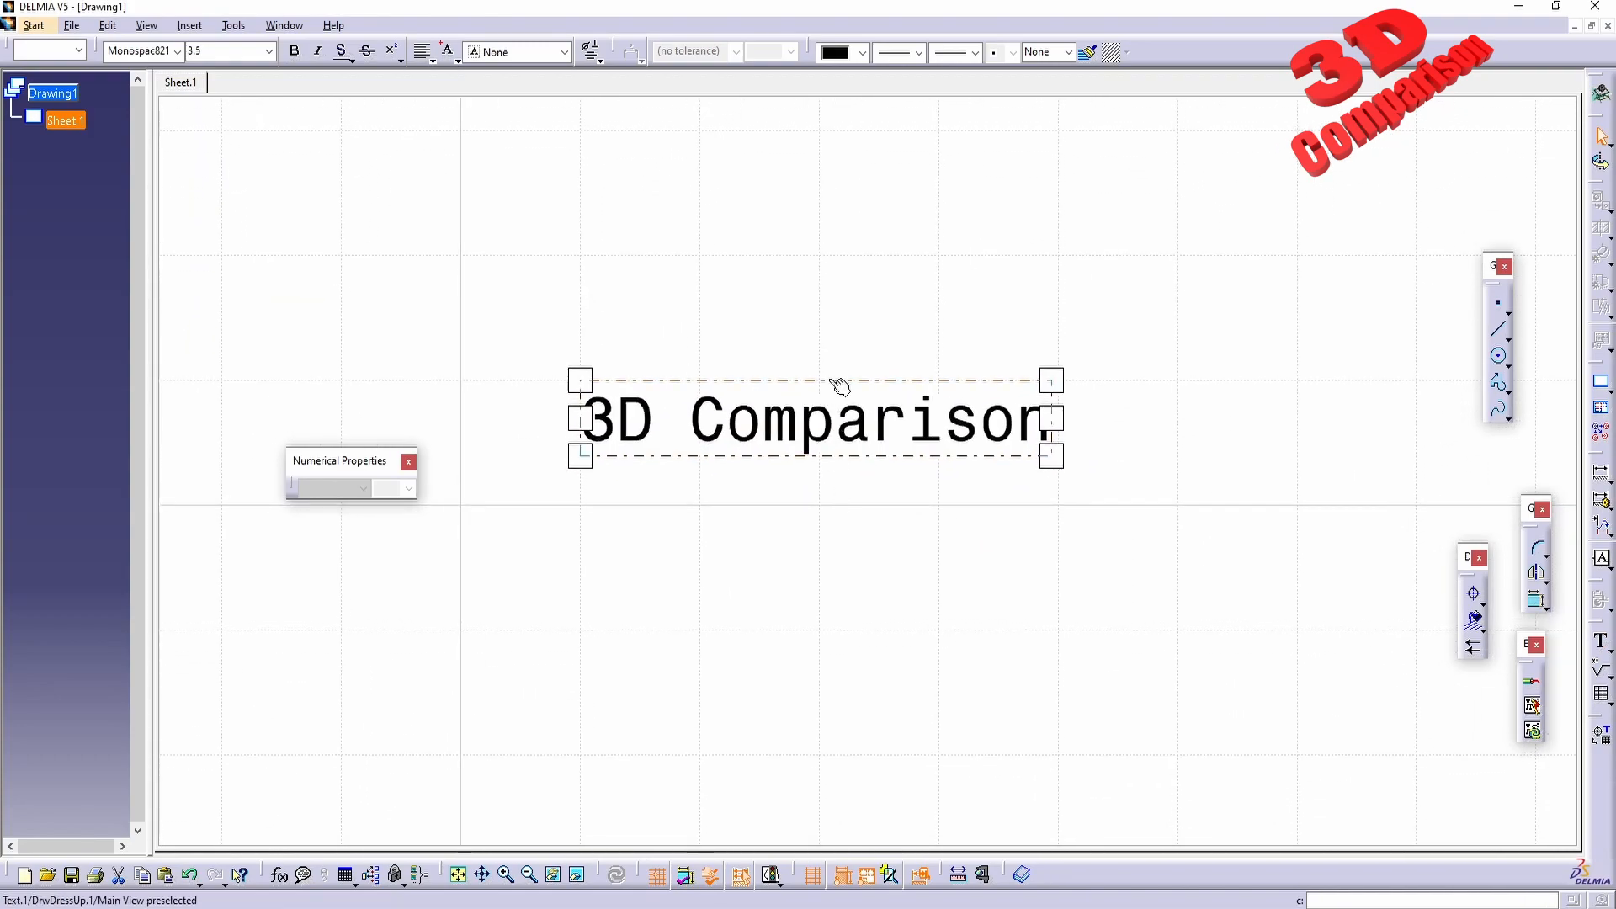
click(840, 385)
right_click(830, 379)
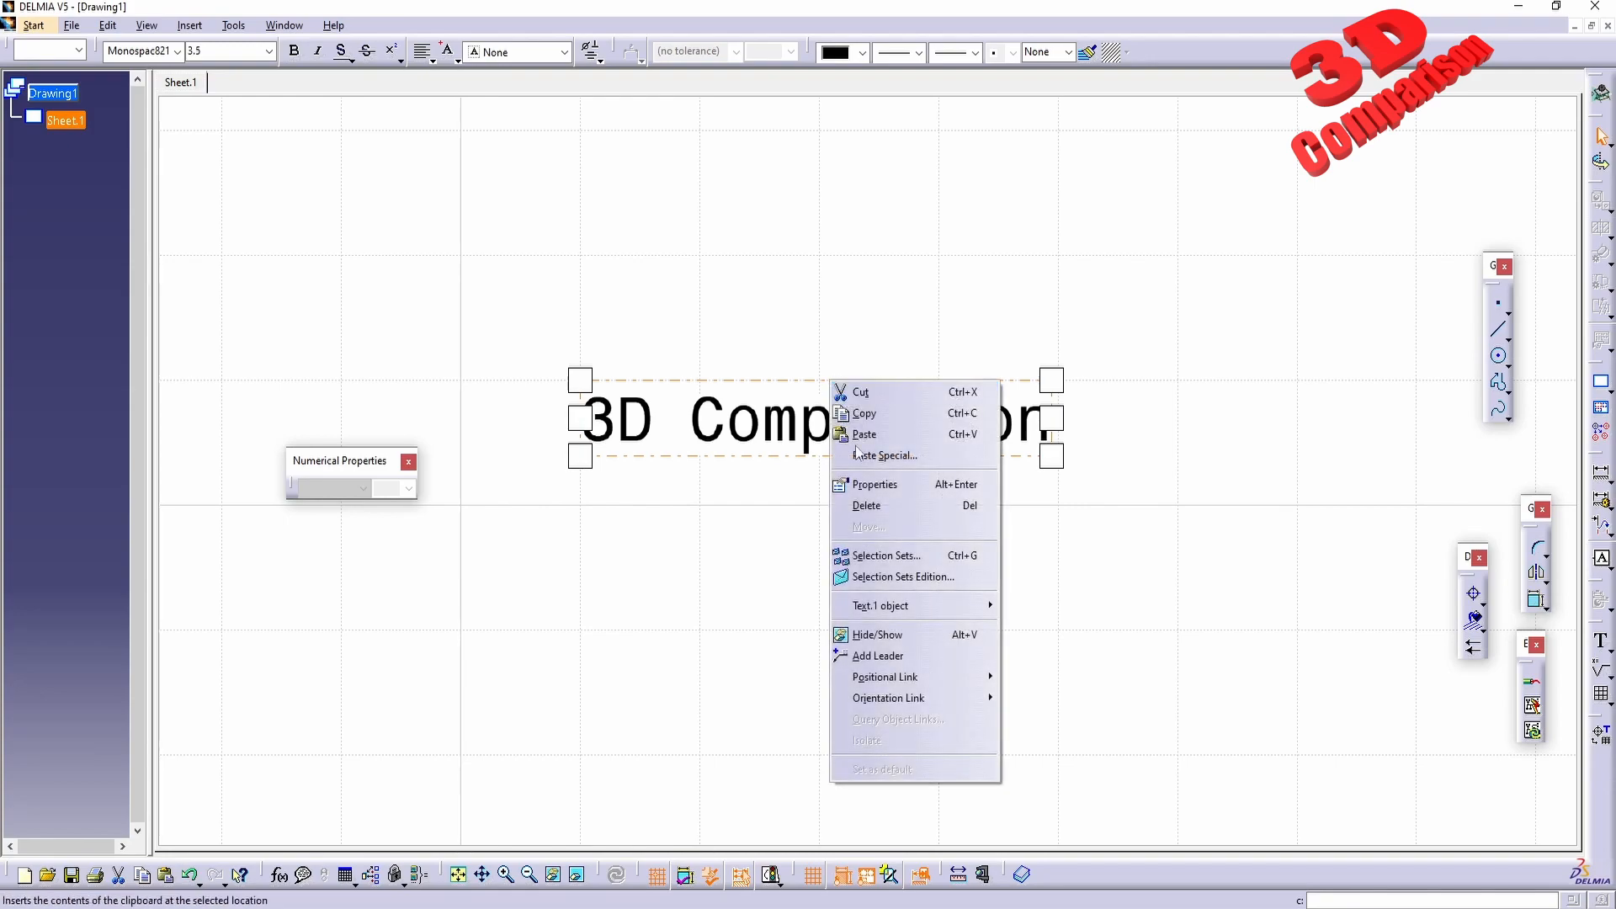
click(973, 496)
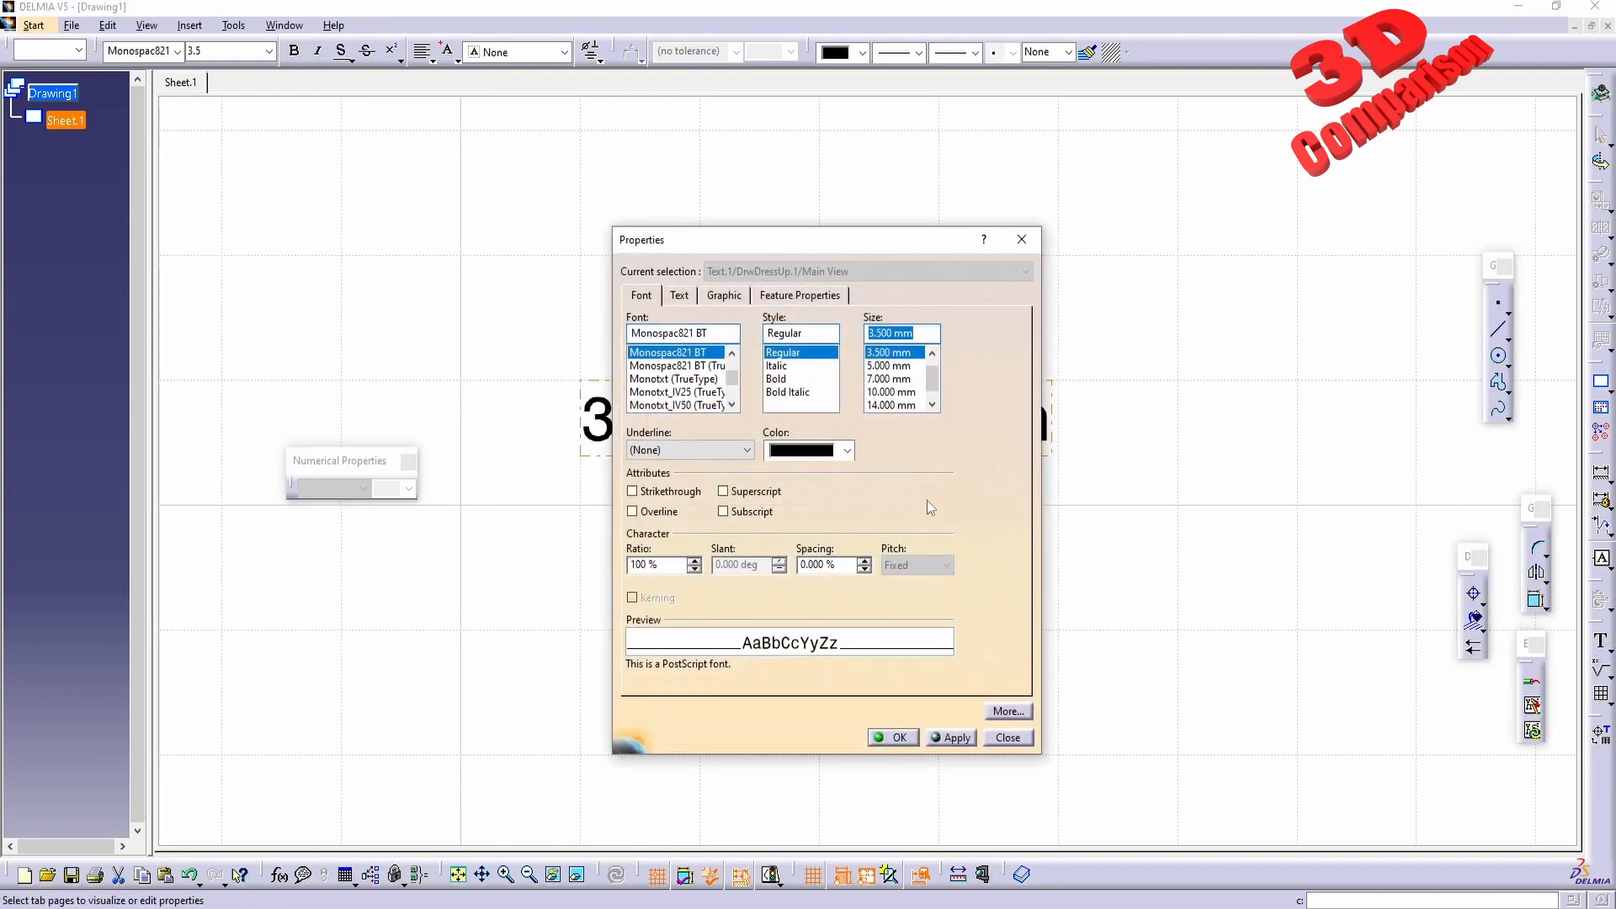
drag(758, 247, 1183, 247)
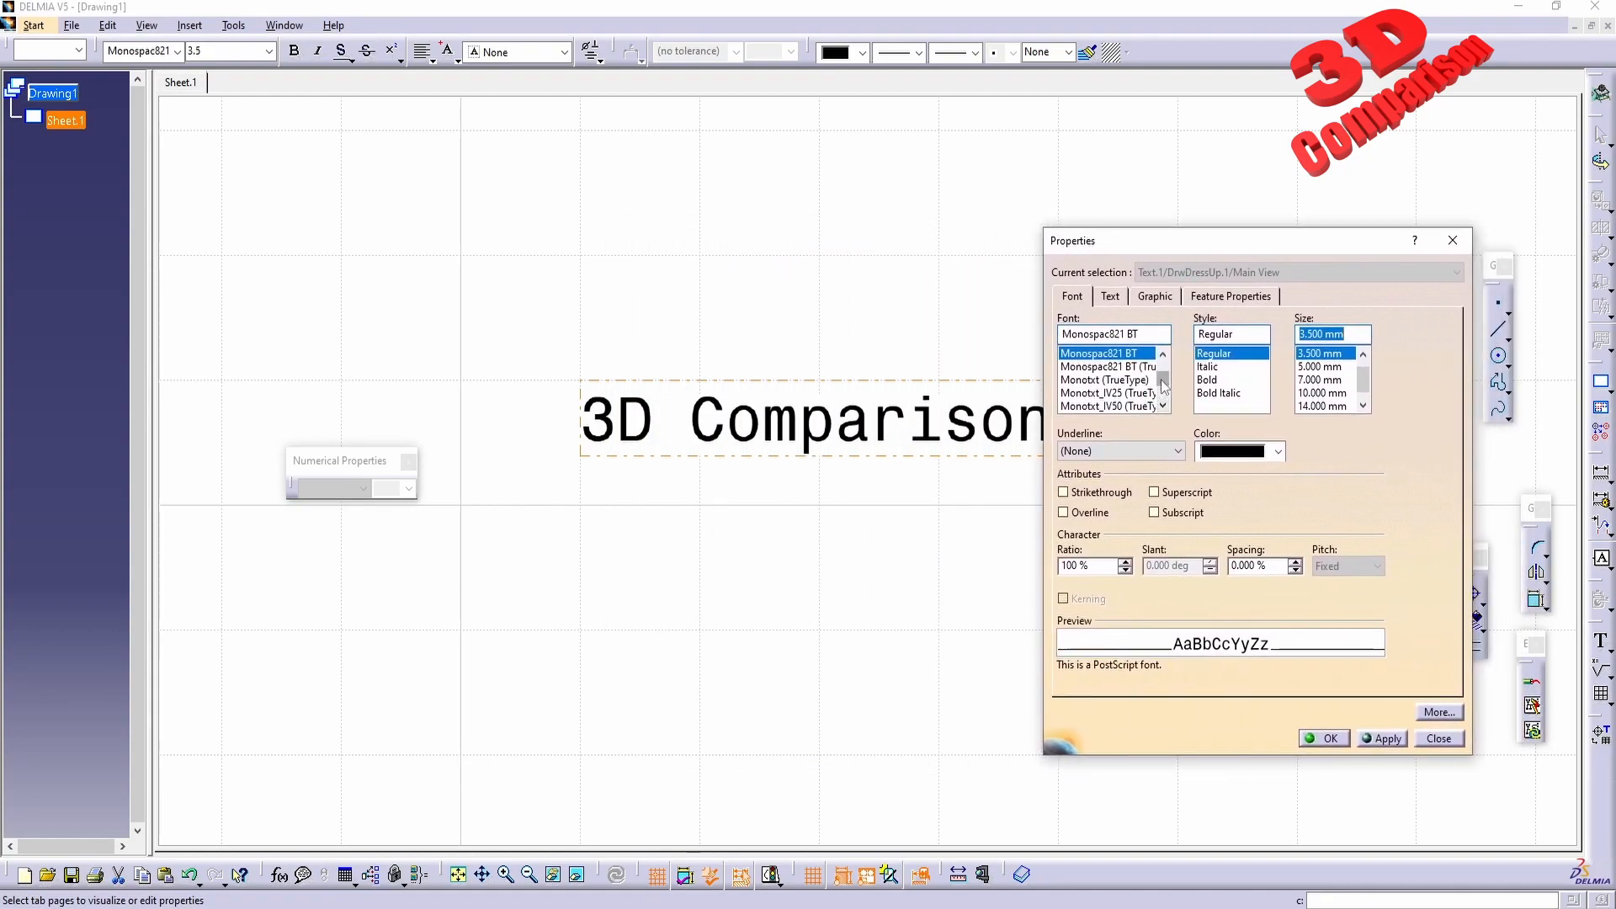
drag(1163, 386, 1163, 360)
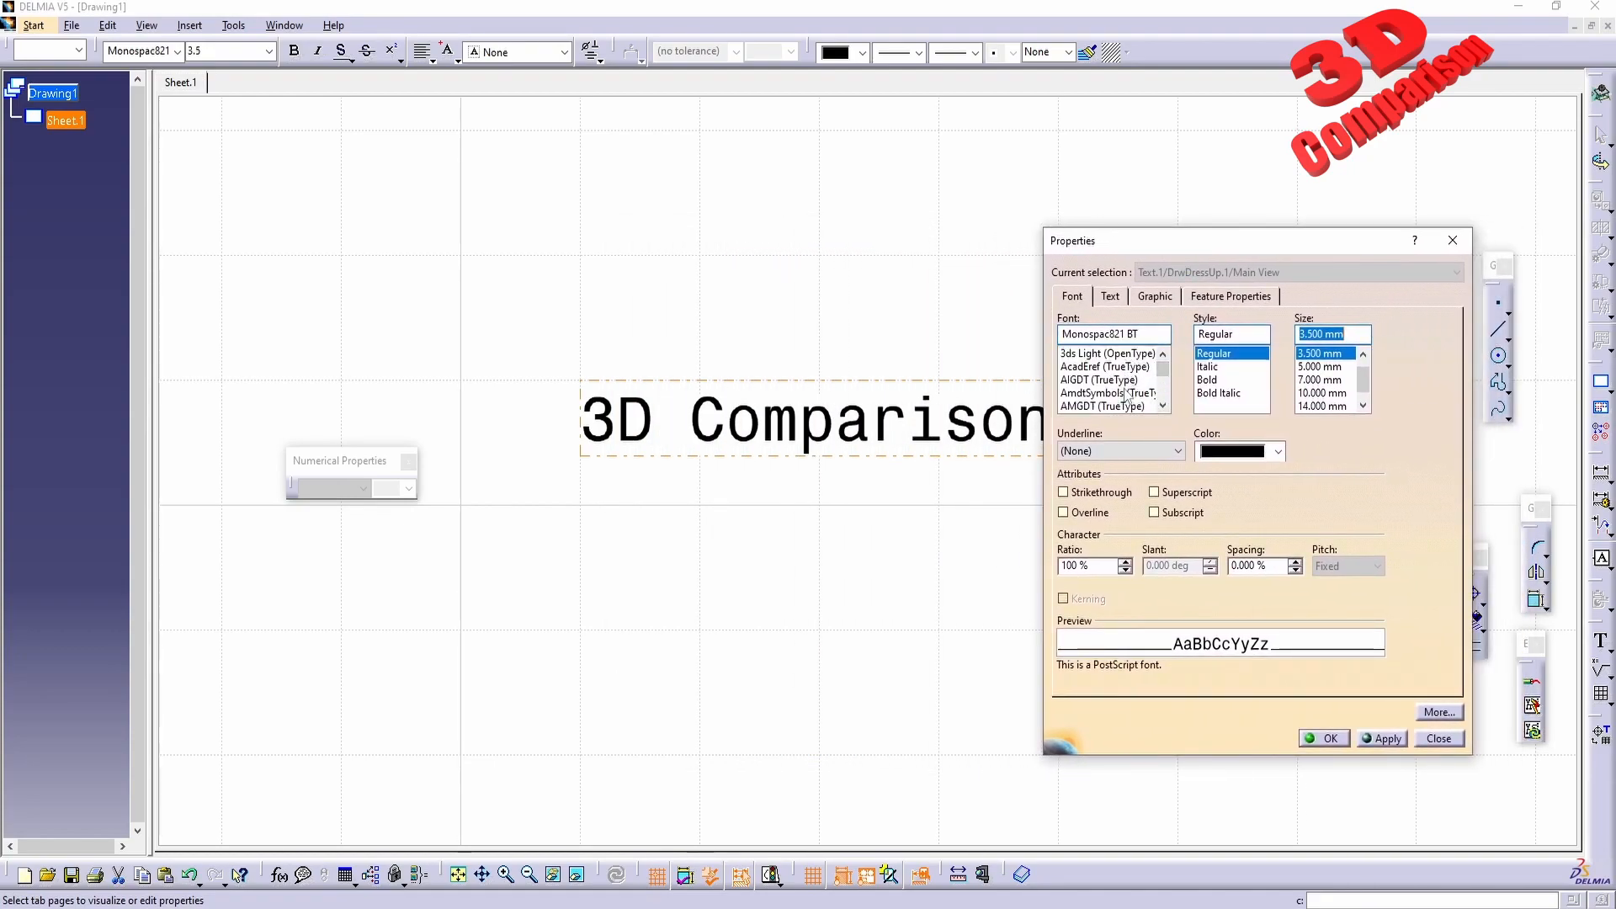
scroll(1126, 395, down, 1)
click(1107, 380)
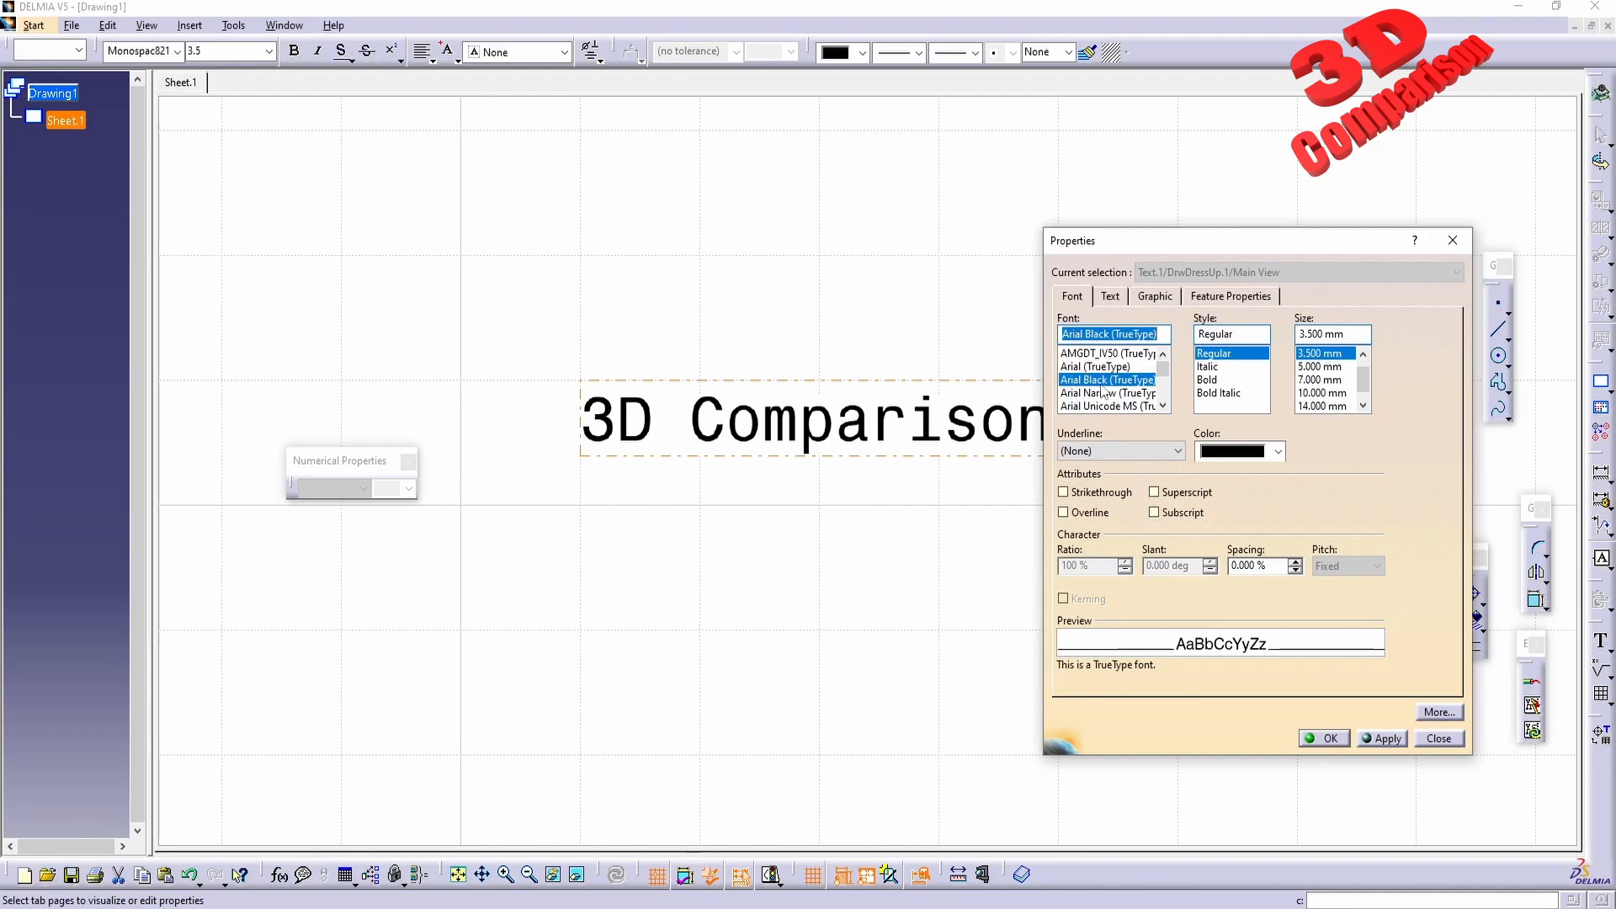
- Set the text's style to Bold and its size to 10 mm, and apply the properties
click(1208, 380)
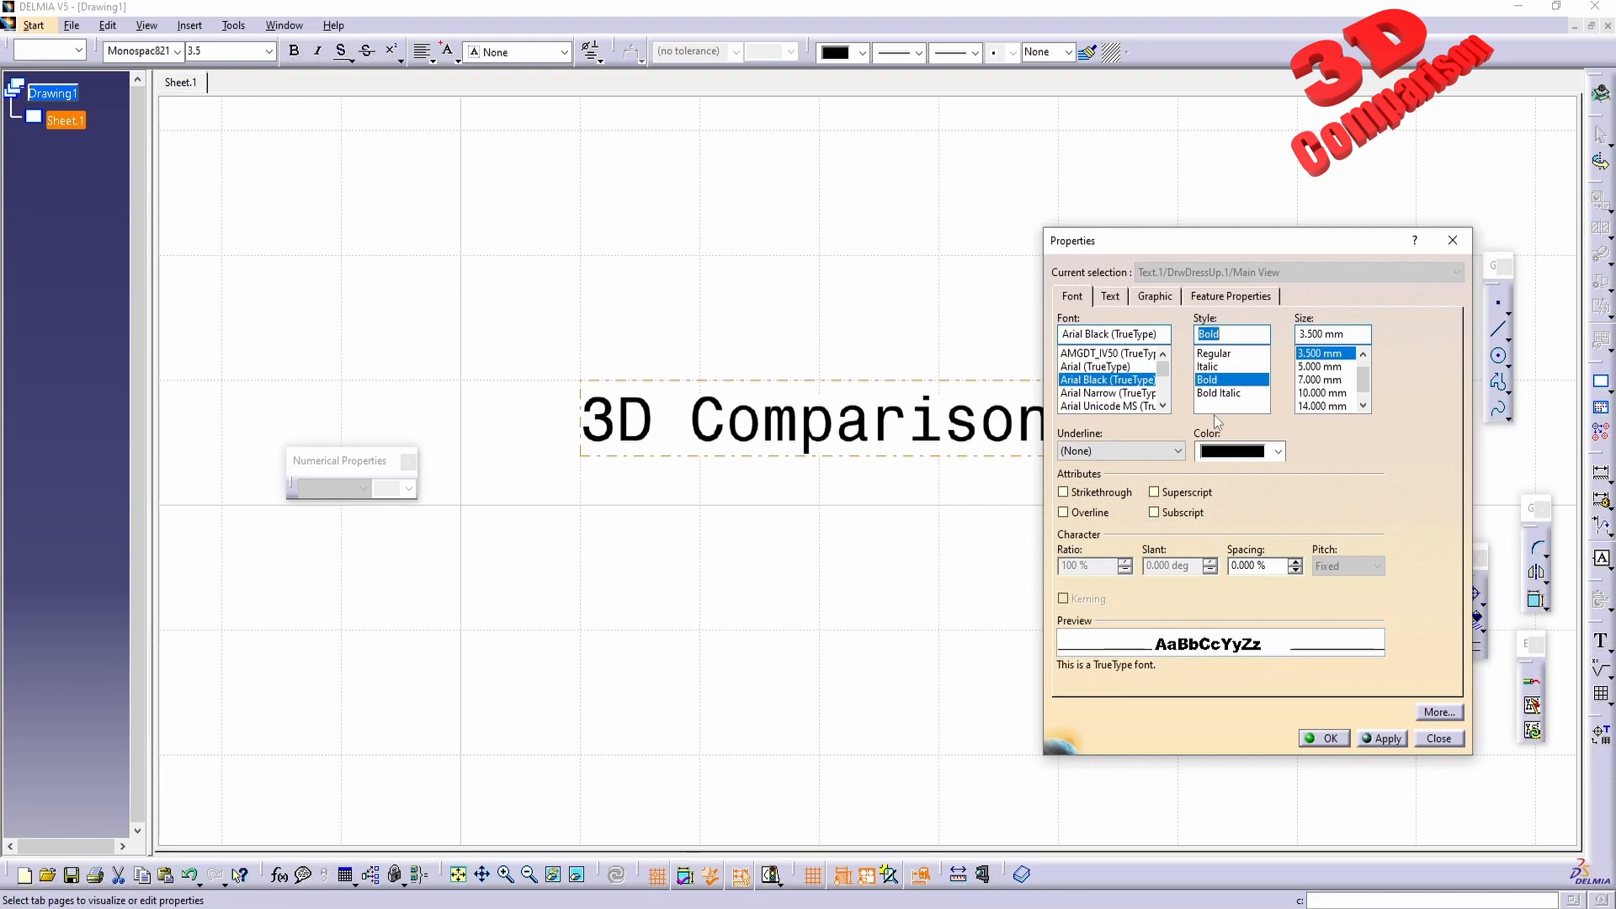
click(1314, 394)
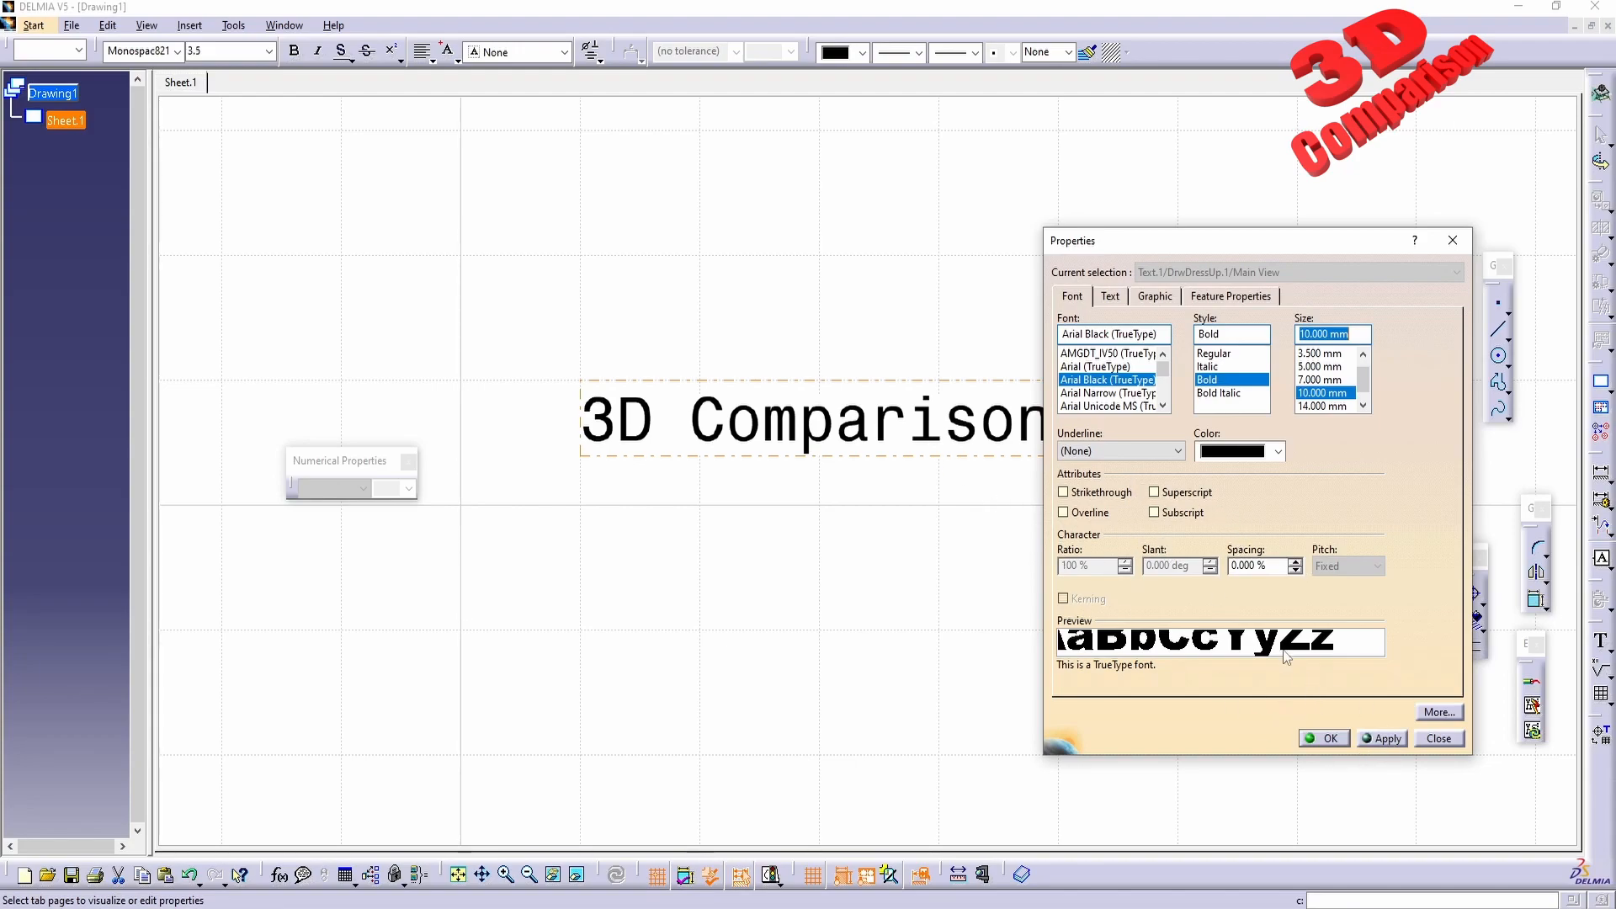
drag(1205, 759, 1208, 805)
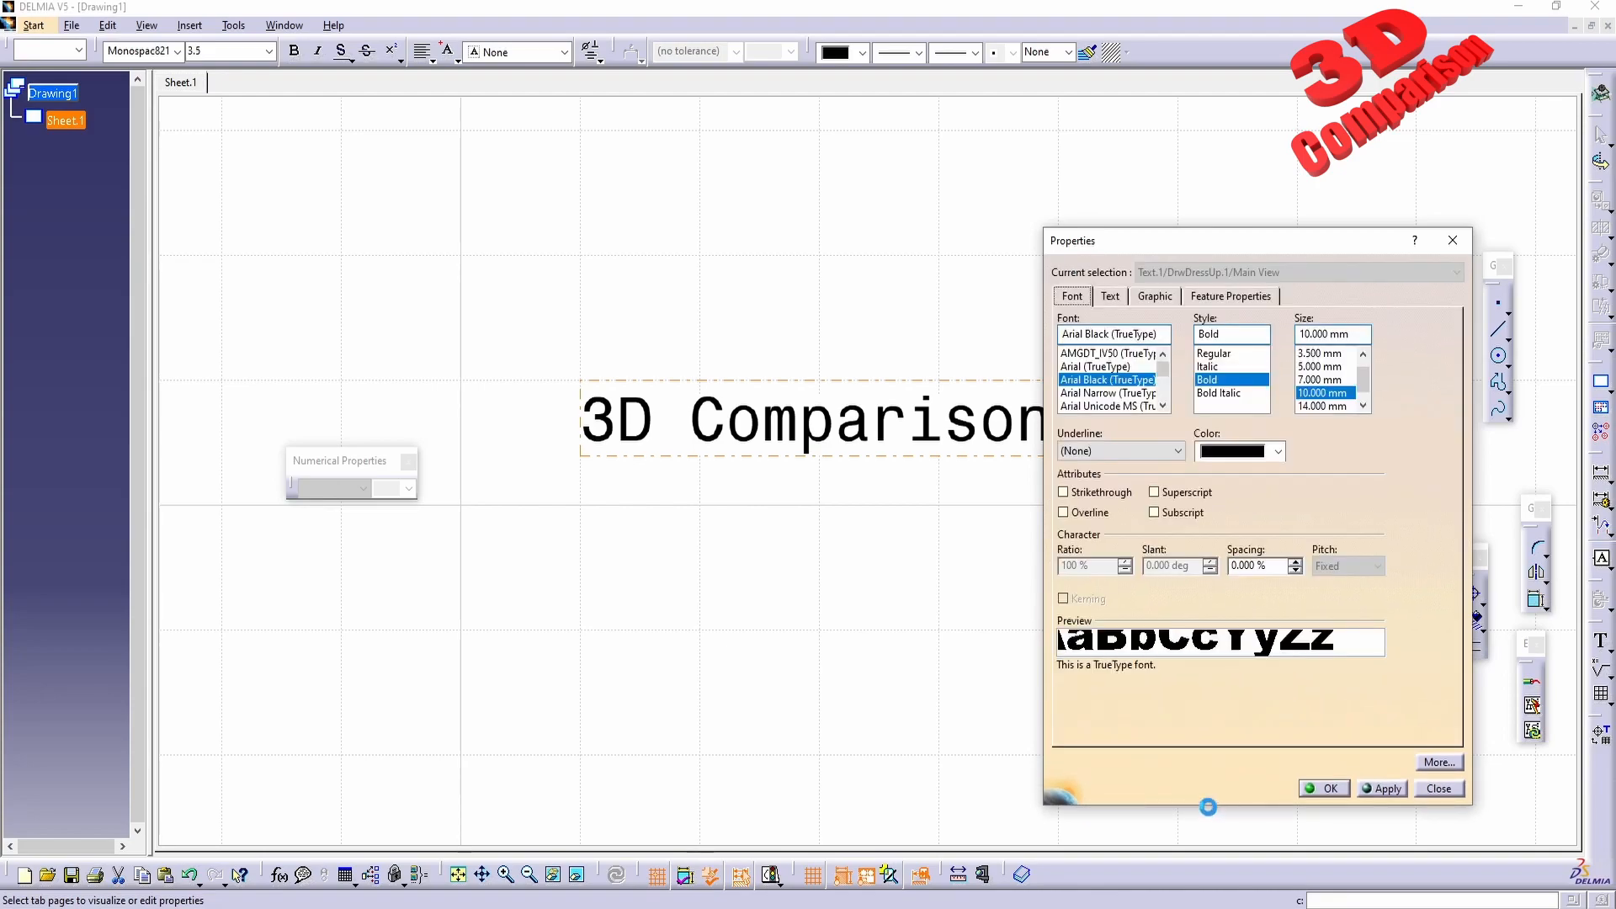
click(1382, 790)
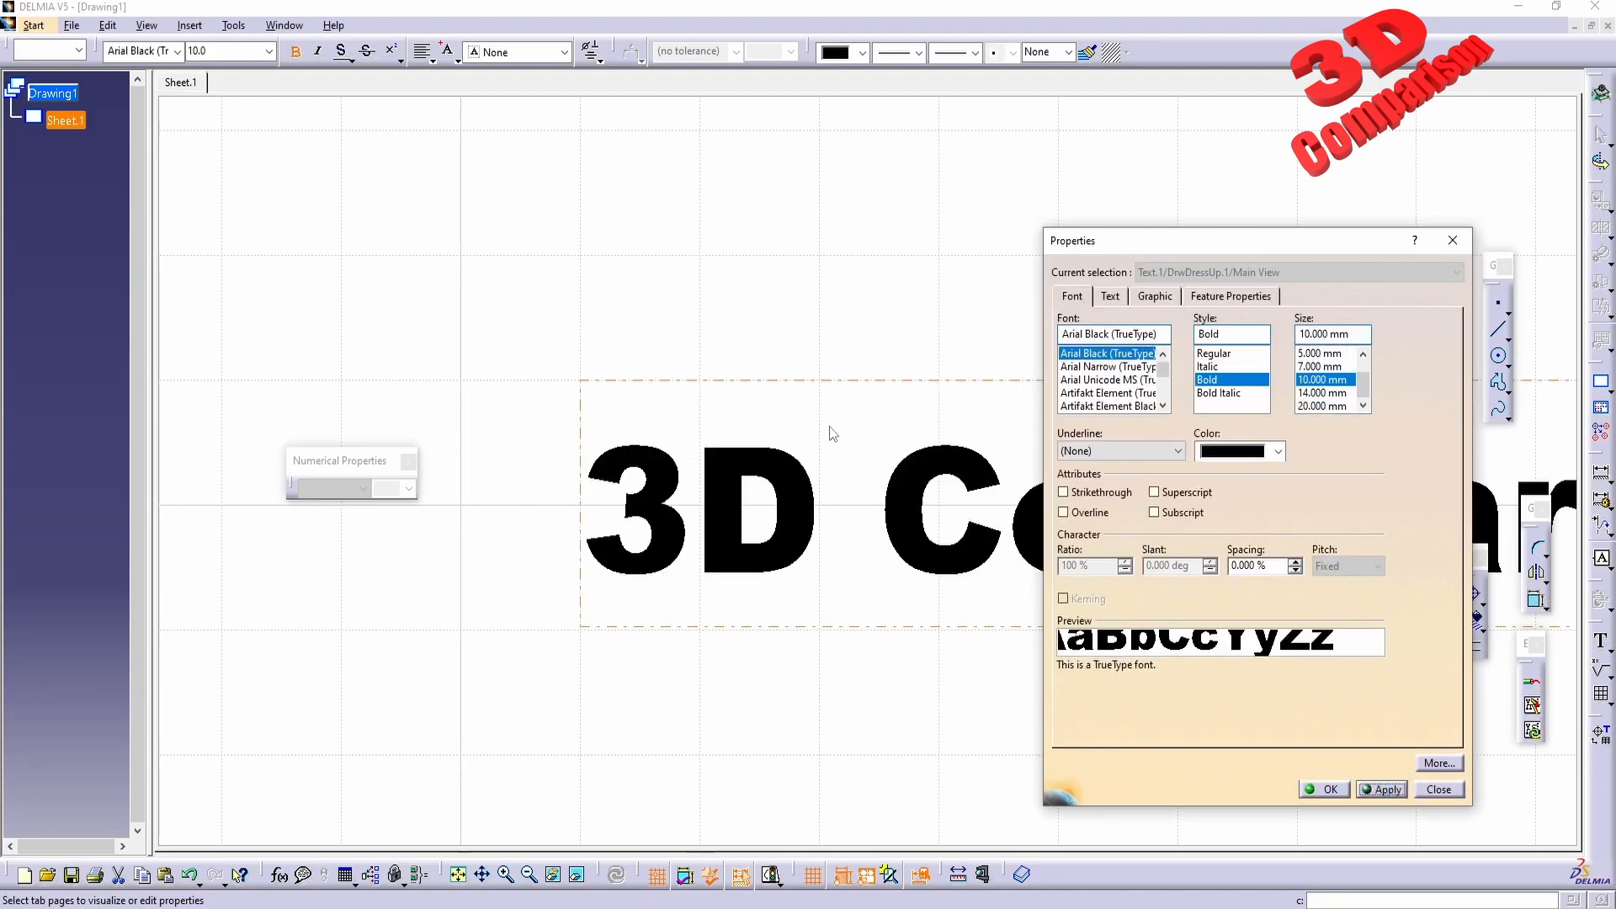
click(1312, 785)
- Move the enlarged 3D Comparison text to the centre of the A4 sheet and deselect it
mouse_move(1136, 454)
middle_down()
mouse_move(862, 404)
mouse_move(924, 589)
middle_up()
drag(539, 223, 1169, 700)
drag(928, 459, 885, 437)
click(898, 555)
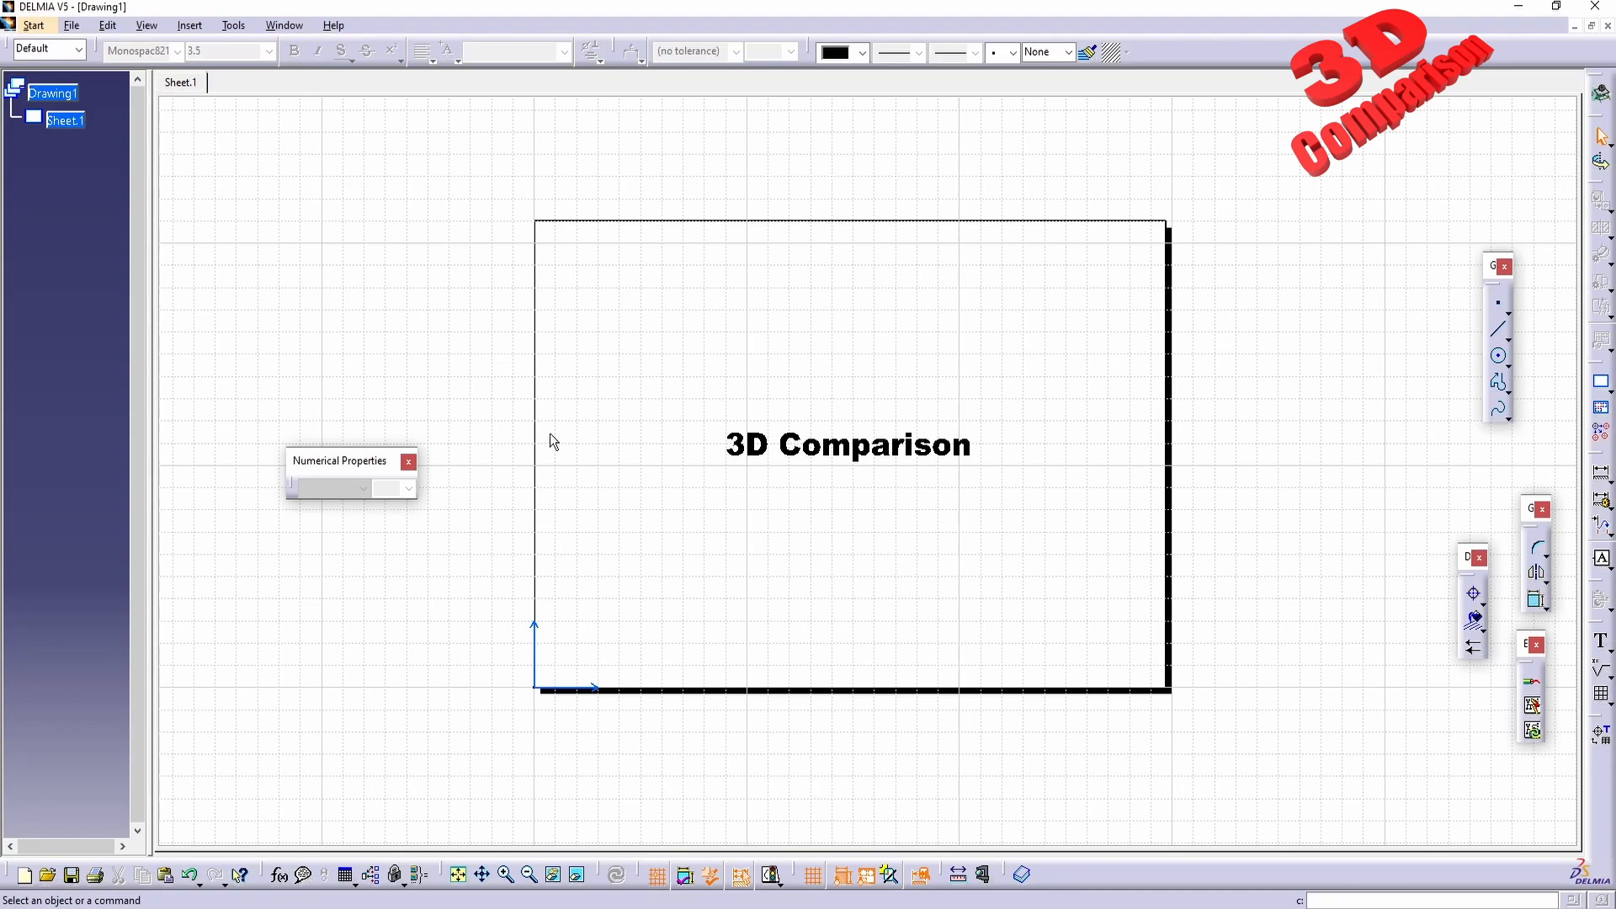
- Save the drawing to the Desktop in dwg format with the file name 3DComparison
click(70, 27)
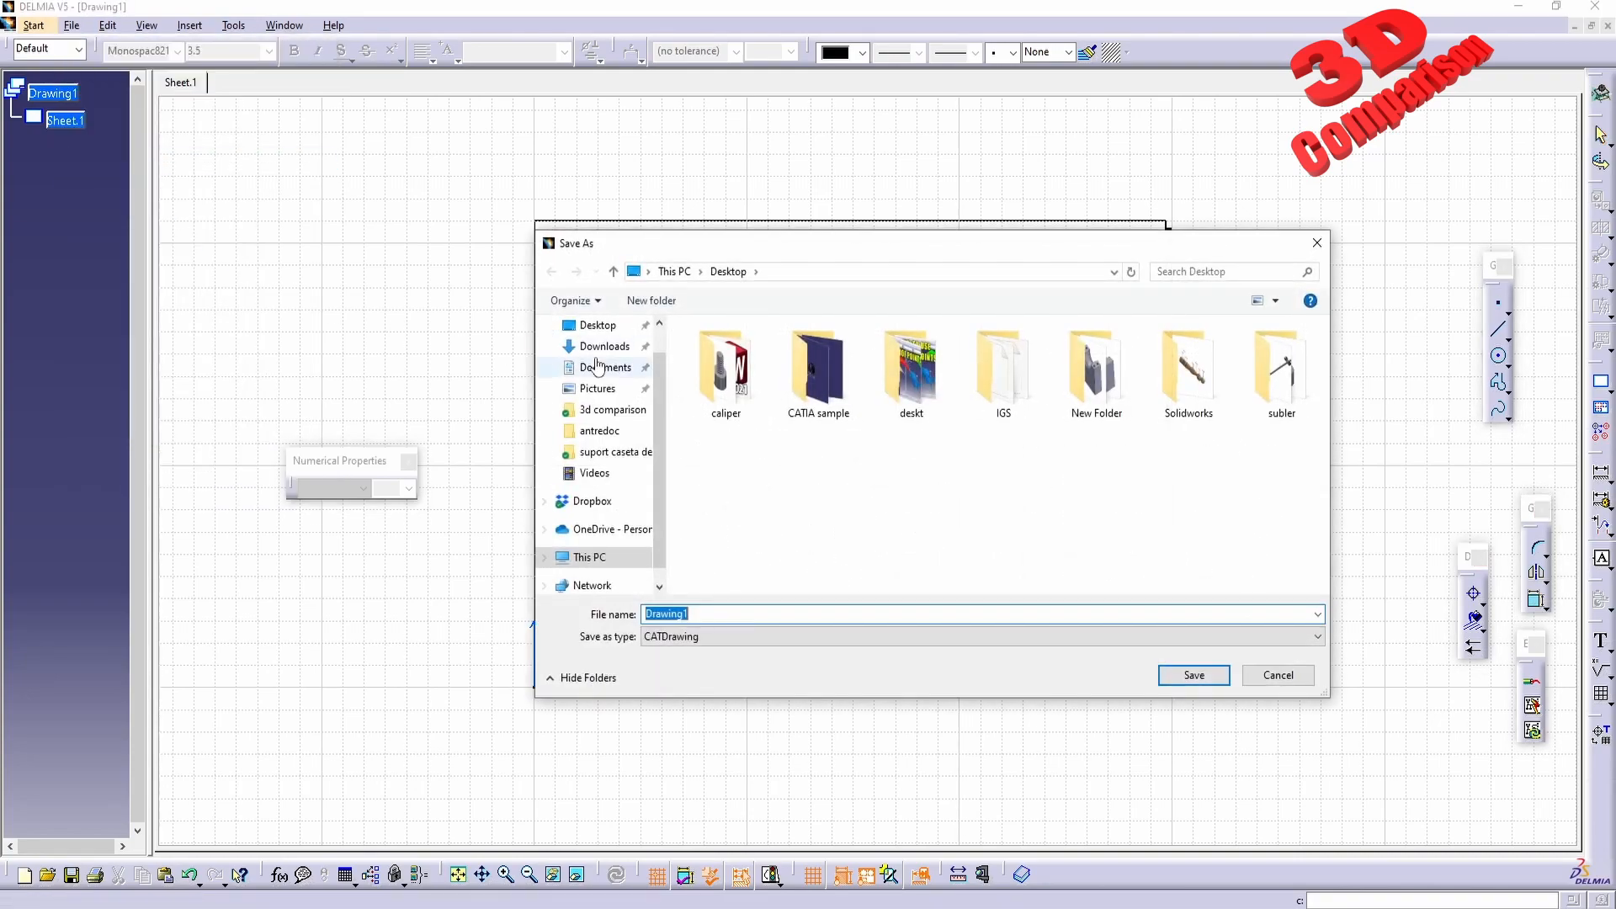
click(694, 637)
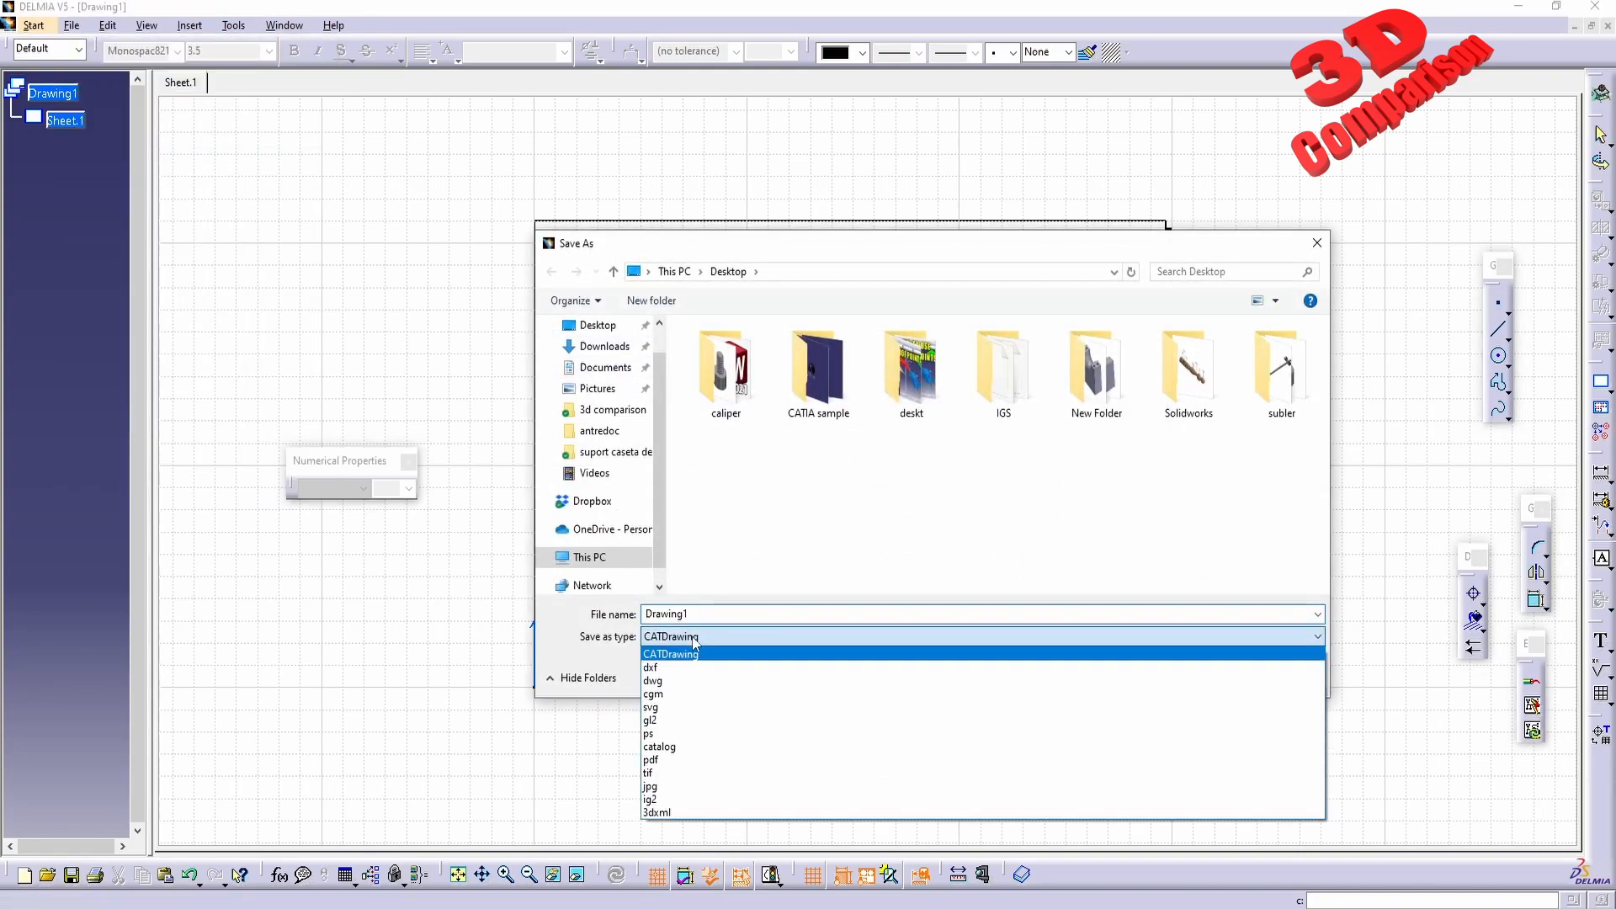
click(667, 681)
click(724, 614)
double_click(725, 615)
text(3DCompariso)
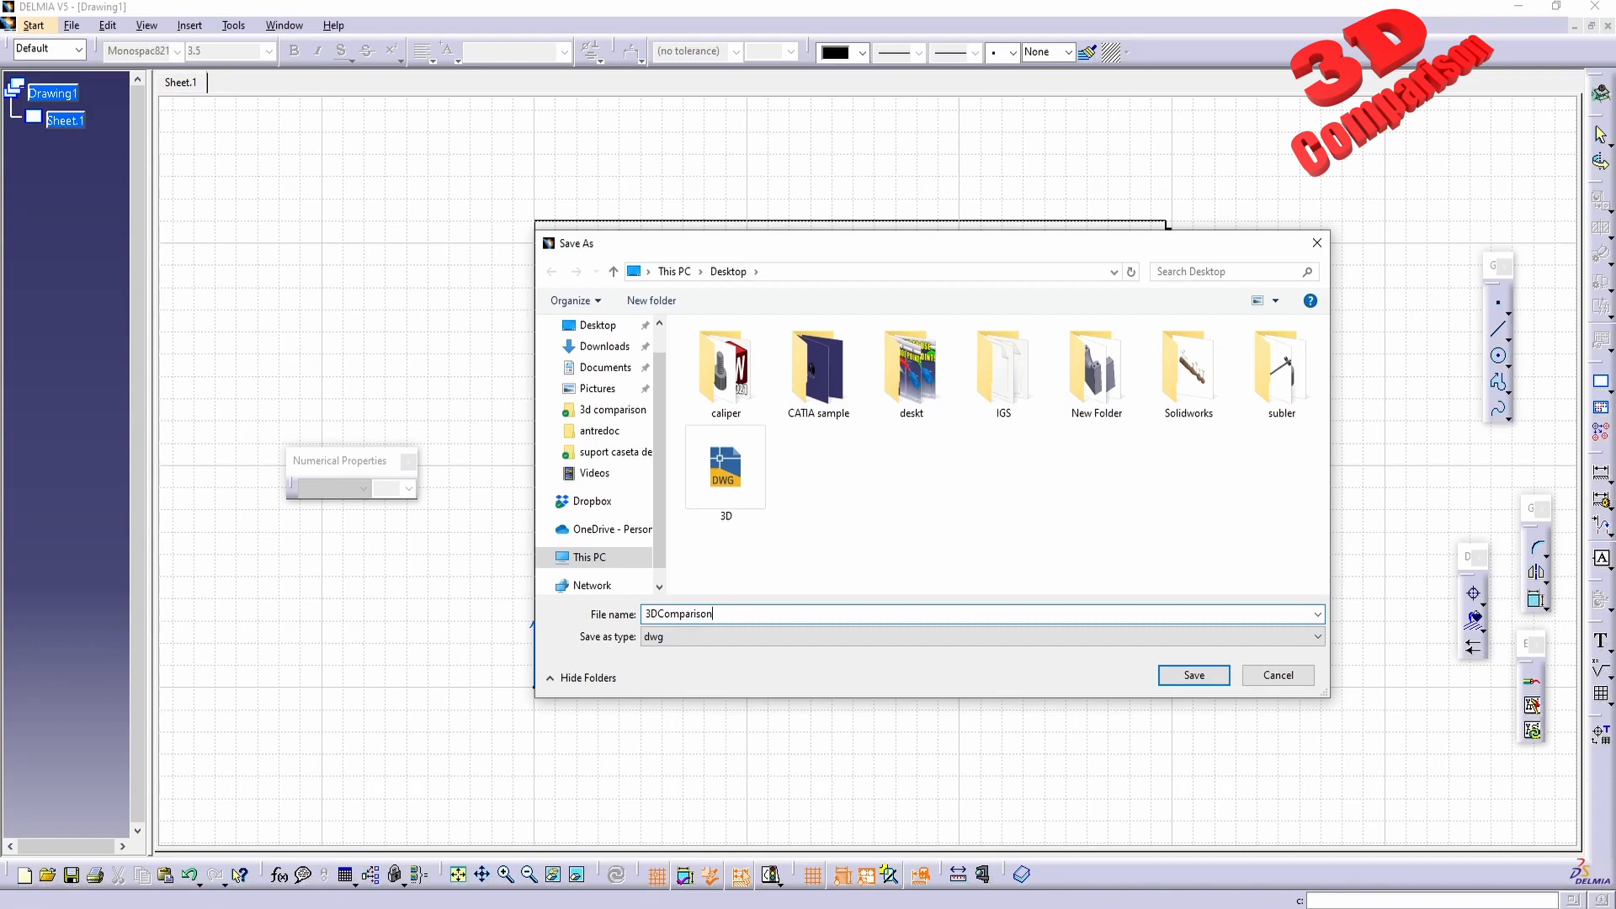
key(Return)
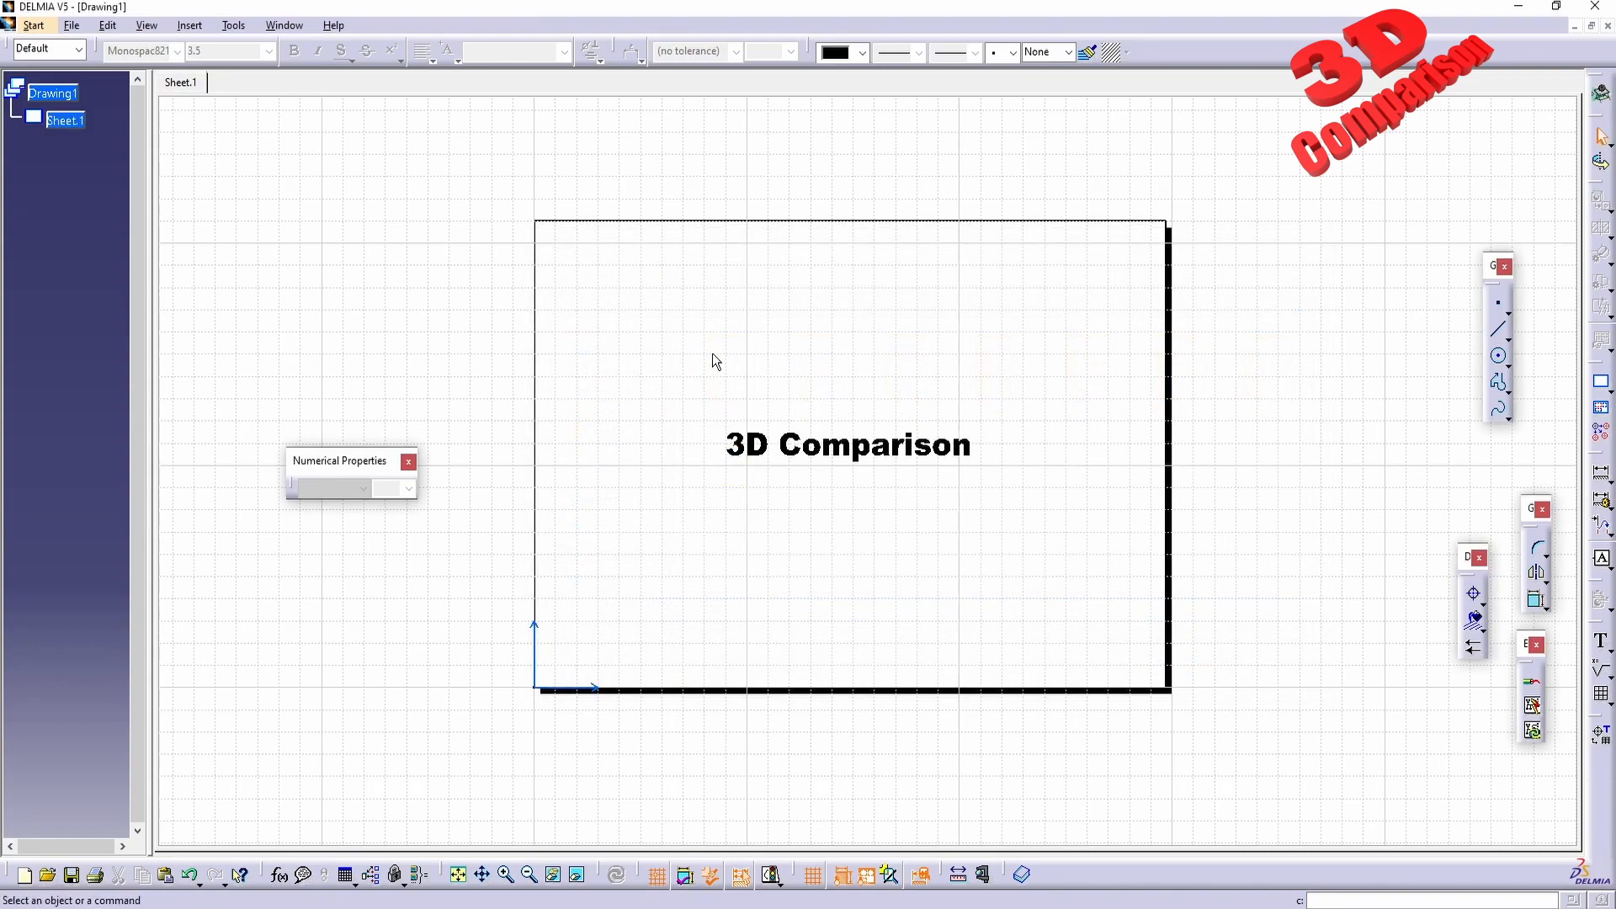
- Minimise the drawing, open the 3DComparison DWG file from the Desktop folder and minimise the file browser
click(1575, 27)
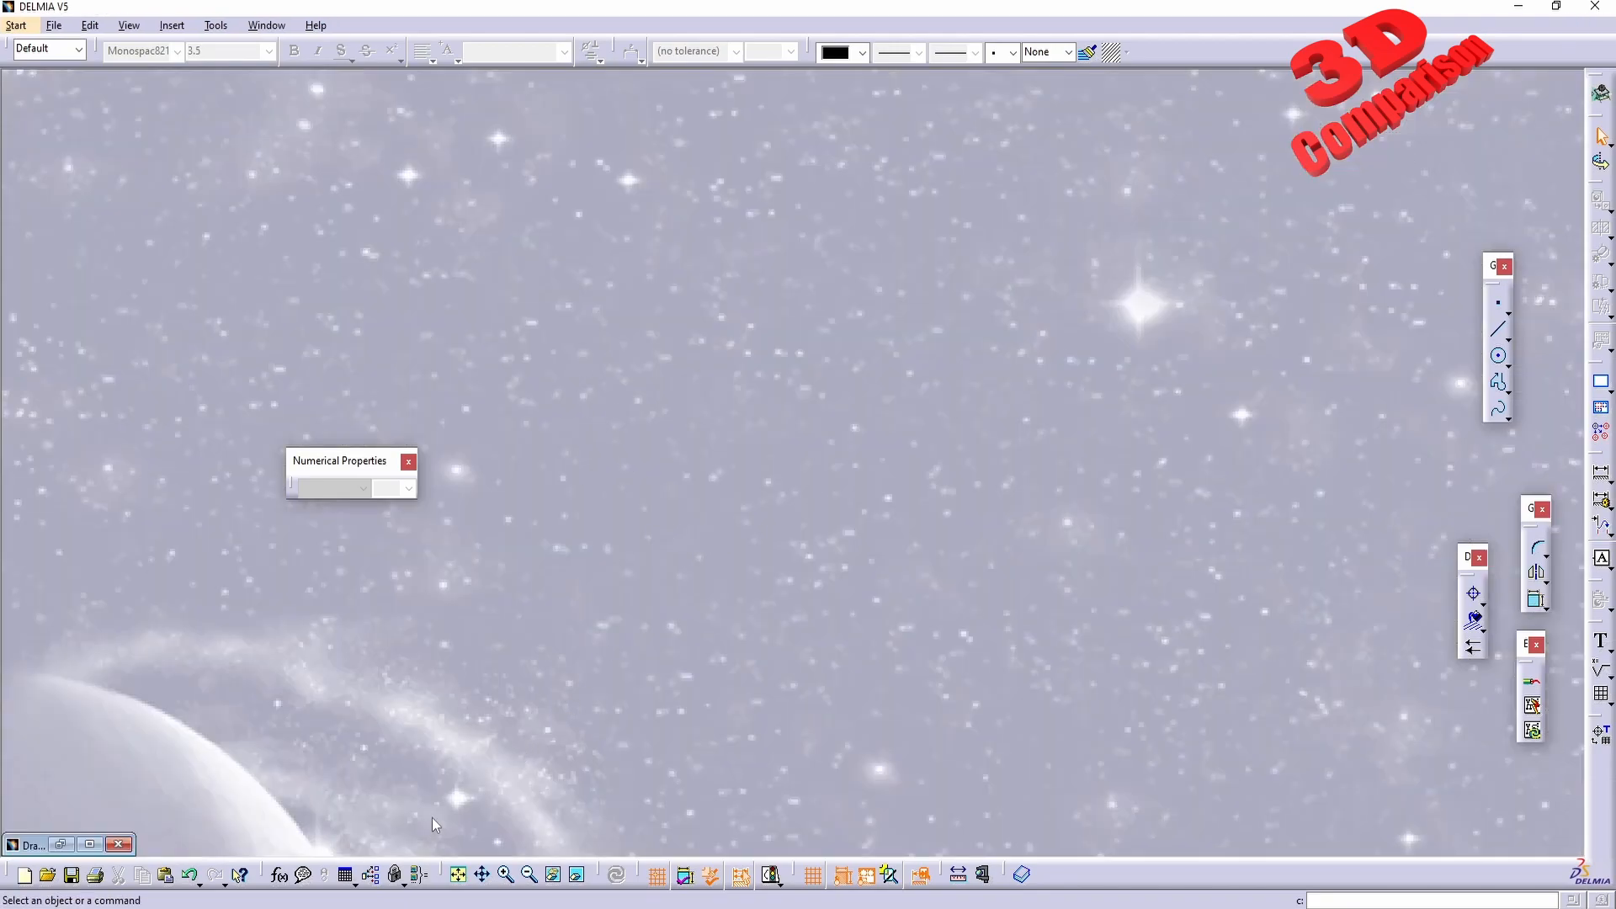
click(350, 907)
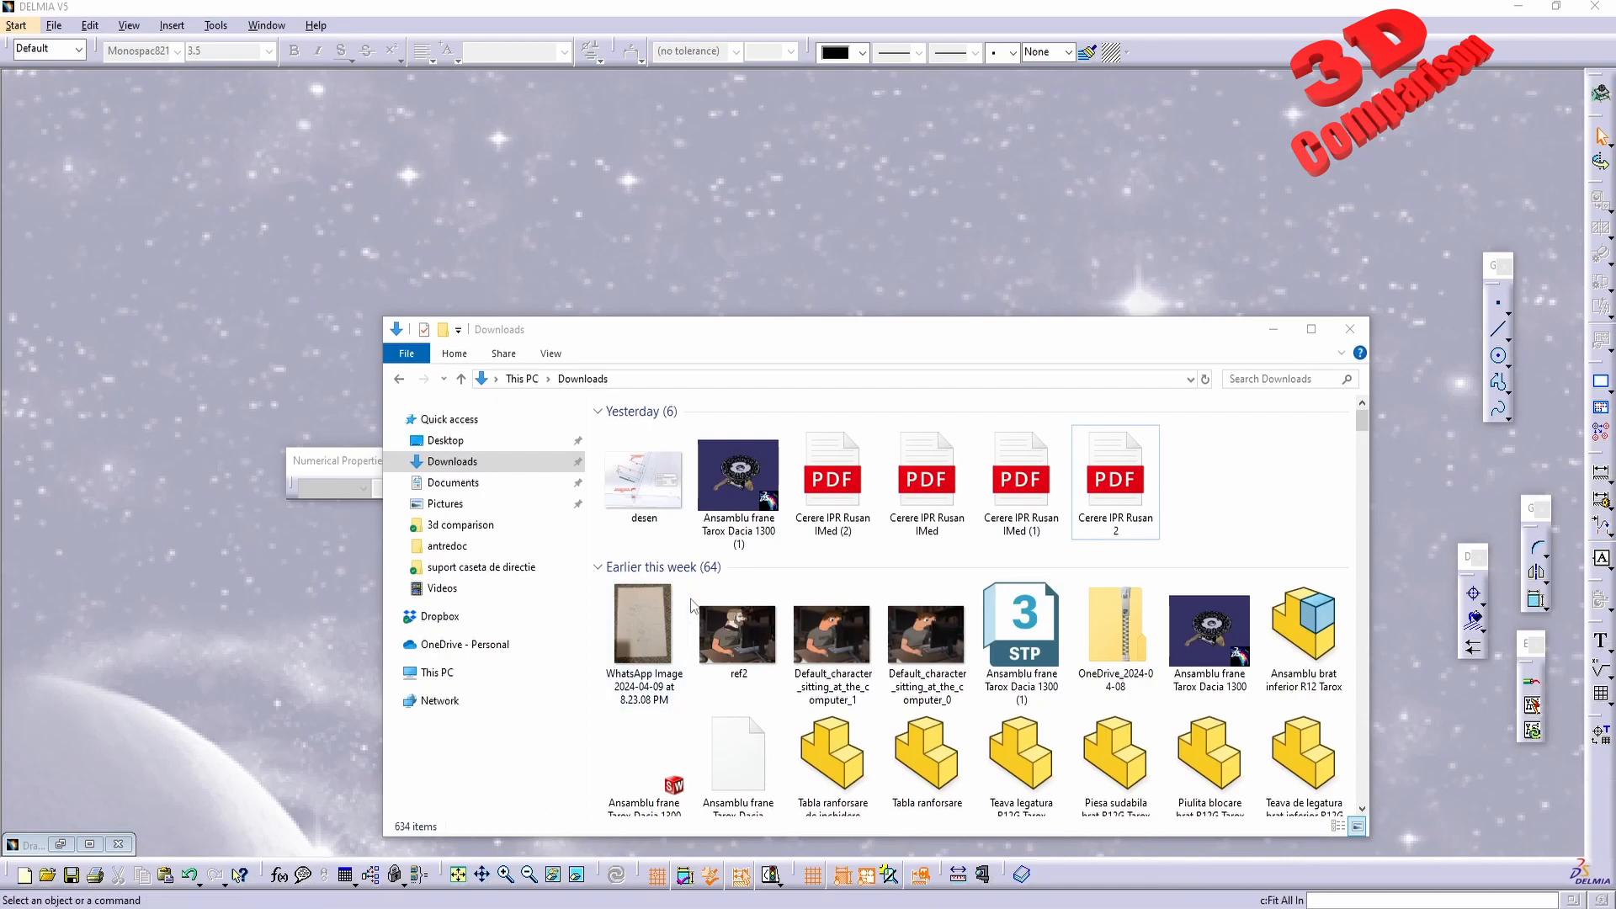
click(446, 440)
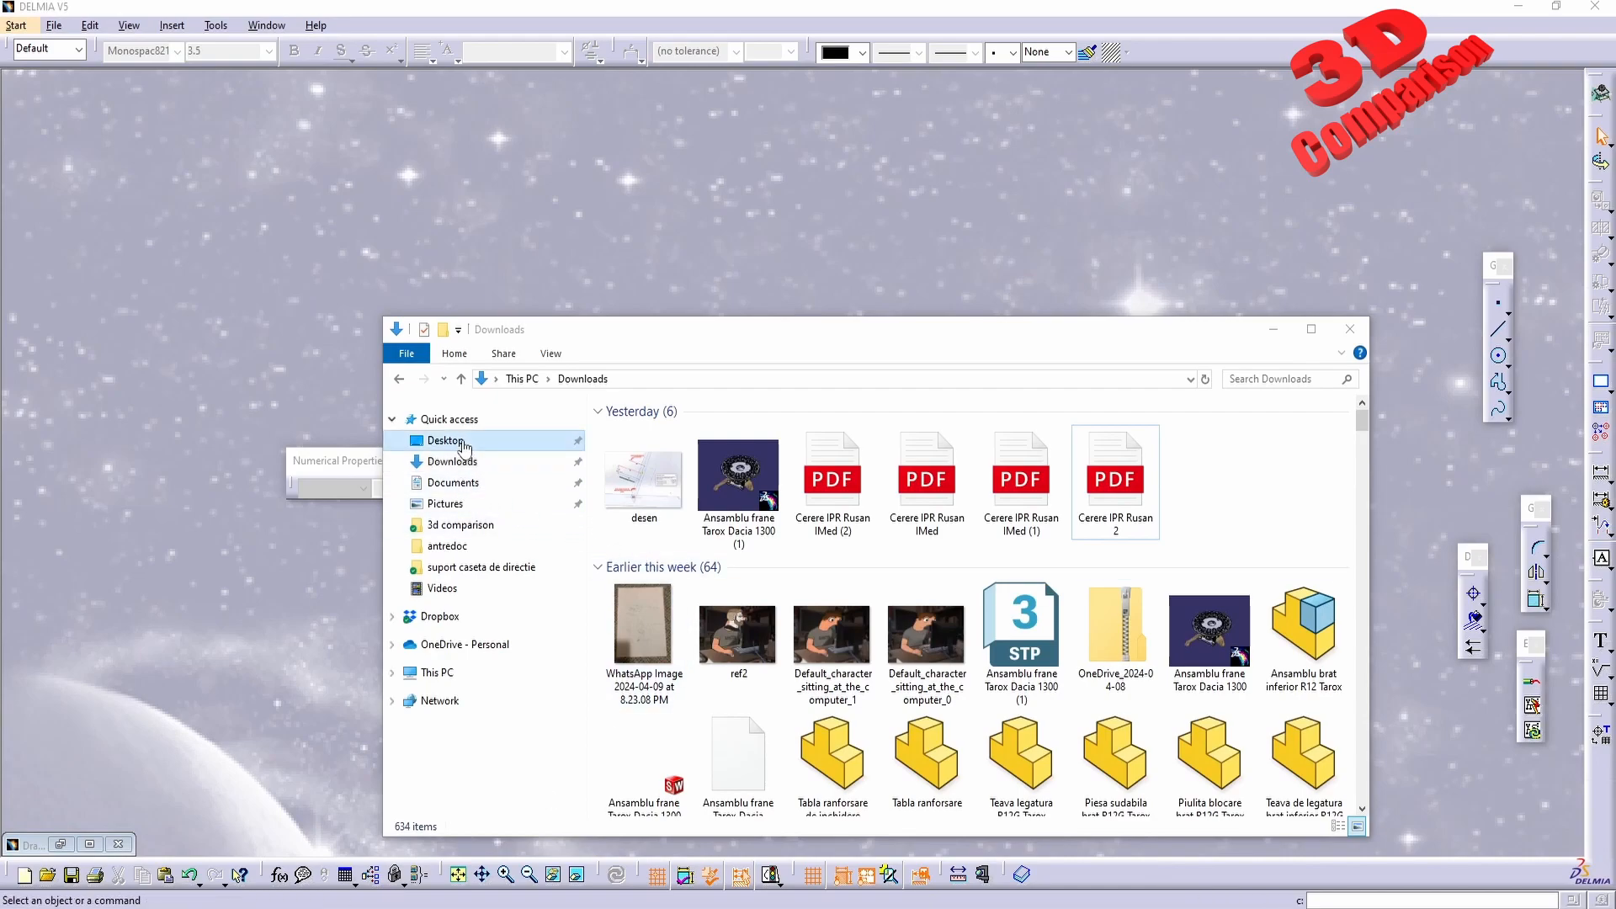
scroll(997, 626, down, 5)
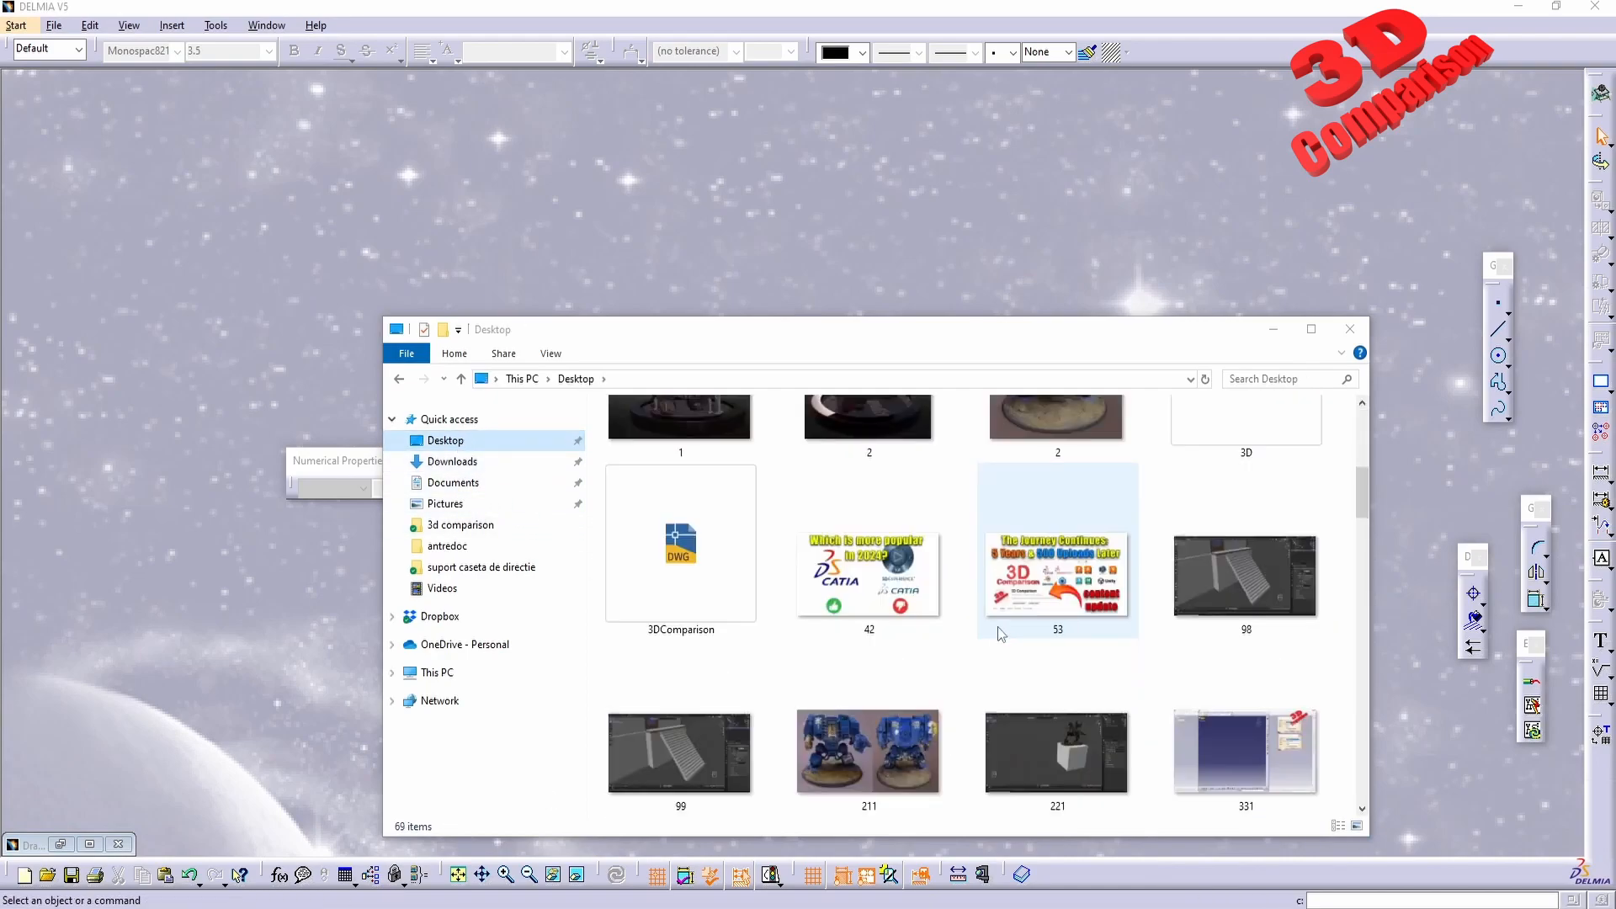
click(1041, 590)
key(3)
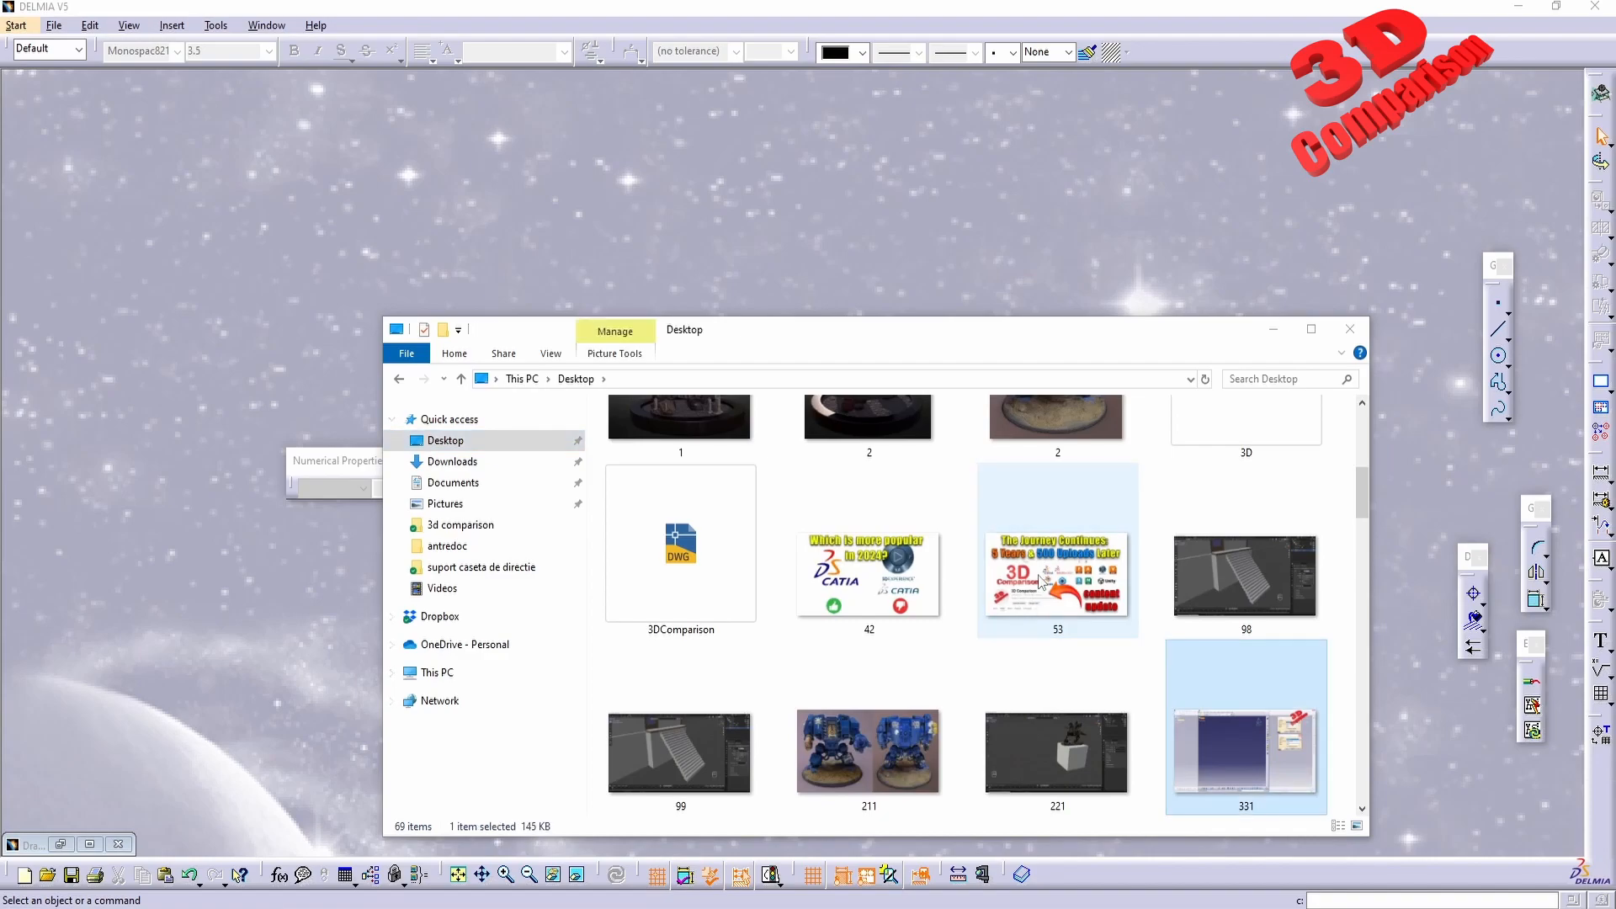
key(3)
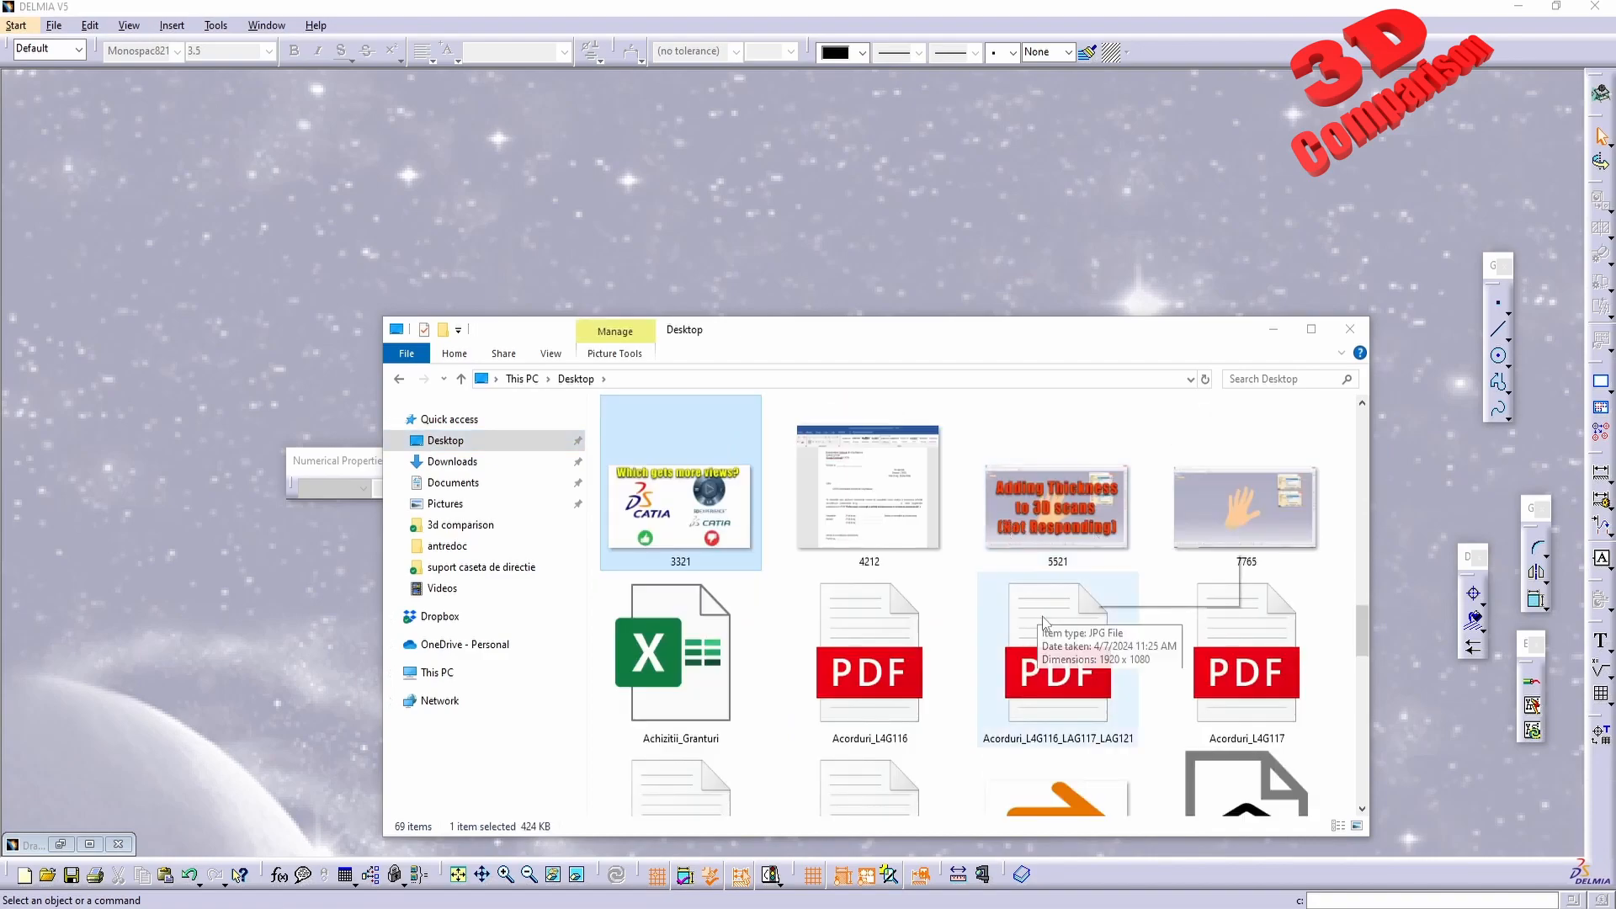
key(3)
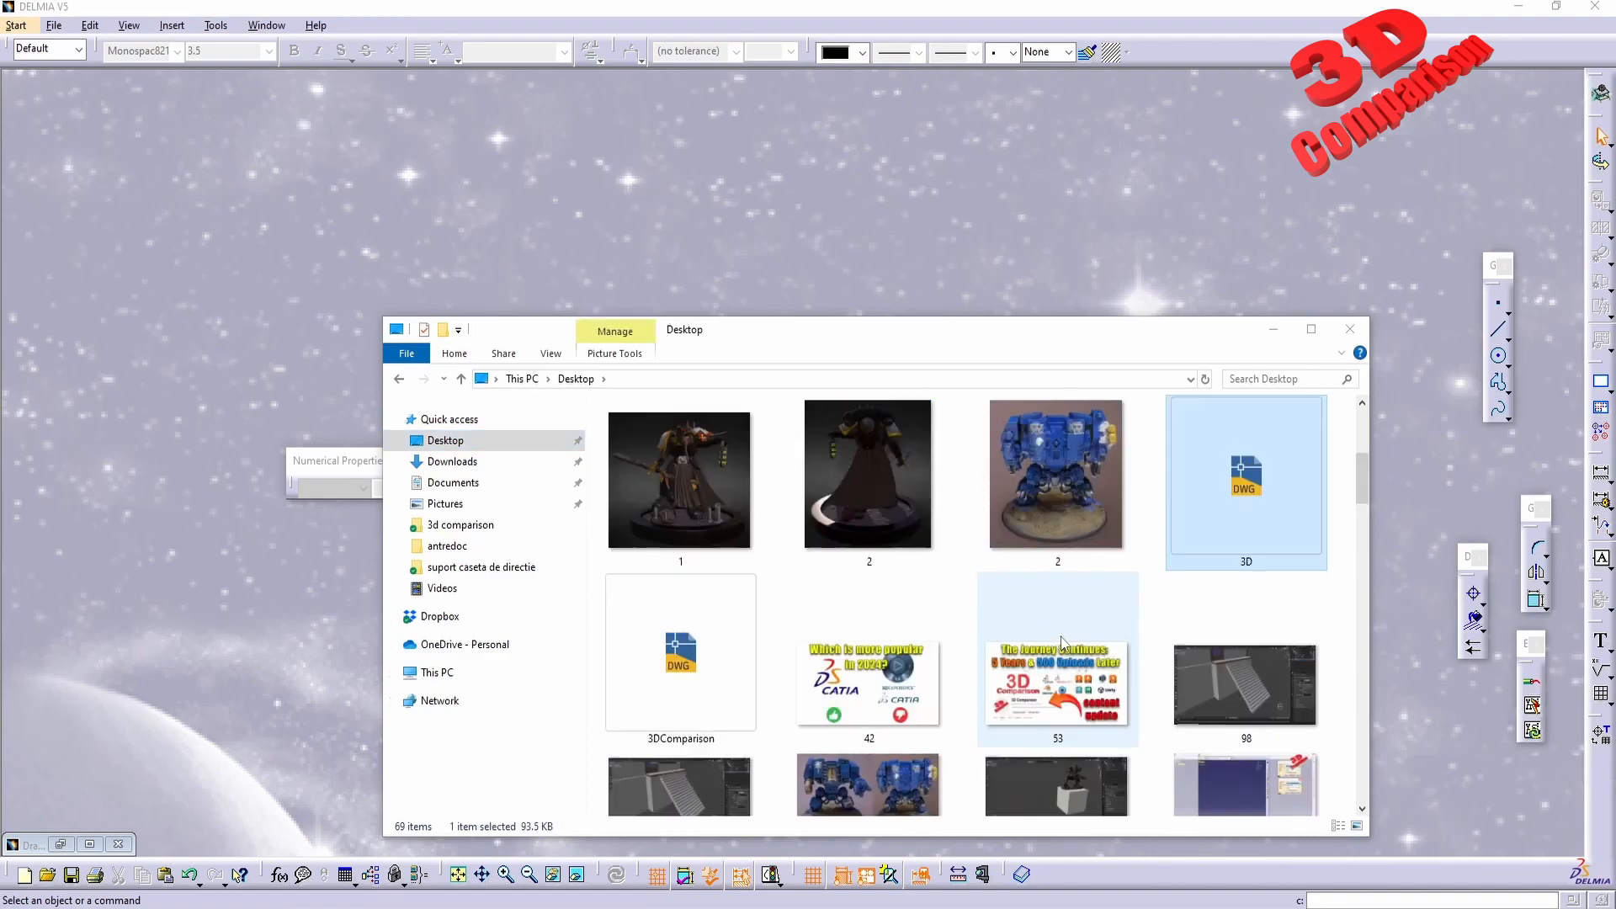
double_click(680, 691)
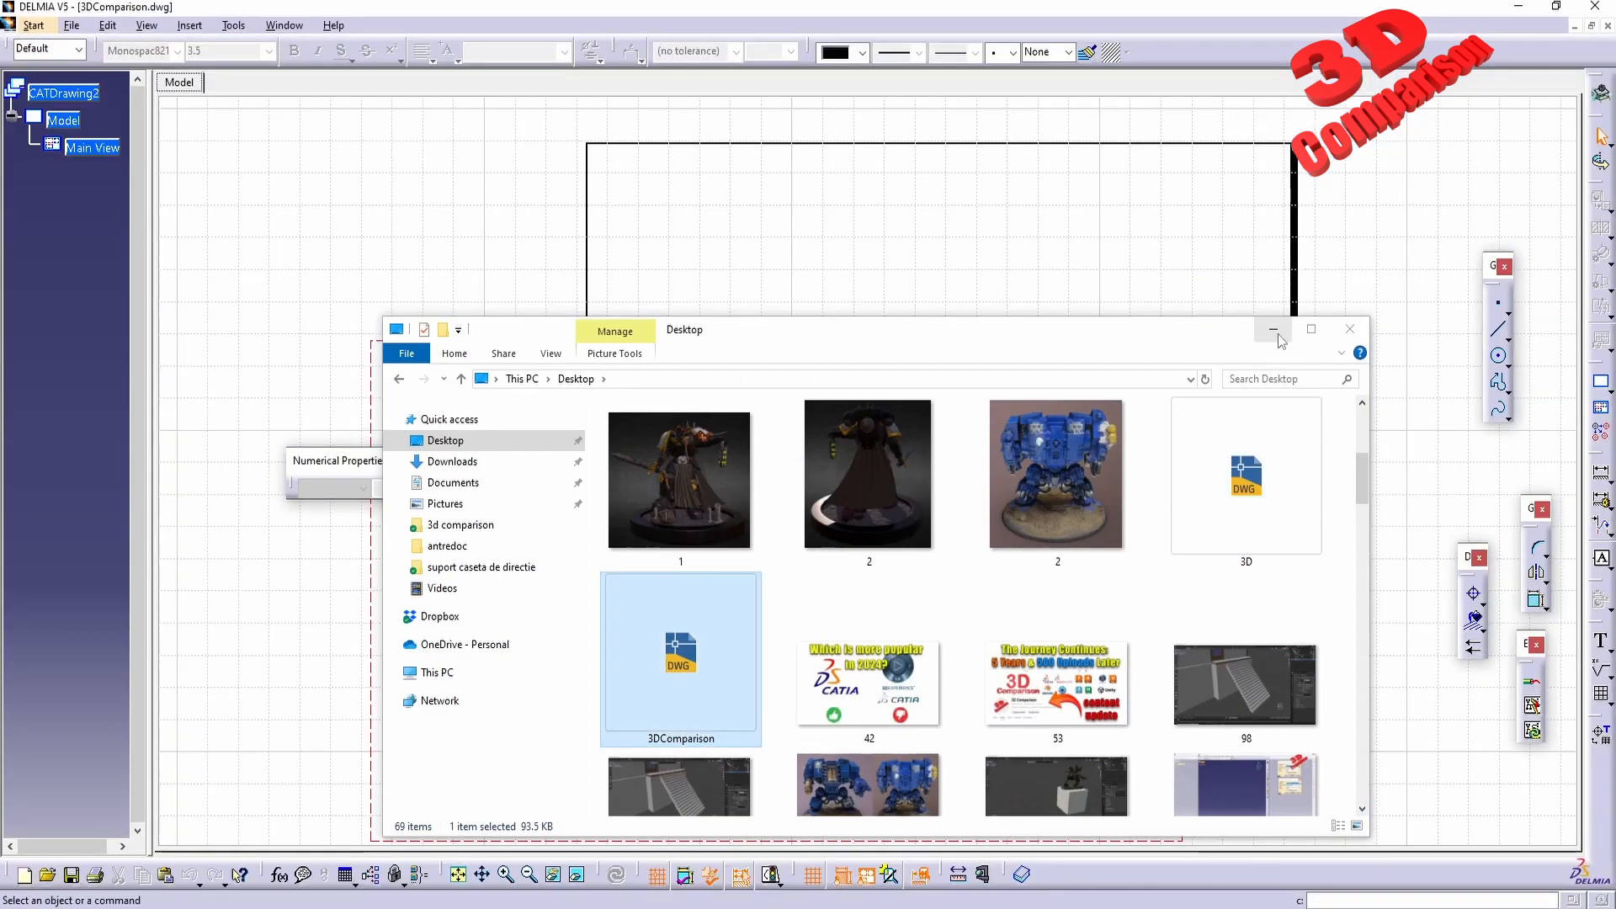
click(1275, 330)
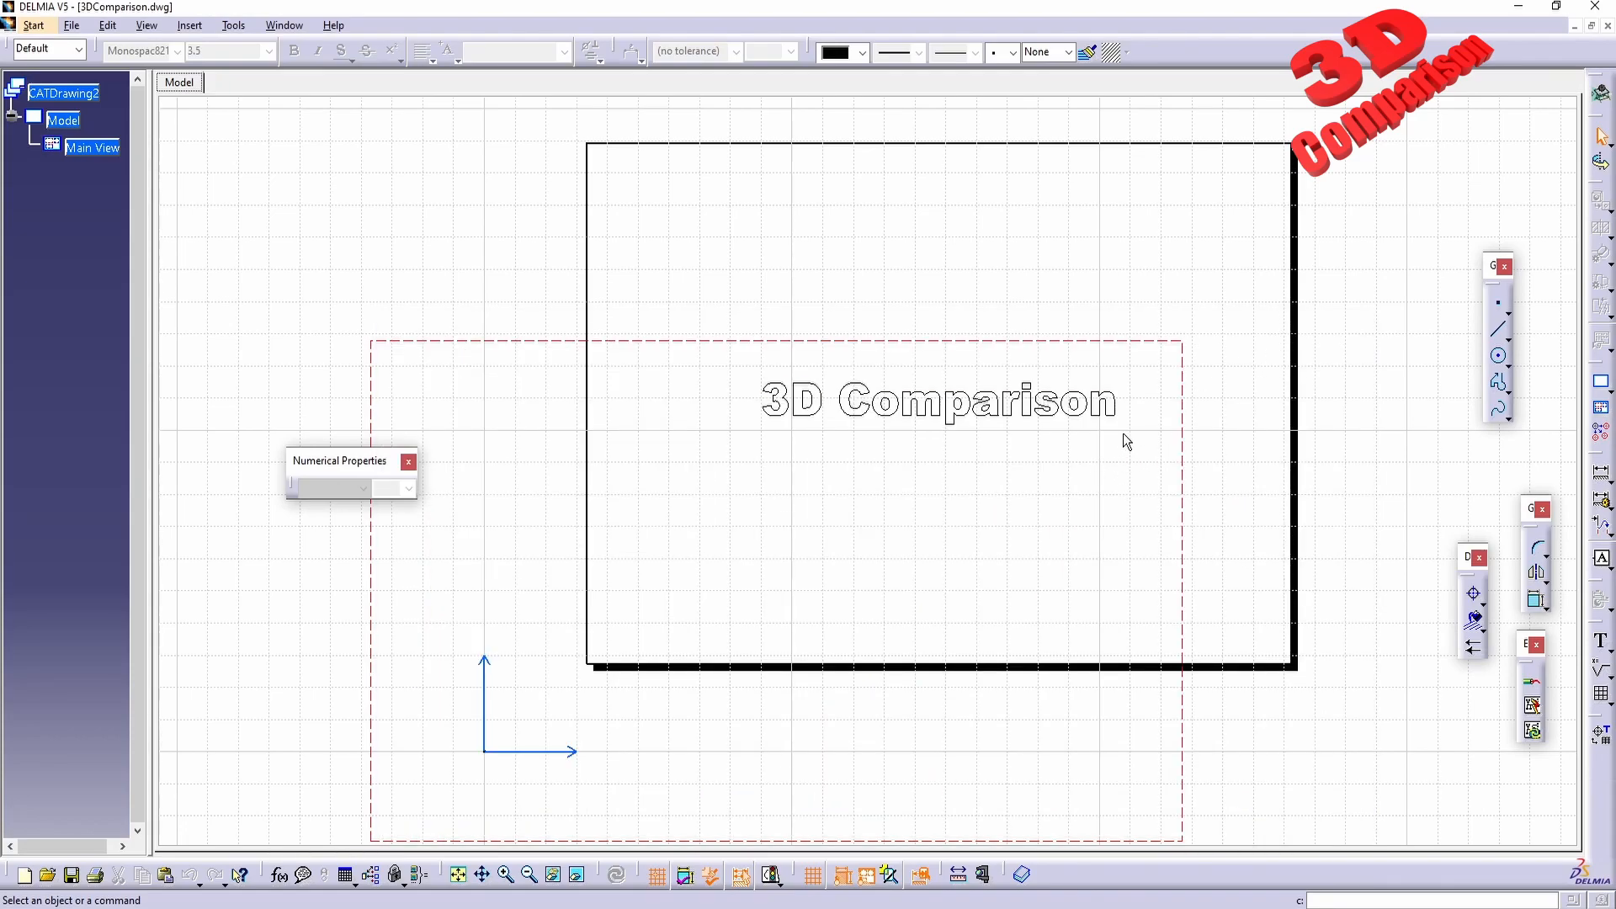
- Compare the letter outlines in 3DComparison.dwg with the solid text in Drawing1, ending in the DWG document
mouse_move(1103, 444)
middle_down()
mouse_move(956, 522)
mouse_move(976, 341)
mouse_move(1077, 278)
middle_up()
click(284, 25)
click(314, 135)
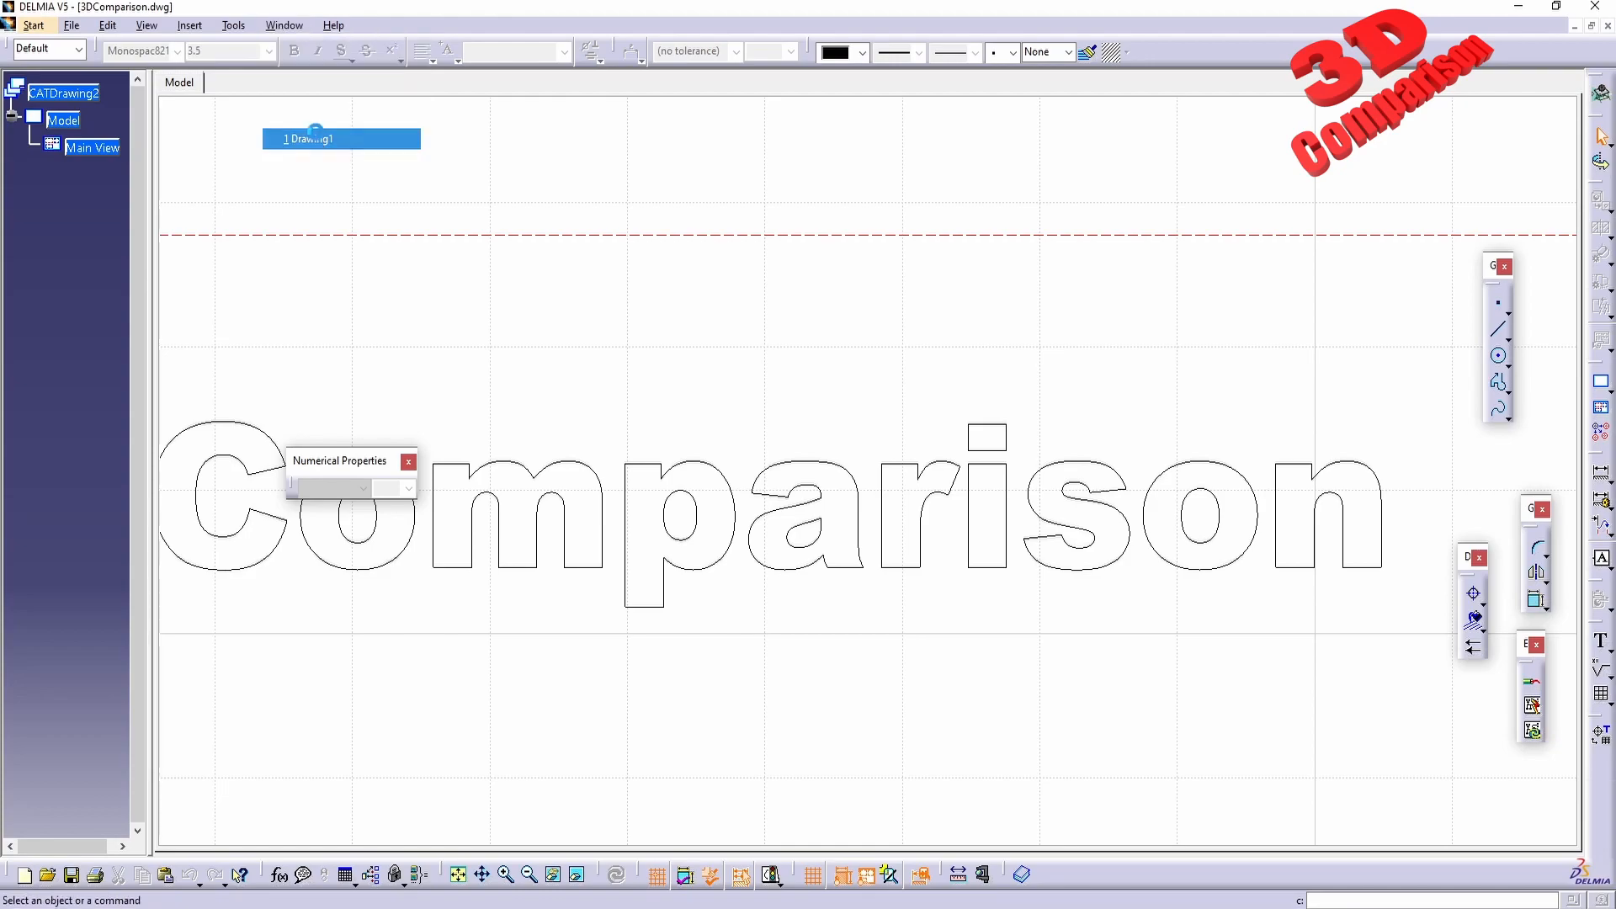
middle_drag(835, 497, 876, 434)
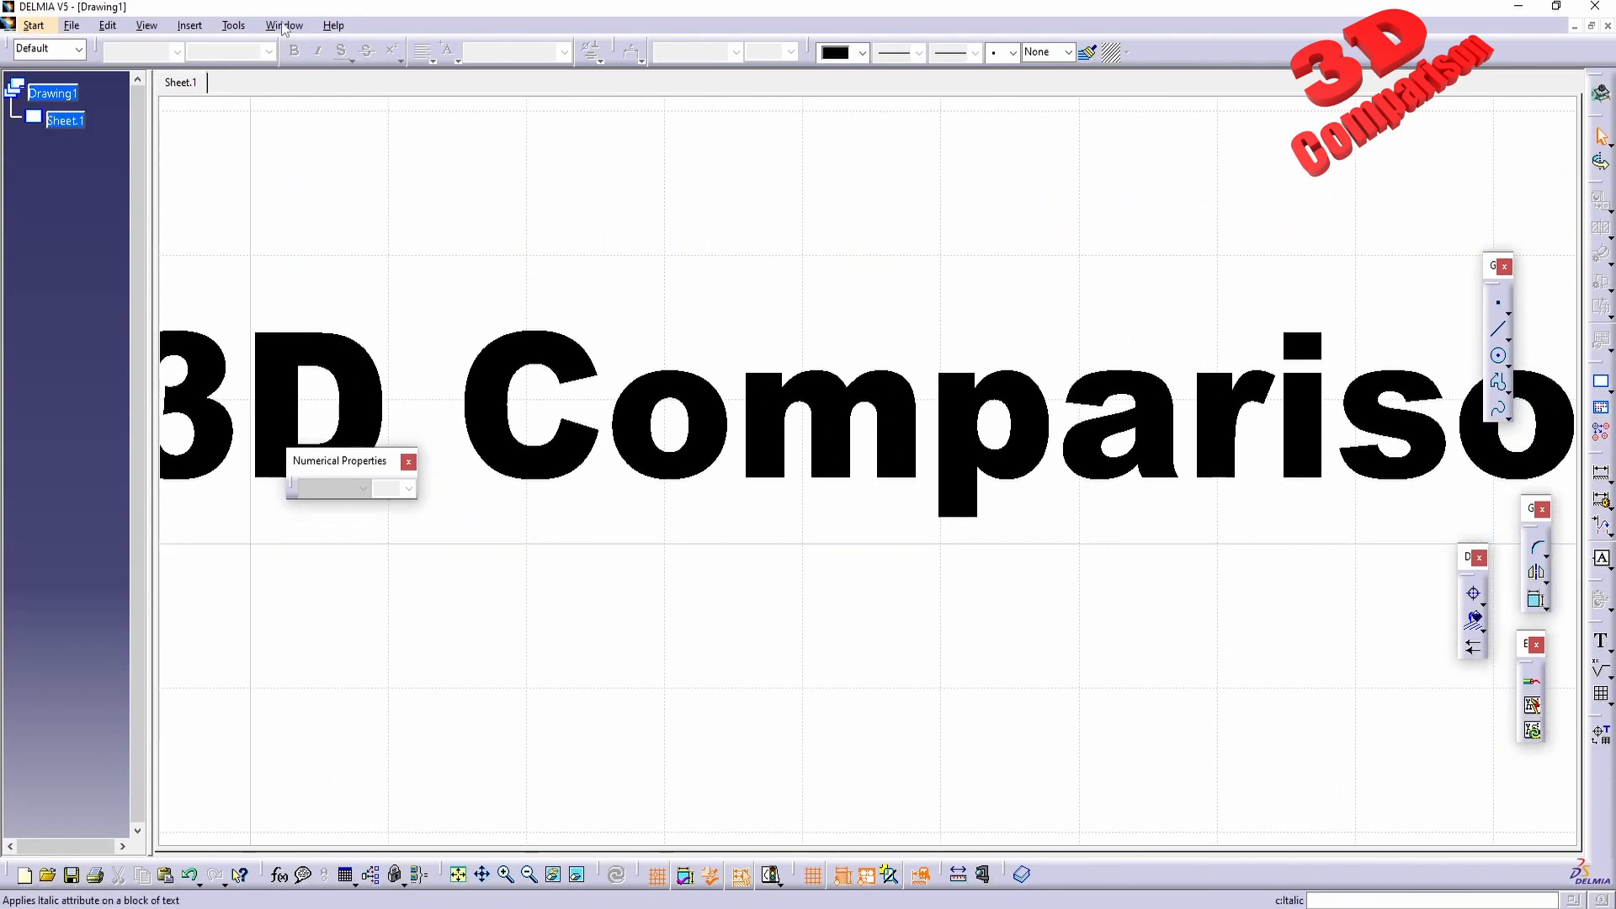
click(284, 26)
click(320, 158)
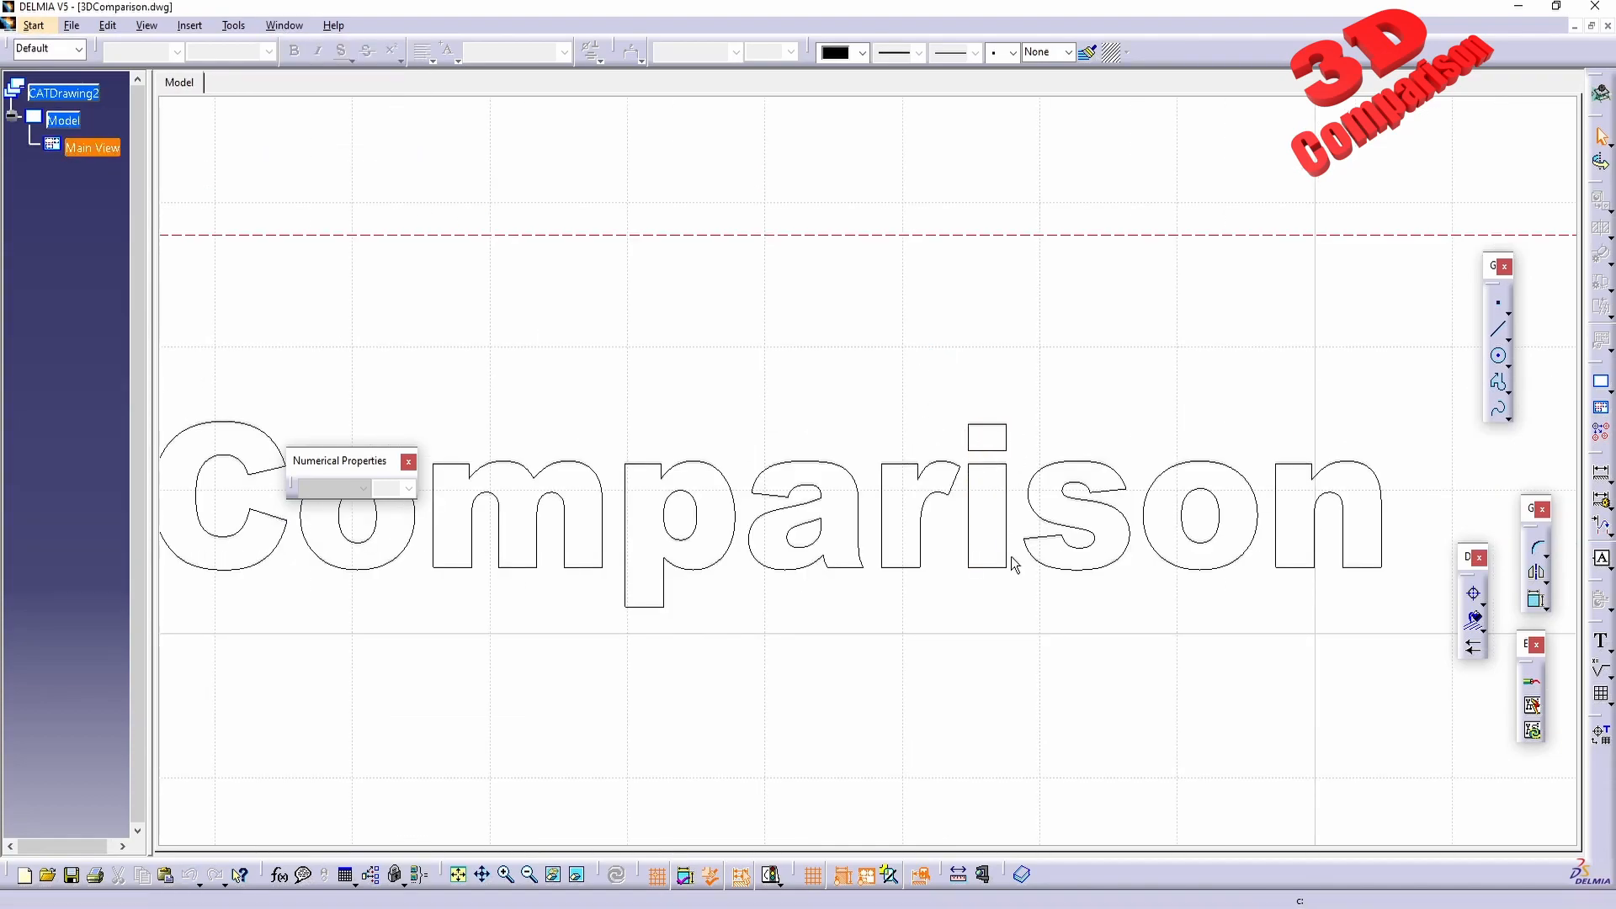
mouse_move(1056, 623)
middle_down()
mouse_move(1014, 639)
mouse_move(887, 533)
mouse_move(974, 598)
mouse_move(867, 559)
mouse_move(884, 343)
mouse_move(974, 589)
mouse_move(850, 527)
mouse_move(912, 515)
middle_up()
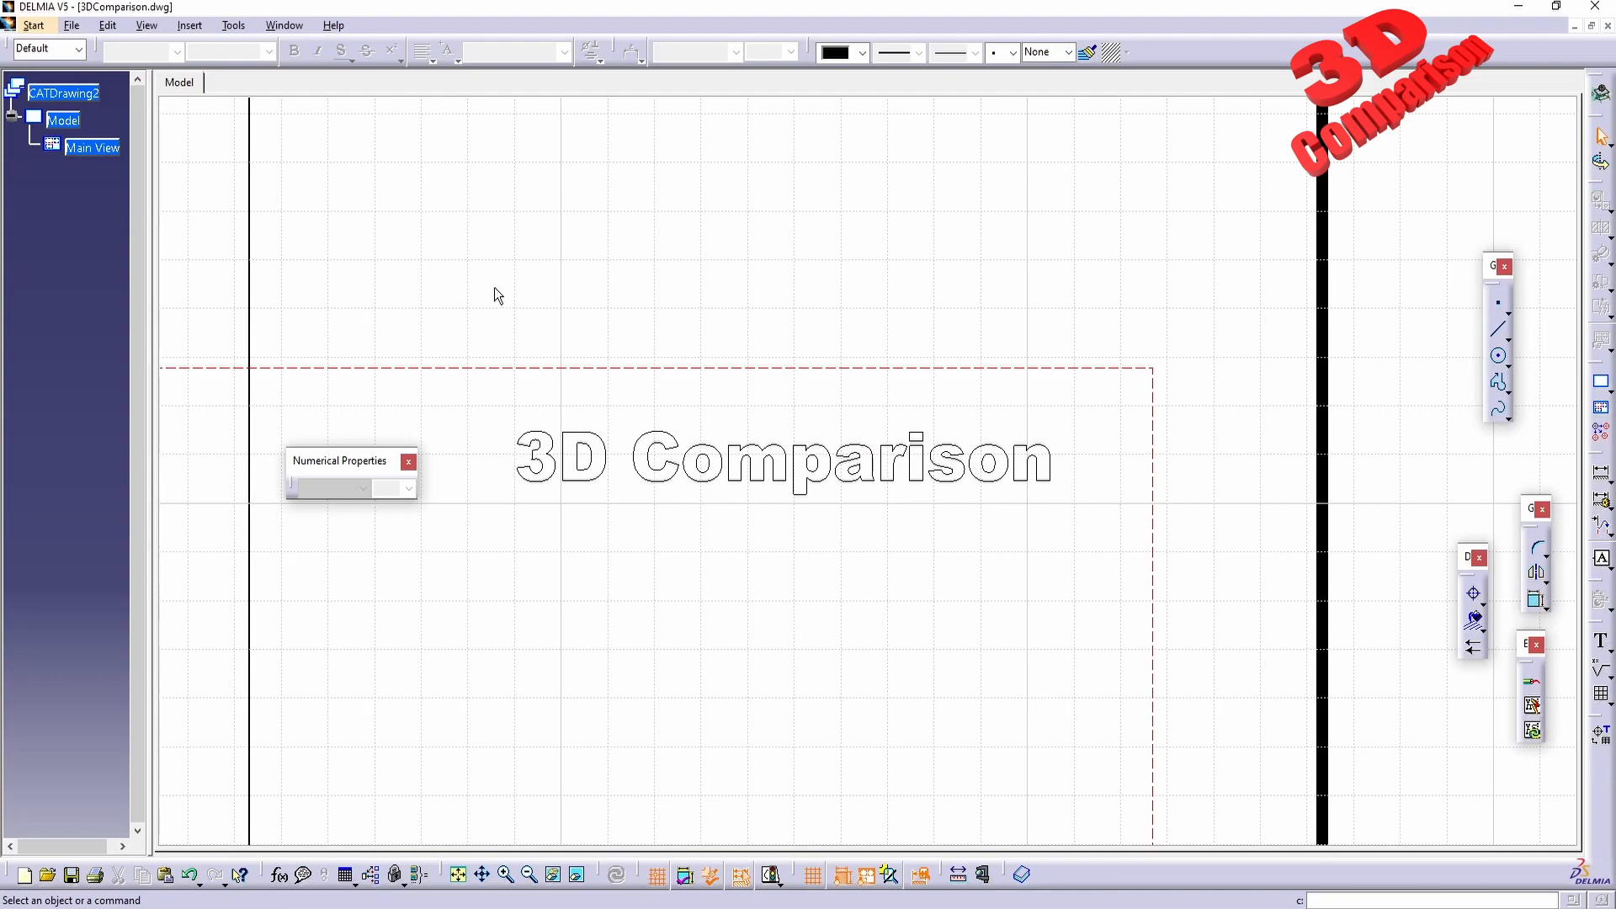
- Select all the 3D Comparison letter outlines in the DWG drawing and copy them
drag(512, 317, 1165, 610)
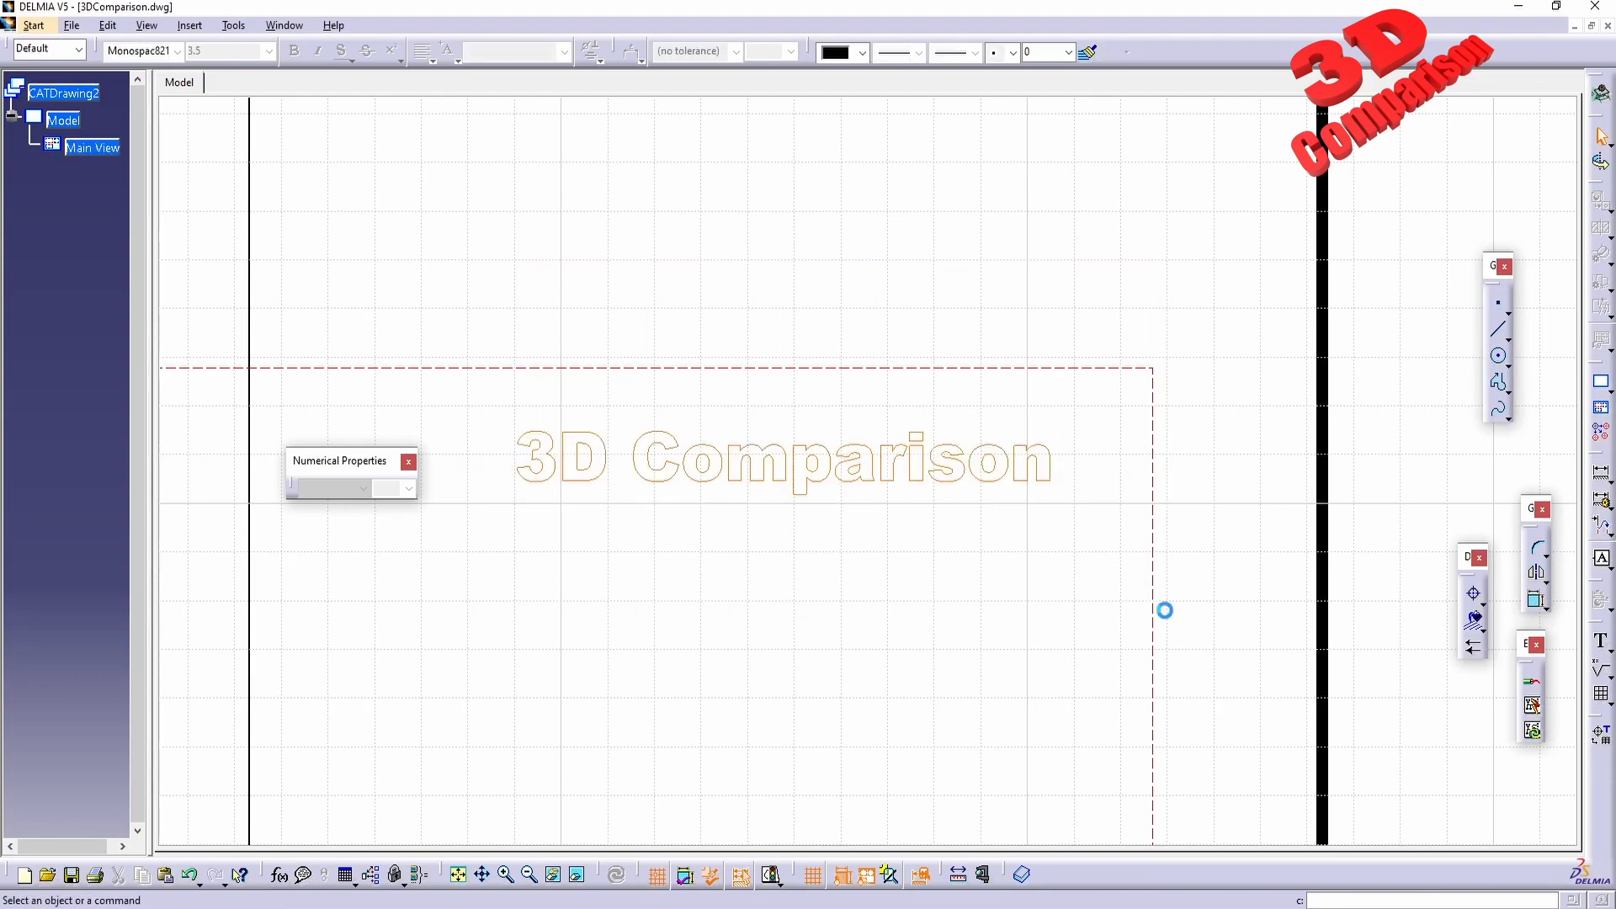
drag(396, 241, 1119, 573)
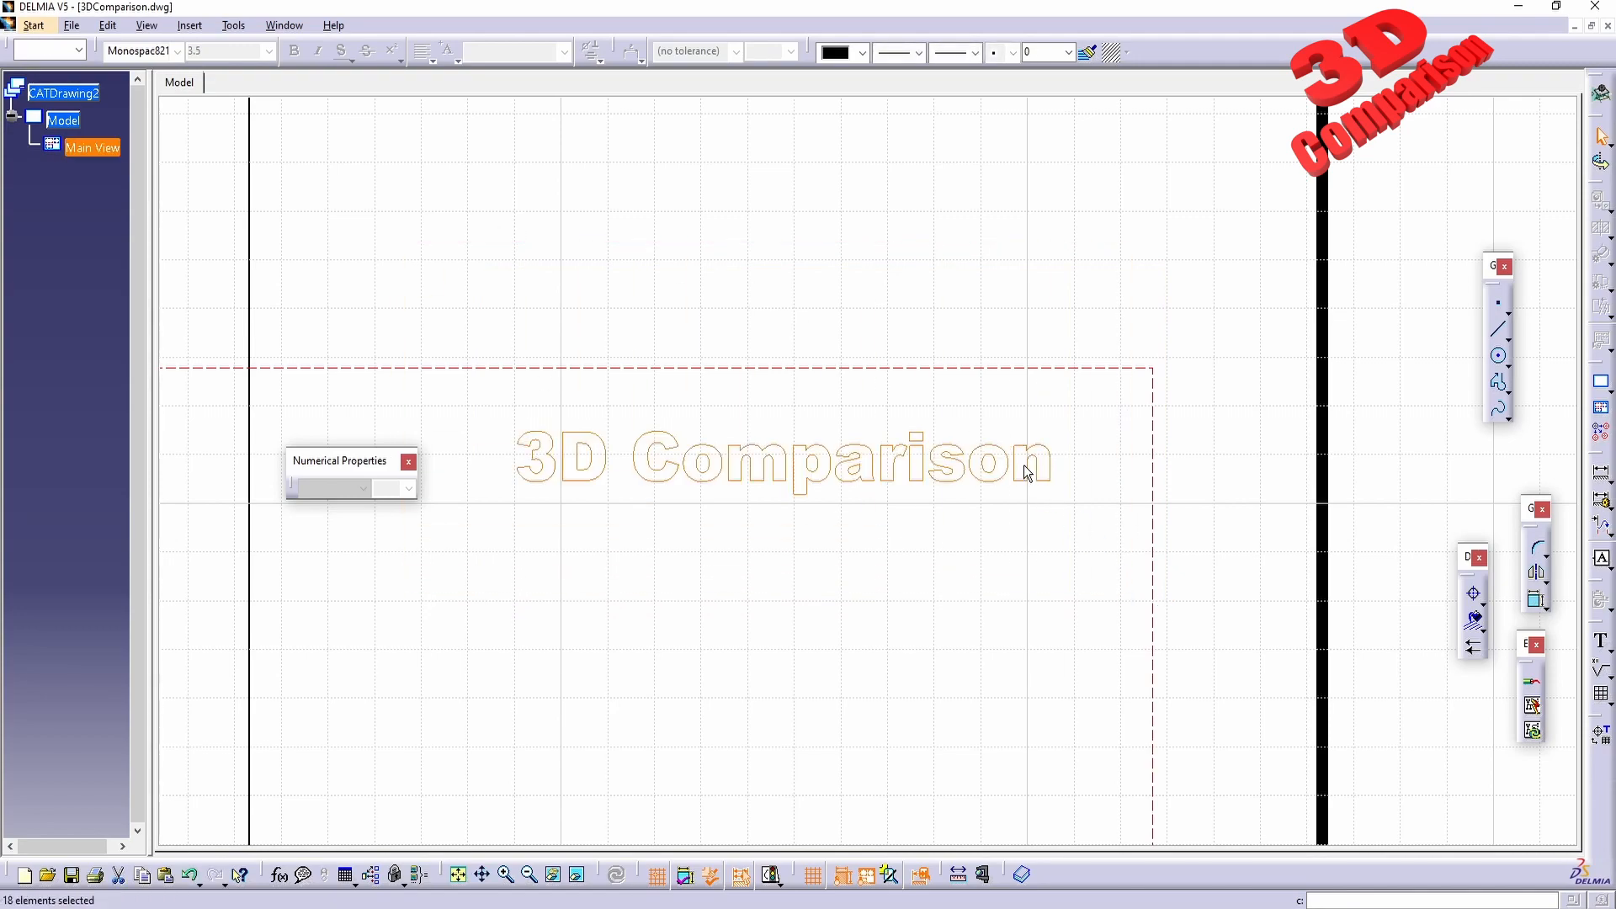
right_click(674, 468)
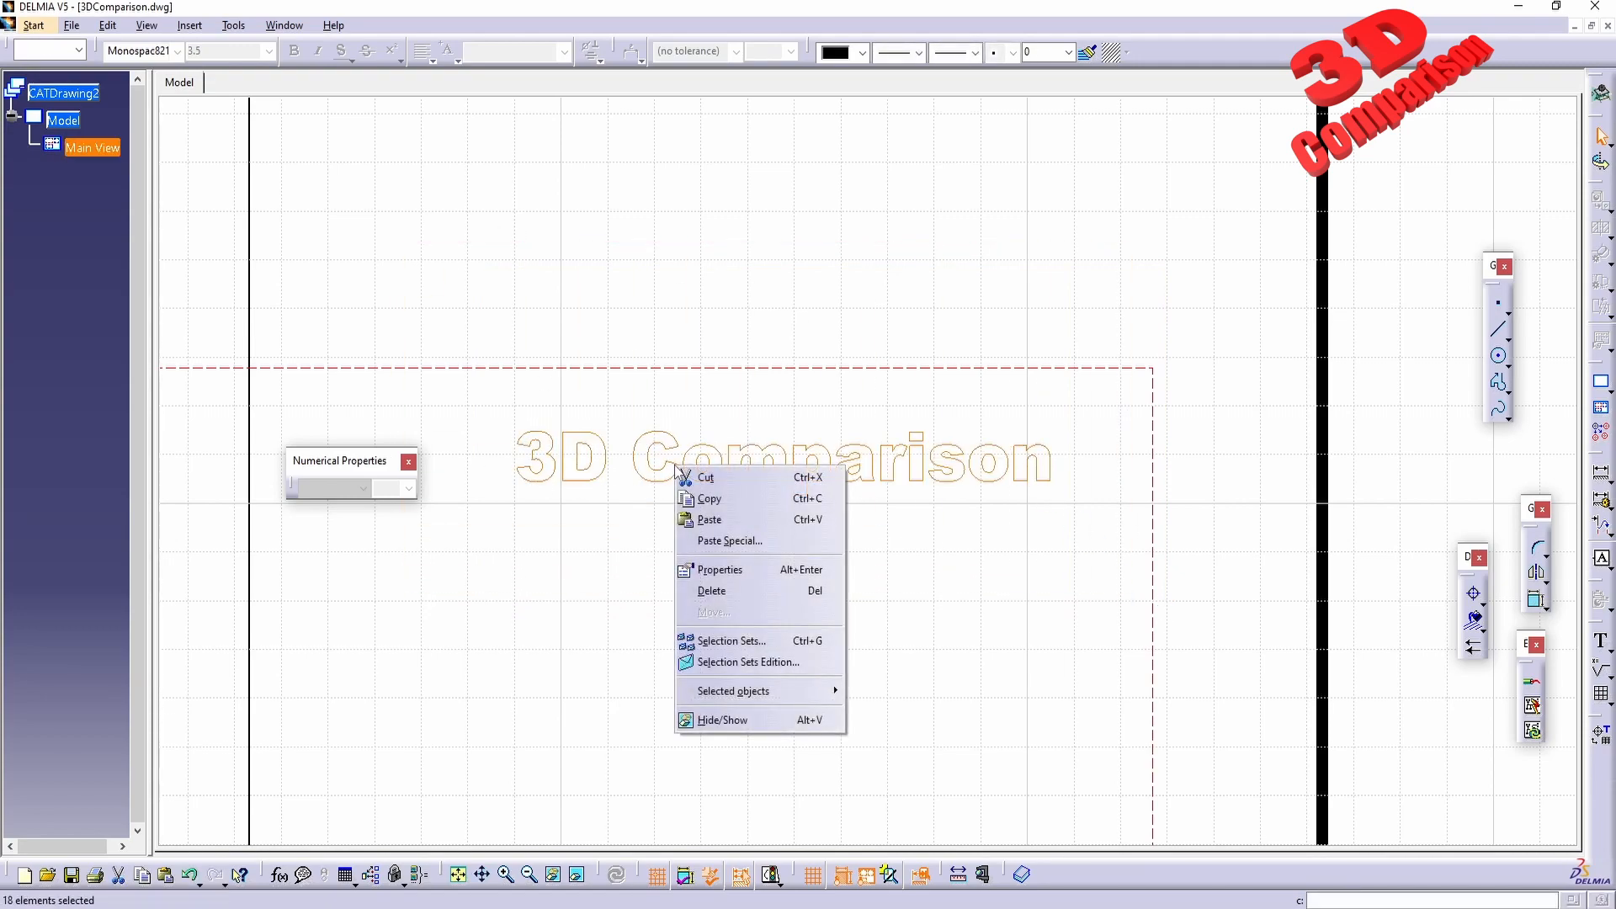
click(729, 510)
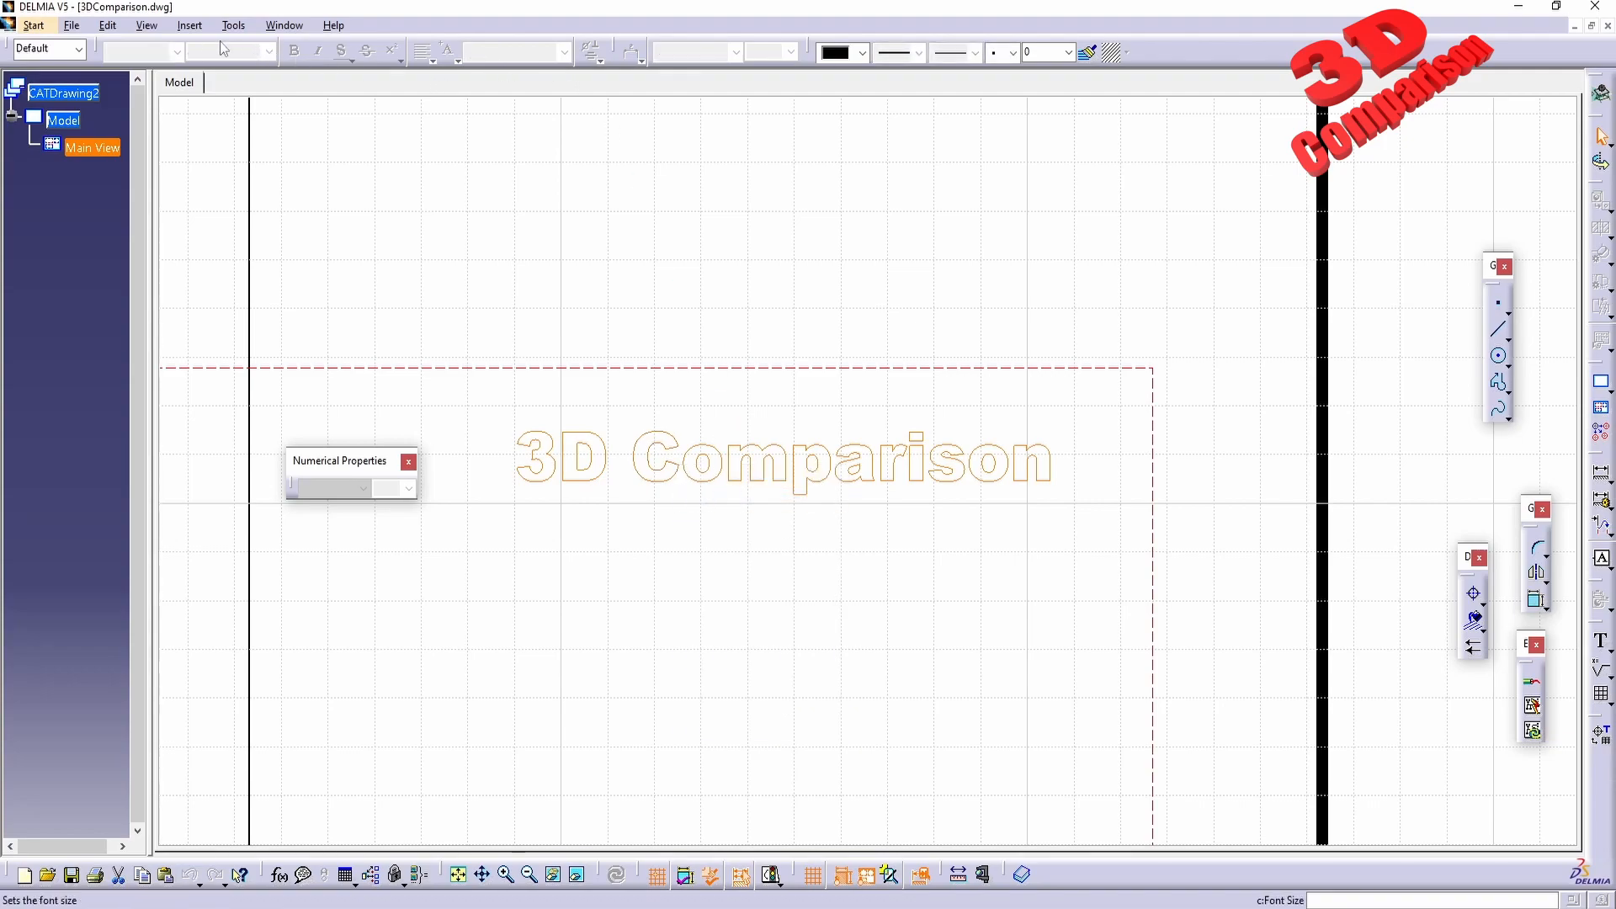
- Create a new Part document named Part1 with hybrid design enabled and no geometrical set
click(74, 27)
click(94, 51)
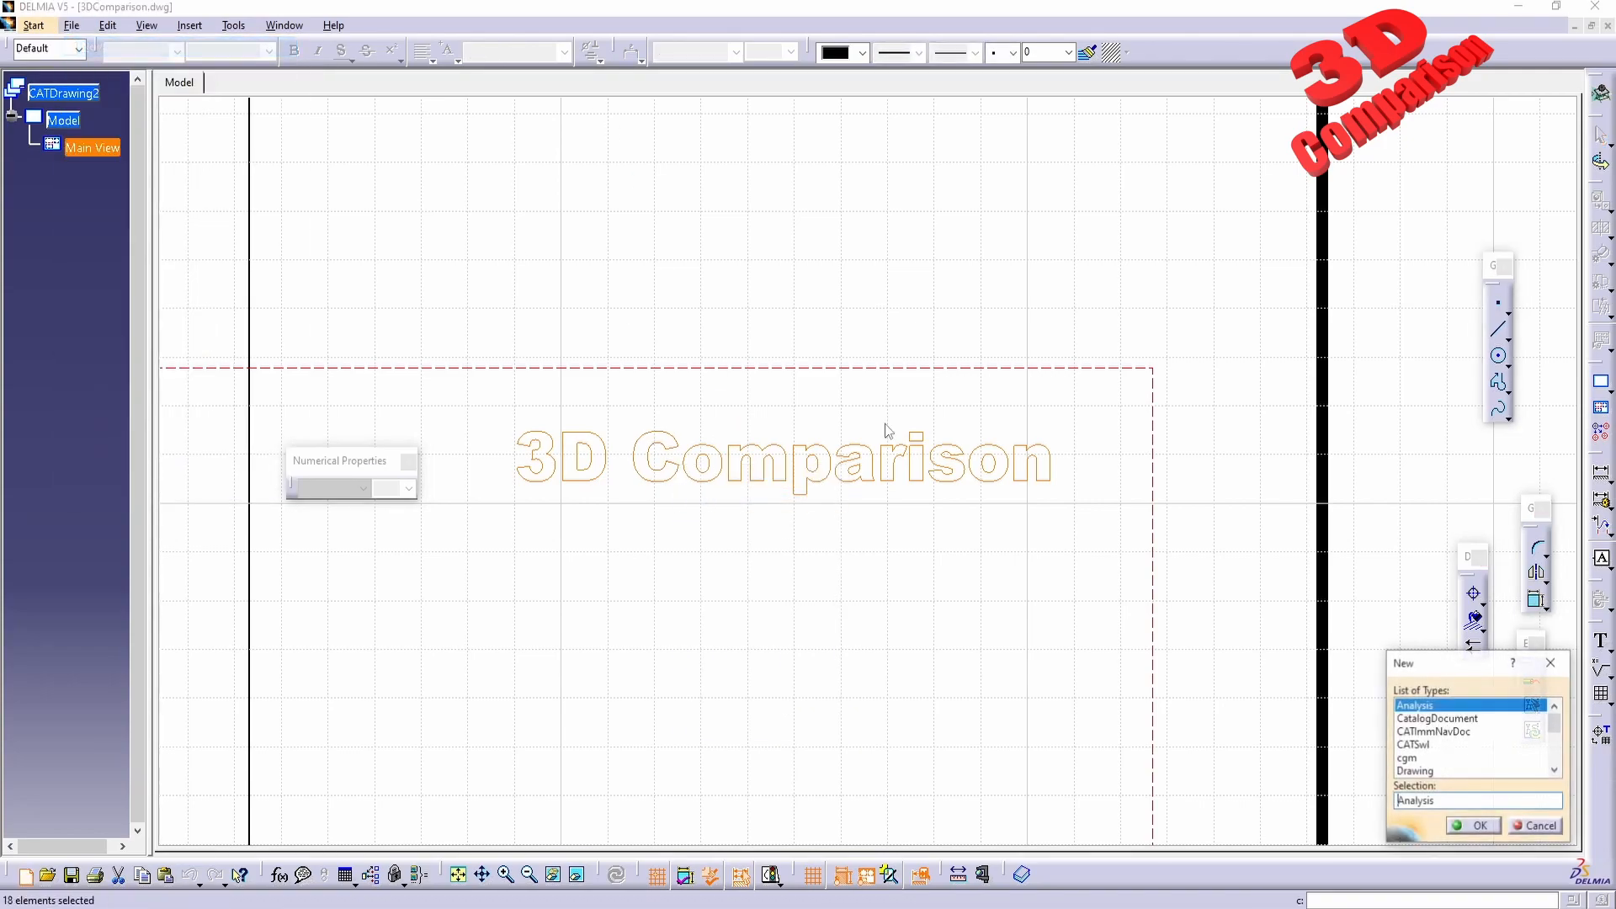
key(p)
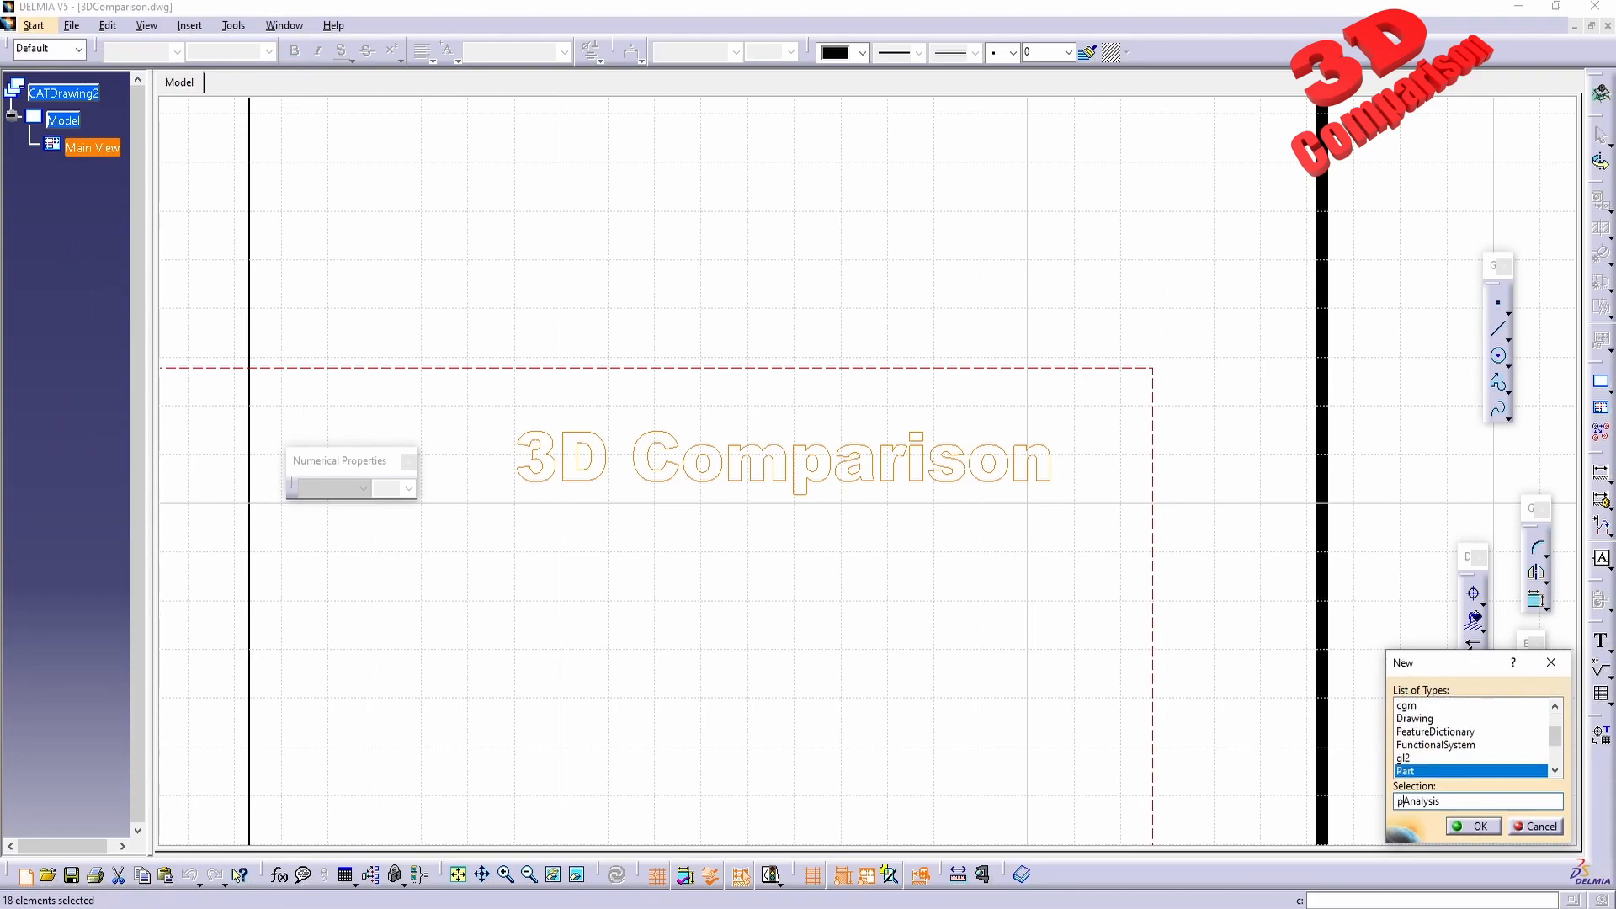
click(1469, 828)
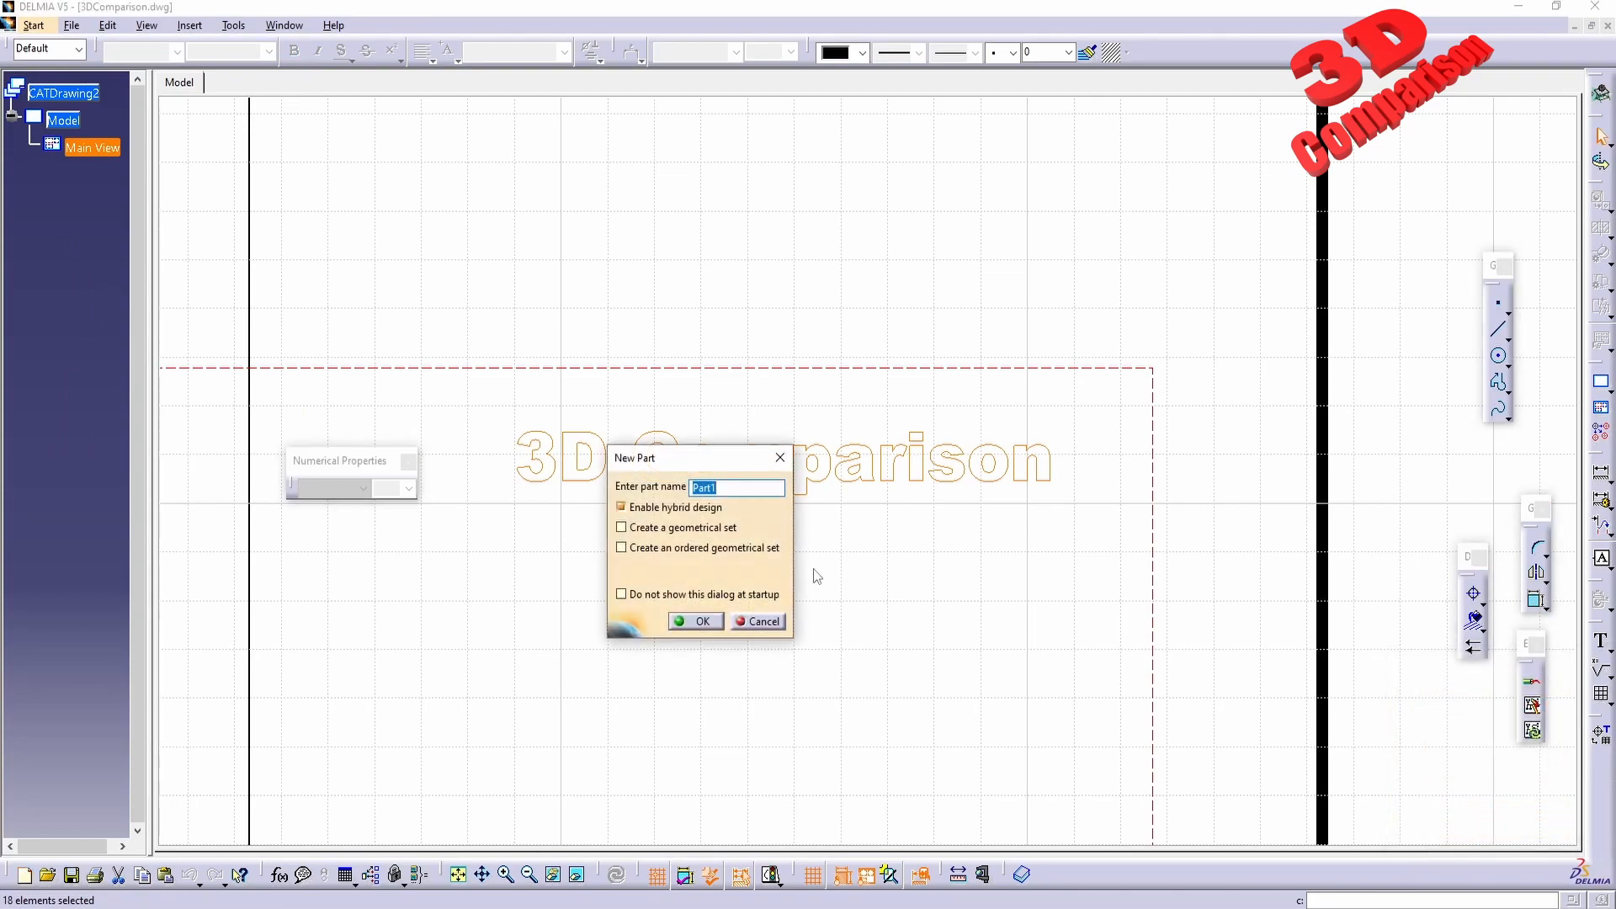
click(701, 622)
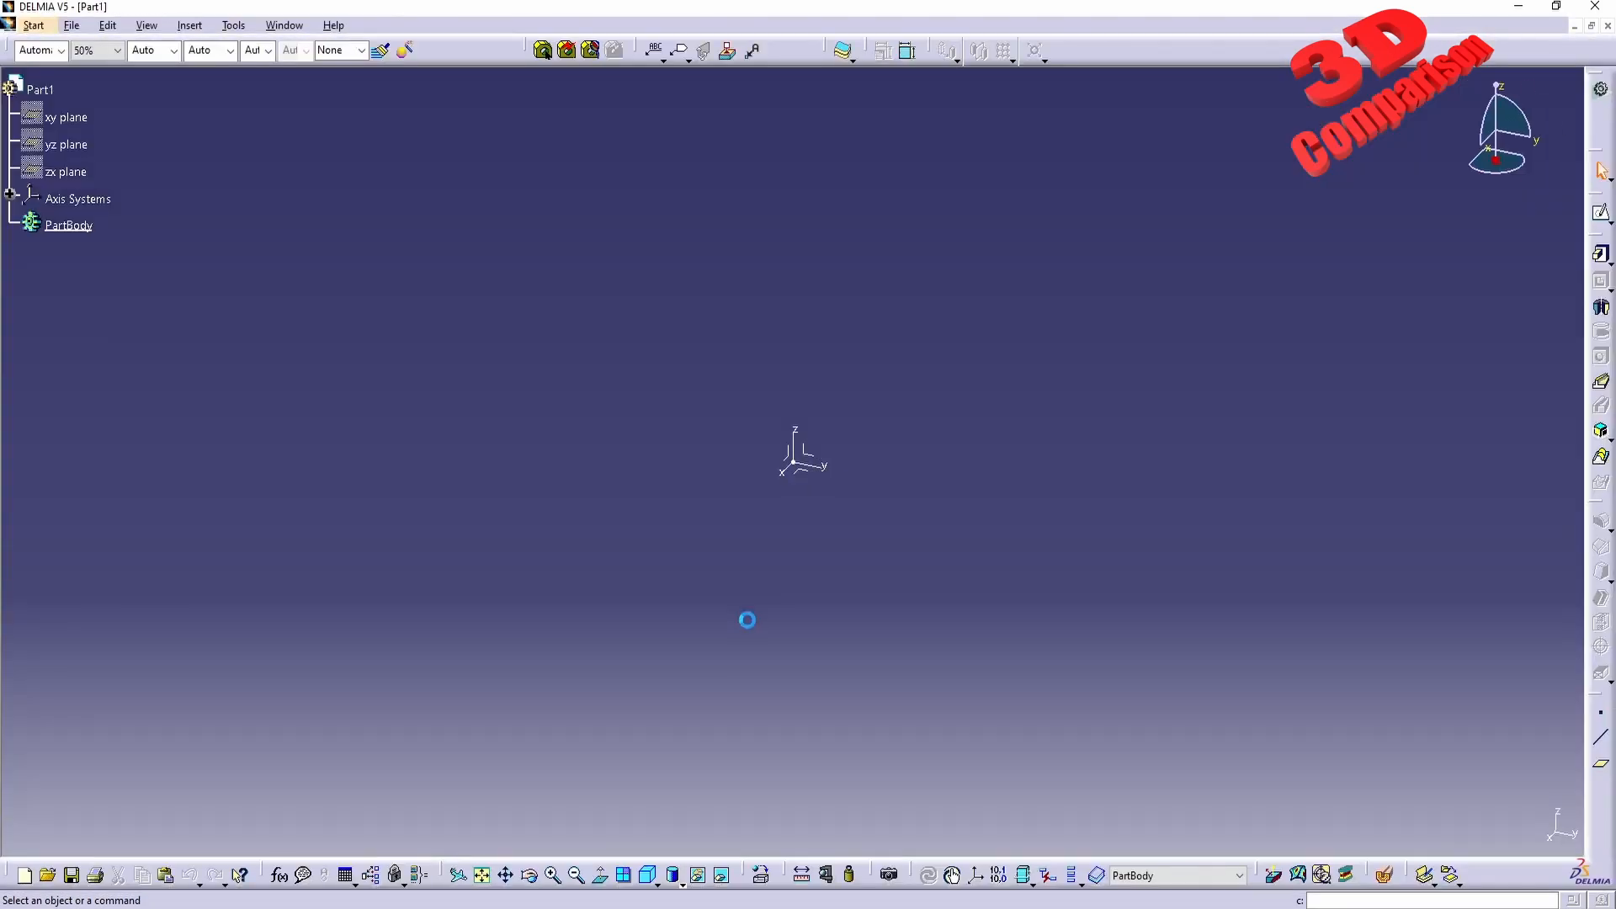
- Show the hidden xy, yz and zx reference planes of the new part
click(66, 117)
ctrl+click(66, 171)
ctrl+click(65, 144)
right_click(59, 114)
click(87, 172)
- Hide the Absolute Axis System of the part and collapse its tree branch
click(10, 195)
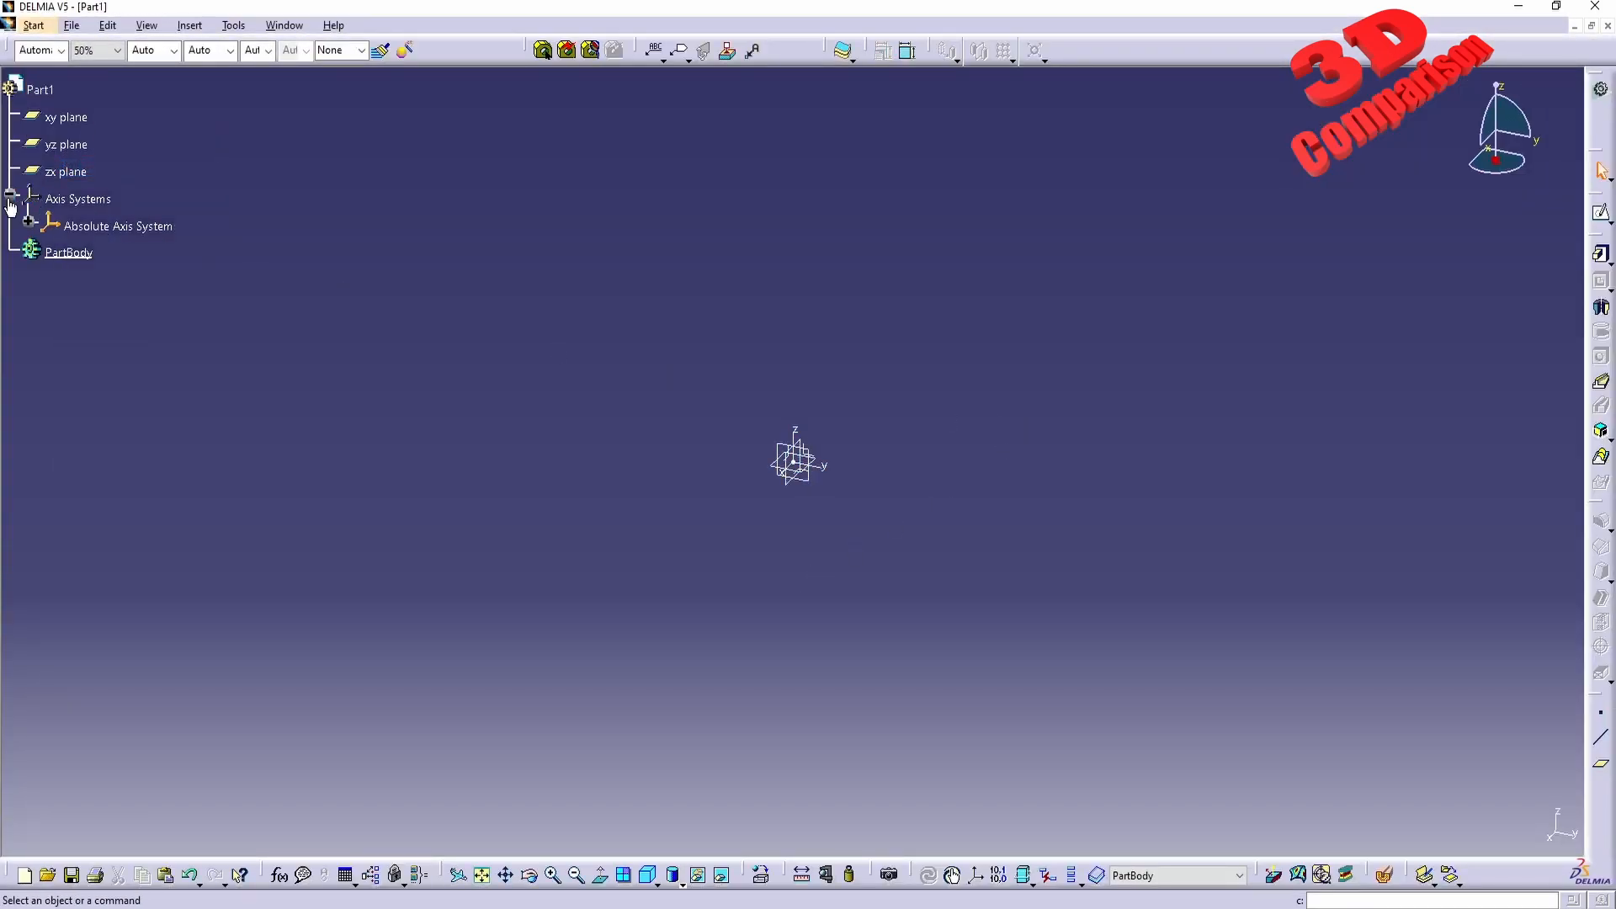
click(29, 221)
click(101, 226)
right_click(106, 225)
click(156, 281)
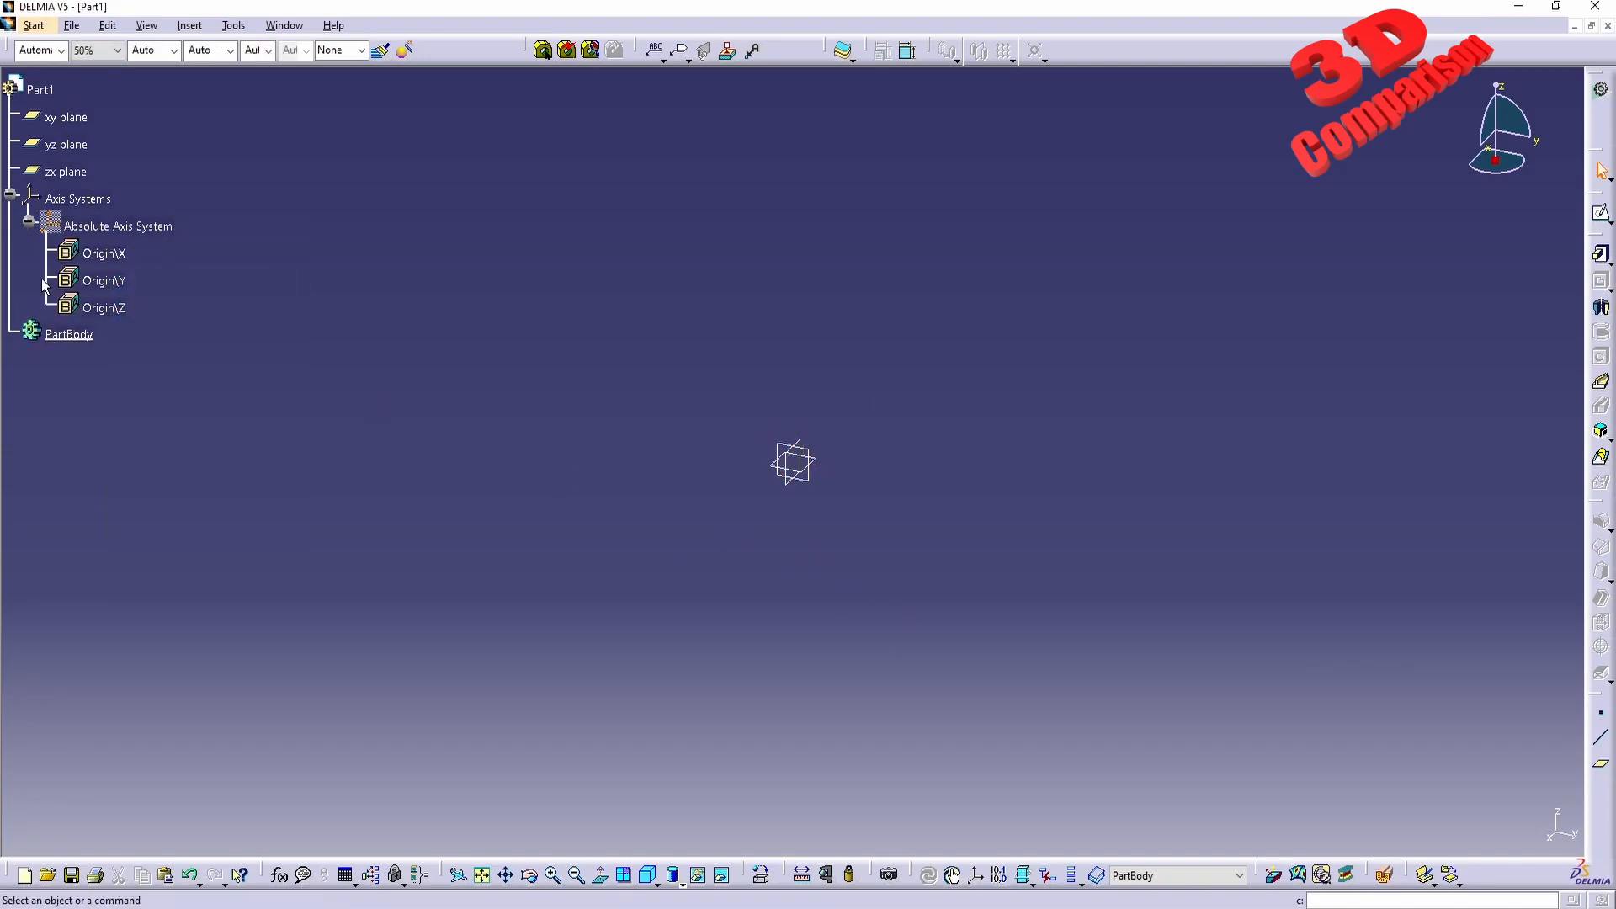
click(28, 222)
- Start a sketch on the yz plane and paste the copied letter outlines into it
click(908, 625)
middle_drag(893, 626, 906, 513)
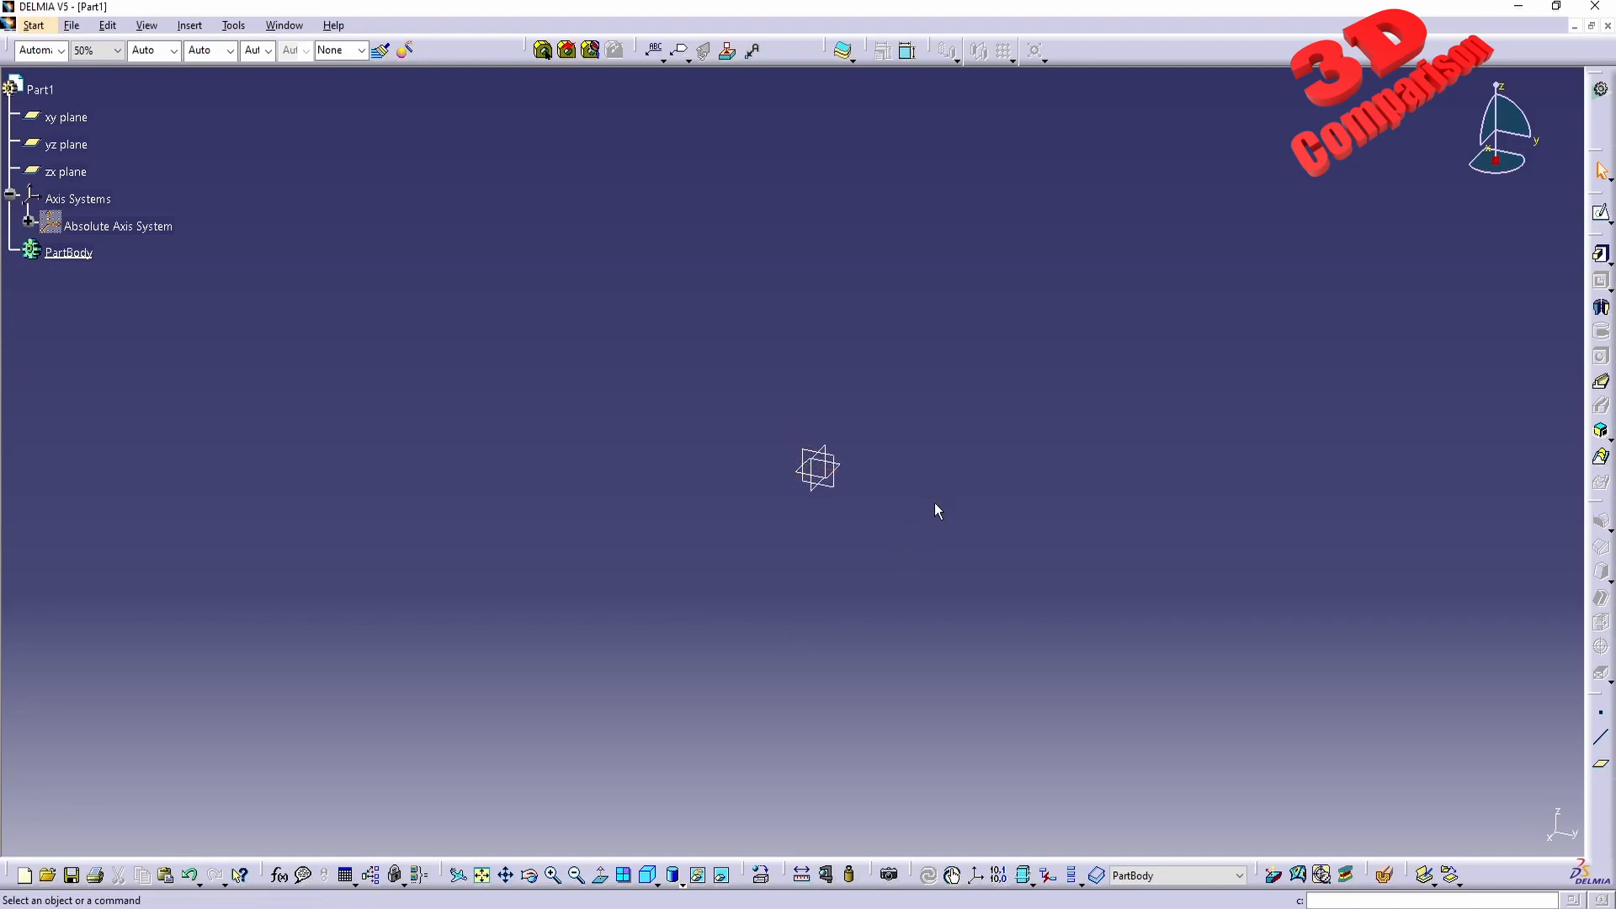
click(840, 463)
click(1600, 214)
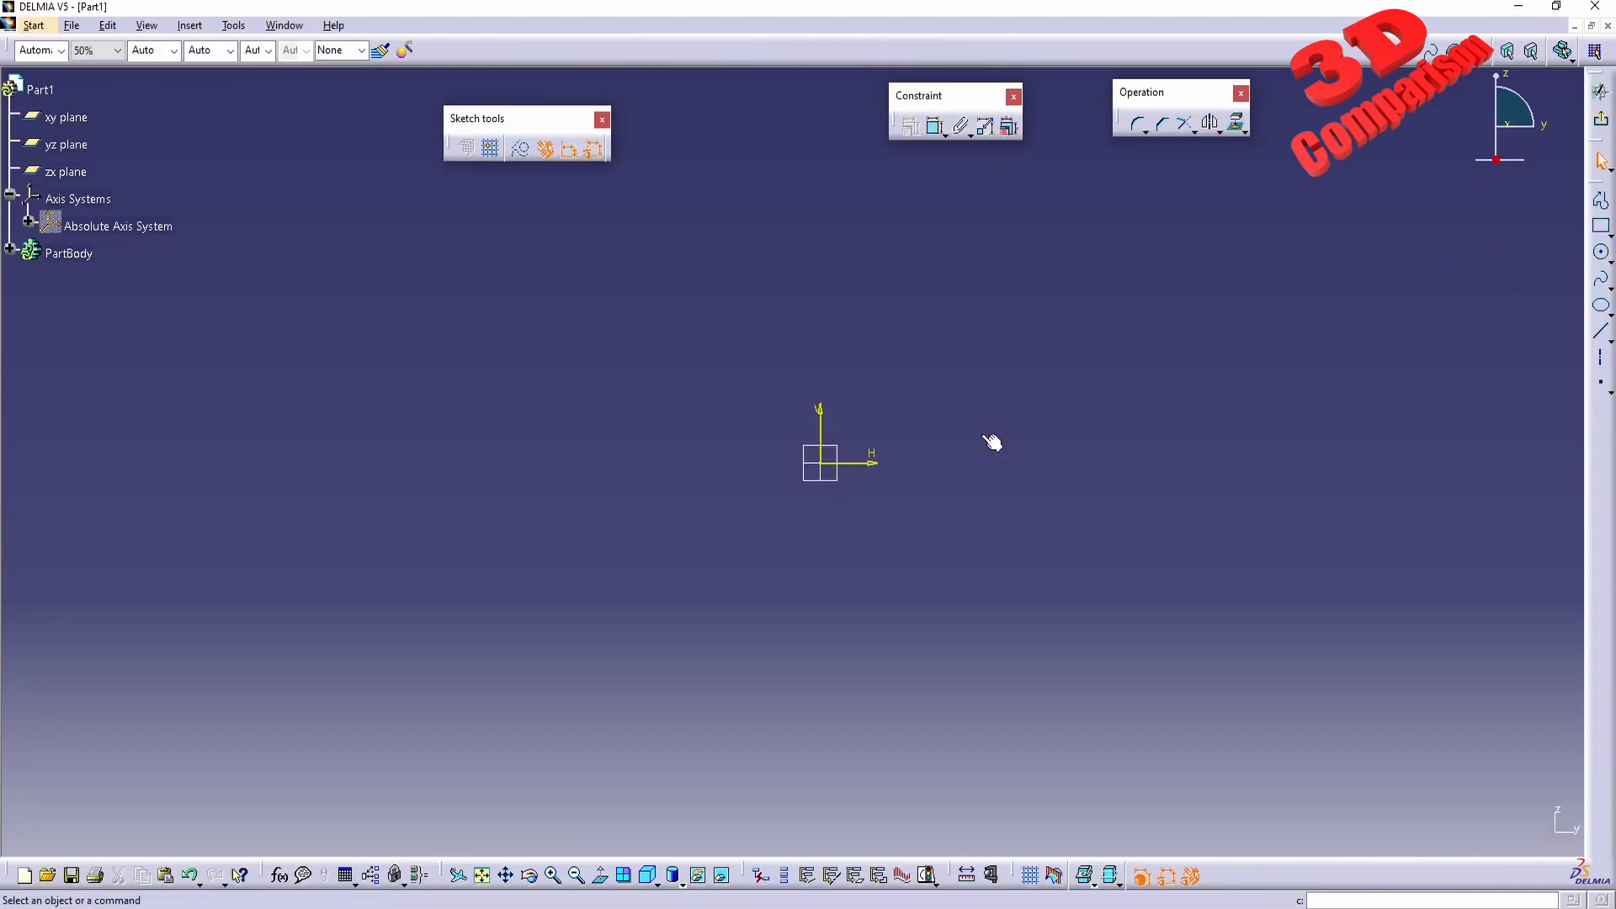
key(ctrl+a)
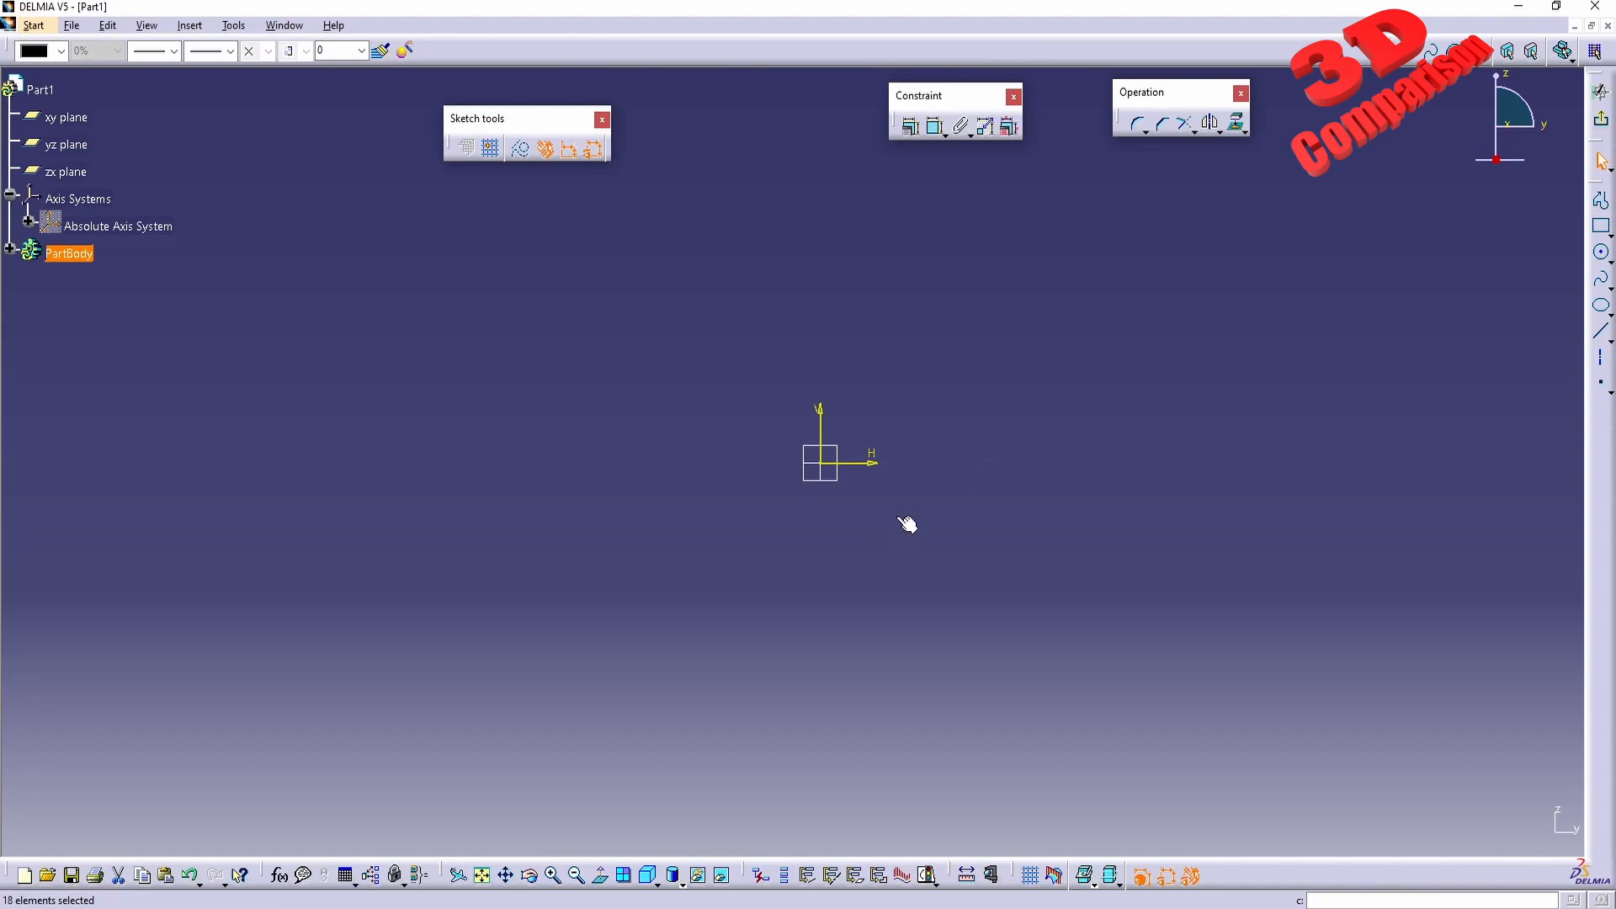
- Move the pasted 3D Comparison outlines roughly centred just above the sketch origin and deselect them
middle_drag(937, 380, 1013, 567)
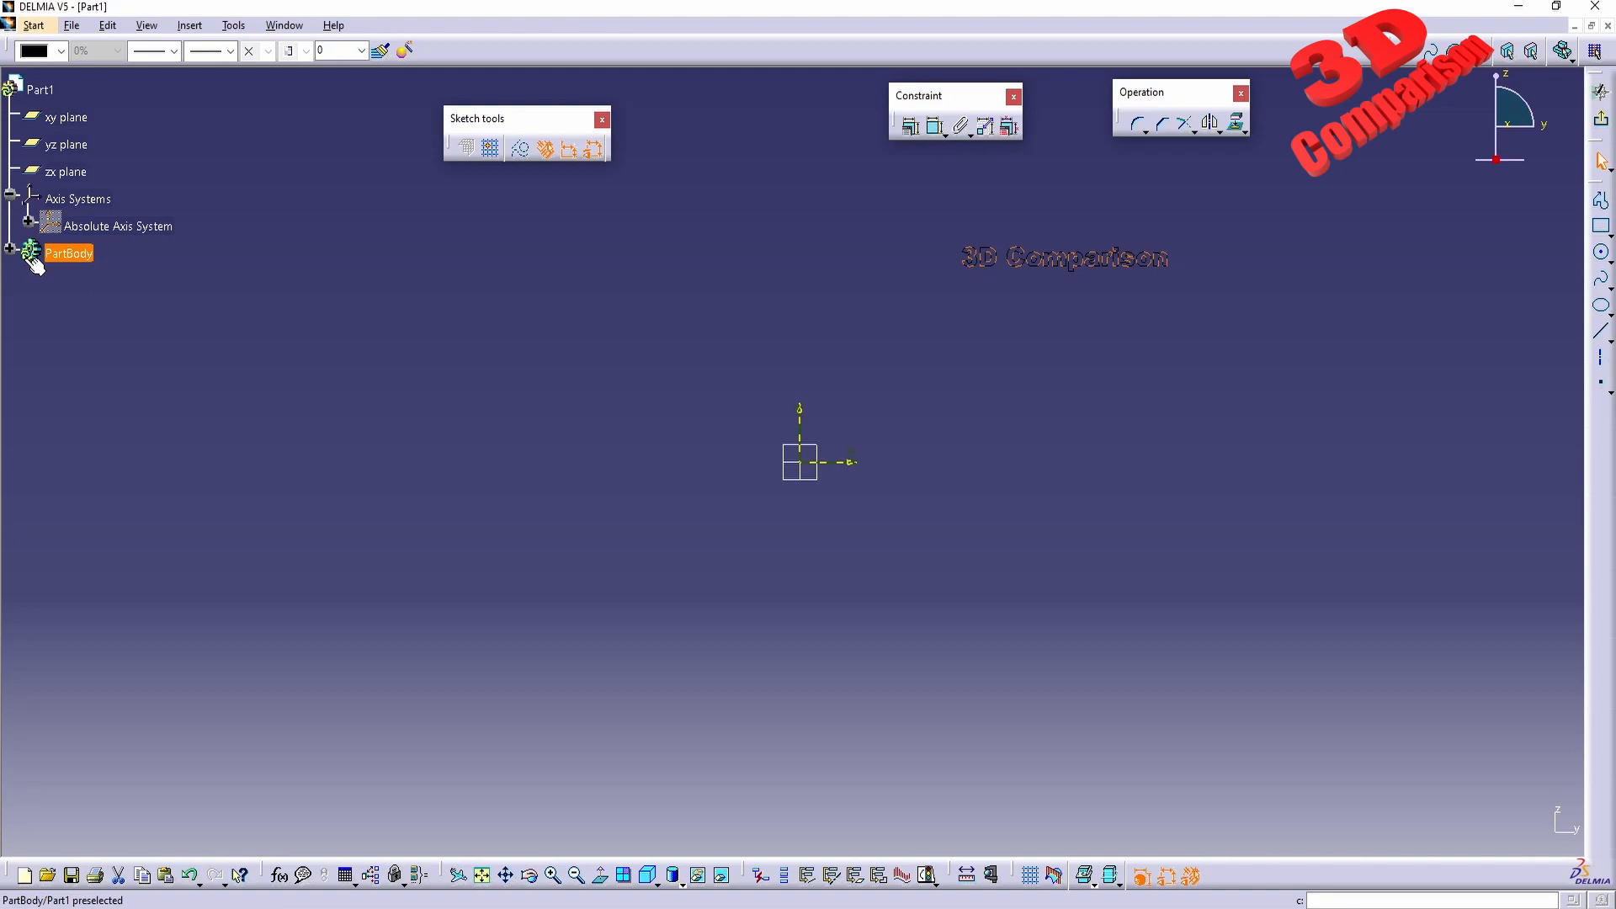
mouse_move(889, 197)
mouse_down()
mouse_move(1111, 299)
mouse_move(1182, 269)
mouse_move(1165, 264)
mouse_move(934, 443)
mouse_move(891, 447)
mouse_move(905, 450)
mouse_up()
middle_drag(904, 450, 984, 458)
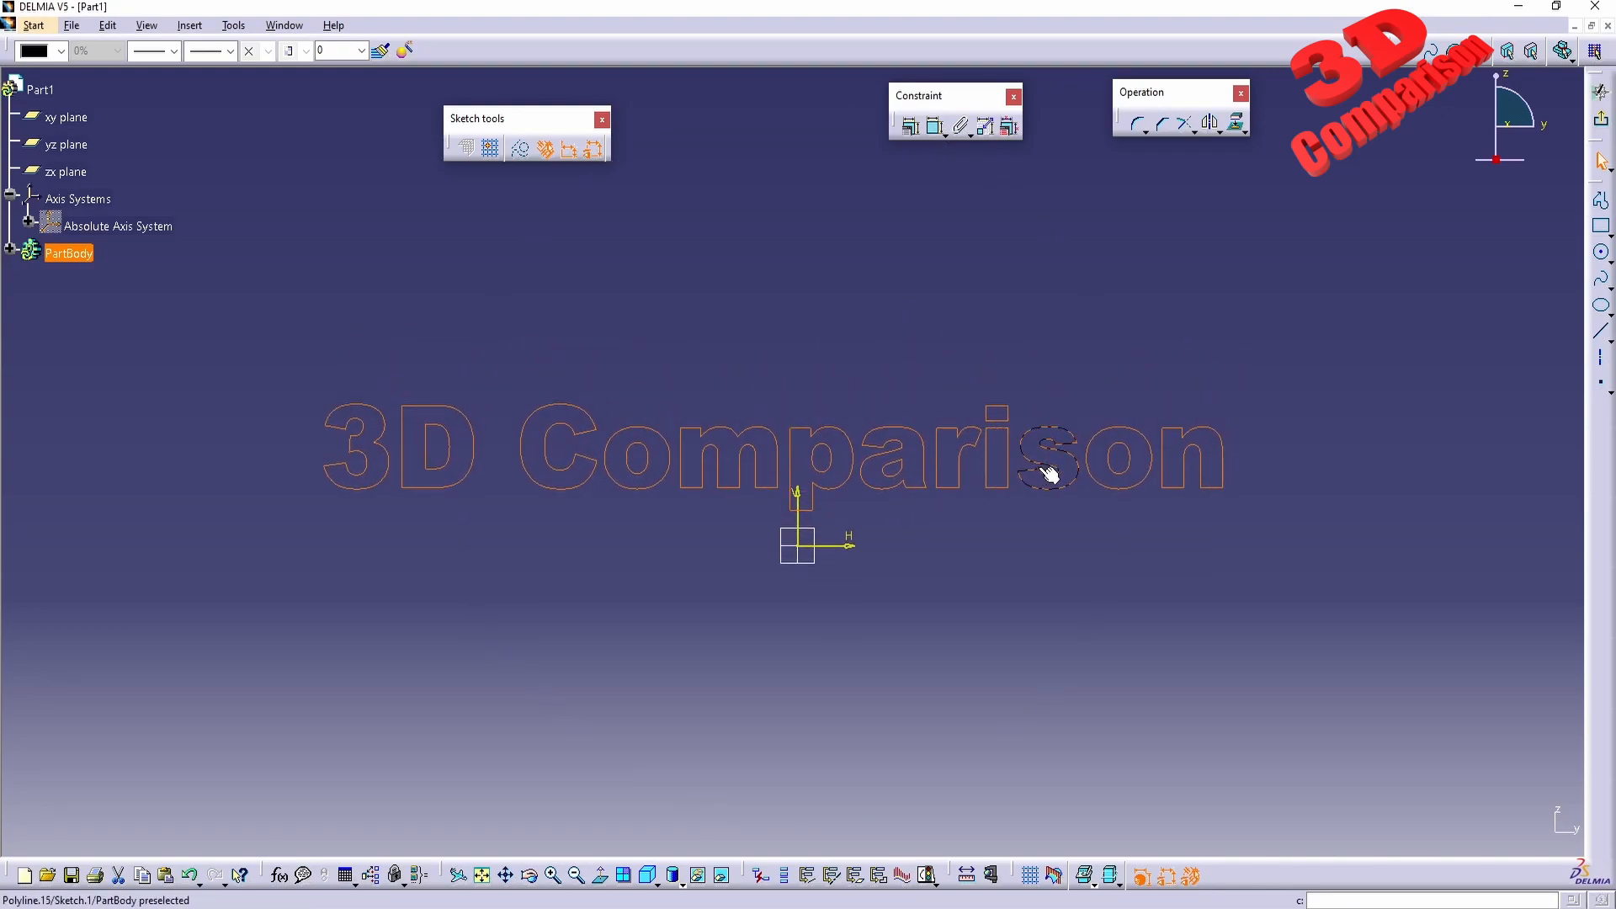
drag(1075, 461, 1044, 437)
click(955, 607)
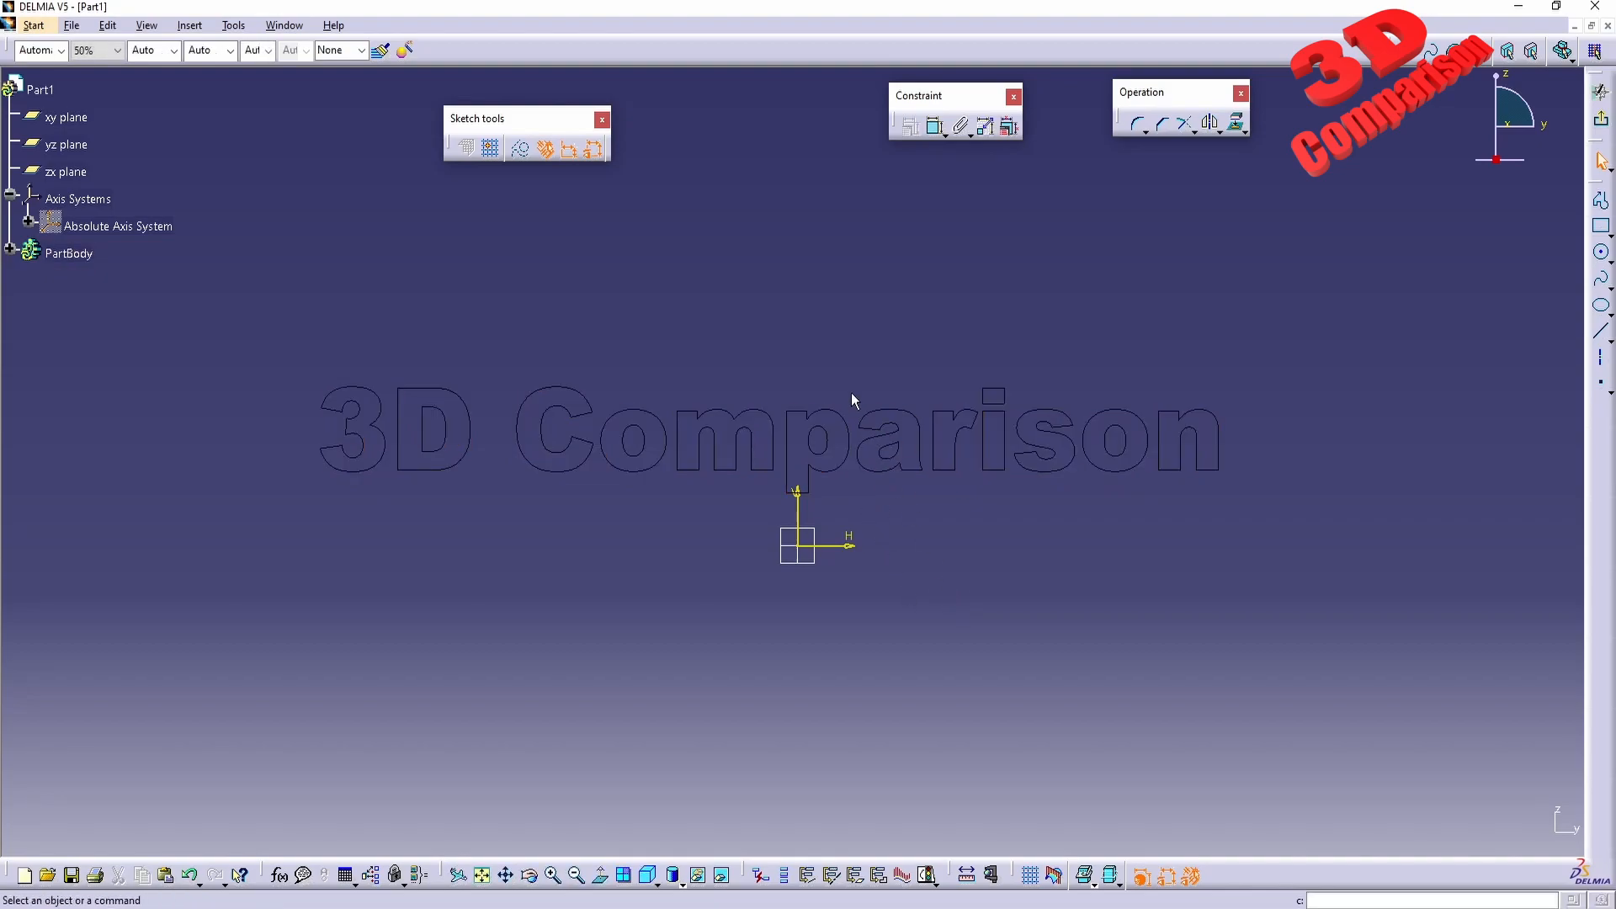
- Exit the sketch and deselect the text outlines in the 3D view
click(1604, 130)
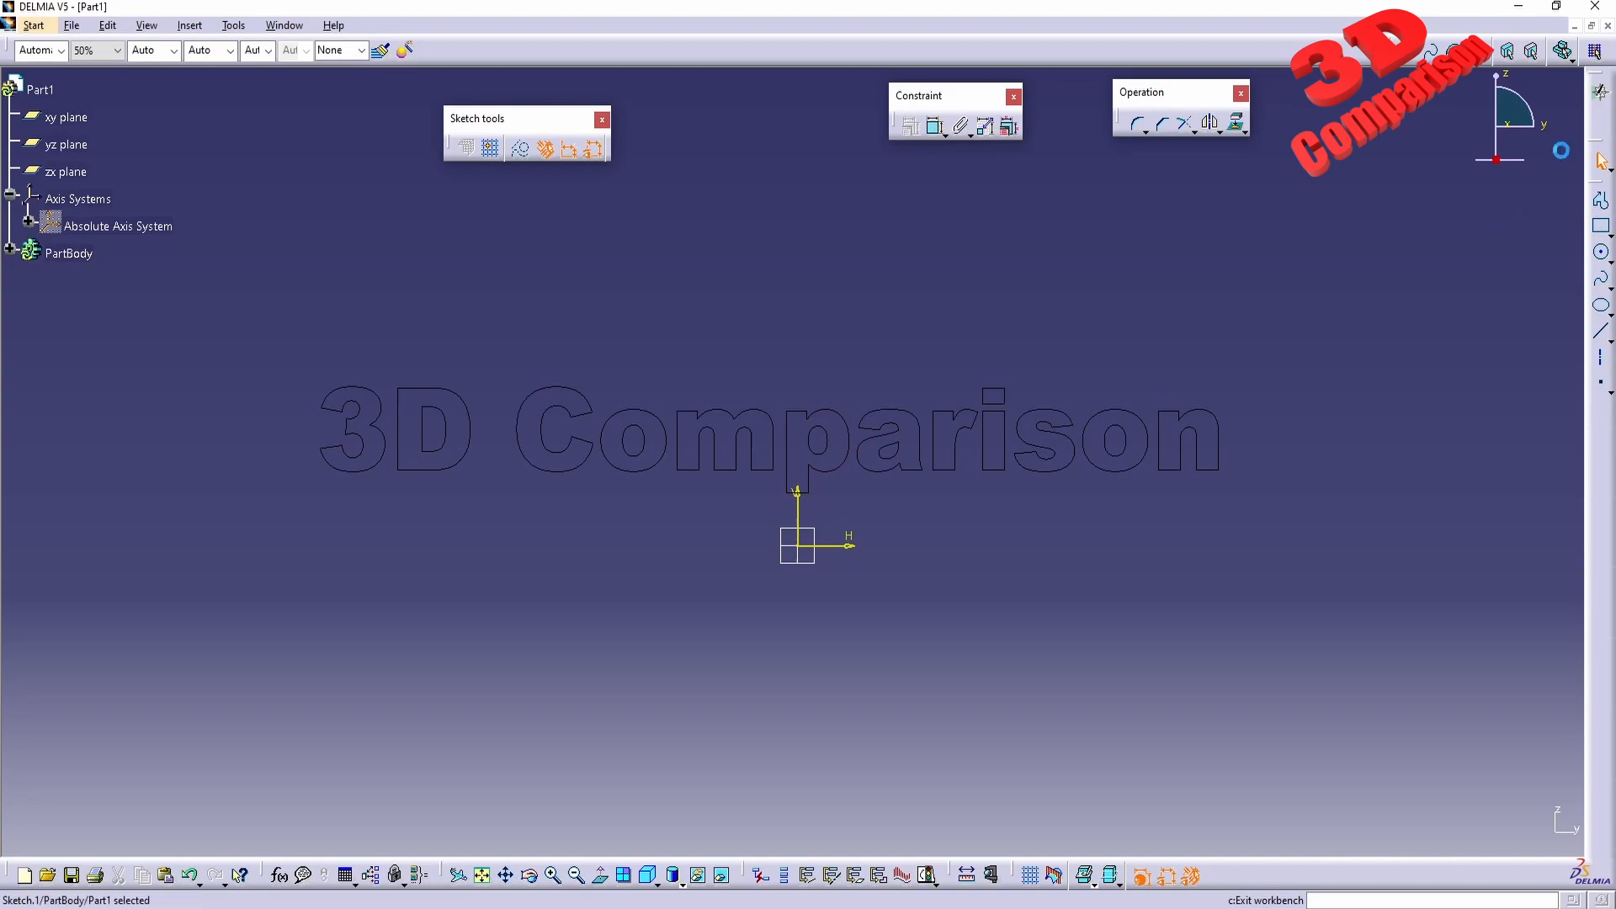
middle_drag(931, 385, 951, 432)
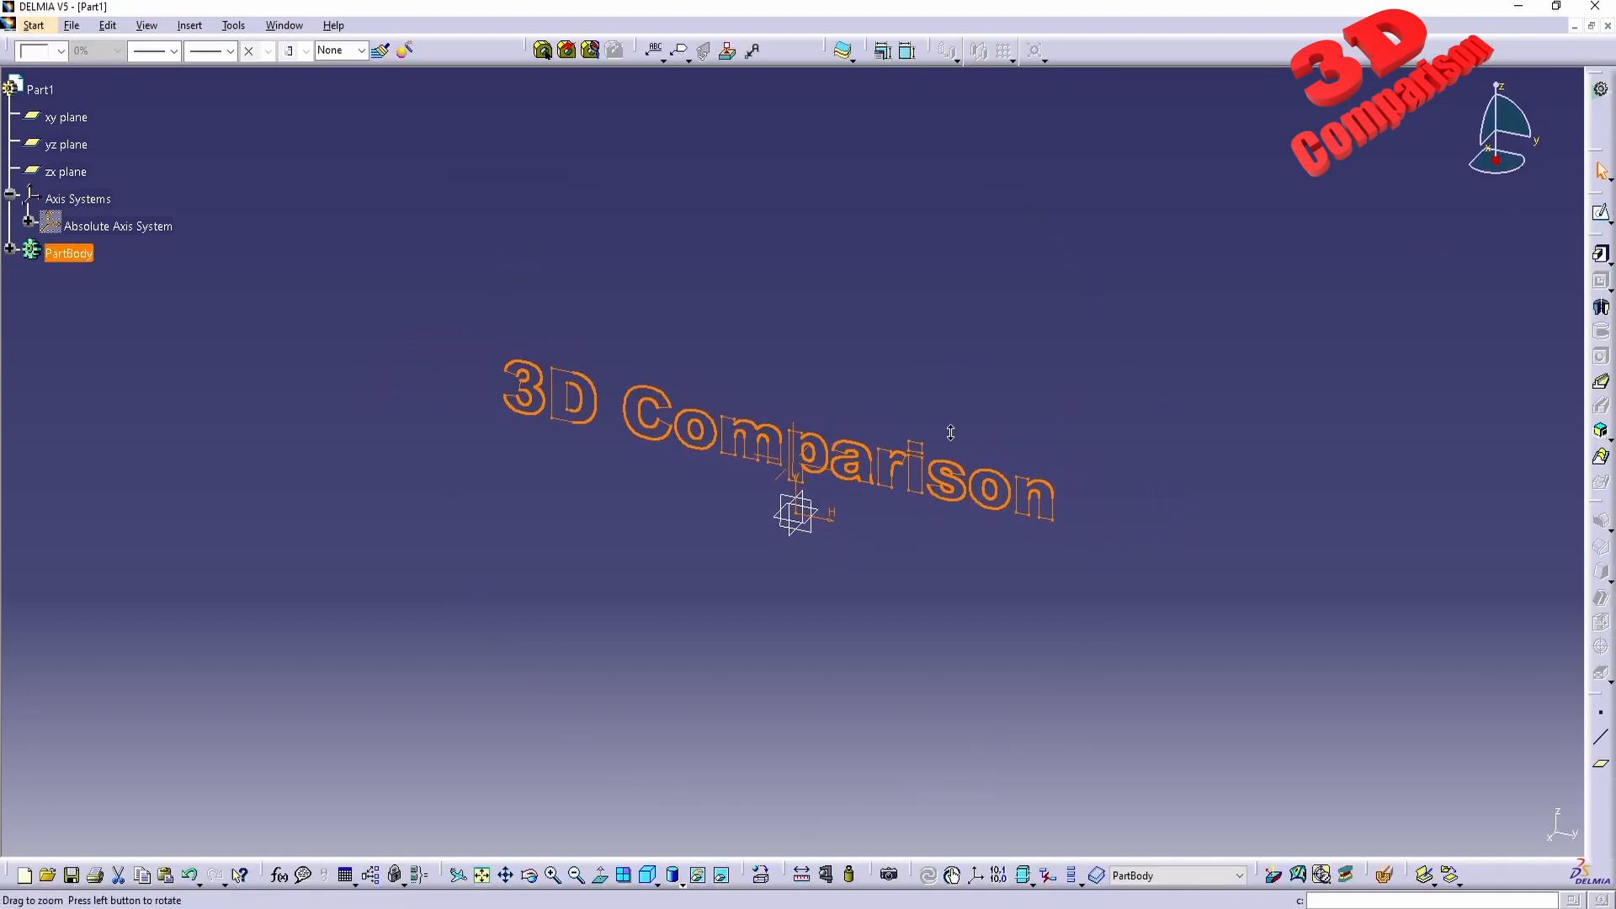
click(967, 635)
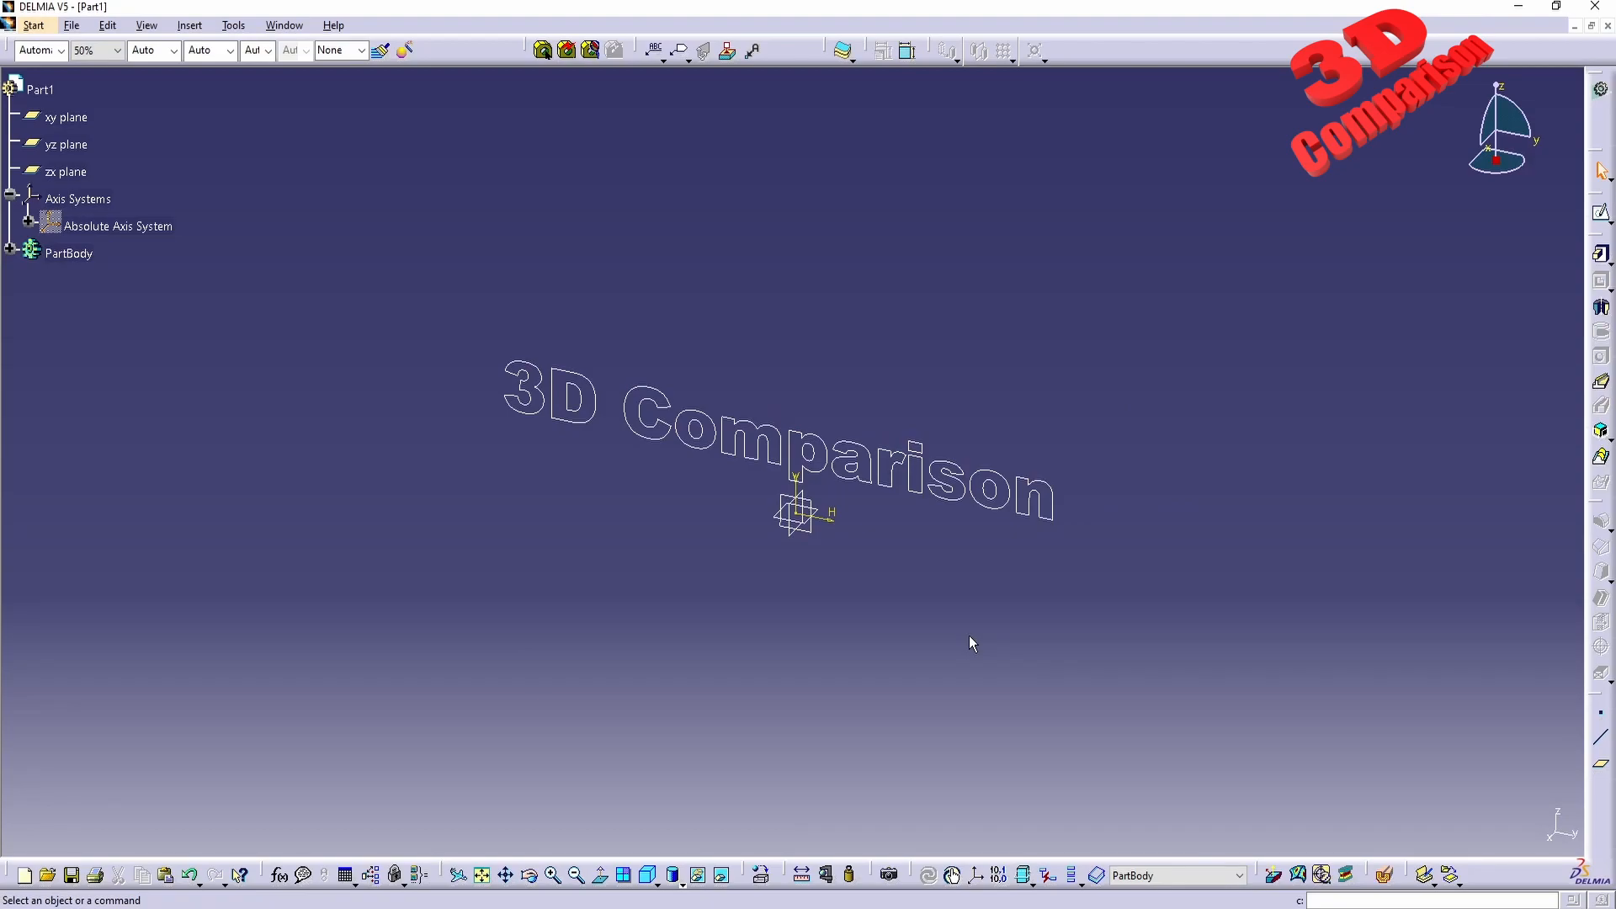
click(38, 28)
mouse_move(73, 95)
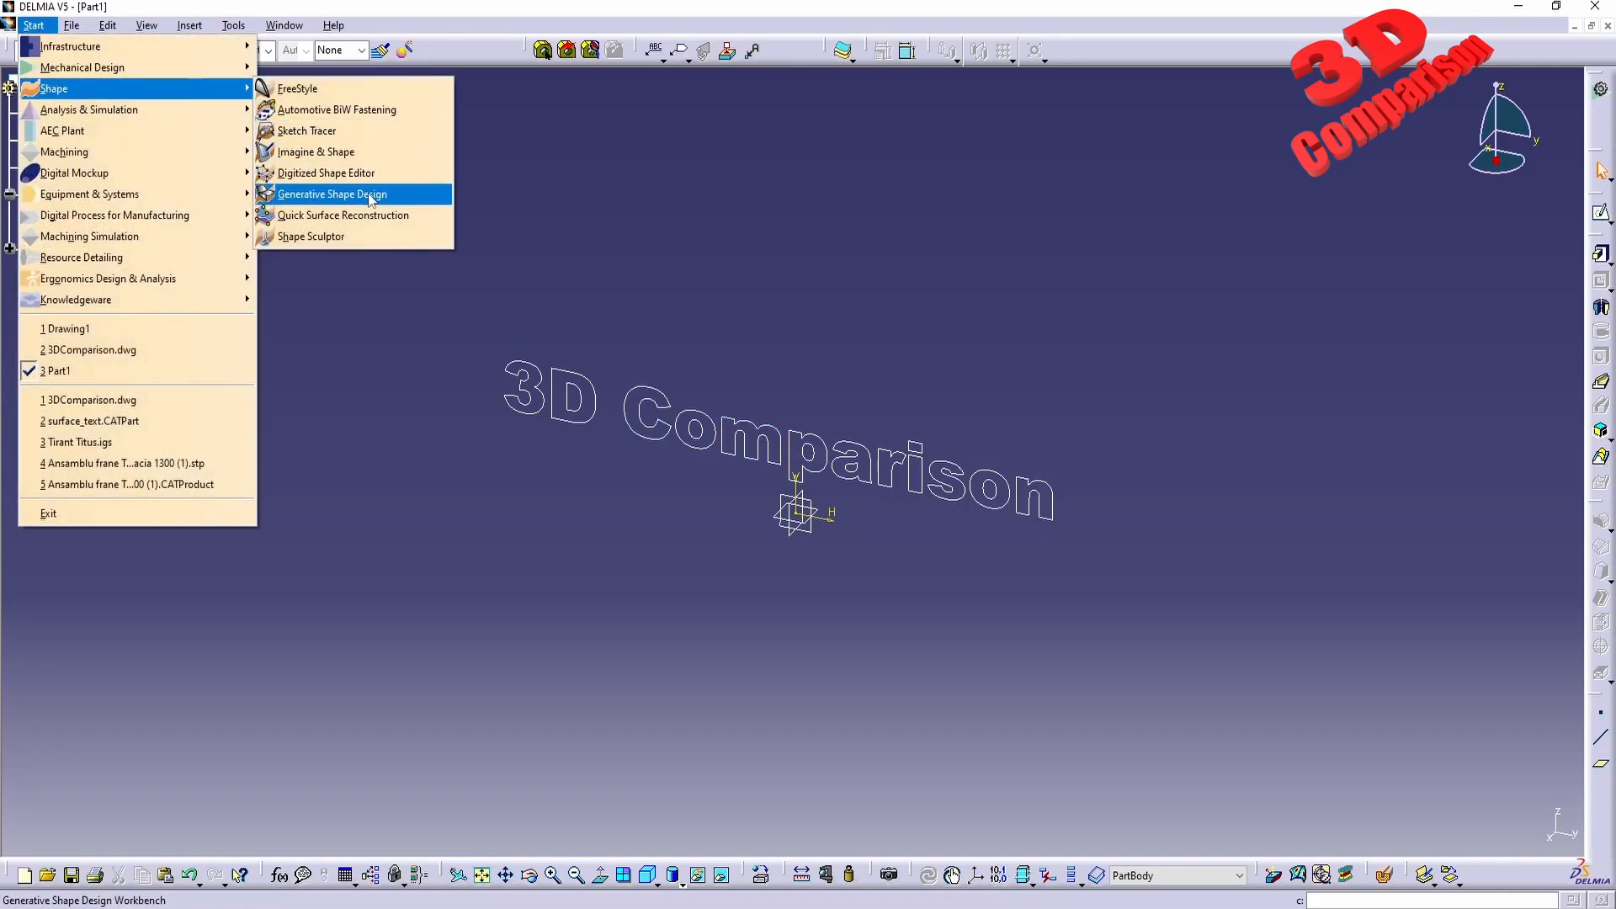
click(1404, 474)
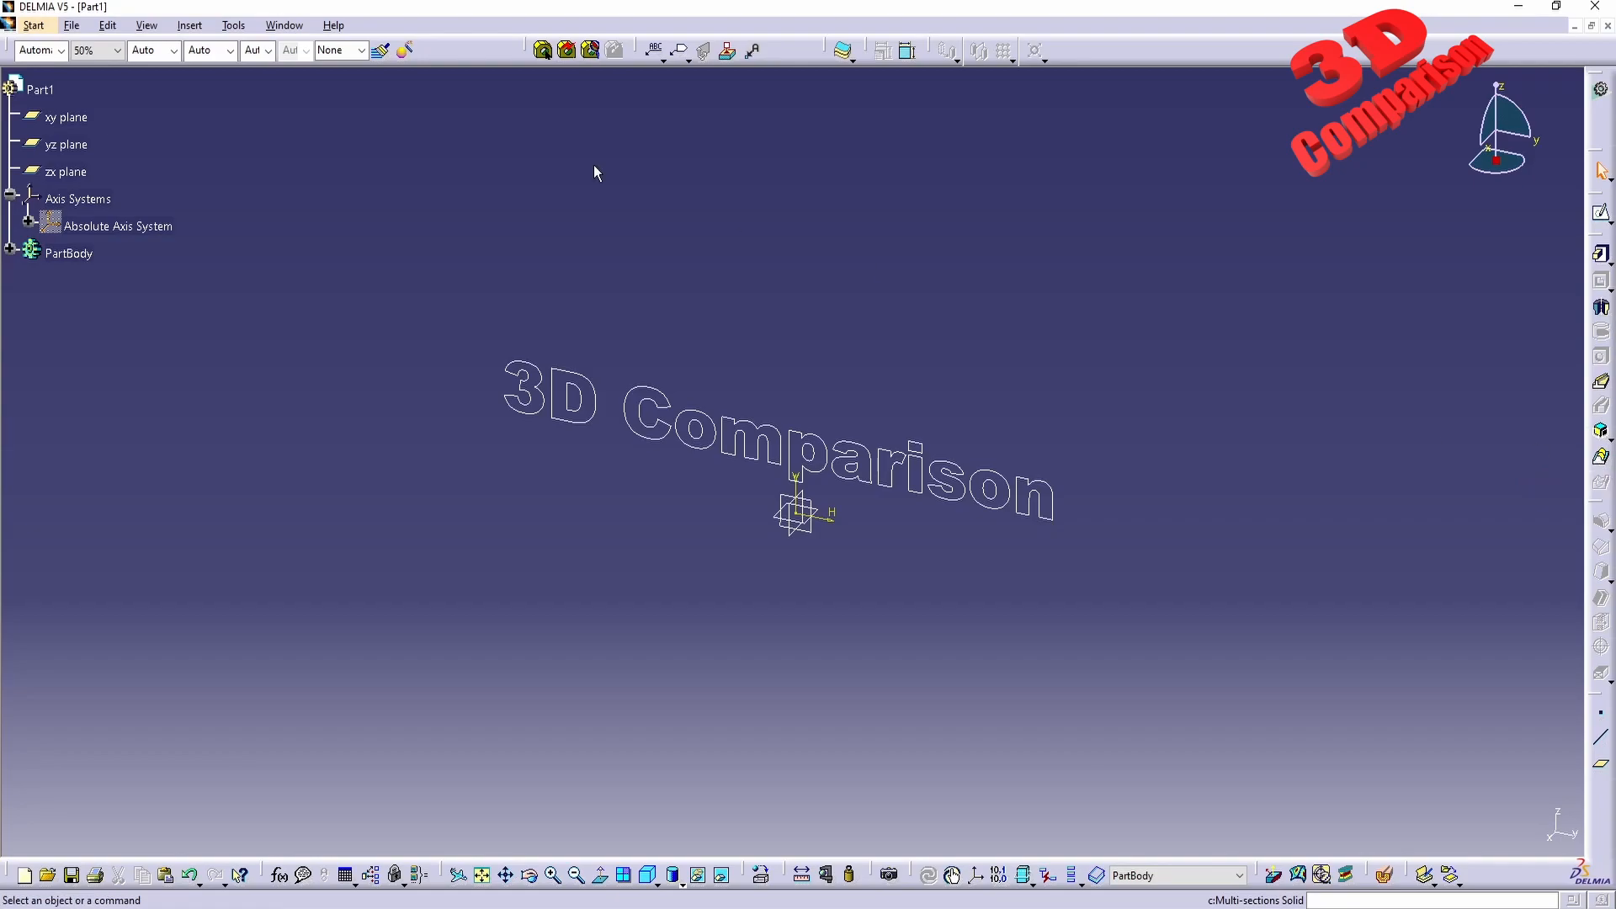
- Switch to the Generative Shape Design workbench
click(32, 26)
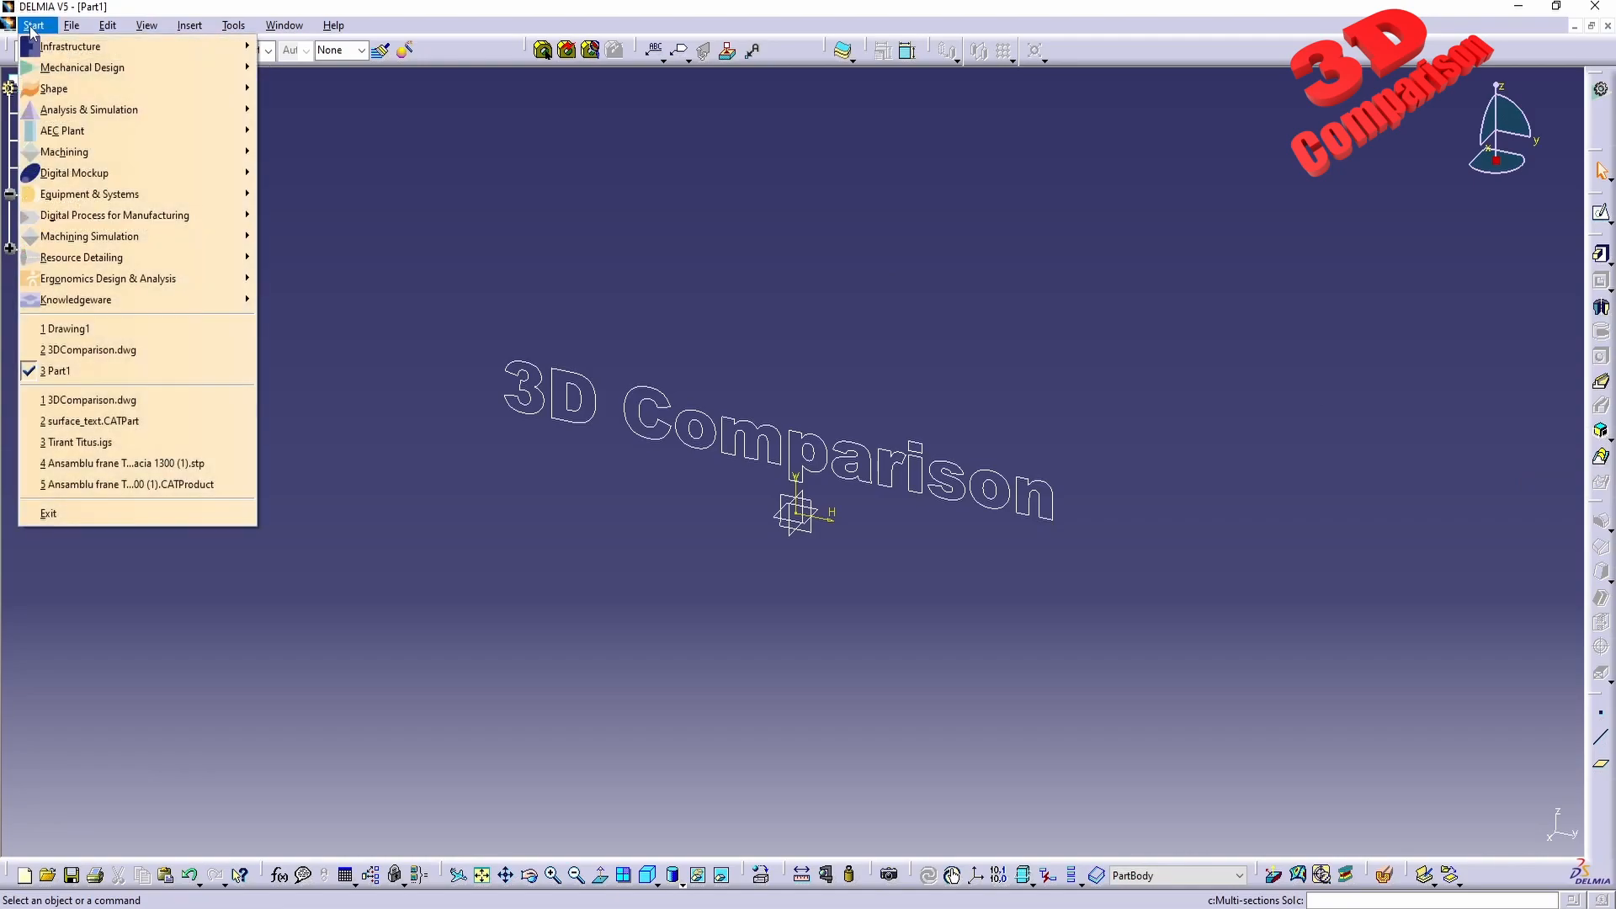
mouse_move(80, 89)
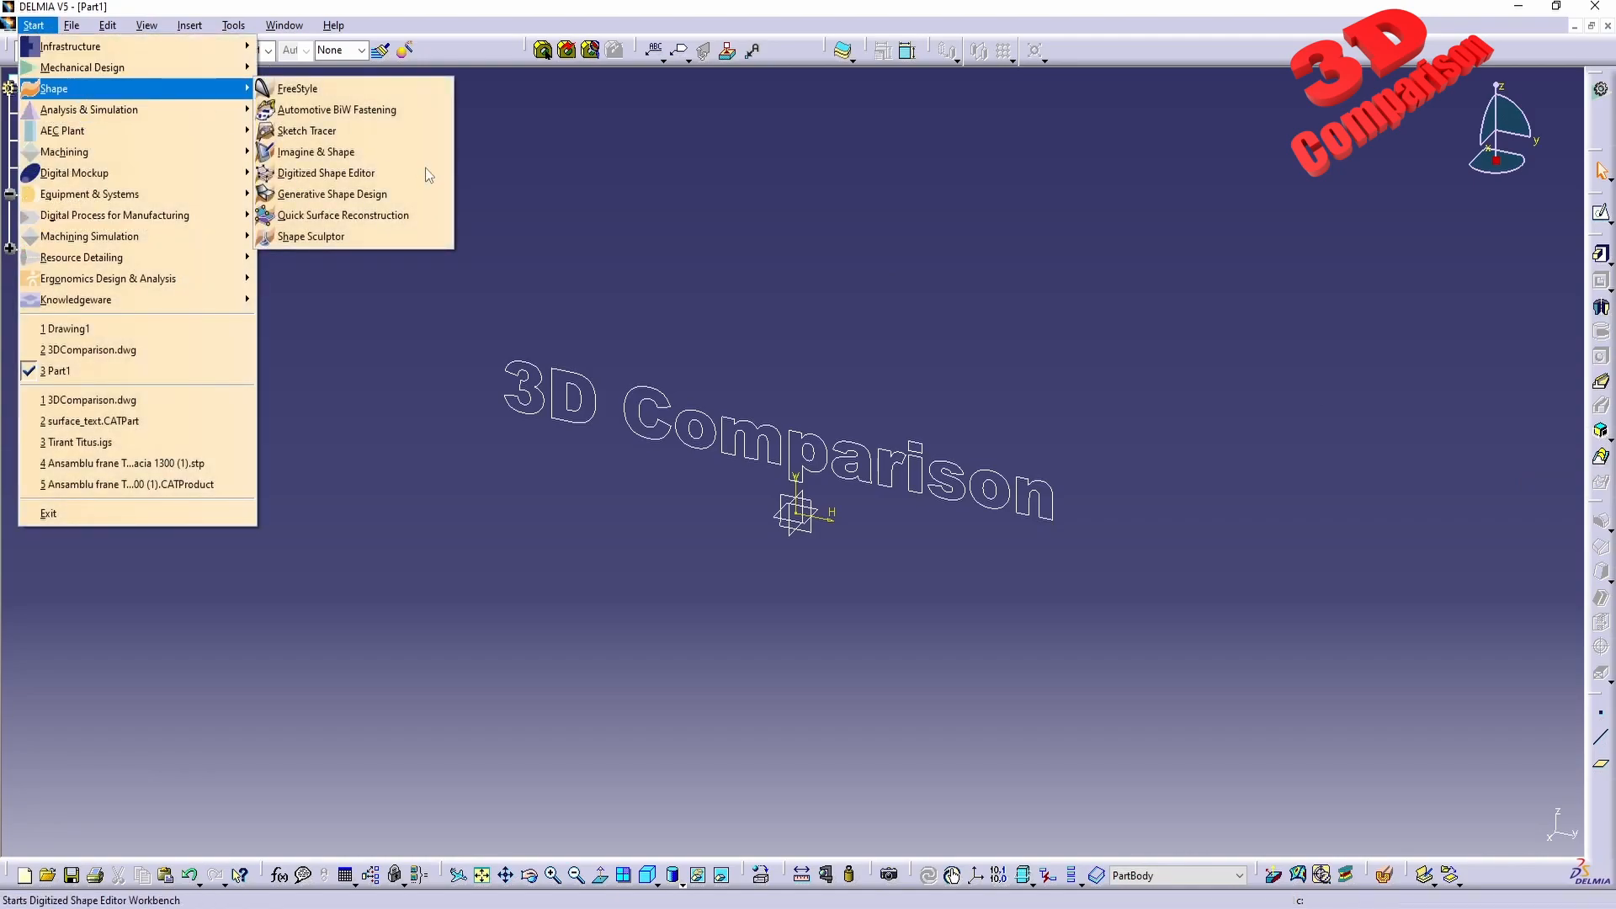
click(392, 196)
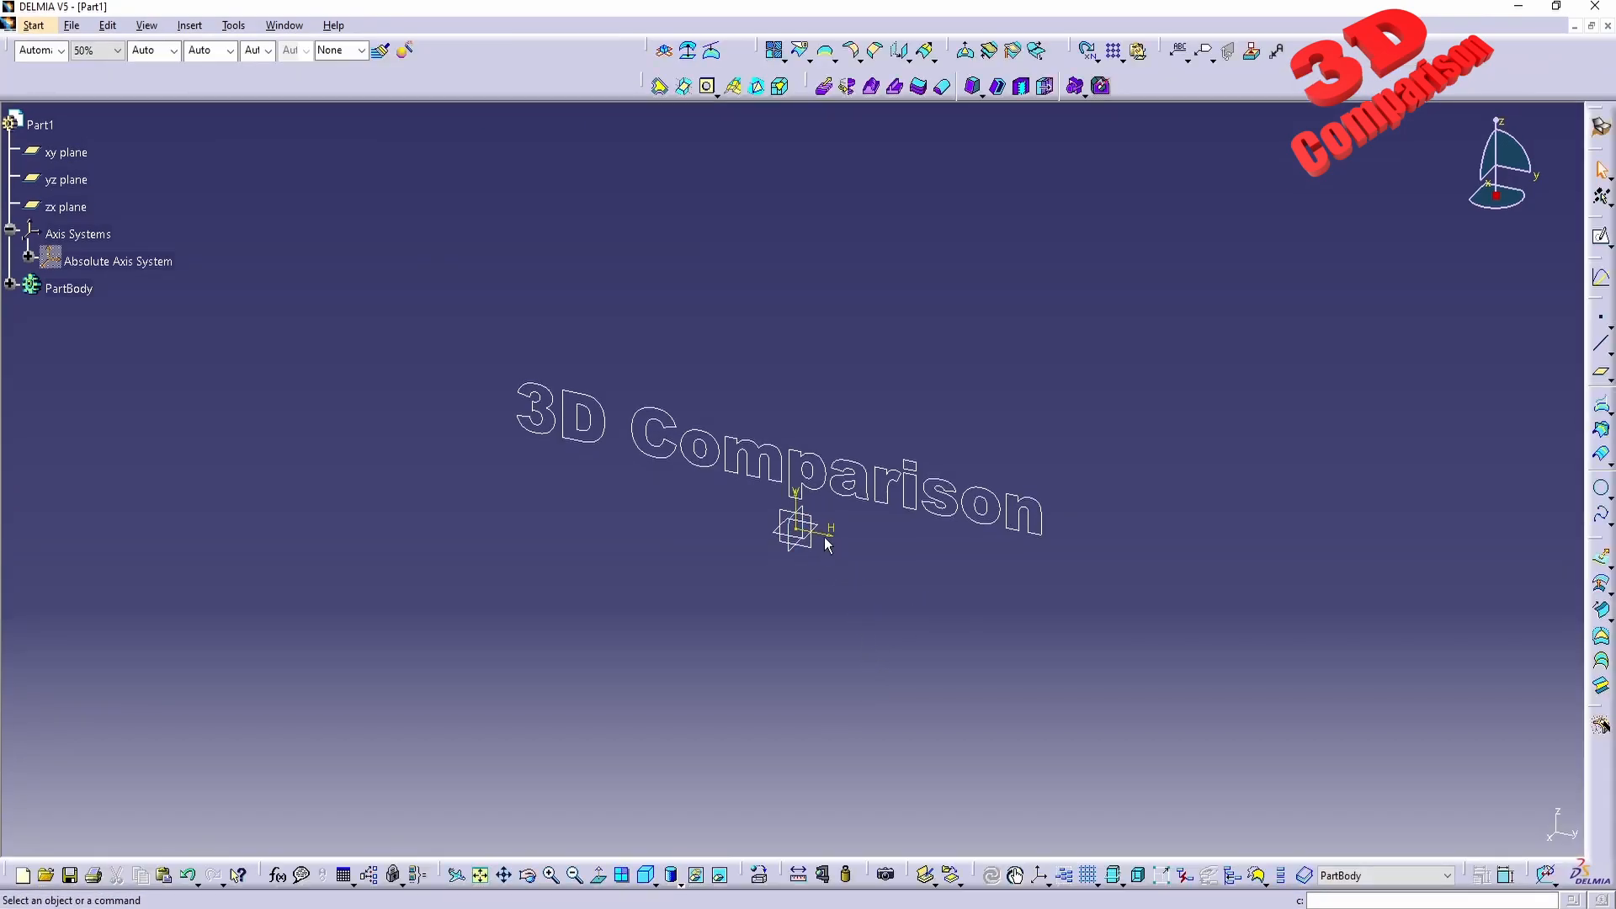
- Start a sketch on the xy plane and draw a three-point arc of about 192 mm radius on the negative H side, bulging away from the origin
click(827, 530)
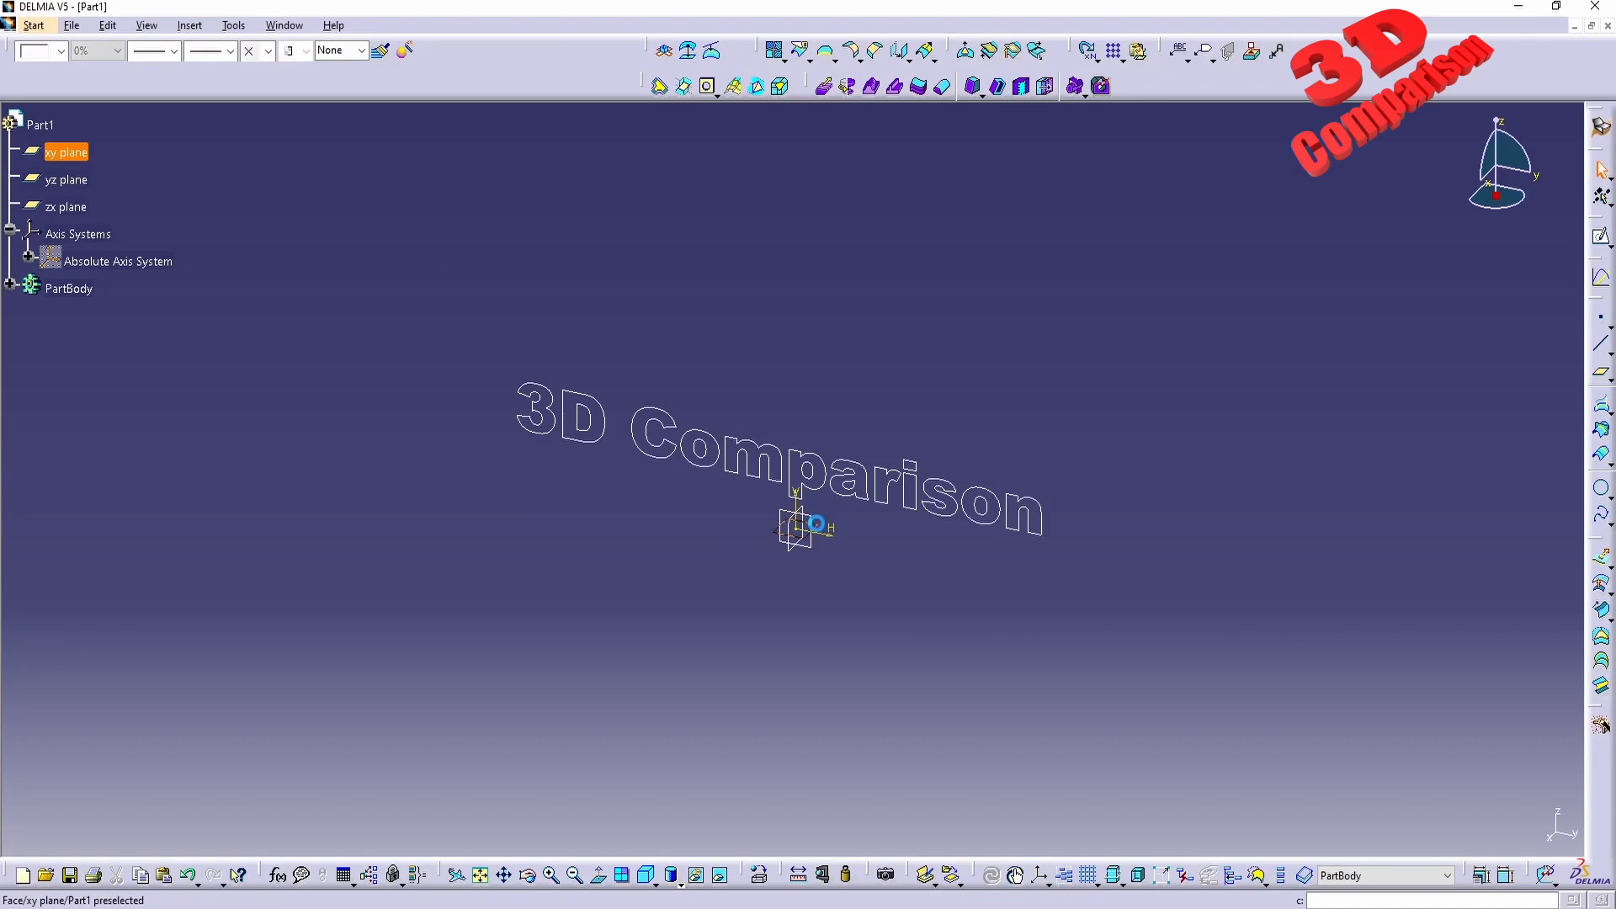
click(1603, 241)
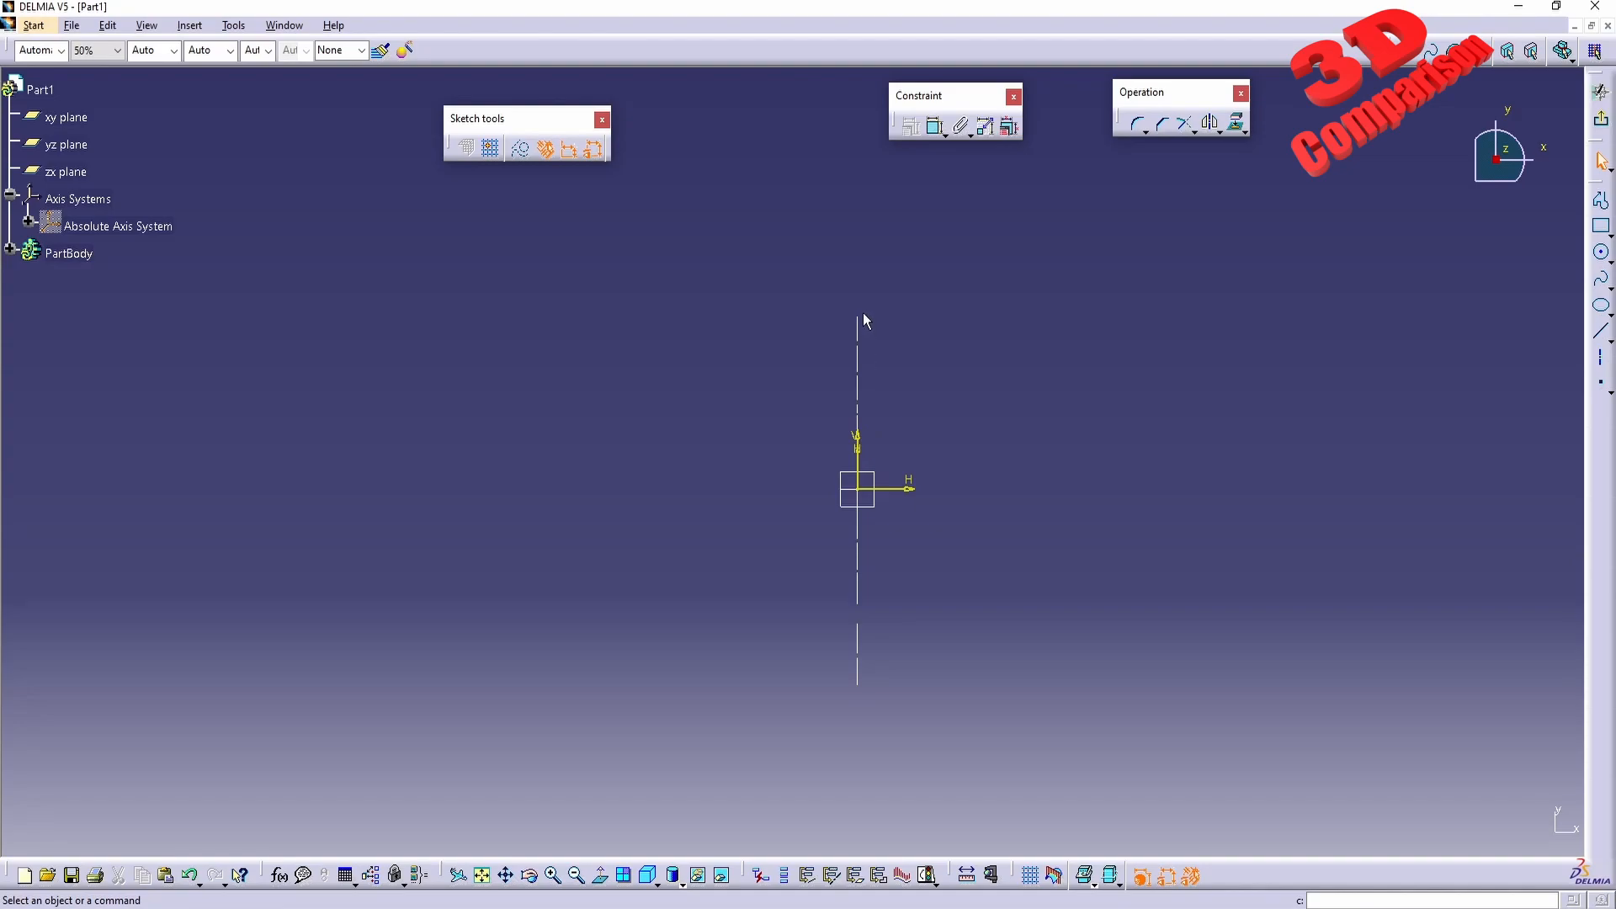
click(1603, 254)
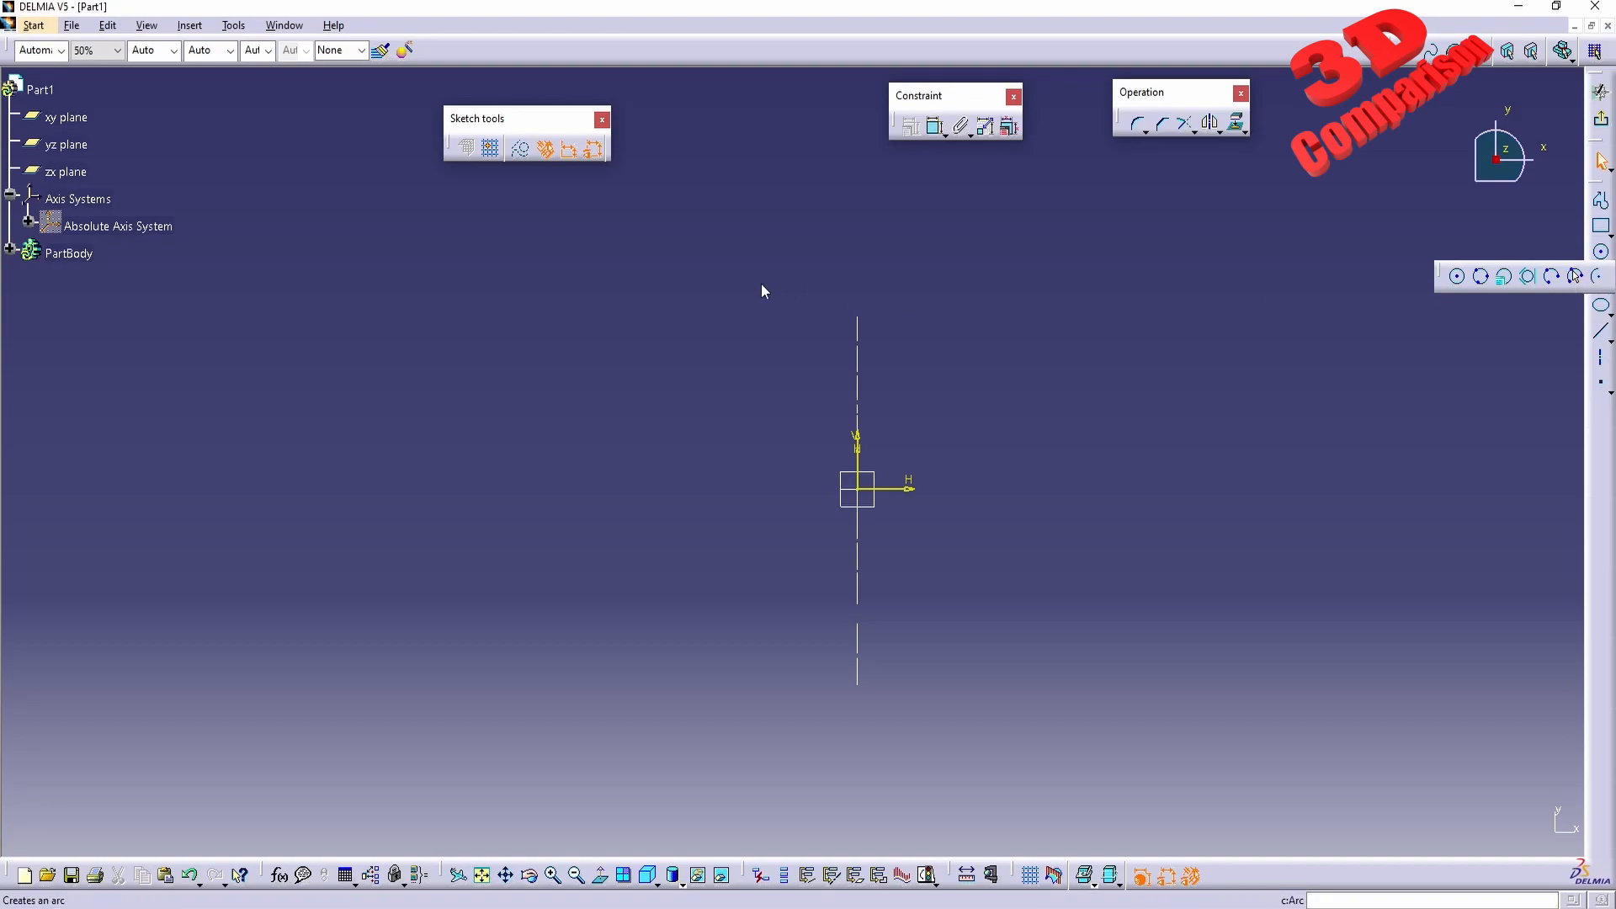
click(701, 259)
click(700, 770)
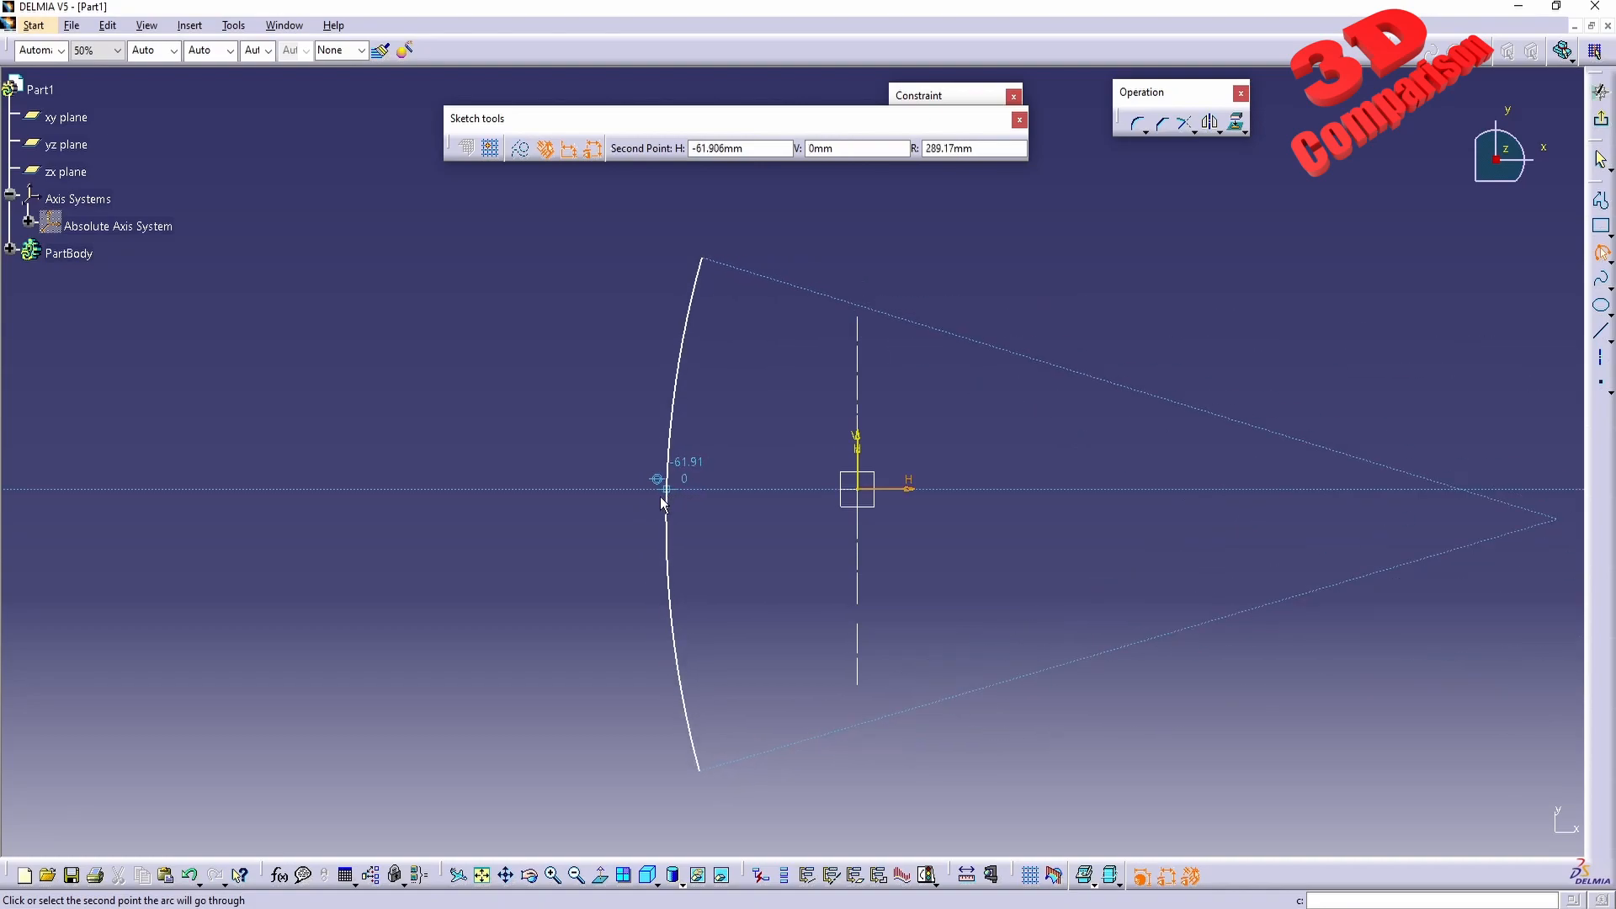
click(646, 506)
ctrl+middle_drag(772, 336, 847, 654)
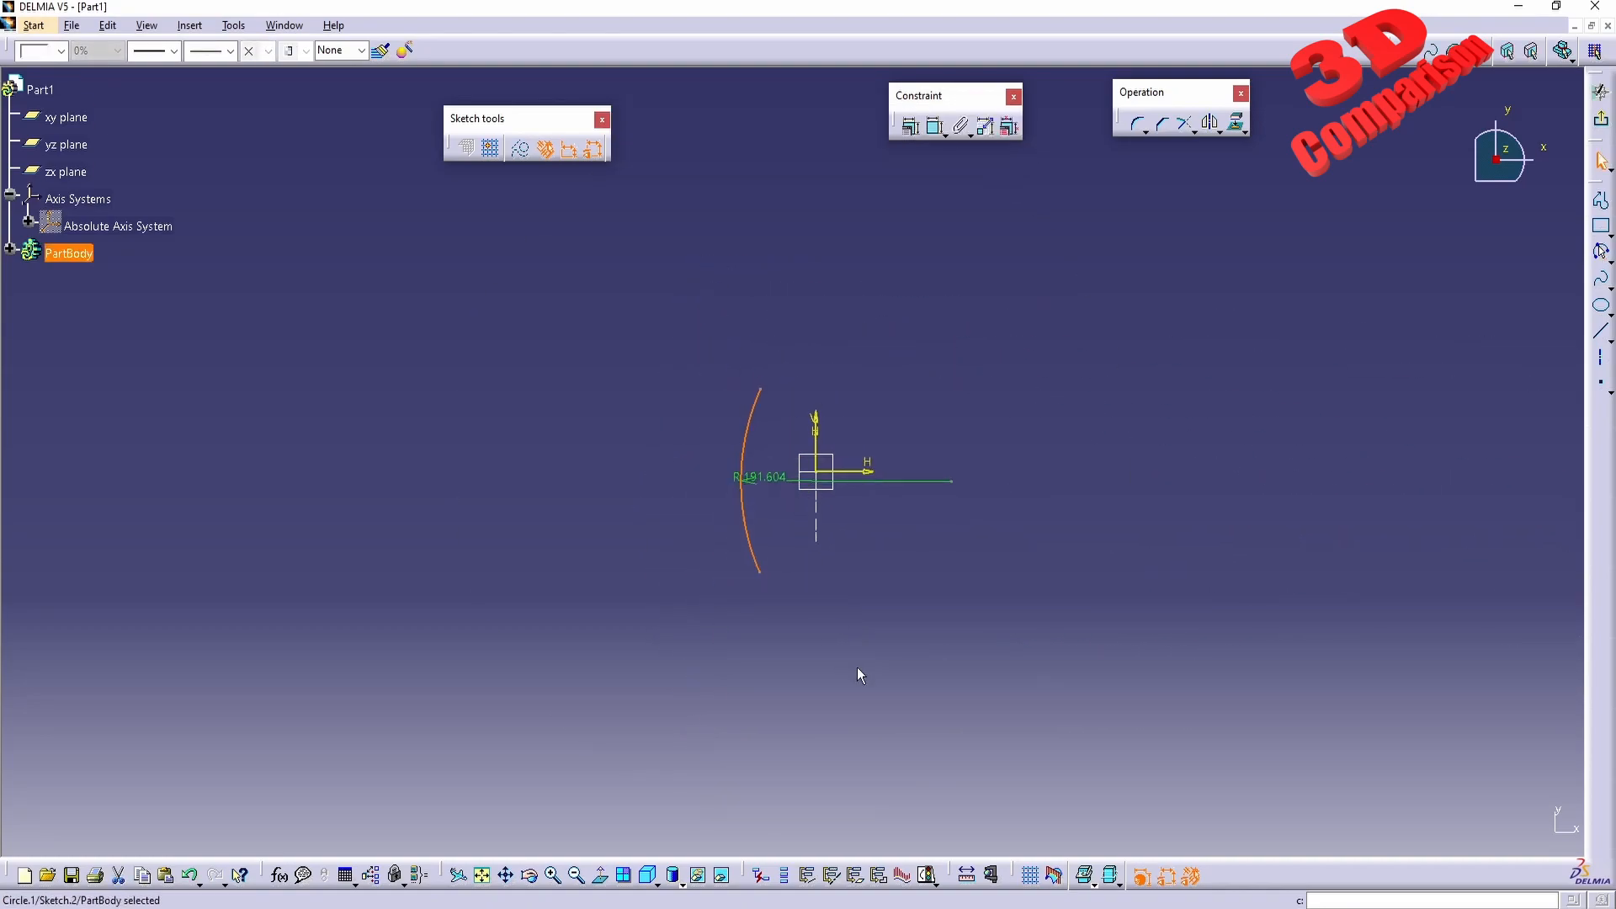
click(771, 585)
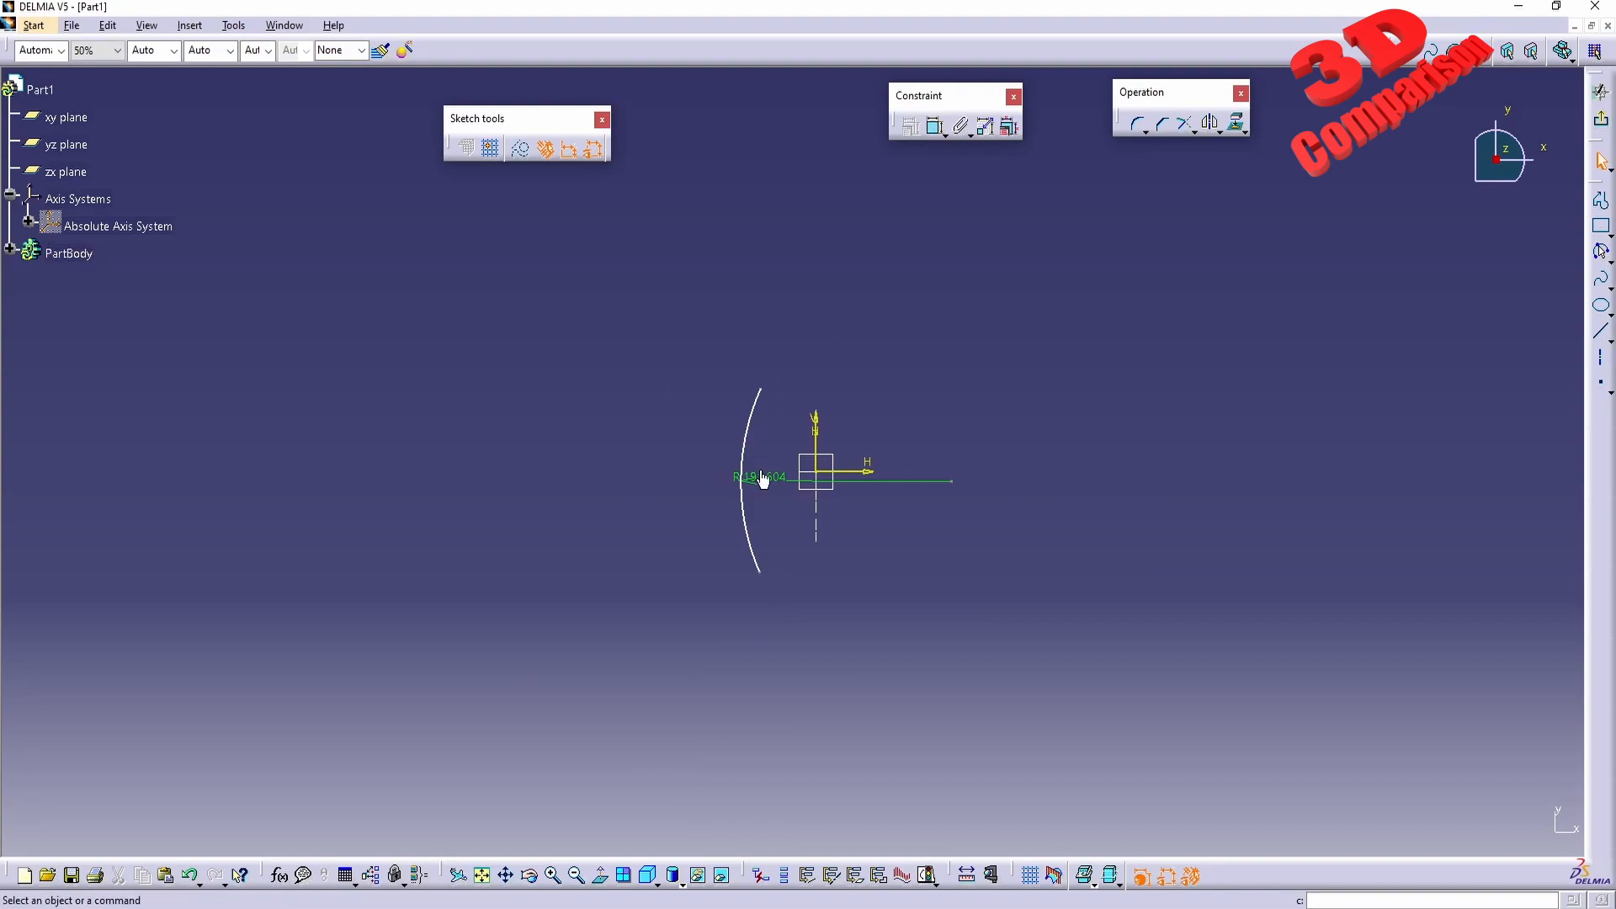
- Shift the arc beside the origin so it is roughly centred on the H axis, keeping its radius constraint
drag(773, 579, 765, 657)
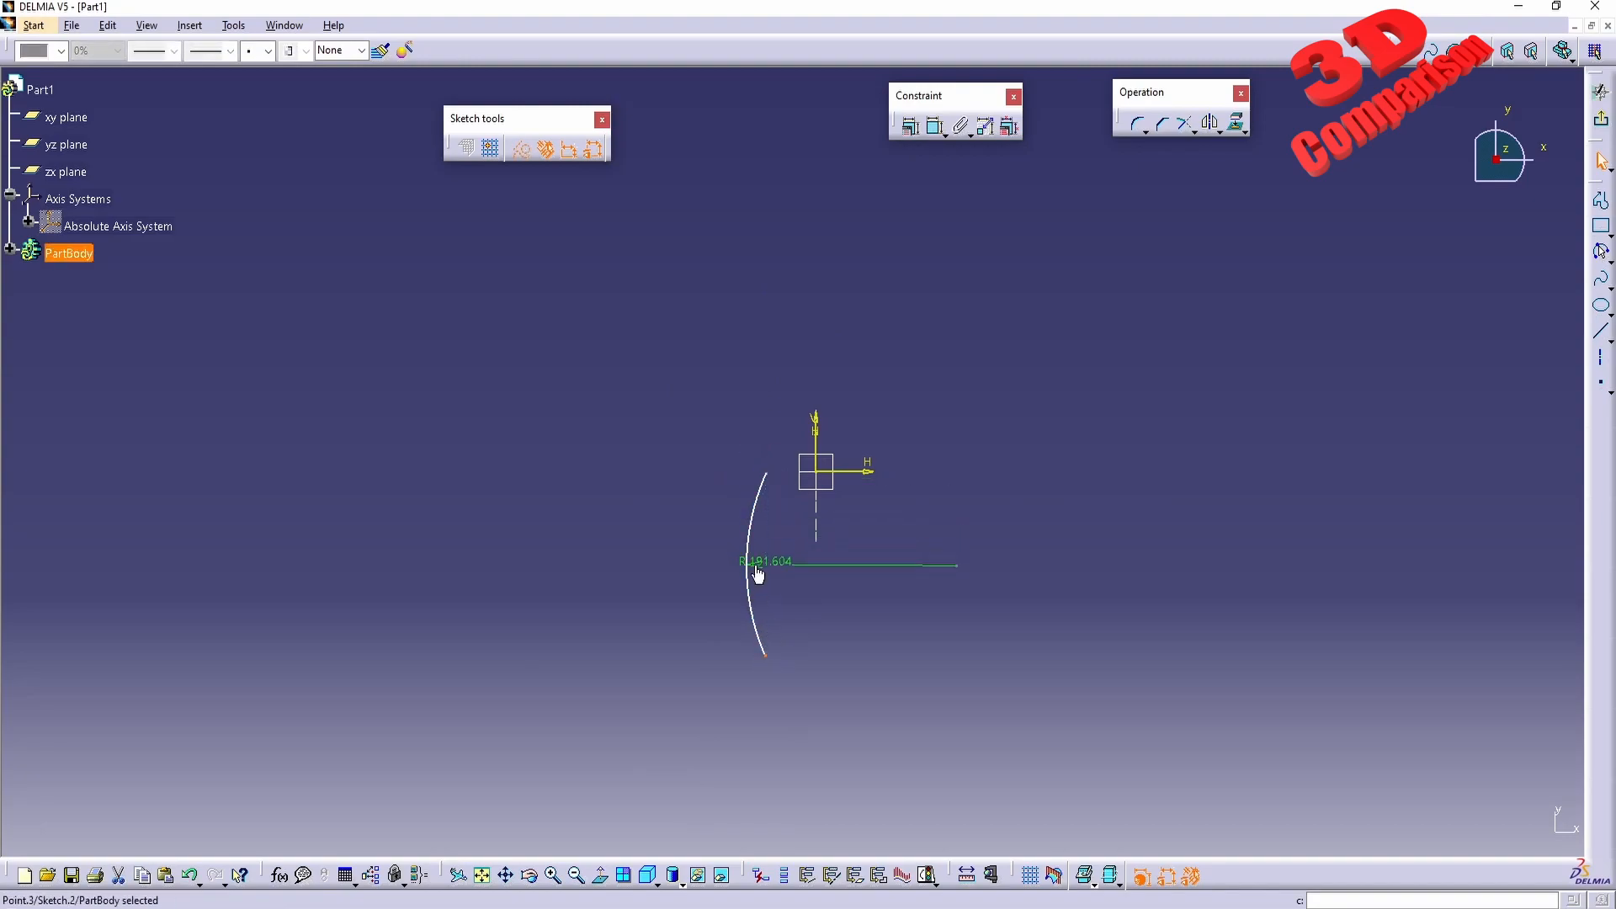
mouse_move(767, 475)
mouse_down()
mouse_move(755, 372)
mouse_move(755, 387)
mouse_up()
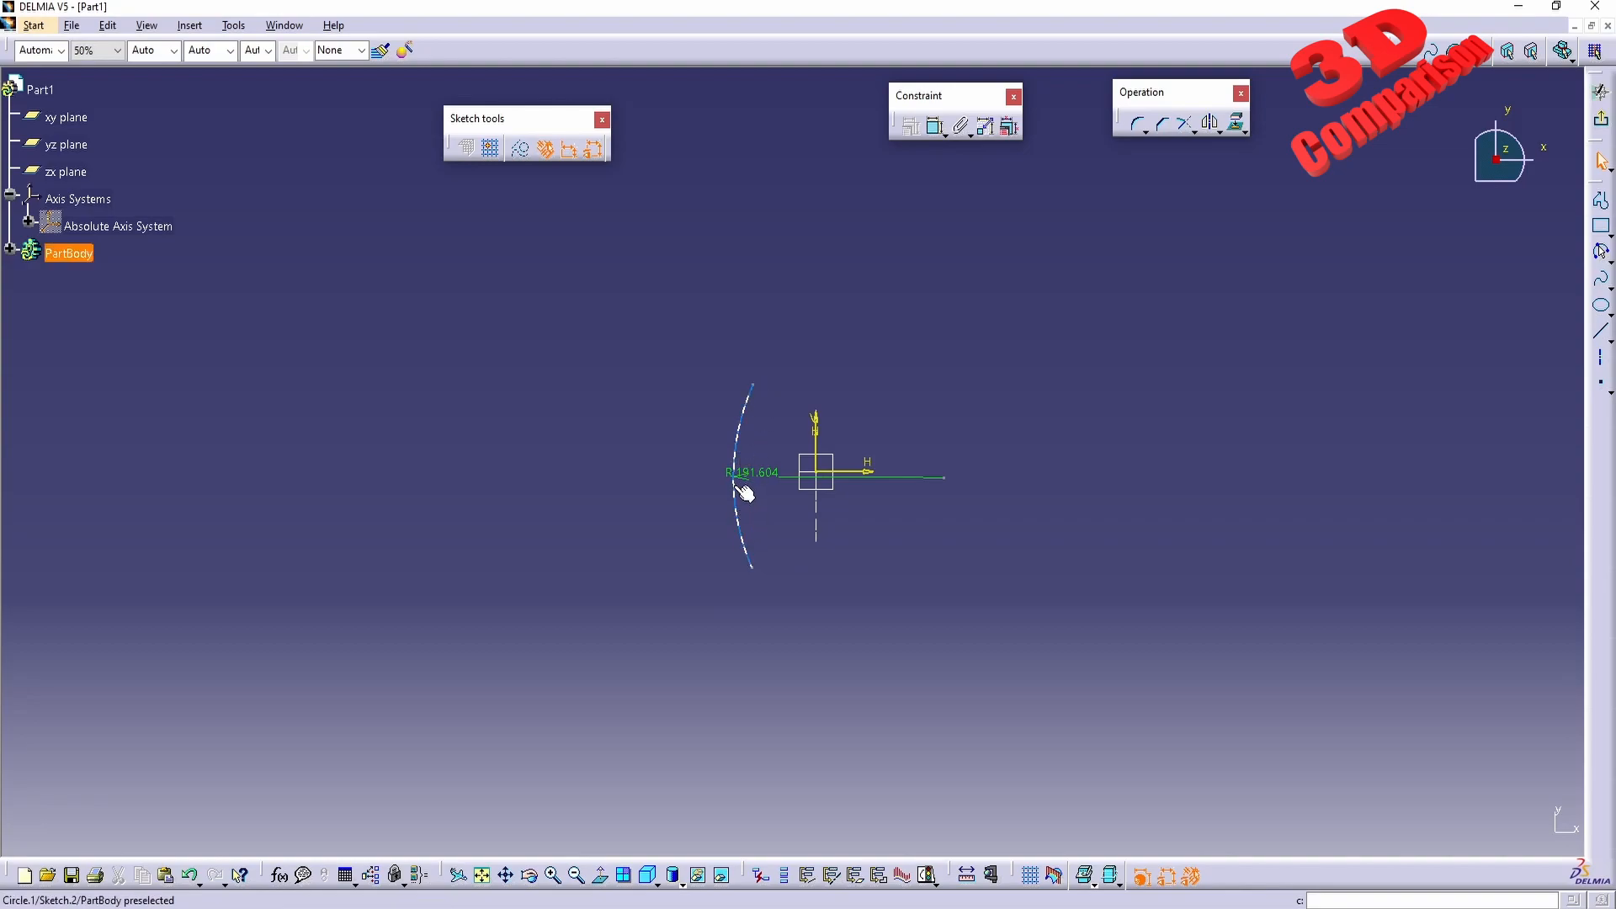
mouse_move(750, 566)
mouse_down()
mouse_move(754, 640)
mouse_move(751, 542)
mouse_up()
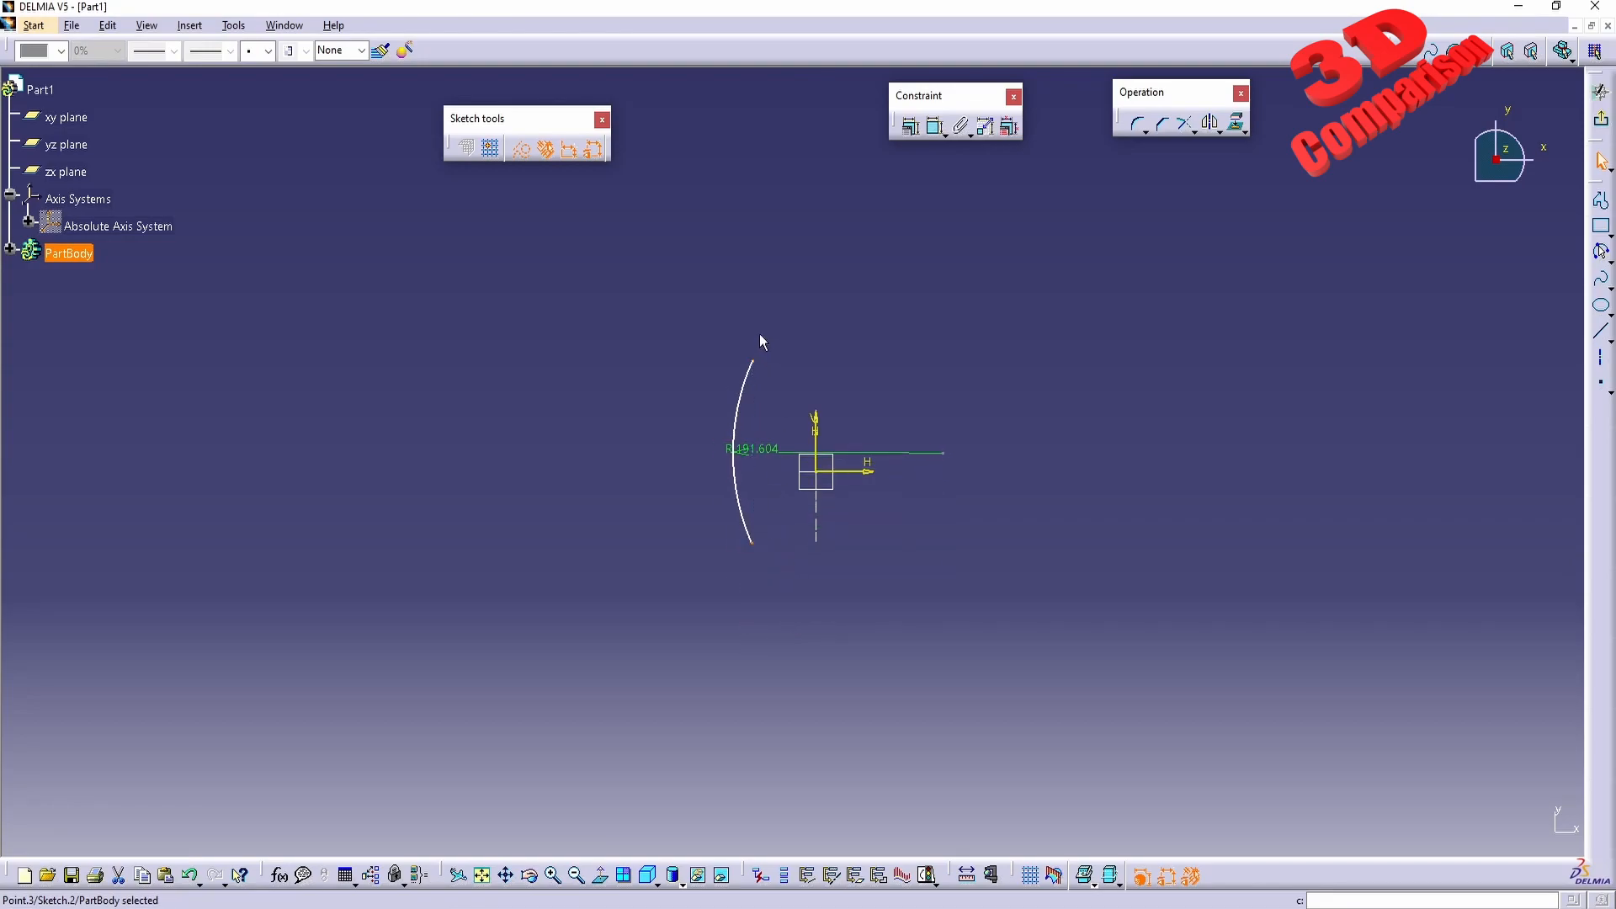
click(740, 494)
click(937, 130)
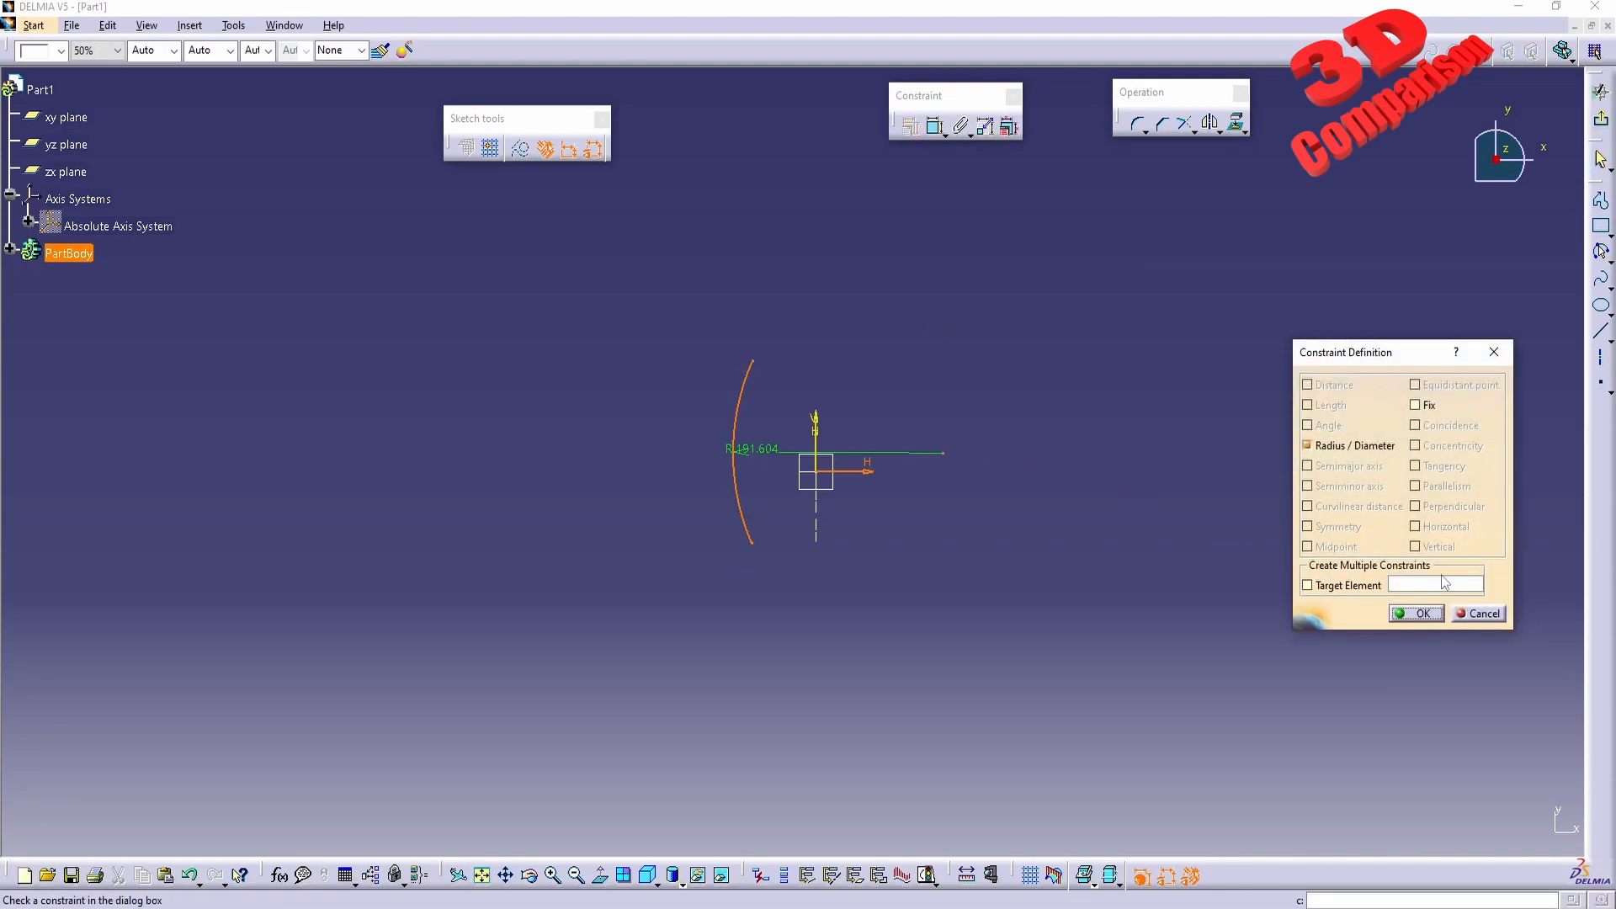
click(1416, 612)
drag(744, 467, 732, 493)
mouse_move(745, 372)
mouse_down()
mouse_move(746, 357)
mouse_move(745, 371)
mouse_up()
- Set the arc's radius to 350 mm and move the arc closer to the origin, roughly centred on the H axis
double_click(758, 458)
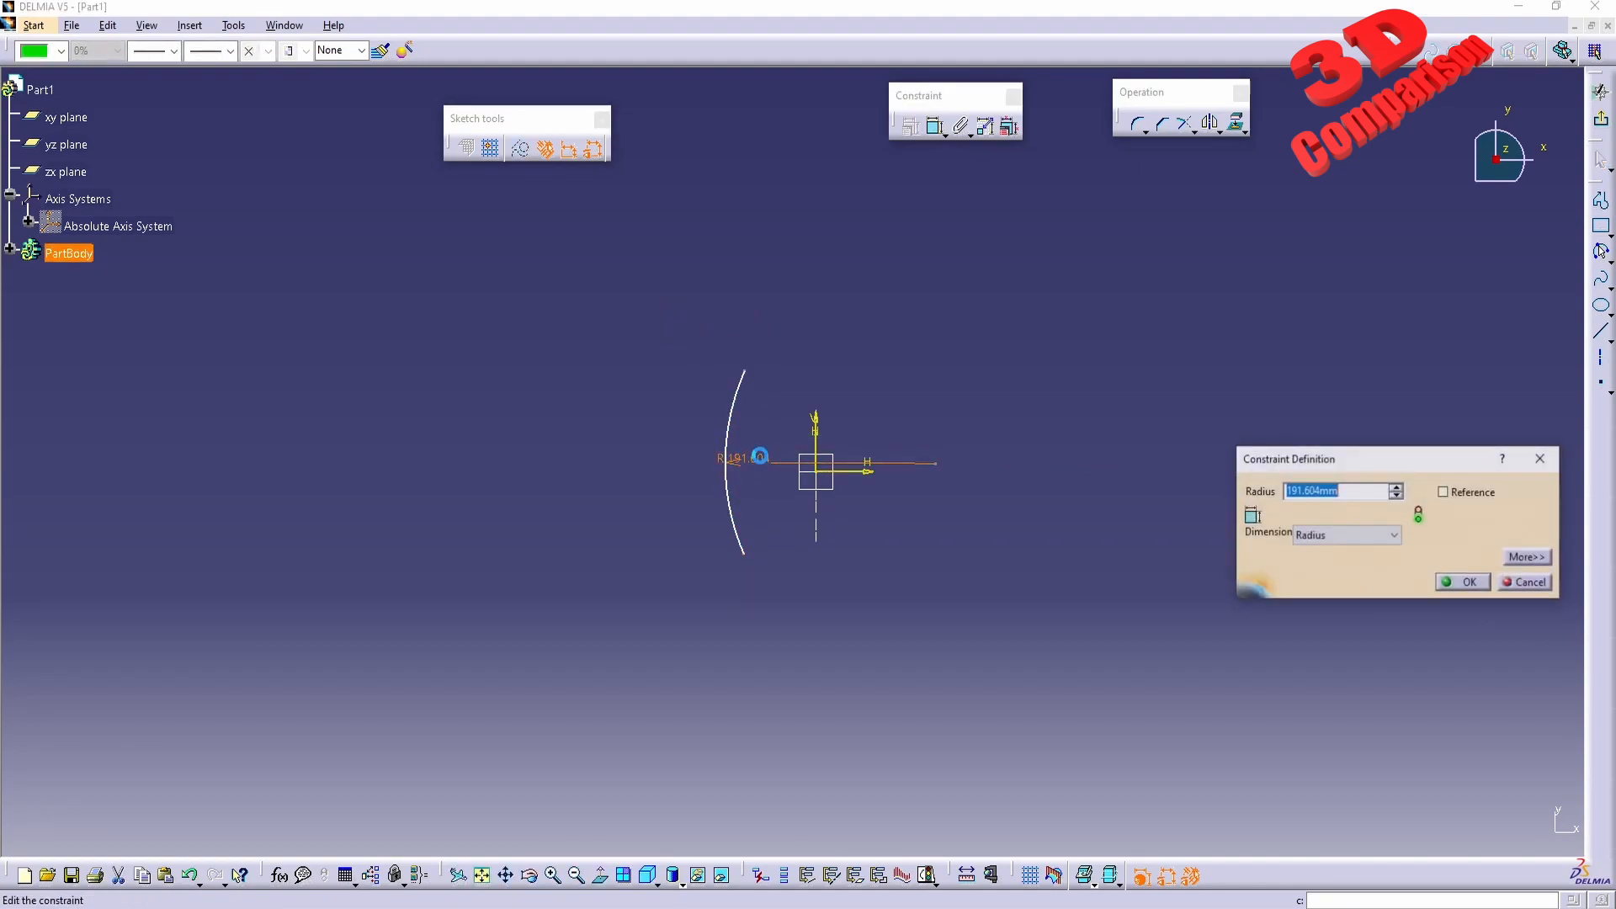
text(350)
key(Return)
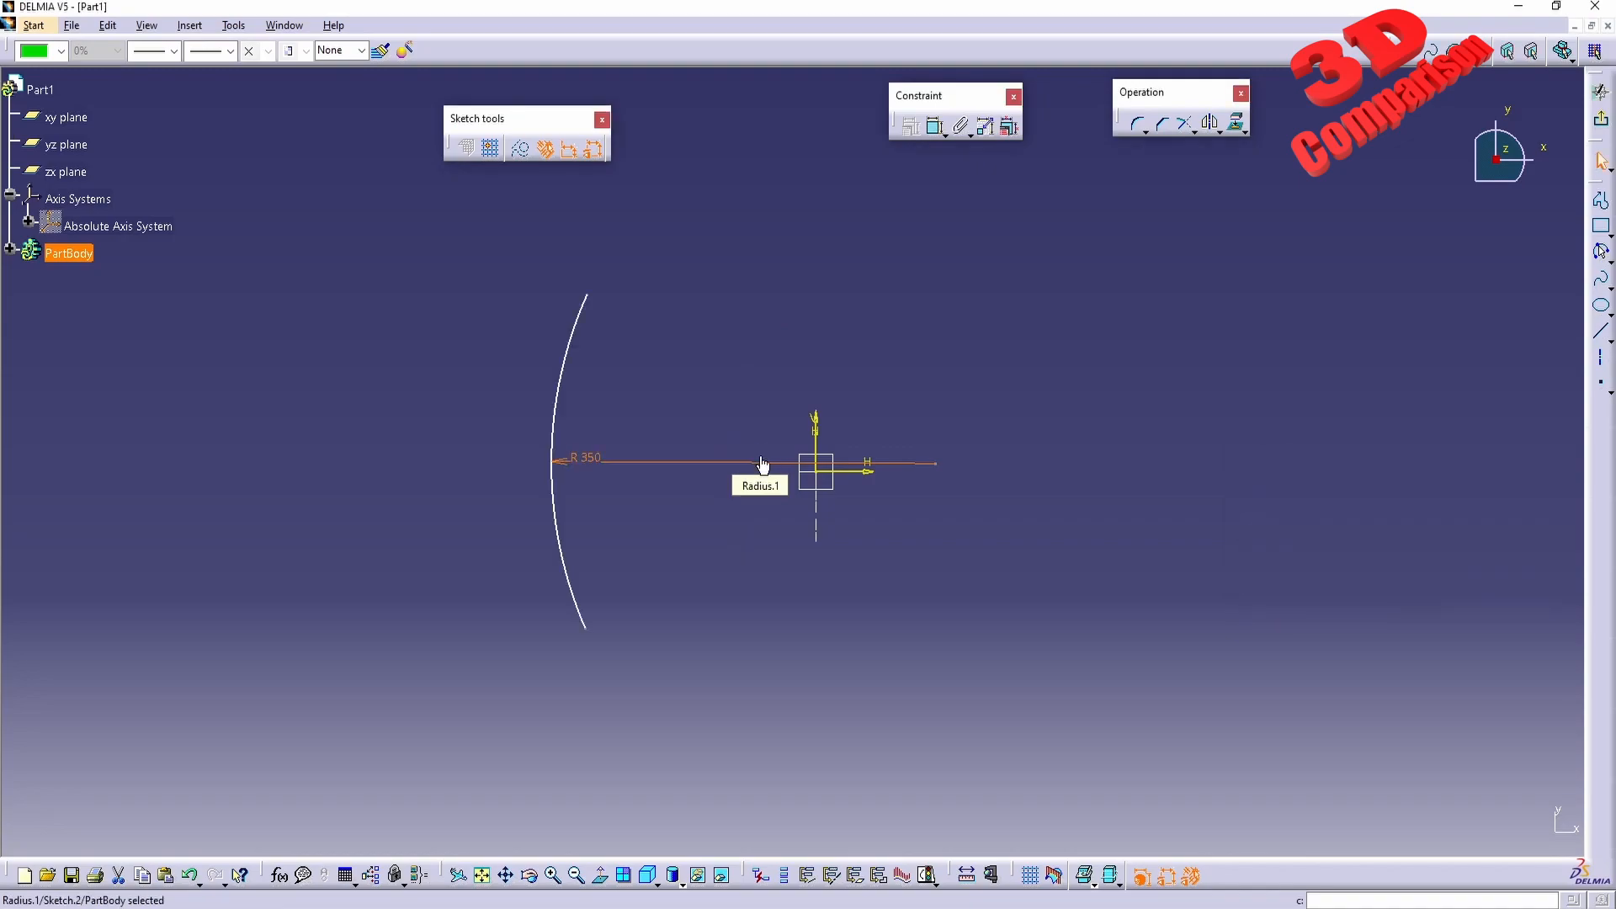
drag(566, 415, 677, 420)
- Check the constraints available between the arc and the H axis, keep only the radius constraint, and exit the sketch
click(671, 457)
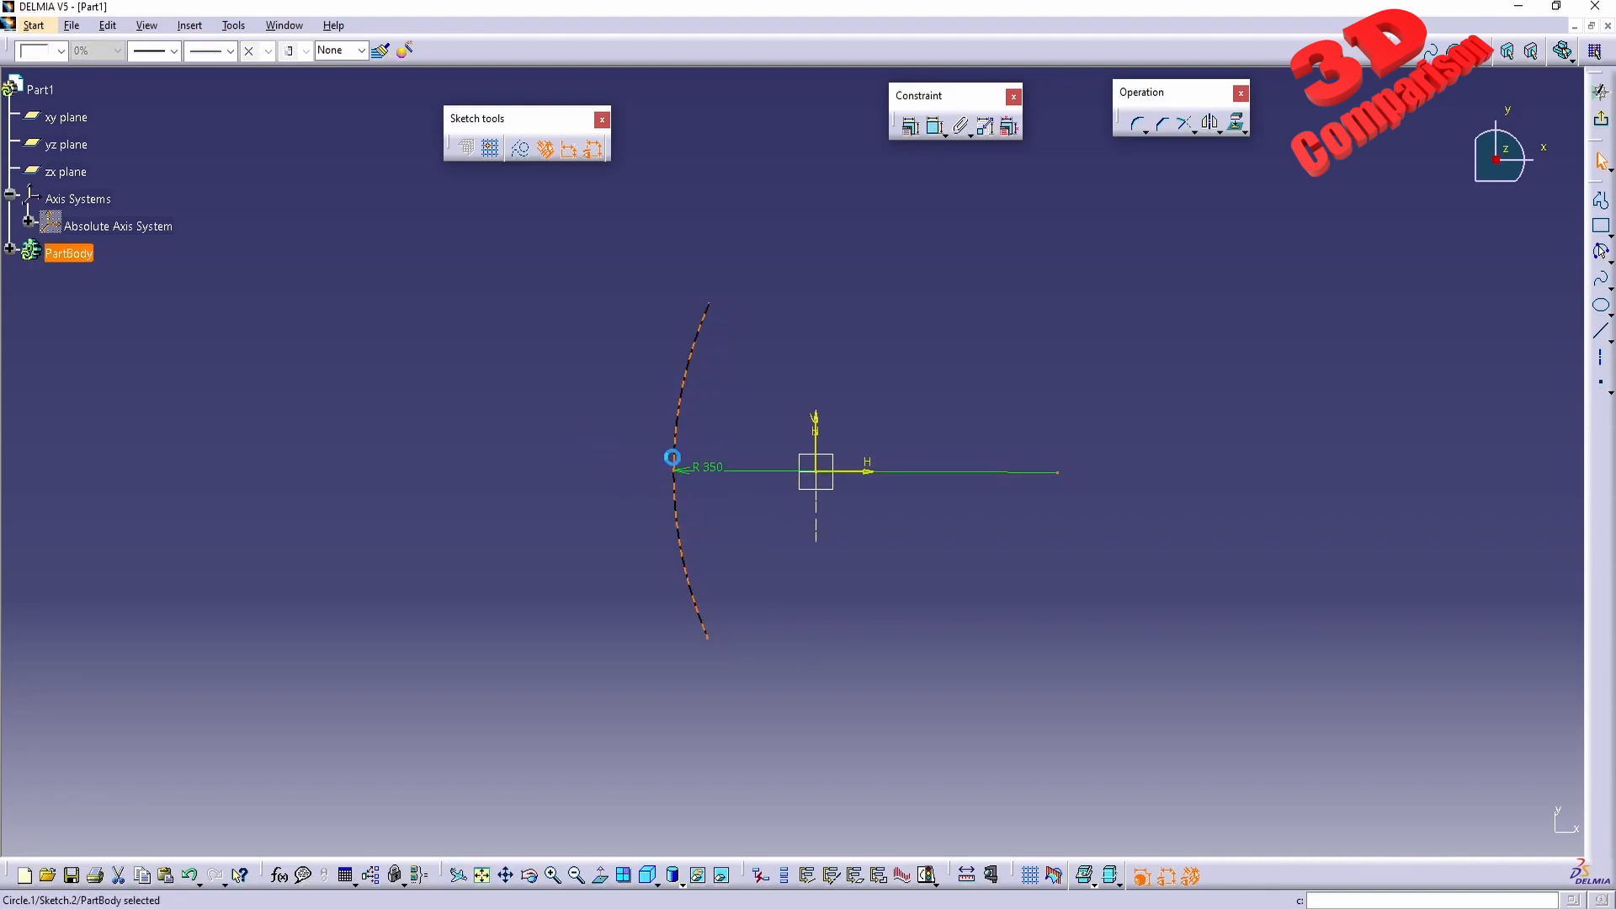
ctrl+click(860, 472)
click(910, 127)
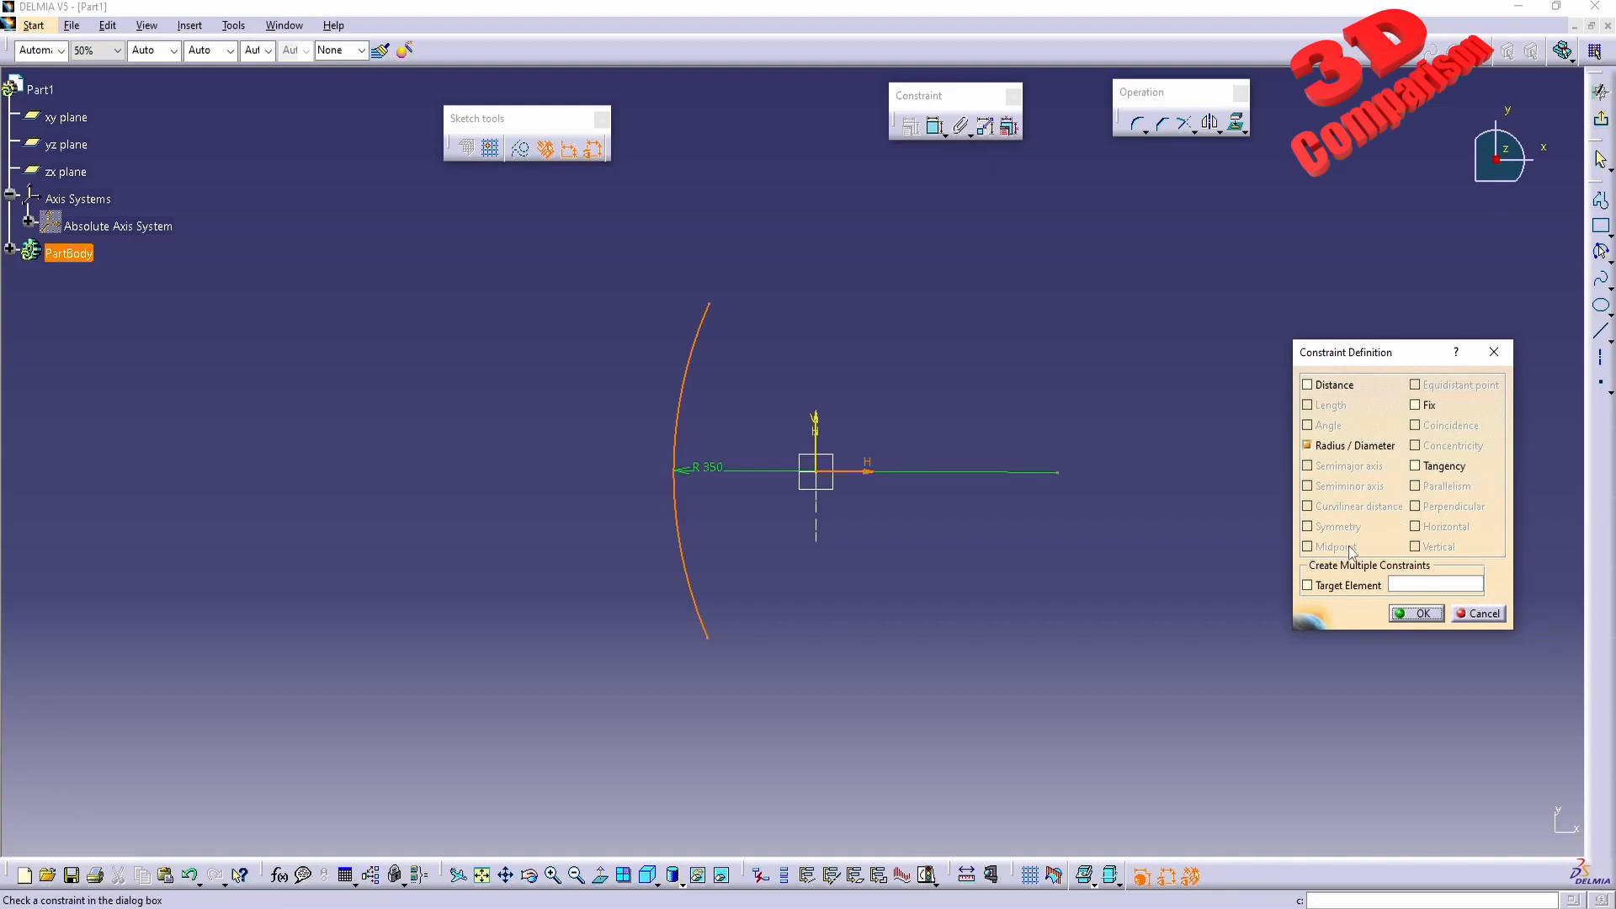
click(1416, 613)
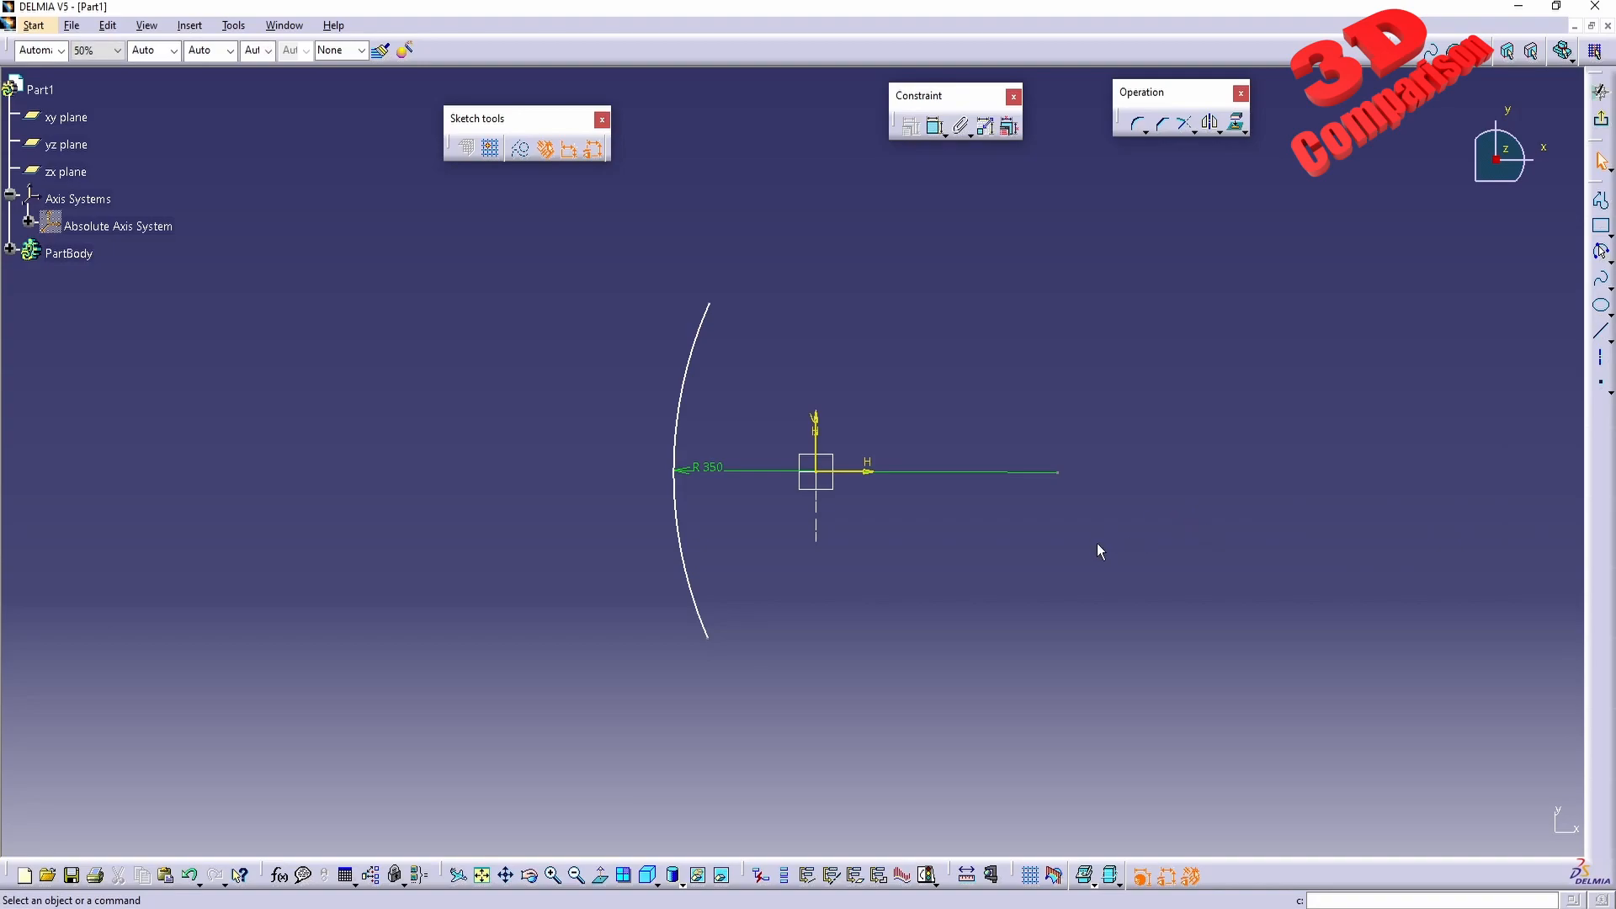
click(1600, 119)
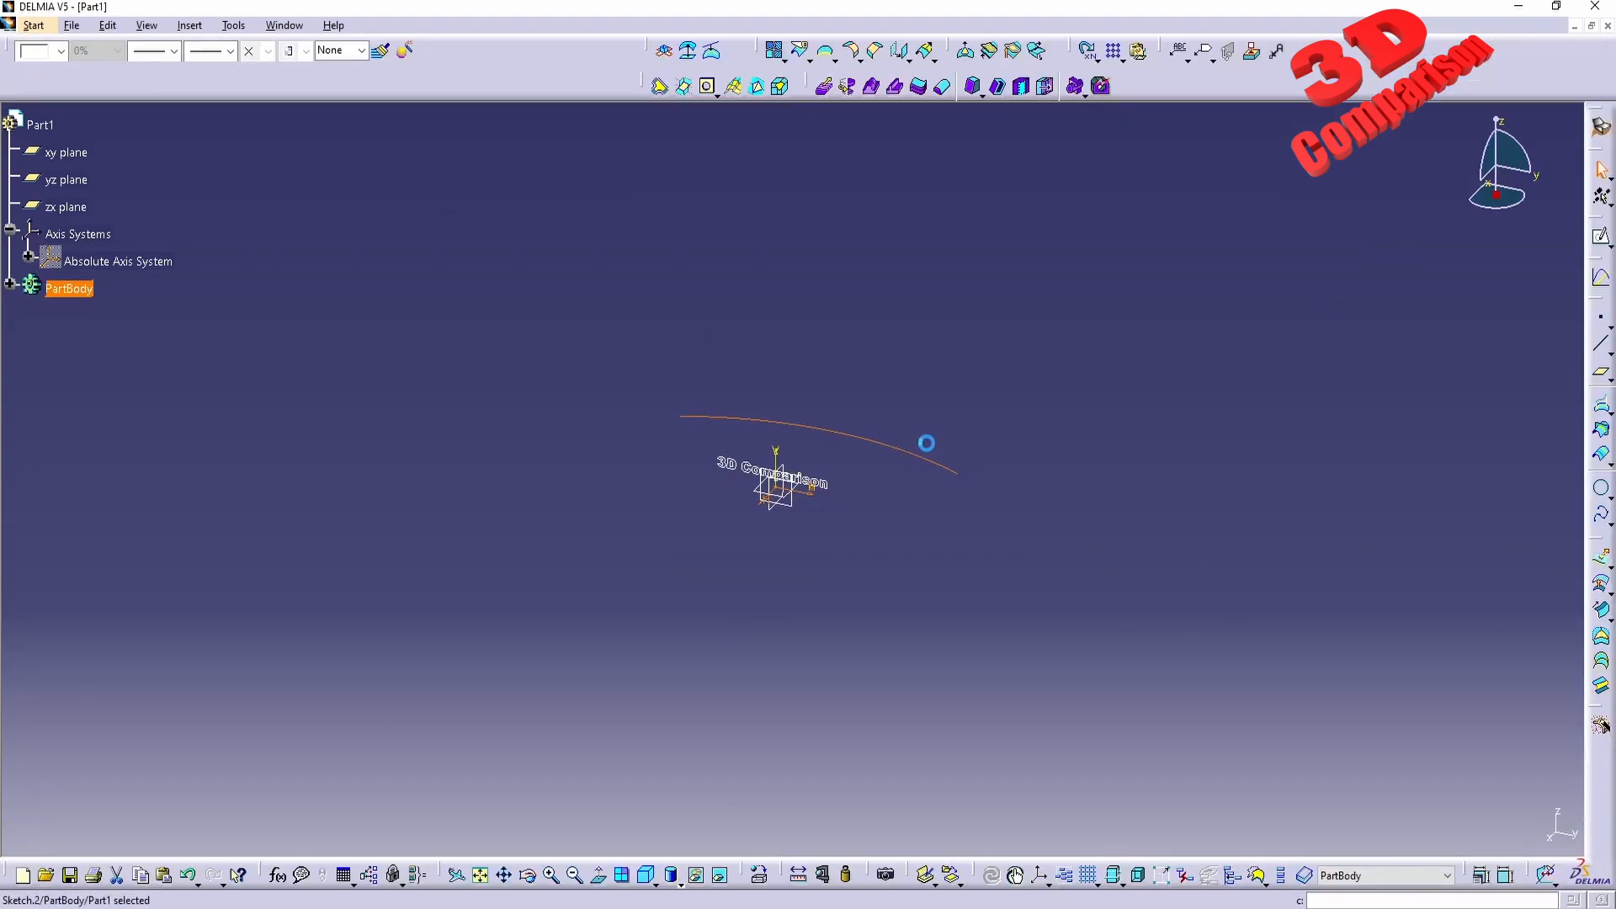
- Create a plane offset 100 mm from the xy plane, above the text outlines
middle_drag(902, 502, 867, 427)
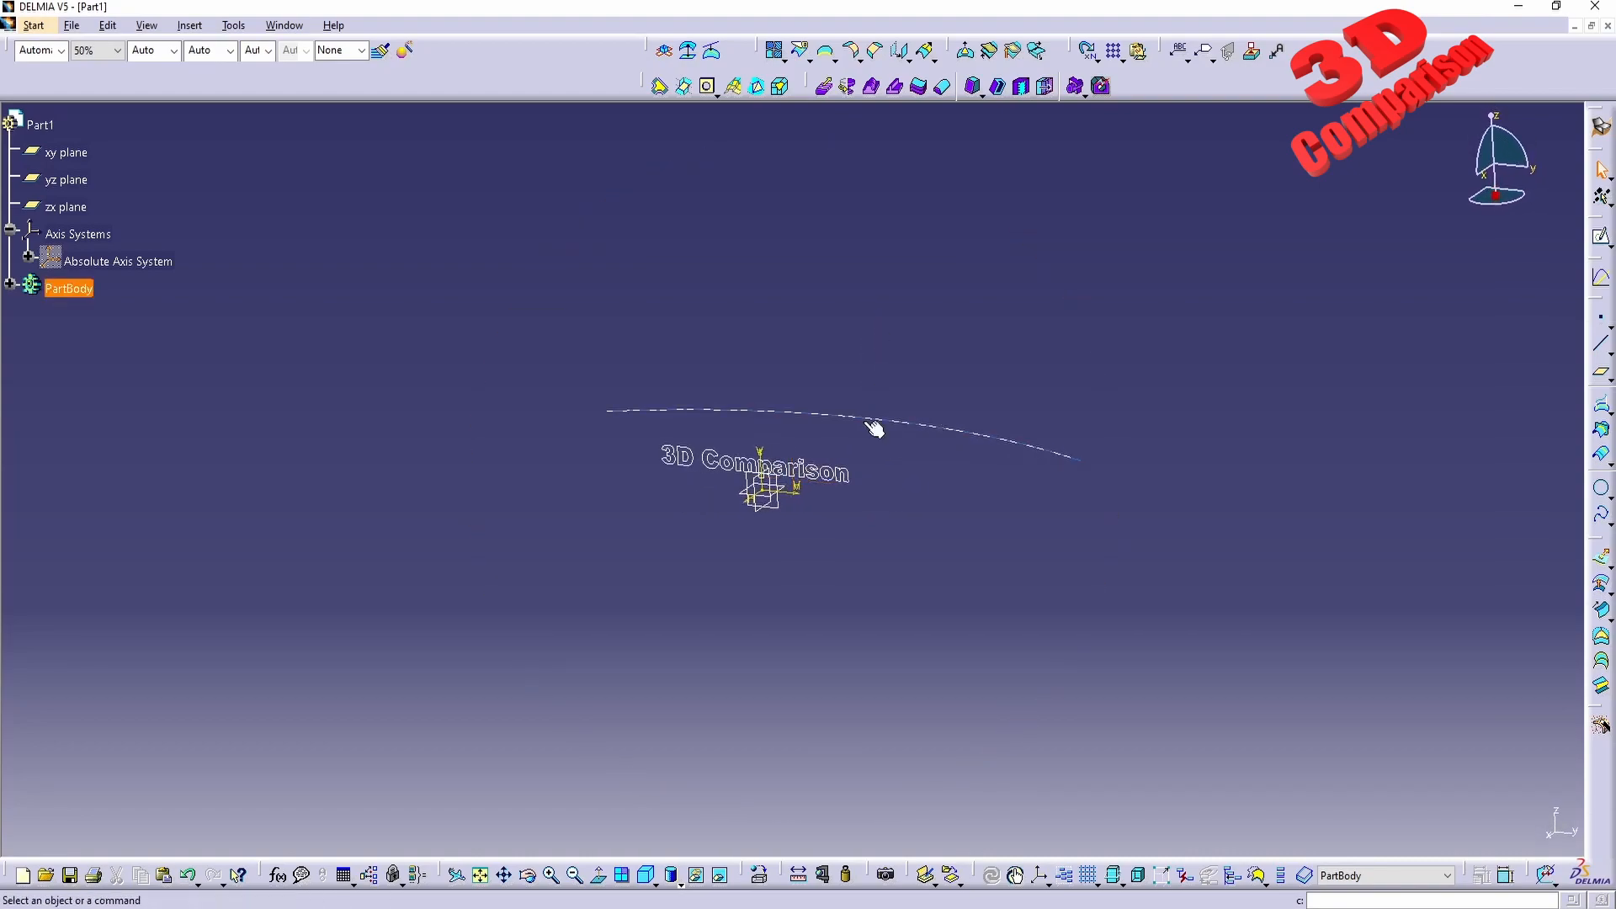
click(796, 492)
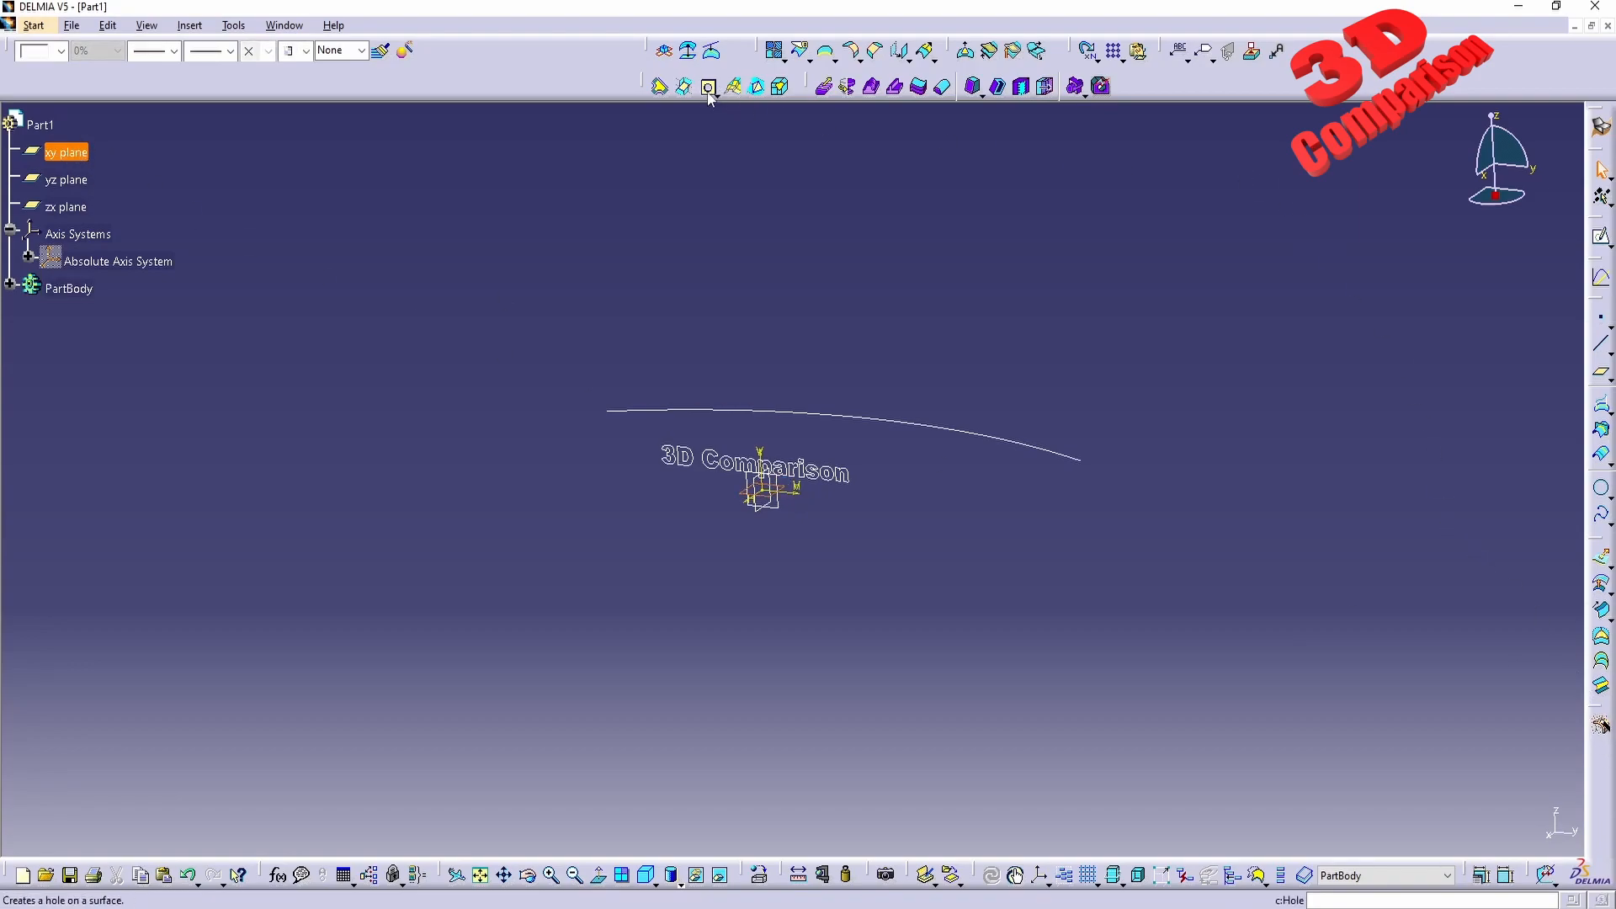
click(1598, 374)
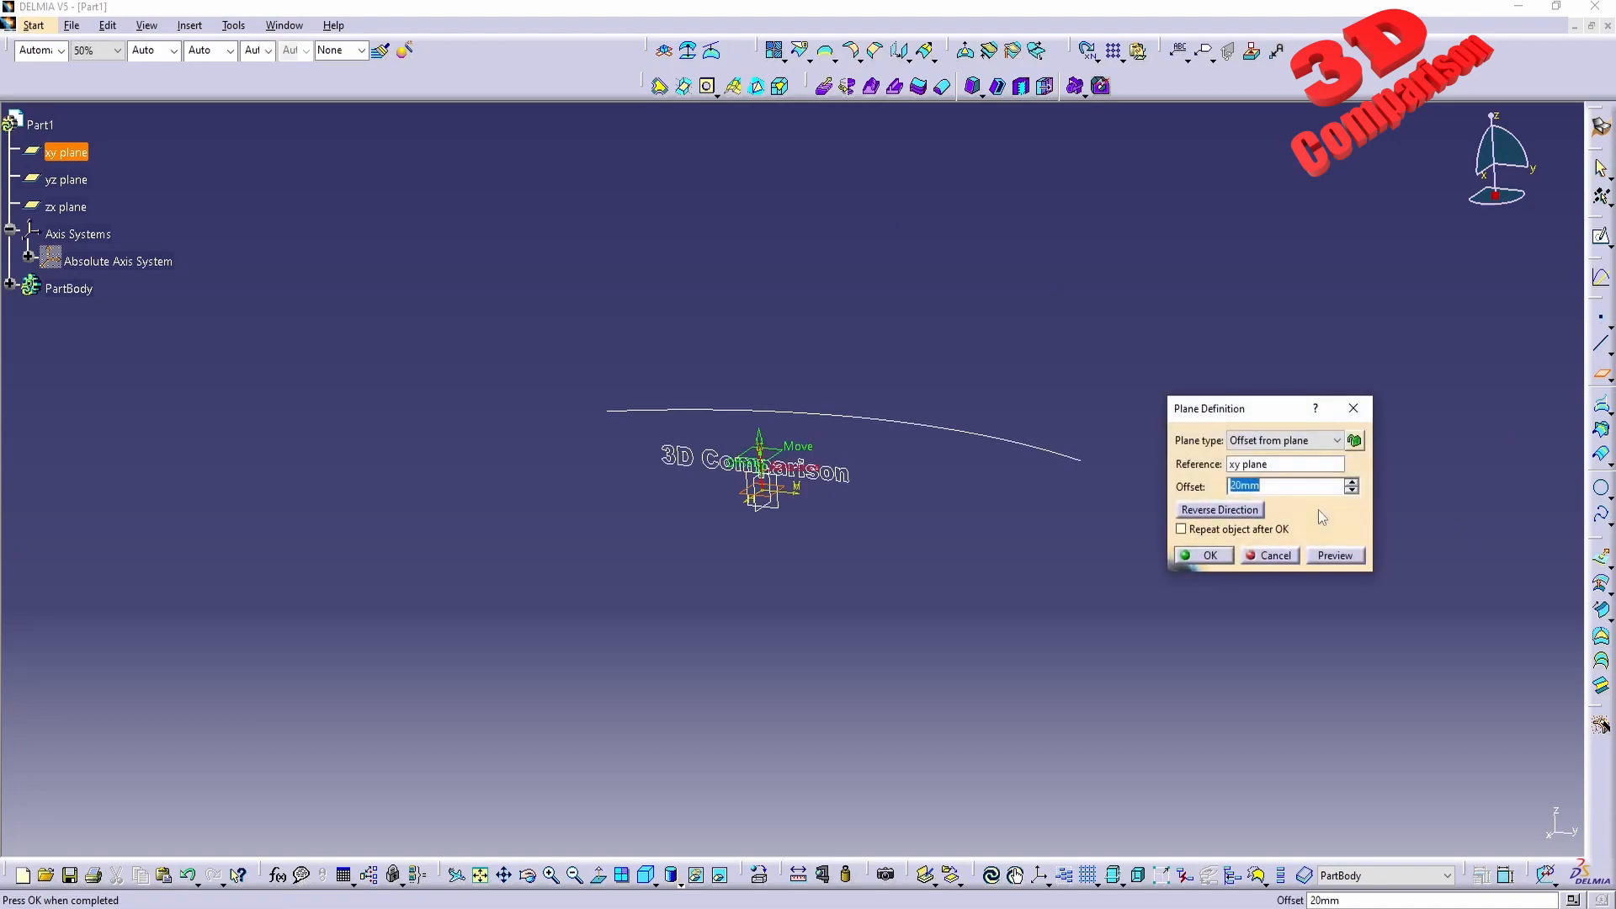
text(100)
click(1328, 556)
click(1210, 556)
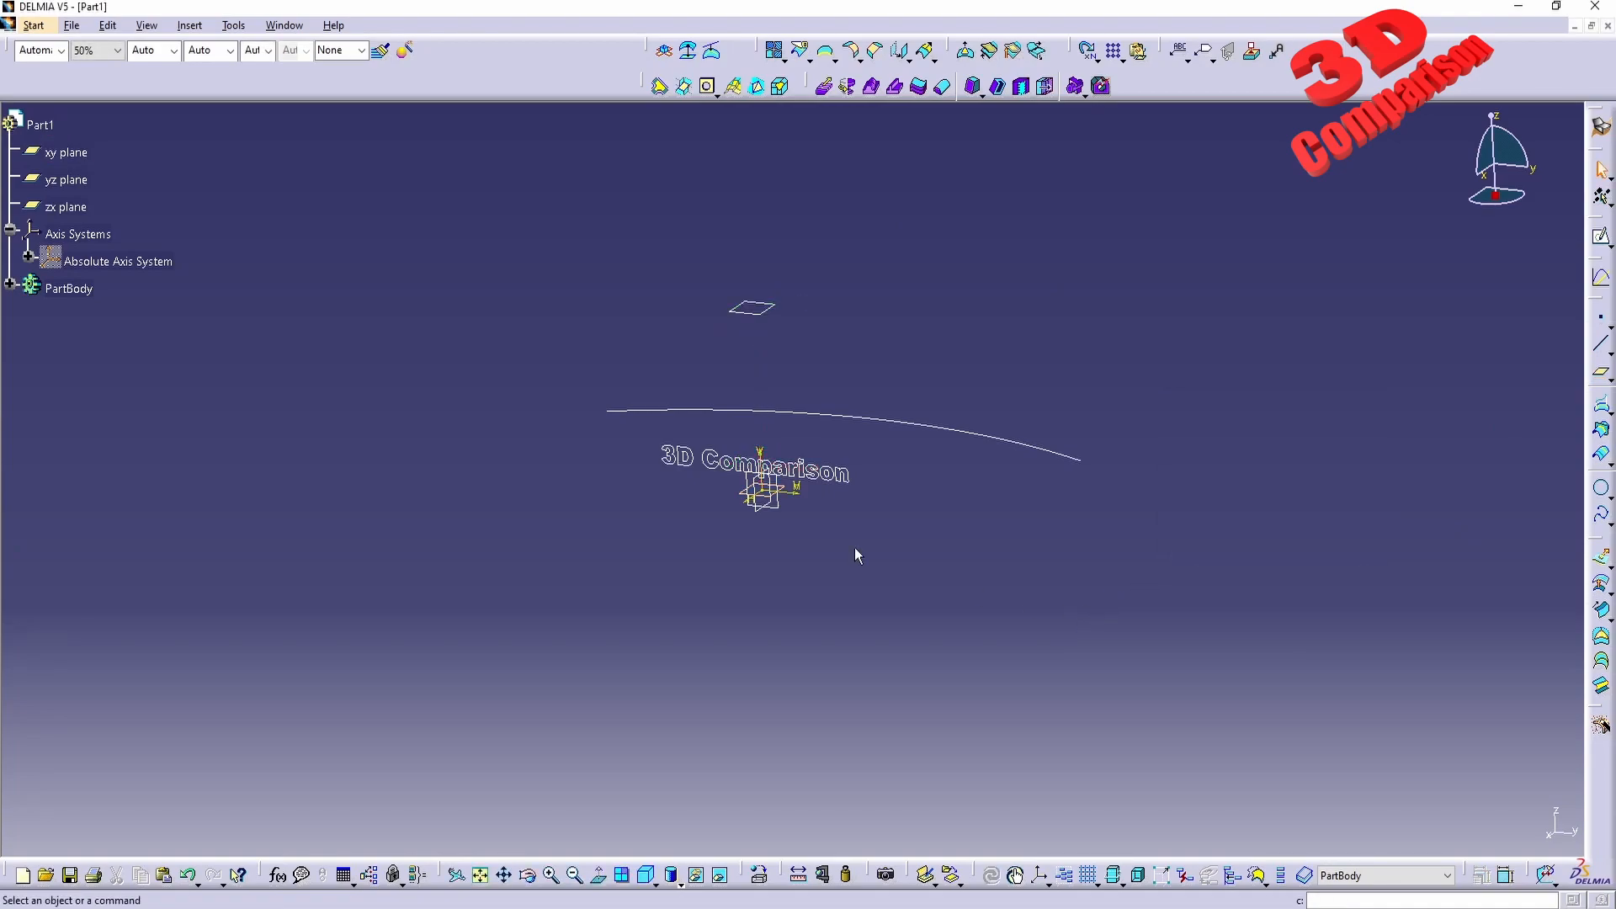
- On the offset plane, sketch a three-point arc of about 231 mm radius bulging toward the origin, opposite to the lower arc, and exit the sketch
click(752, 308)
click(1600, 237)
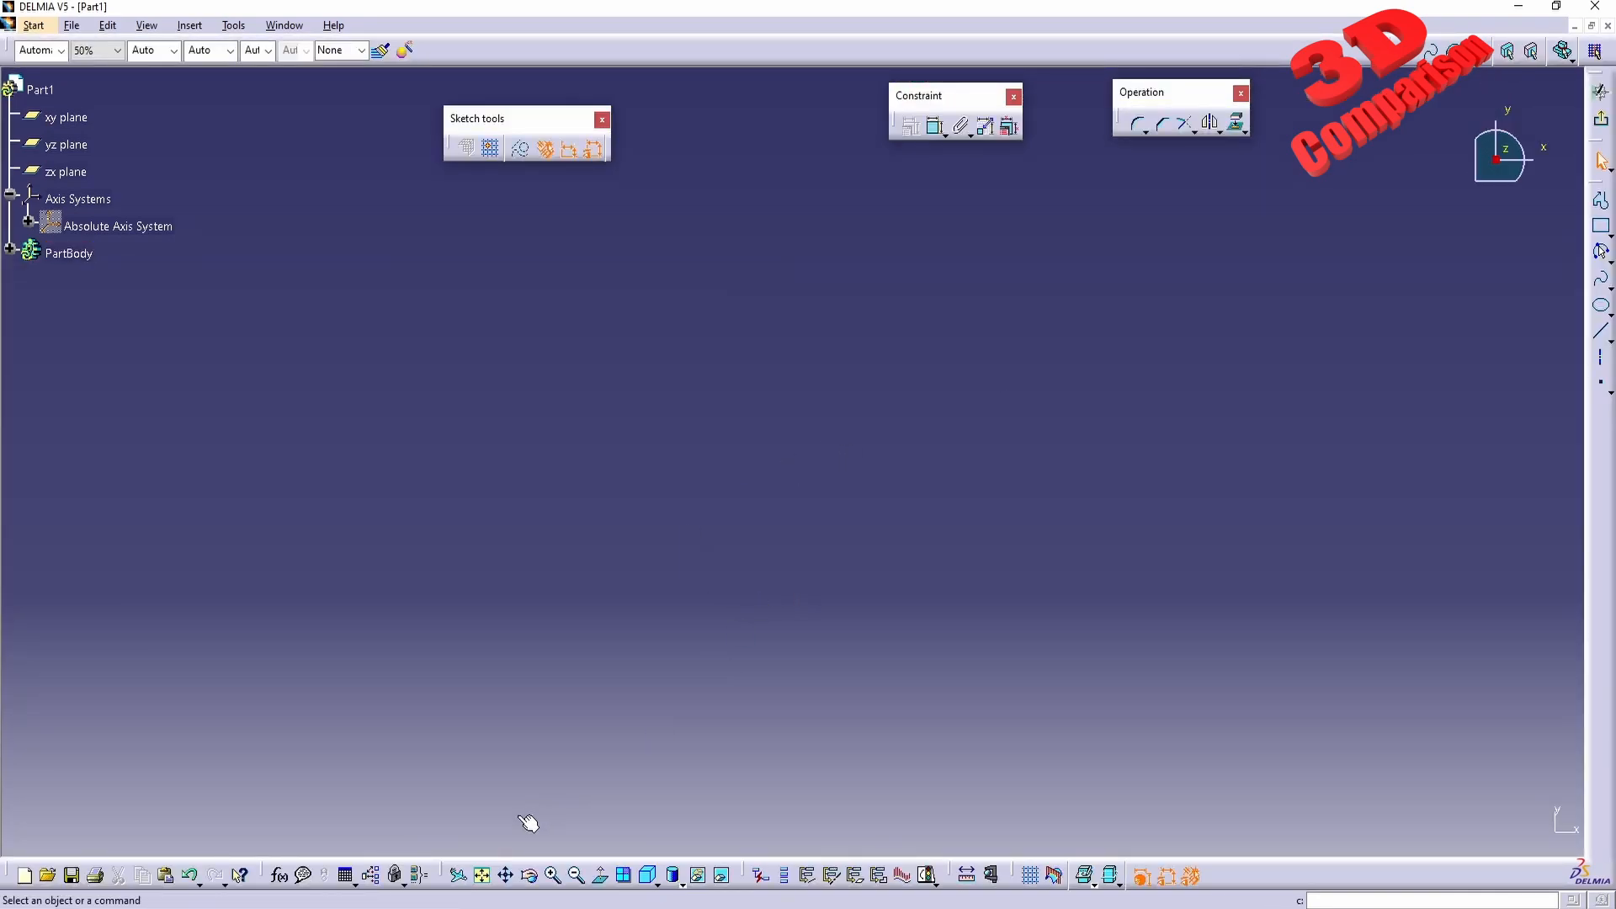
click(487, 875)
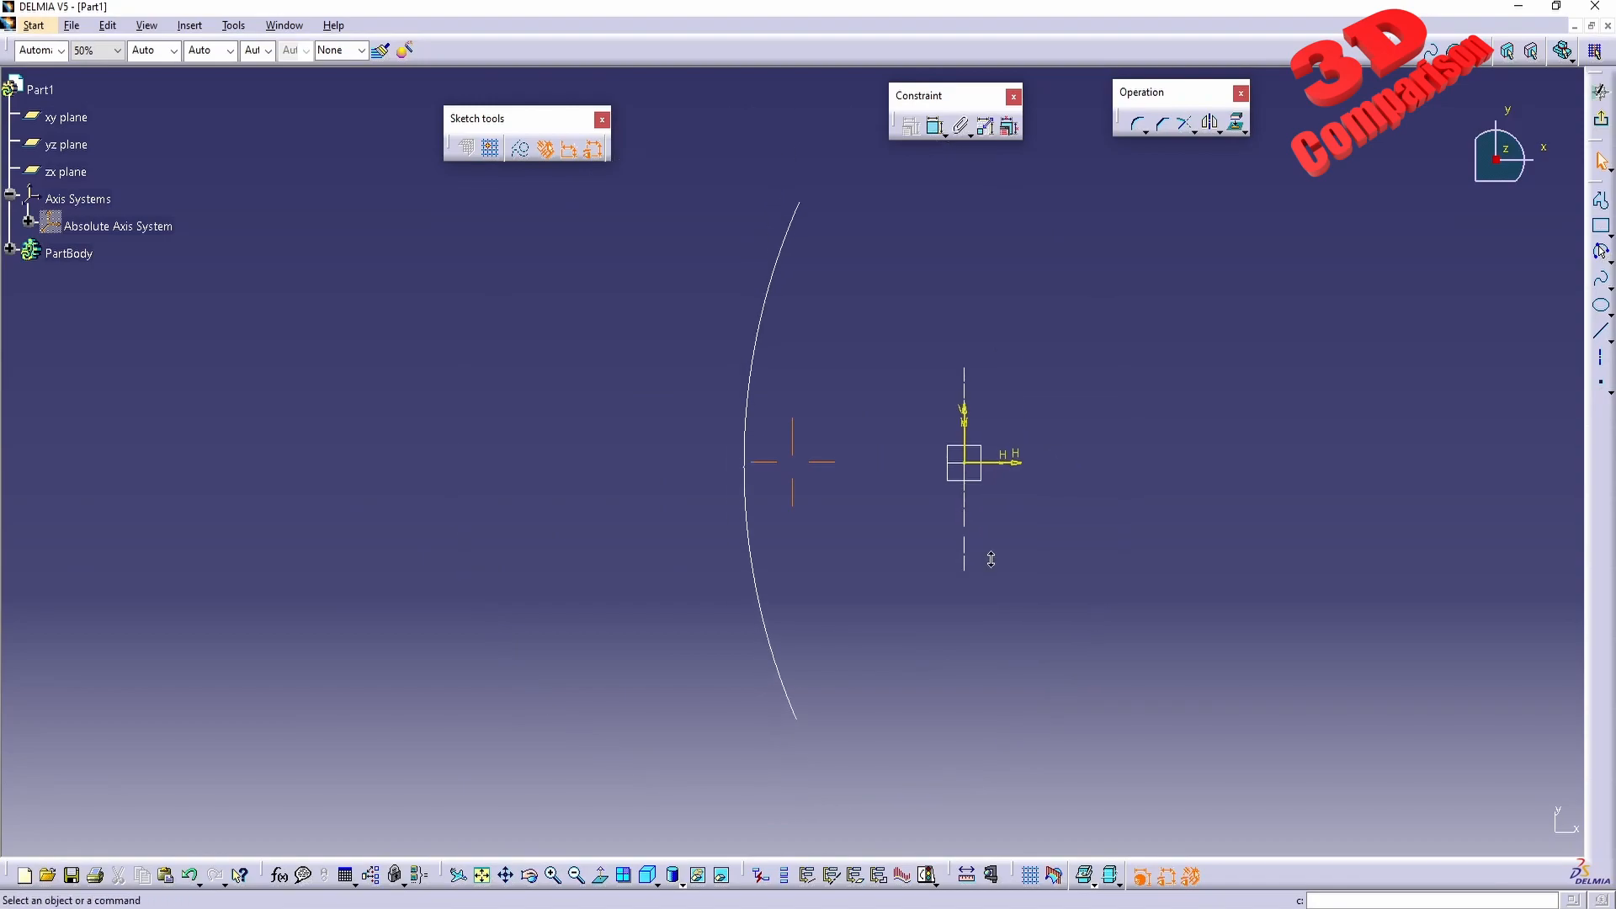
click(1601, 251)
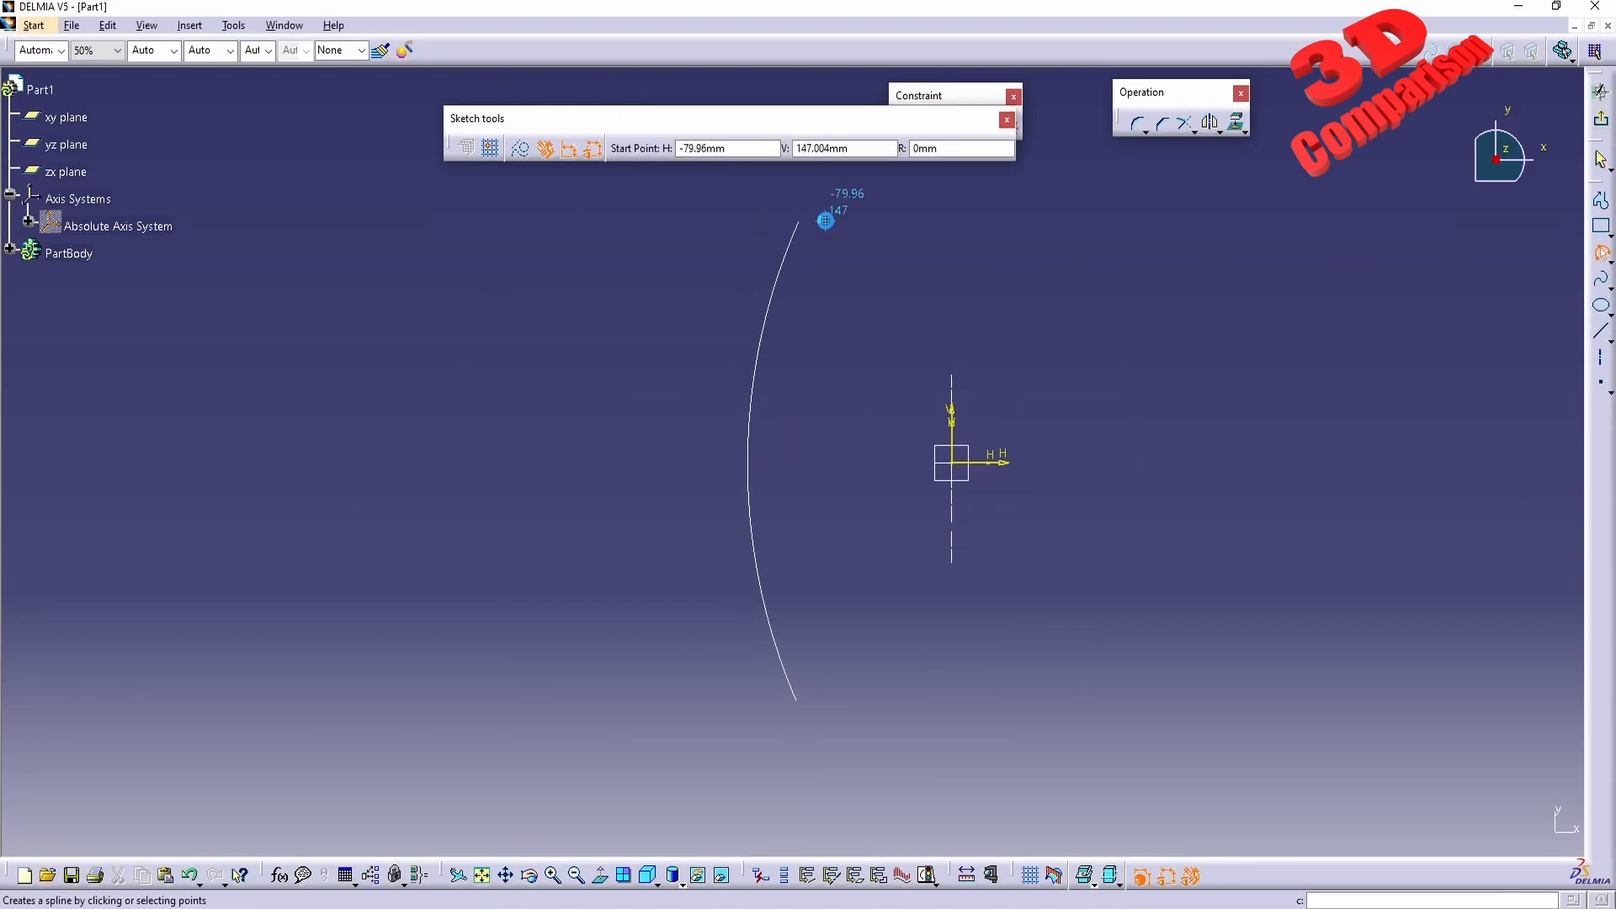
click(785, 219)
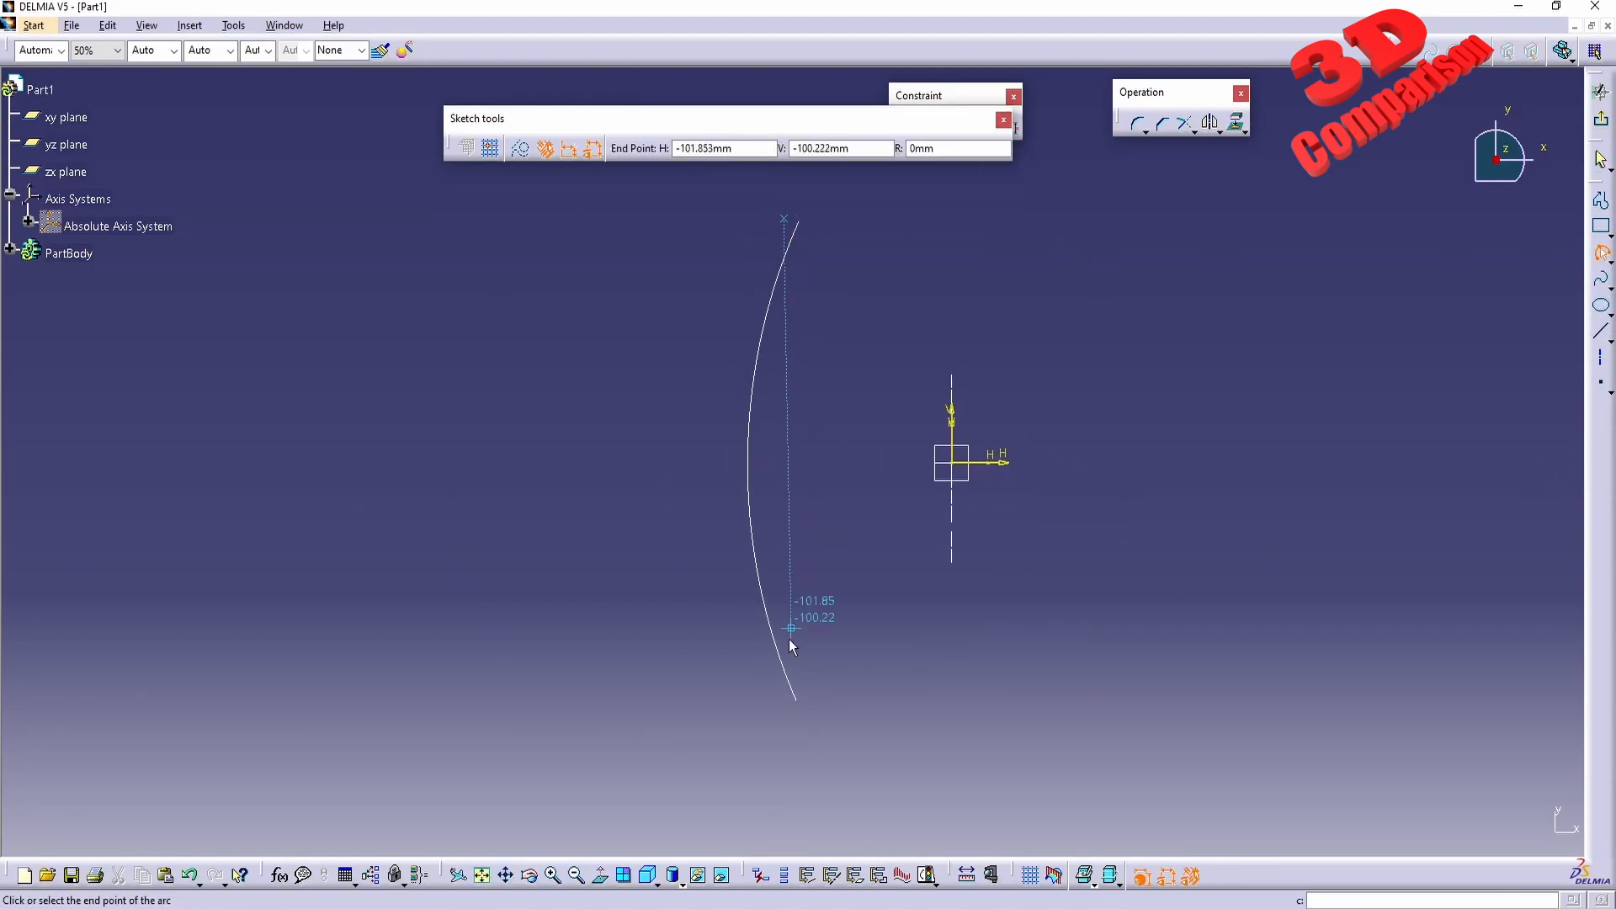
click(781, 709)
click(867, 526)
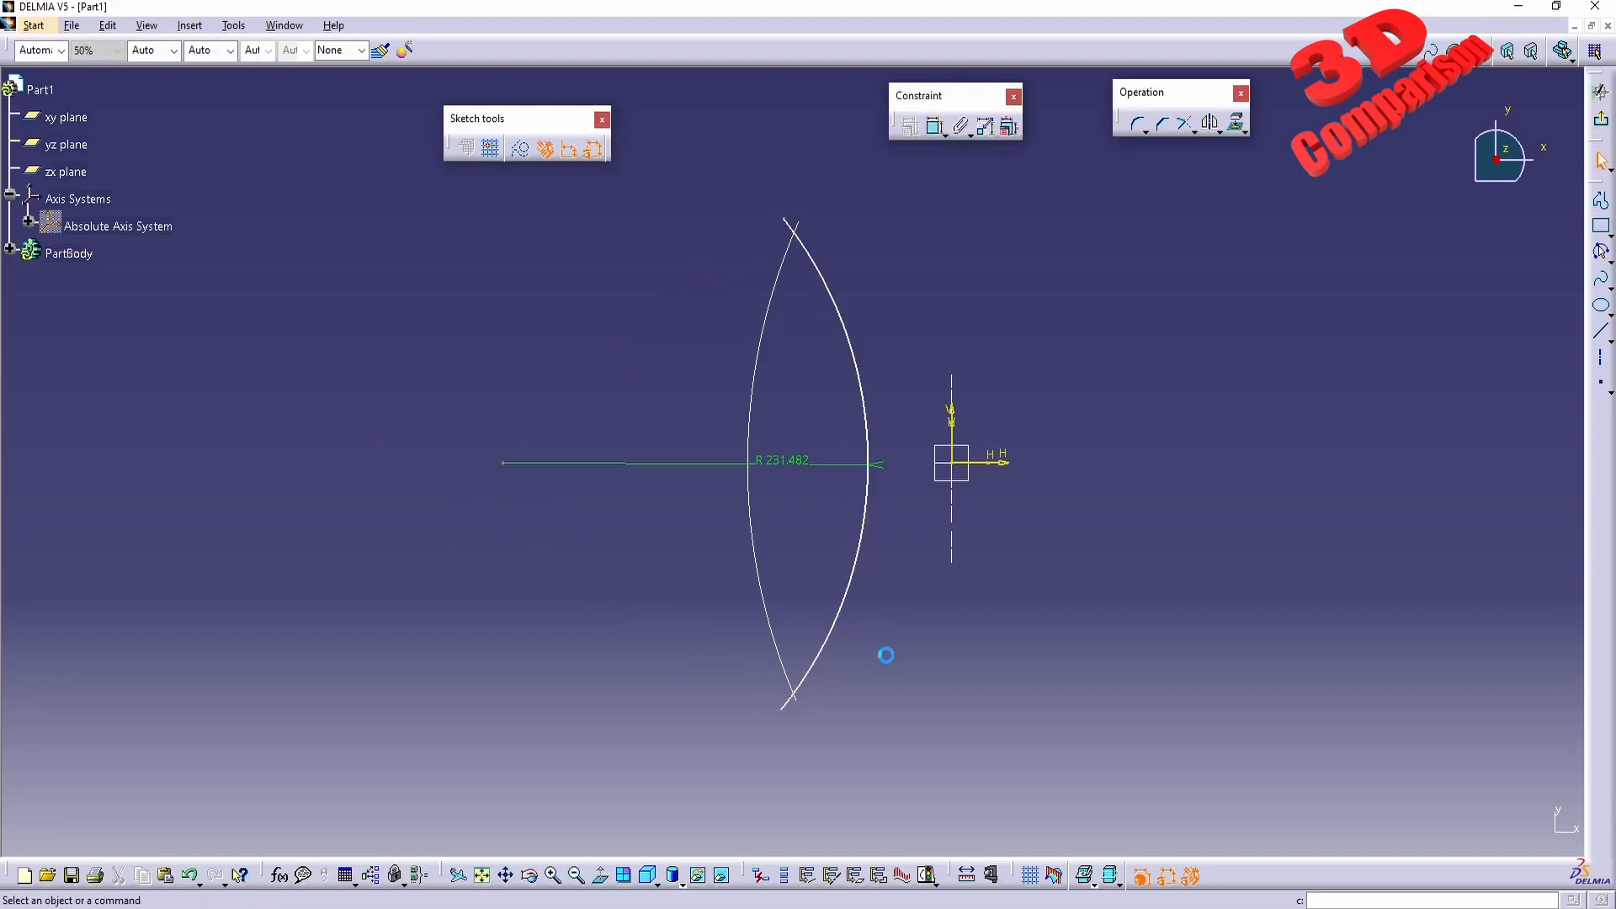
middle_drag(855, 695, 787, 469)
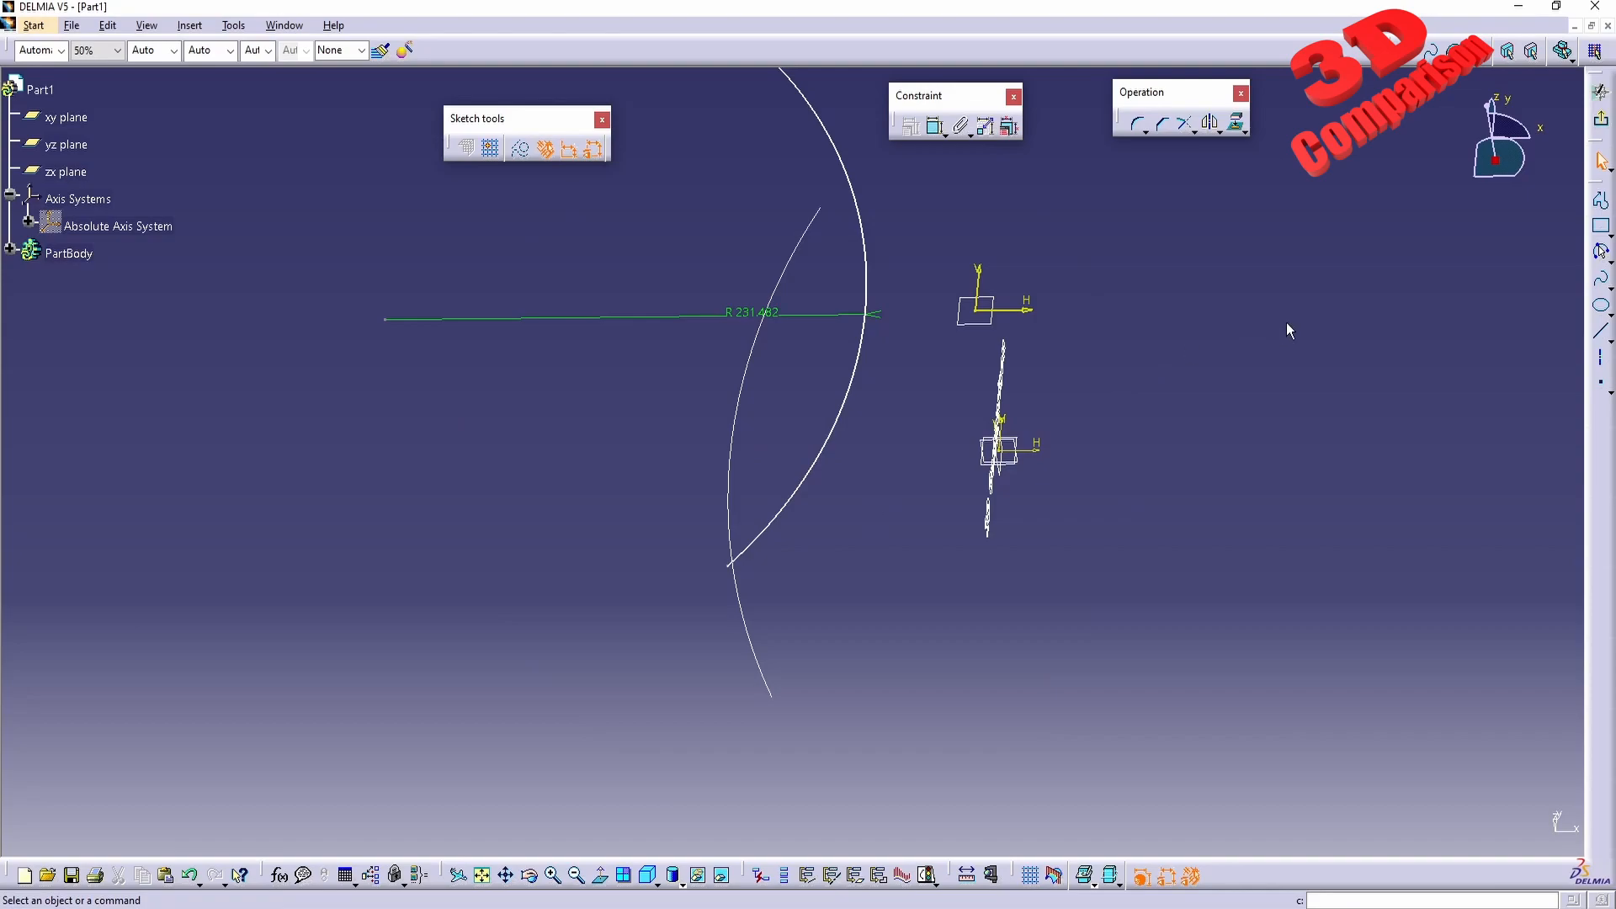
click(1601, 119)
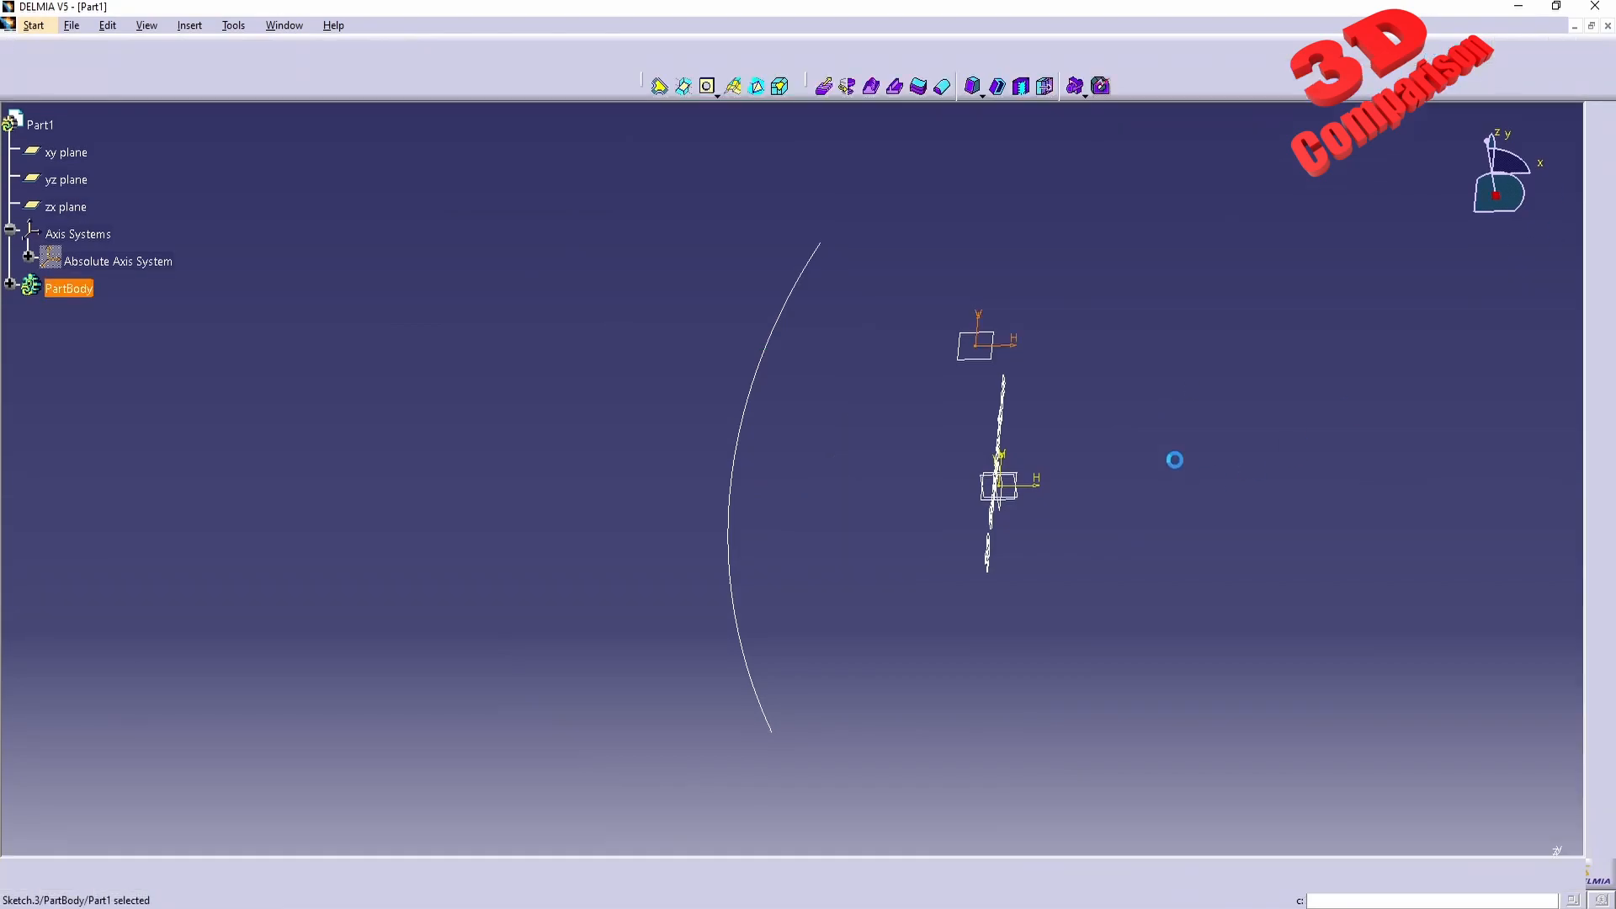
click(1147, 674)
- Create a multi-sections surface using the lower arc Sketch.2 and the upper arc Sketch.3 as its sections
mouse_move(1147, 674)
middle_down()
mouse_move(873, 541)
mouse_move(911, 579)
middle_up()
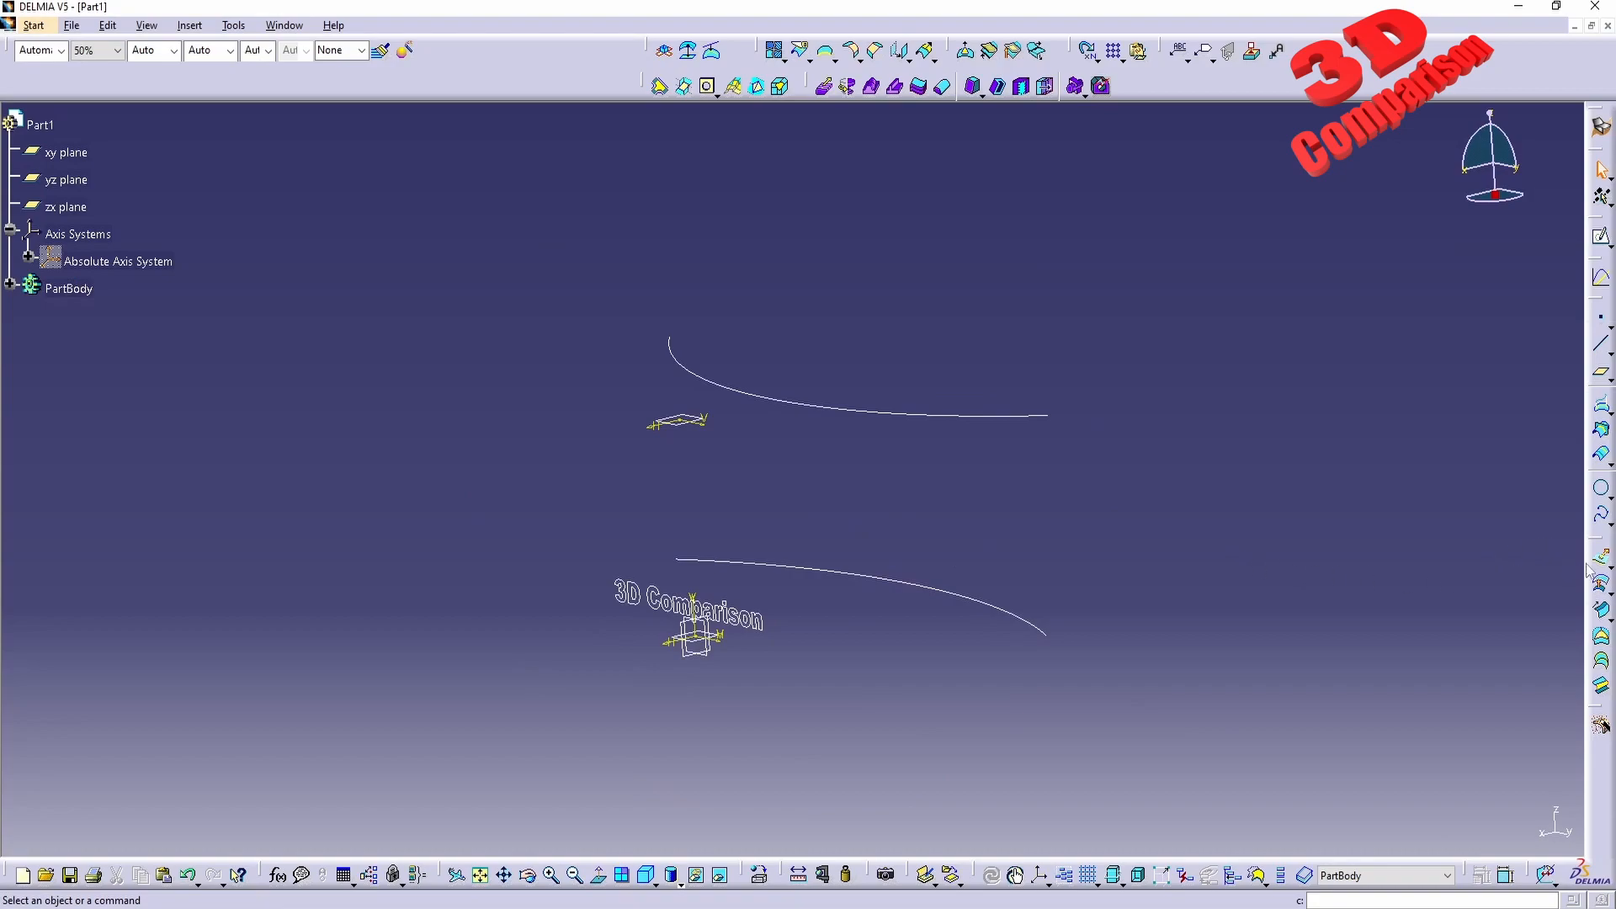
click(1601, 663)
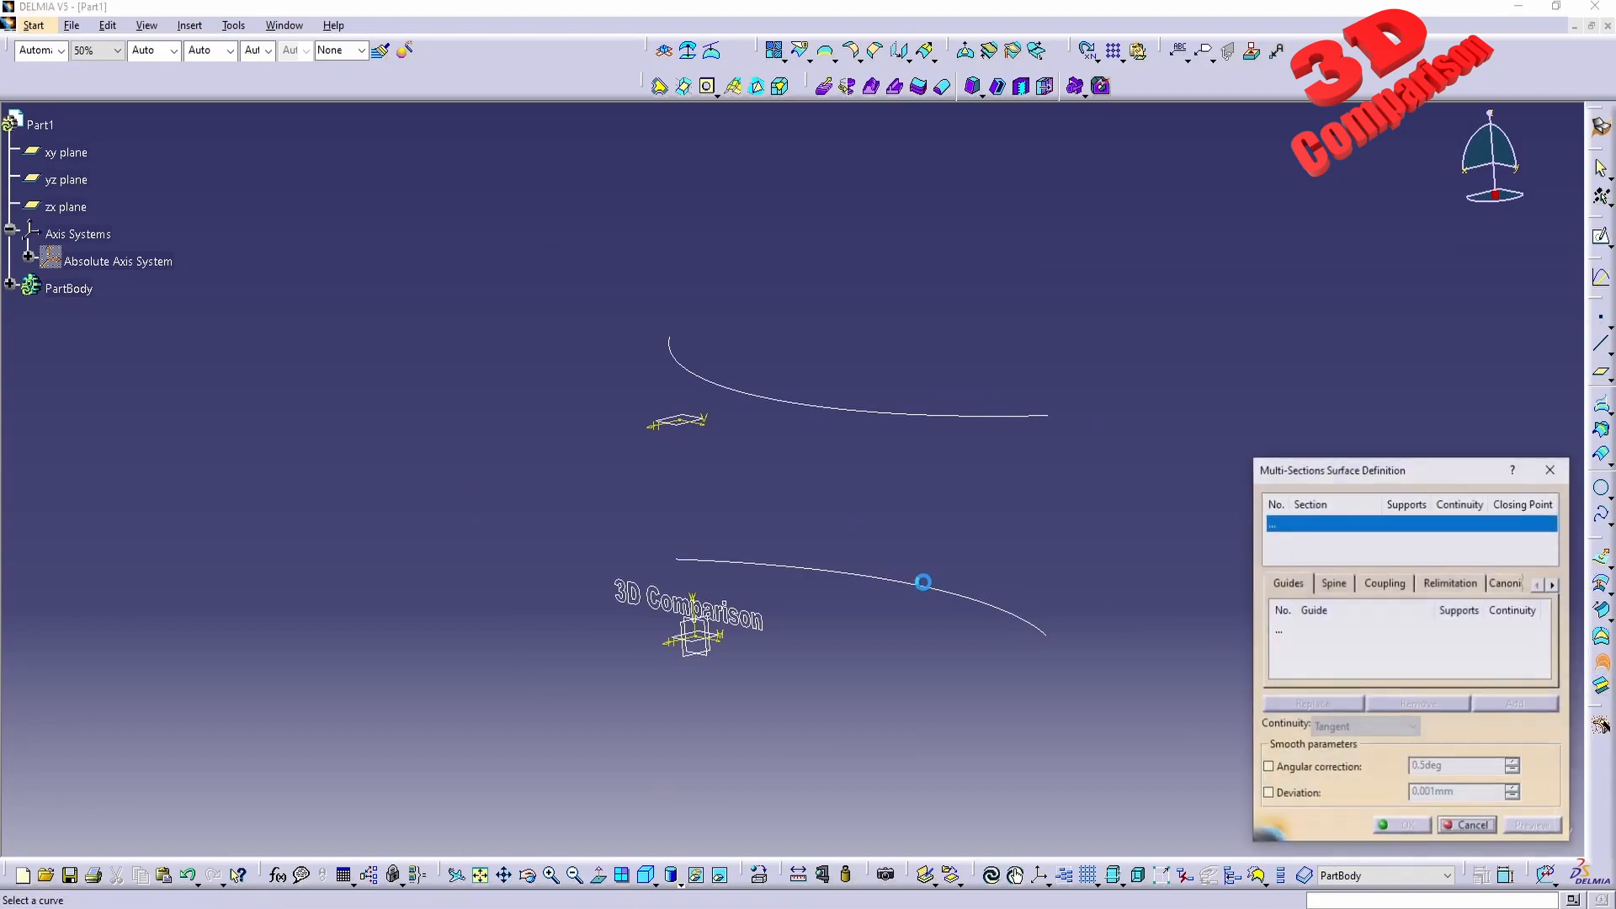
click(721, 563)
click(688, 374)
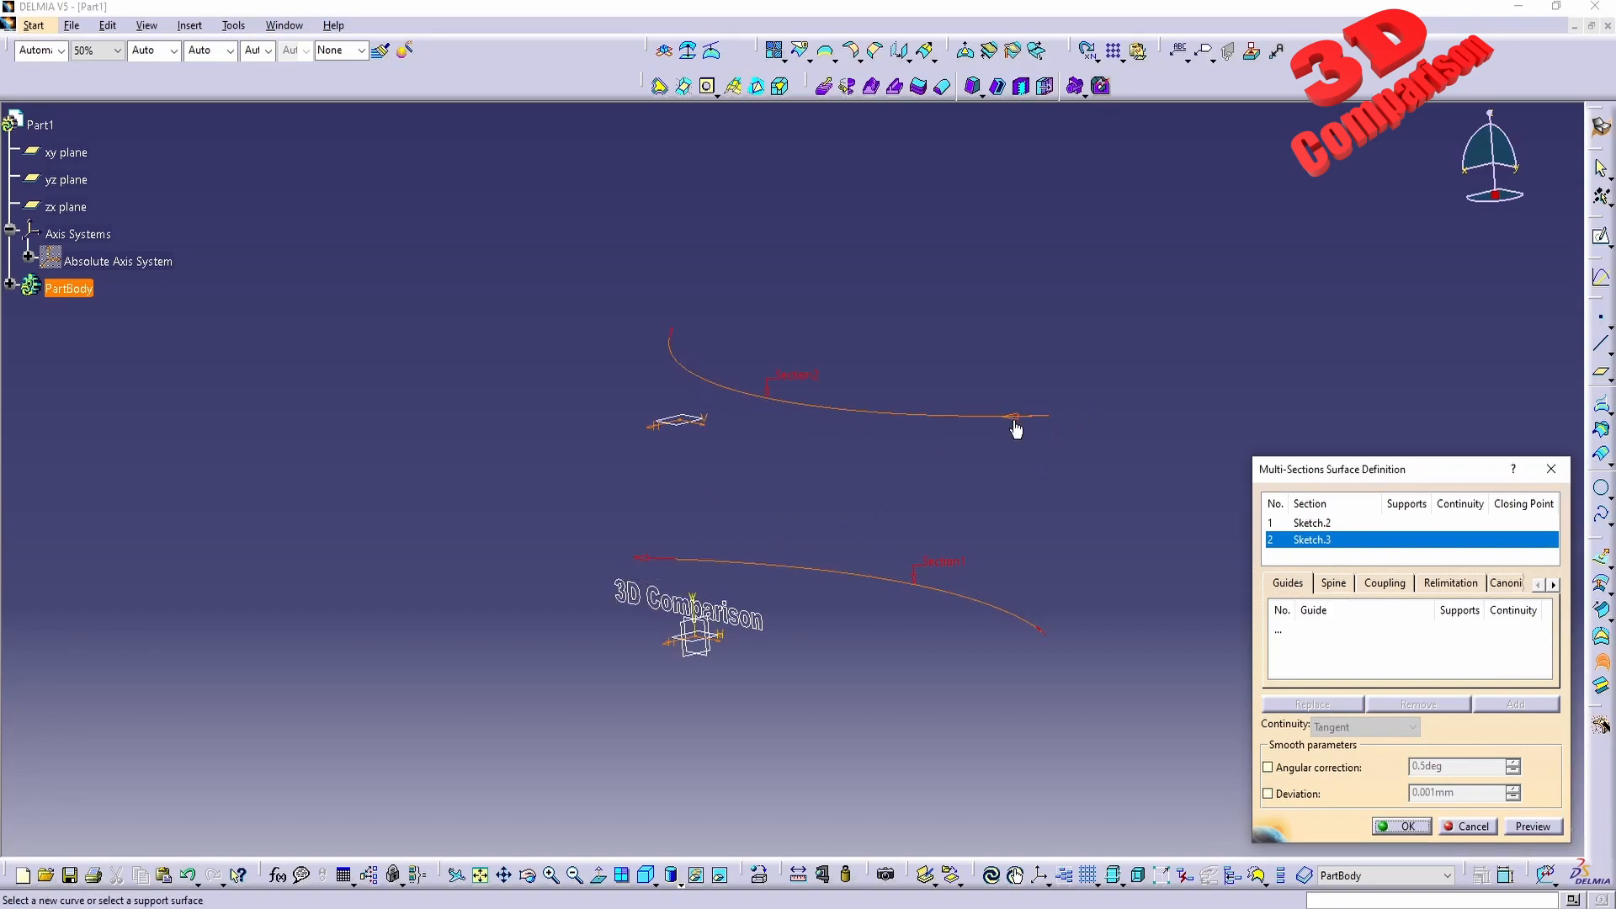
click(1527, 827)
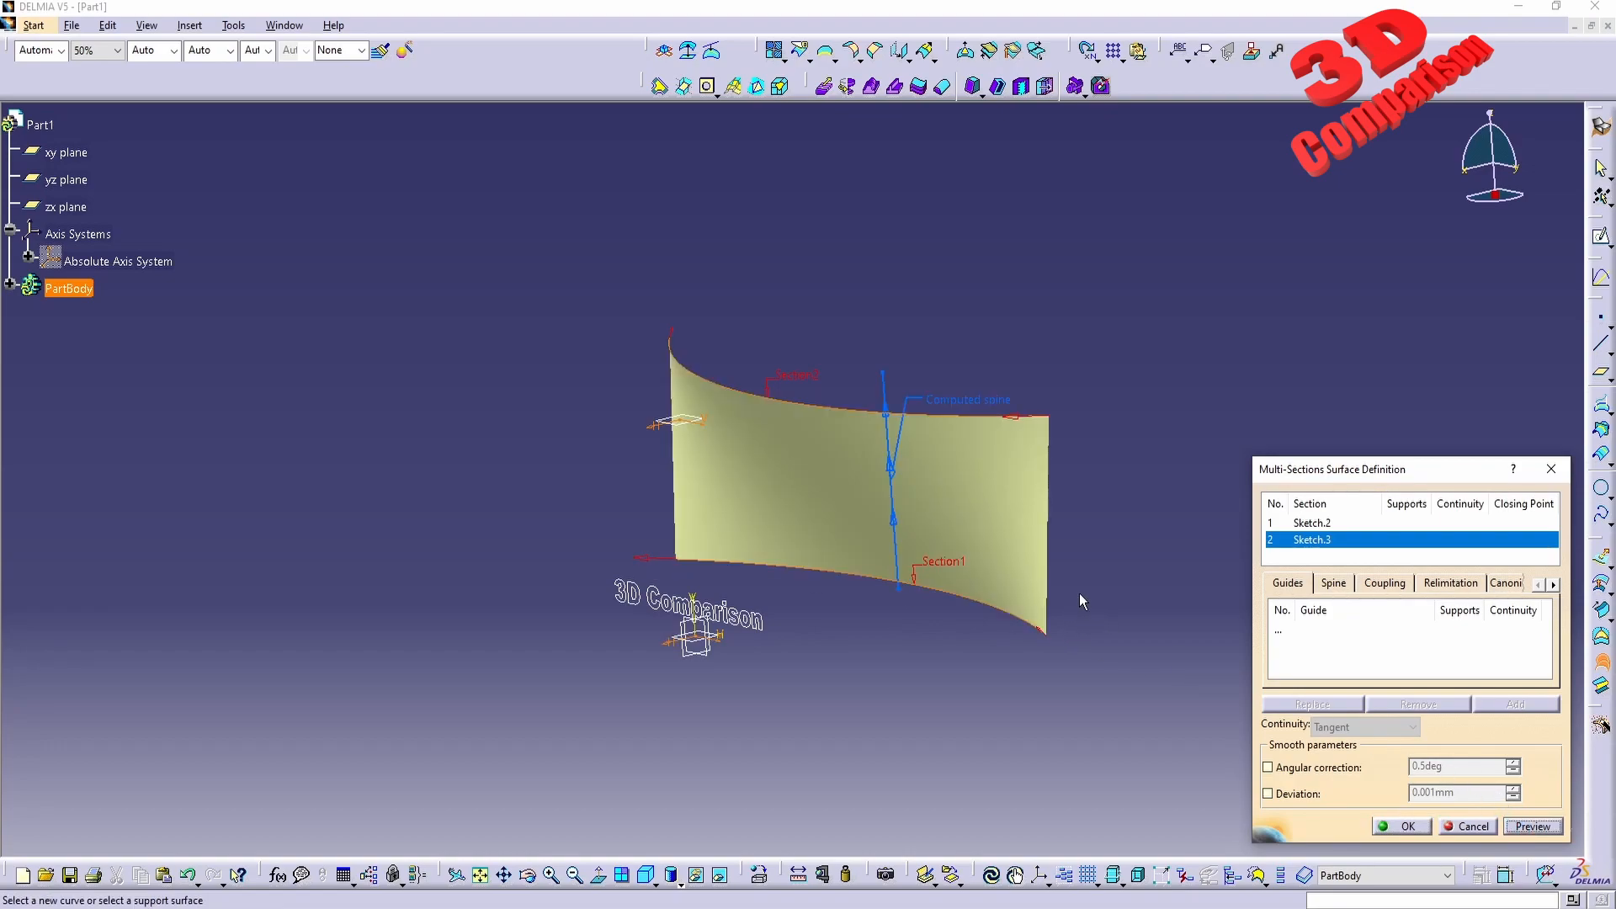
click(1413, 829)
- Set up a projection of the text outlines Sketch.1 onto the multi-sections surface, along a direction set to the X Component
mouse_move(1195, 589)
middle_down()
mouse_move(1039, 505)
mouse_move(939, 423)
mouse_move(750, 482)
mouse_move(898, 365)
mouse_move(887, 487)
mouse_move(725, 397)
mouse_move(752, 546)
mouse_move(751, 473)
mouse_move(737, 507)
mouse_move(685, 541)
mouse_move(660, 480)
mouse_move(739, 605)
middle_up()
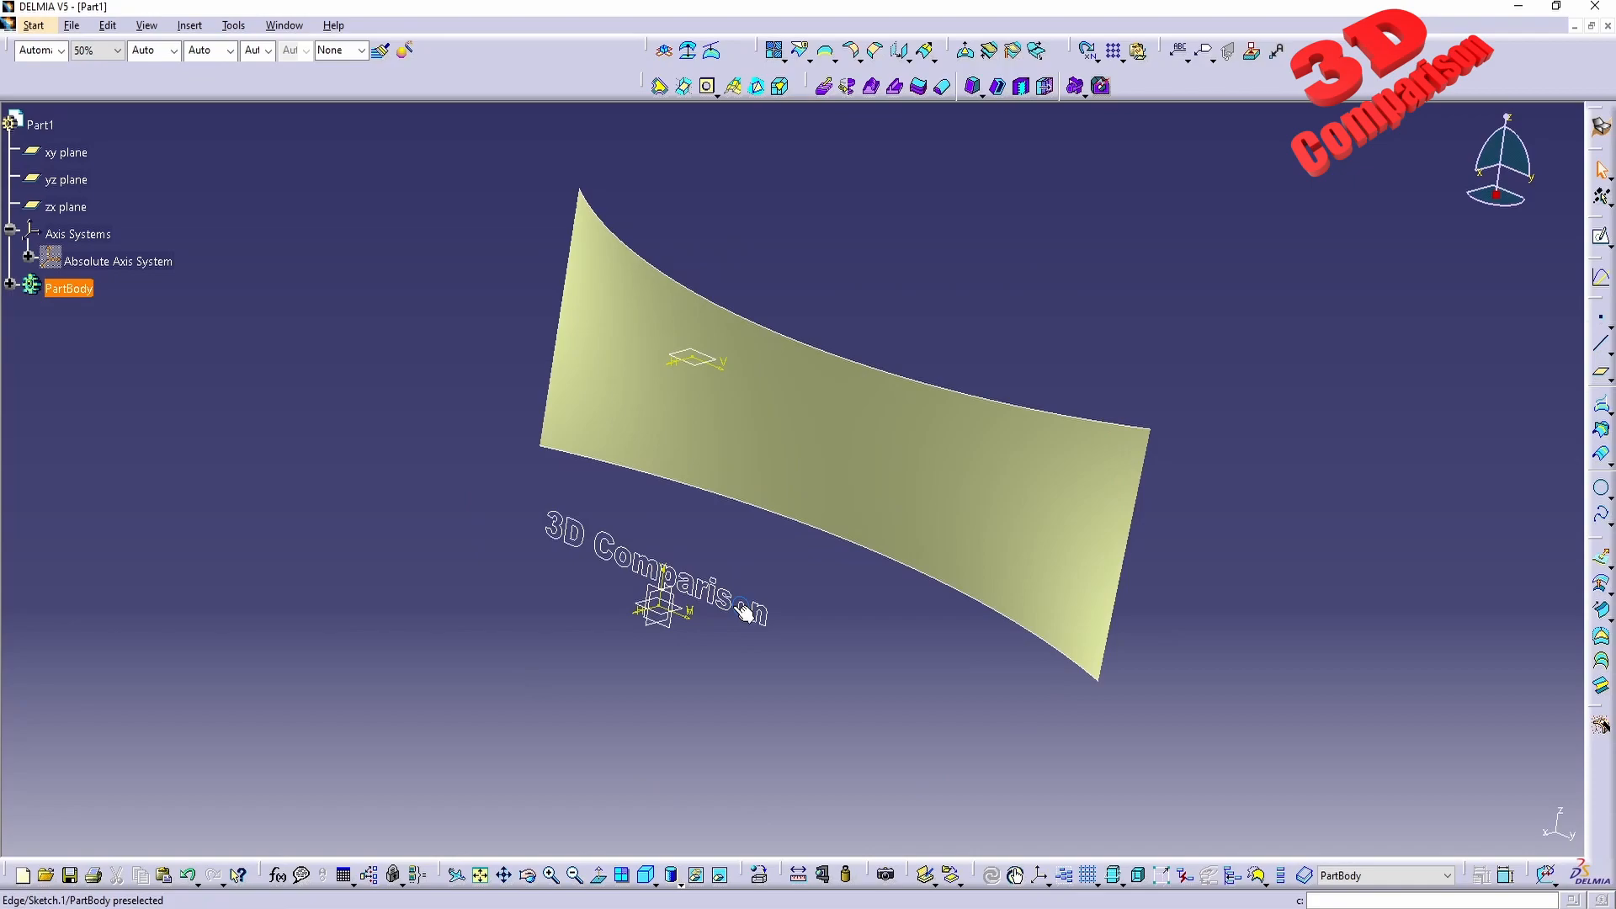
click(1598, 411)
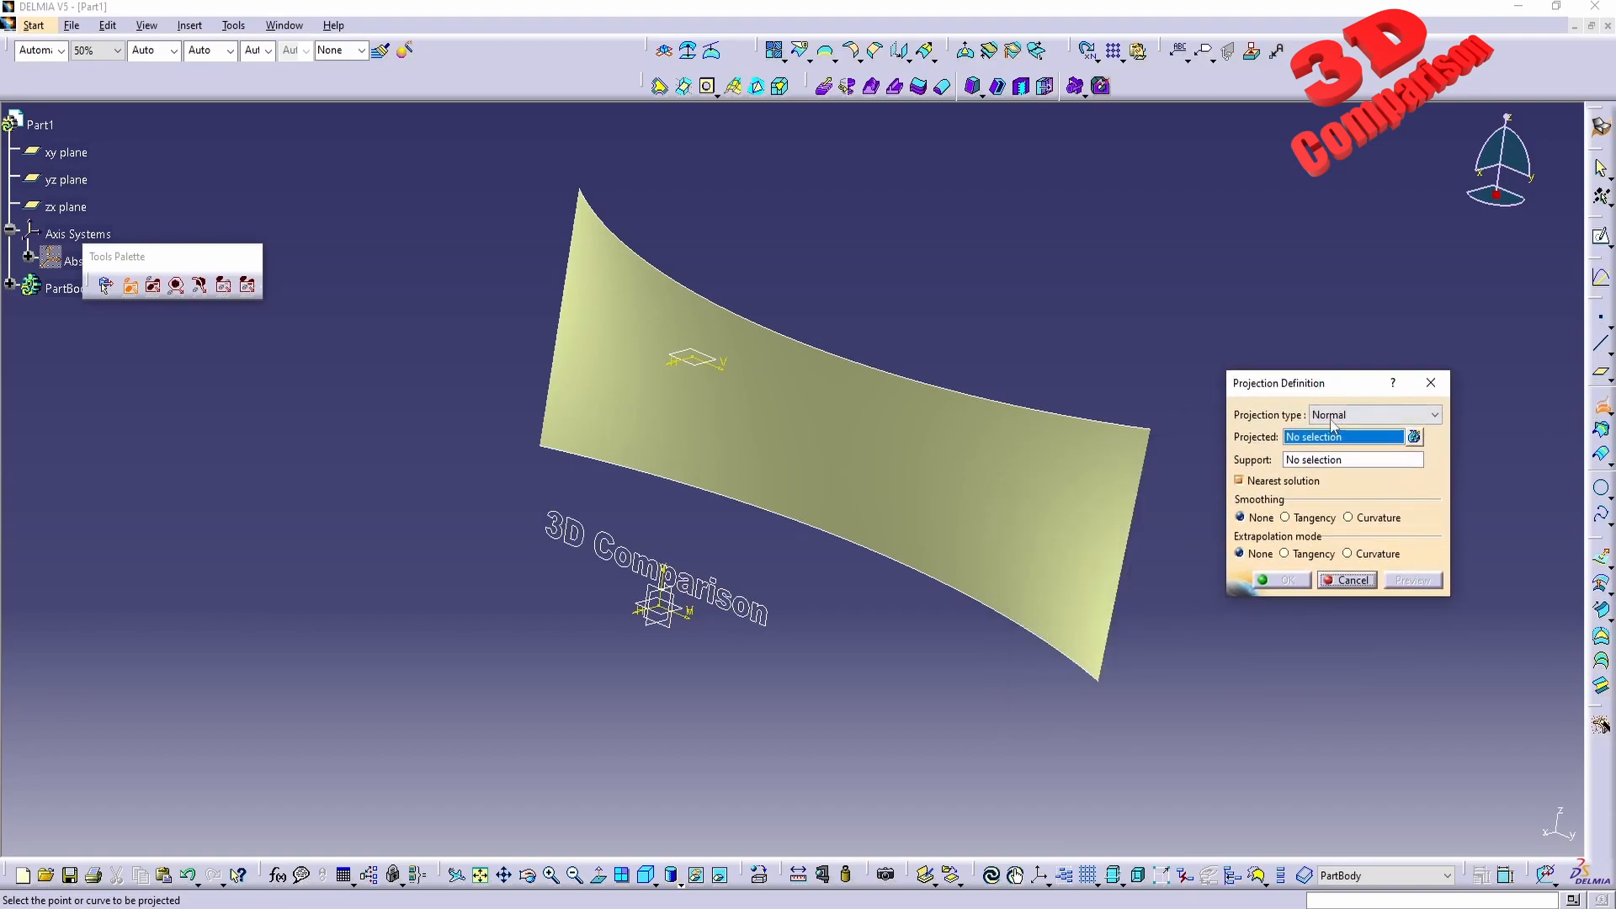
click(1338, 420)
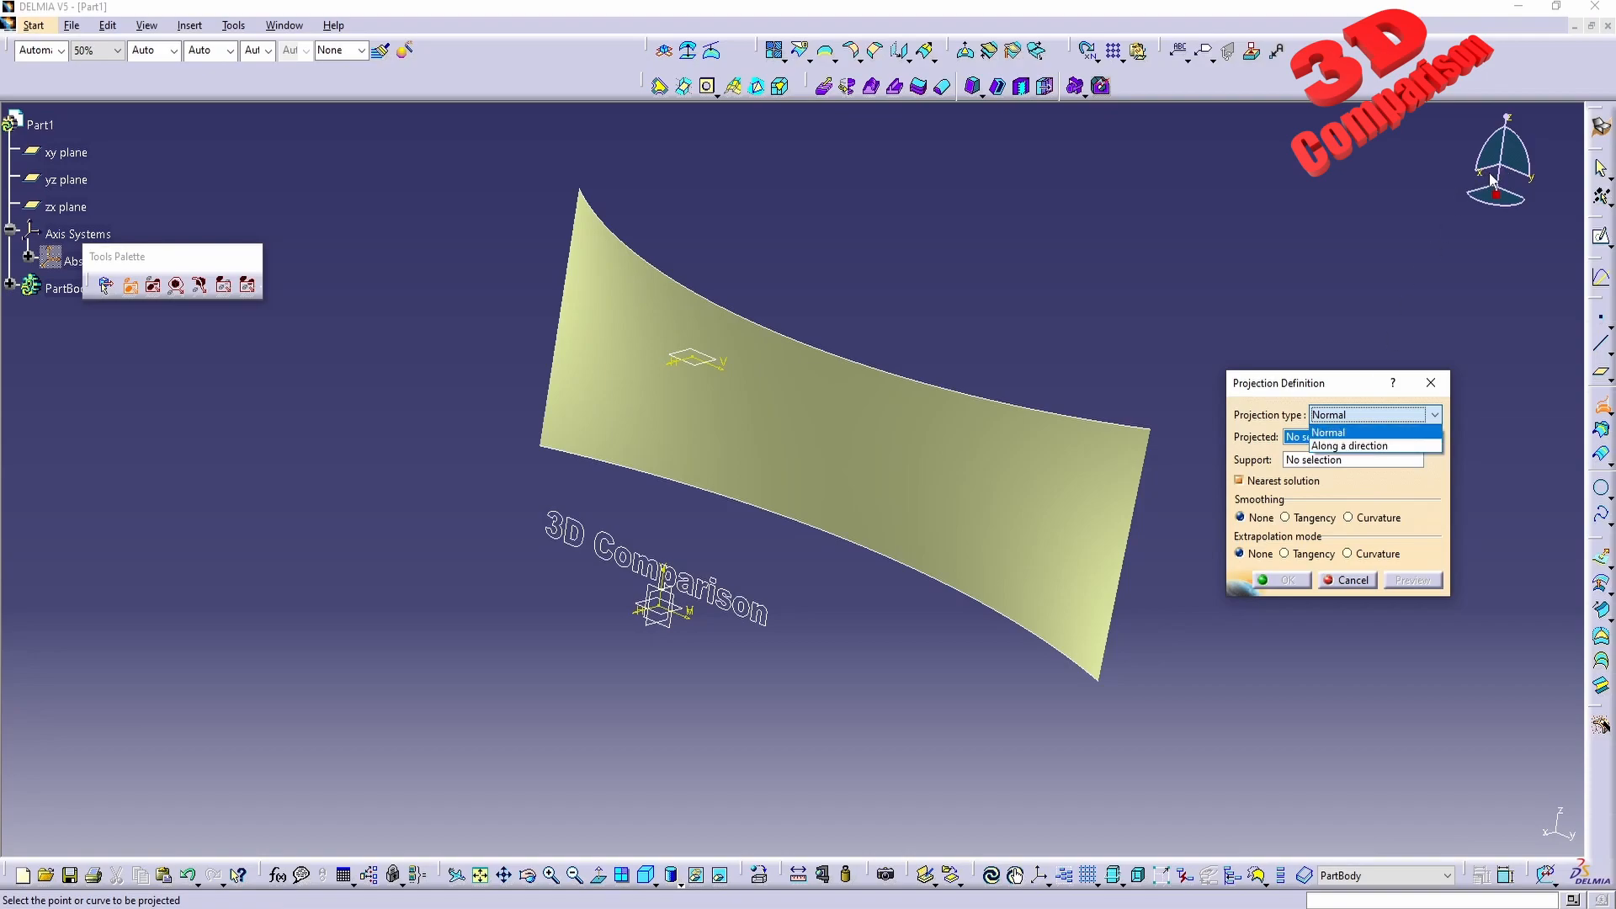
click(1353, 445)
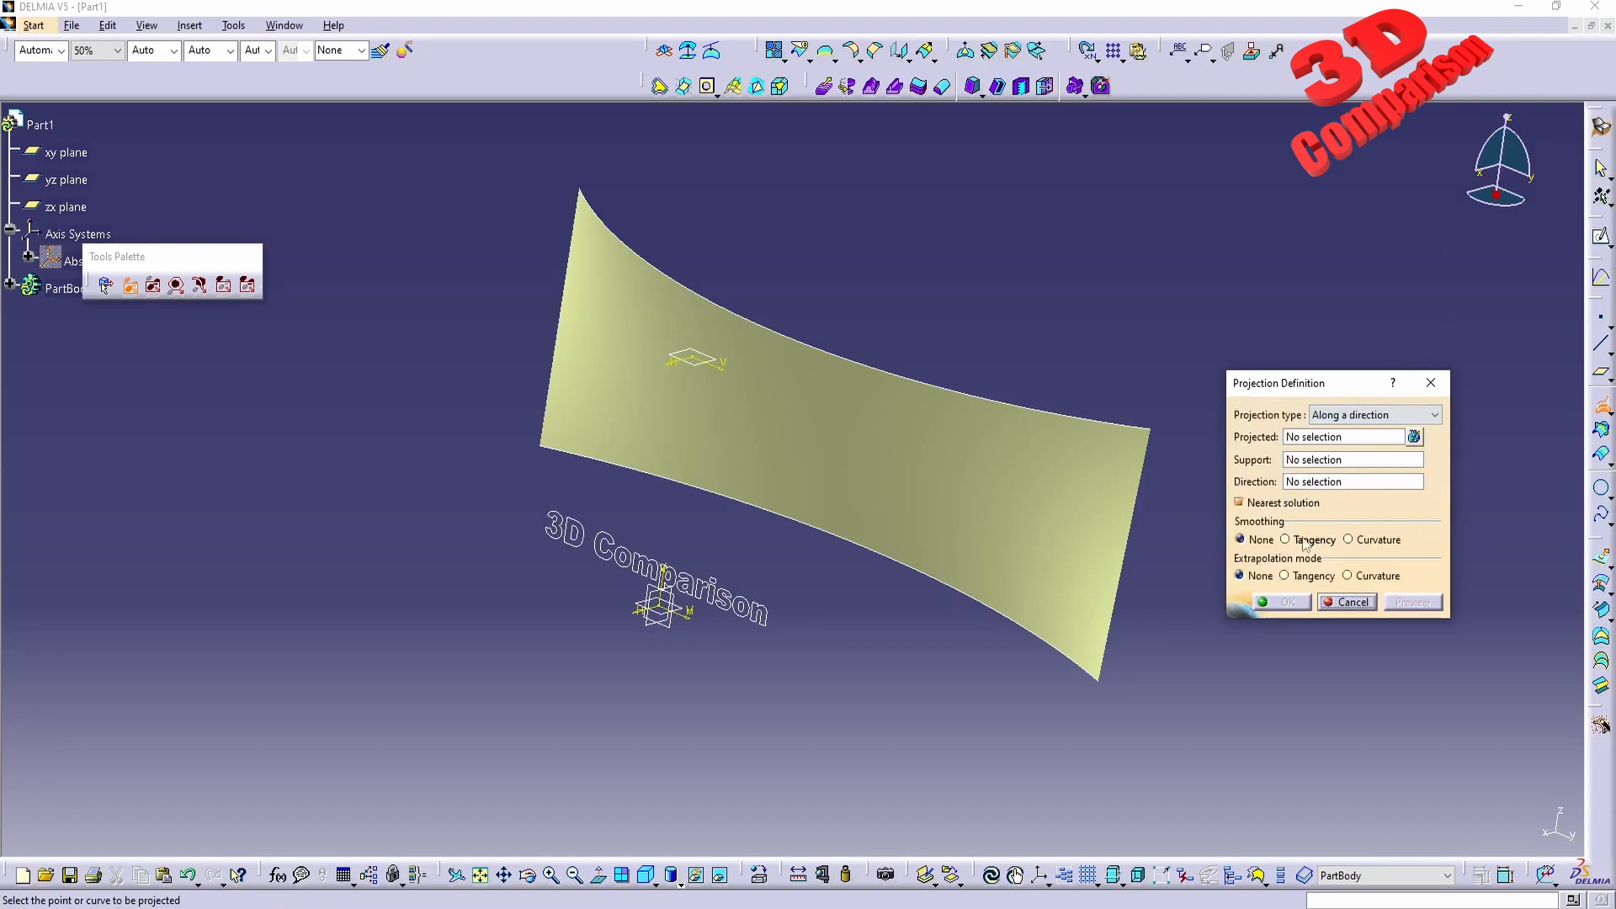
click(1349, 435)
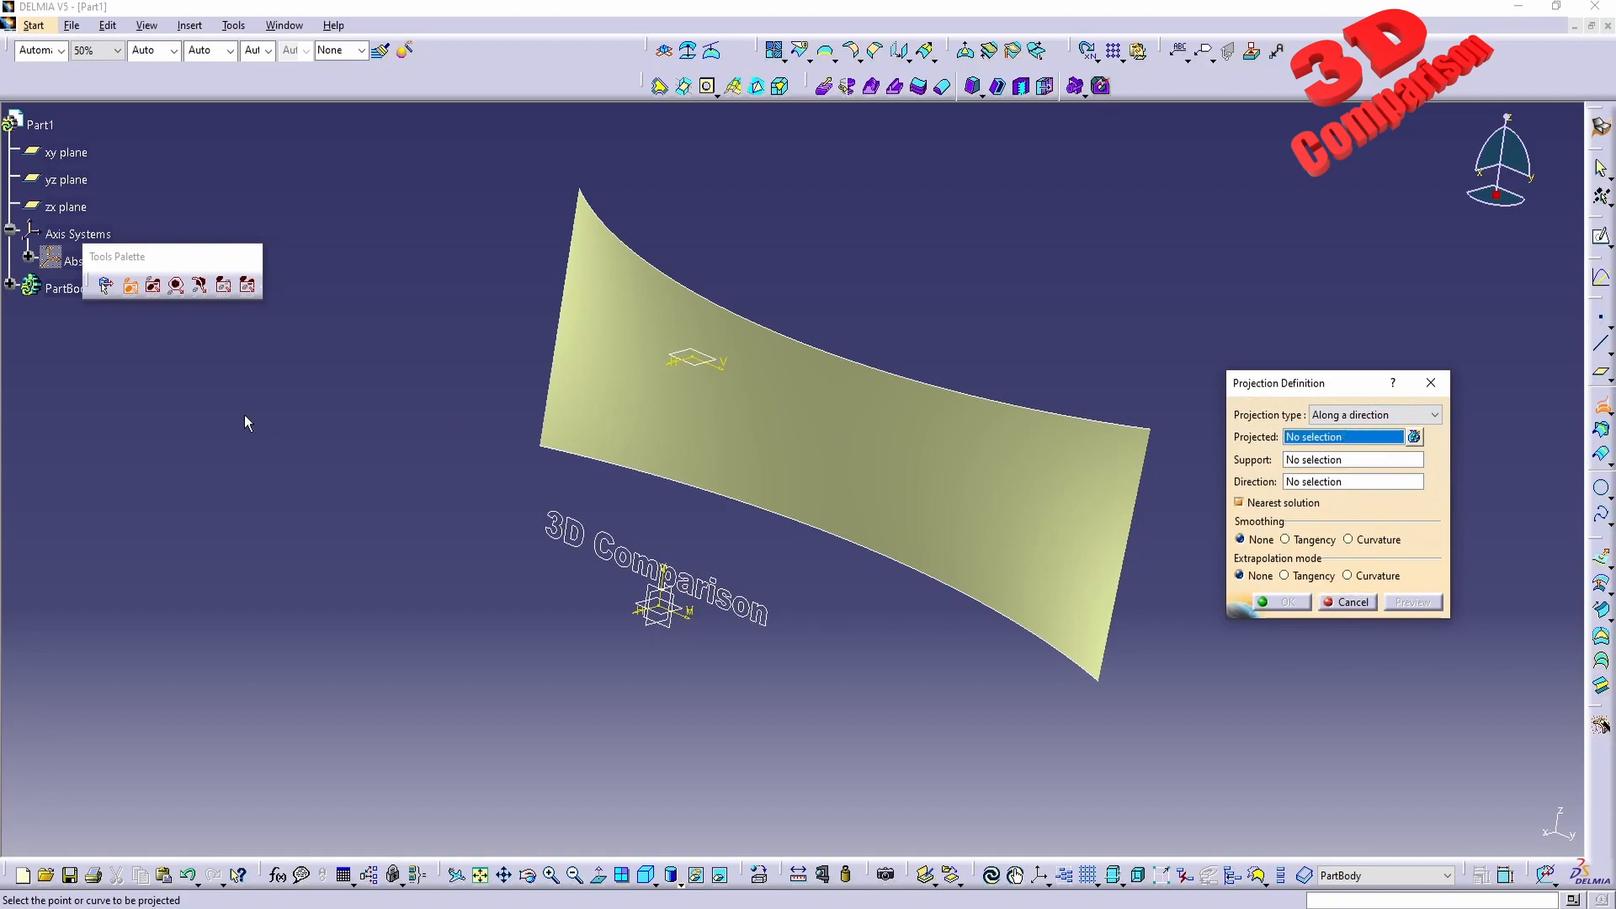
drag(185, 256, 348, 111)
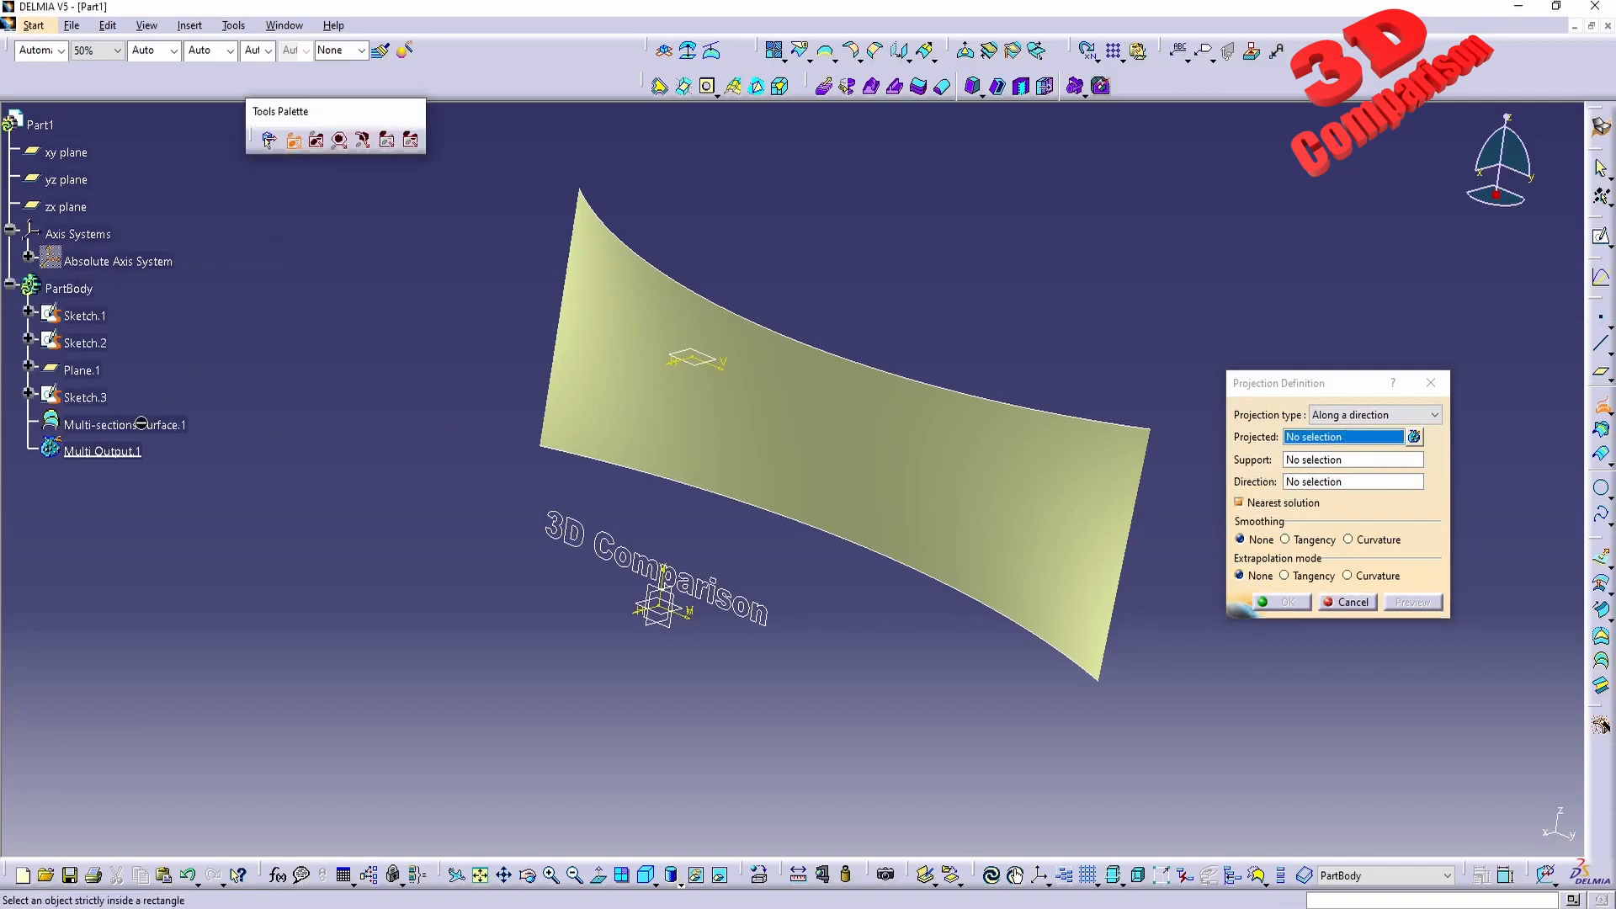
click(82, 314)
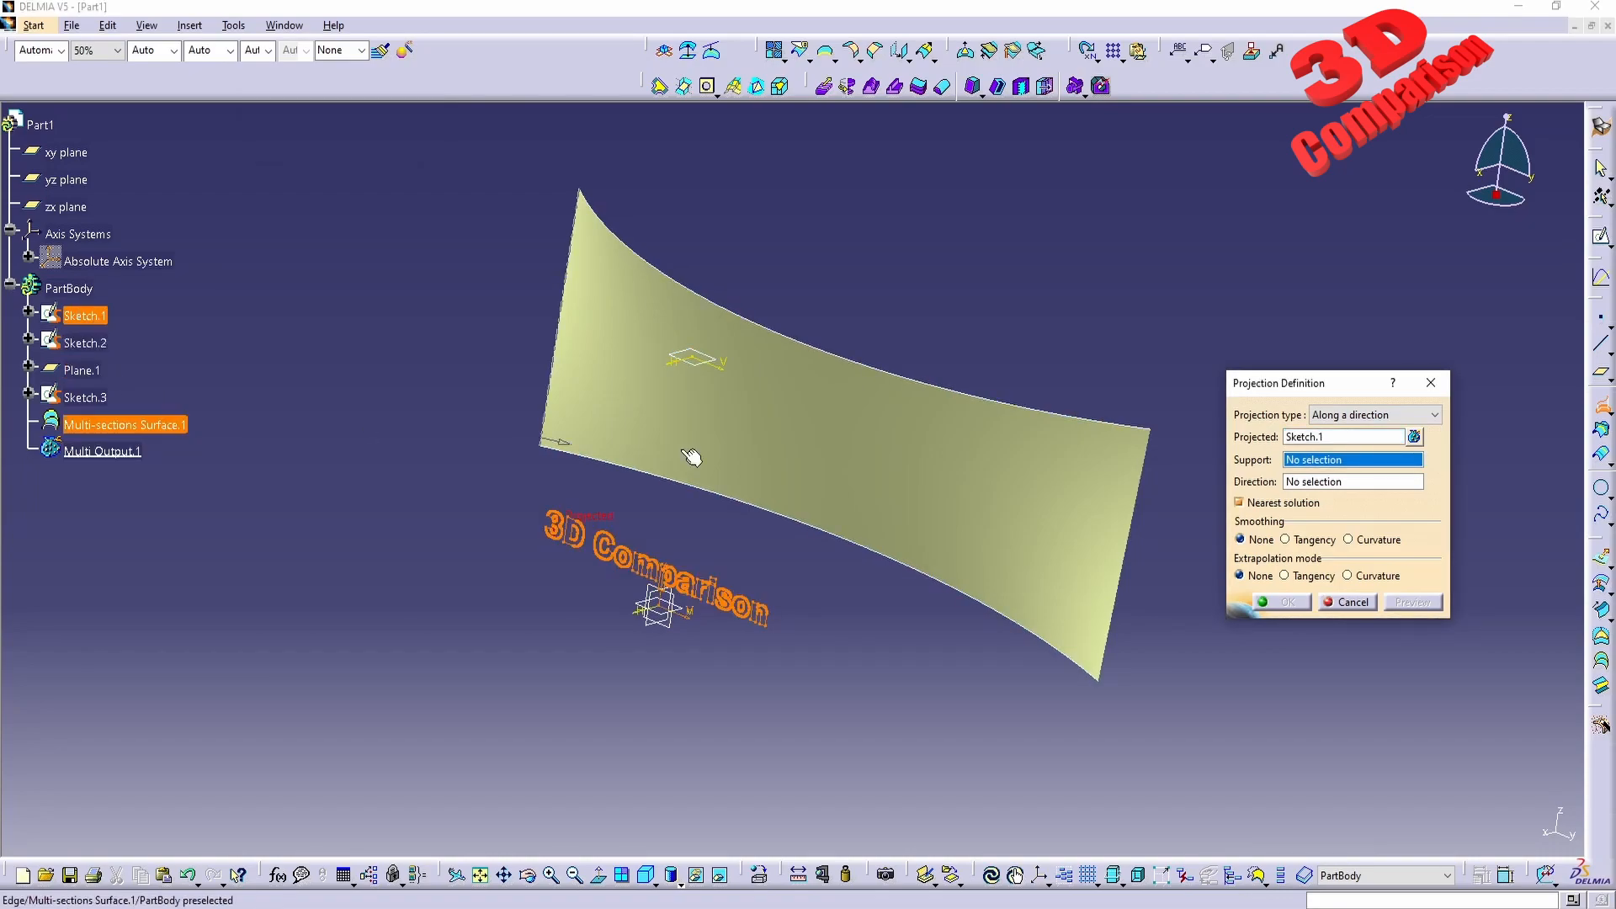
click(923, 486)
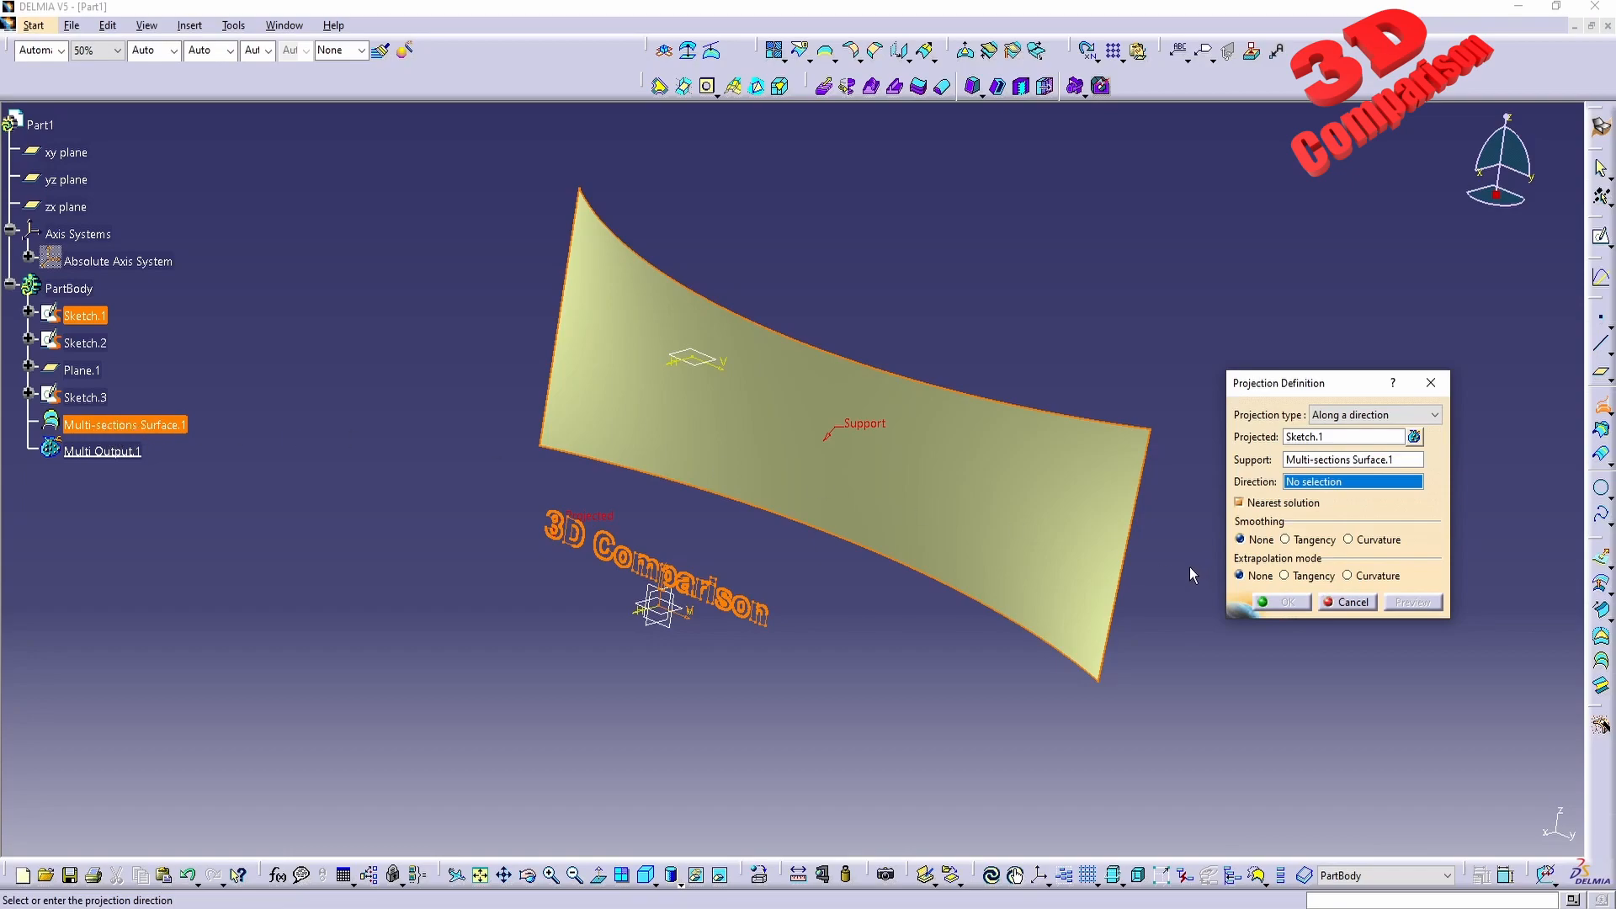
right_click(1338, 489)
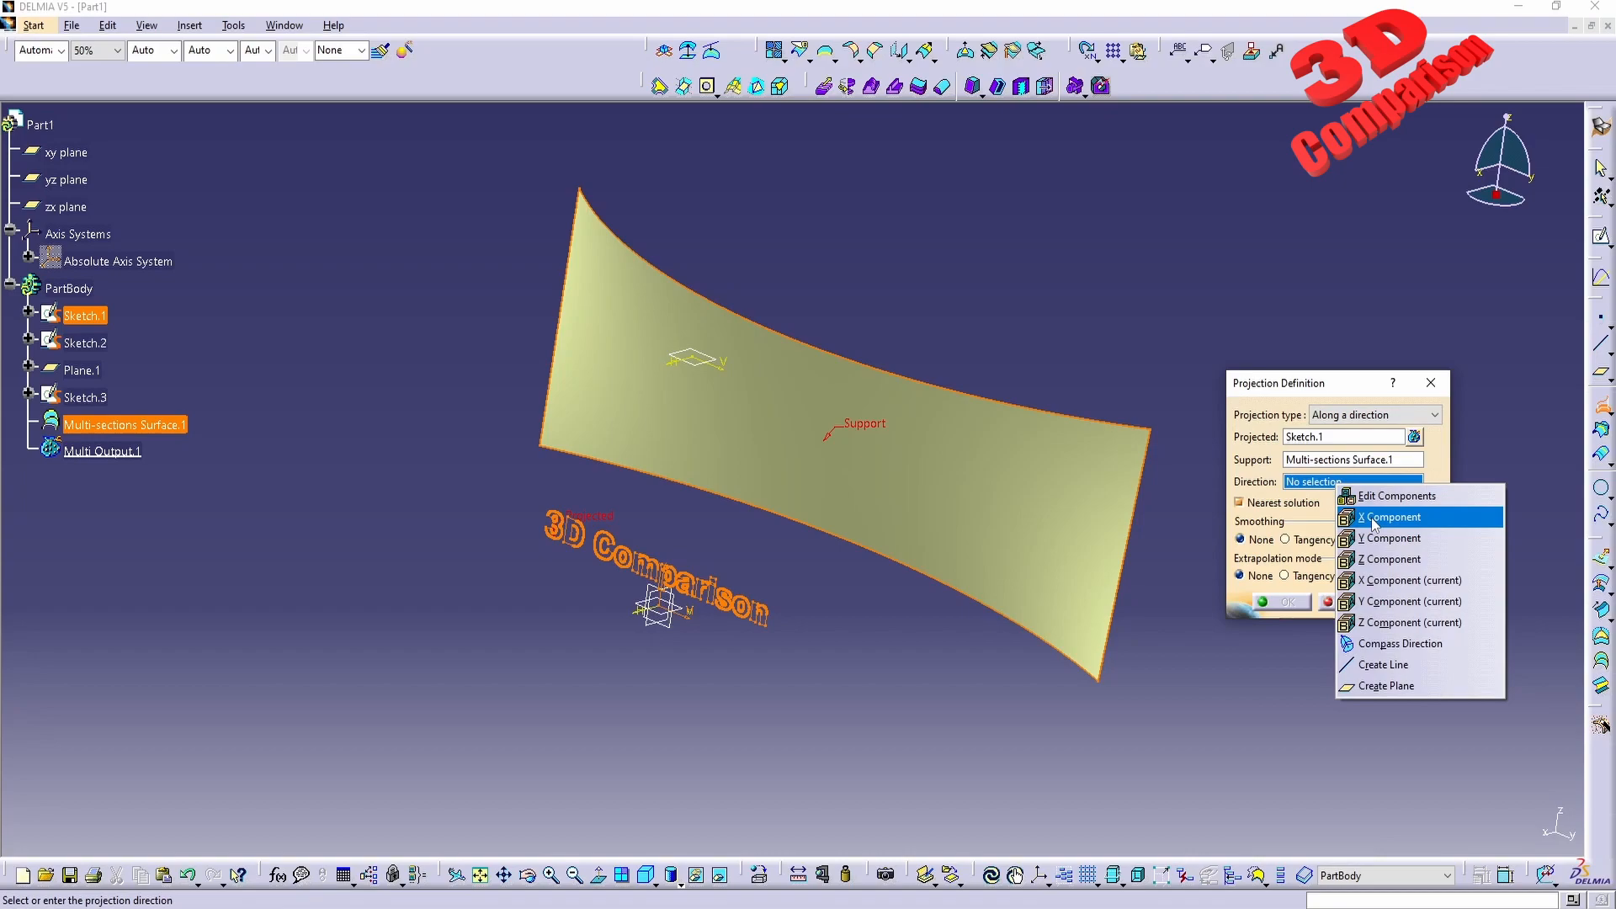
click(1373, 519)
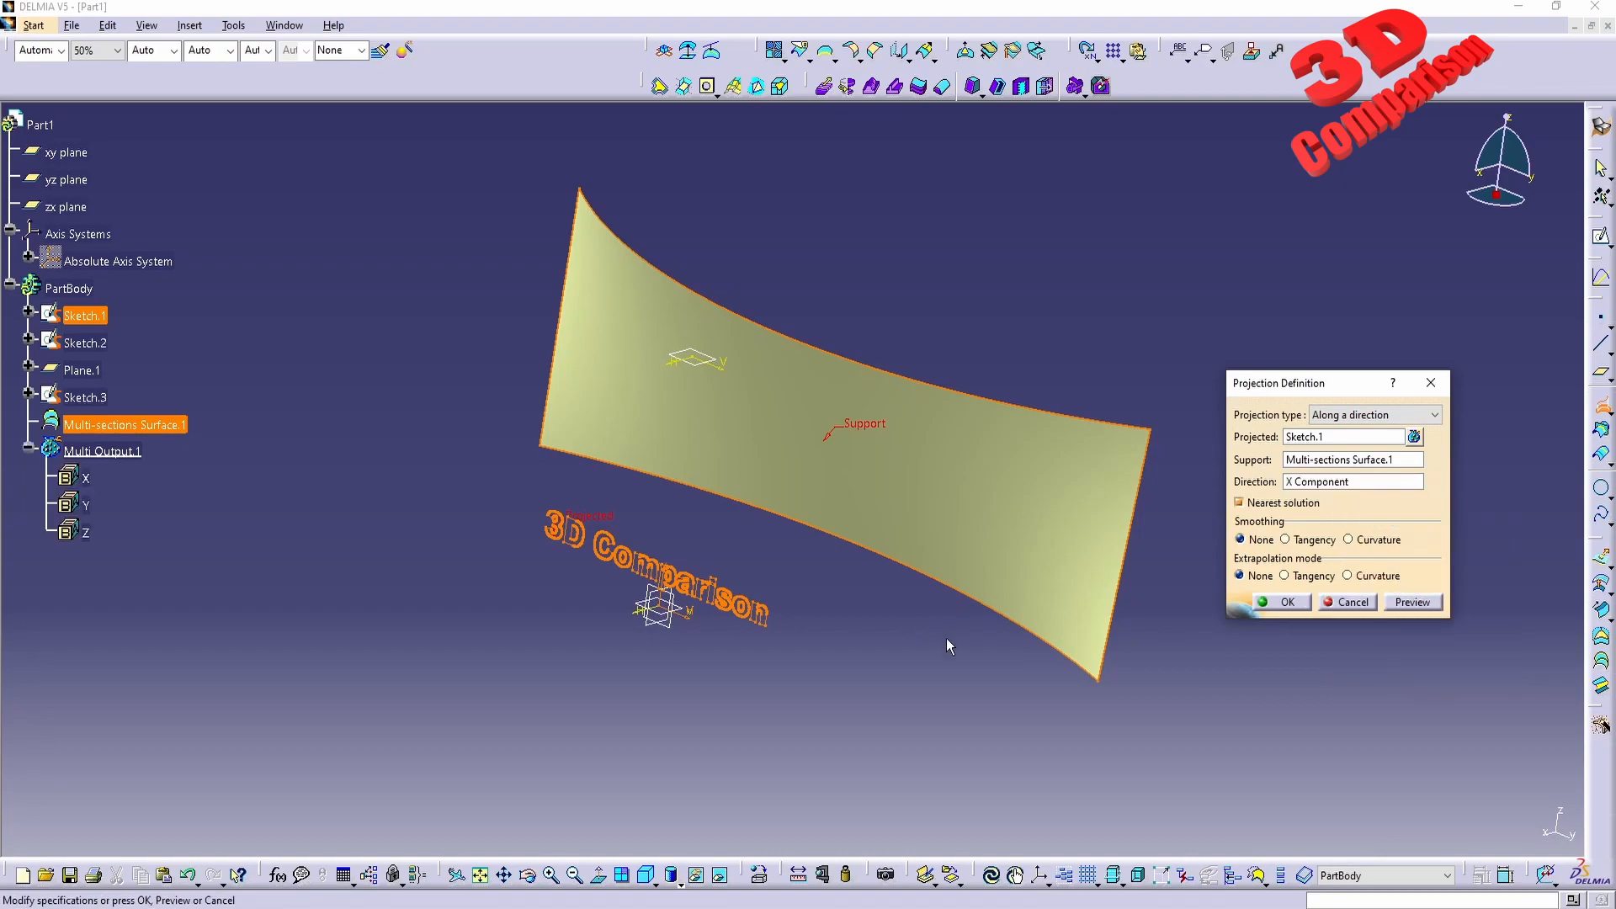
- Turn off Nearest solution, set the smoothing to Tangency, and preview and inspect the projected letters on the surface
click(1284, 504)
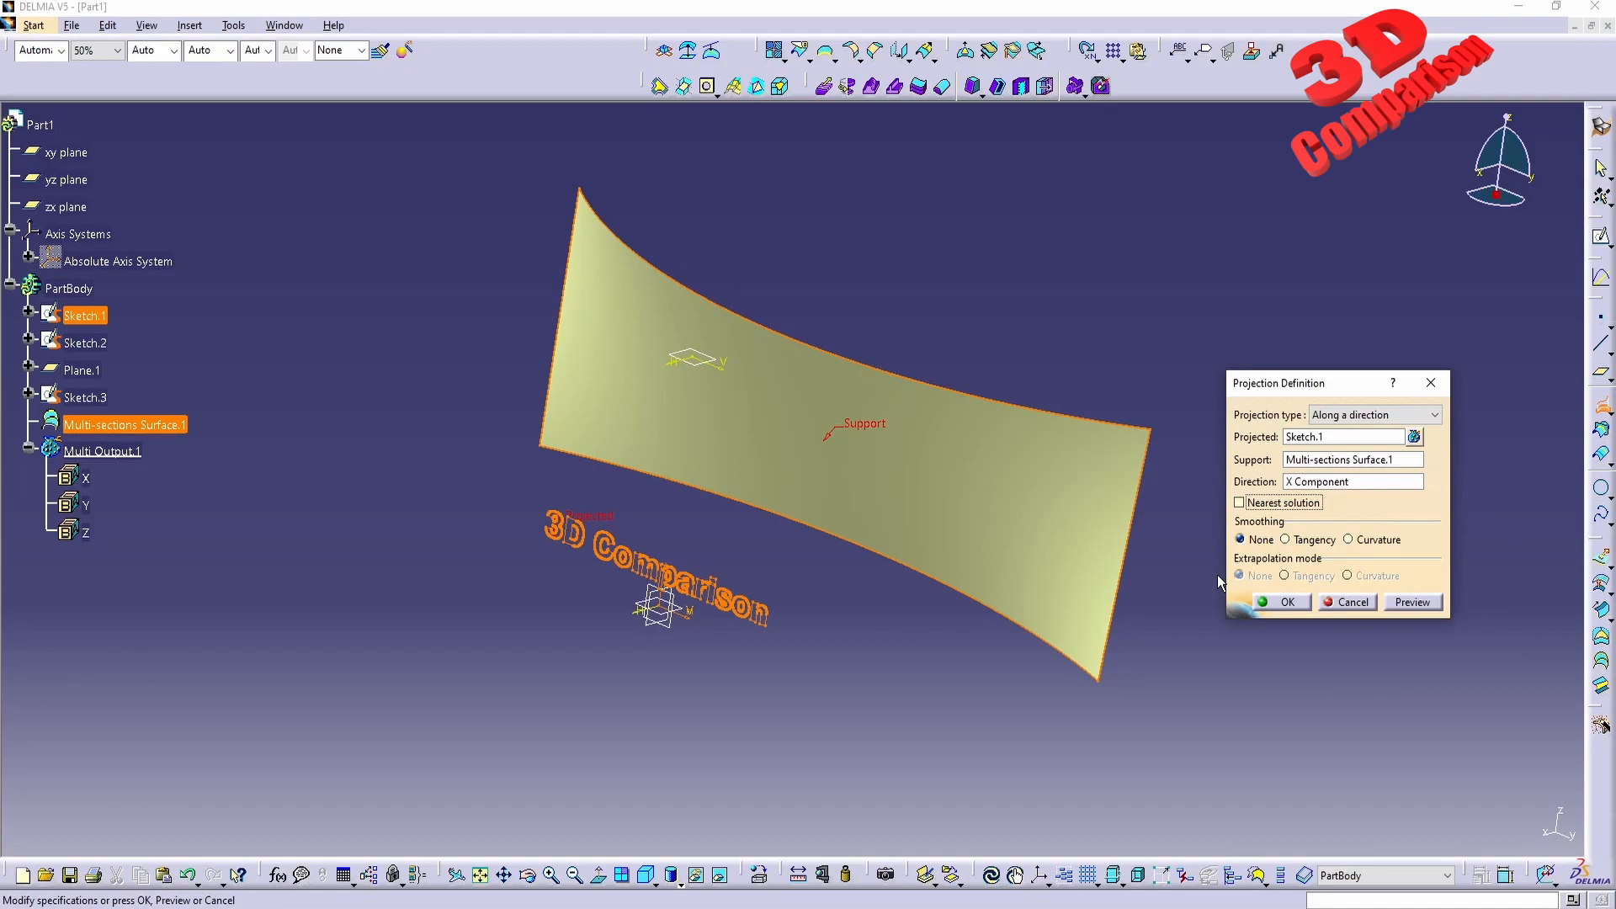
click(1301, 543)
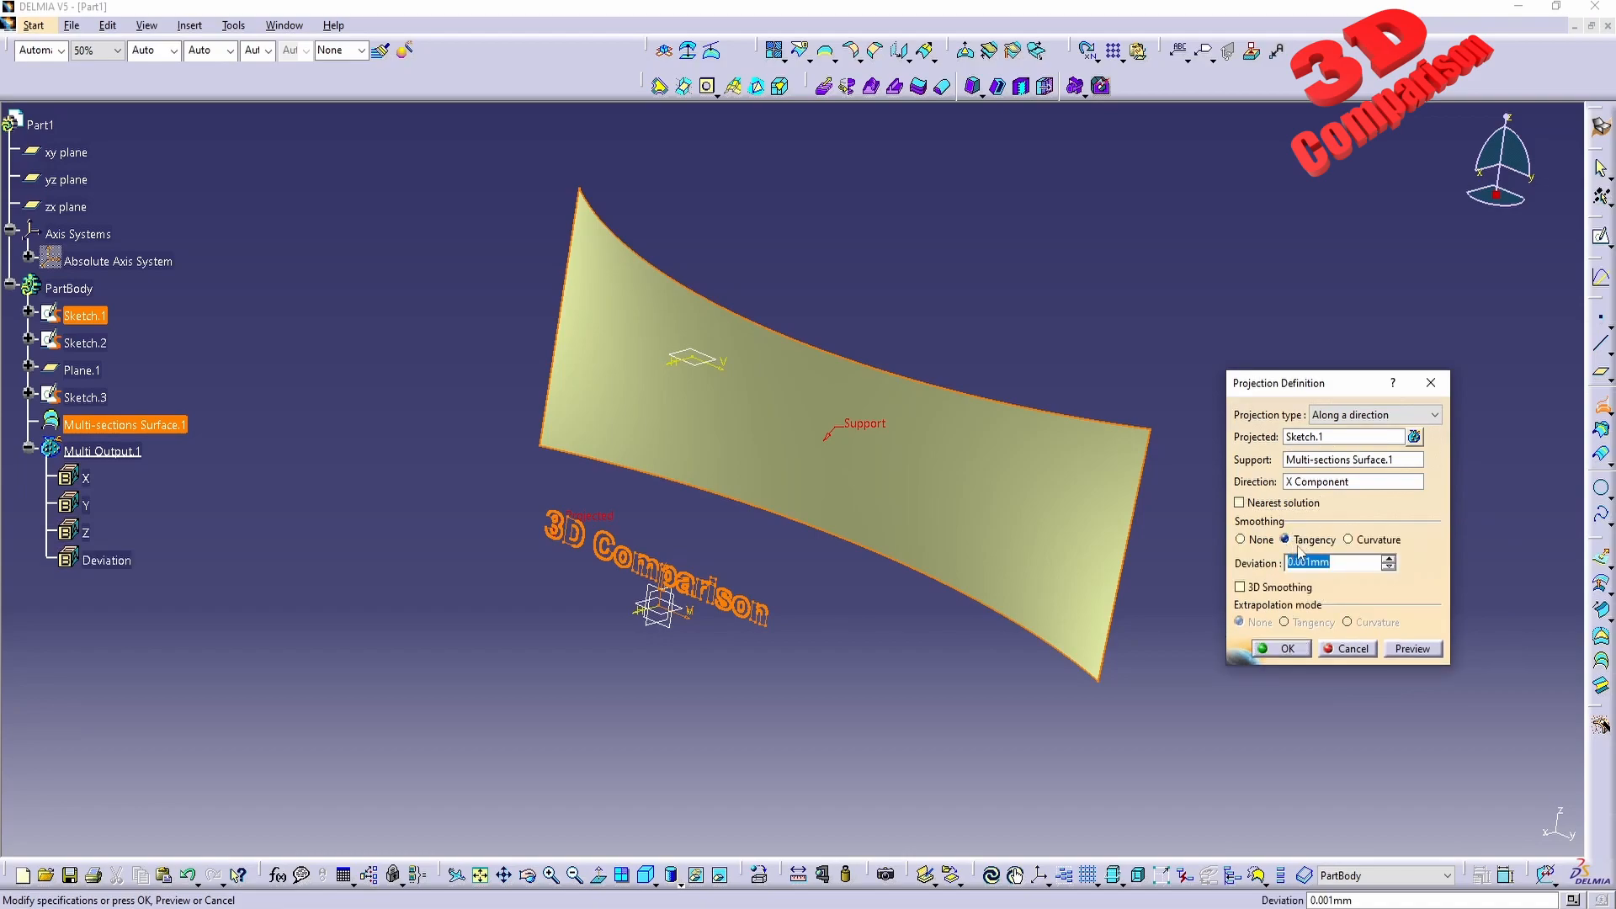
click(1420, 653)
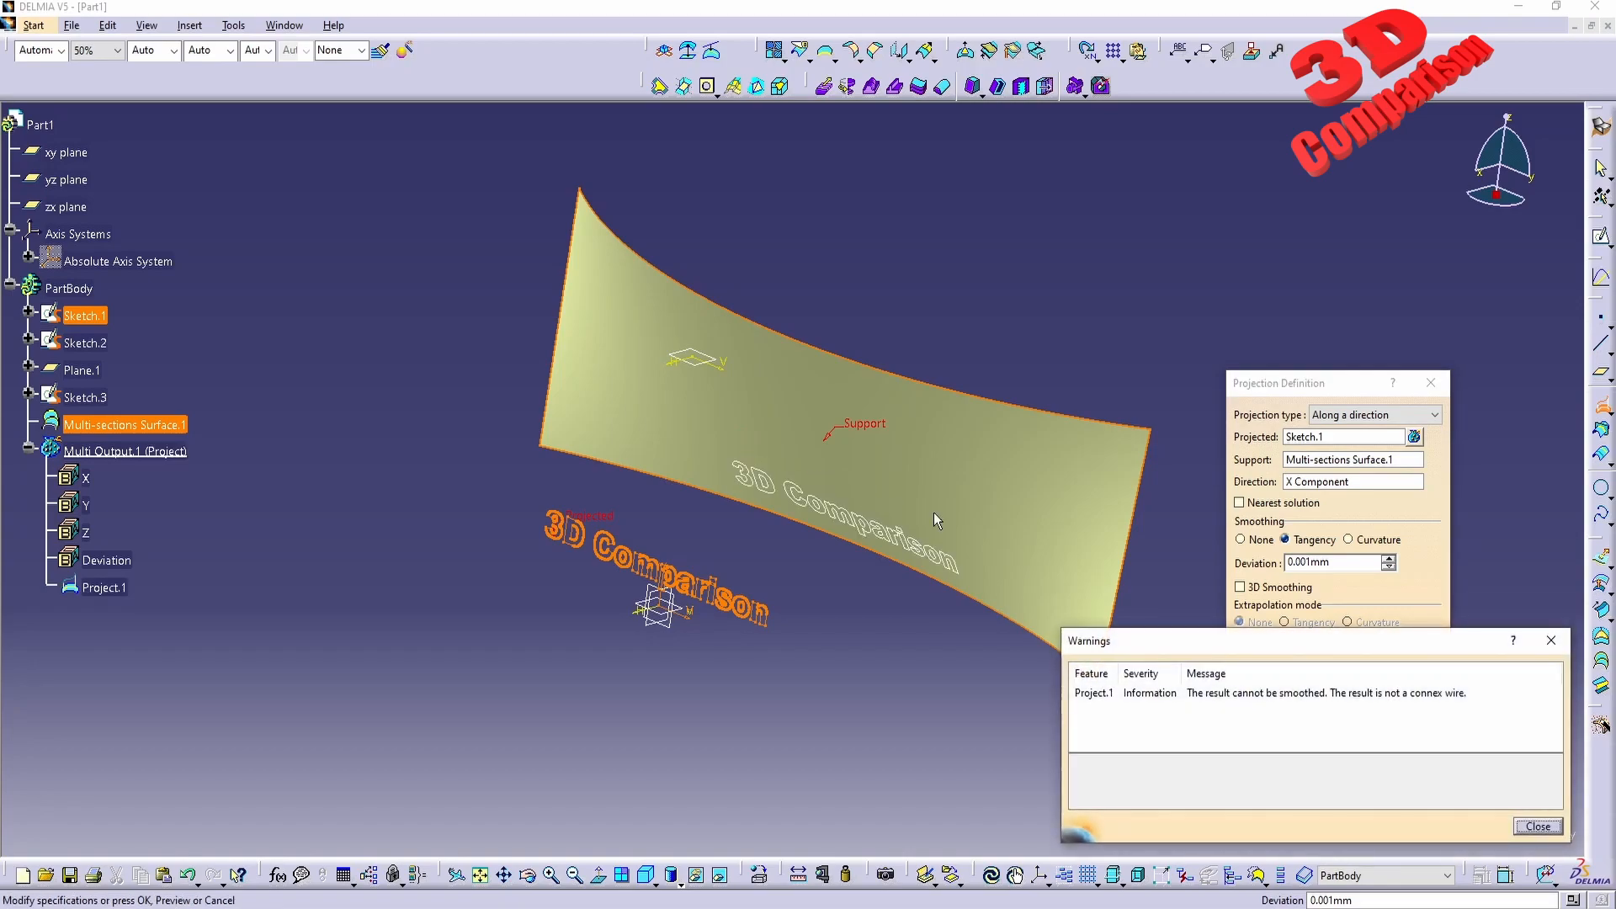
drag(1252, 653, 313, 651)
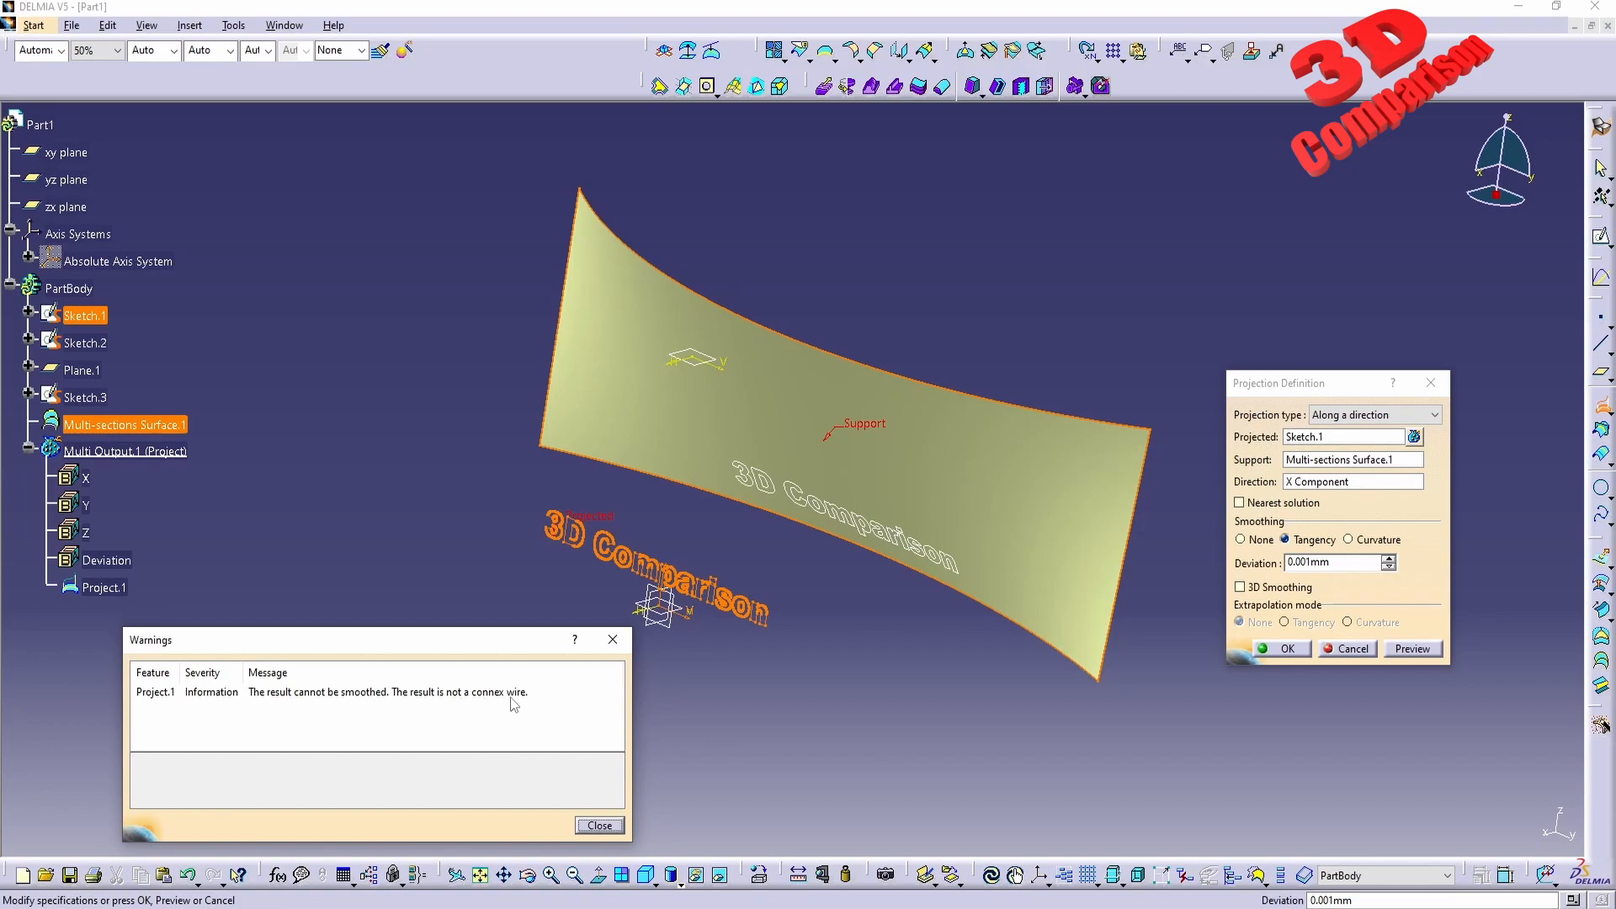
middle_drag(808, 643, 792, 370)
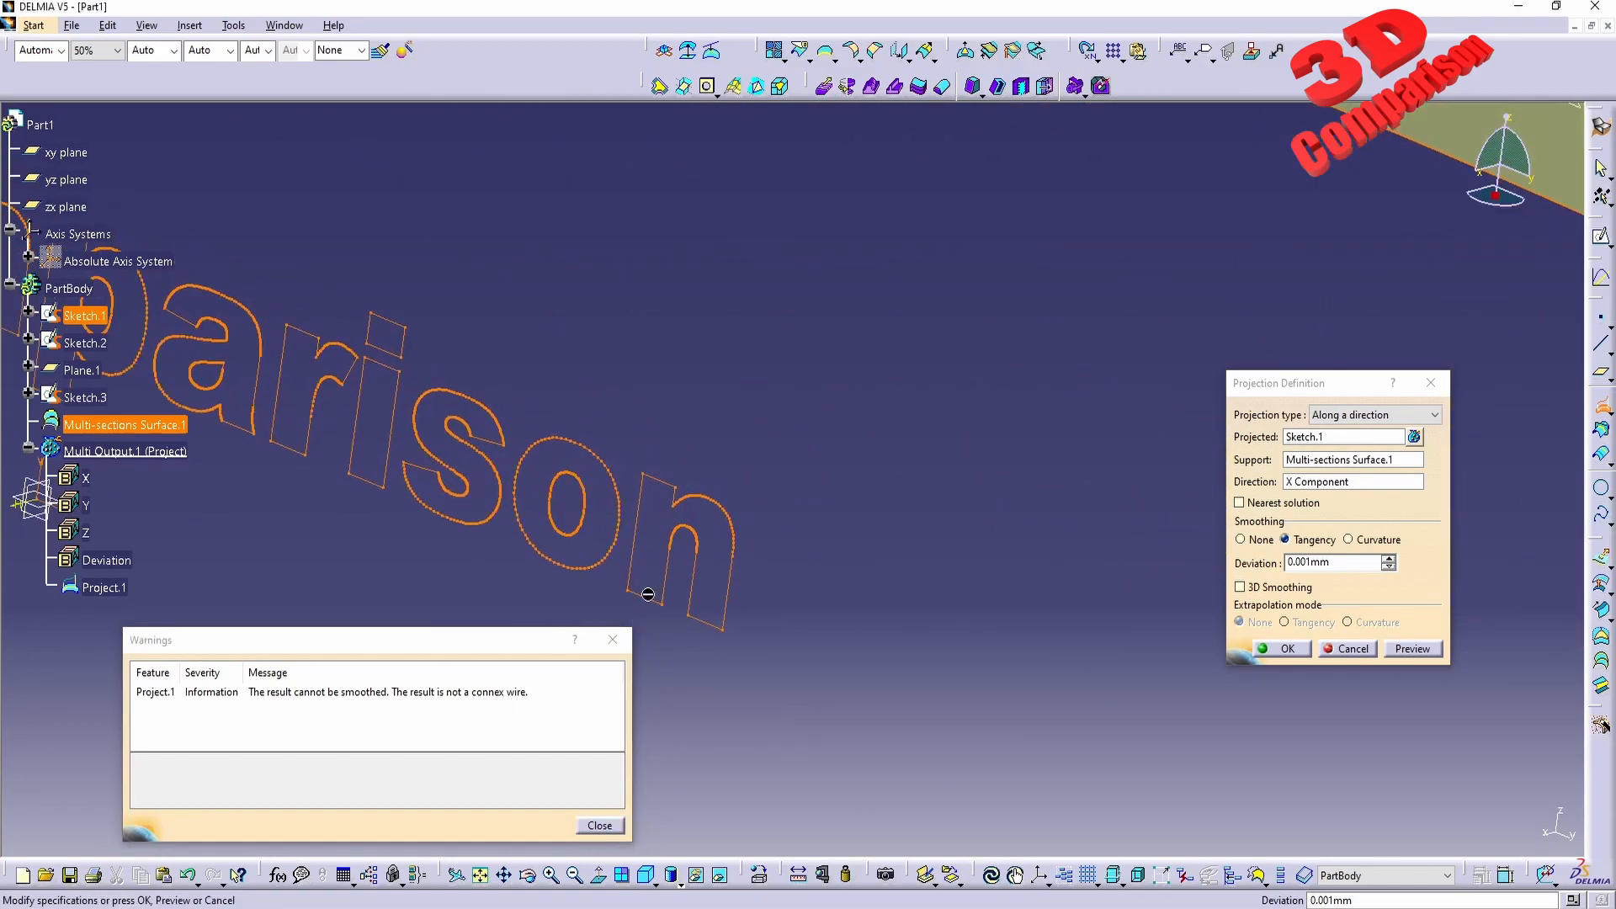
middle_drag(421, 474, 817, 732)
click(601, 827)
middle_drag(949, 509, 848, 318)
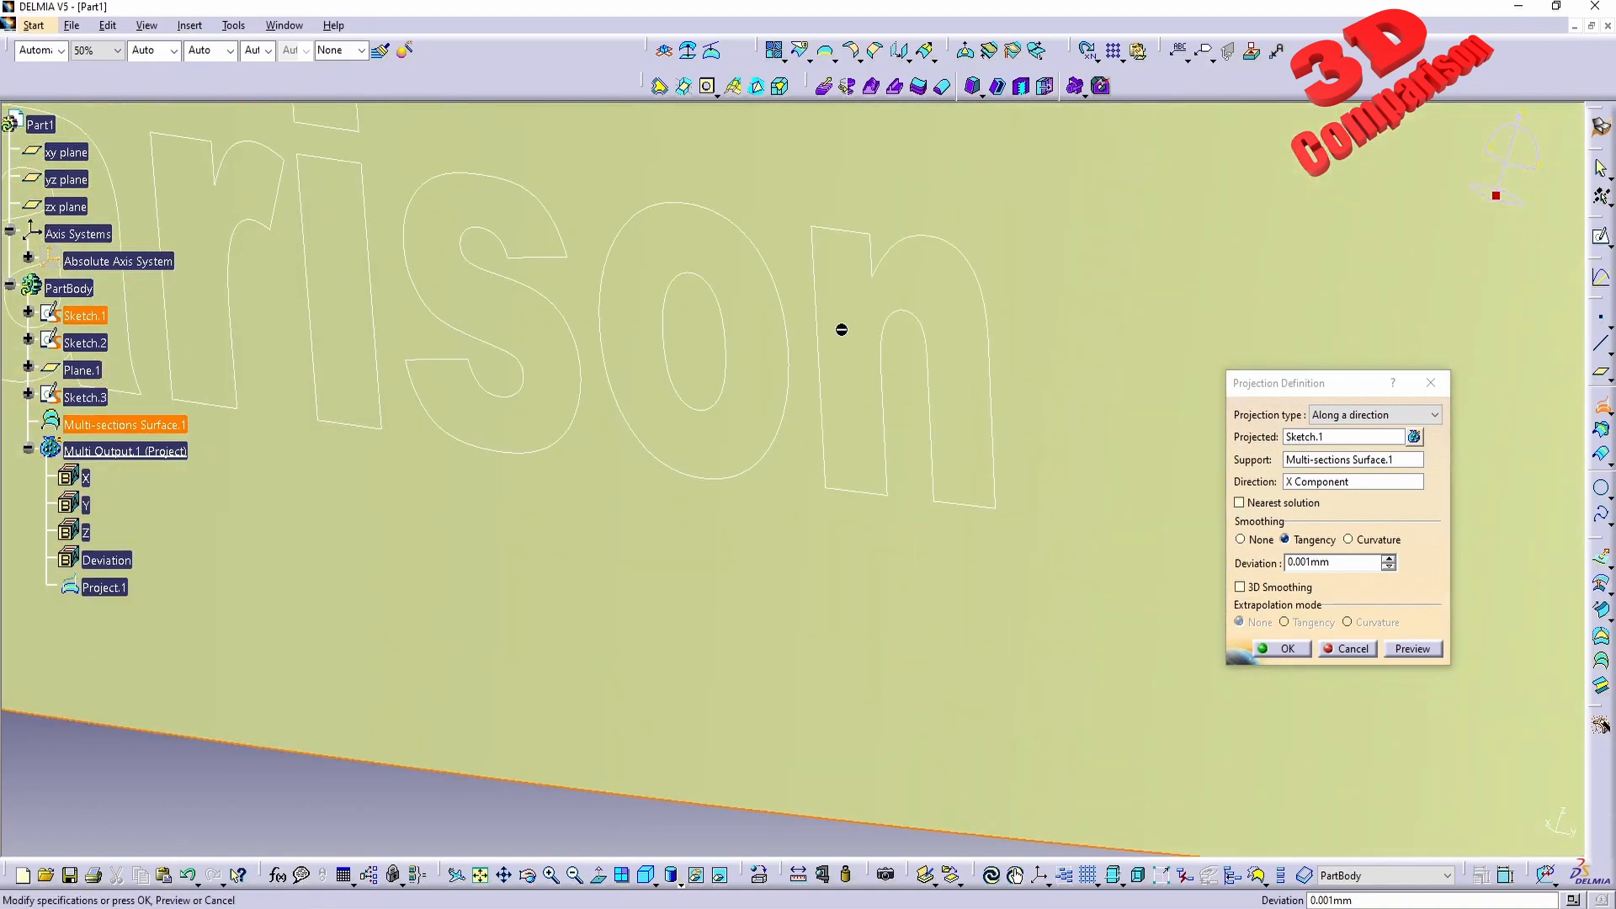
middle_drag(960, 396, 619, 603)
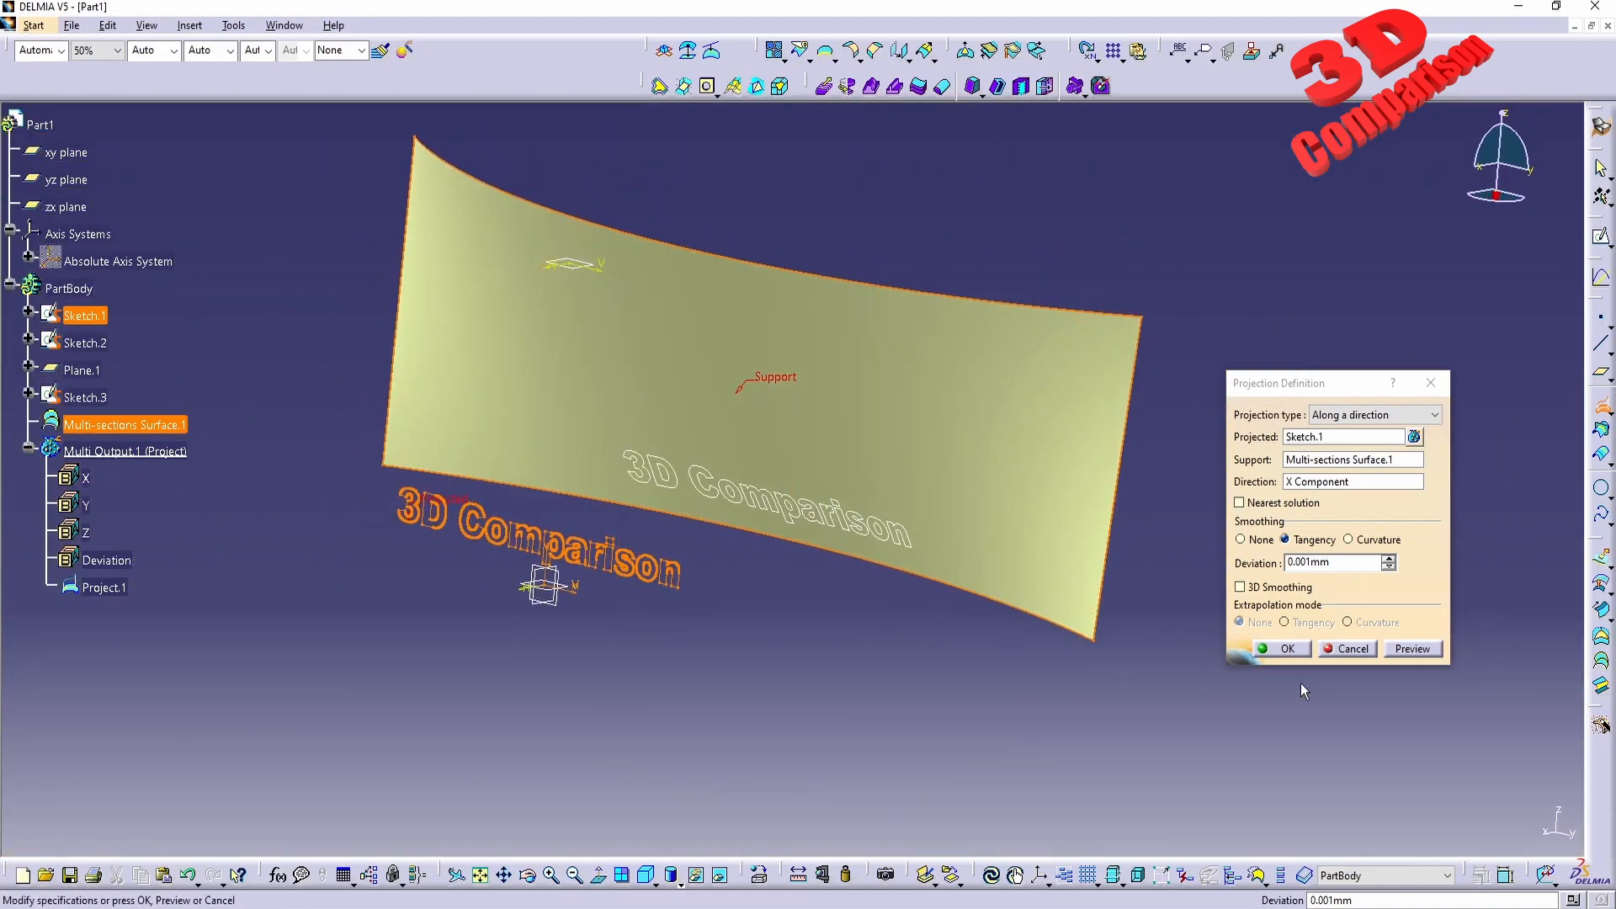
- Accept the text projection and keep all the sub-elements
click(1286, 649)
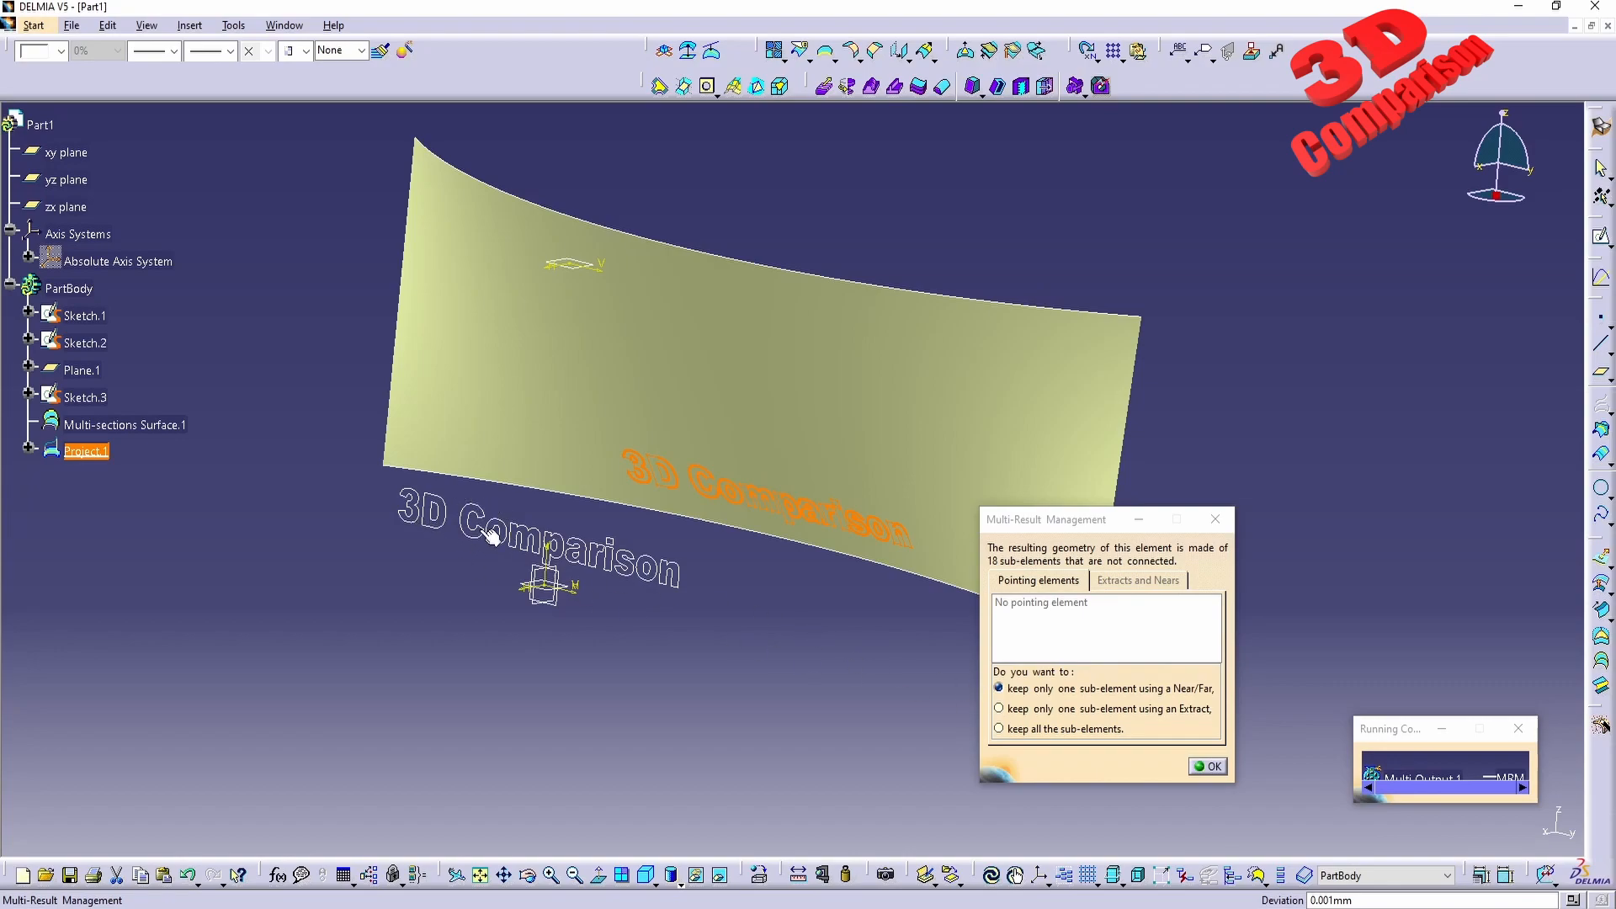
click(1051, 729)
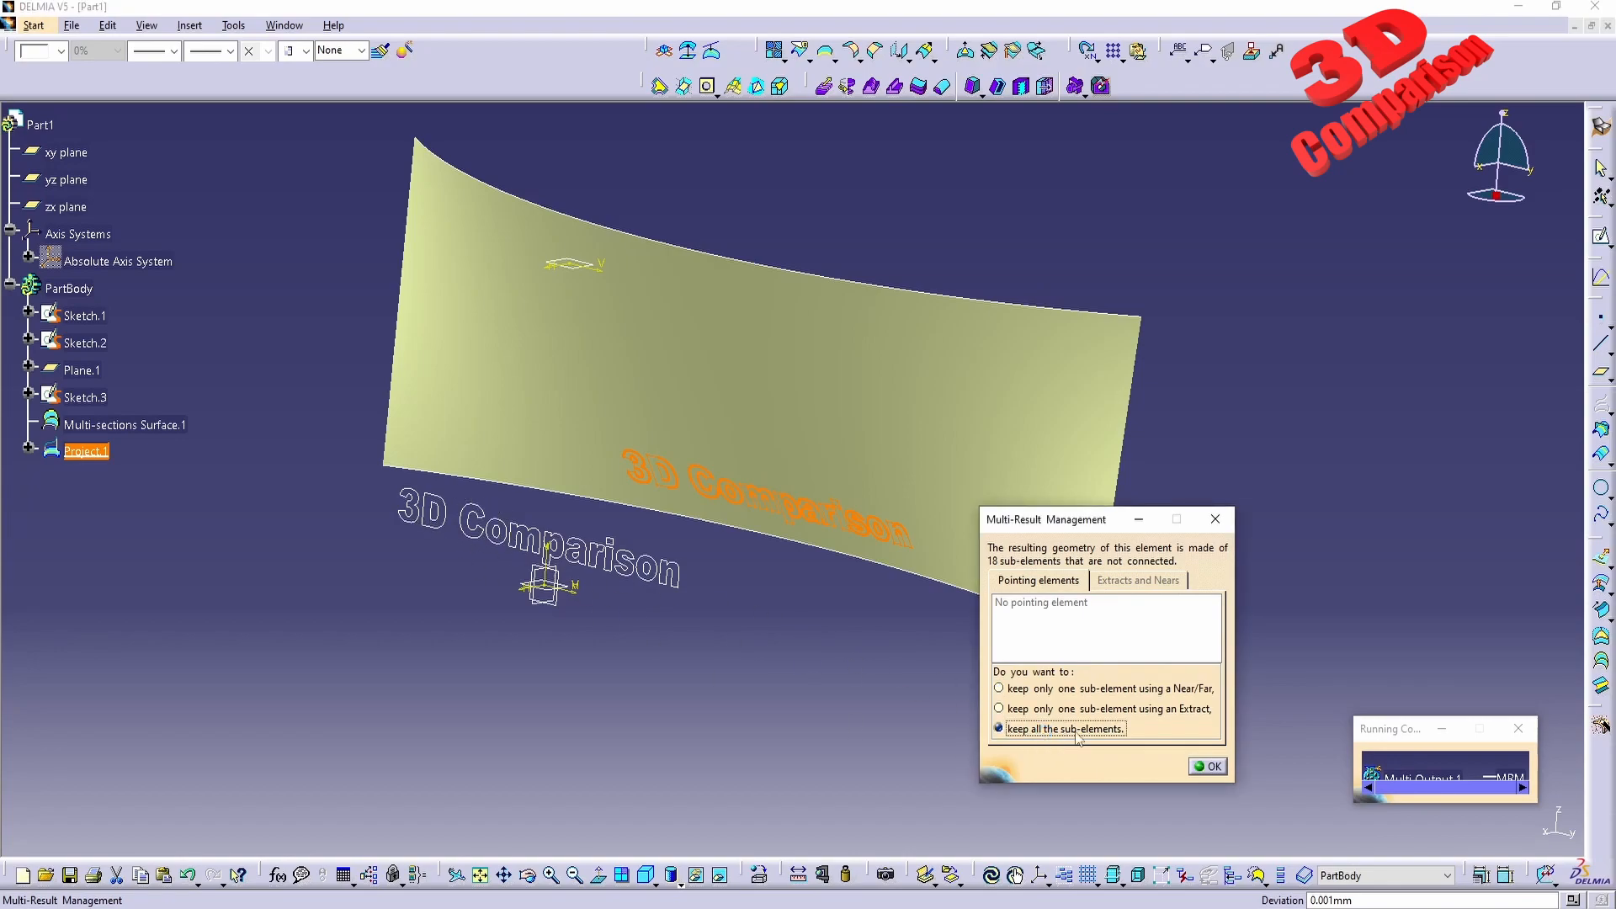
click(1210, 766)
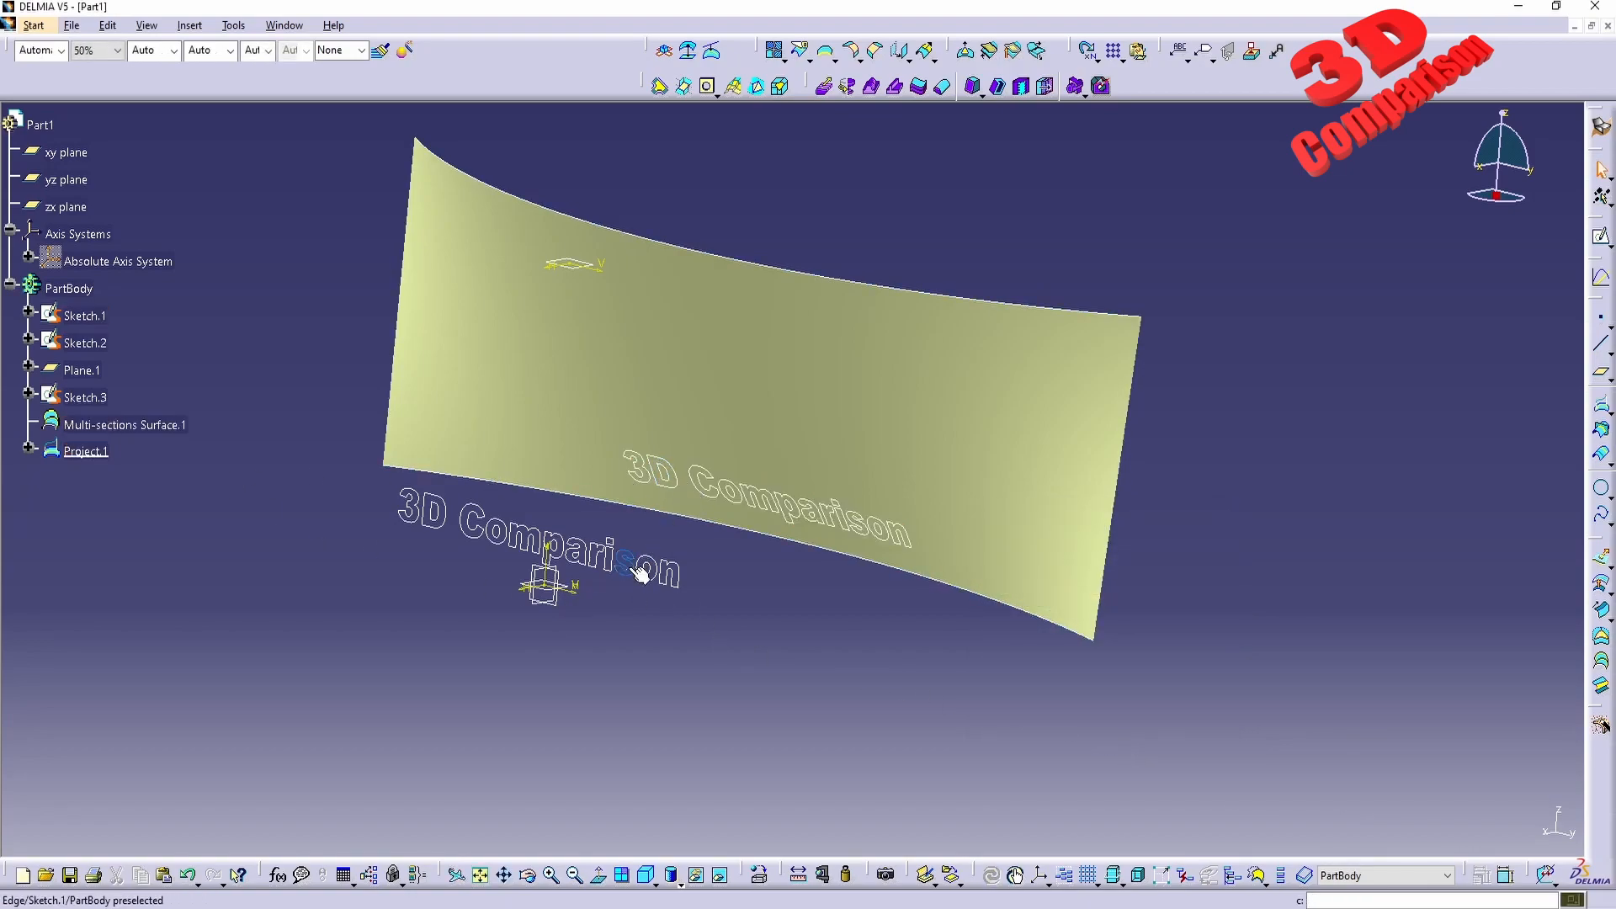
- Edit Sketch.1, move all the text outlines upward so their projection sits nearer the middle of the surface, and exit the sketch
double_click(84, 316)
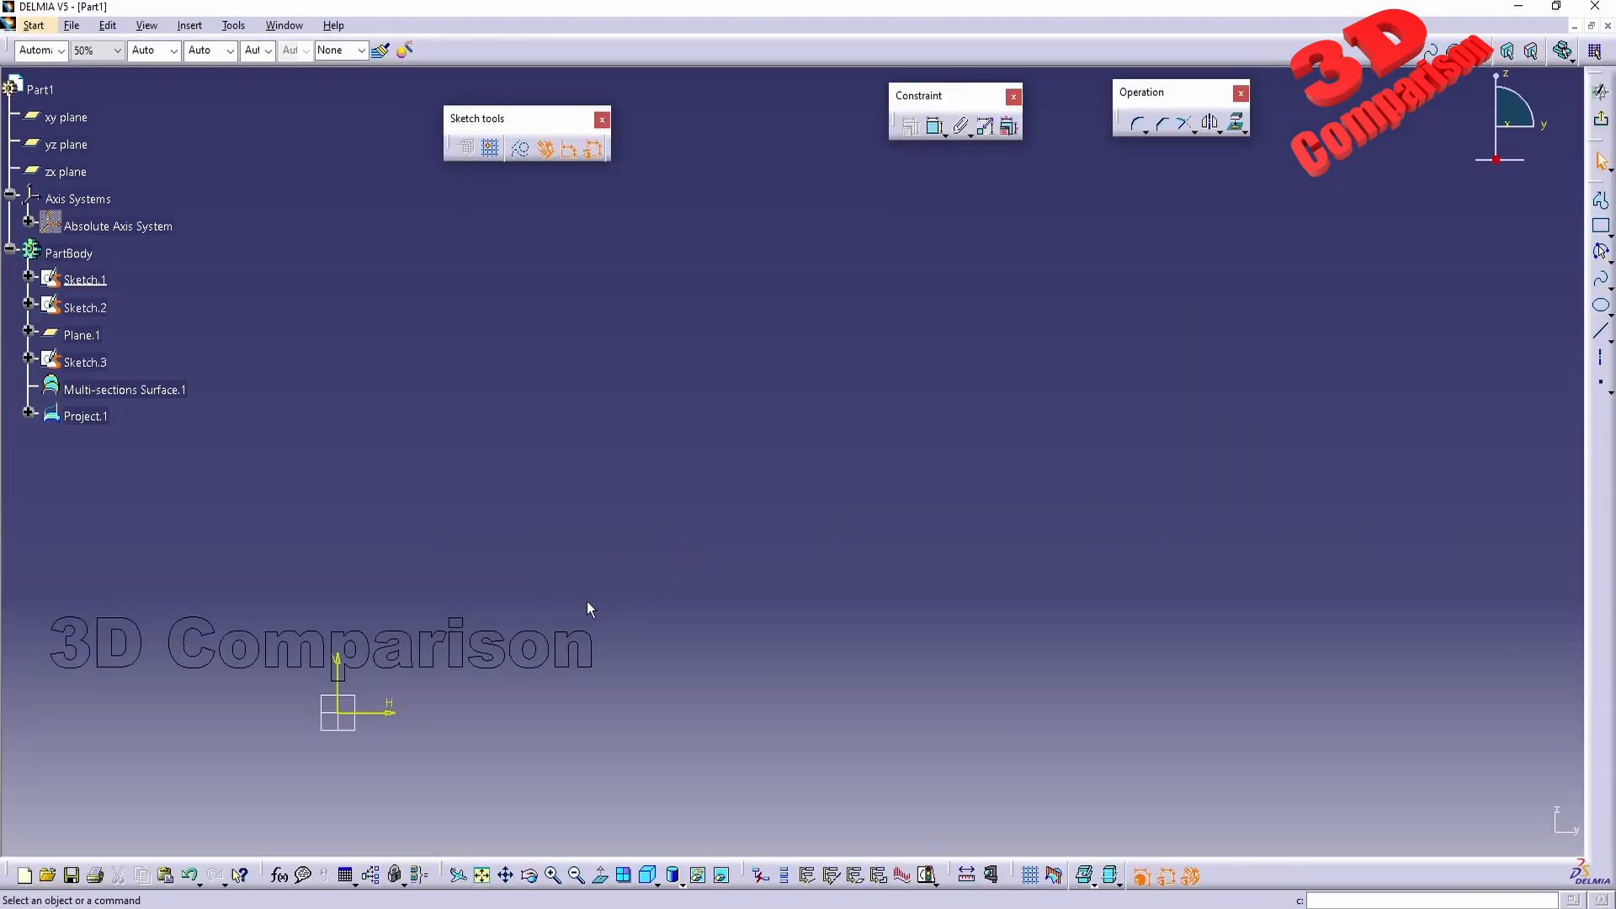
drag(263, 444, 1054, 646)
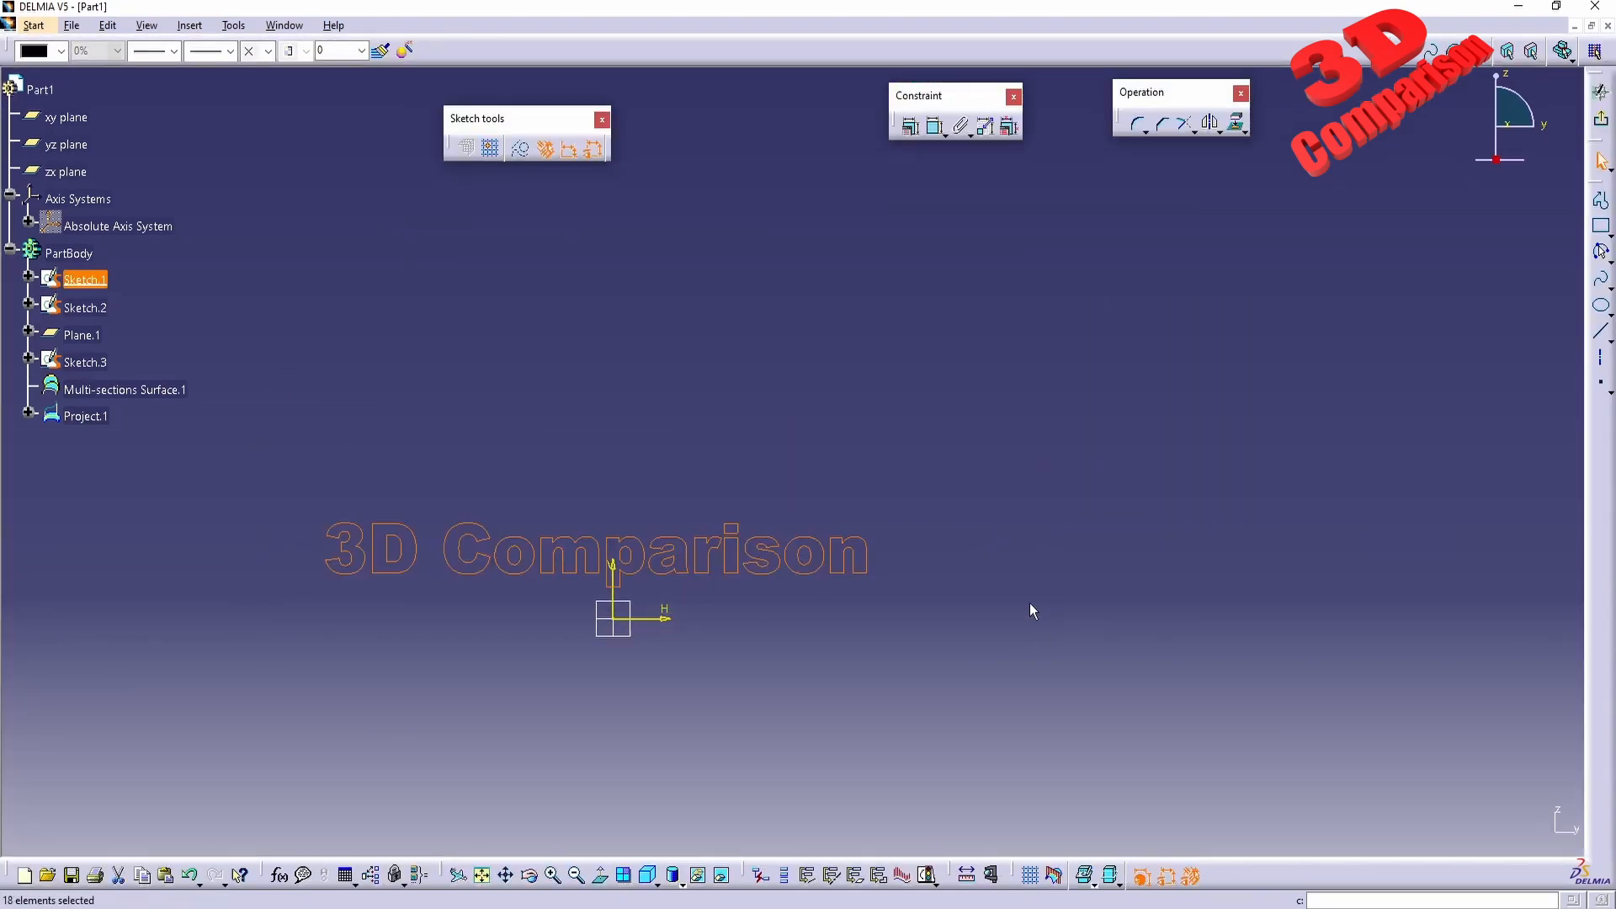
drag(654, 546, 638, 399)
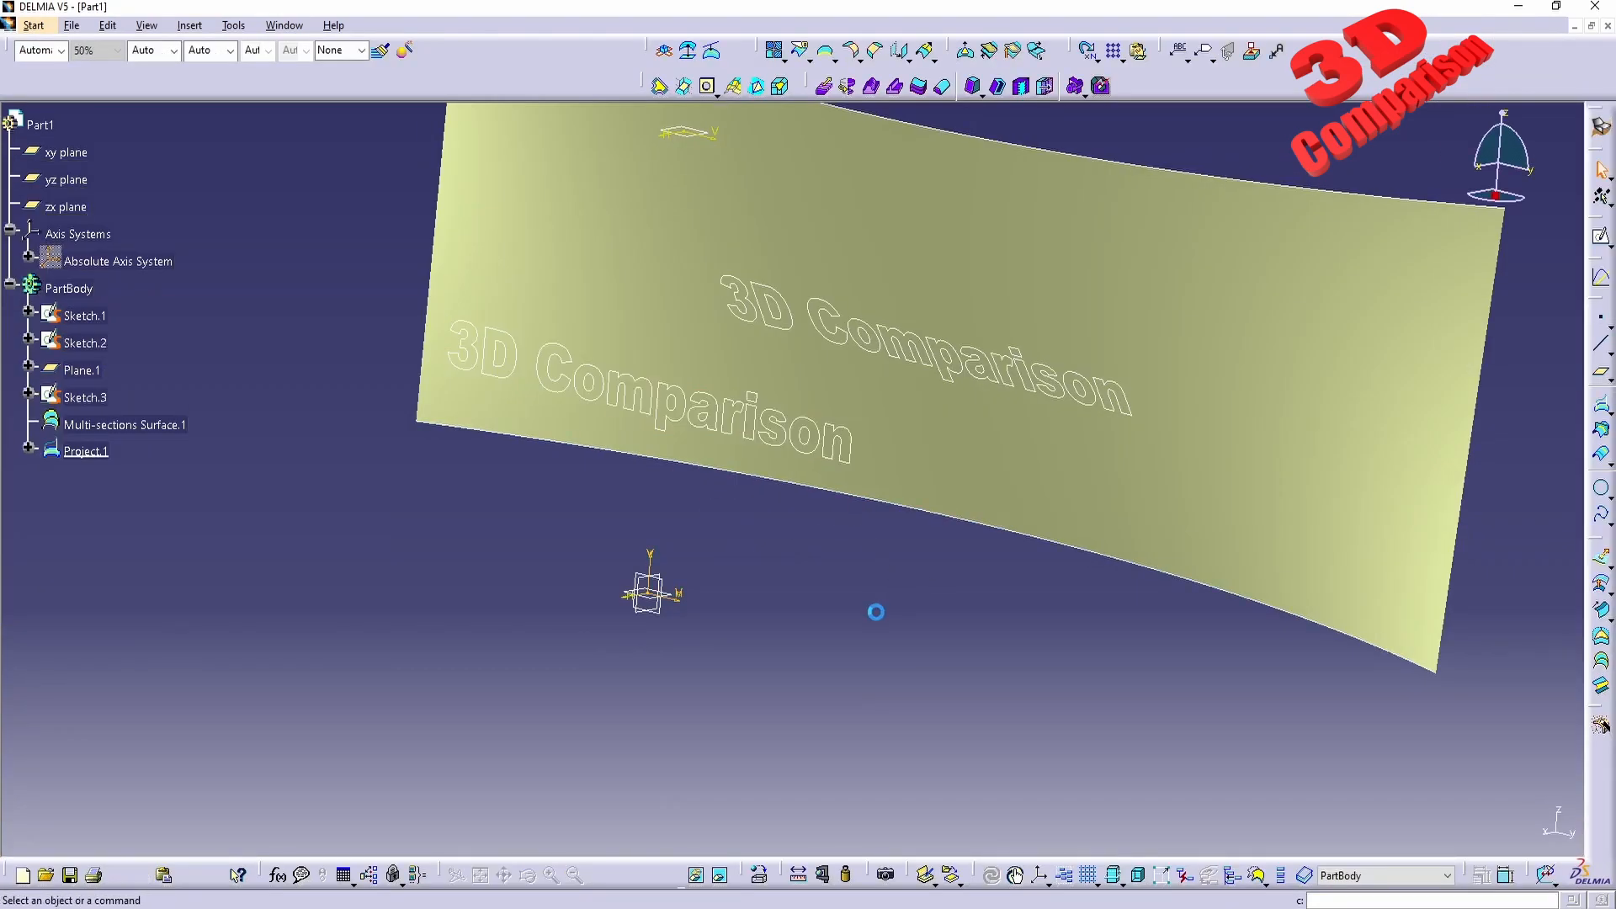
middle_drag(876, 612, 932, 471)
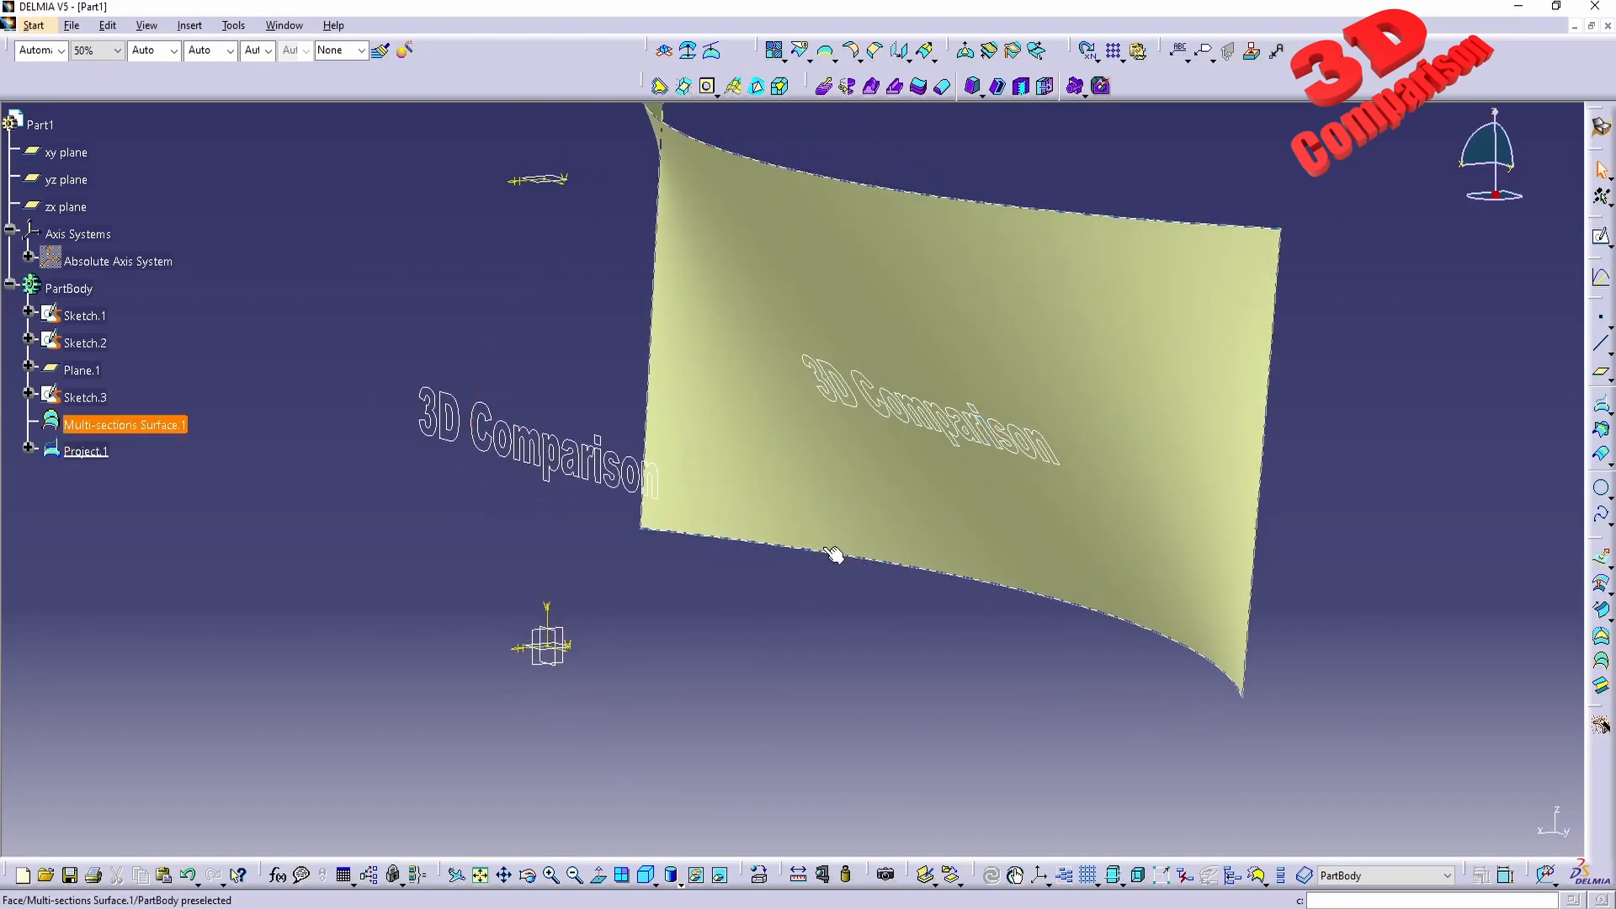
- Extrude the projected text outlines Project.1 by 3 mm along the X Component, keeping all the sub-elements
middle_drag(833, 553, 780, 513)
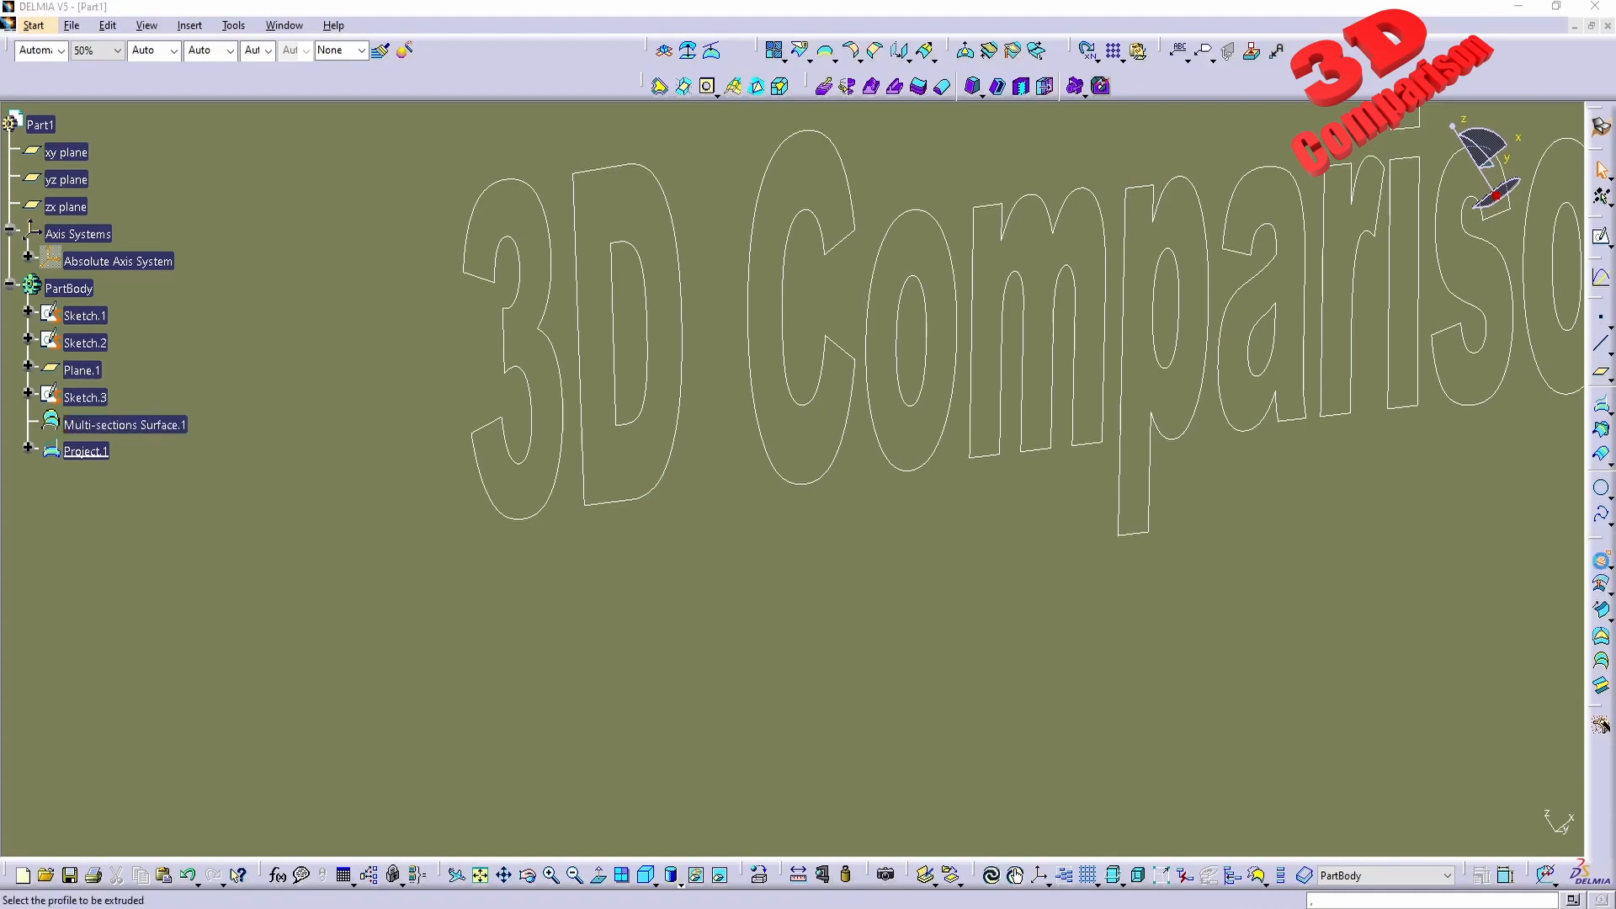
click(1601, 558)
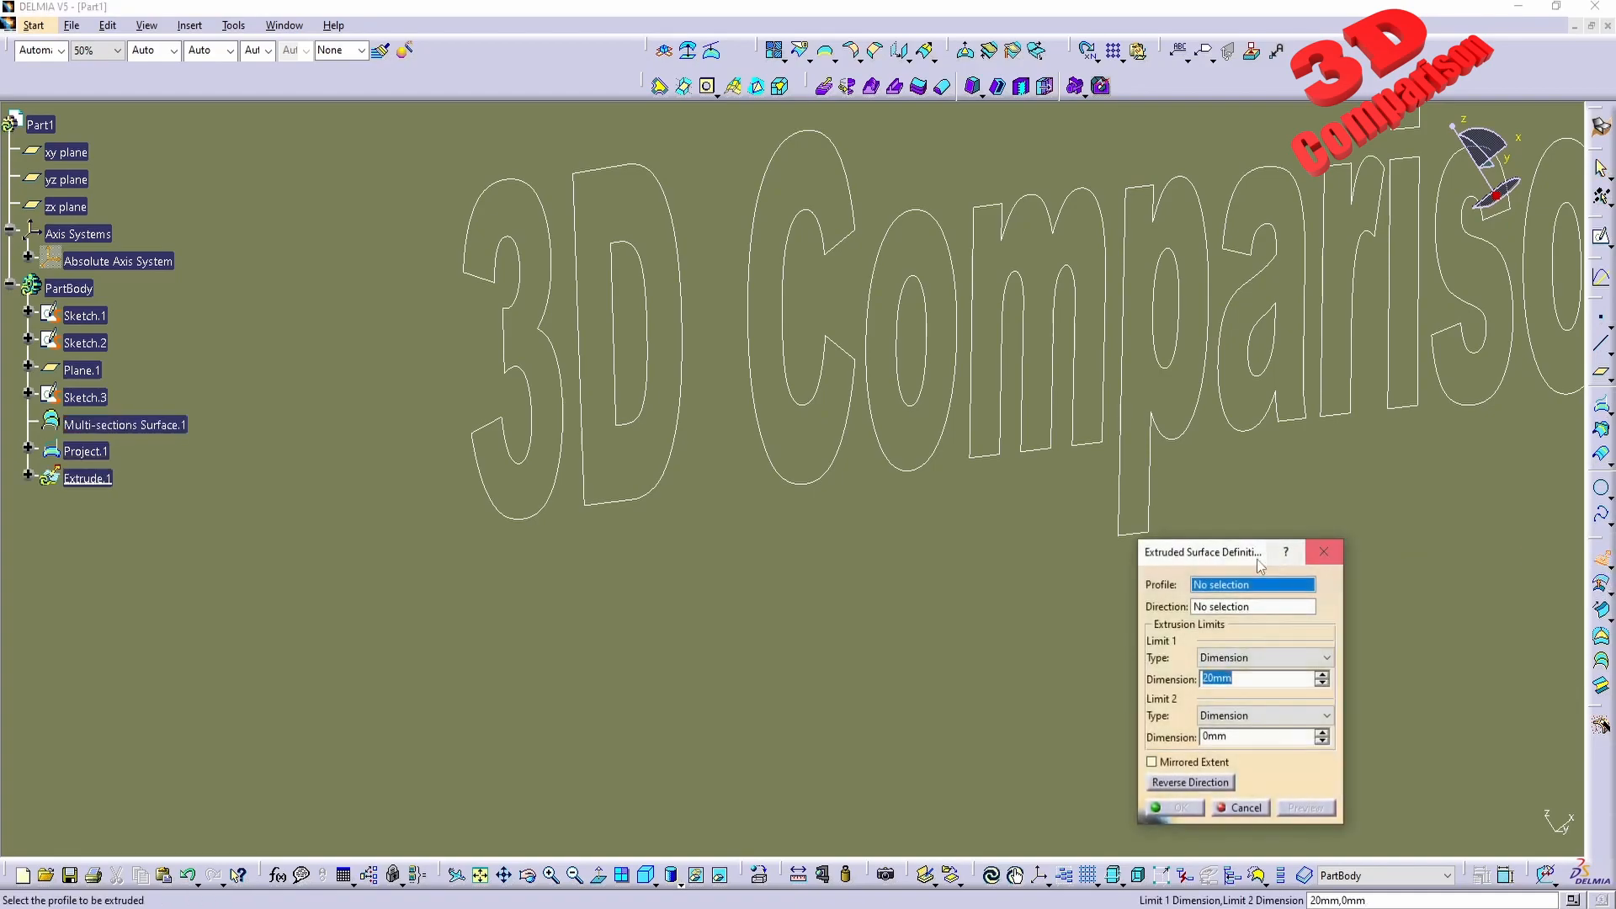
click(589, 323)
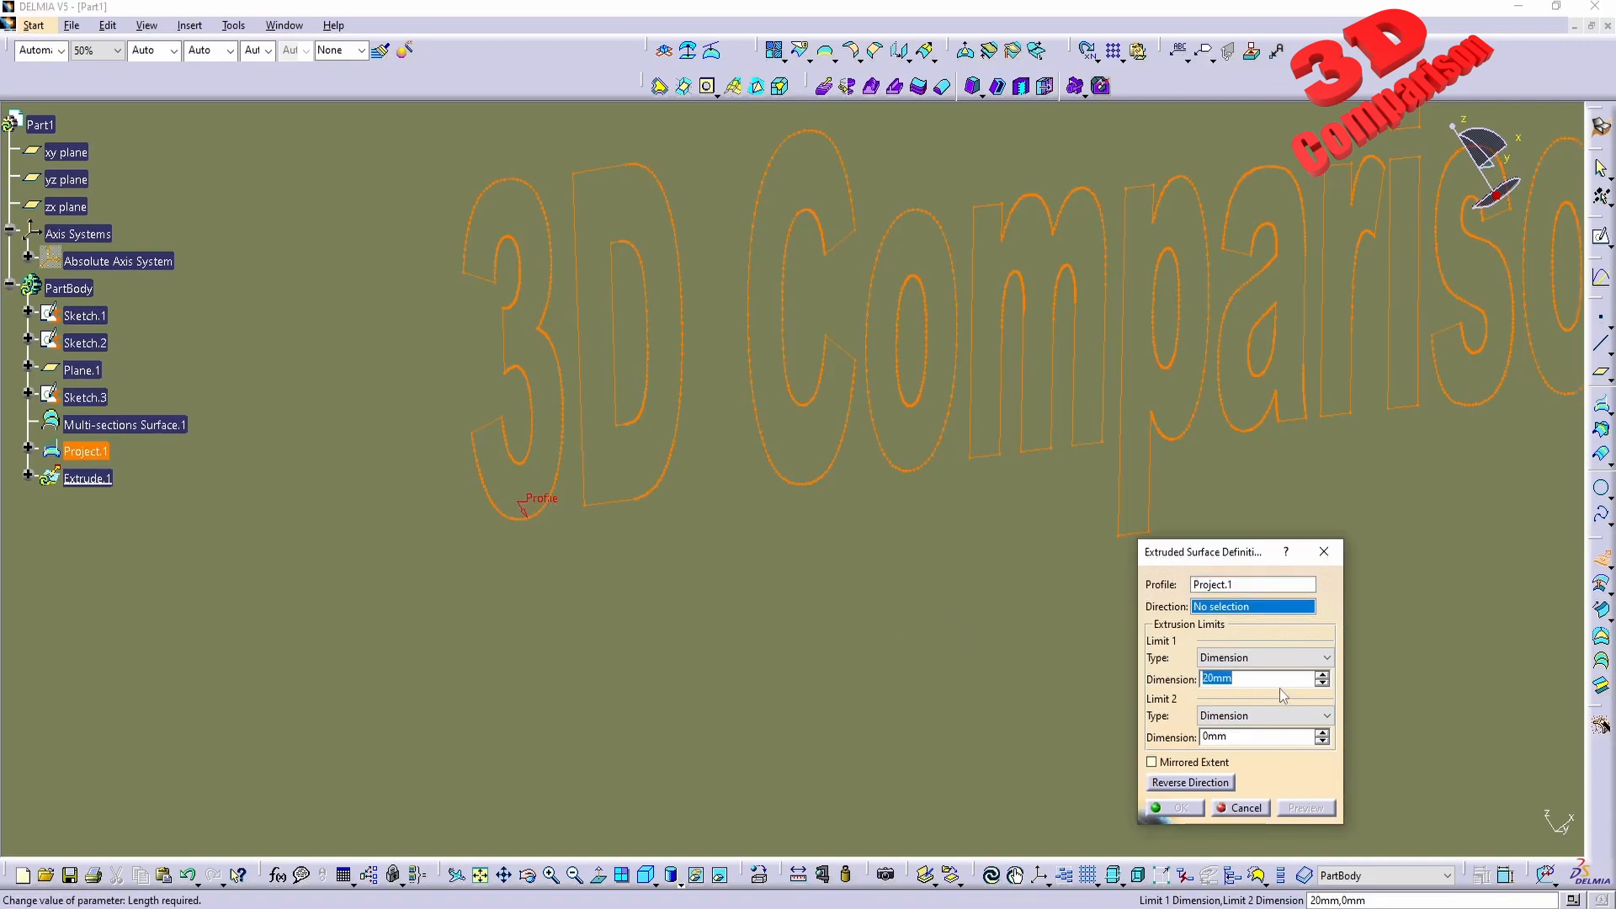
text(3)
key(Tab)
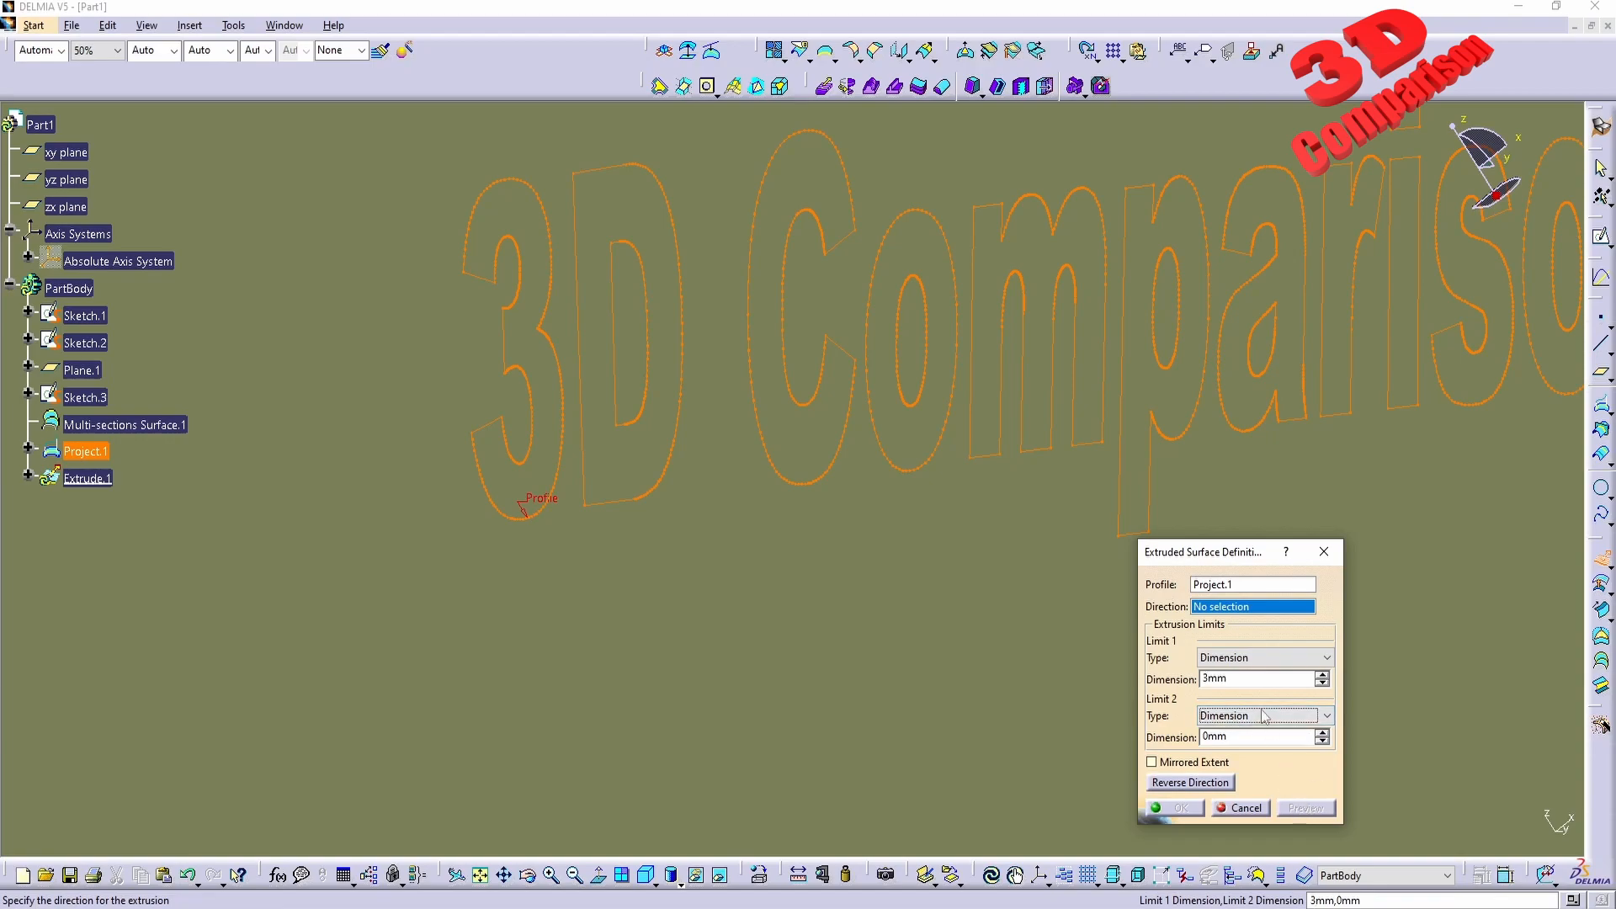
right_click(1229, 607)
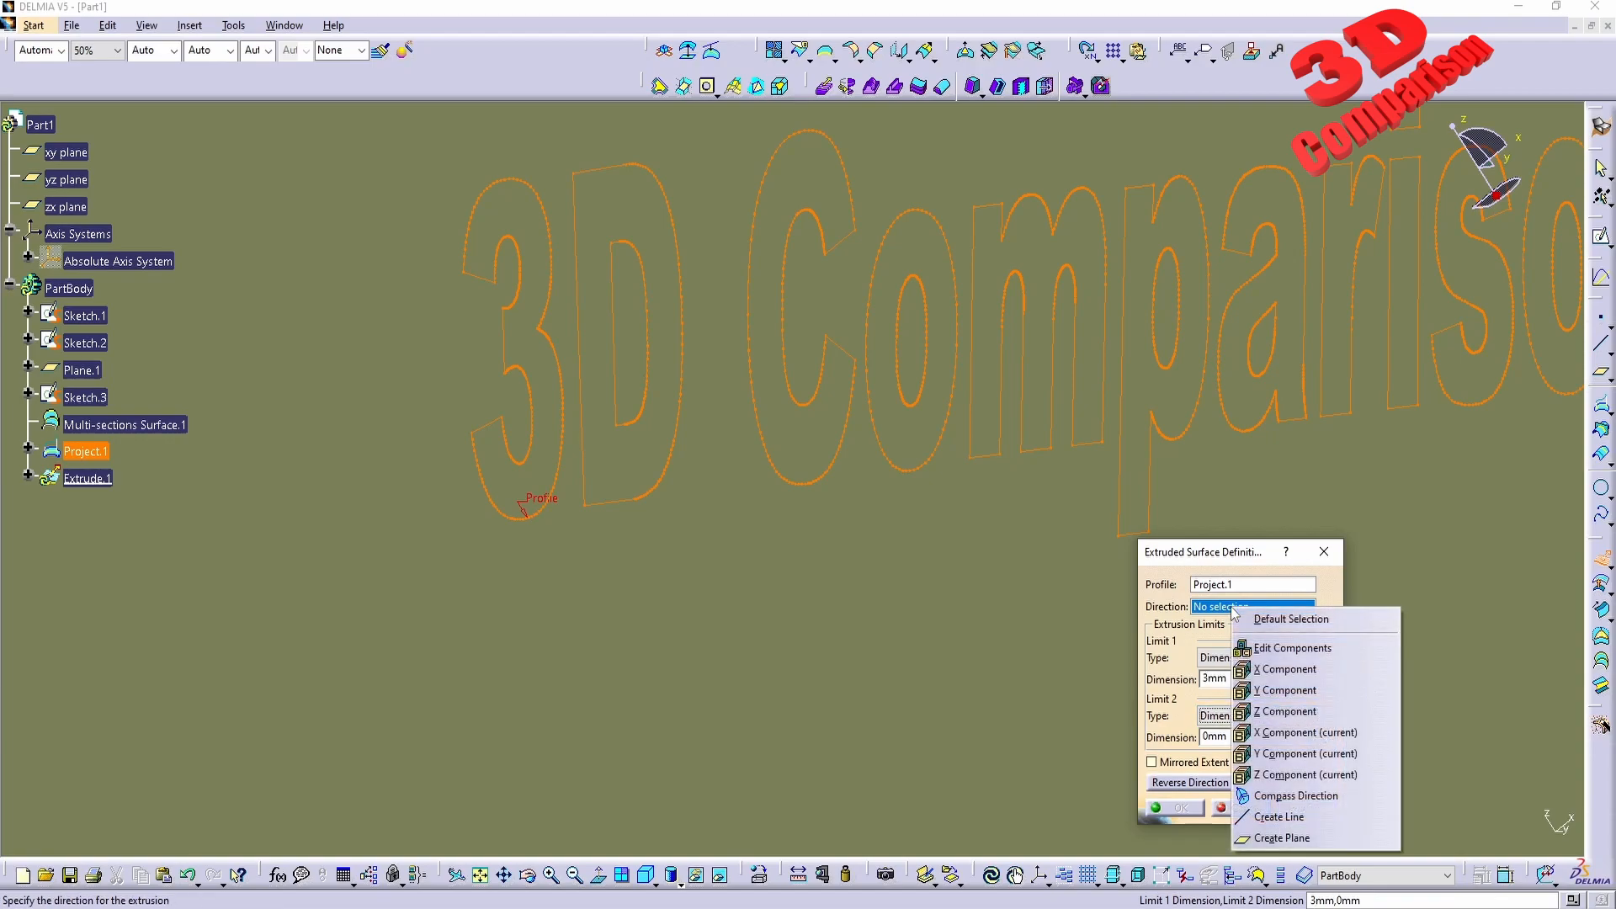
click(1309, 670)
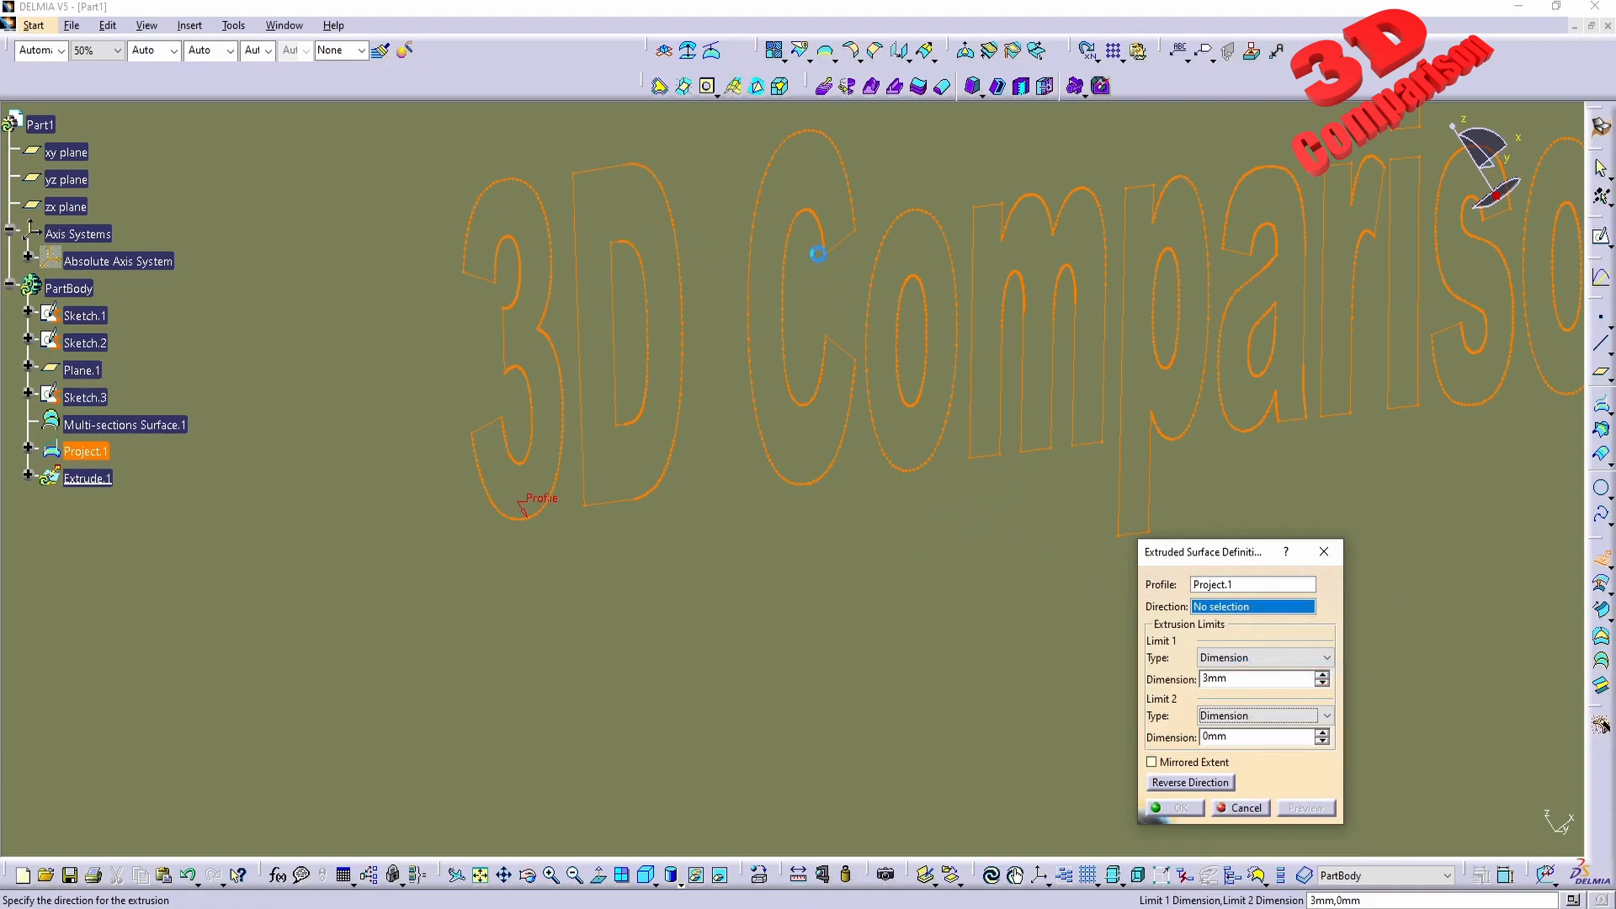
middle_drag(870, 279, 745, 439)
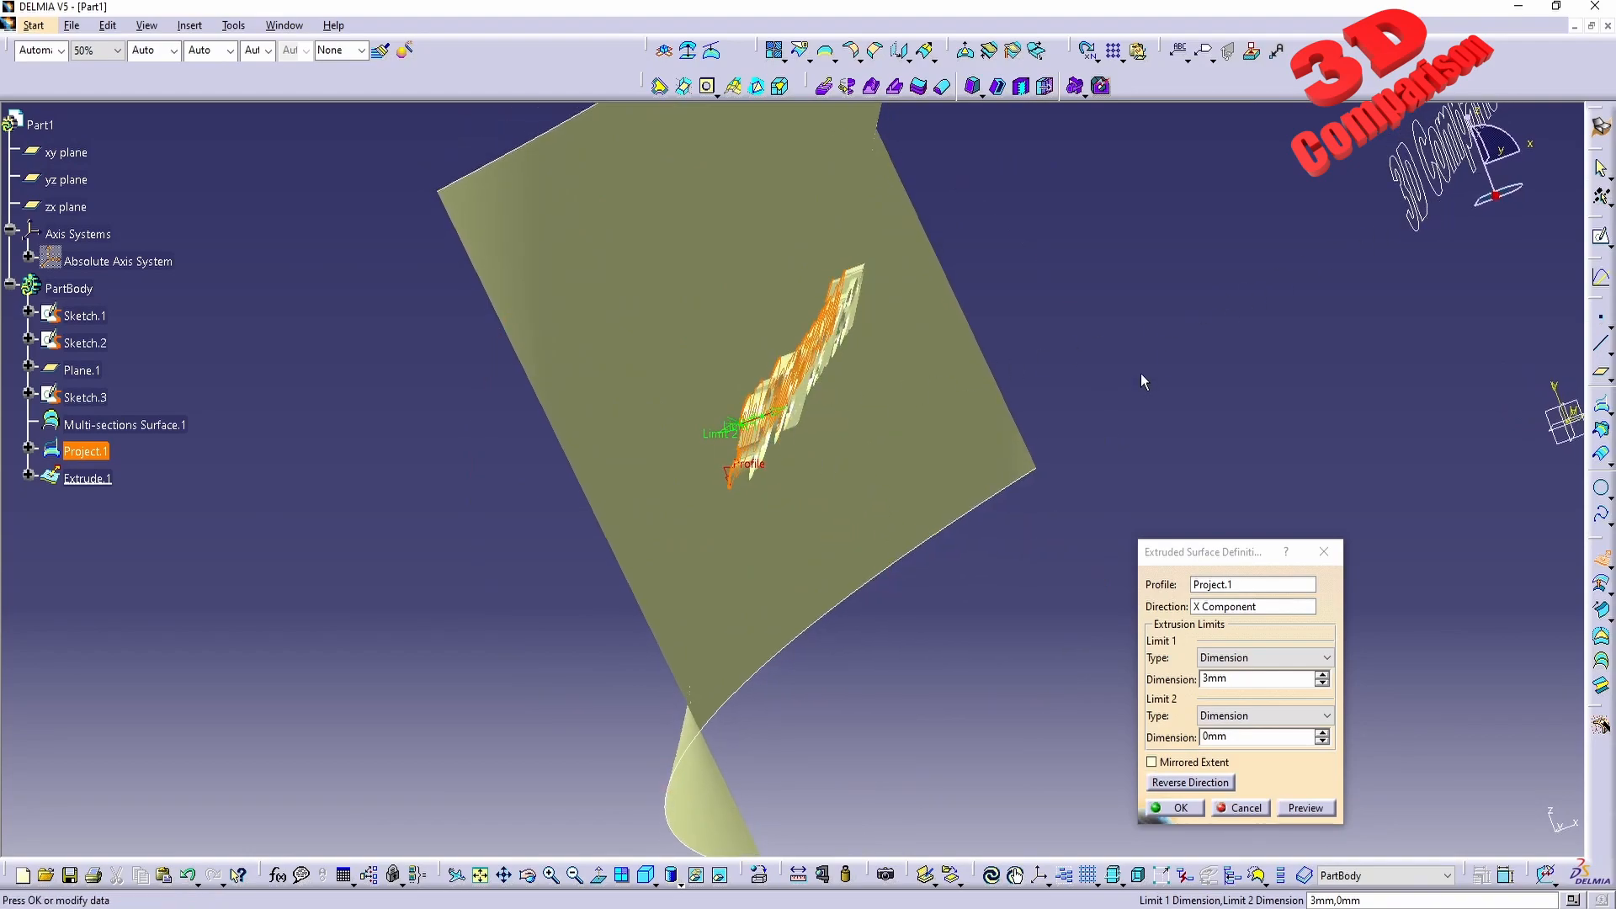
click(1200, 810)
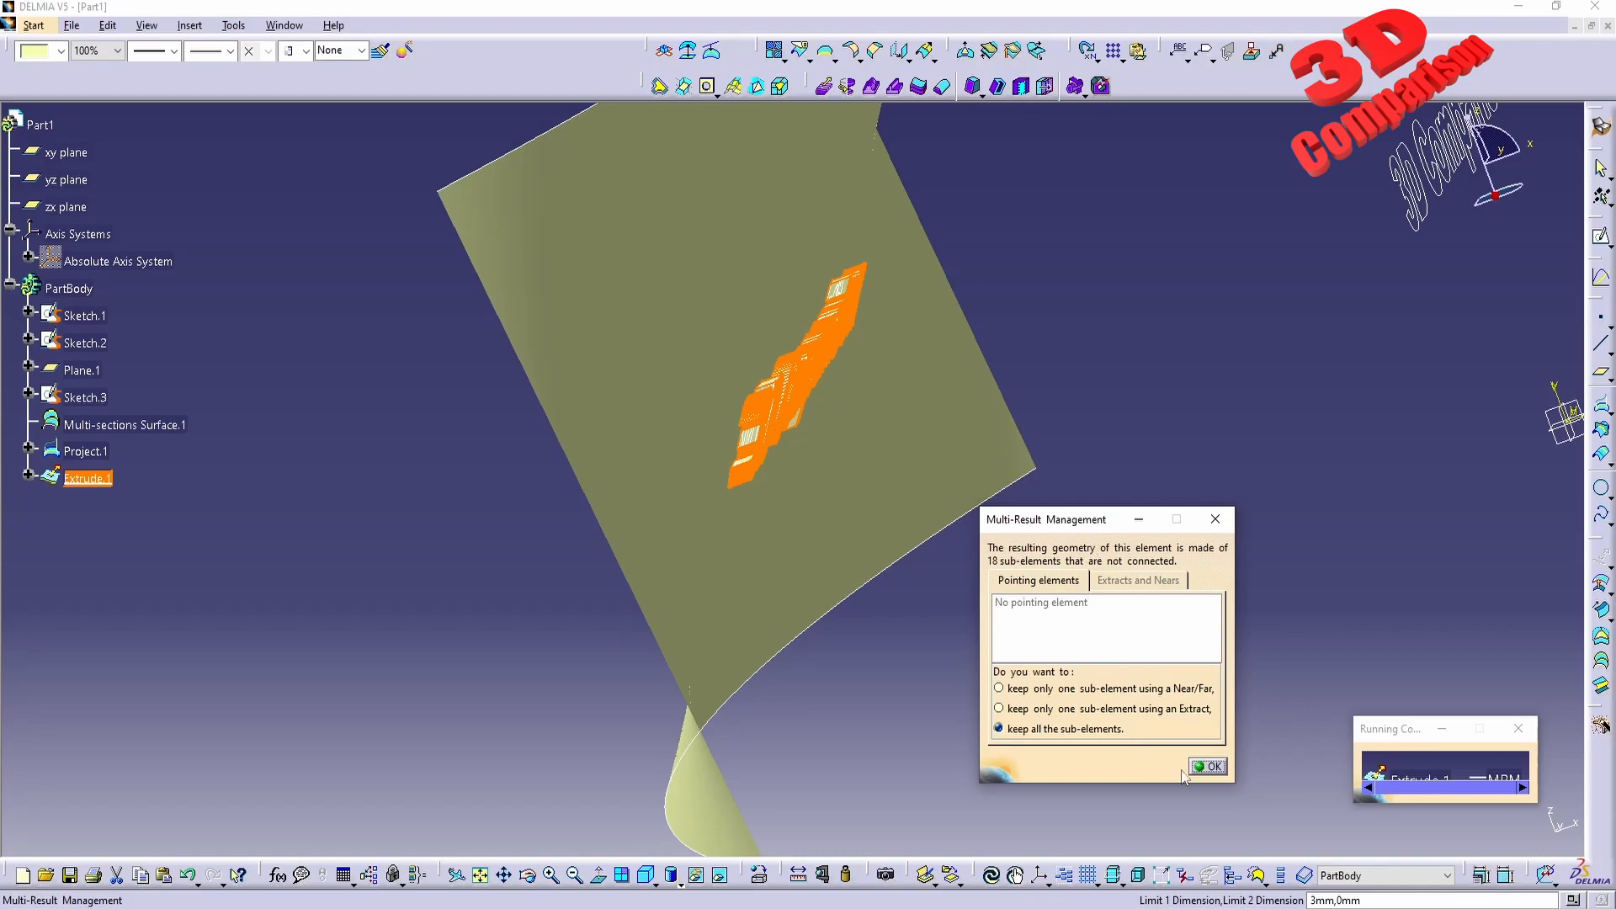
click(1208, 768)
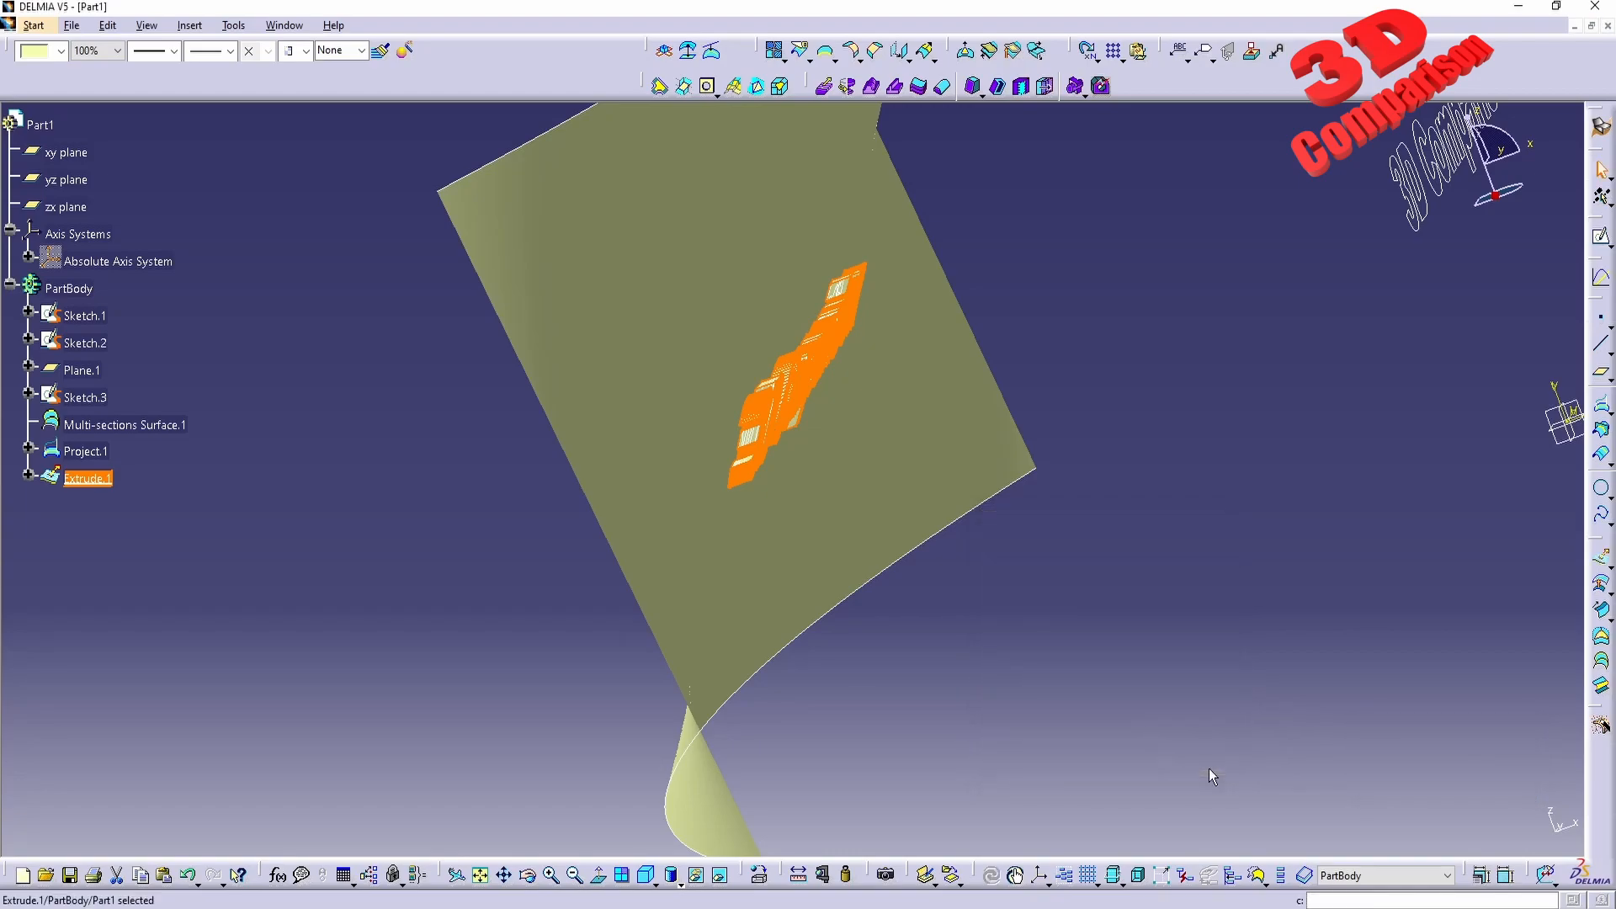
- Close the raised face of the extruded digit 3 with a Fill surface bounded by its outer edge contour
middle_drag(1100, 667, 875, 622)
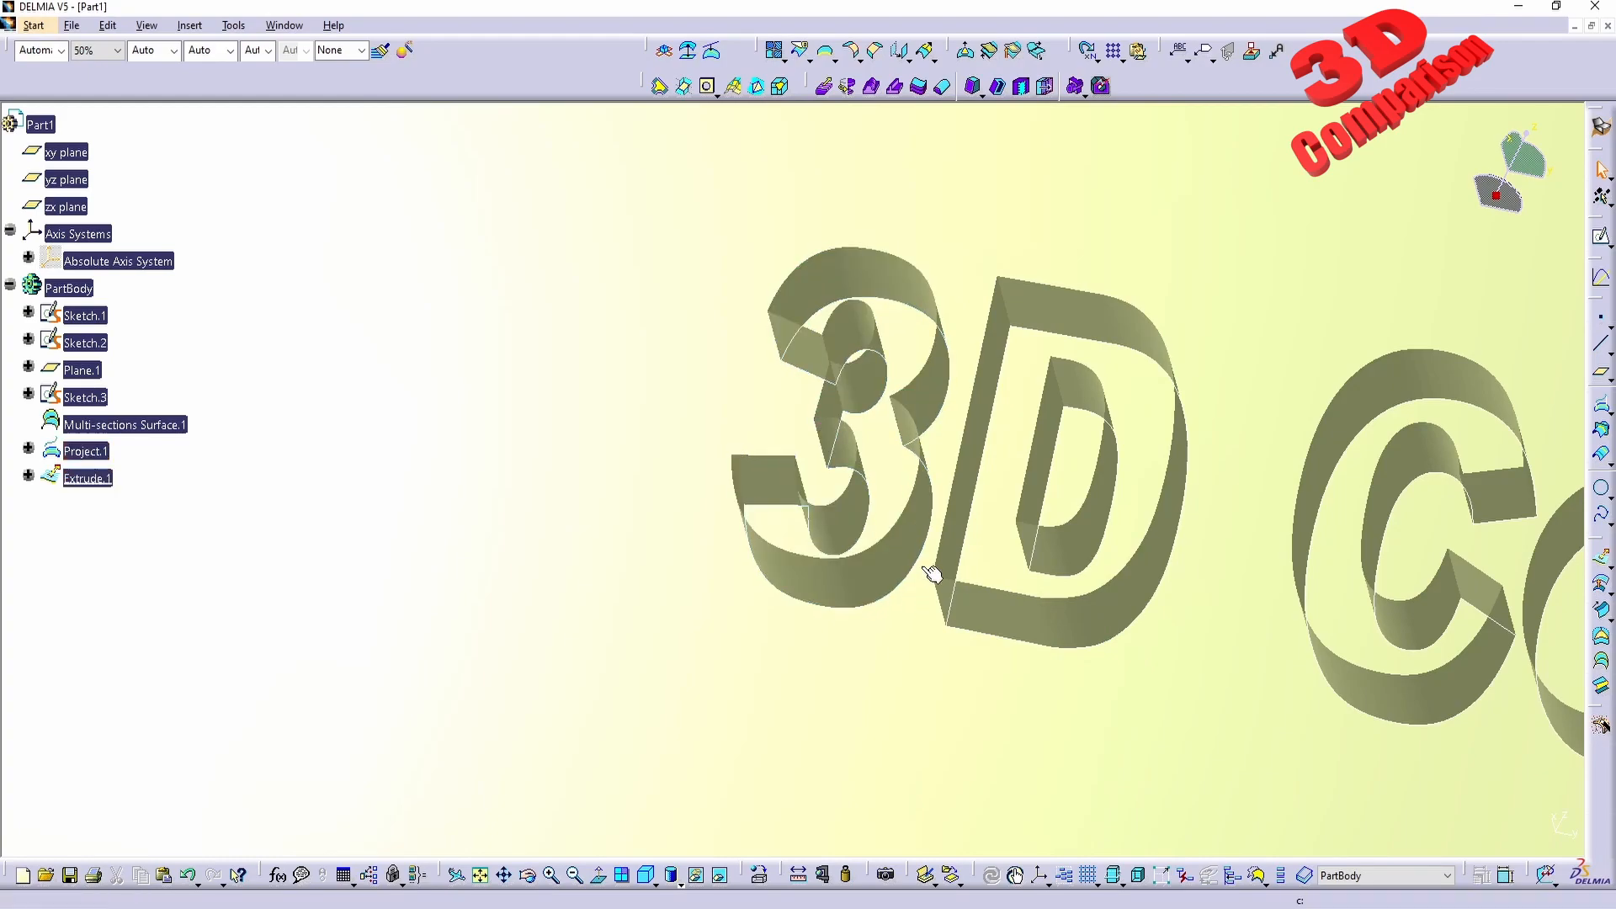
middle_drag(976, 458, 864, 517)
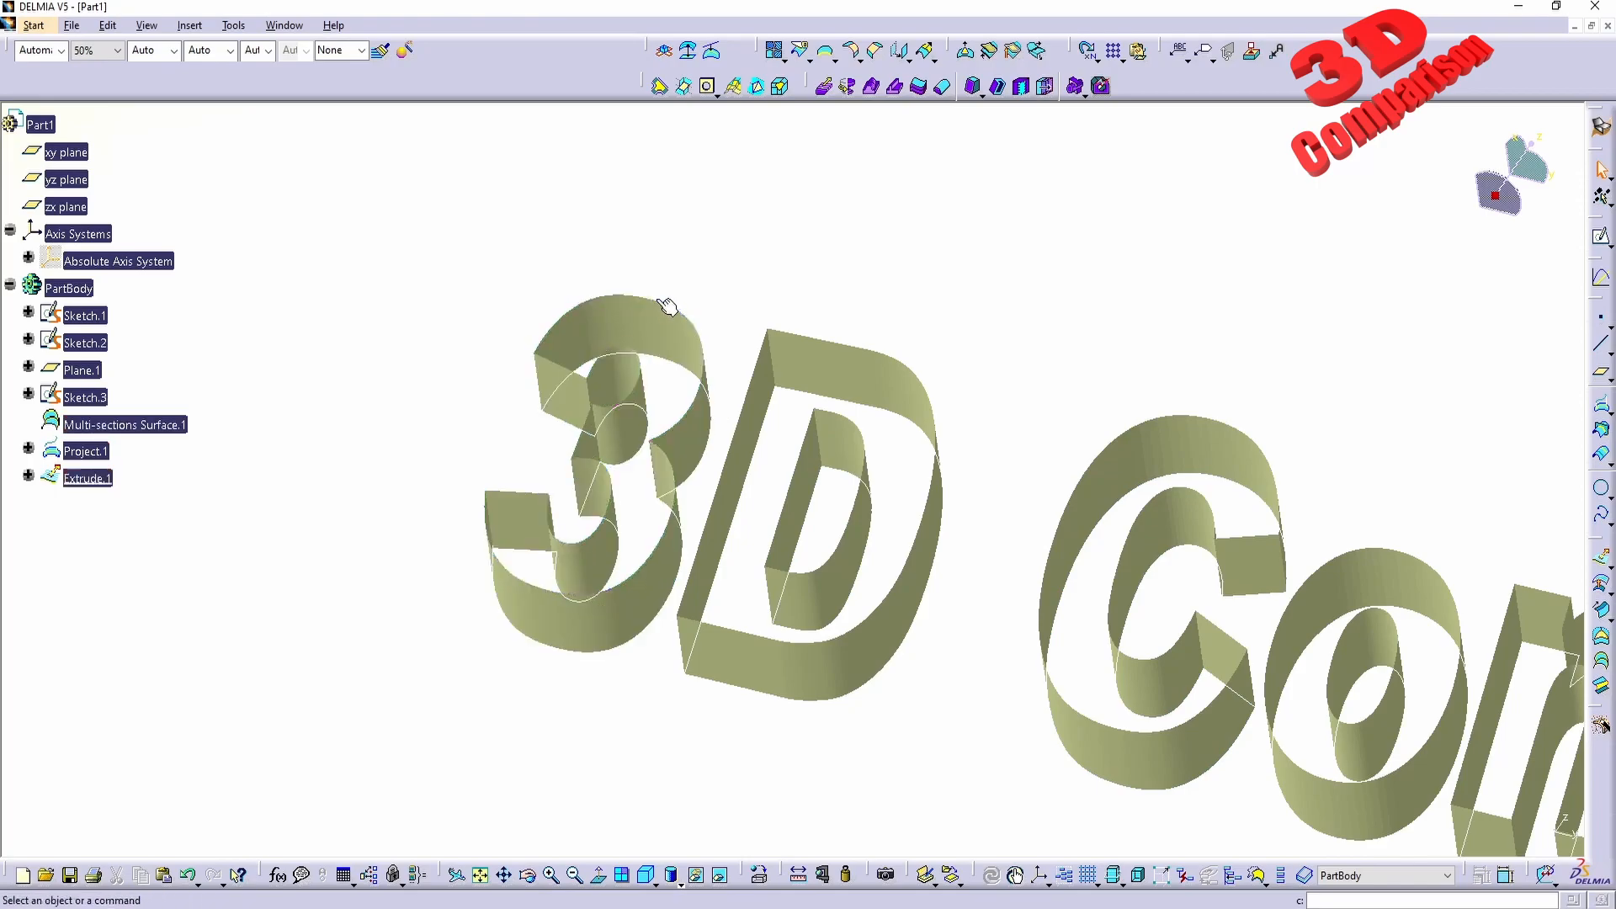
middle_drag(601, 427, 879, 612)
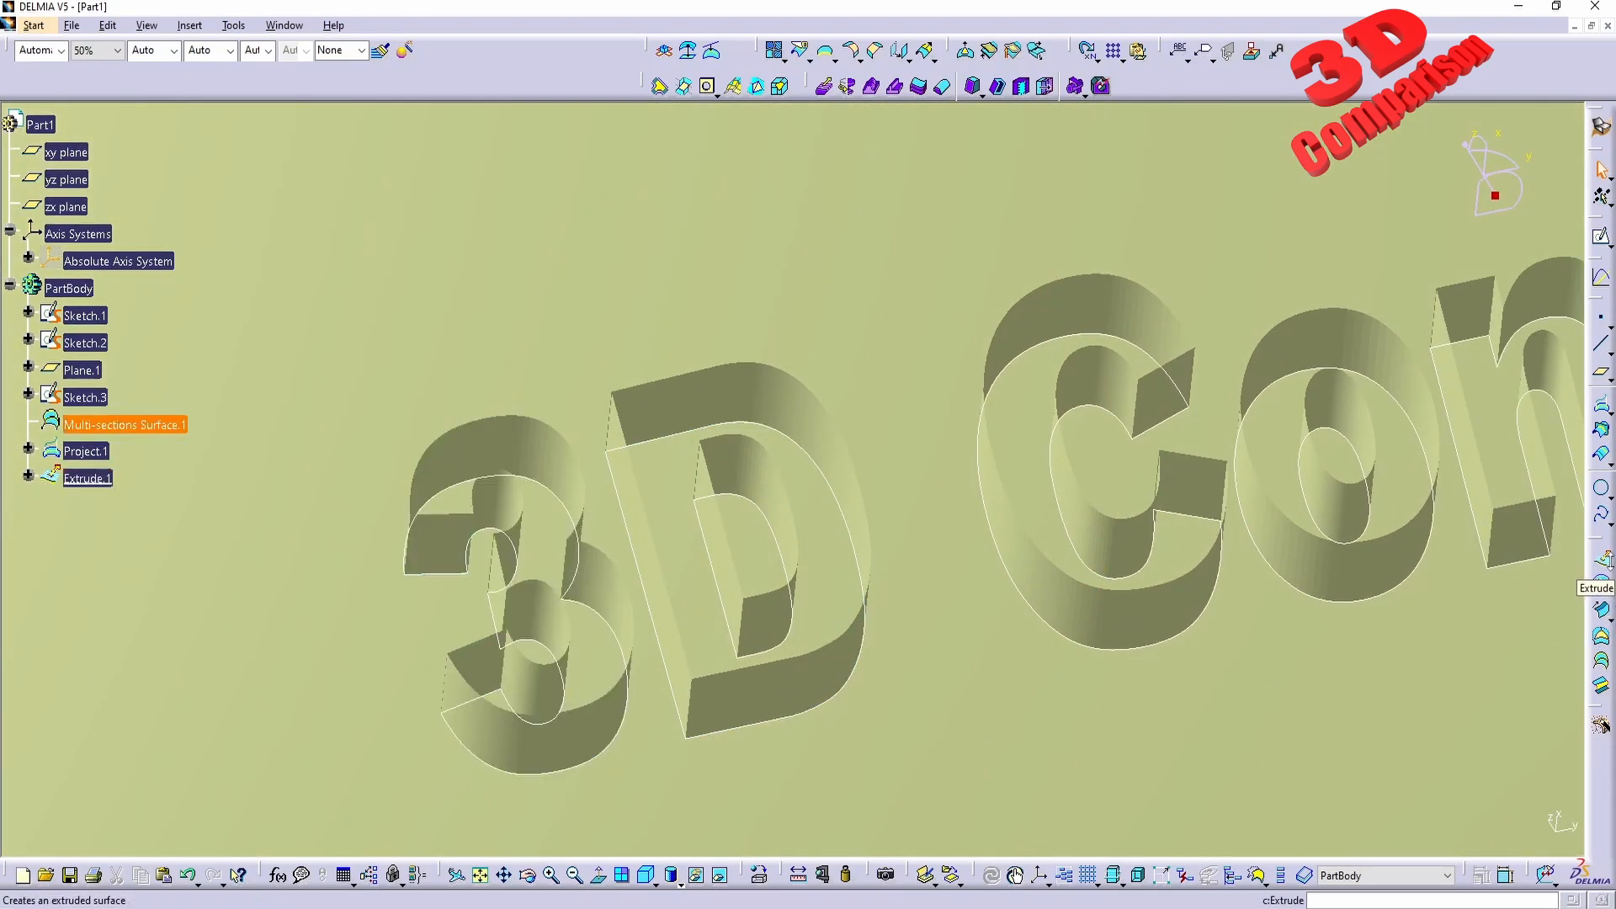
click(1602, 640)
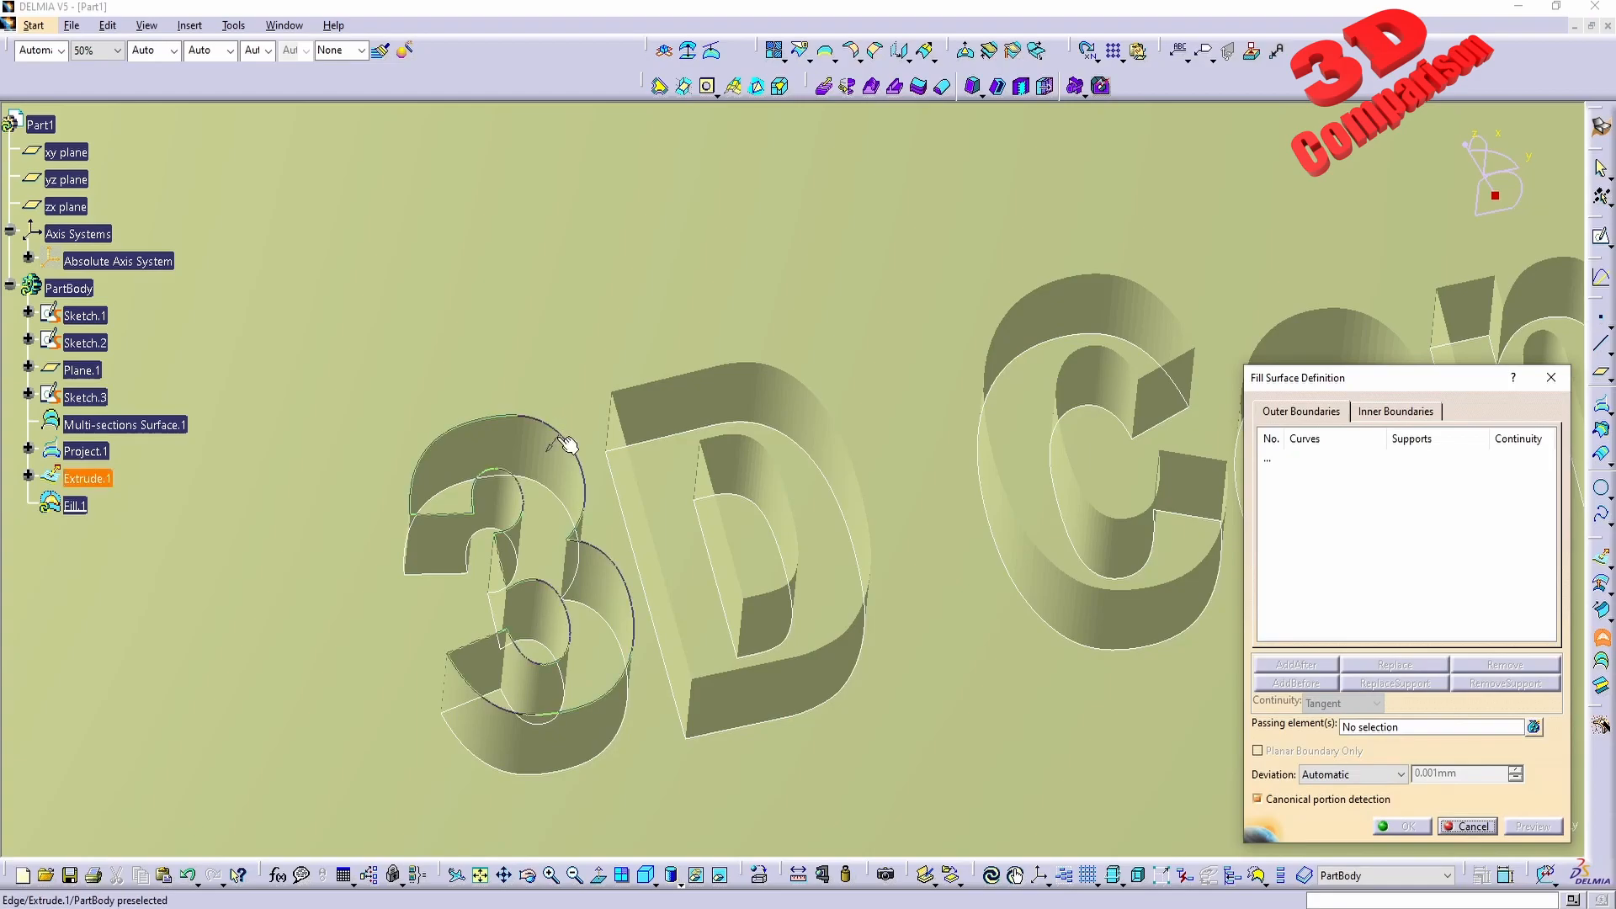
click(558, 434)
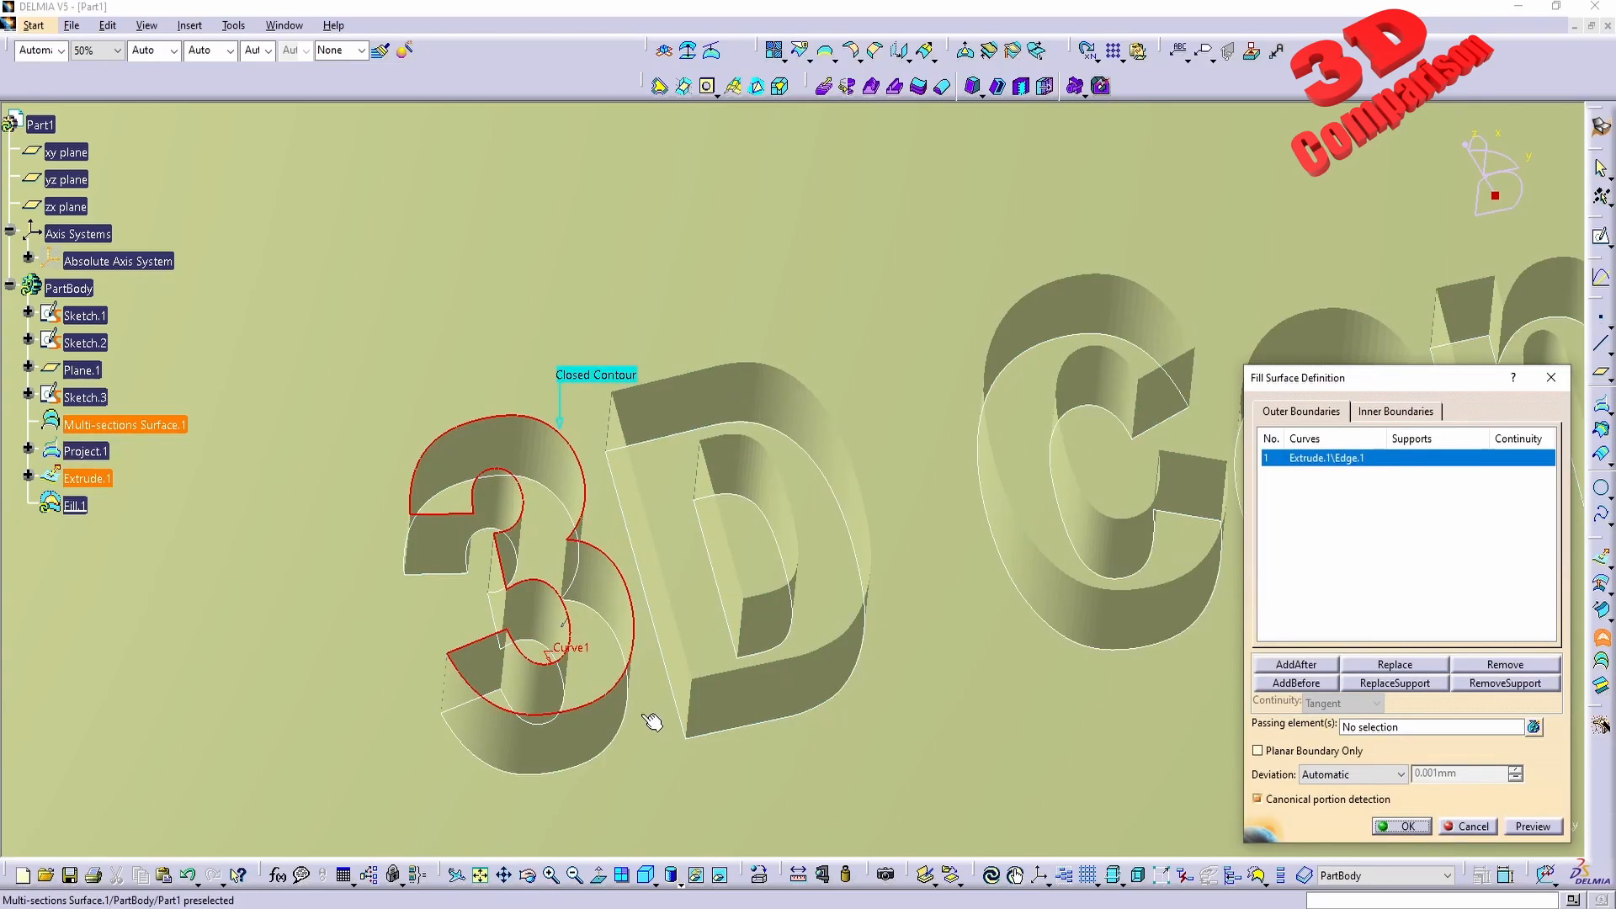
click(1534, 827)
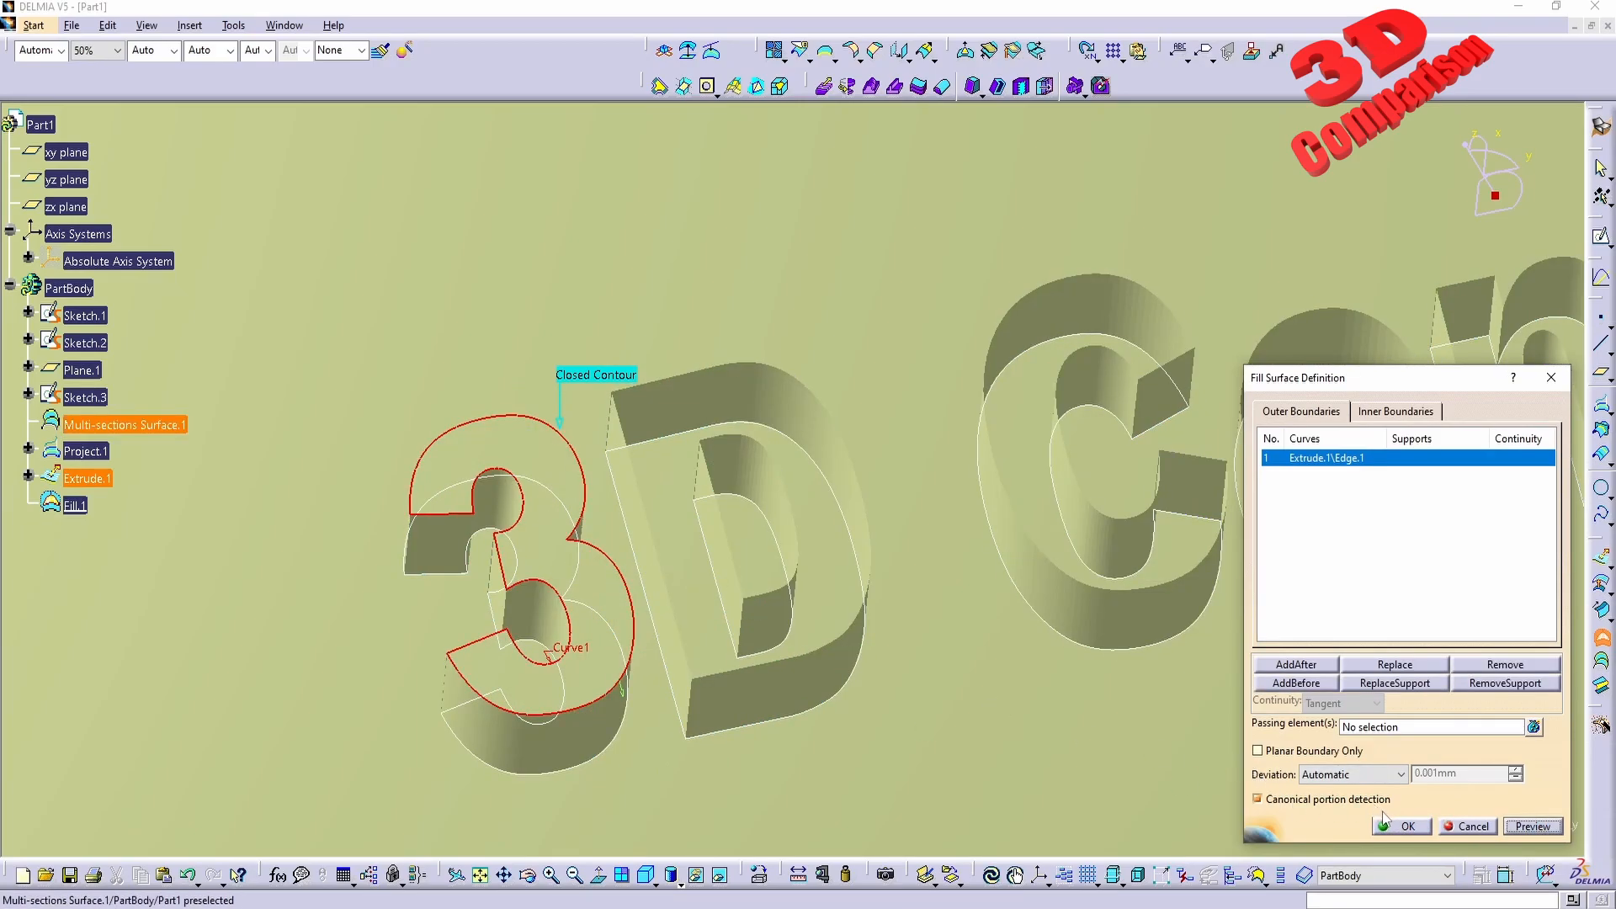
click(1401, 826)
- Try to close the raised face of the letter D with a multi-sections surface between its outer and inner edge contours
middle_drag(1218, 799, 819, 546)
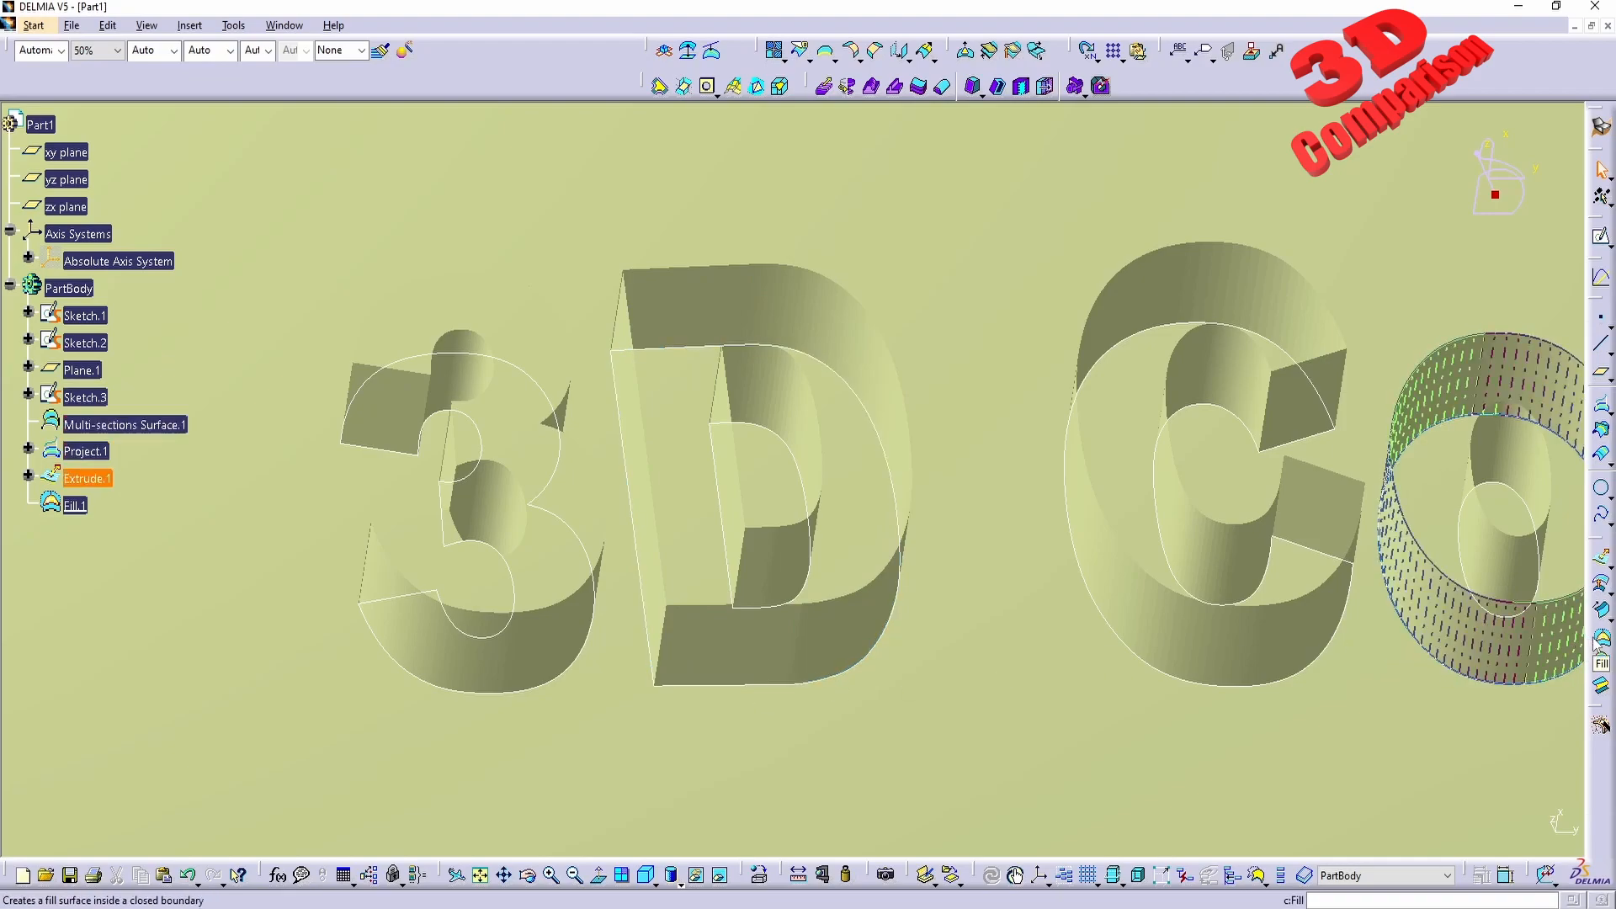
click(1602, 665)
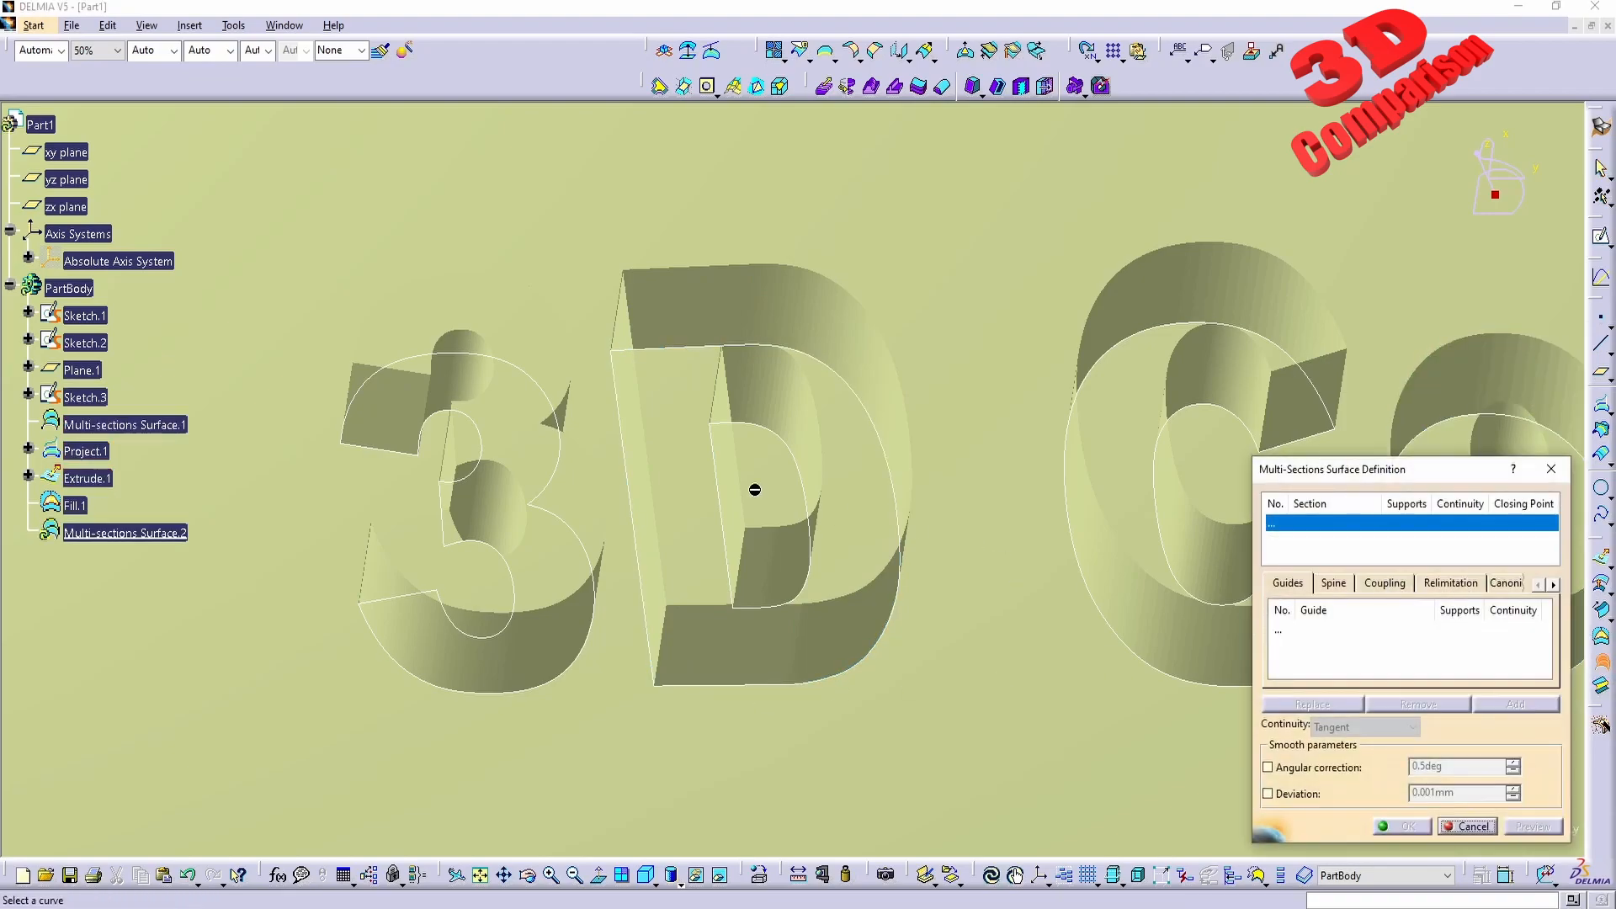
click(661, 478)
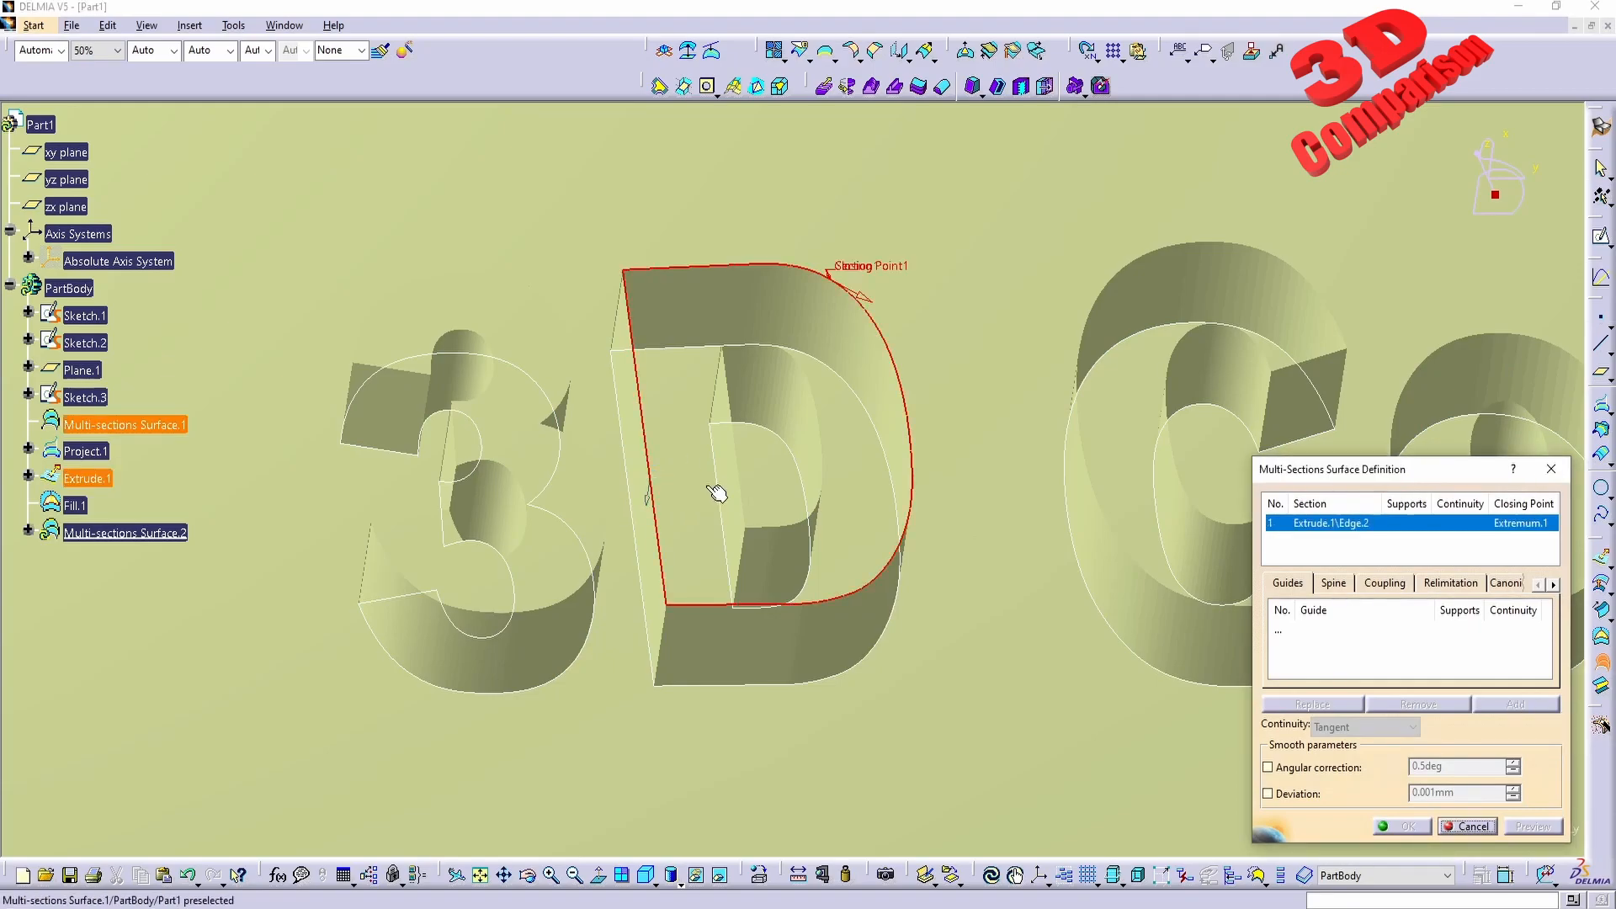
click(737, 468)
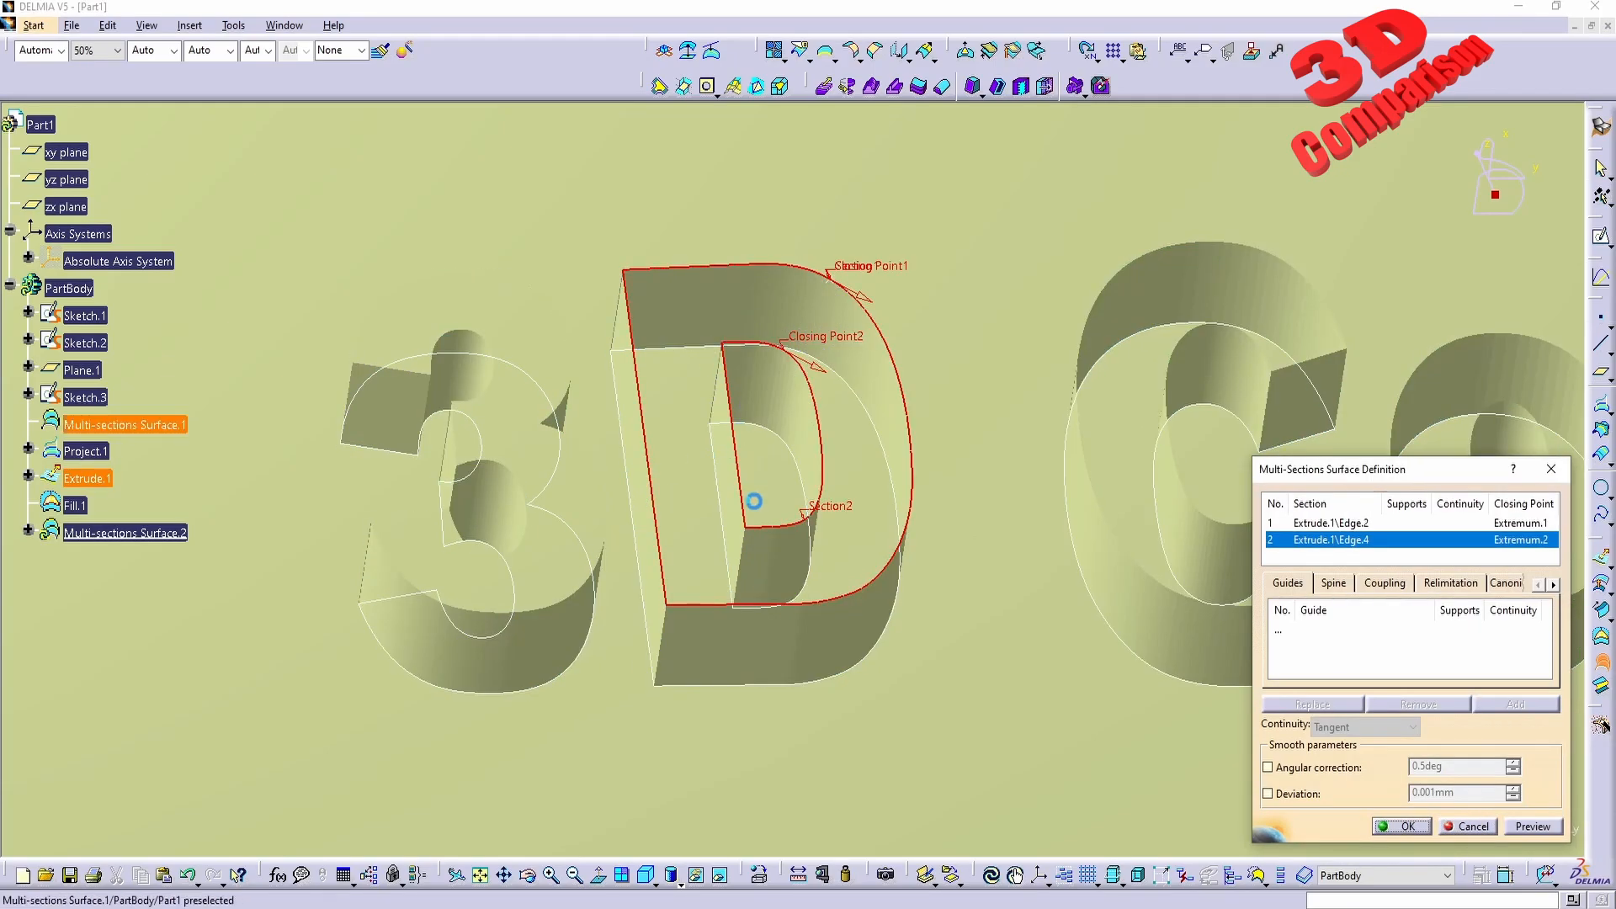
click(1521, 822)
middle_drag(741, 556, 822, 441)
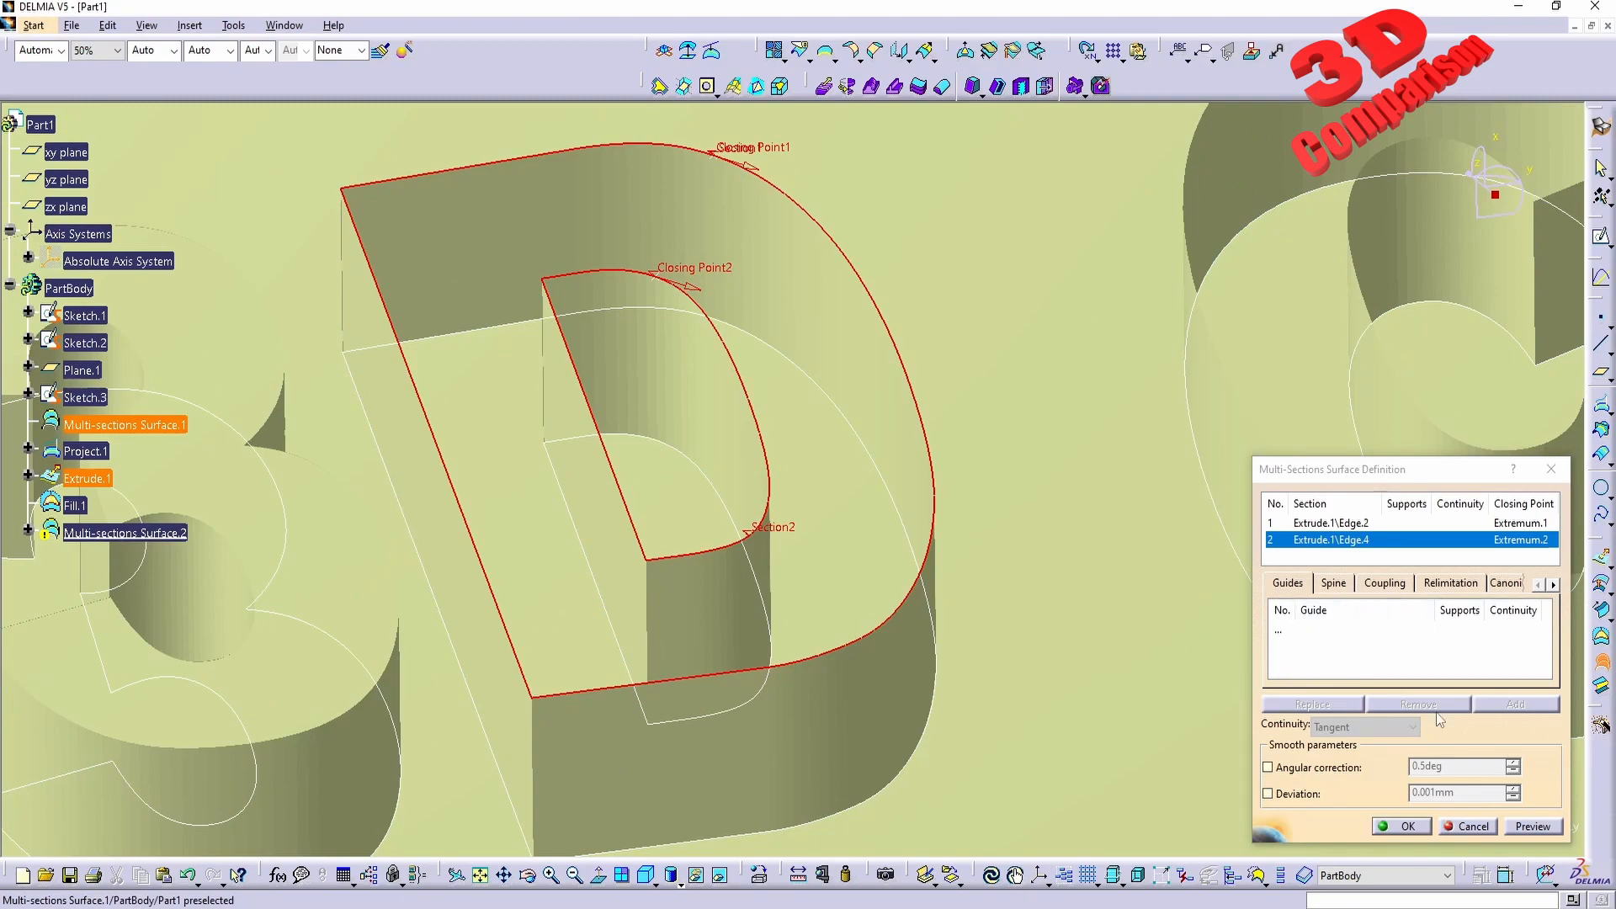
click(1471, 827)
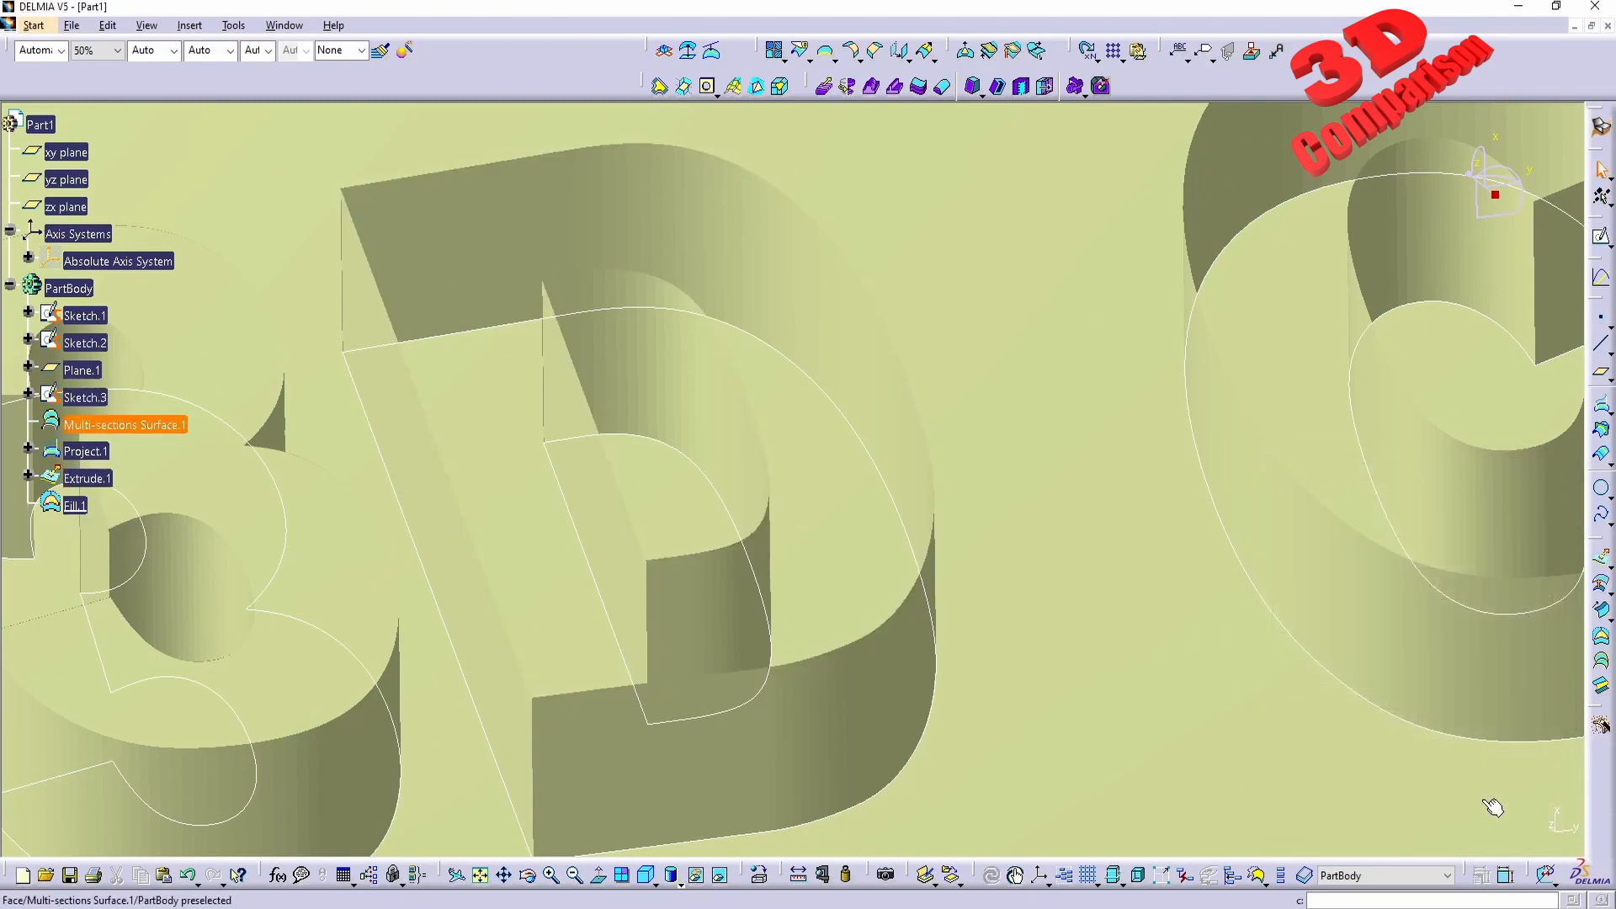
- Try to close the raised face of the letter D with a Fill using its outer and inner contours as outer boundaries
click(1601, 659)
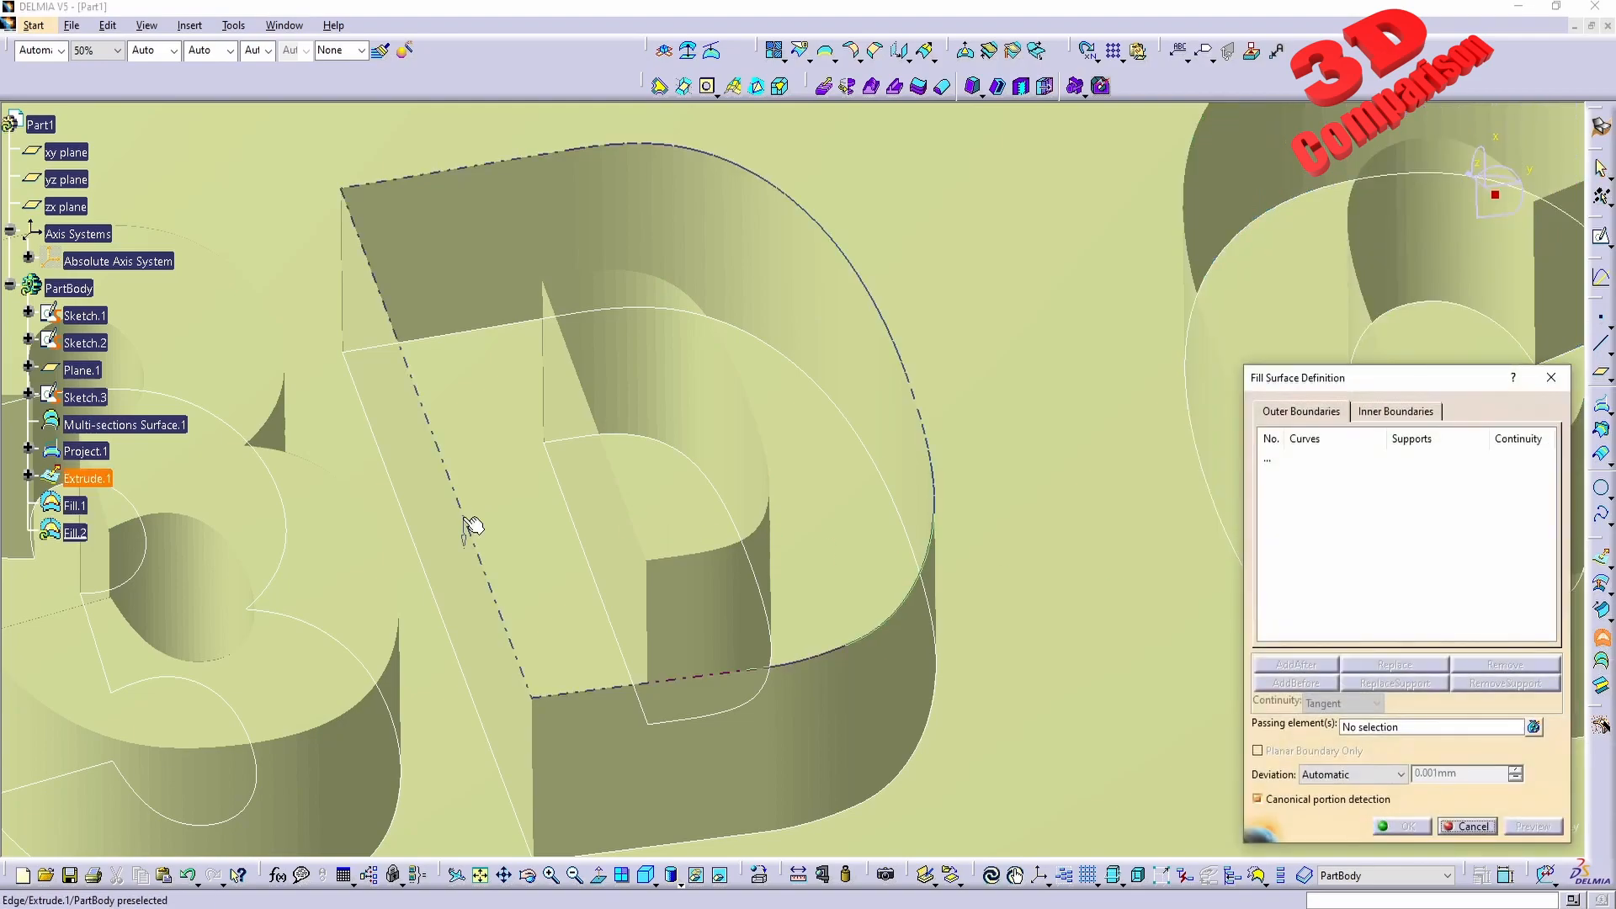
click(462, 517)
click(586, 394)
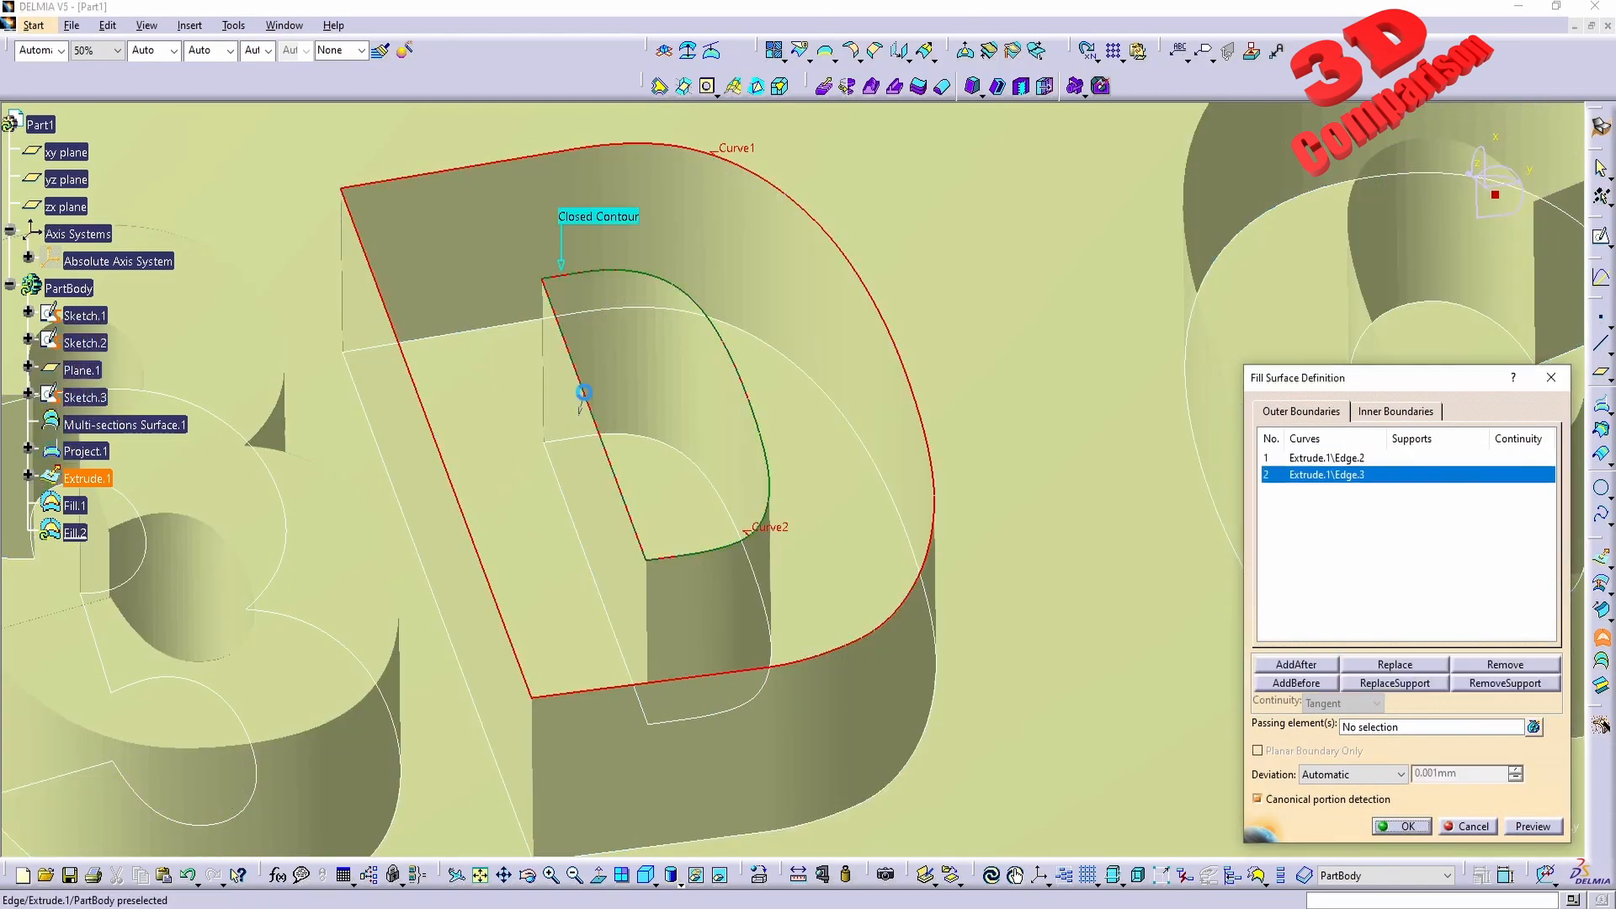
click(1401, 826)
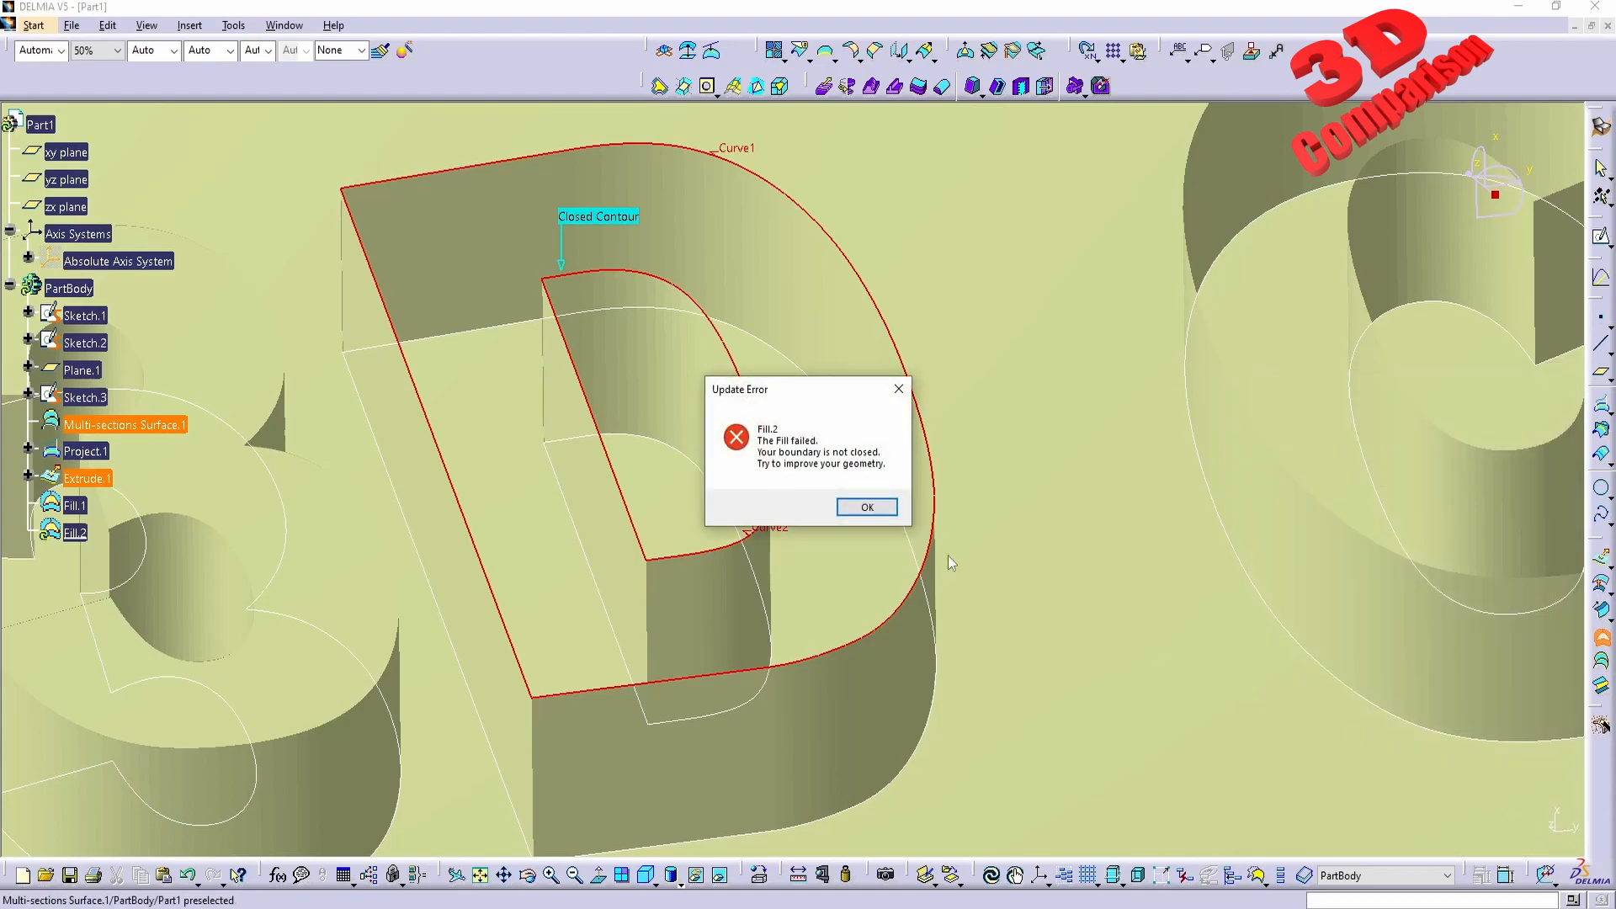
click(882, 507)
middle_drag(730, 473, 815, 634)
click(1315, 459)
click(1472, 827)
- Close the raised face of the extruded letter C with a Fill surface bounded by its edge contour
middle_drag(906, 660, 768, 498)
click(1600, 637)
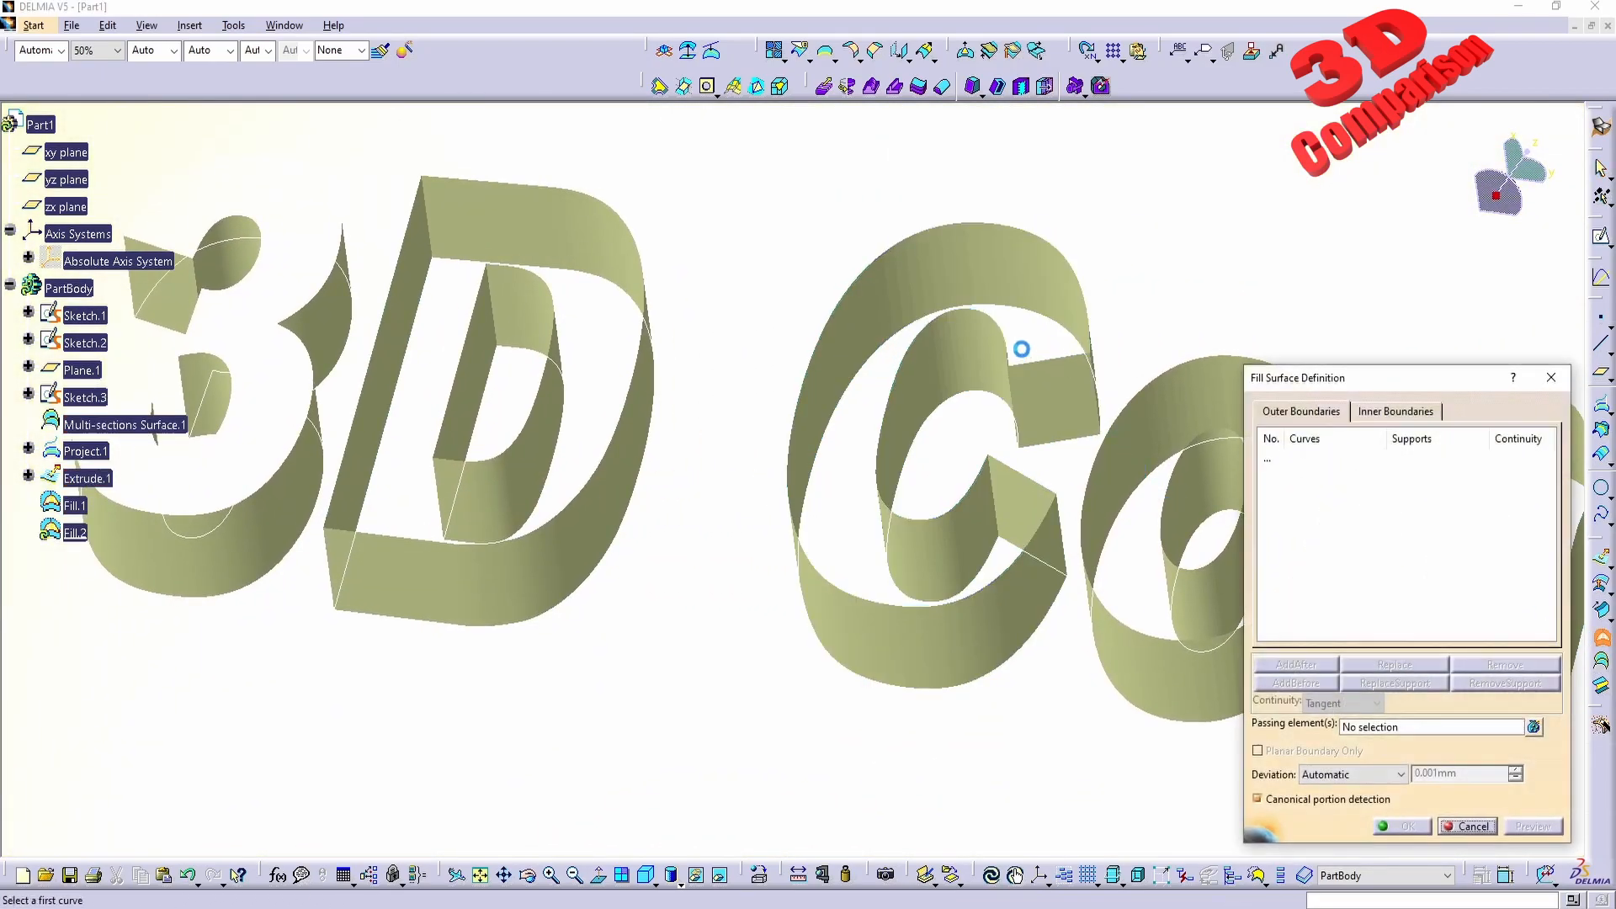
click(999, 327)
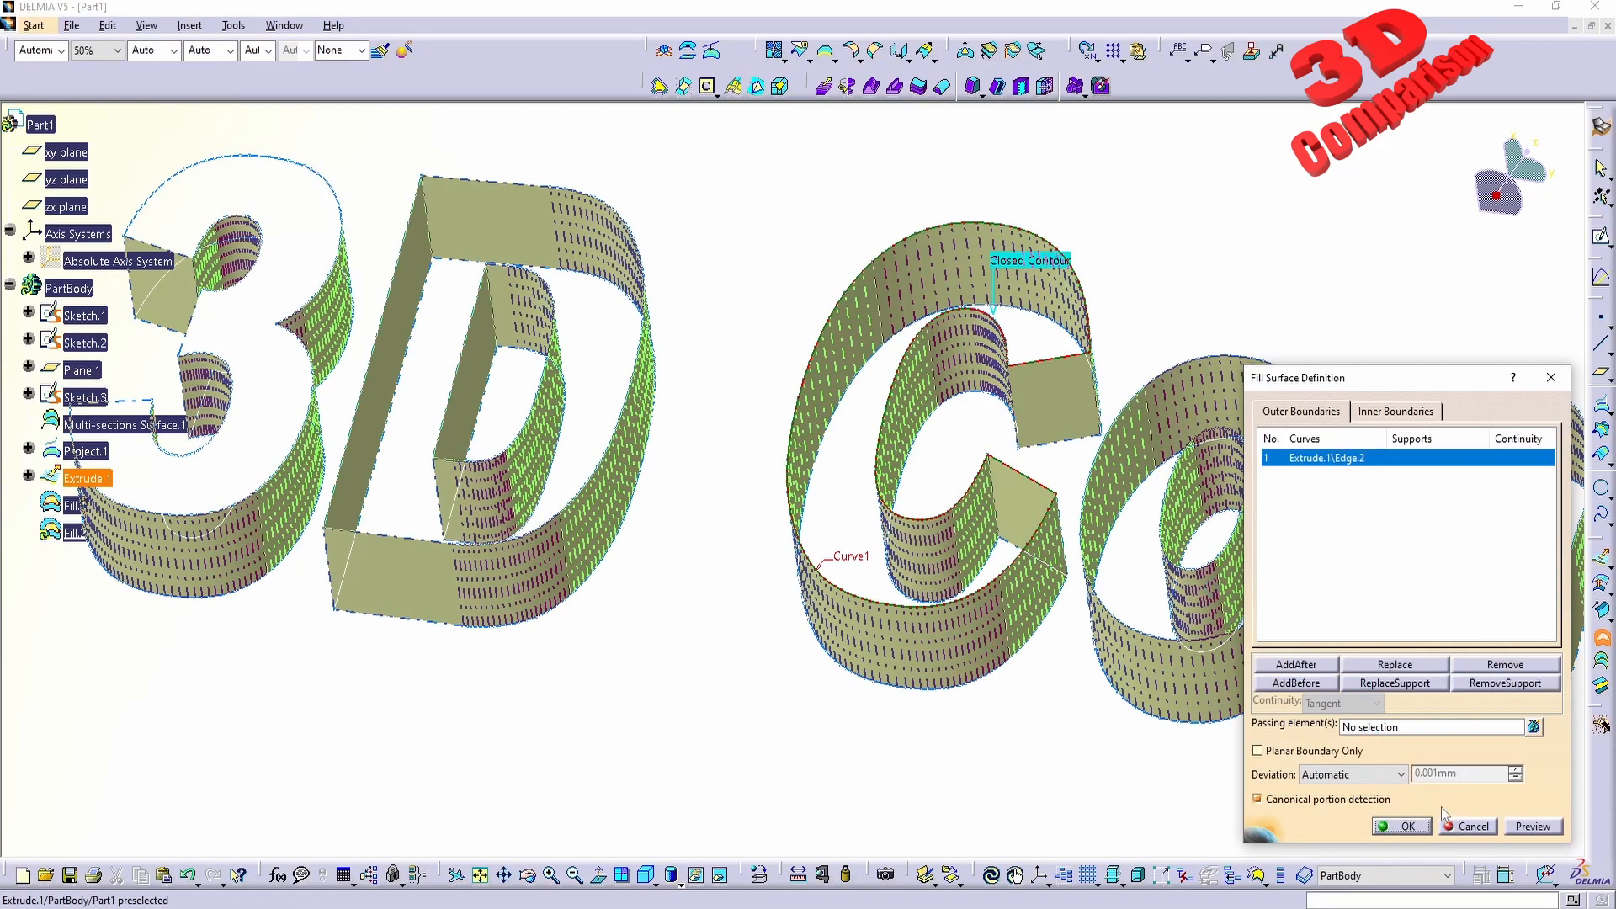
click(1403, 826)
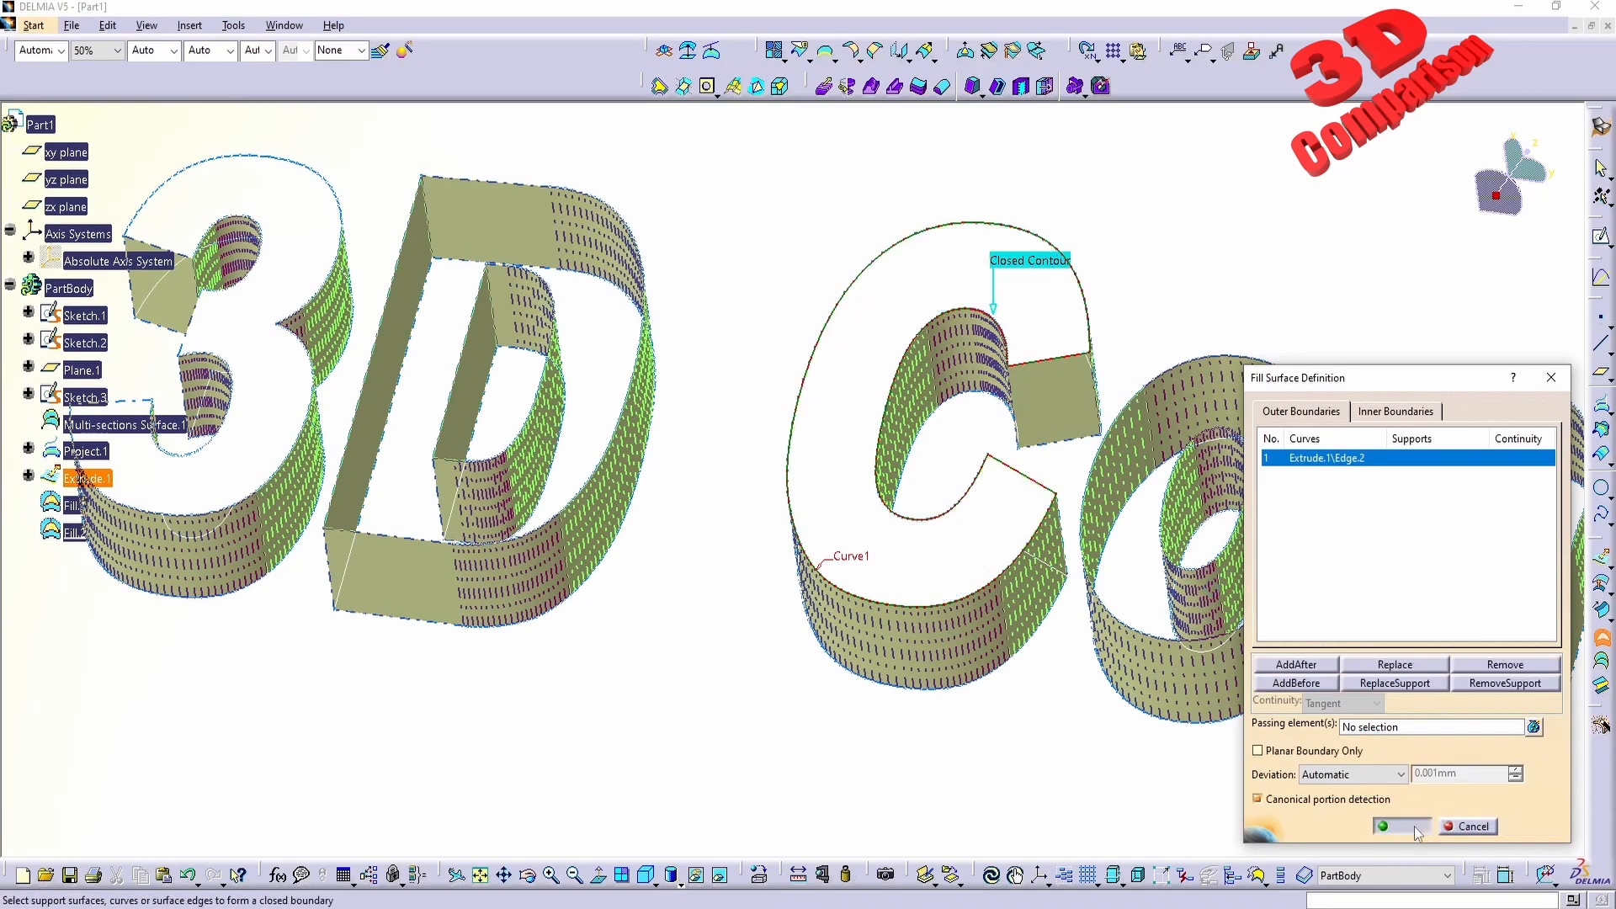
- Open the recent part surface_text.CATPart
middle_drag(729, 649, 642, 444)
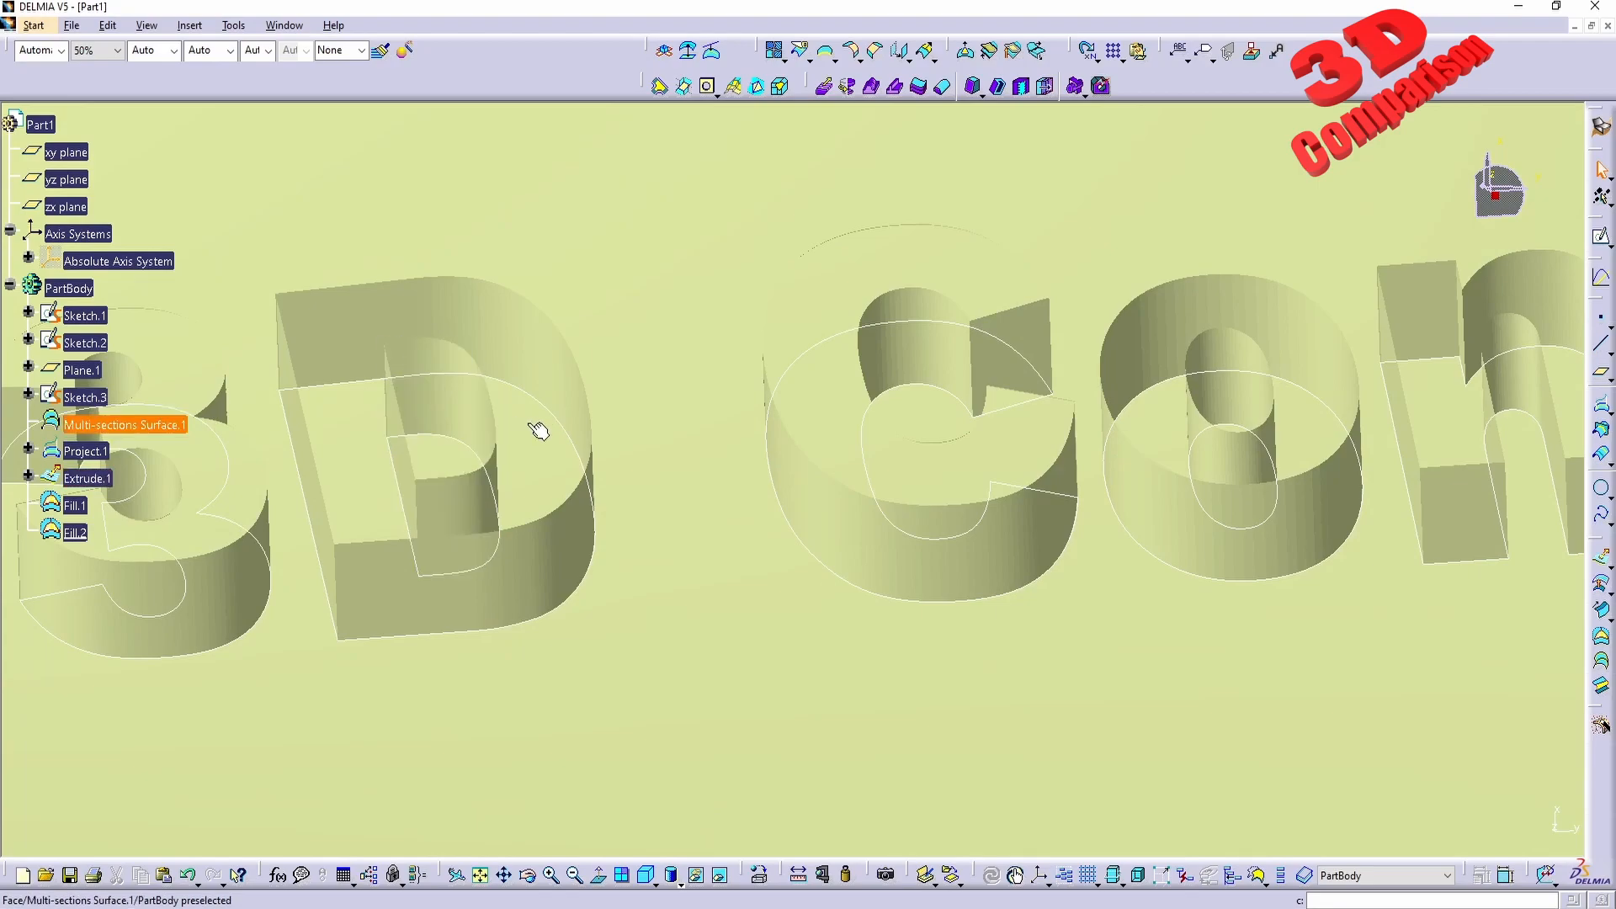
click(284, 26)
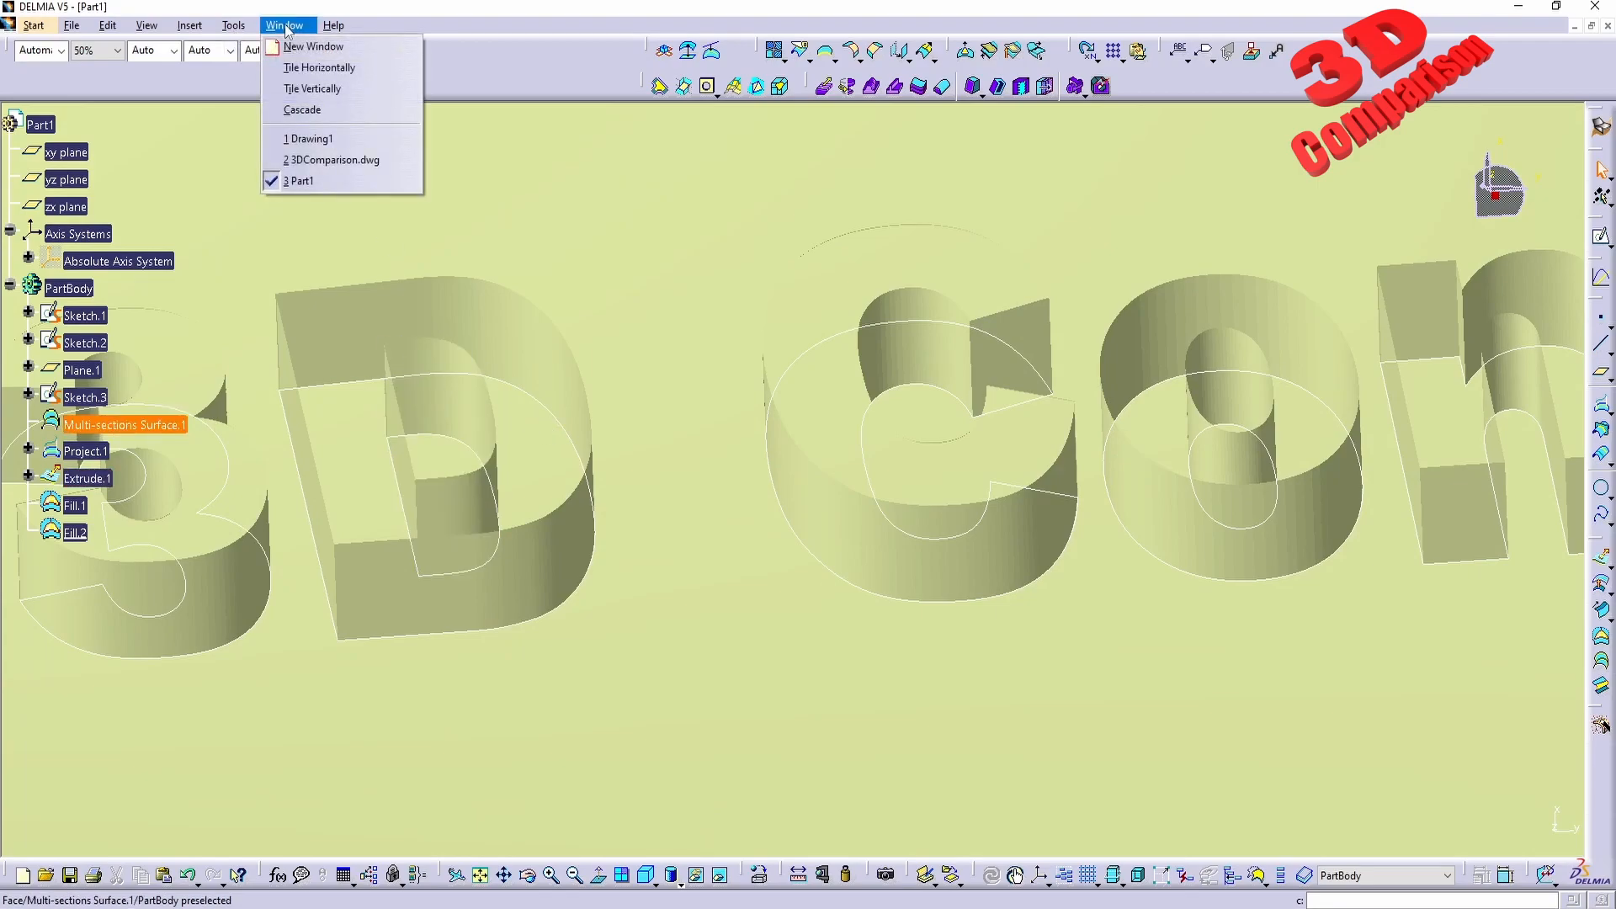
click(285, 26)
click(66, 25)
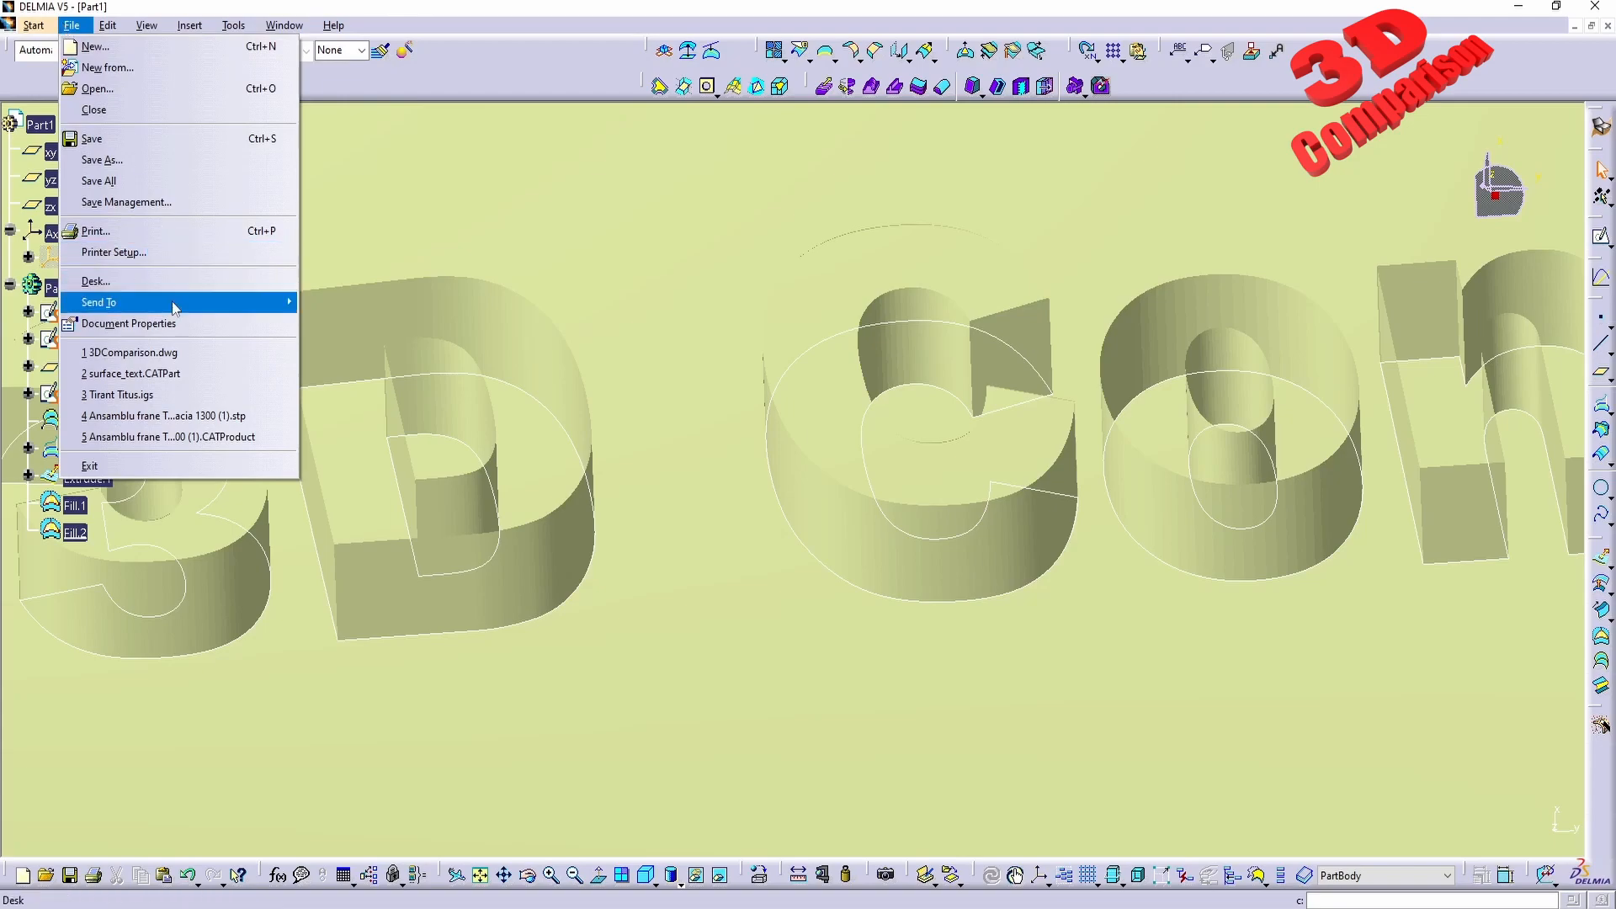
click(168, 375)
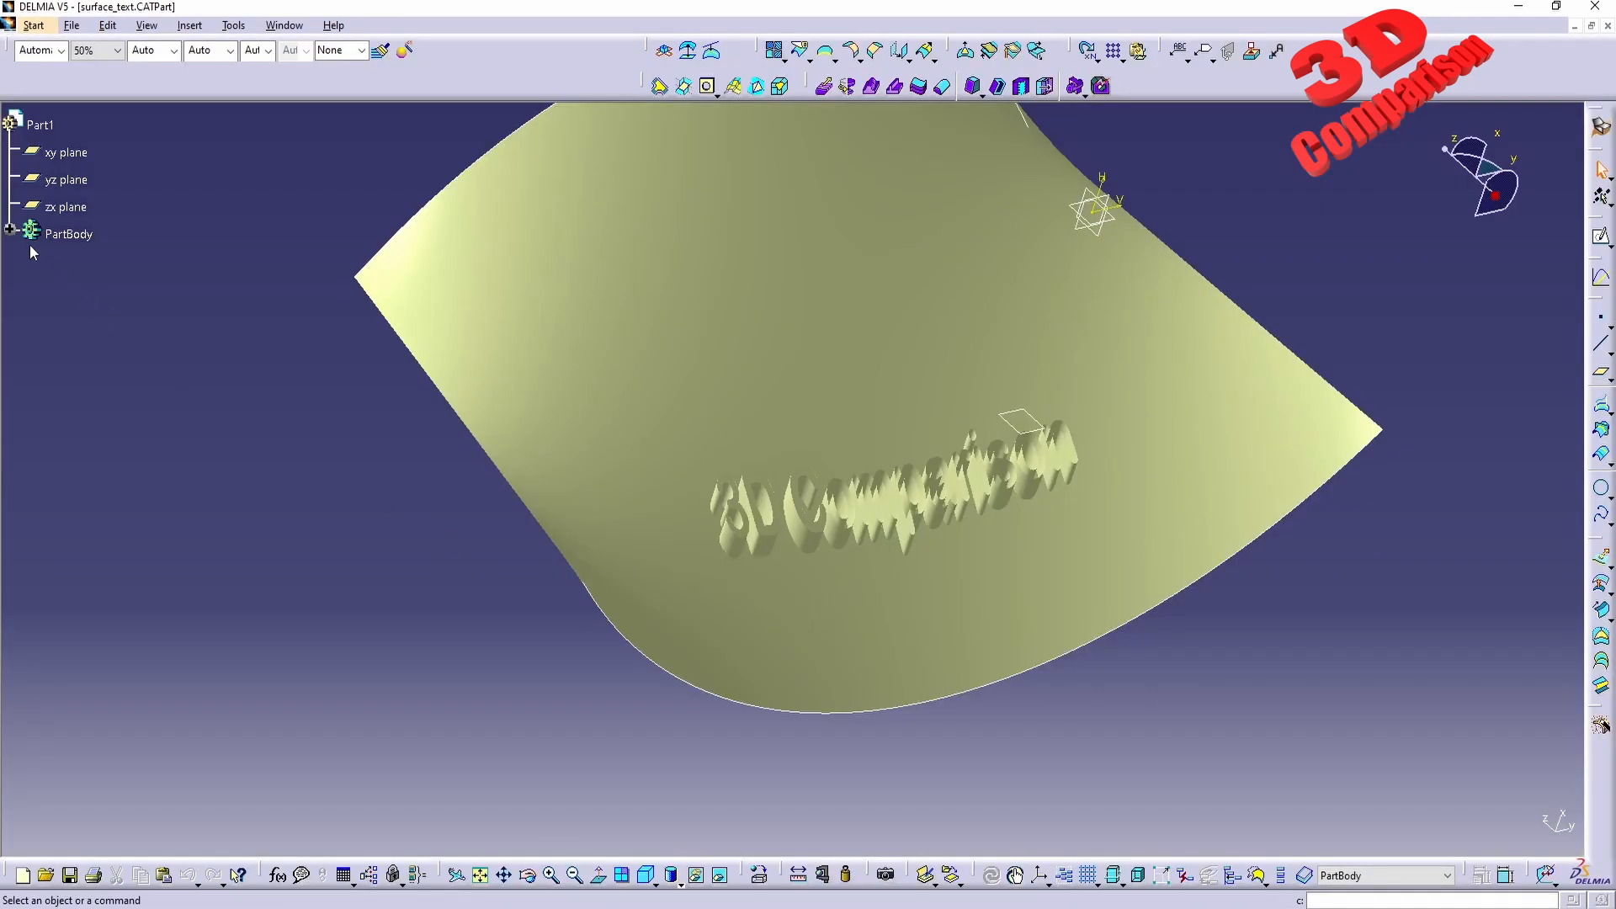
- Open the definition of the multi-sections surface on the letter D and examine its sections and closing points
click(10, 230)
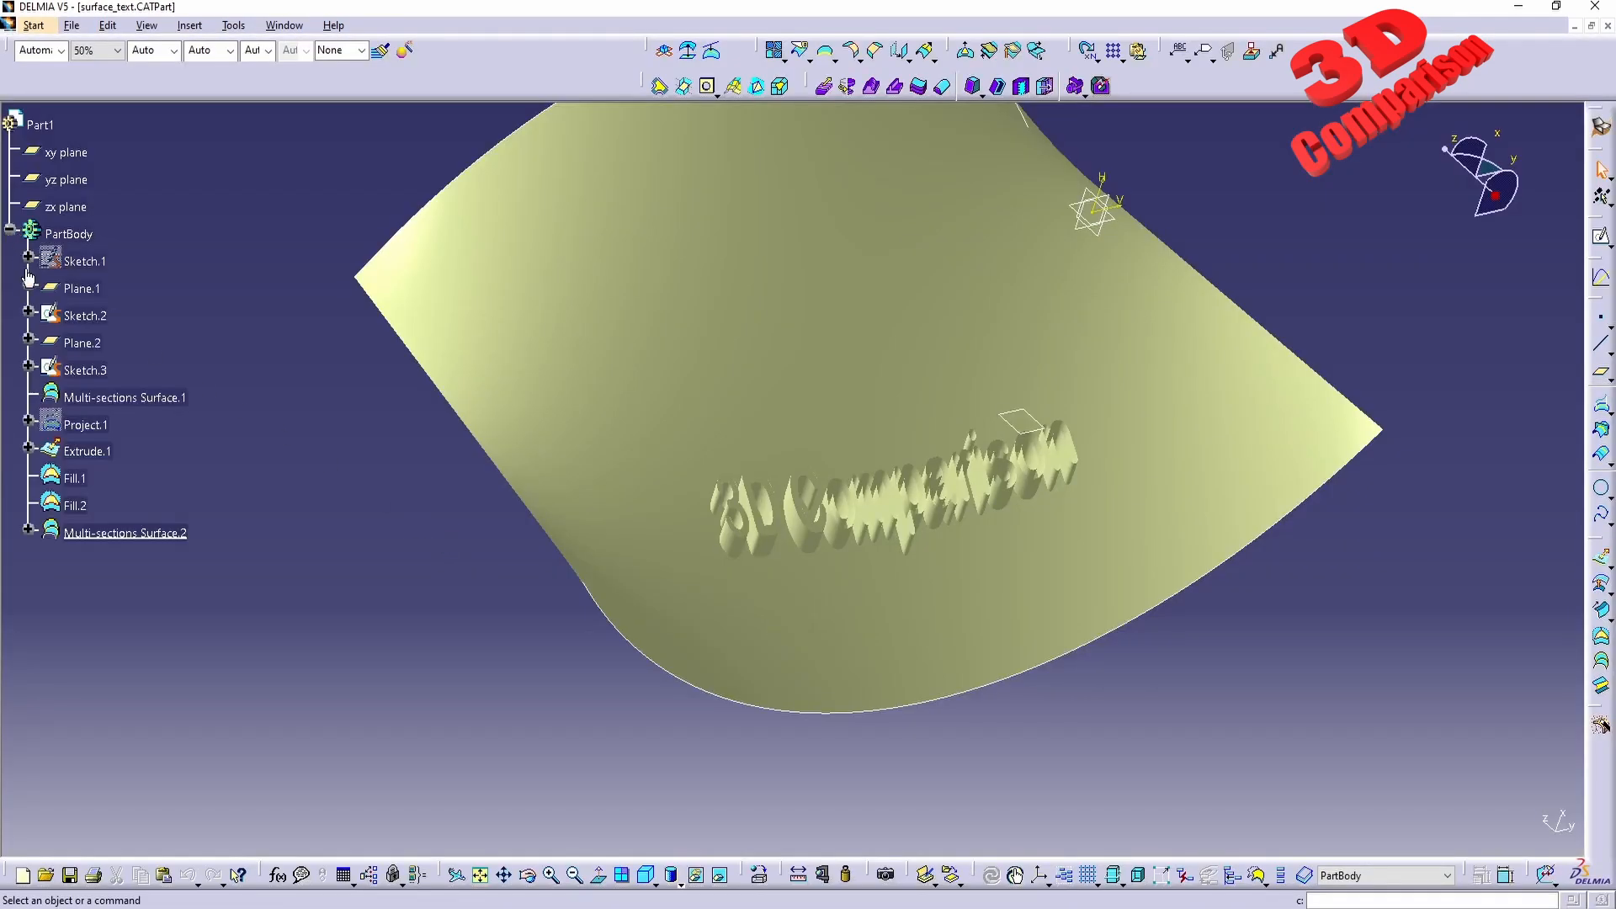
click(117, 535)
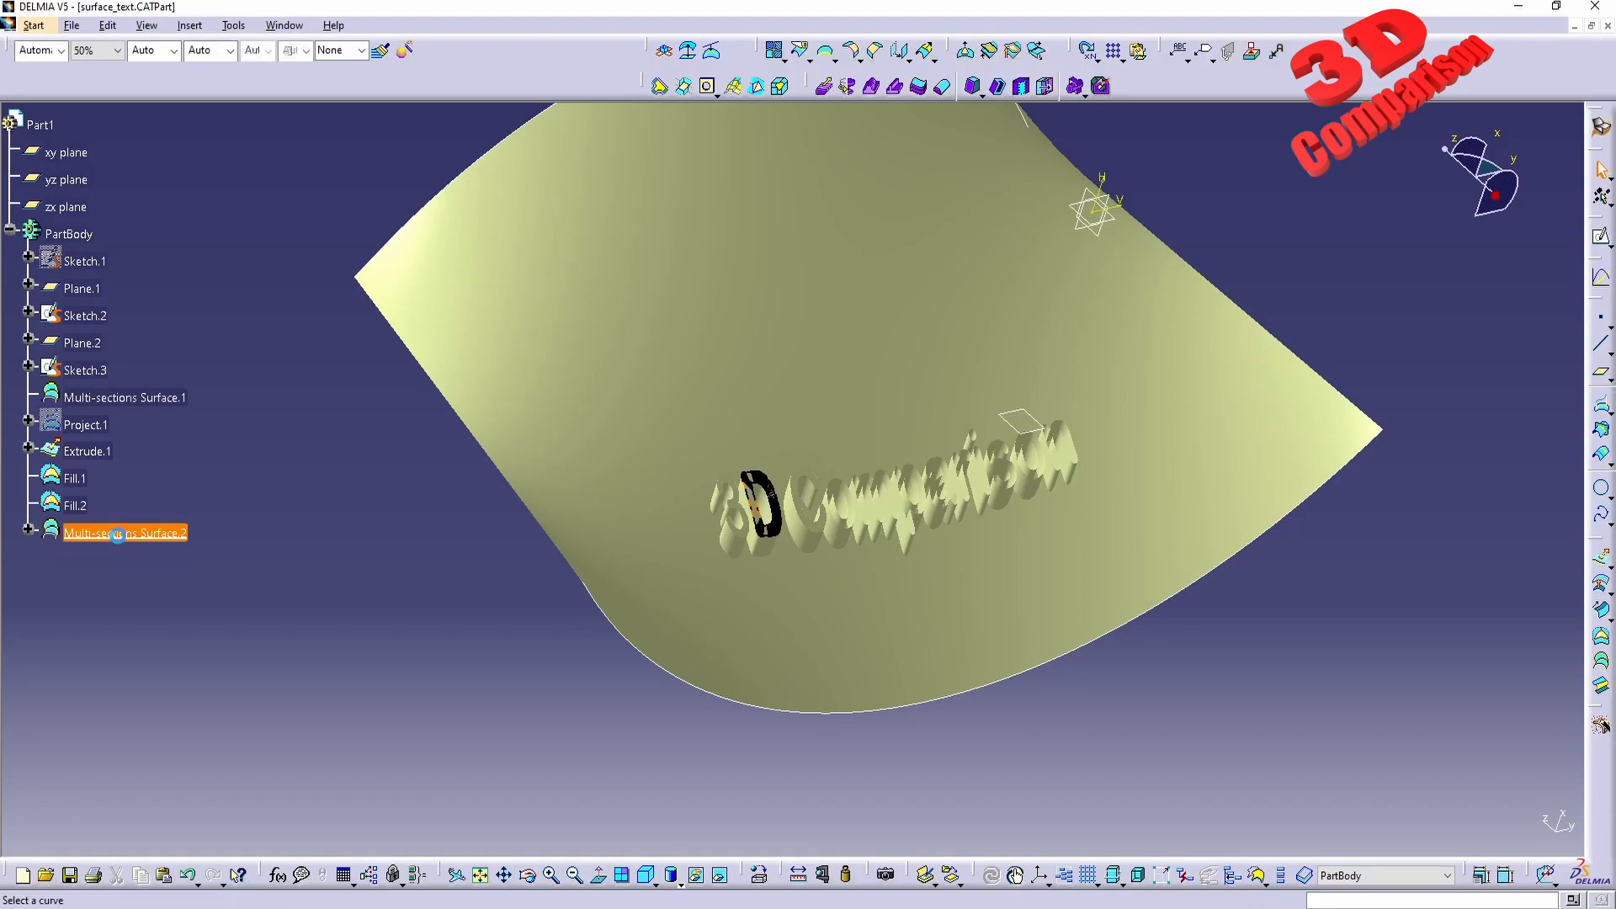
double_click(117, 535)
middle_drag(866, 631, 813, 579)
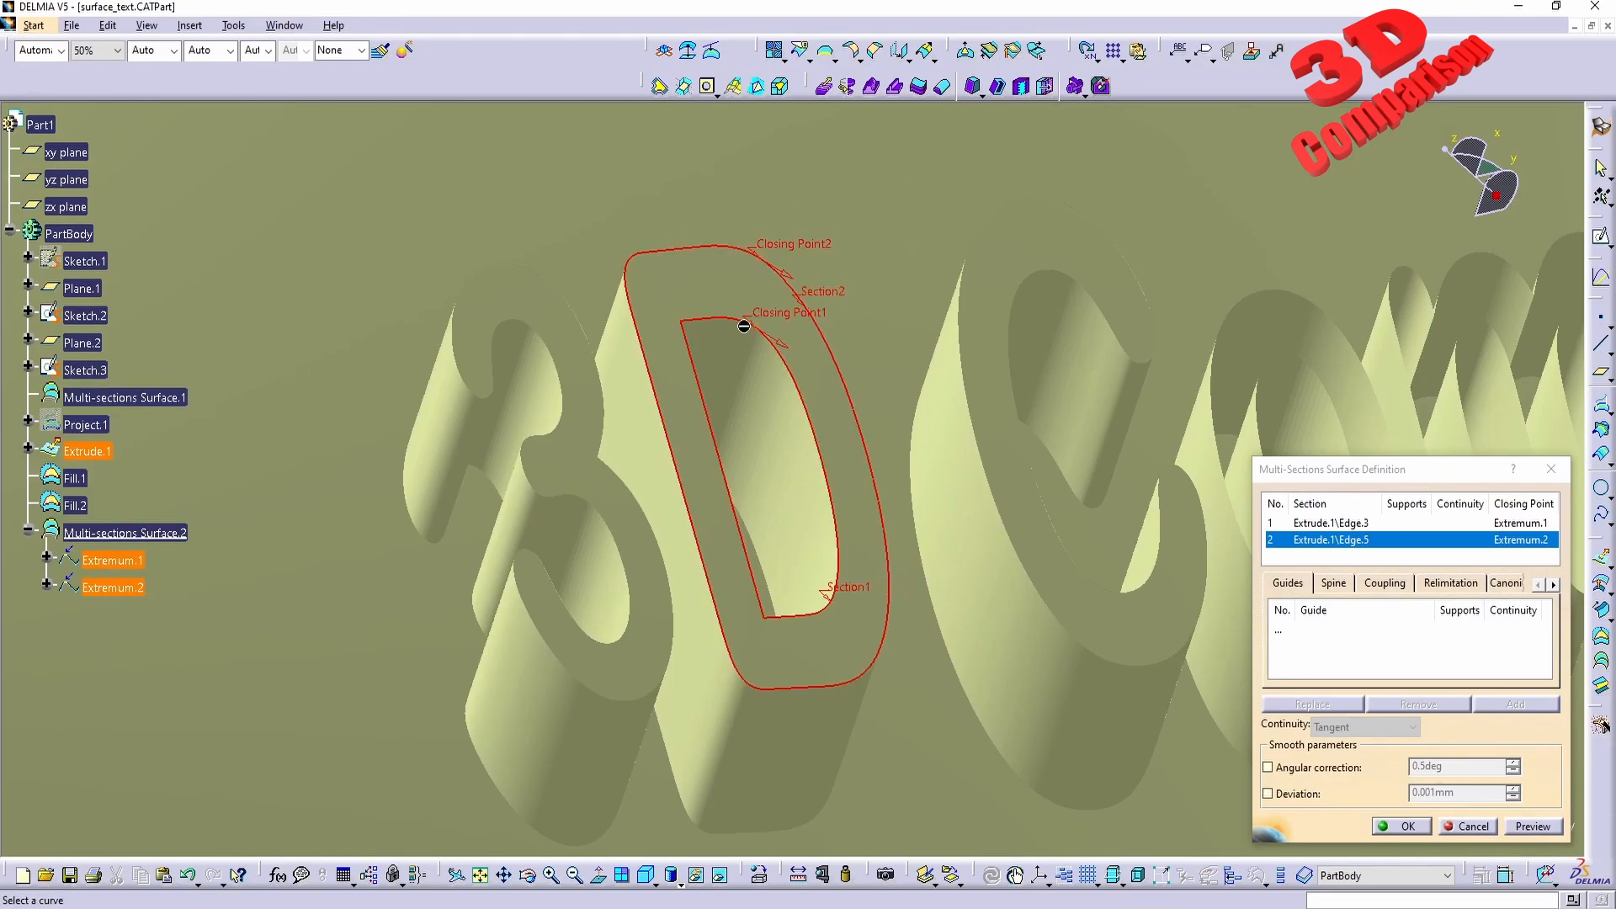
middle_drag(710, 303, 582, 439)
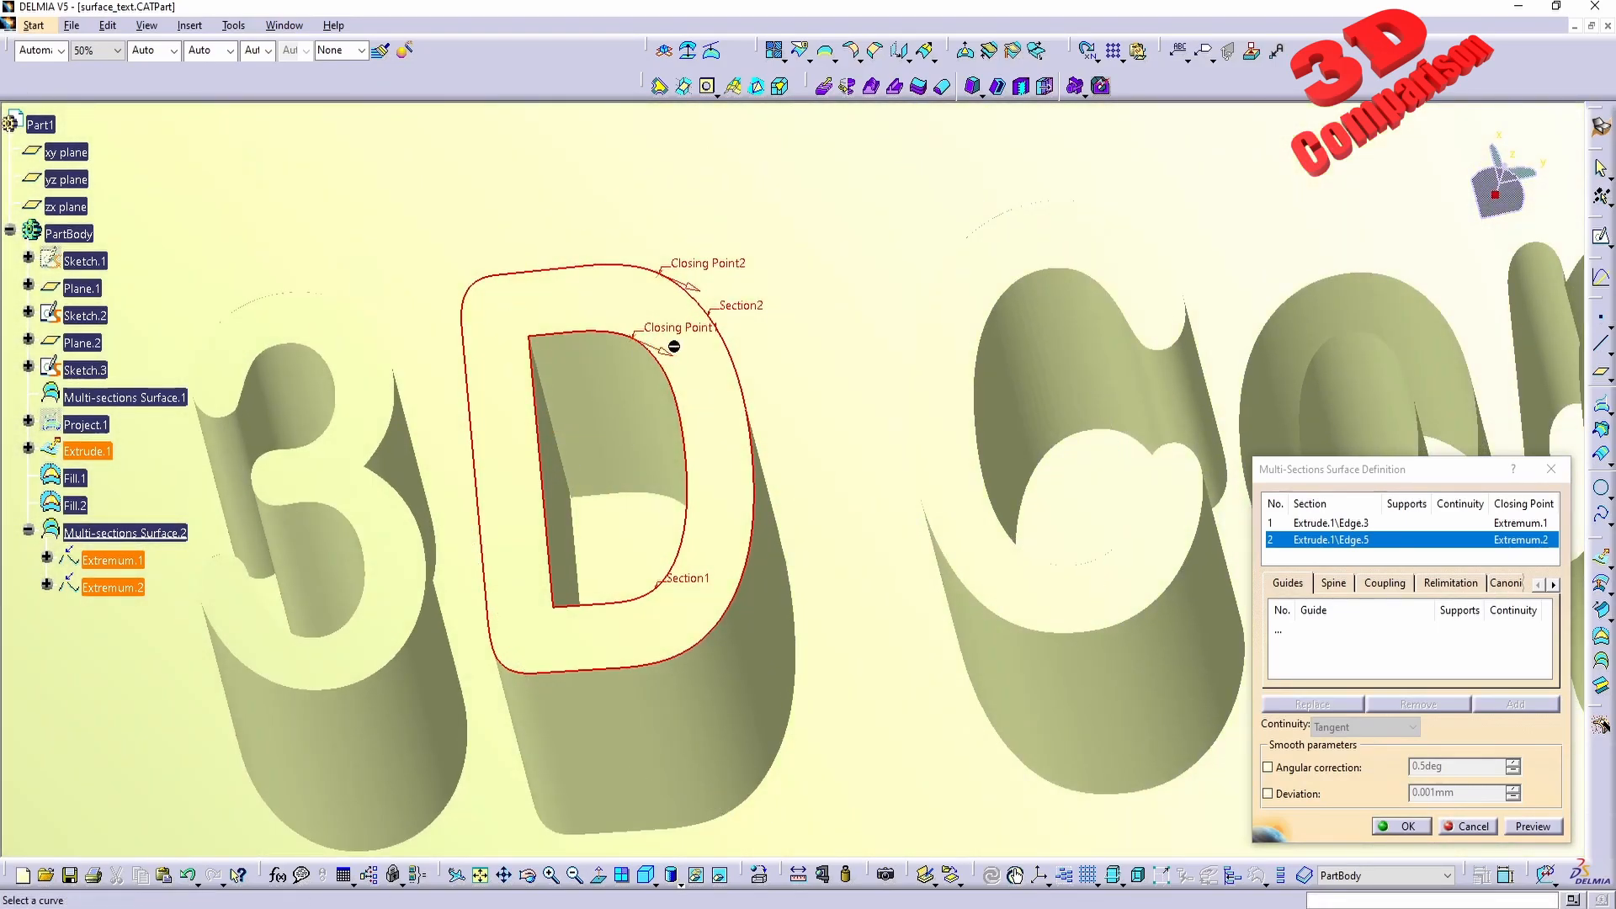
- Close the definition without changes and delete the multi-sections surface covering the raised face of the D
click(1430, 827)
key(Delete)
key(Return)
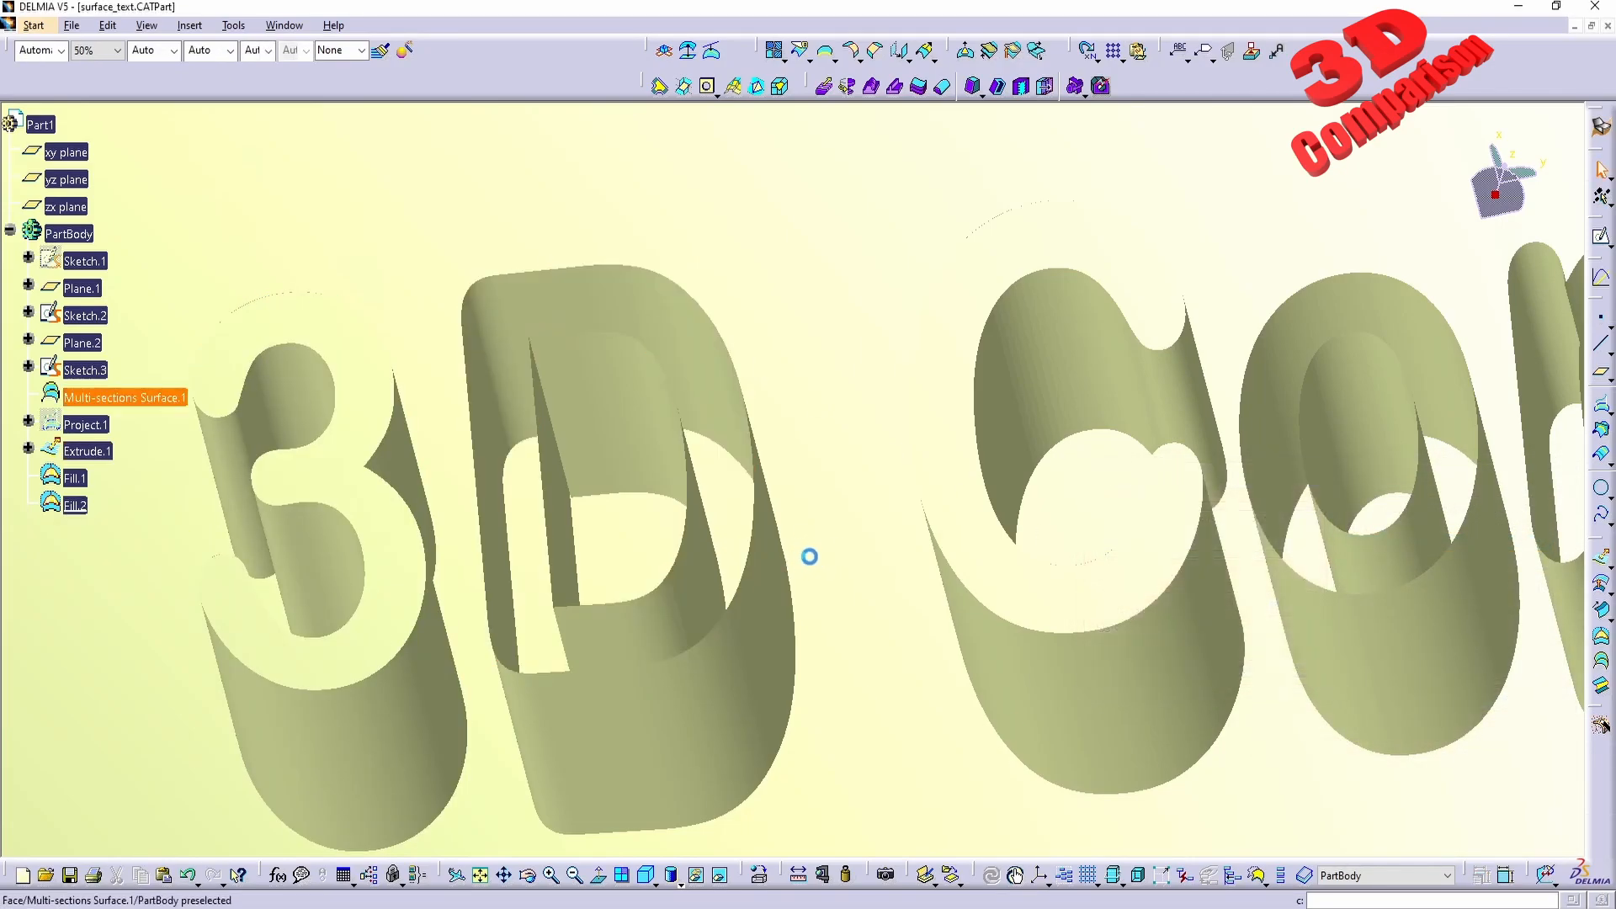
click(1600, 637)
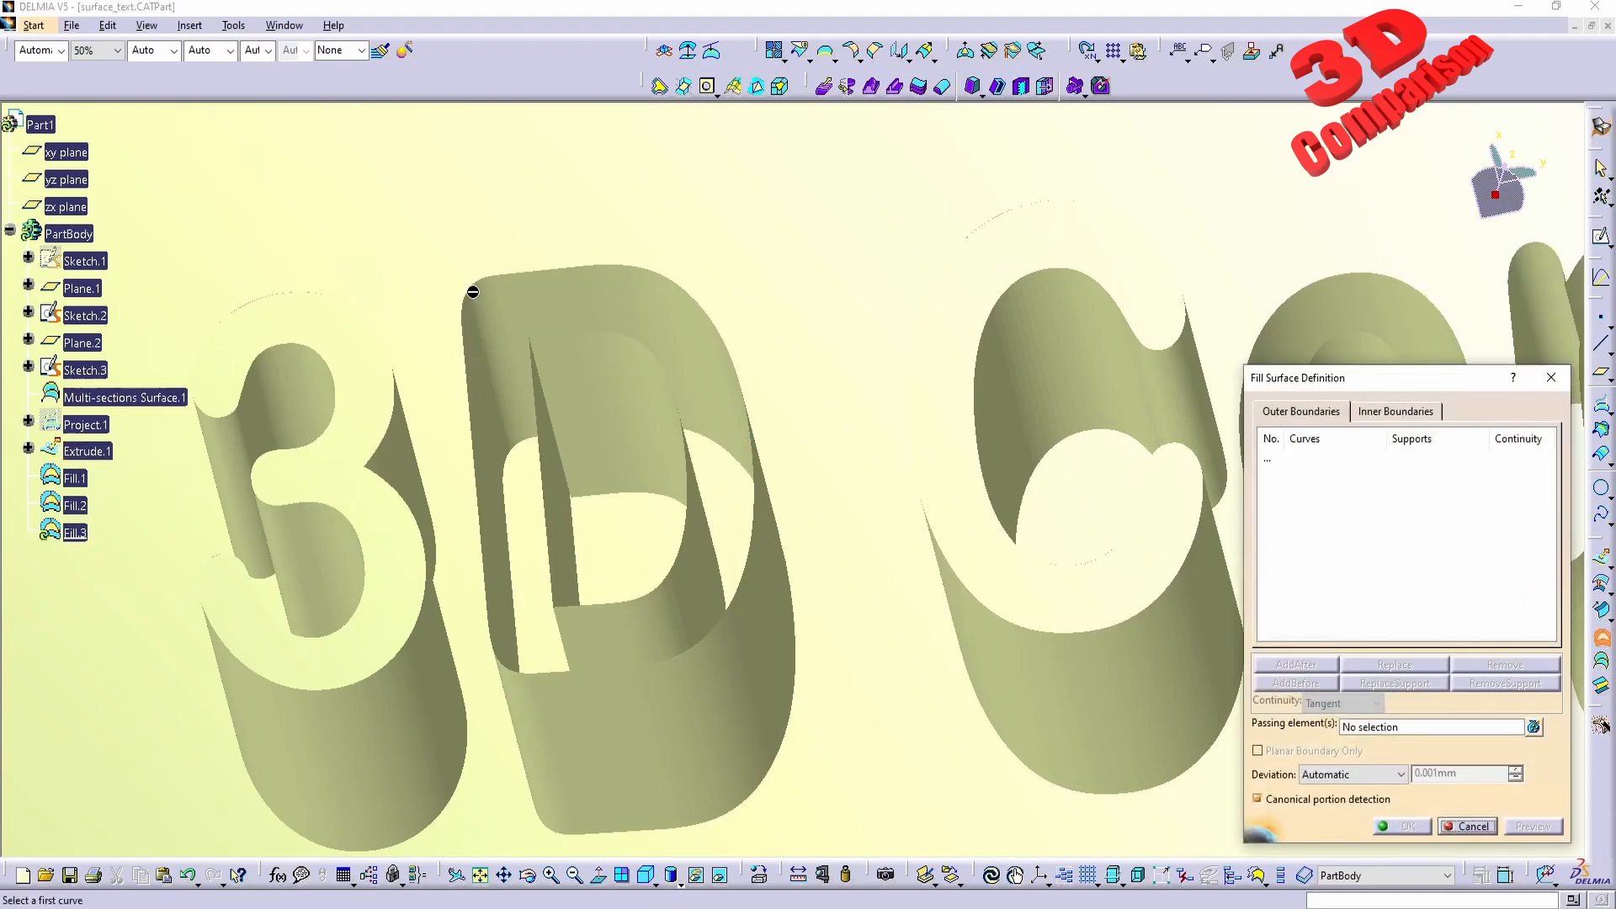
click(1327, 458)
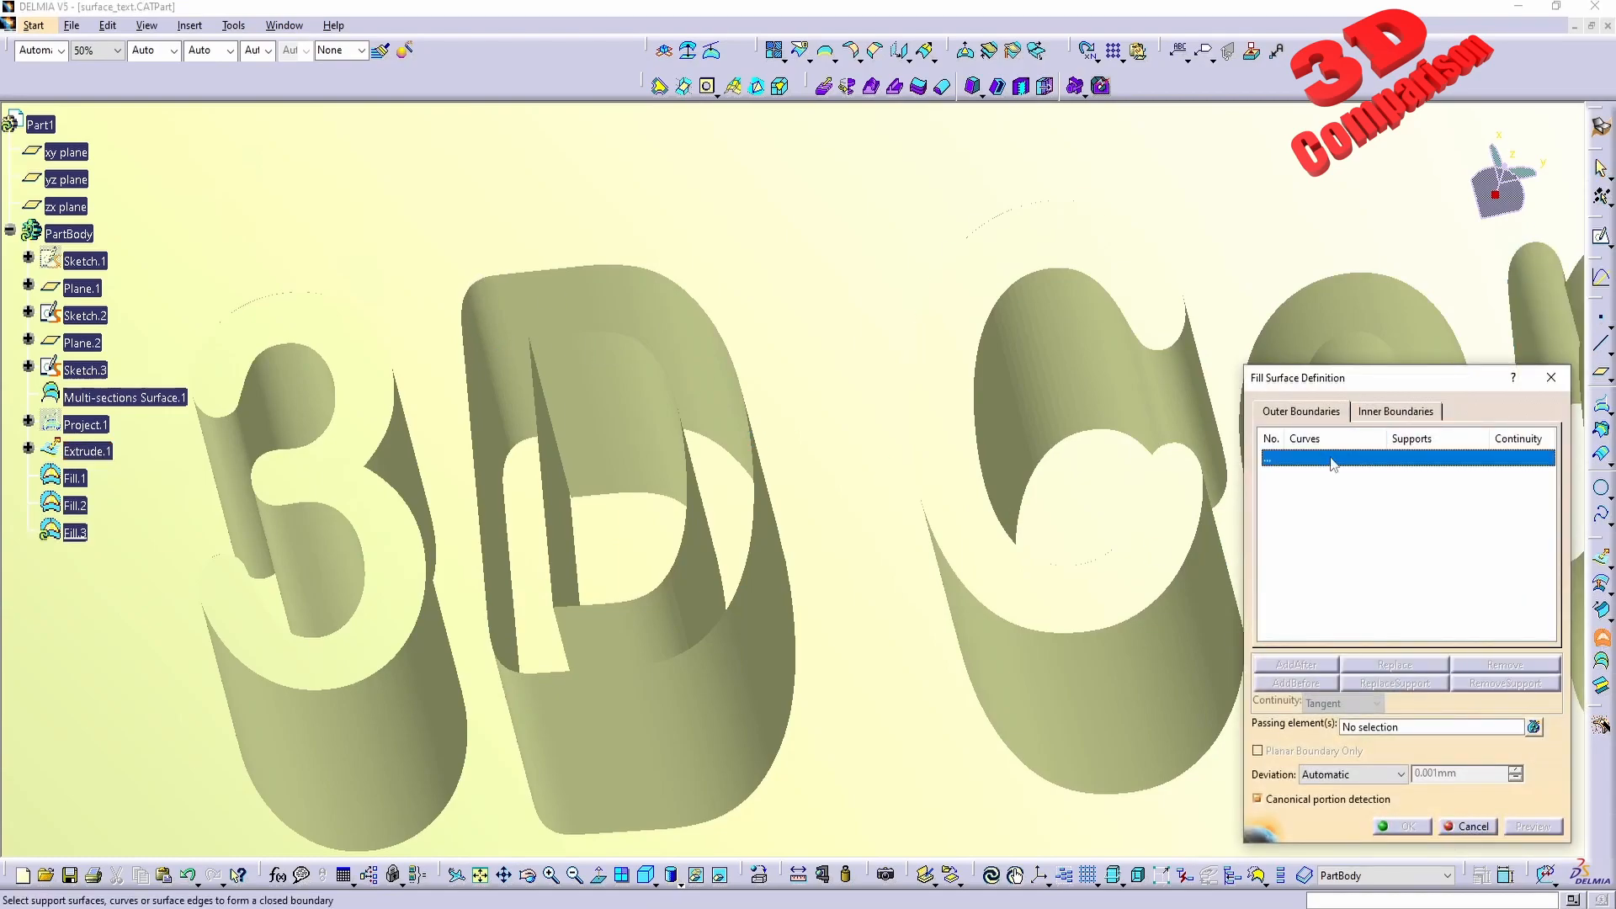
click(1550, 381)
- Try to build a multi-sections surface between the outer and inner edge contours of the raised D
click(1600, 661)
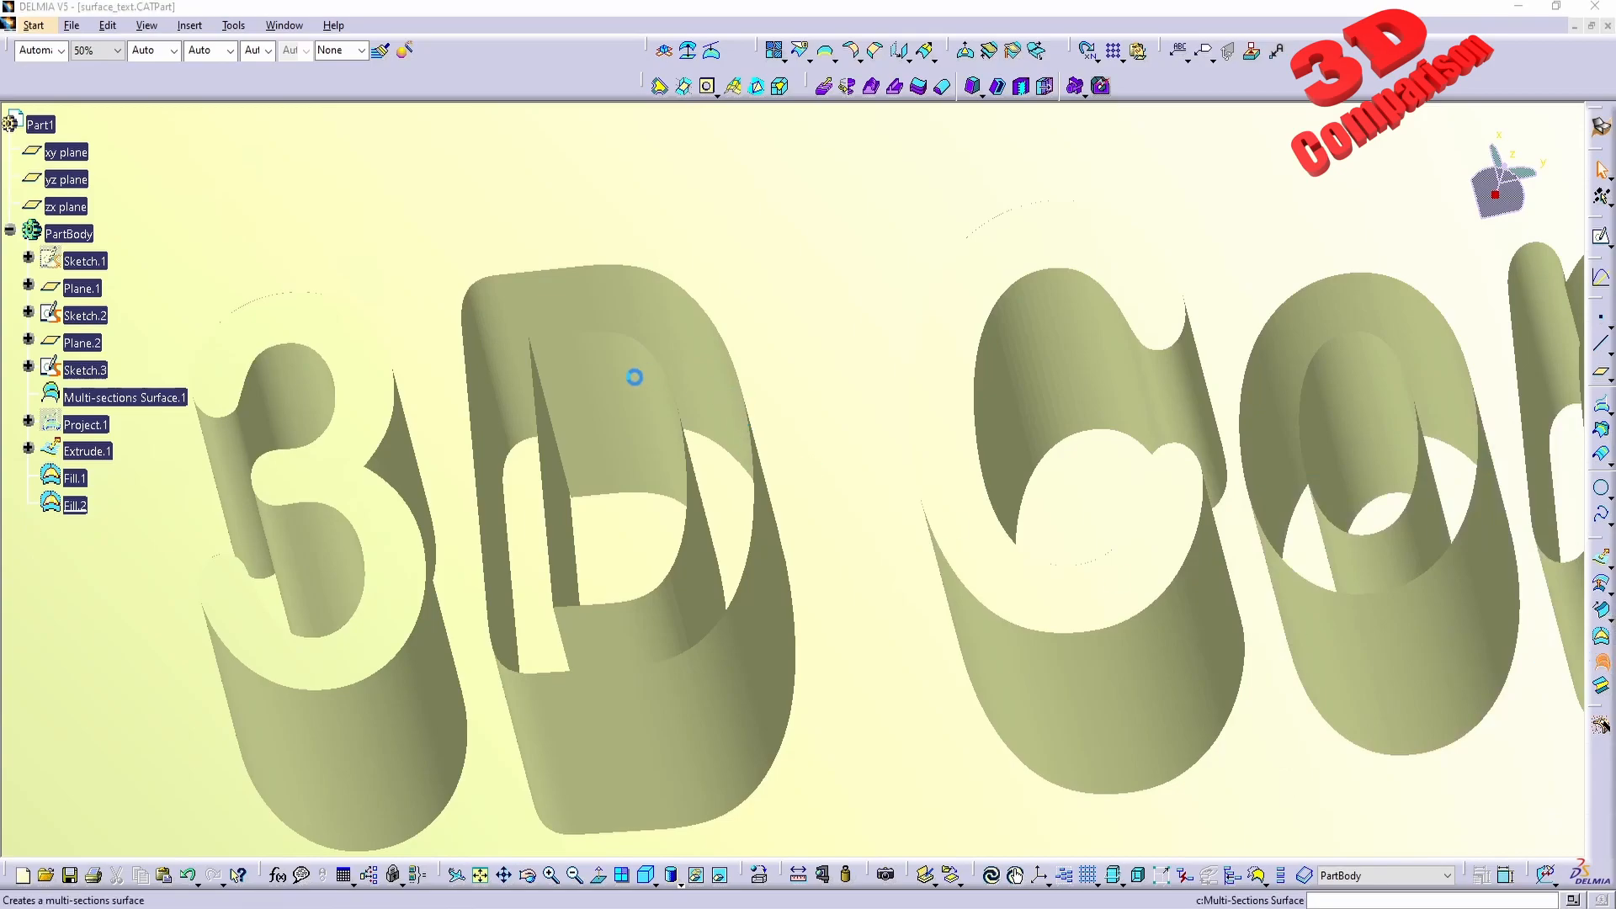
click(559, 268)
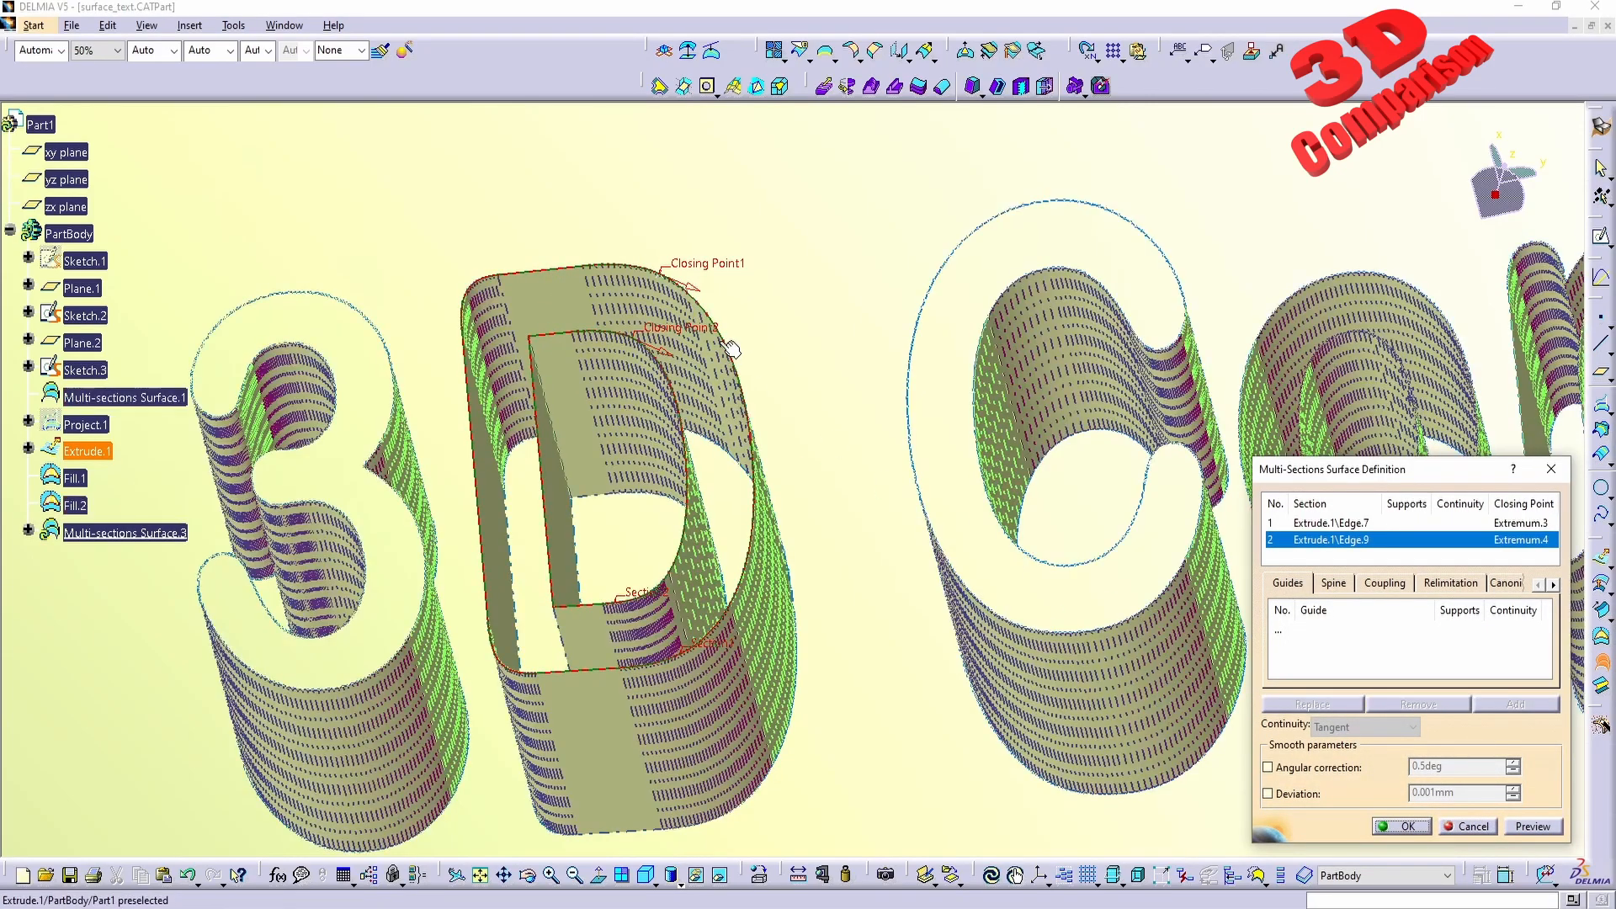
click(1401, 826)
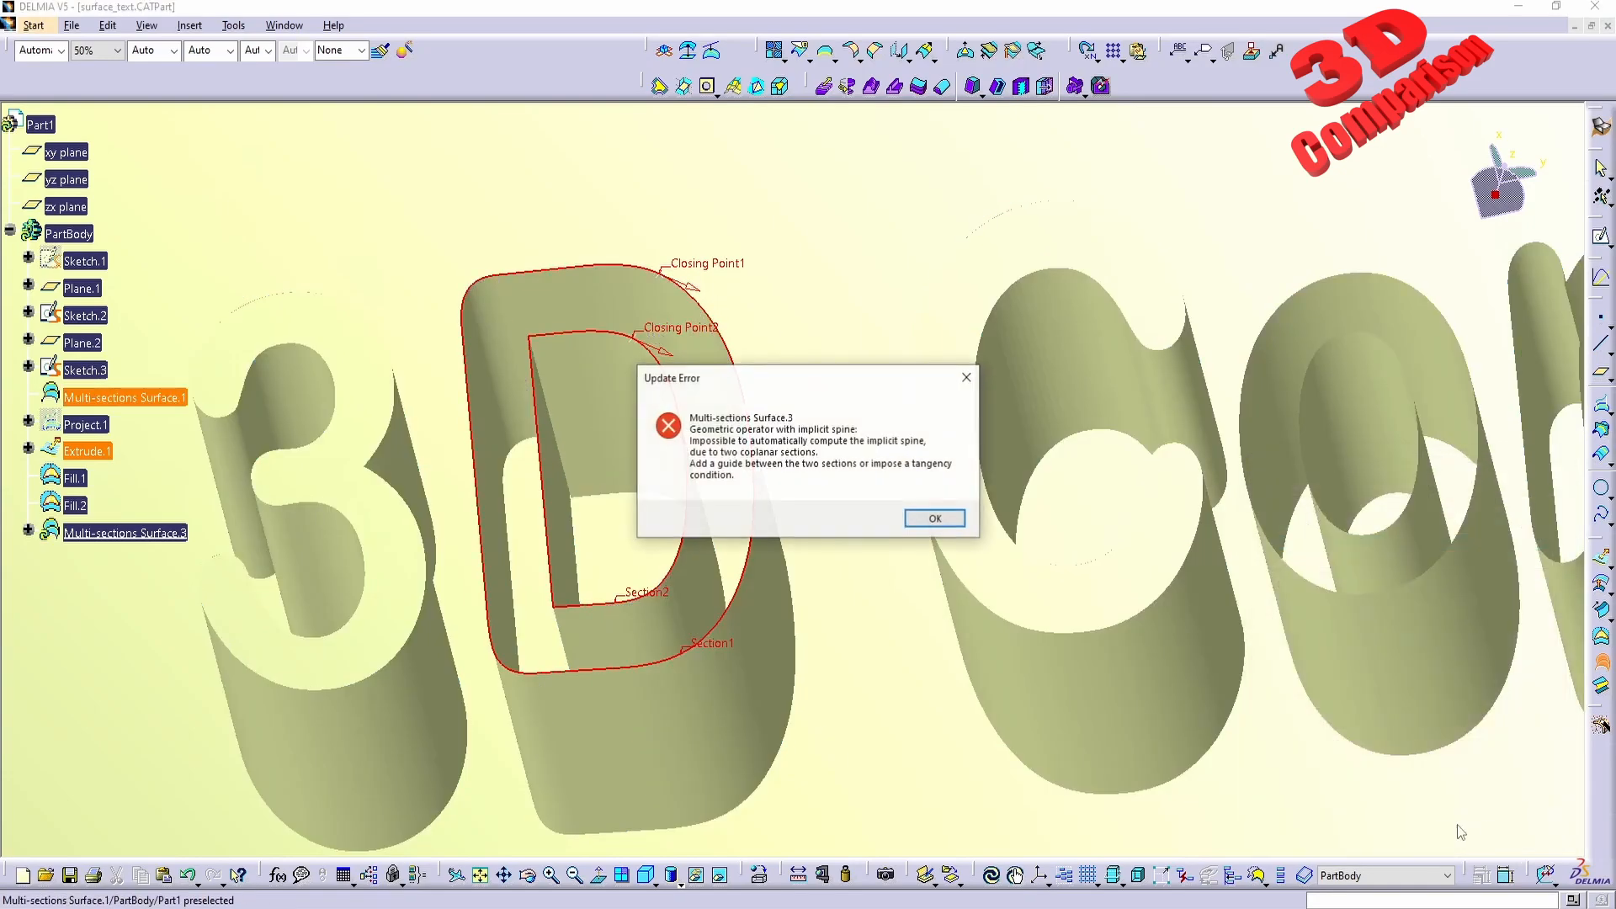
click(960, 525)
mouse_move(800, 458)
middle_down()
mouse_move(739, 613)
mouse_move(880, 461)
mouse_move(876, 504)
mouse_move(912, 614)
mouse_move(808, 589)
mouse_move(778, 555)
mouse_move(721, 353)
mouse_move(750, 455)
mouse_move(735, 446)
middle_up()
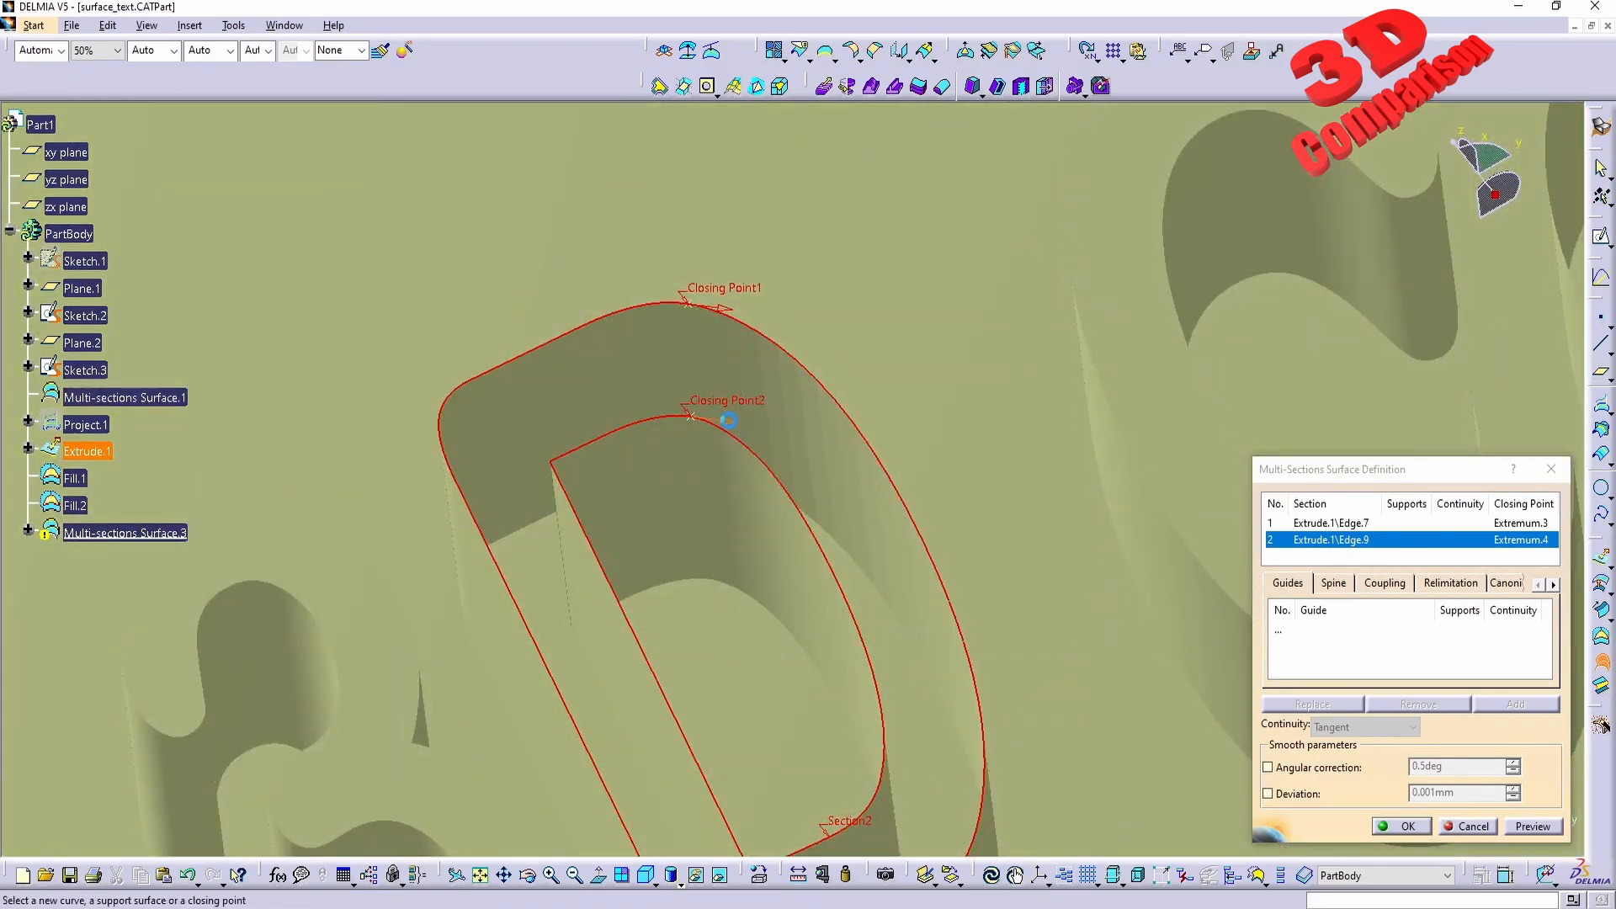
click(1399, 825)
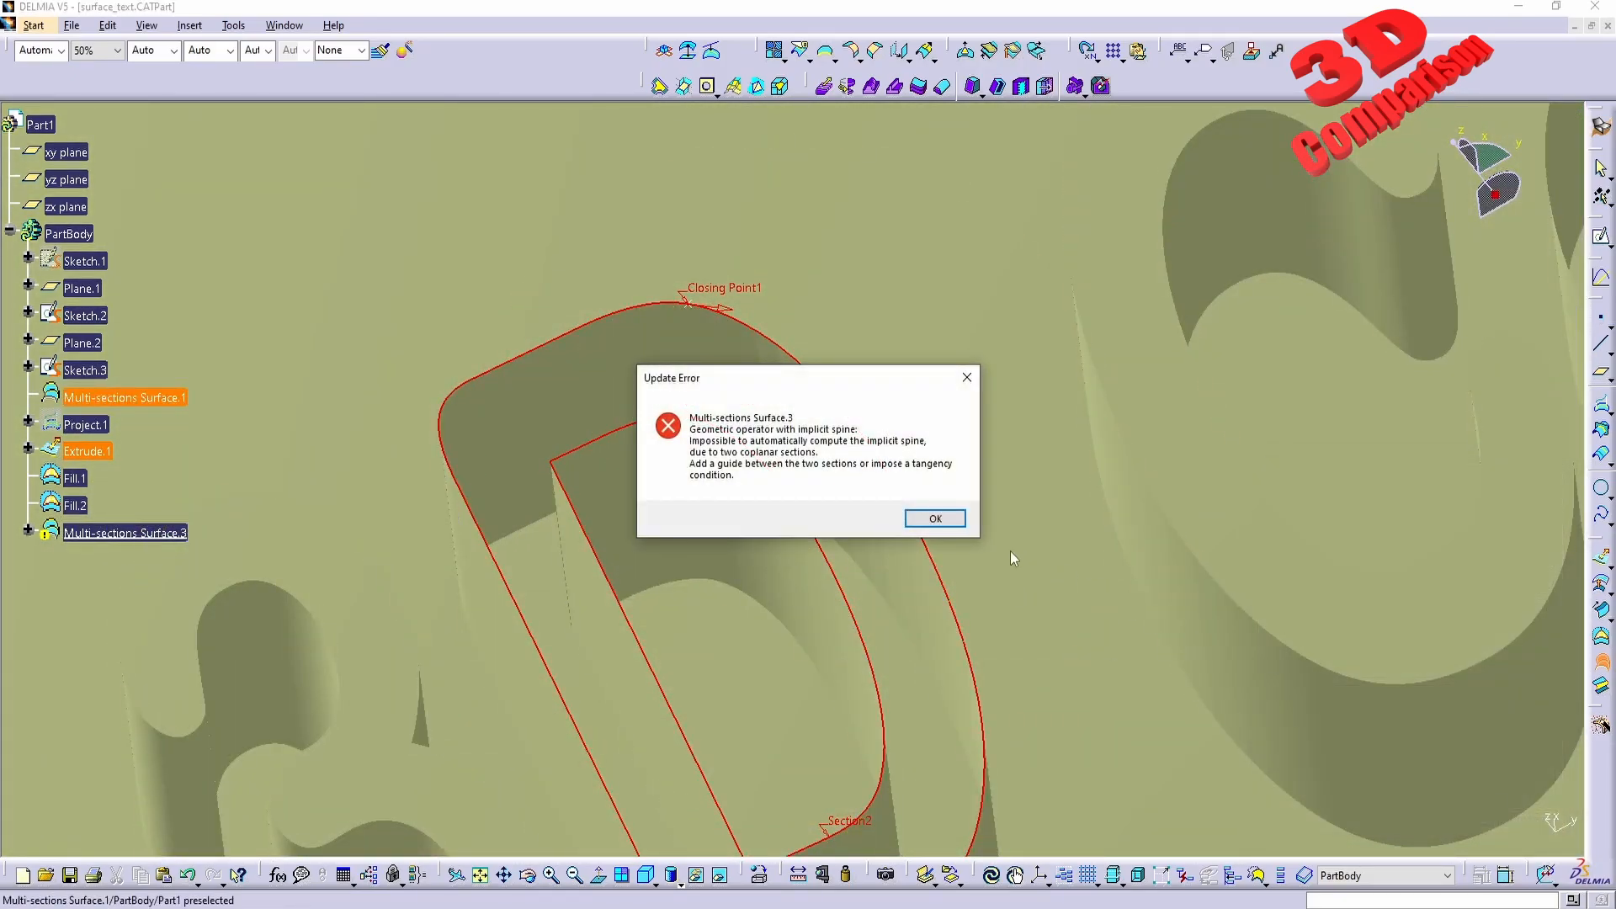
click(930, 515)
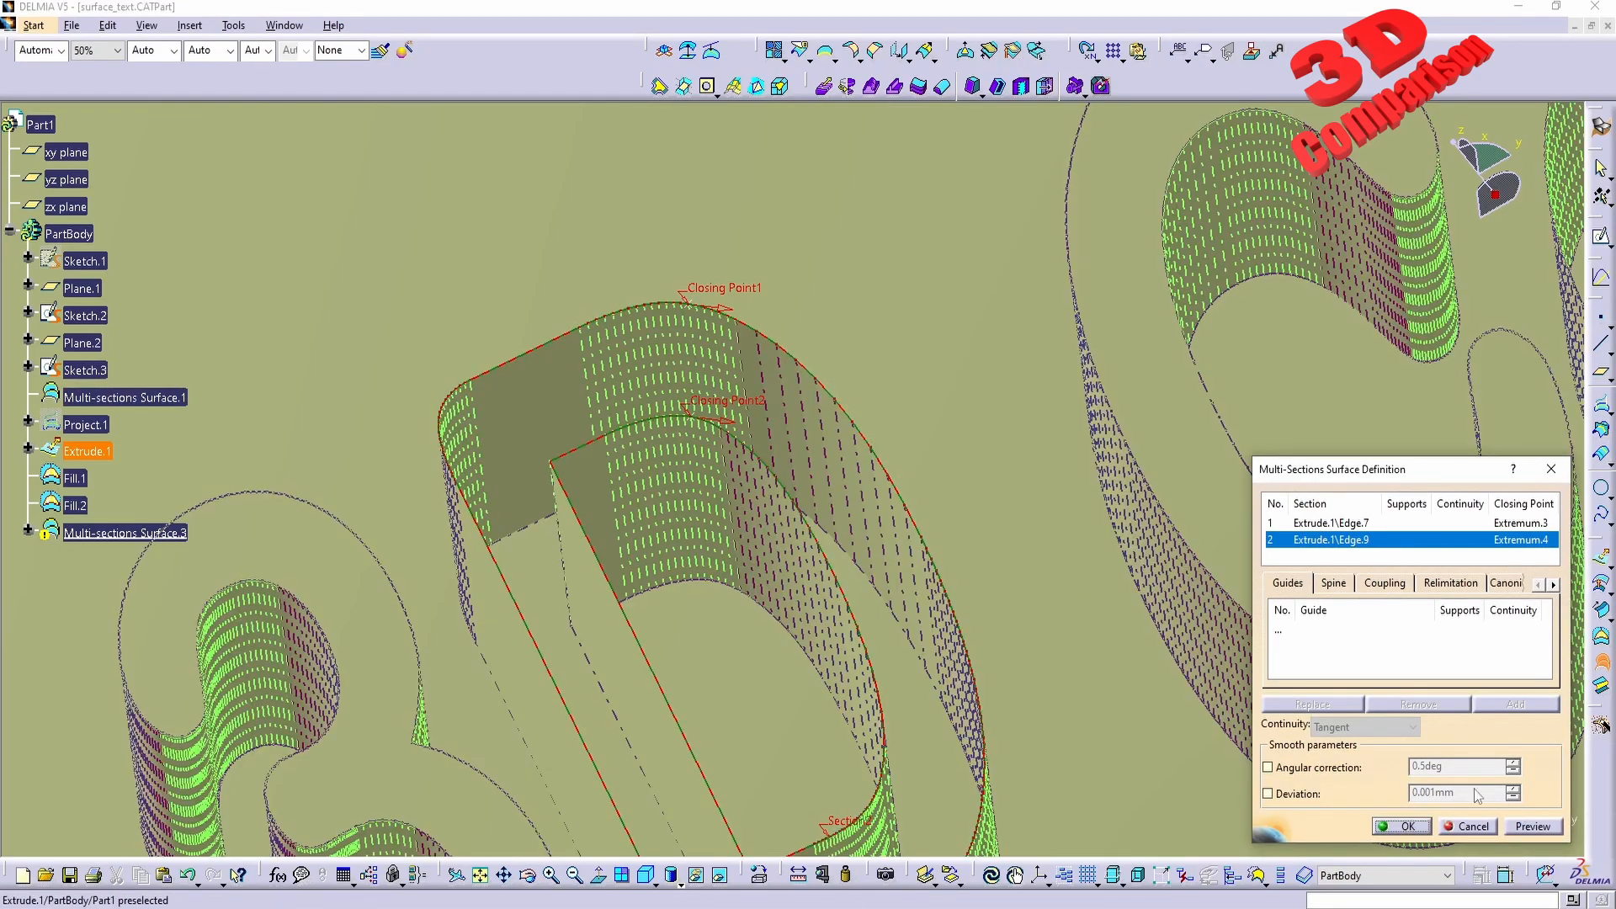
- Try to assign the curved base surface as tangent support of the D's outer section, then cancel the multi-sections definition
click(1346, 522)
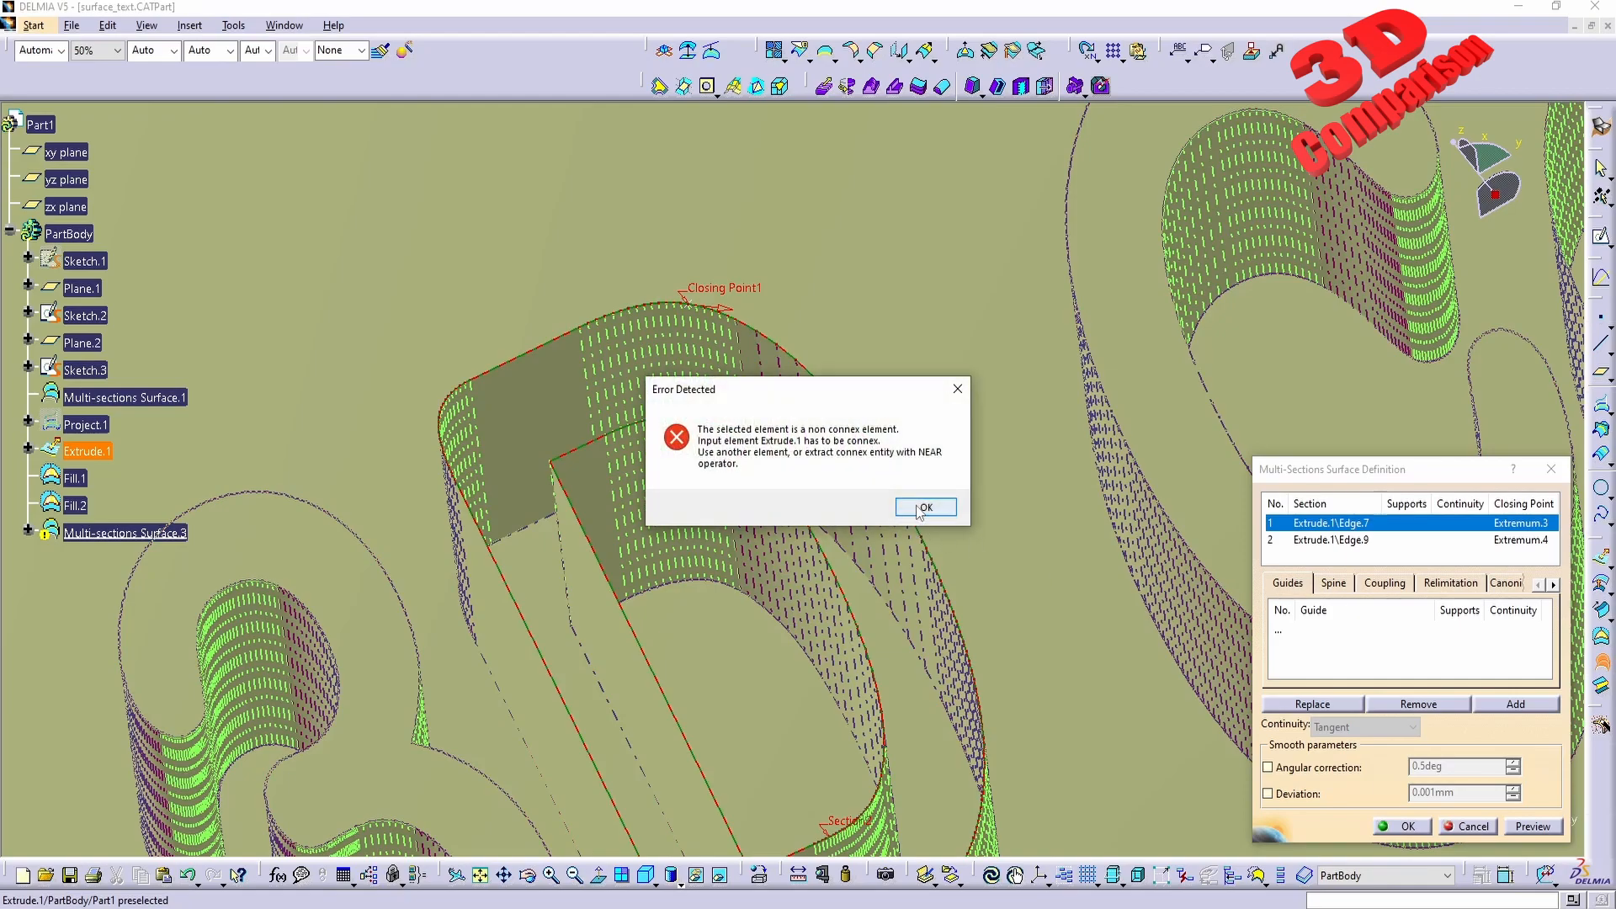
click(927, 516)
click(833, 306)
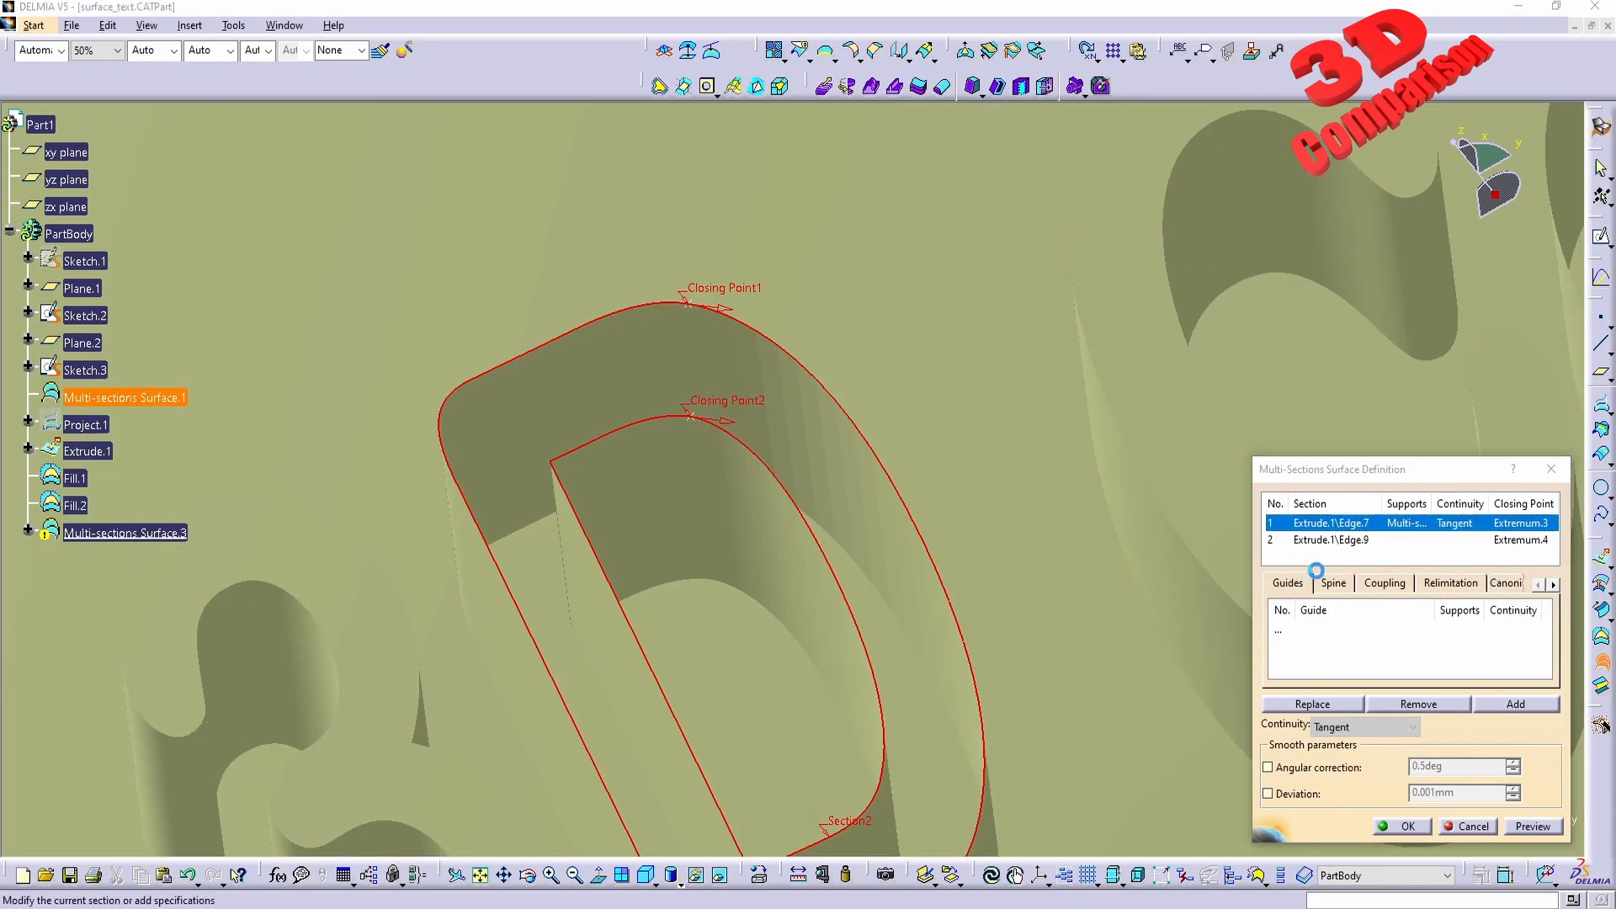
click(936, 508)
click(1521, 825)
click(914, 507)
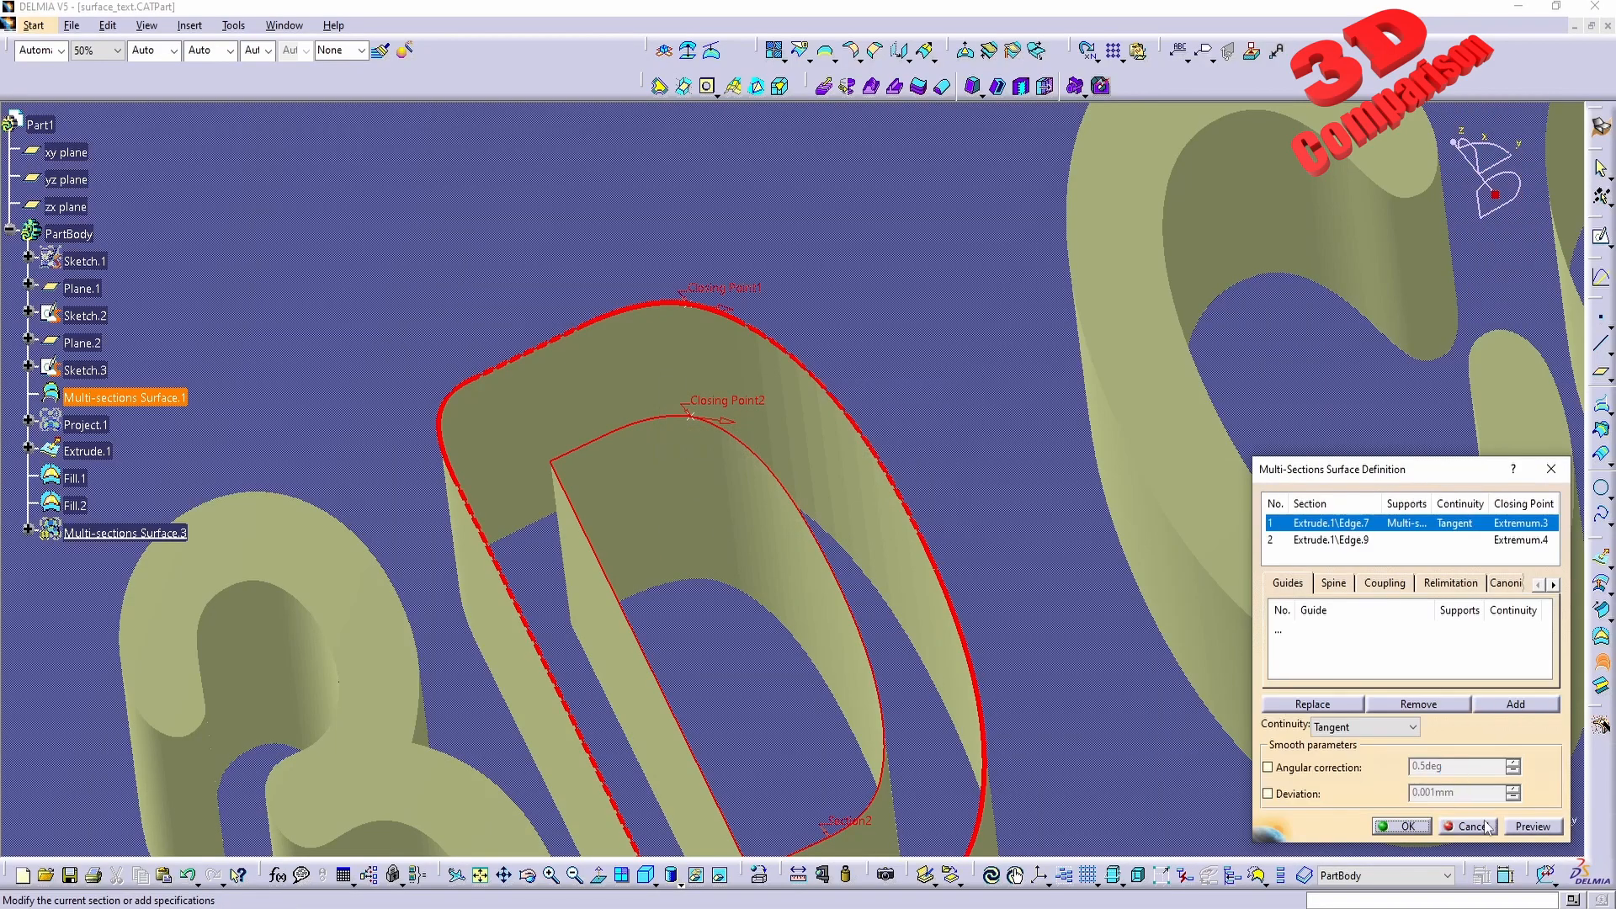
click(1478, 827)
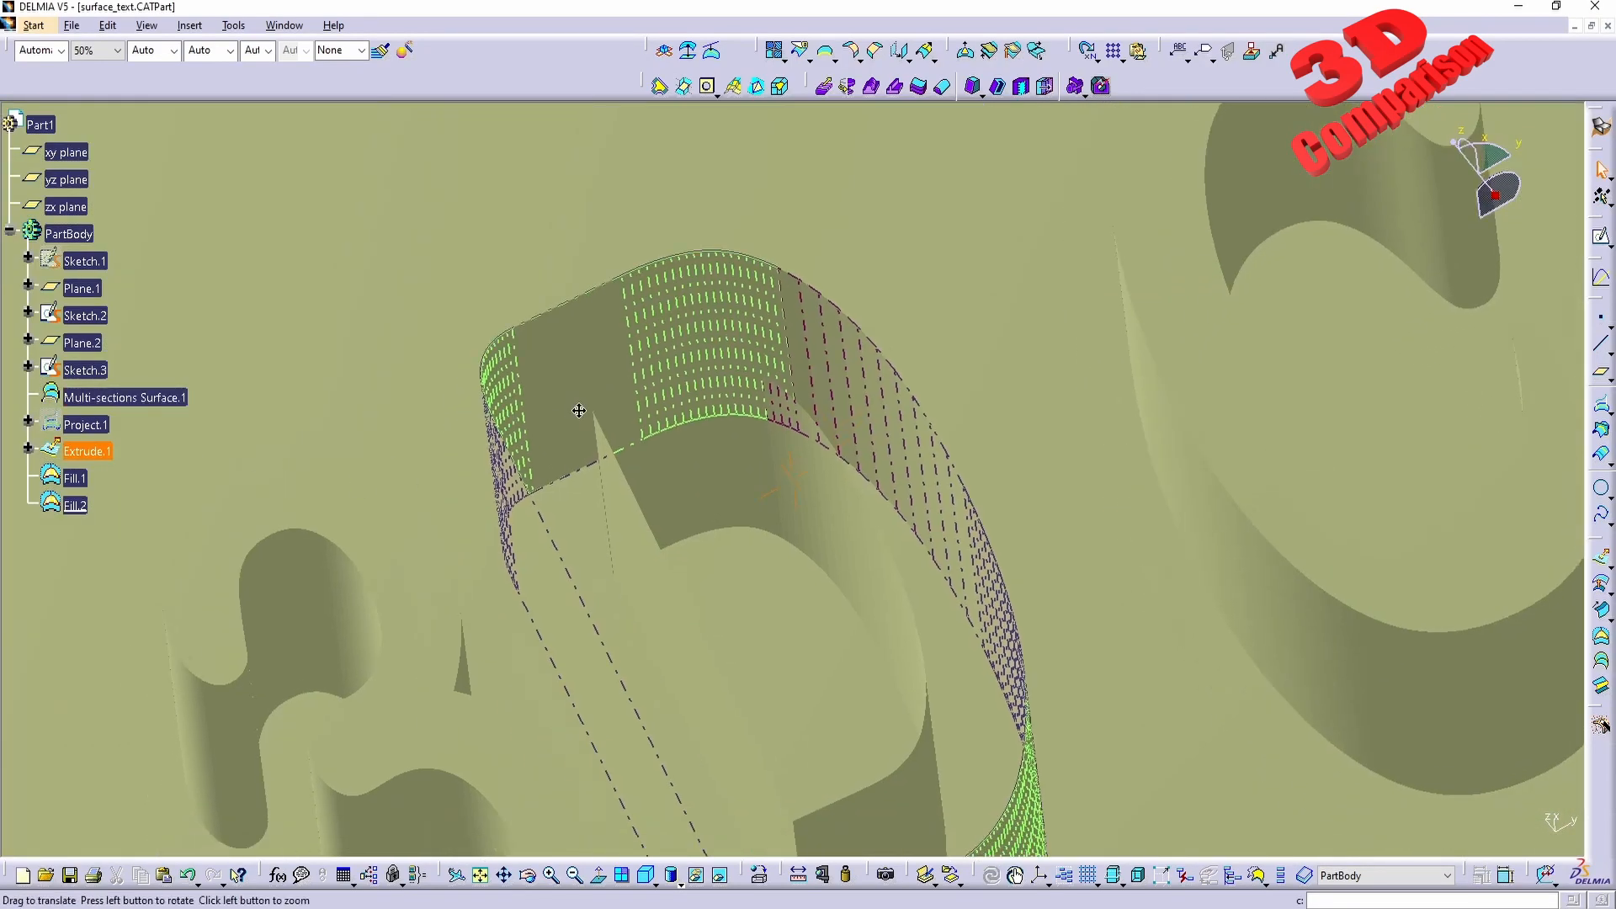
- Restore the deleted multi-sections surface on the D and review its sections and closing points in the definition
middle_drag(570, 418, 654, 536)
click(668, 511)
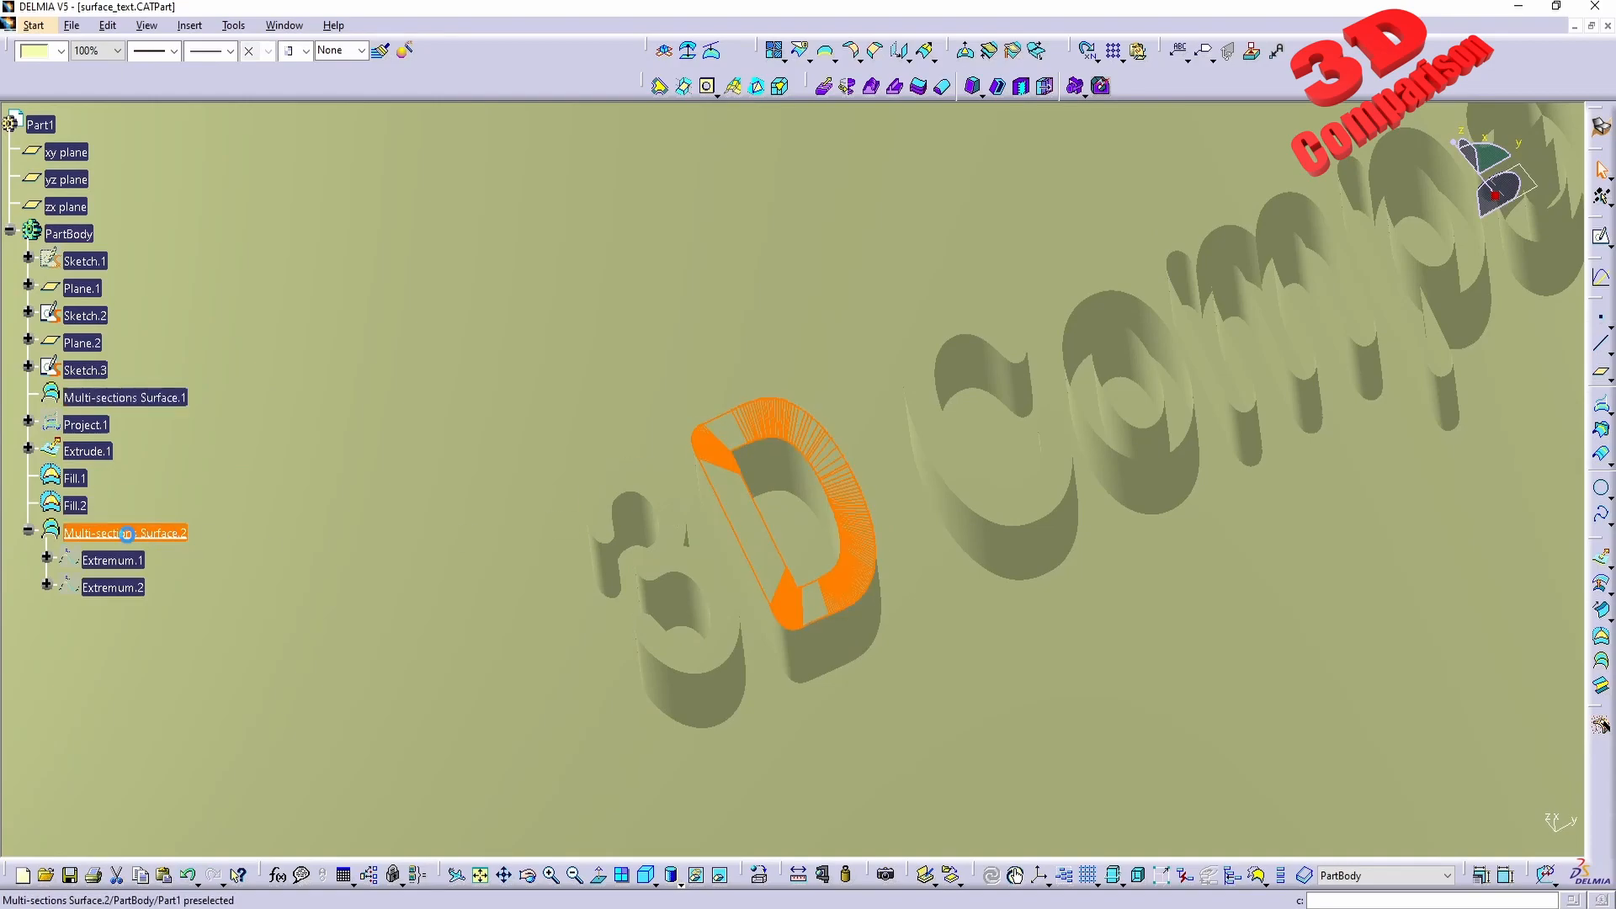
double_click(126, 533)
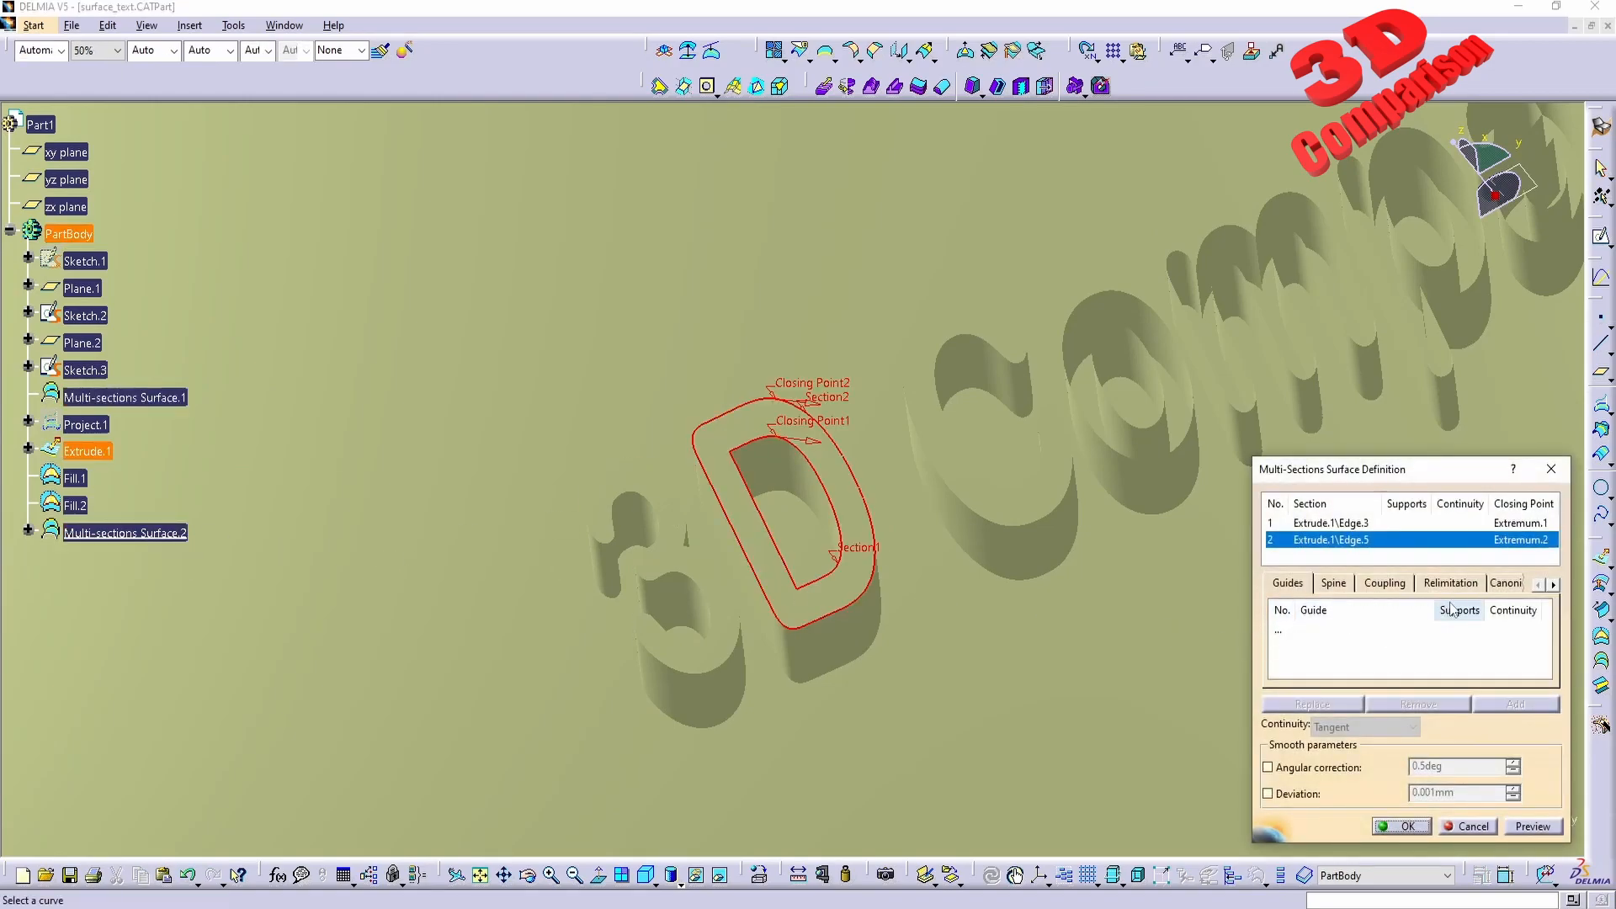
drag(1421, 474, 1232, 413)
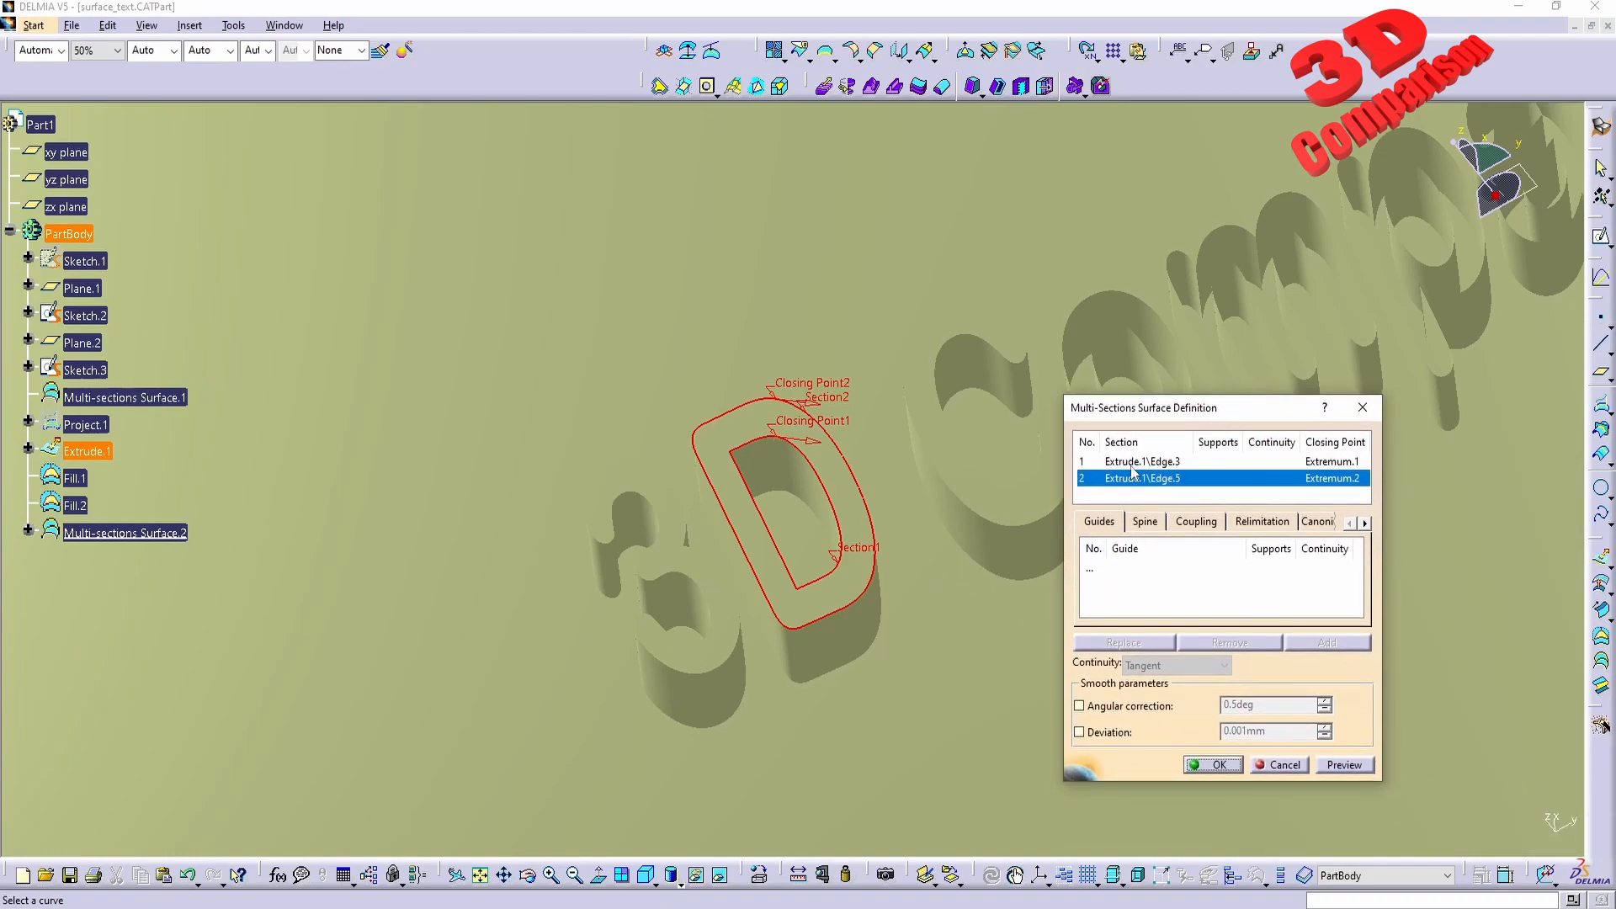
middle_drag(904, 528, 875, 395)
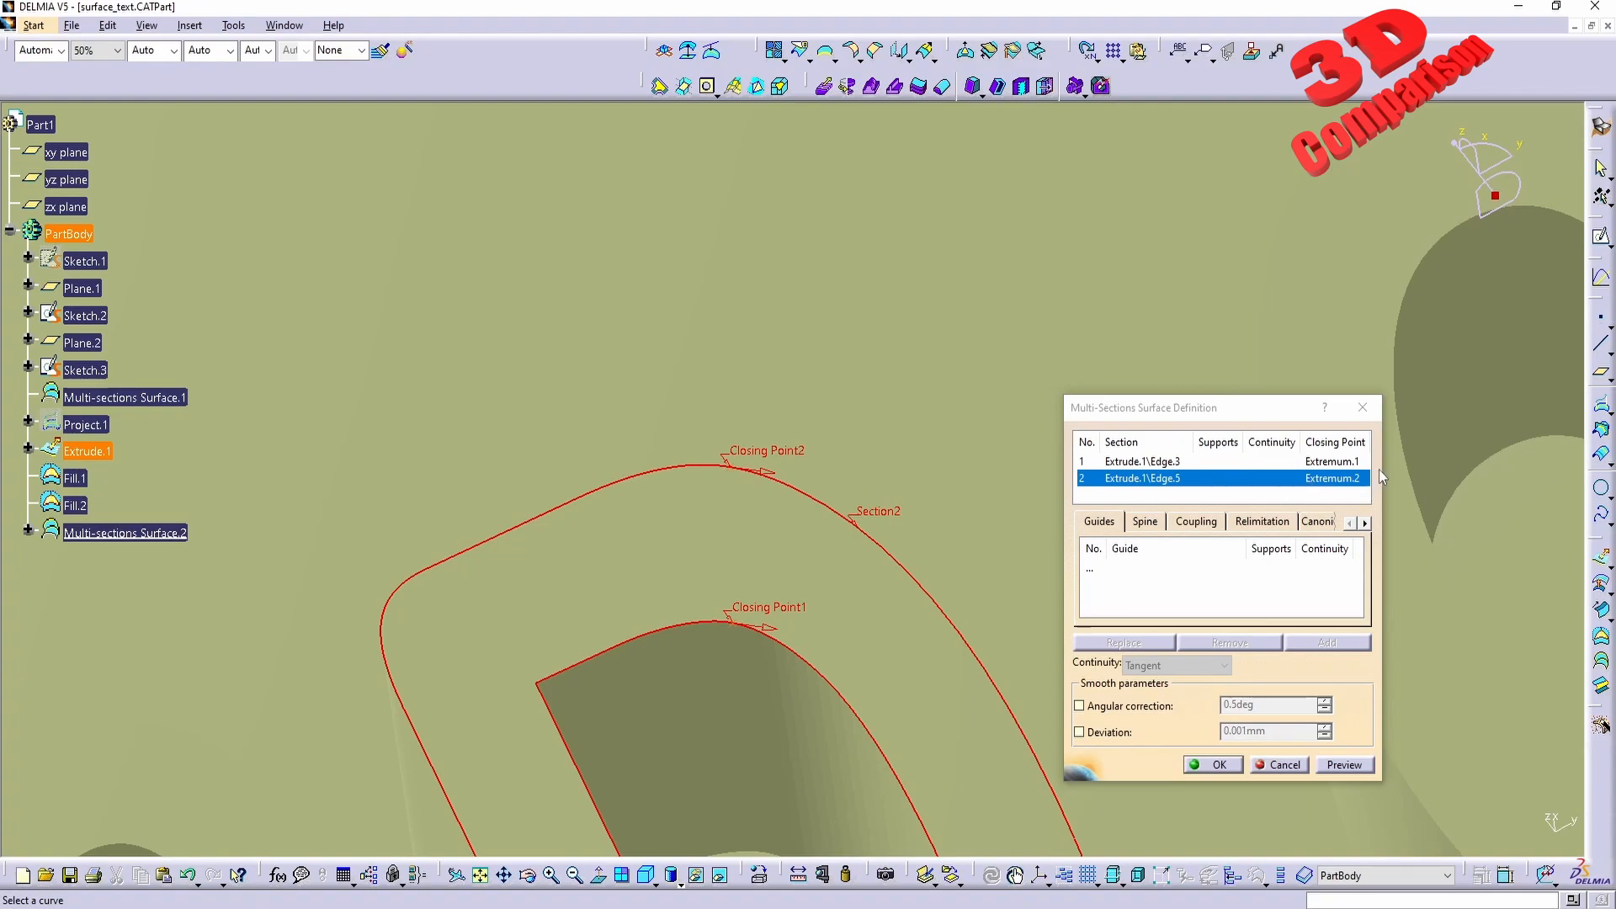
drag(1380, 471, 1522, 468)
click(1355, 765)
middle_drag(981, 505, 821, 350)
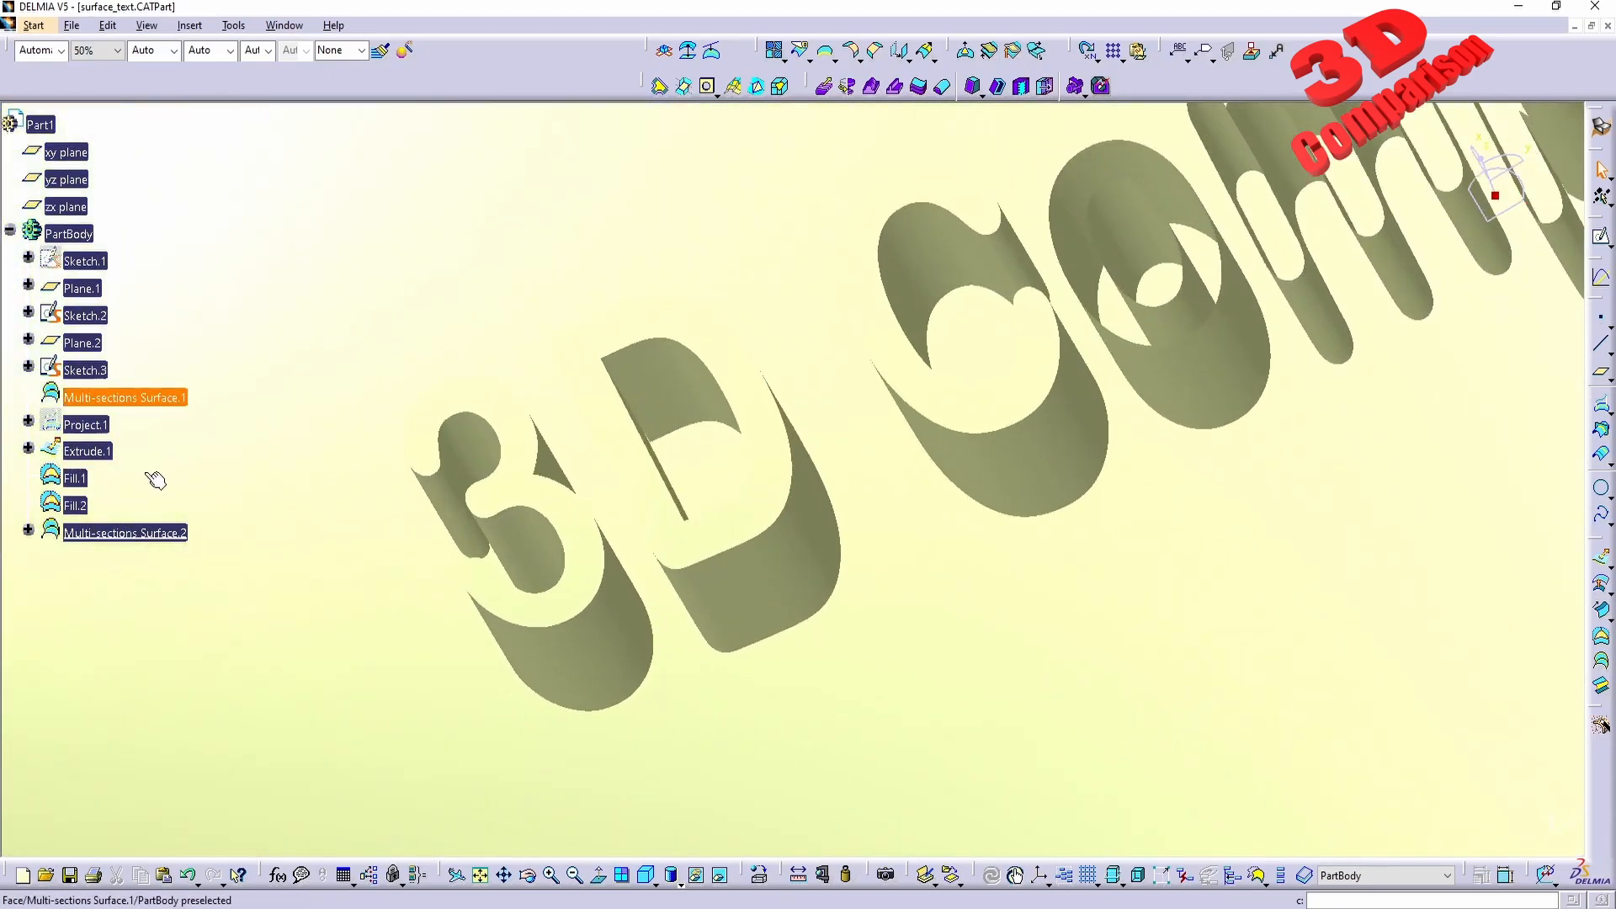
- Reopen the D's multi-sections surface definition to compare both contours and their closing point directions up close
click(153, 533)
right_click(155, 538)
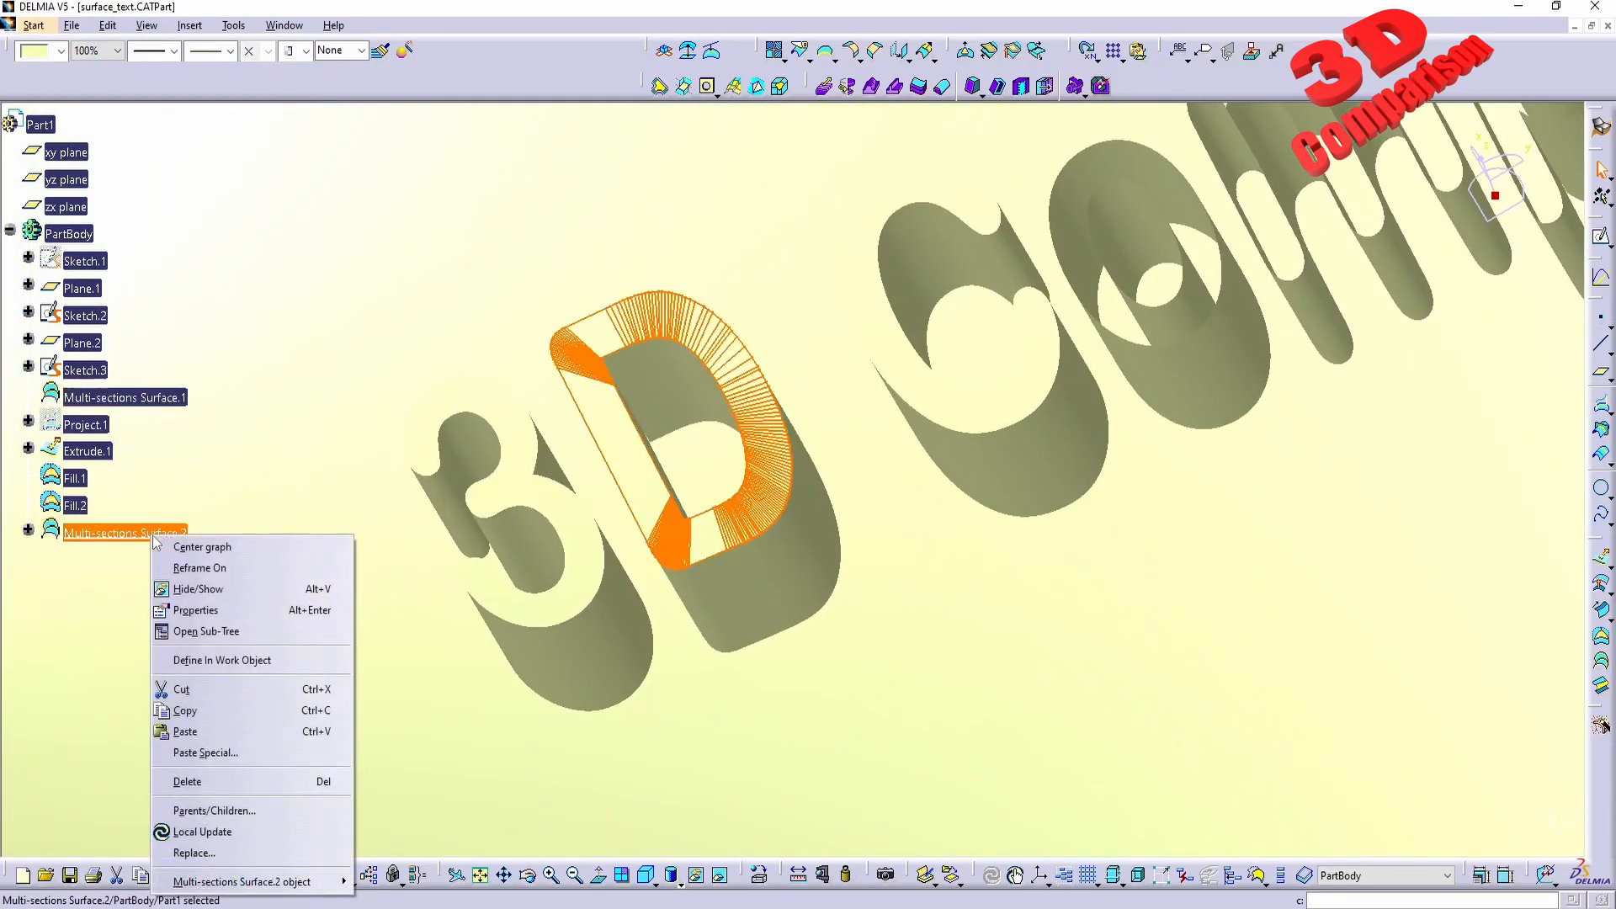
click(120, 530)
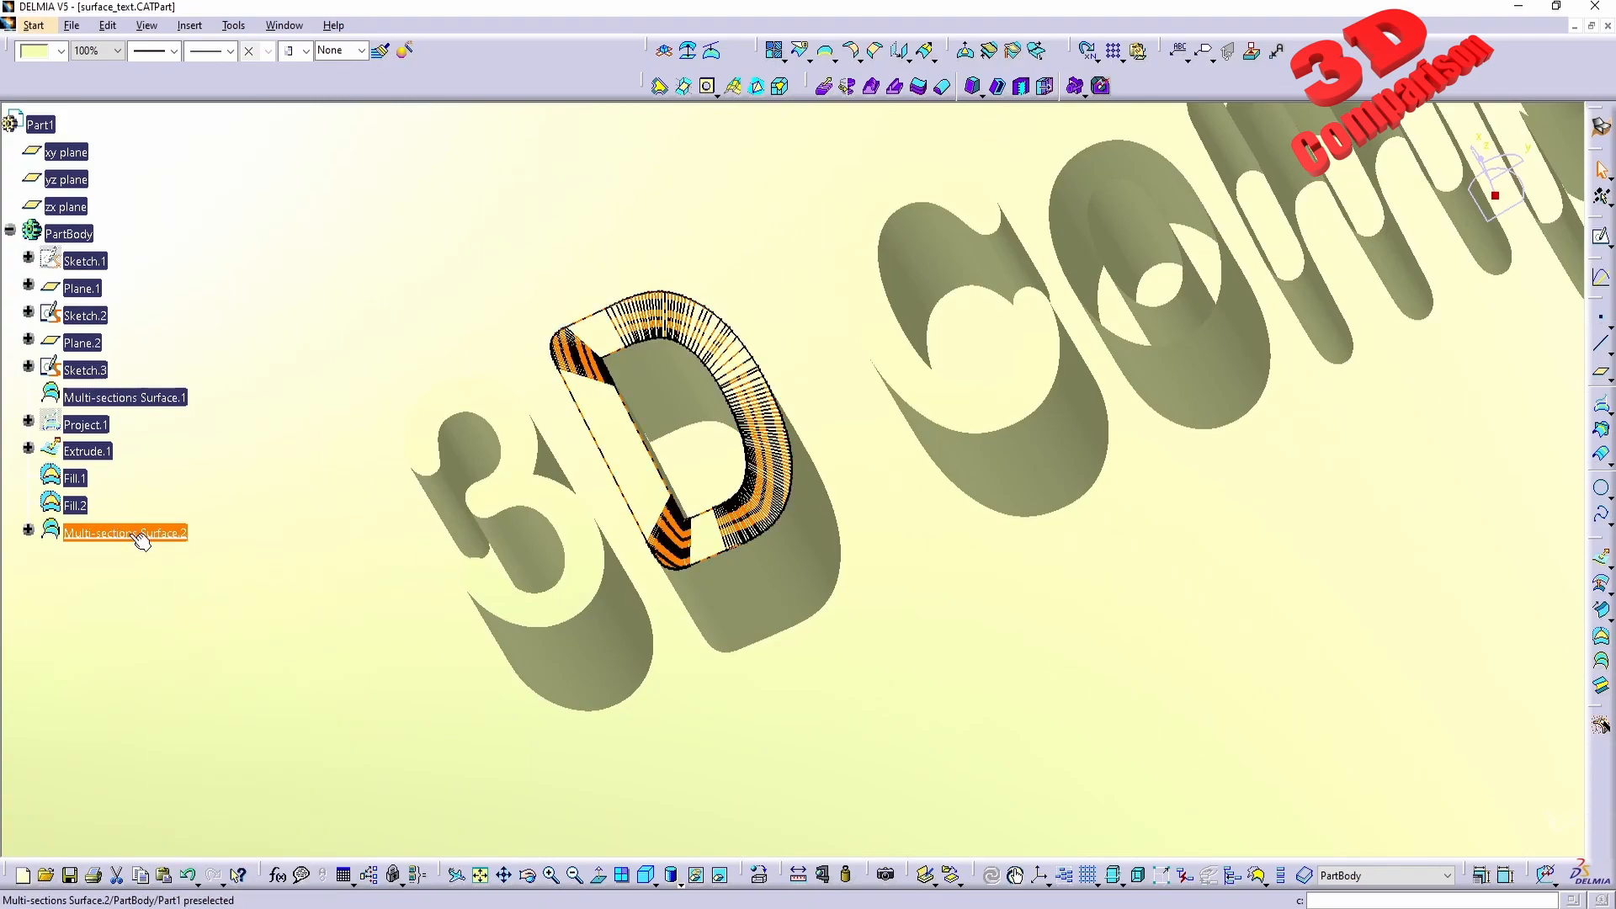
middle_drag(772, 469, 762, 395)
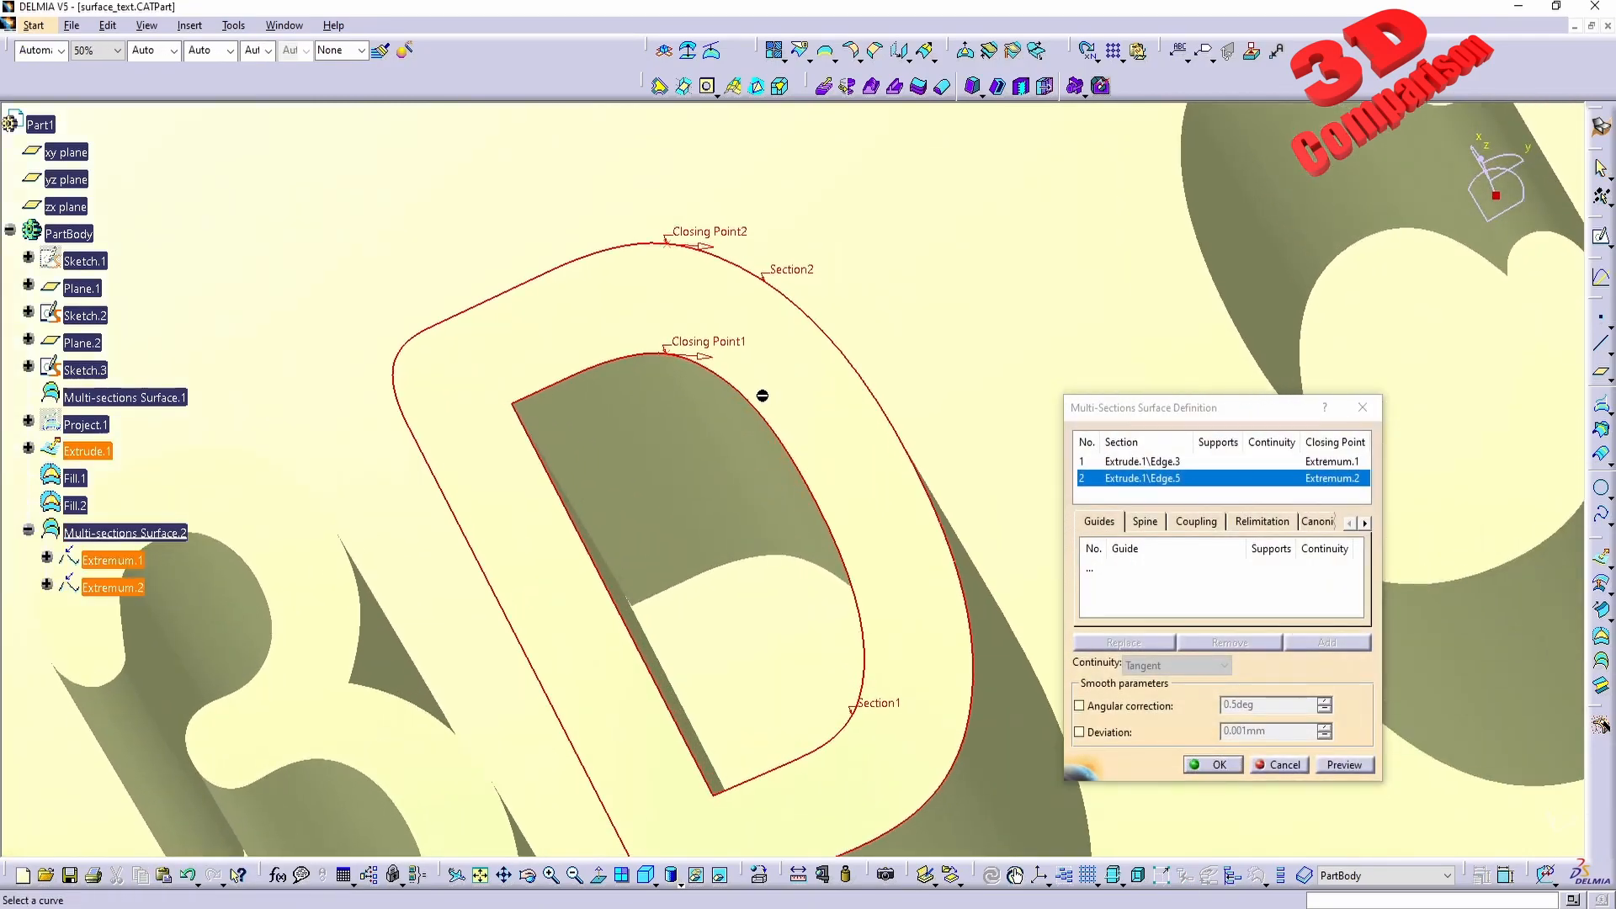
click(1296, 769)
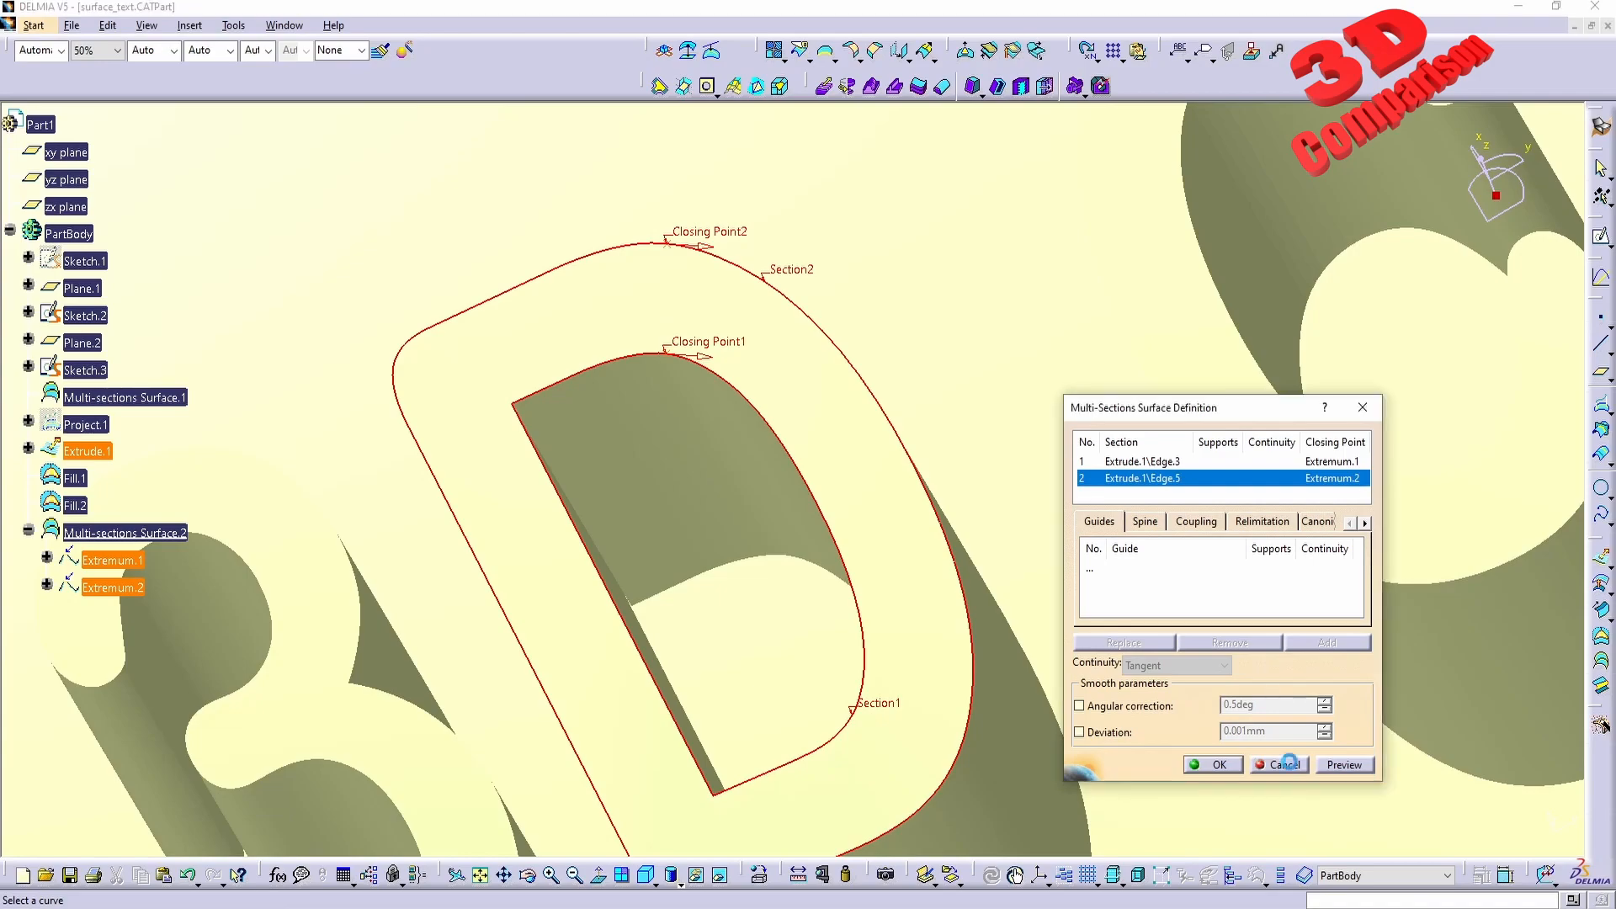
- Delete the restored multi-sections surface from the raised face of the D
click(174, 533)
key(Delete)
key(Return)
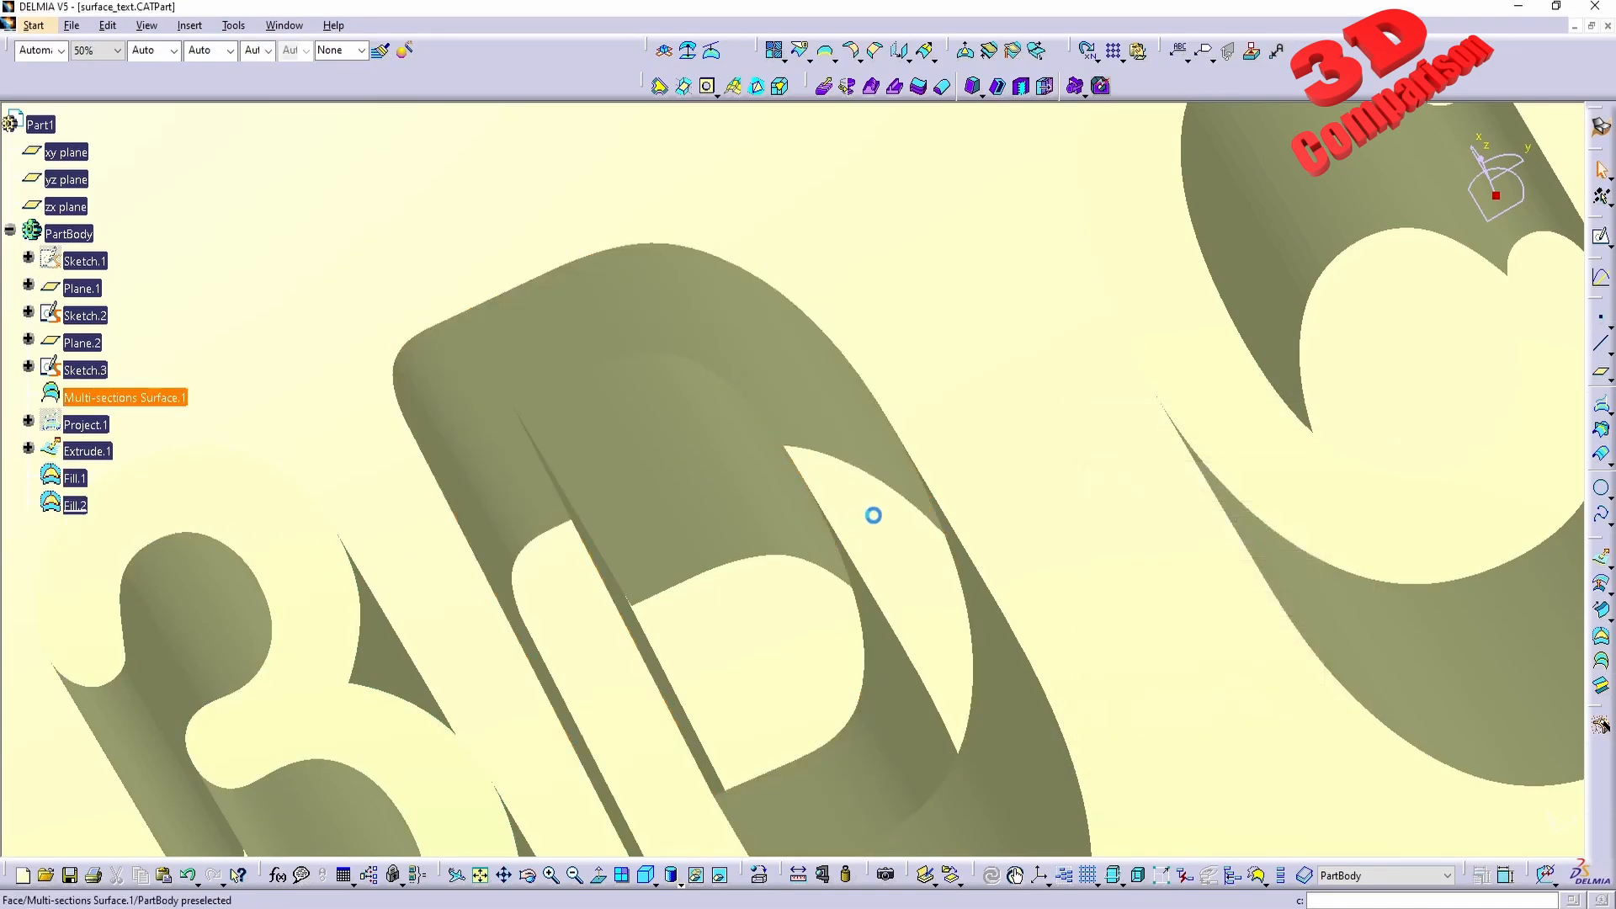
- Define a new multi-sections surface using the D's outer edge contour as first section and its inner contour as second
click(1601, 665)
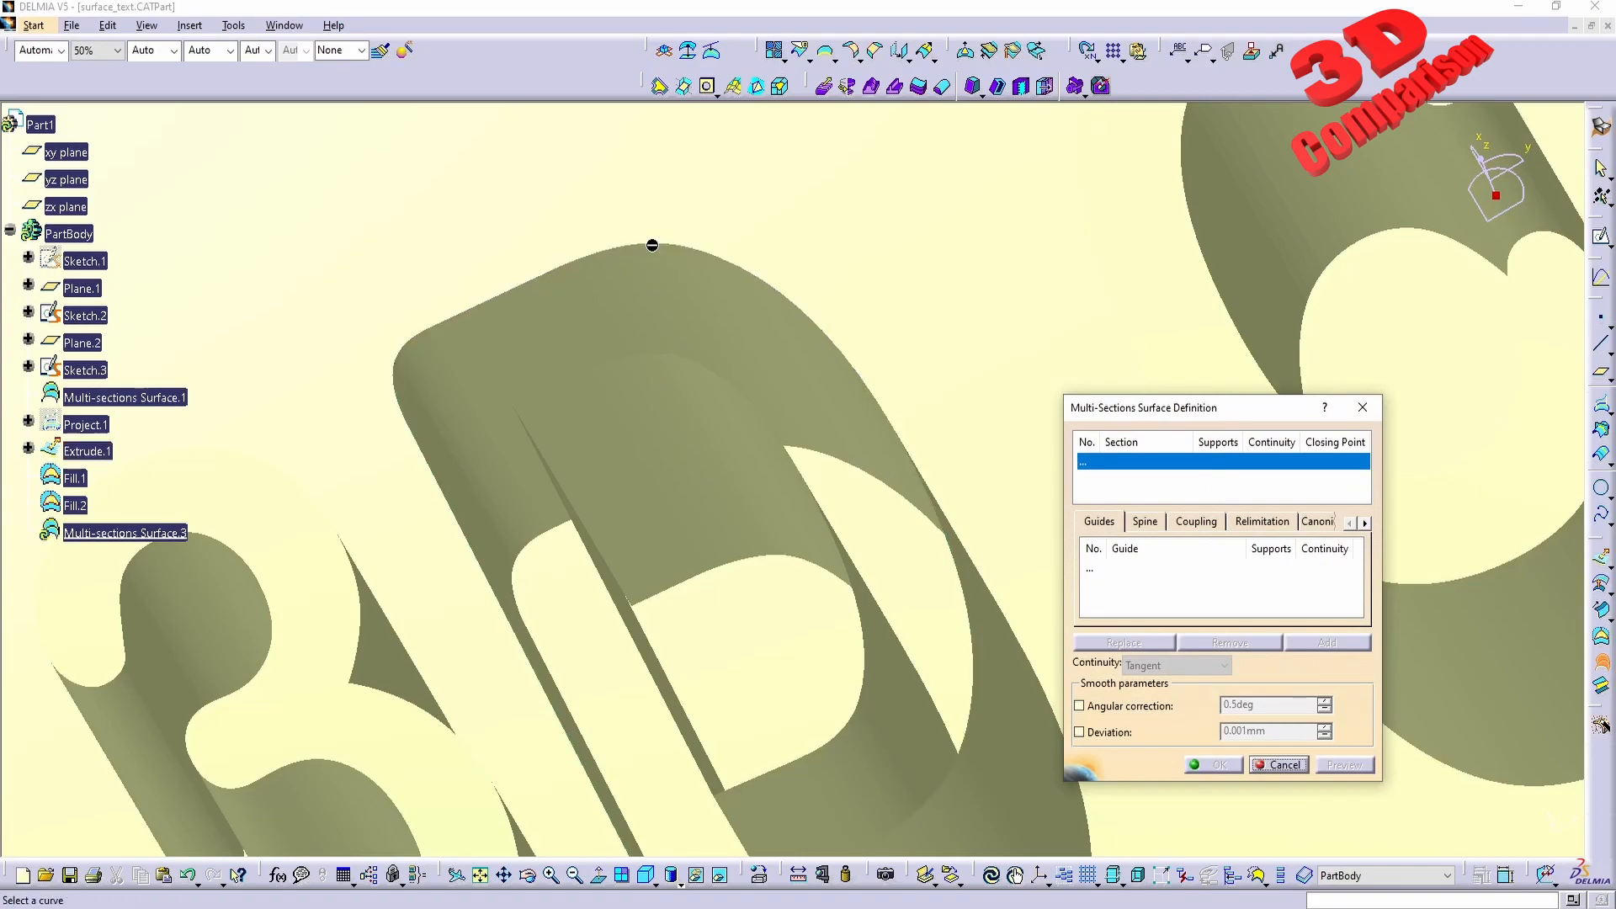
click(667, 248)
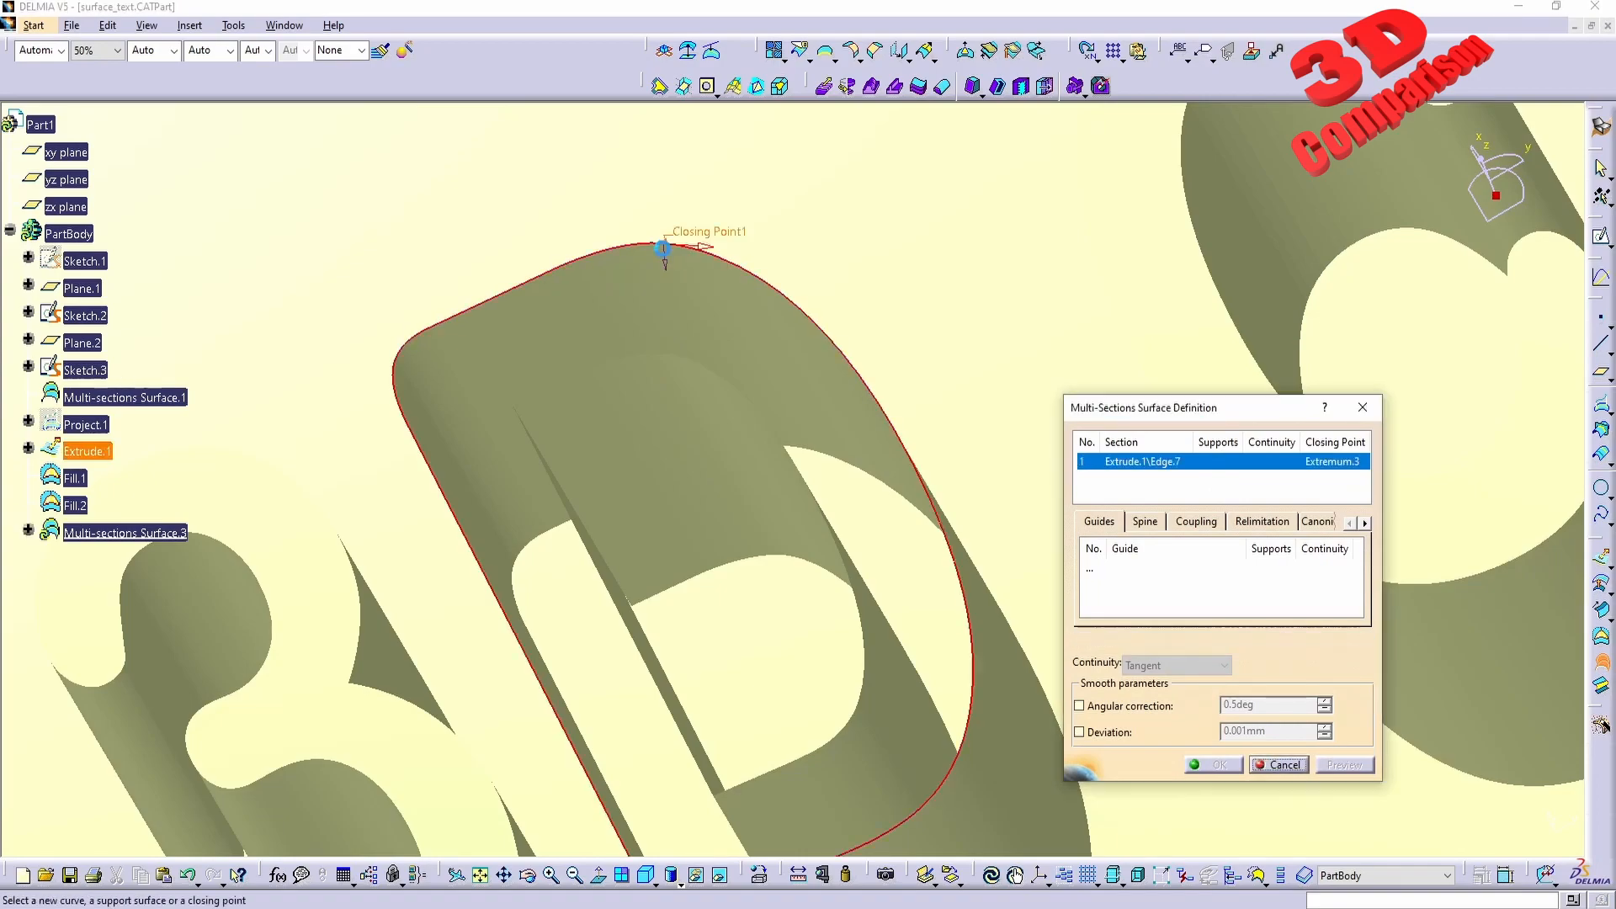
click(666, 361)
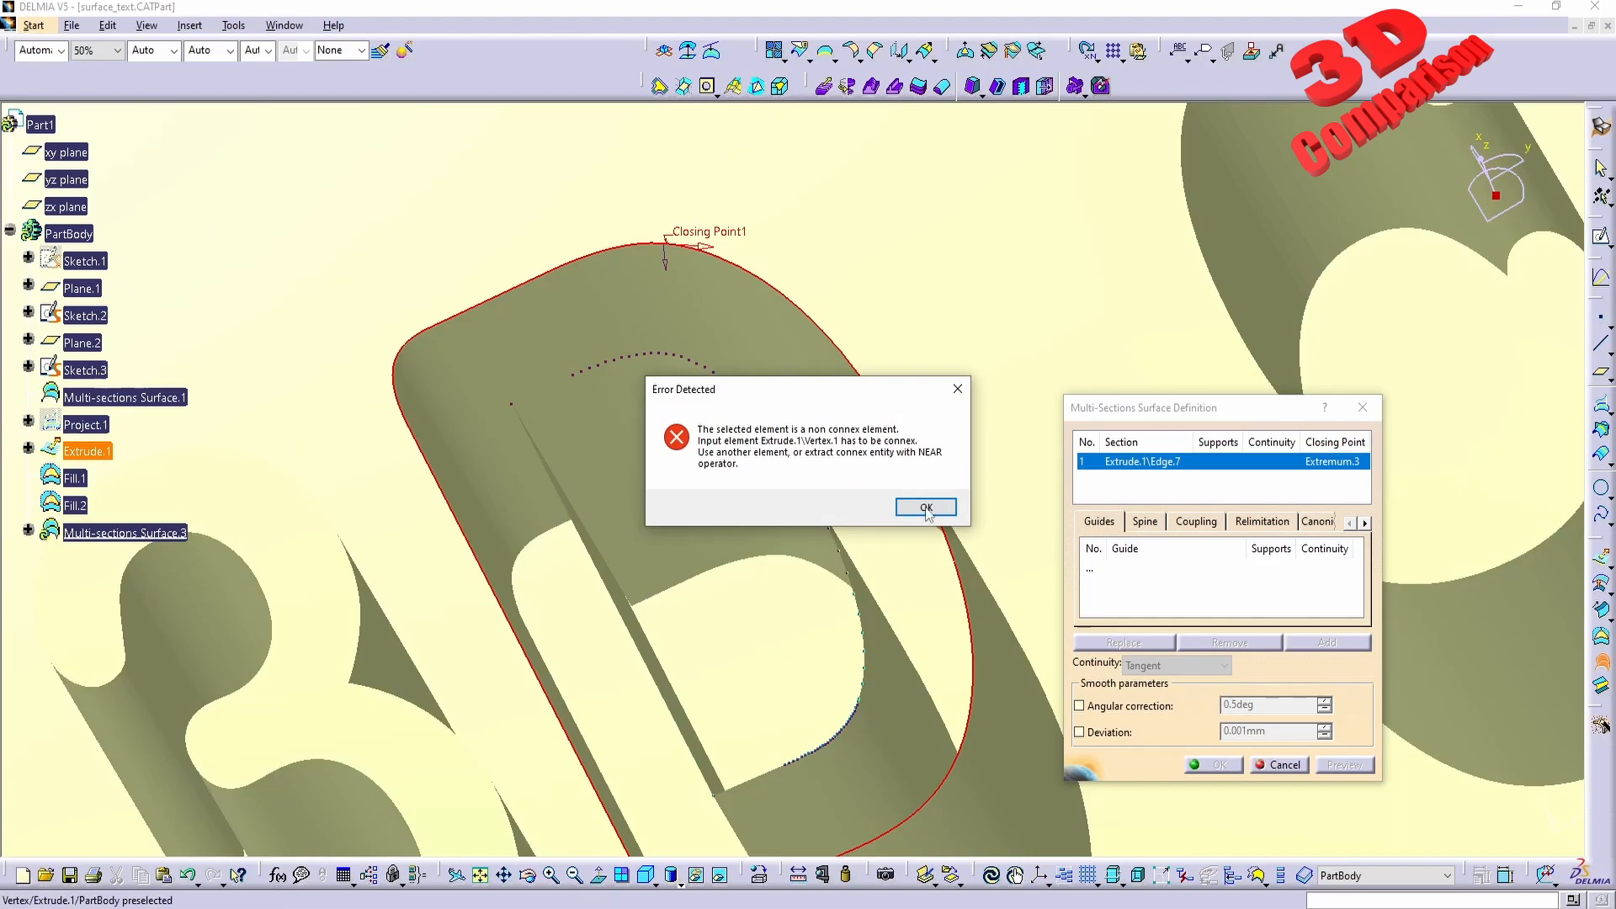
click(925, 507)
click(673, 353)
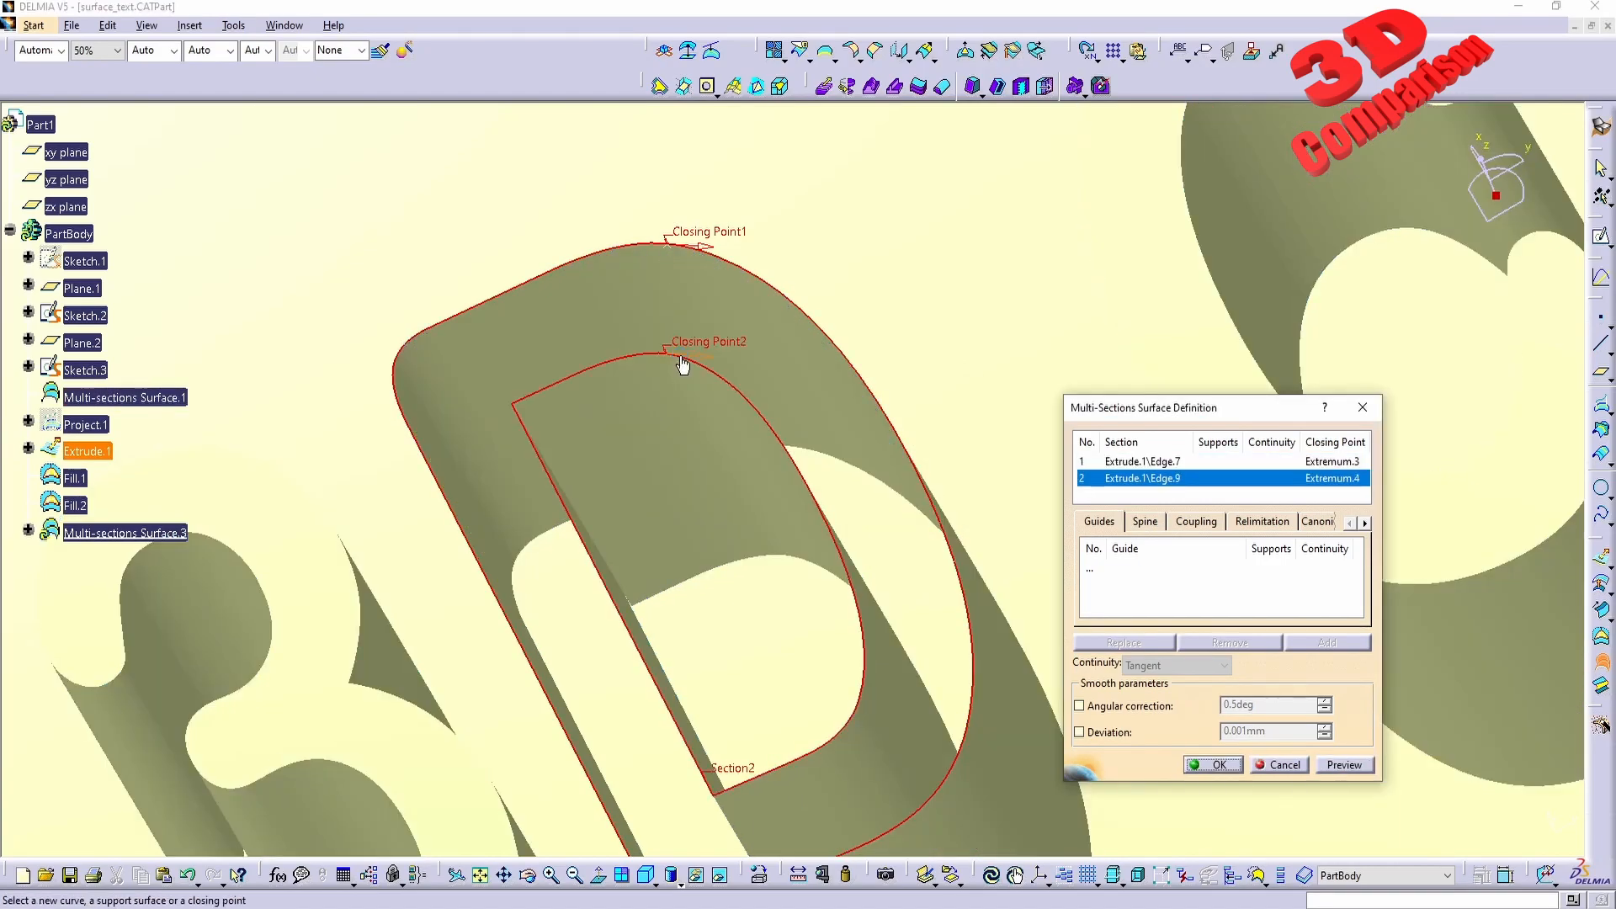
click(1212, 764)
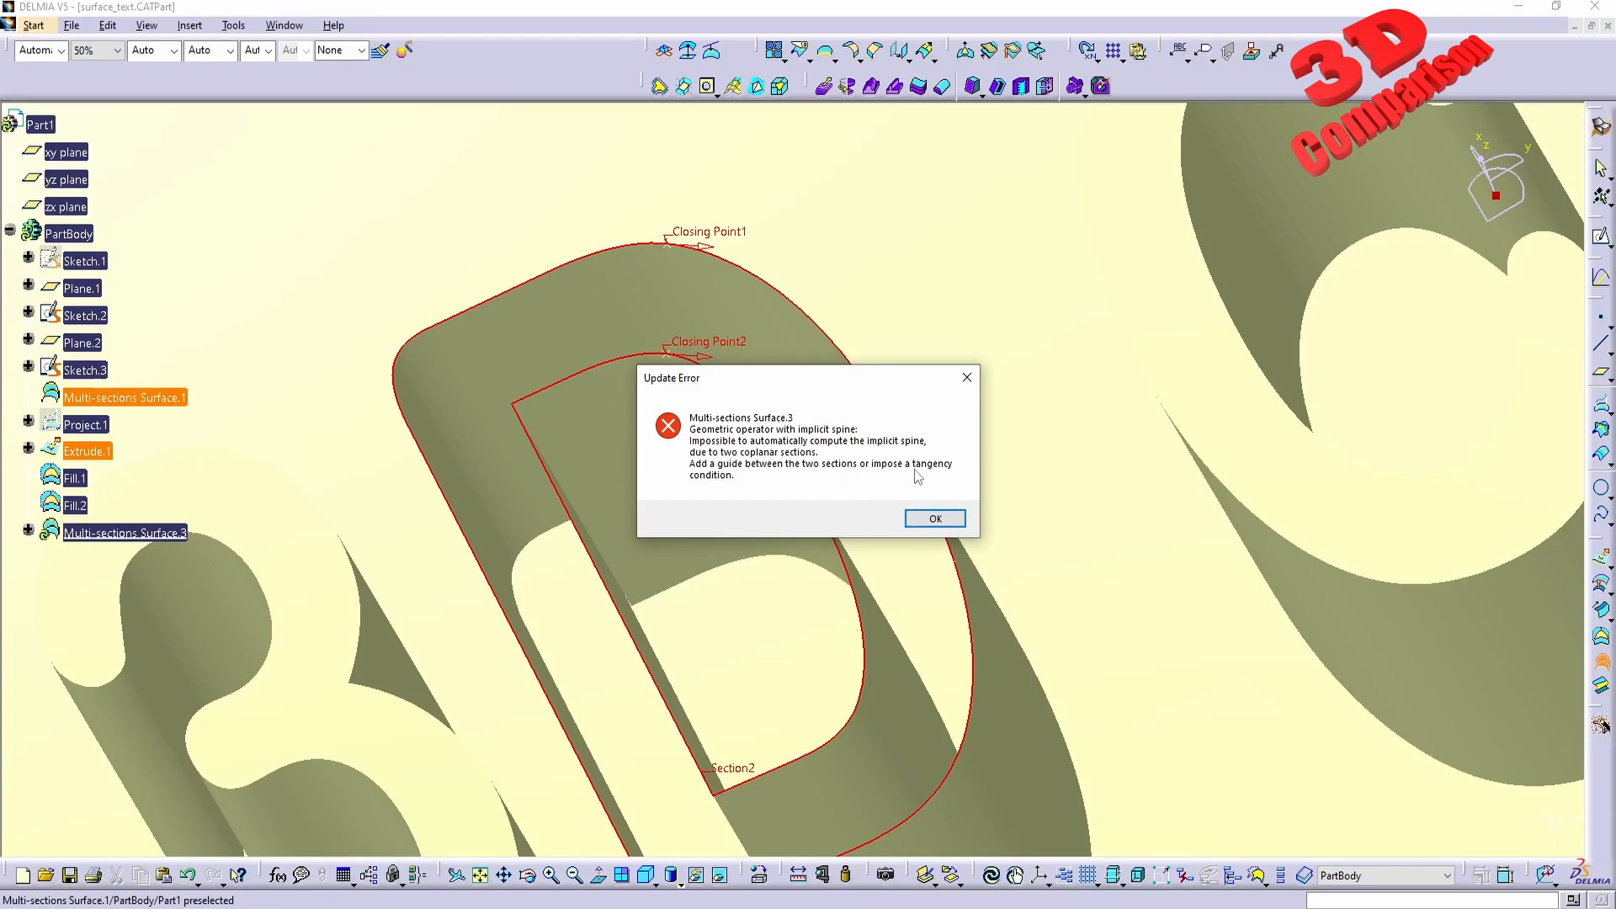
click(935, 518)
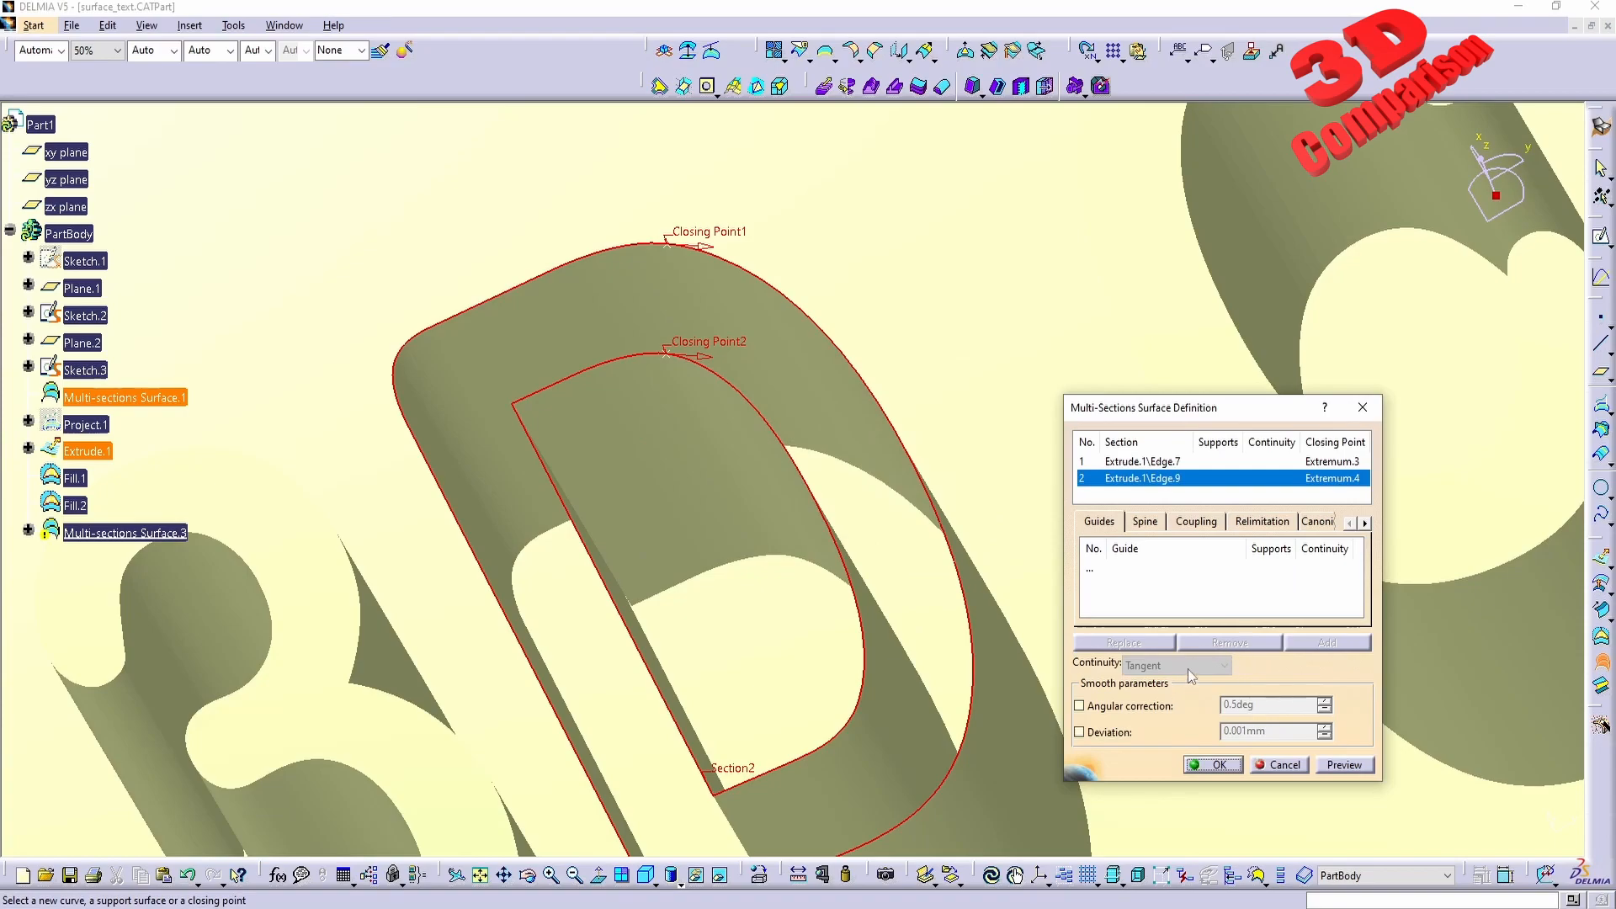
- Set the sections coupling of the D's multi-sections surface to Tangency
click(1199, 523)
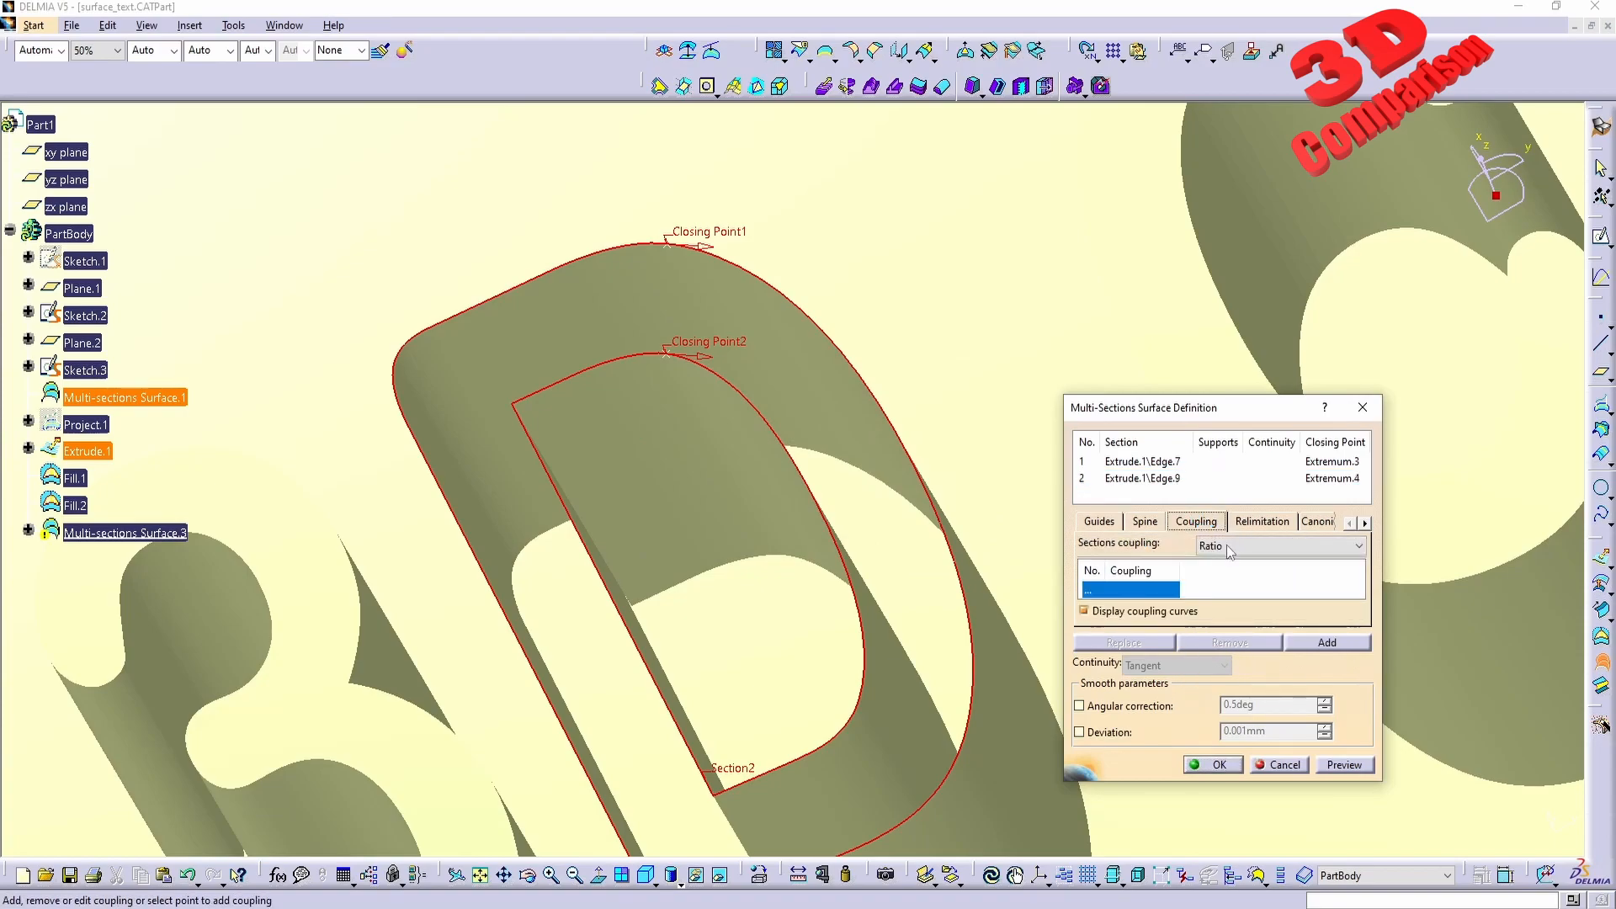
click(1229, 549)
click(1225, 578)
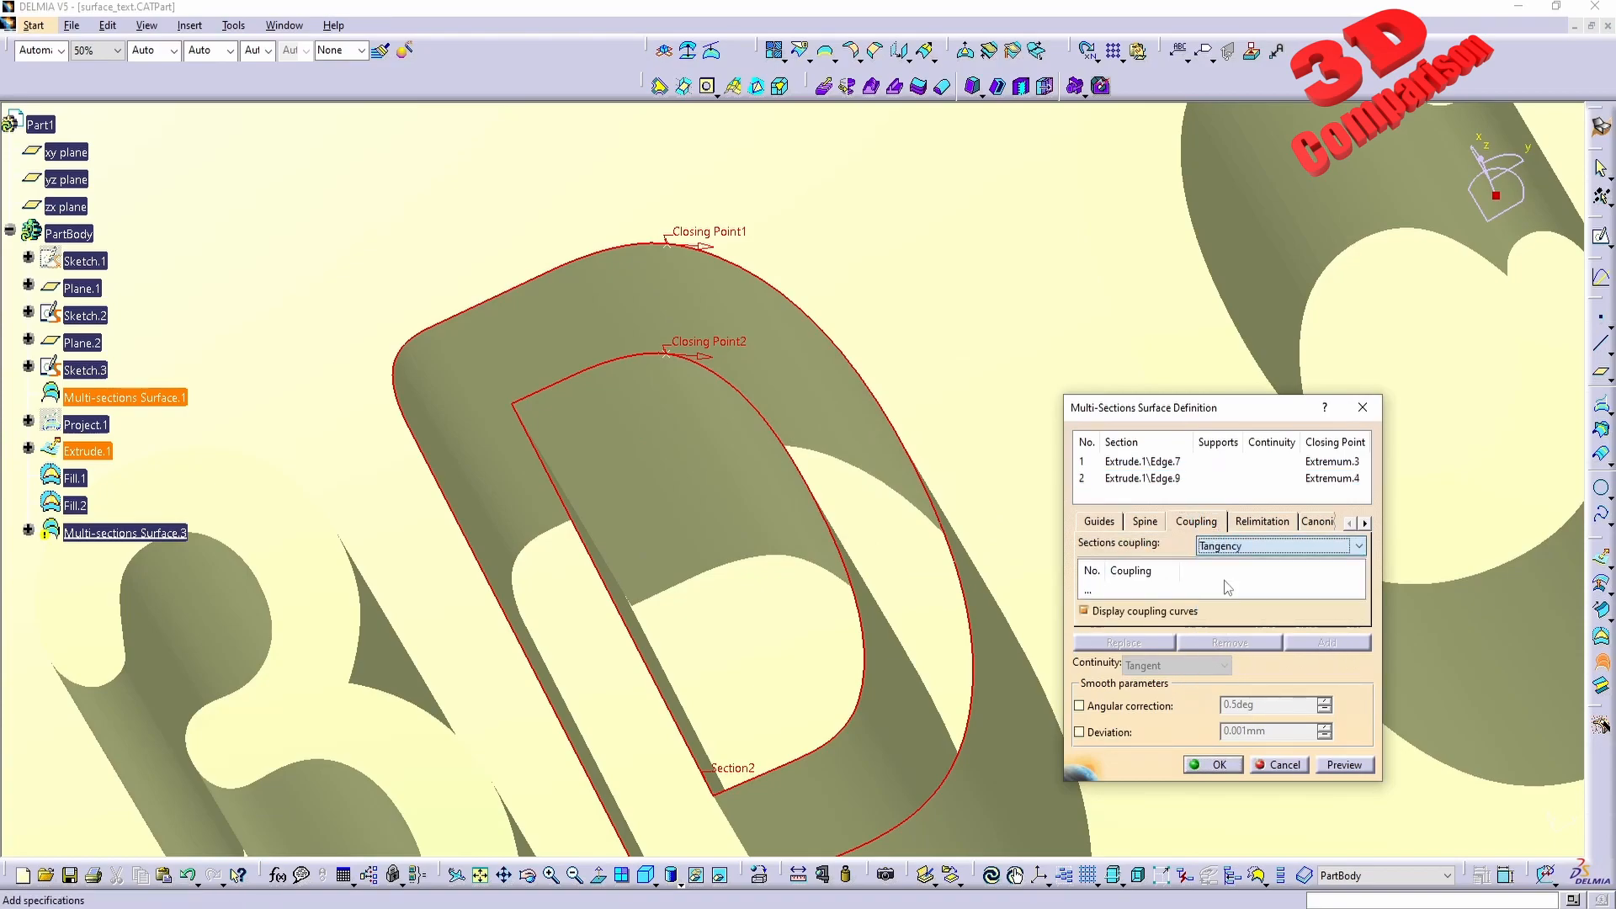
- Try Tangency and Tangency then curvature coupling for the D's multi-sections surface, and discard the definition
click(1343, 765)
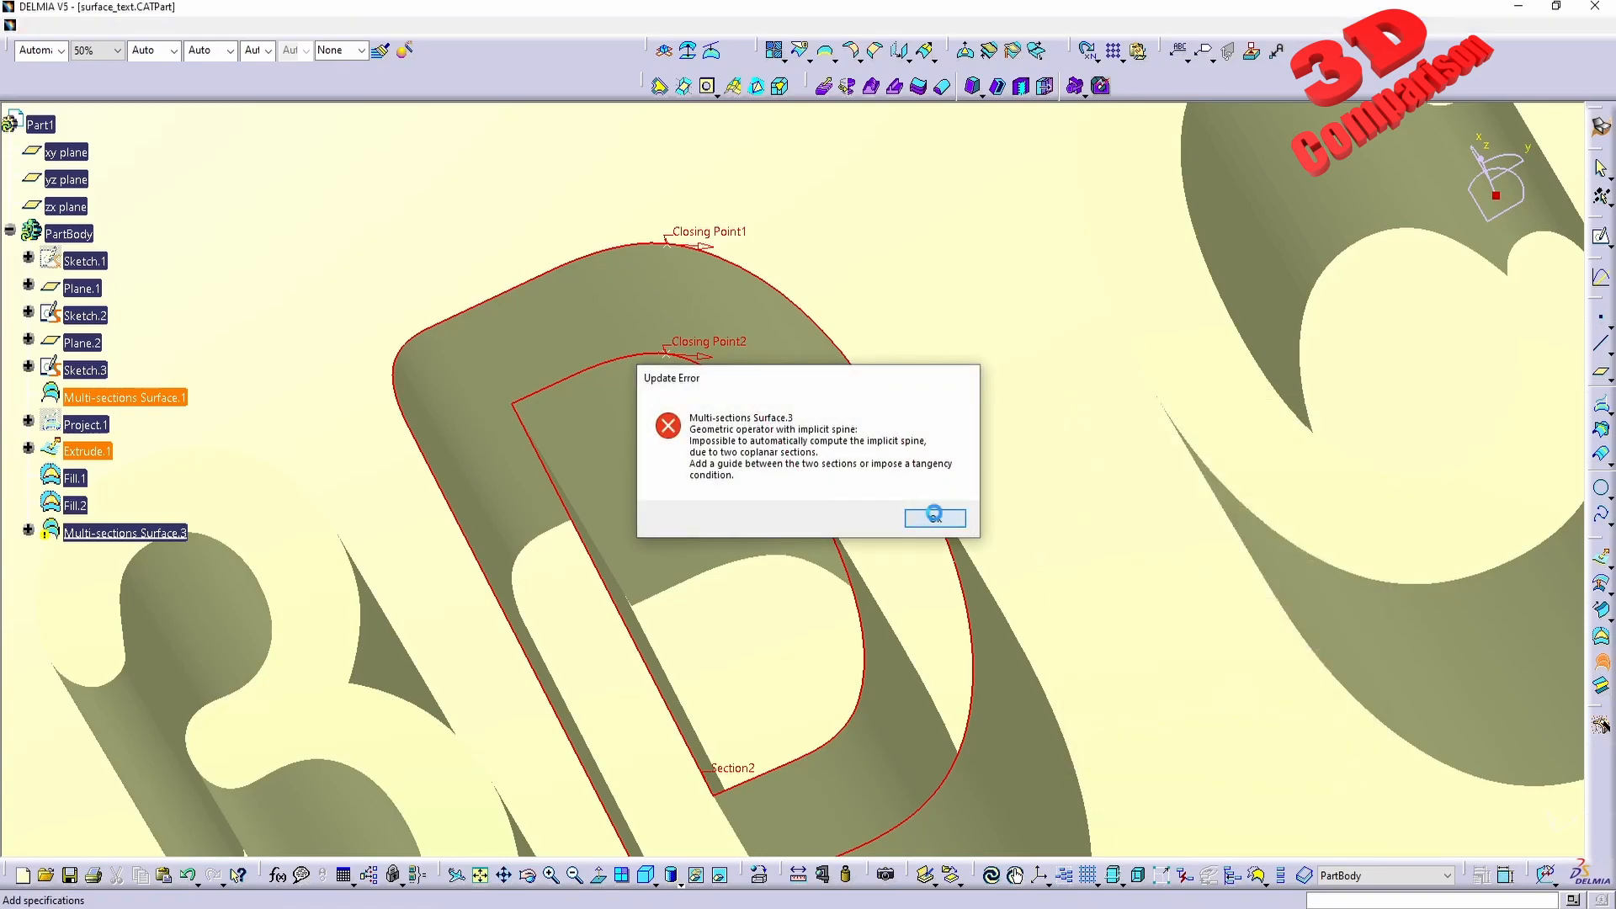
click(935, 518)
click(1216, 545)
click(1227, 590)
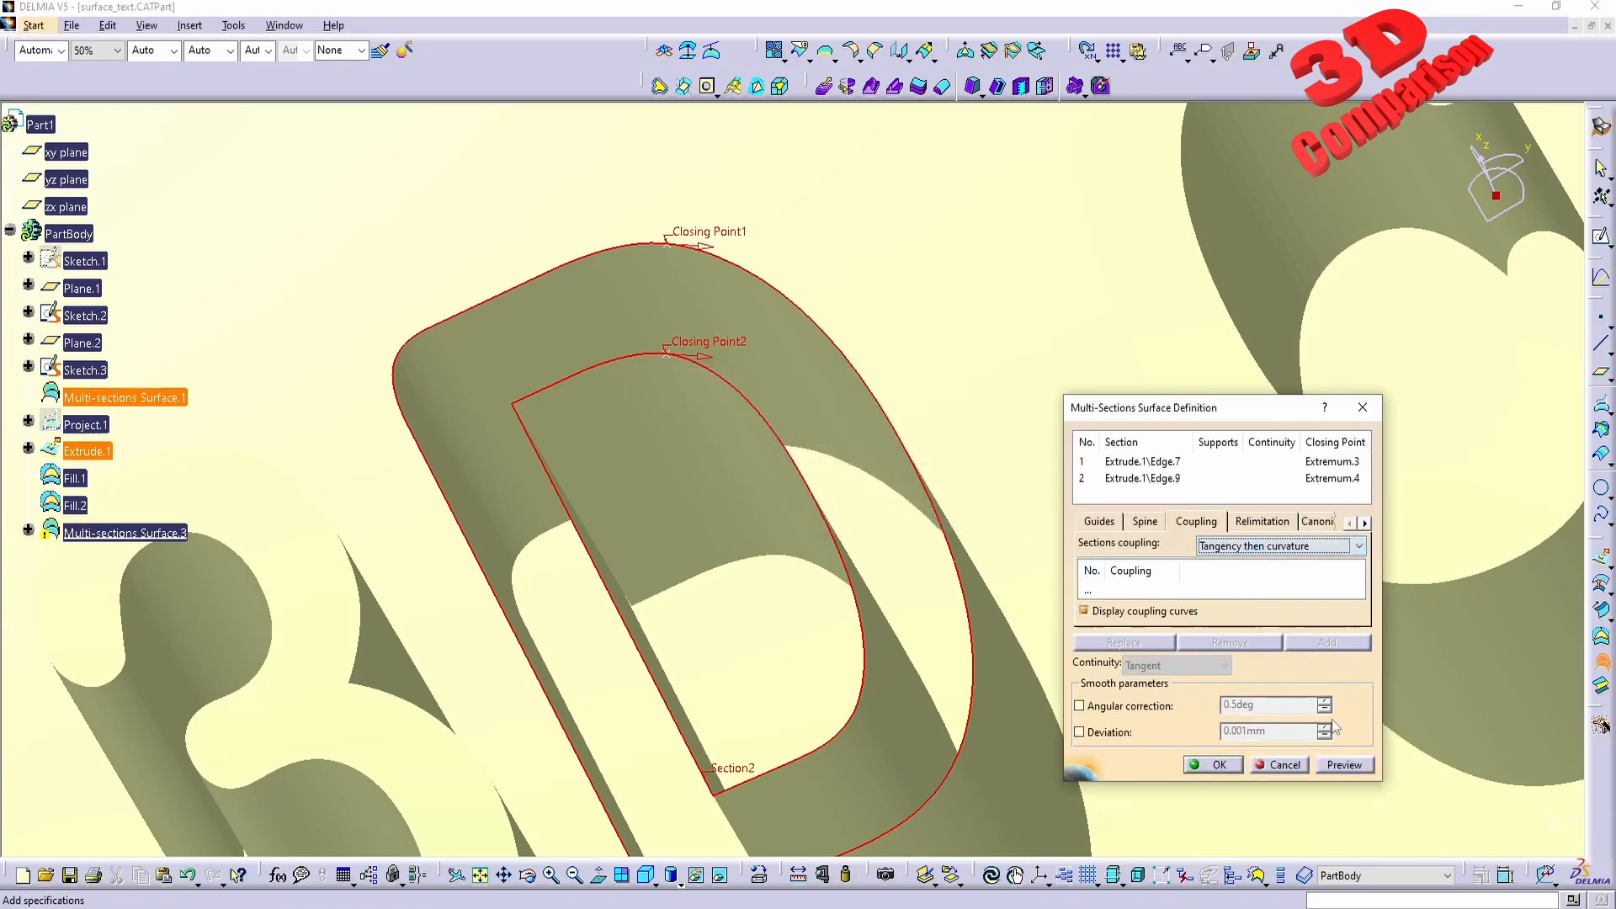
key(Return)
click(1163, 524)
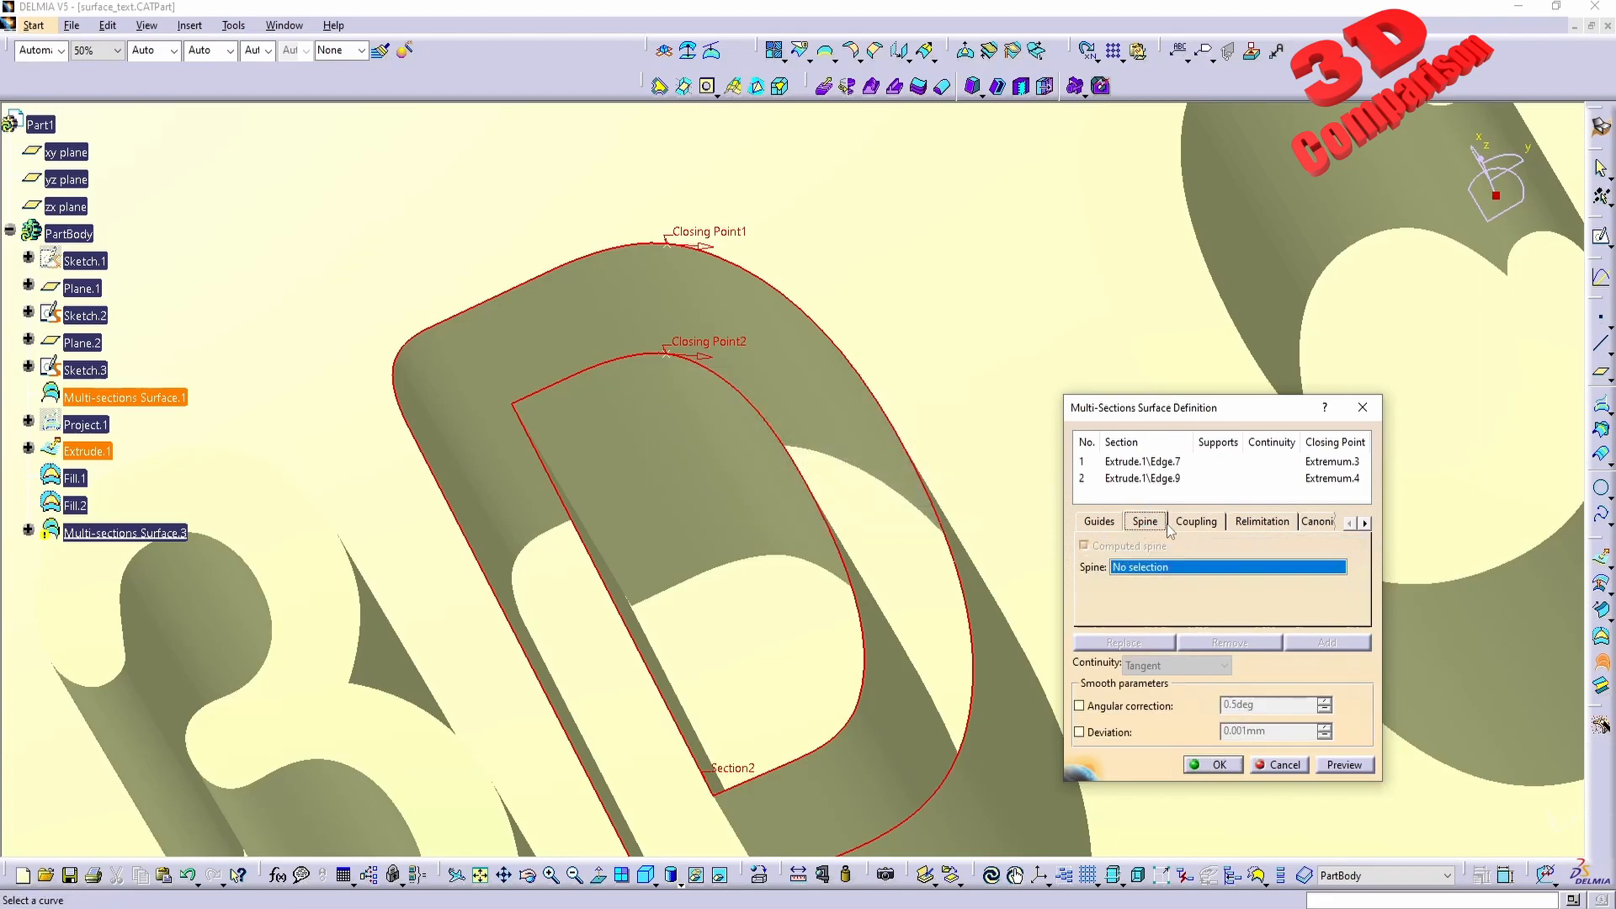
click(1280, 765)
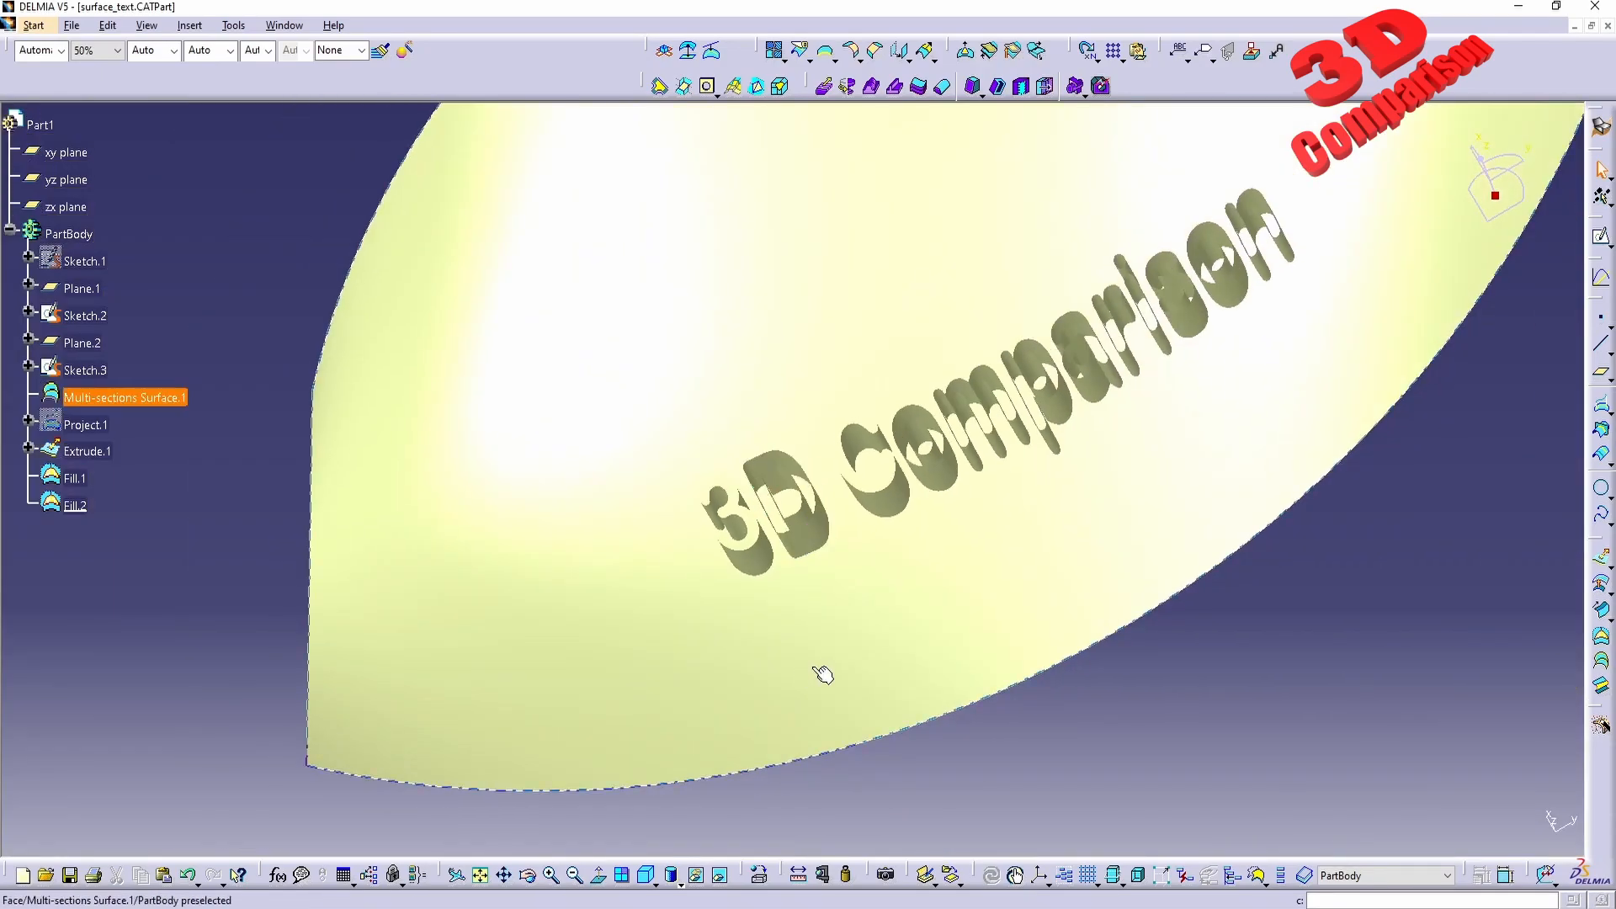
- Reopen the D's earlier multi-sections surface and try to move the inner section's closing point to the contour's sharp corner vertex
middle_drag(750, 707, 778, 469)
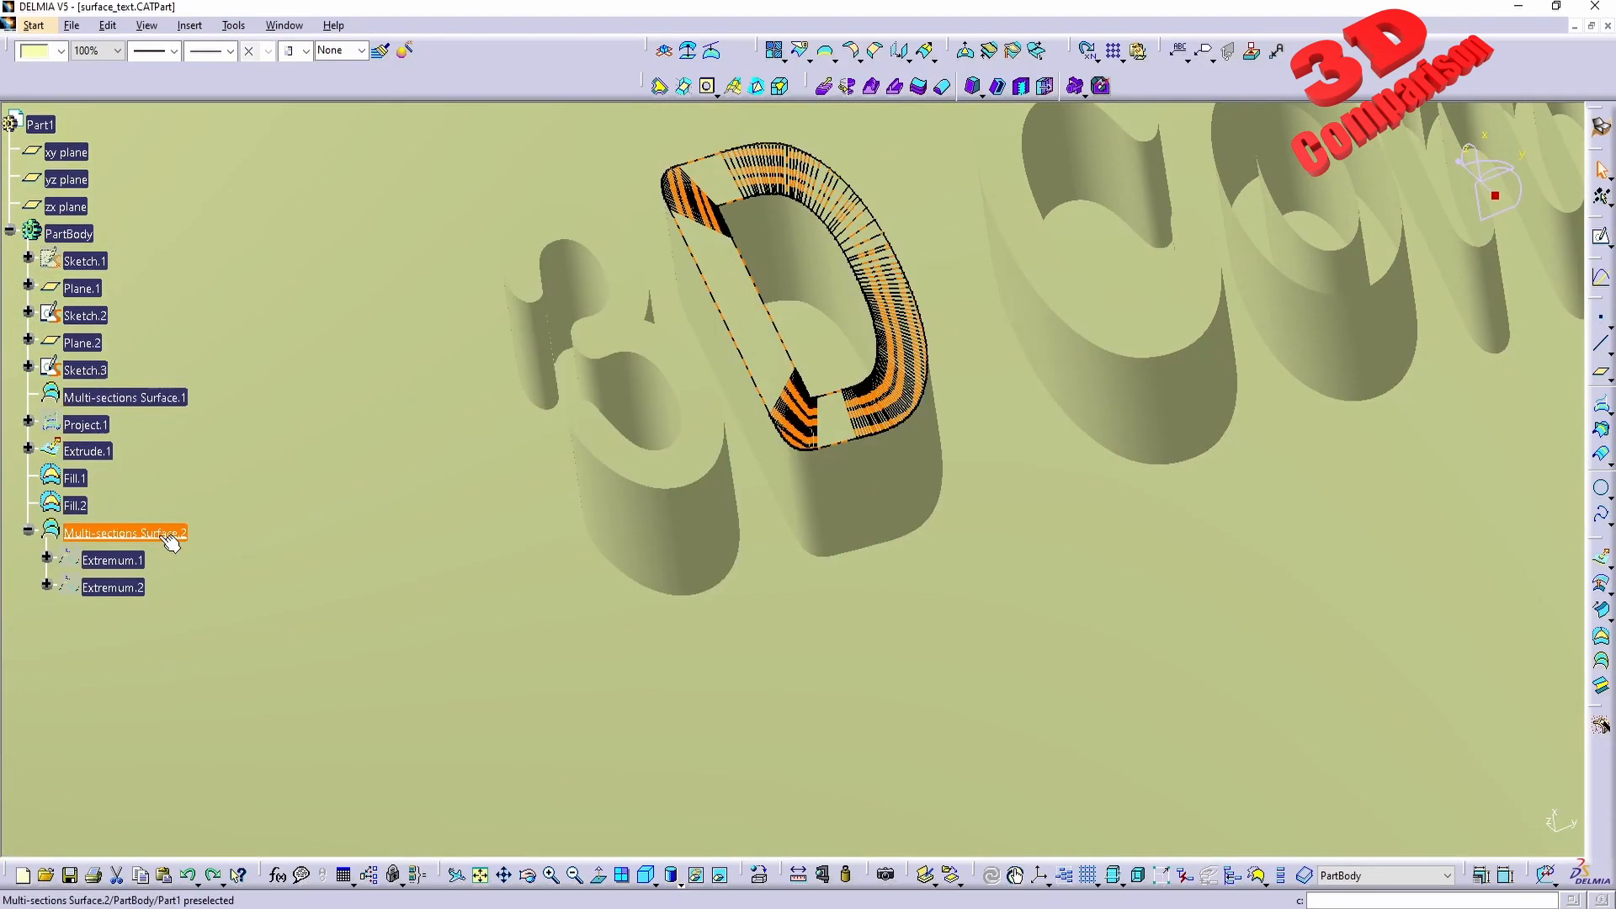
double_click(168, 535)
middle_drag(921, 514, 894, 651)
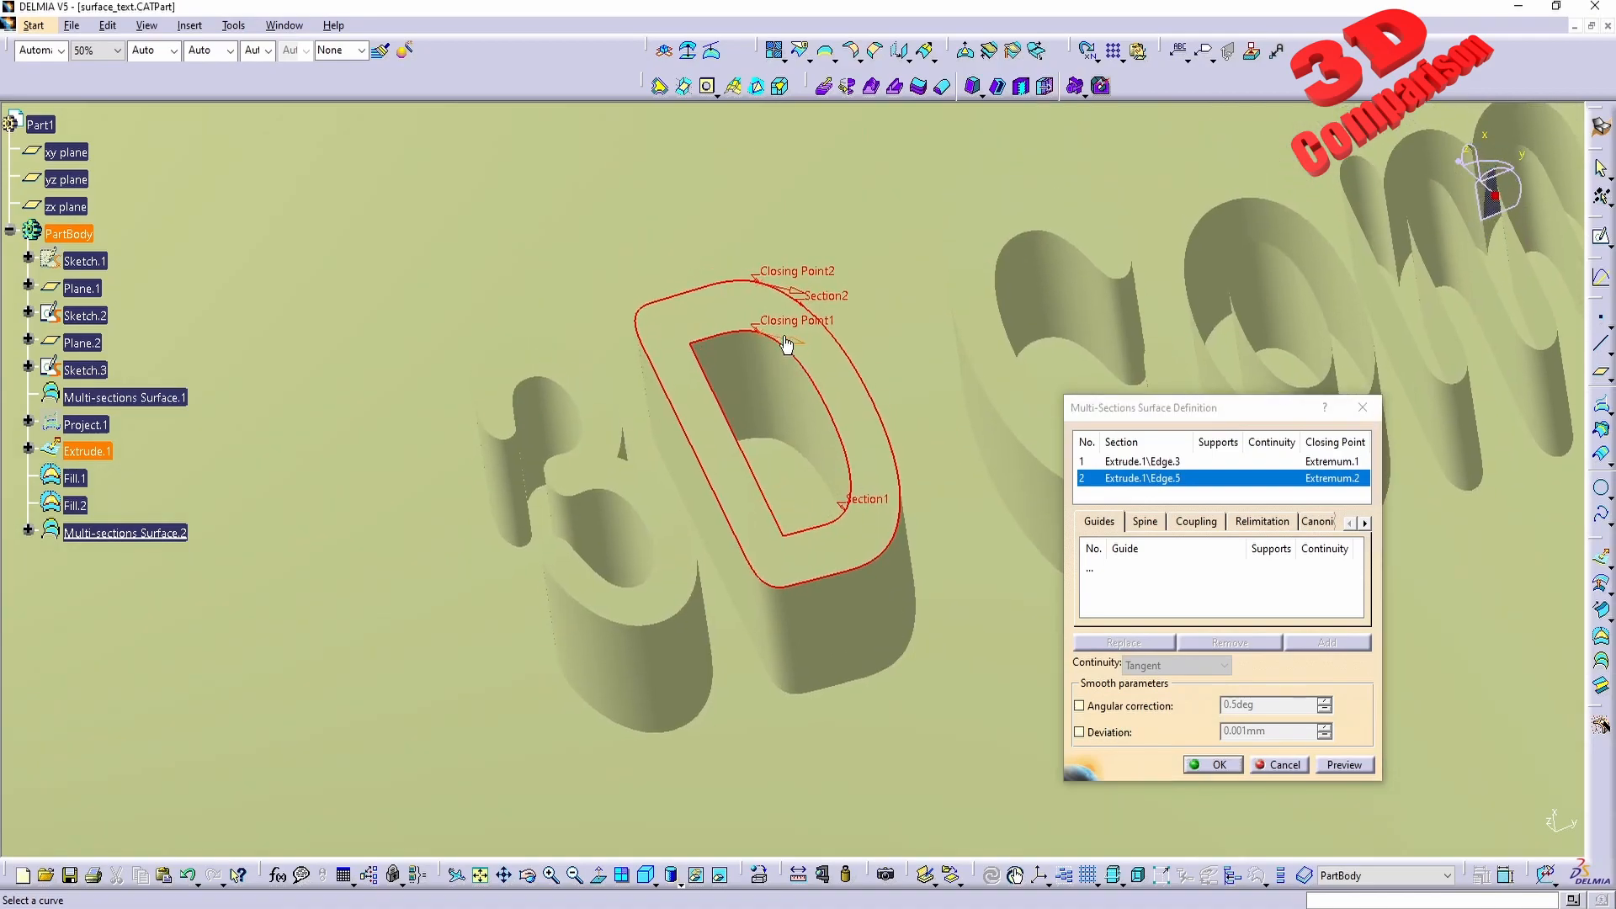
click(1168, 461)
right_click(1168, 461)
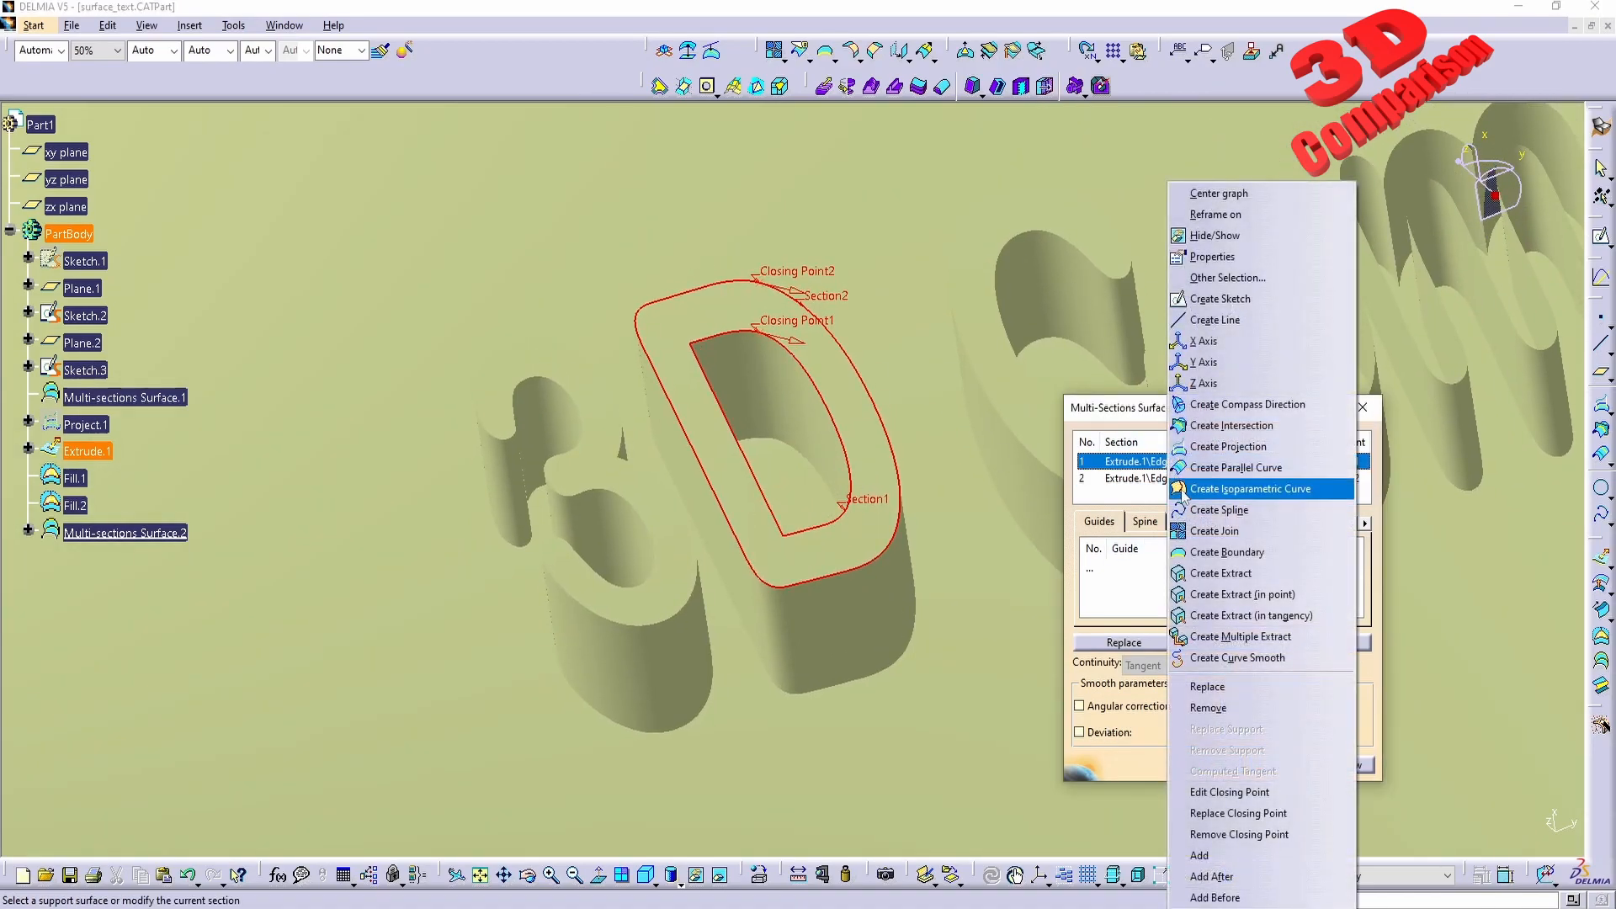
click(1271, 792)
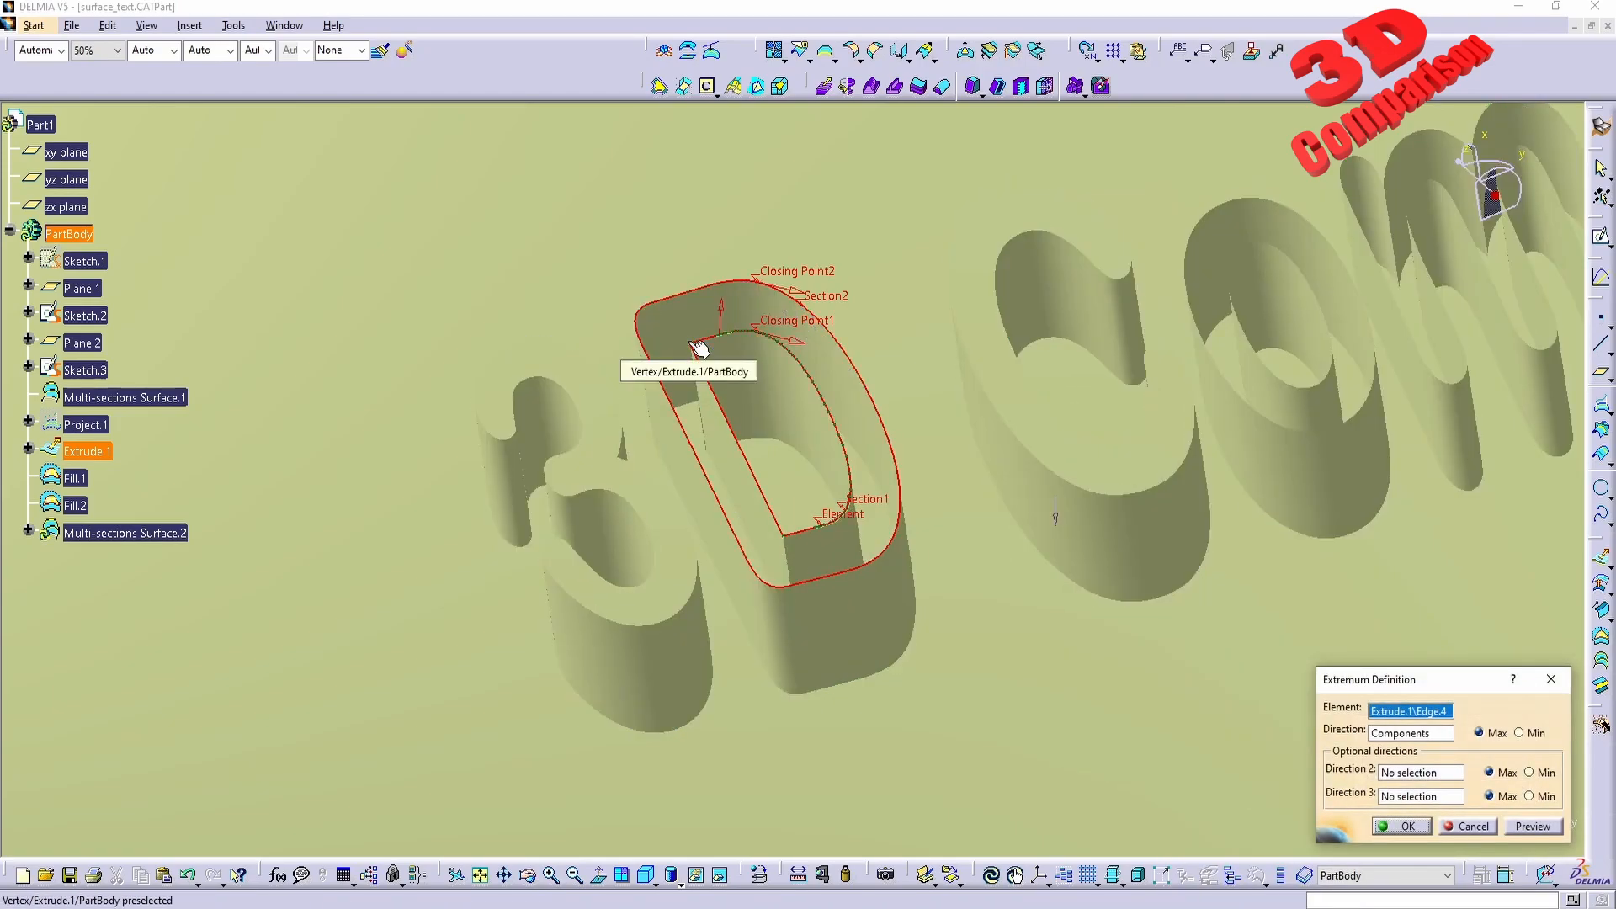
middle_drag(791, 411, 899, 425)
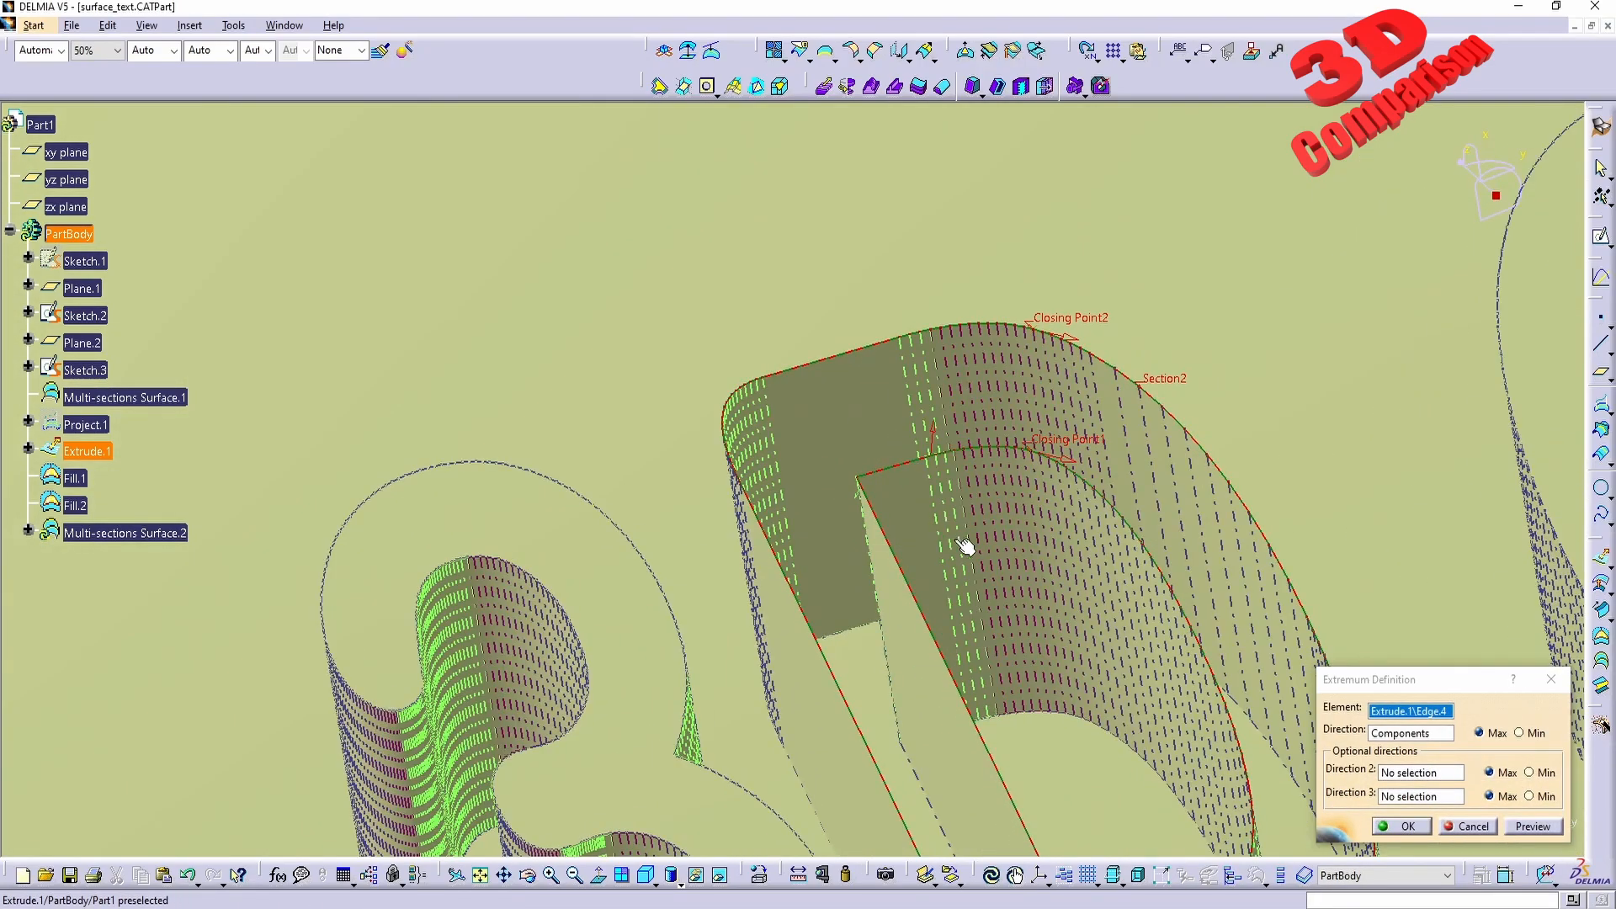
click(865, 483)
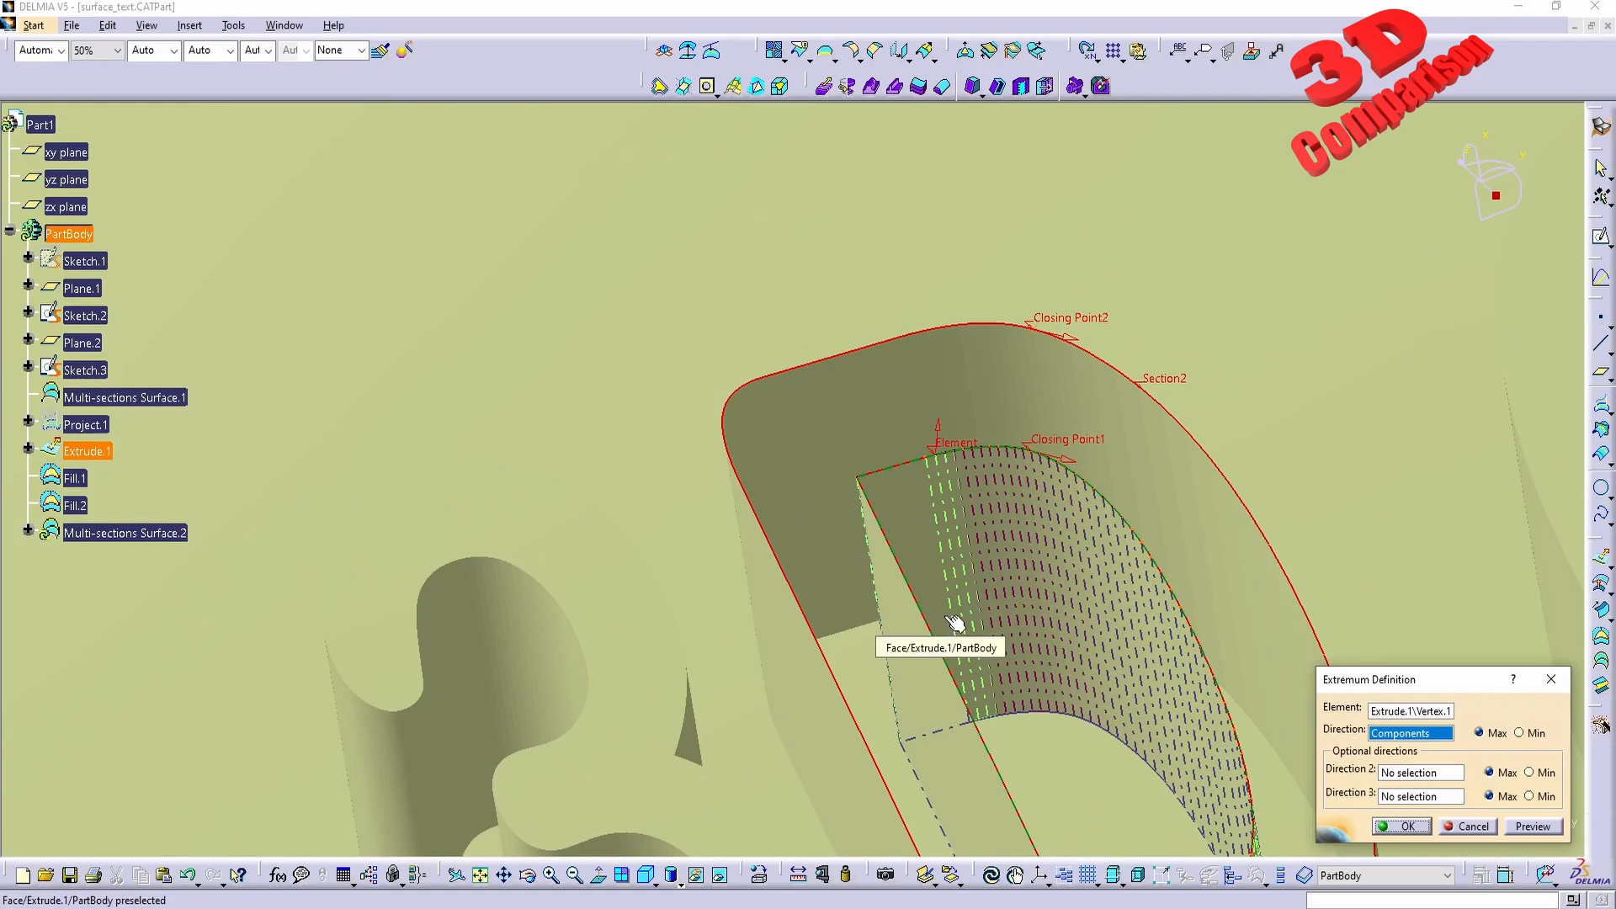
click(1401, 825)
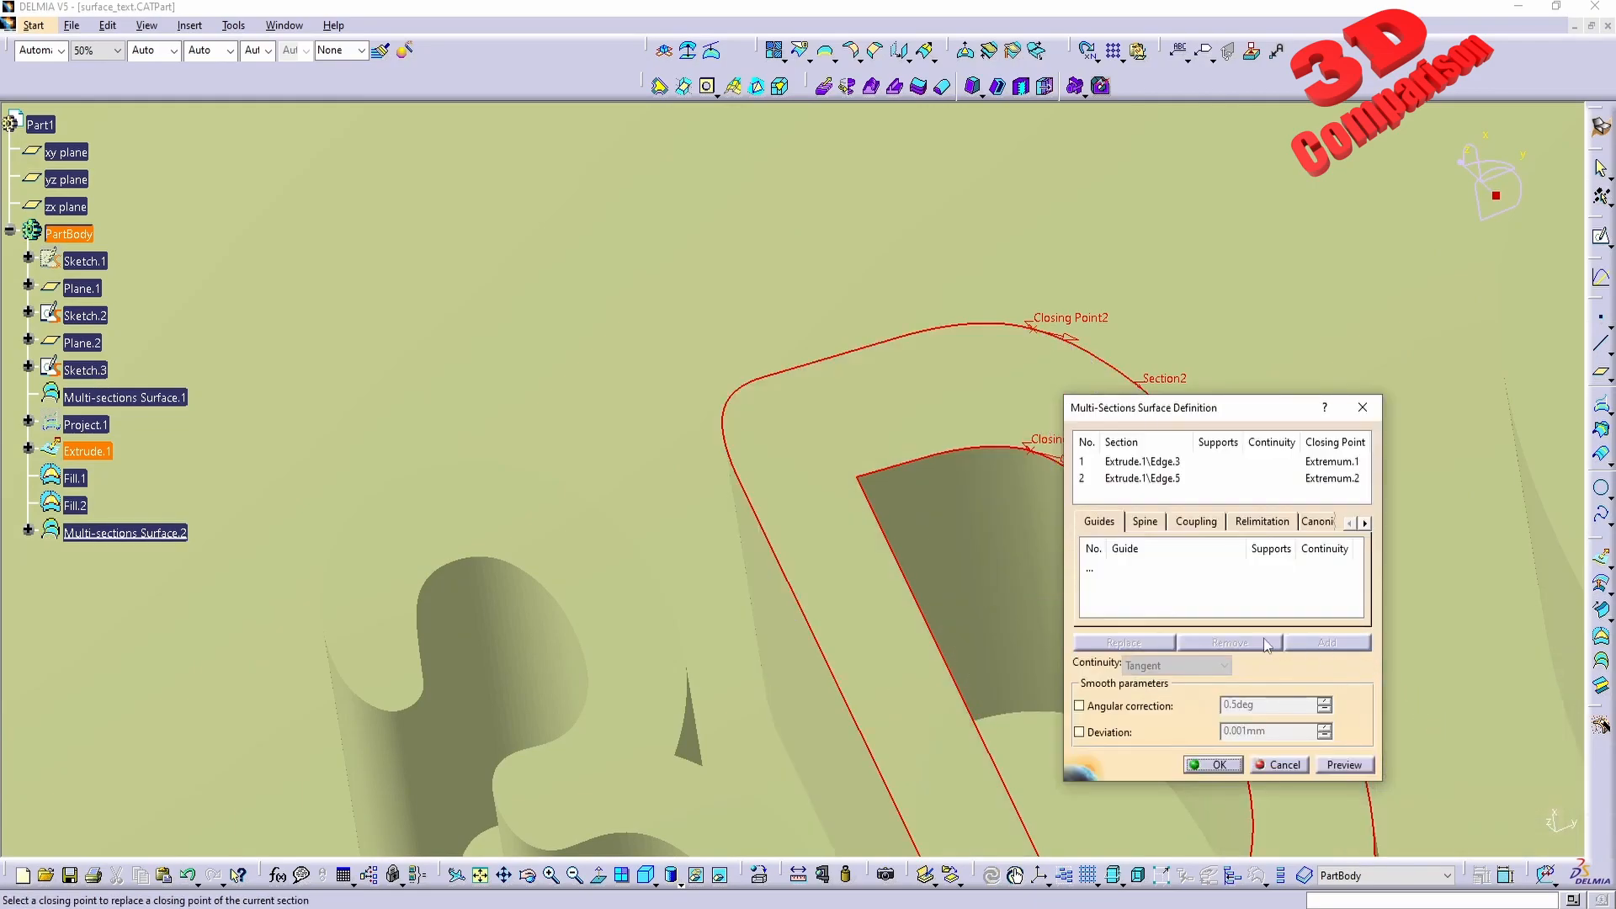
- Try to replace the first section's closing point with the corner vertex of the D's inner contour
right_click(1155, 463)
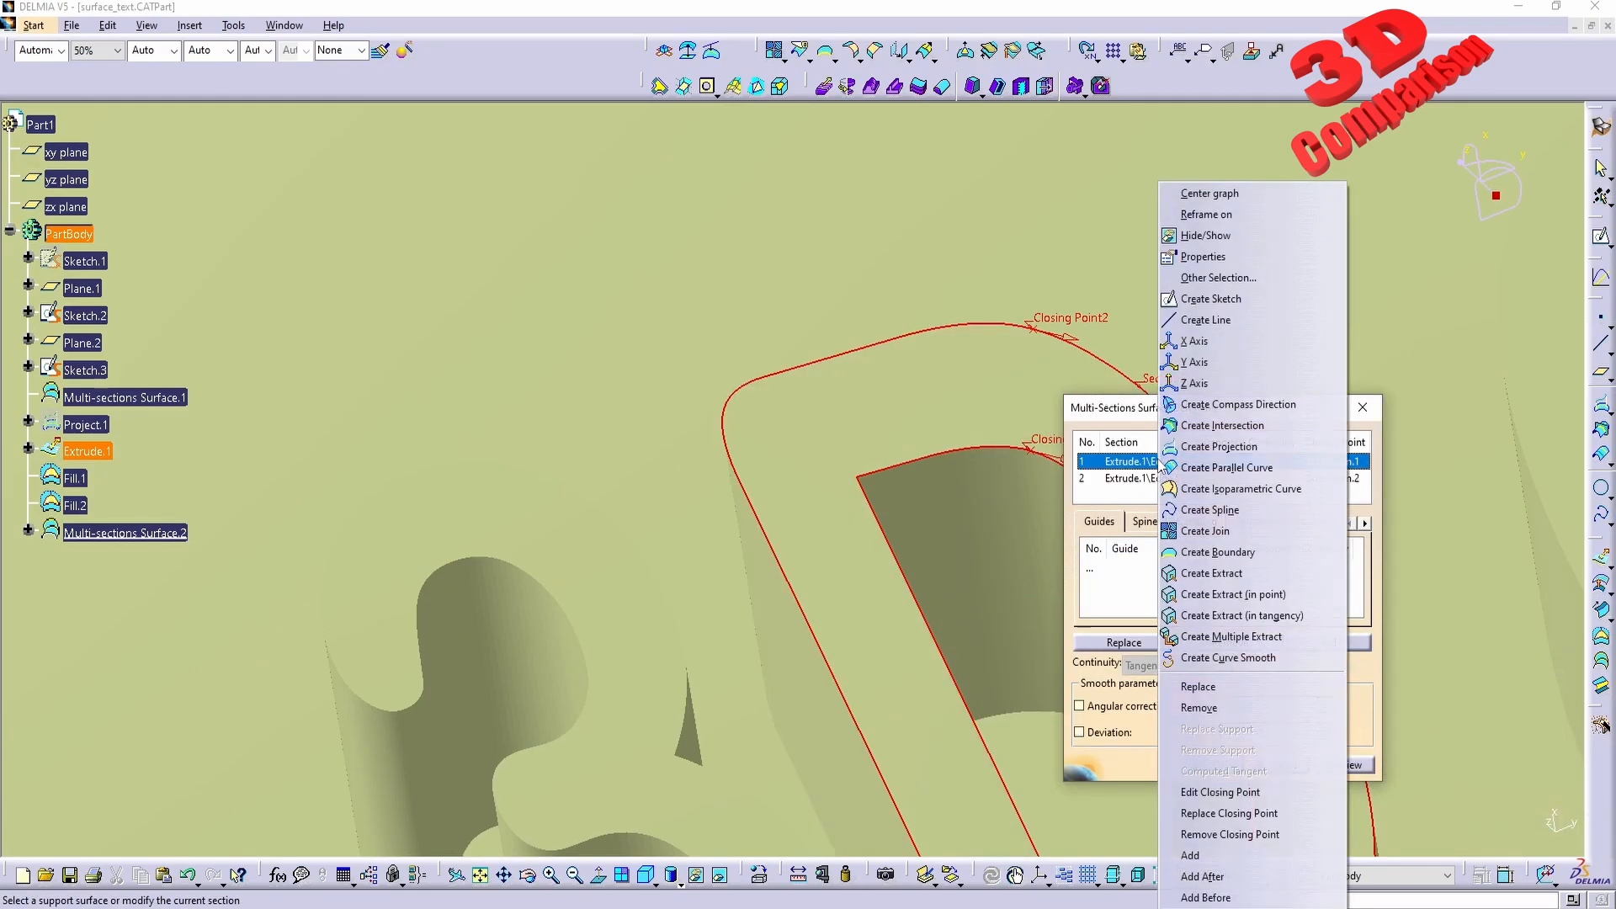
click(1257, 814)
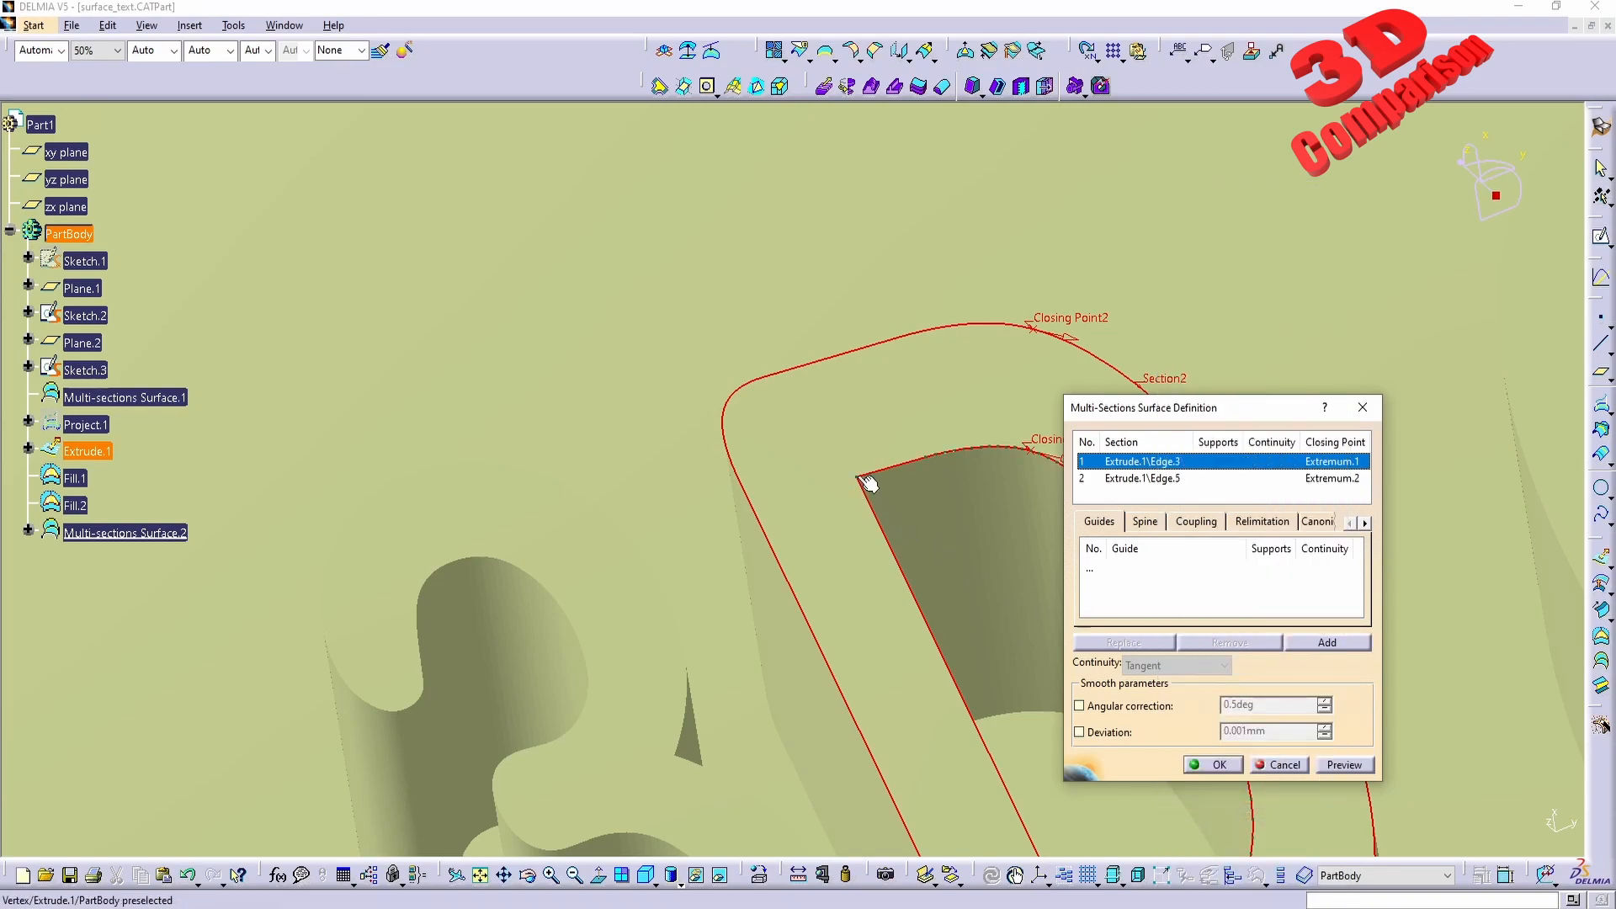
click(864, 485)
click(926, 509)
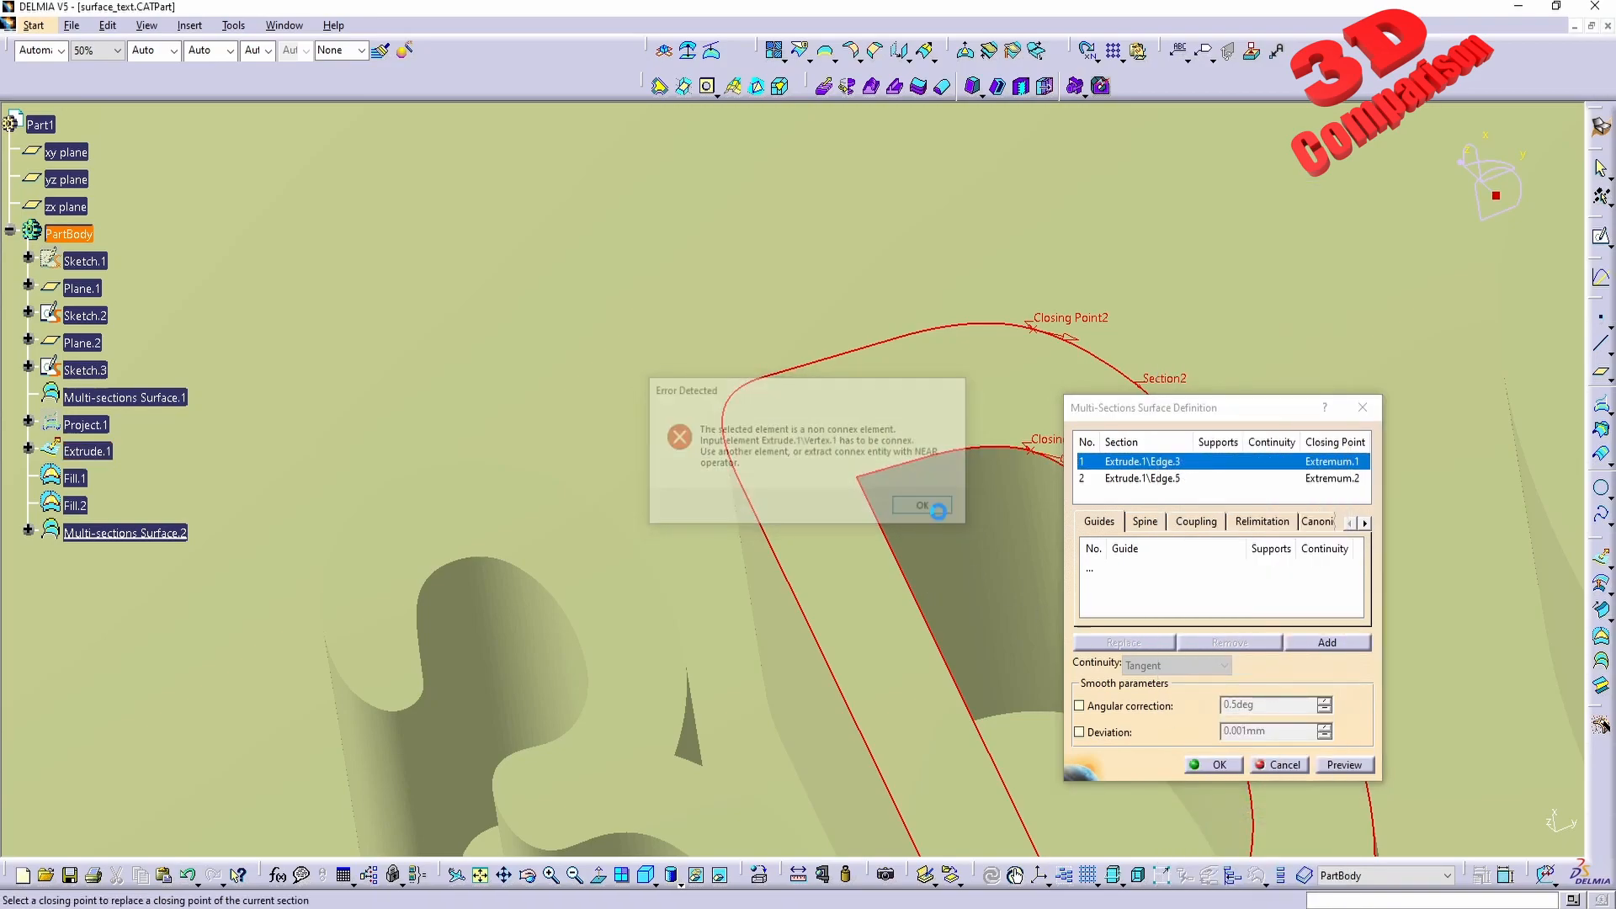
- Remove the first section's closing point, try a vertex on the D's outer contour instead, and discard the edits
right_click(1158, 464)
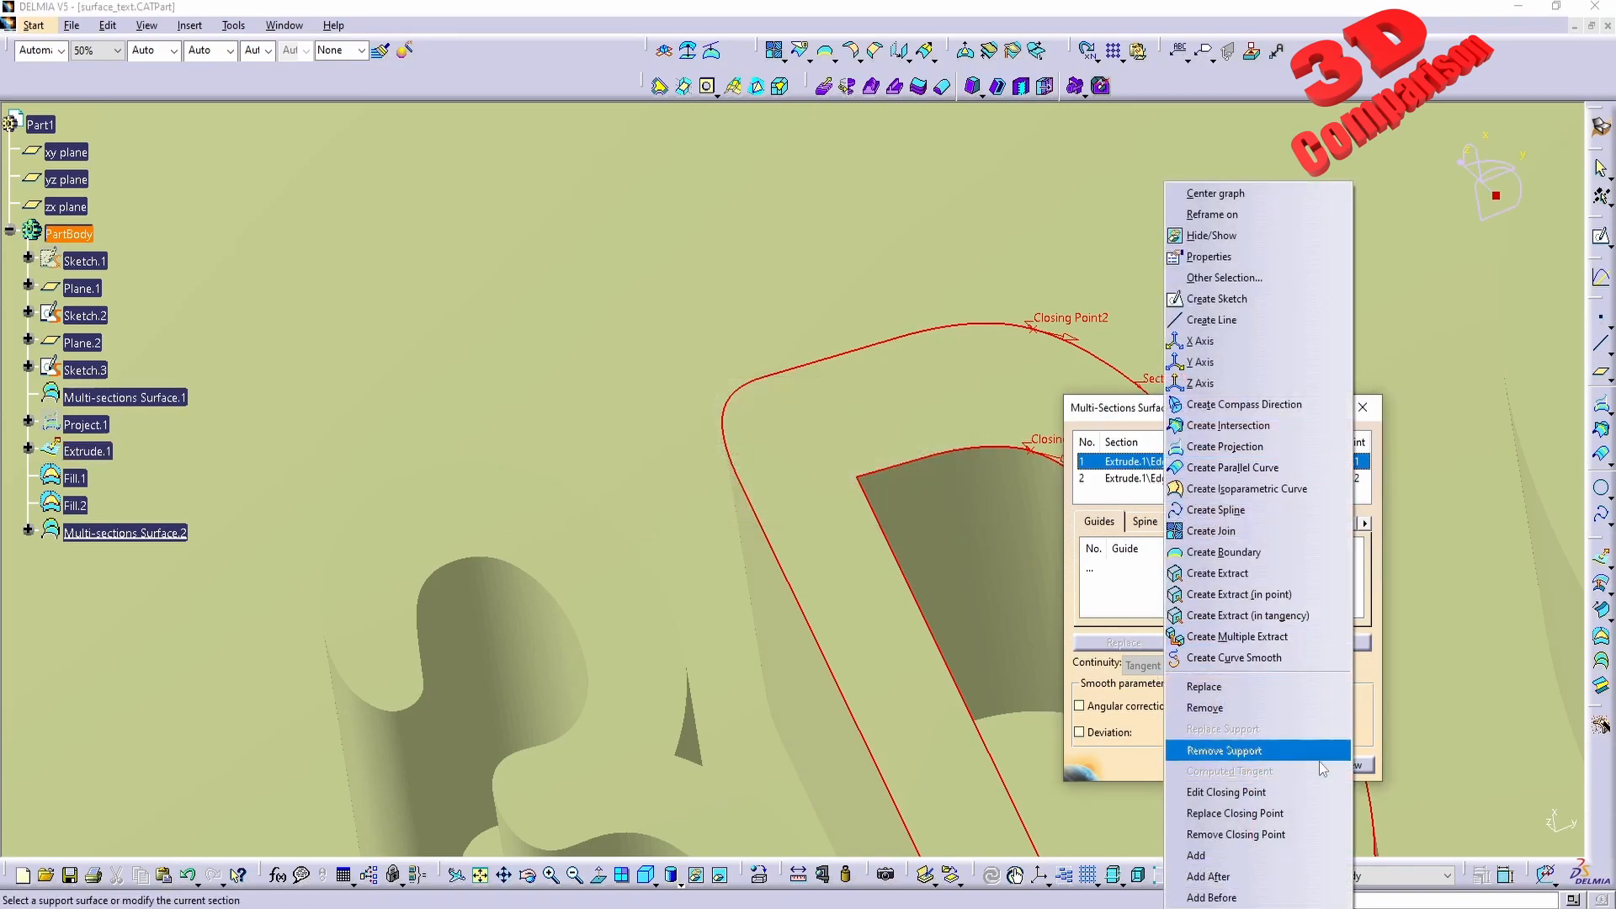
click(1289, 836)
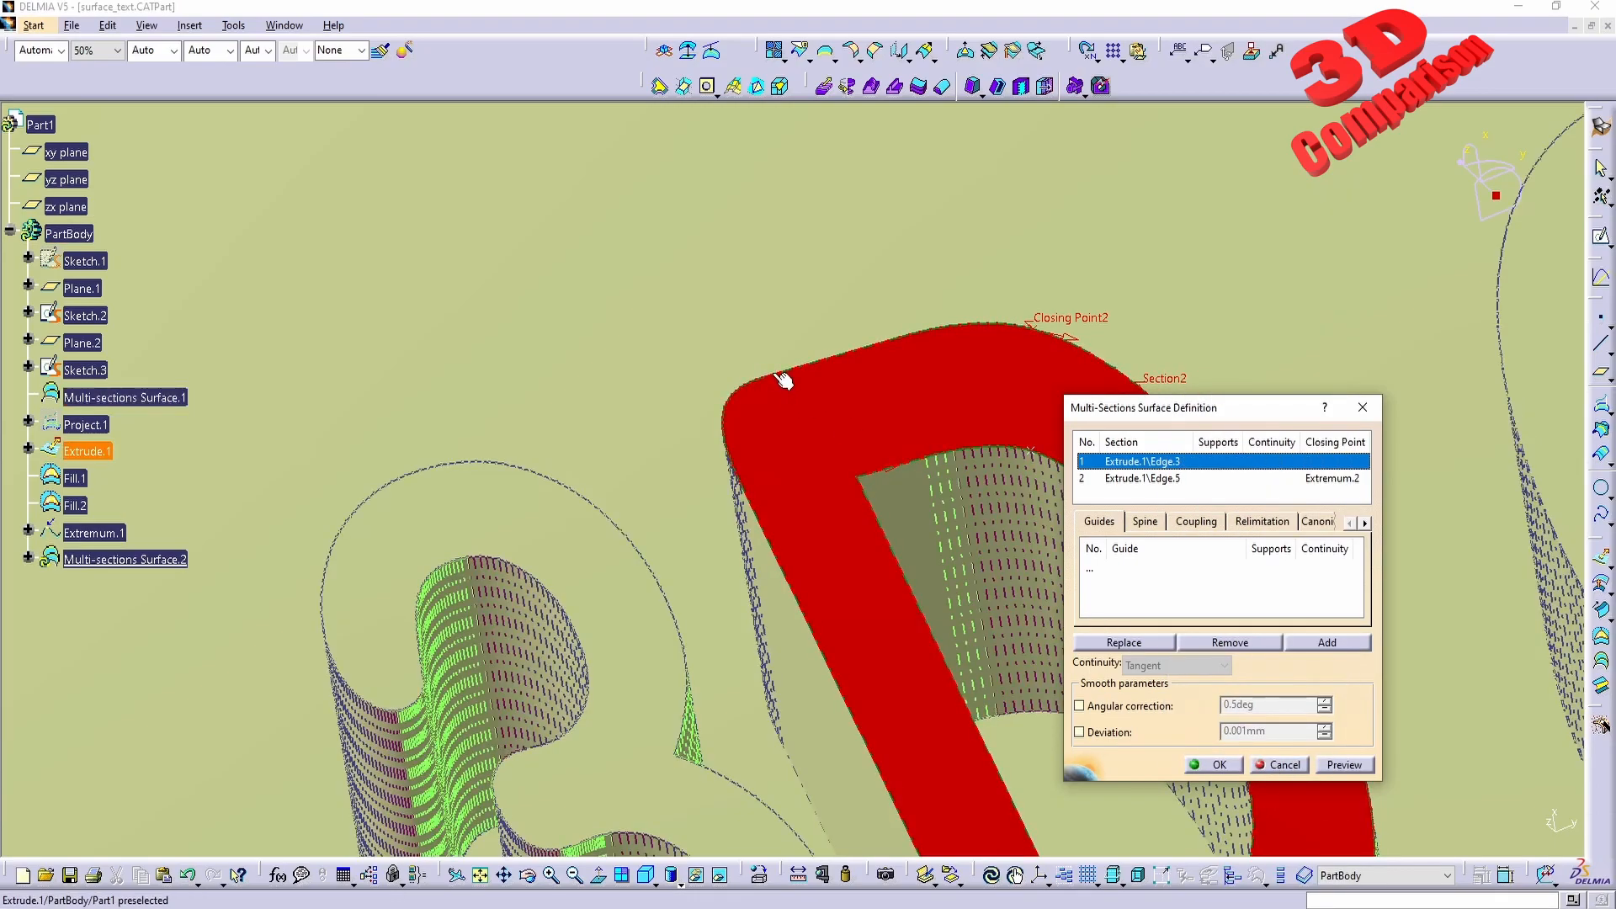
click(782, 380)
click(923, 507)
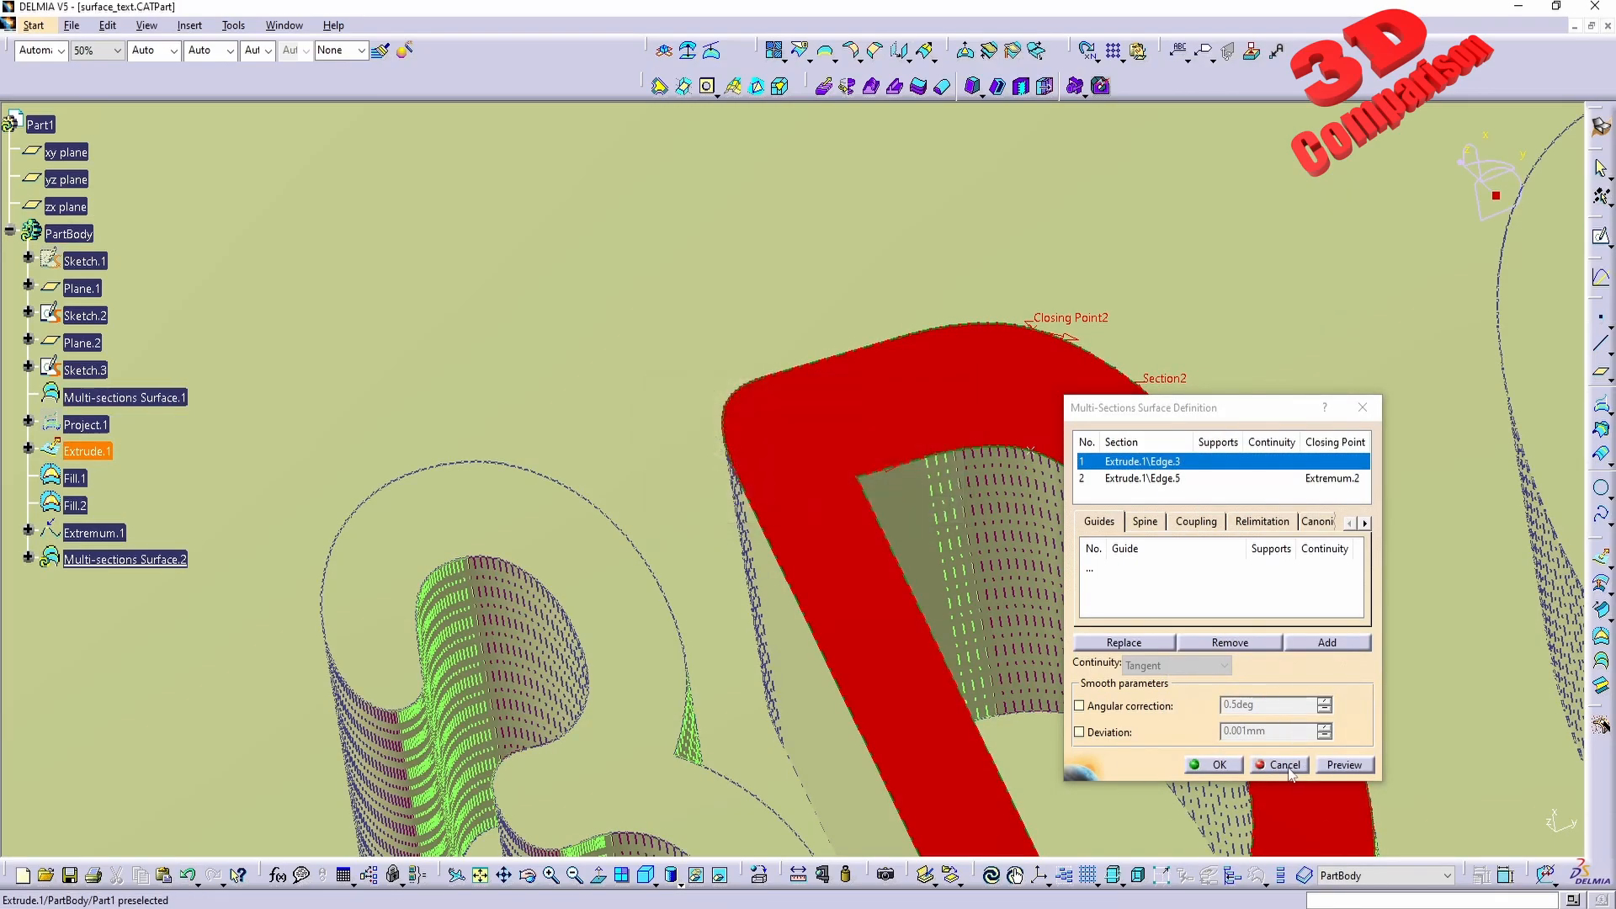
click(1290, 769)
middle_drag(1161, 469, 946, 608)
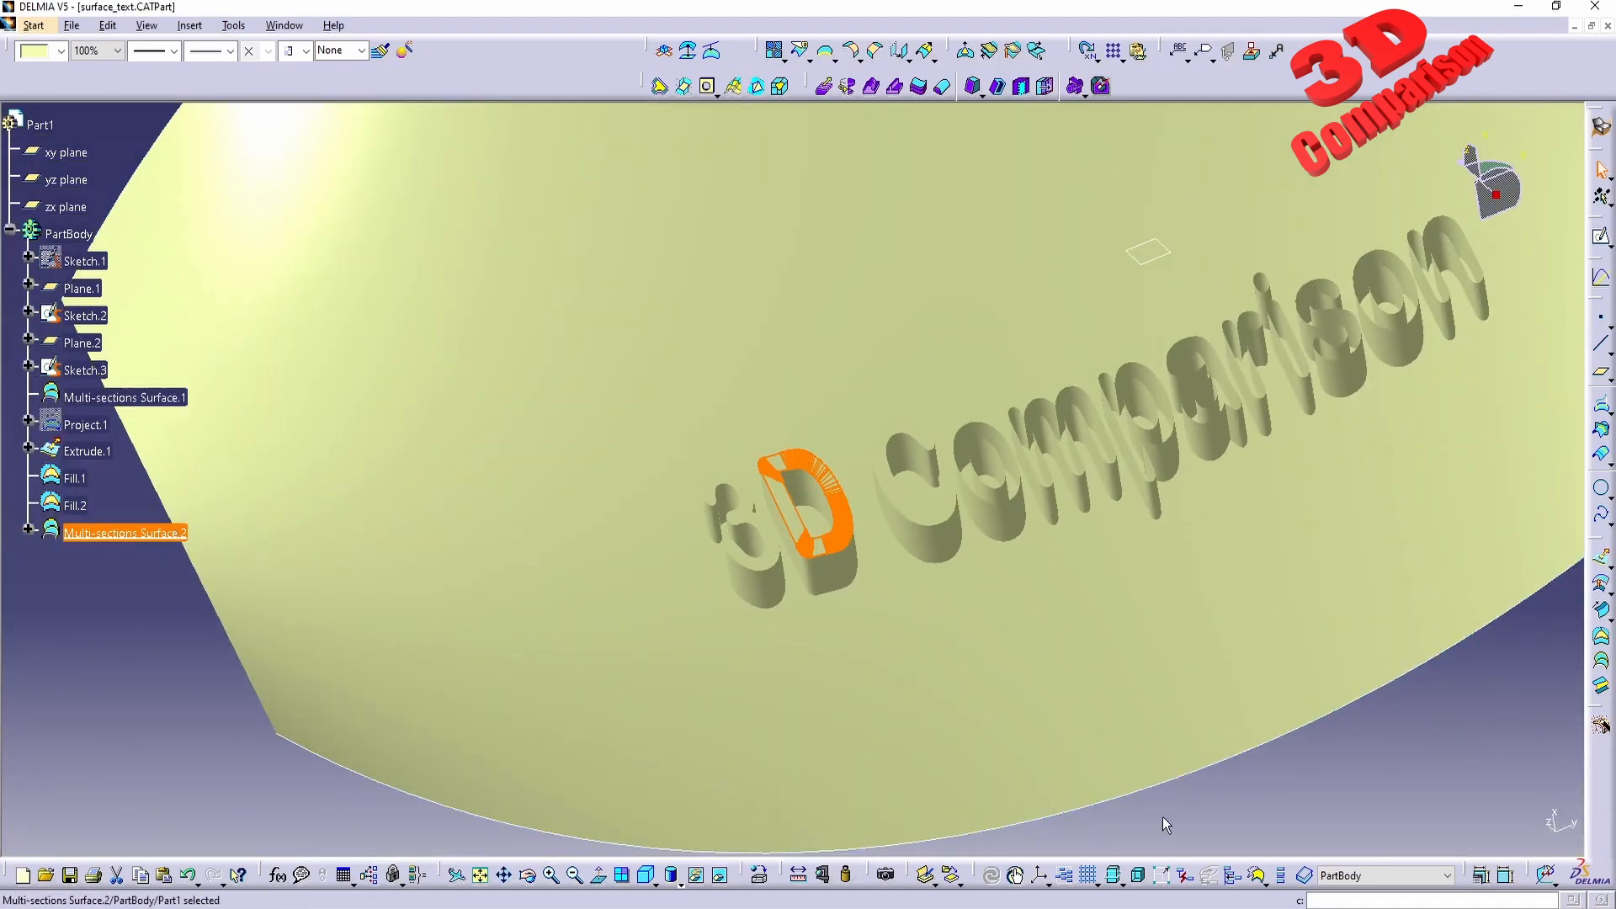
- Switch to the Part1 document and close the raised face of the letter m with a Fill surface from its contour edge
click(284, 26)
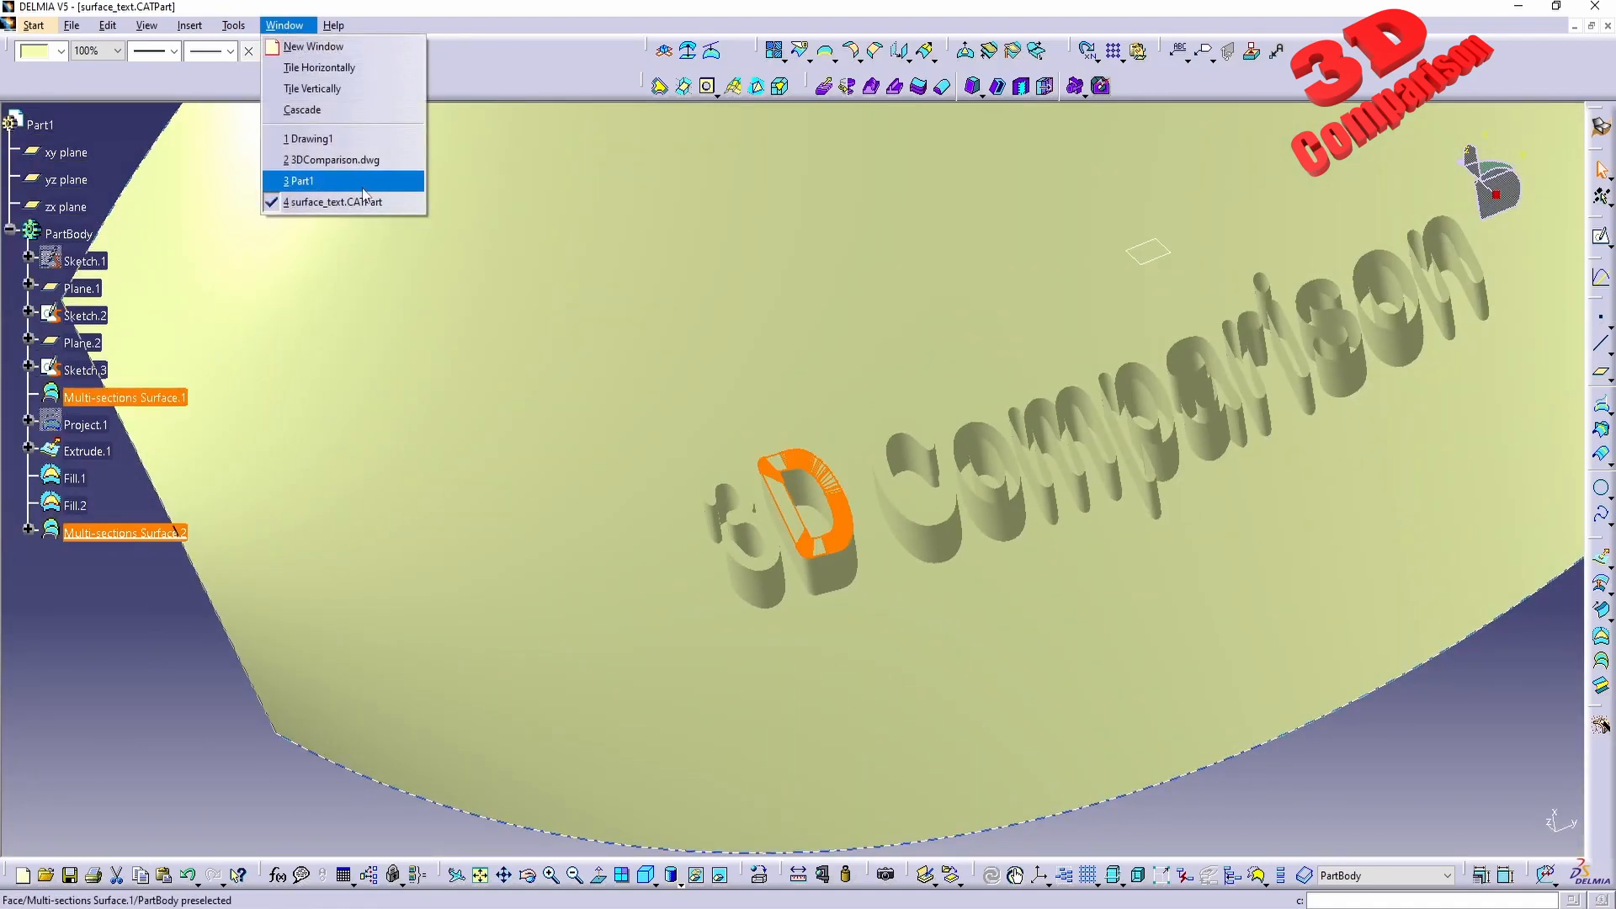
click(363, 193)
middle_drag(704, 533, 809, 463)
click(1599, 638)
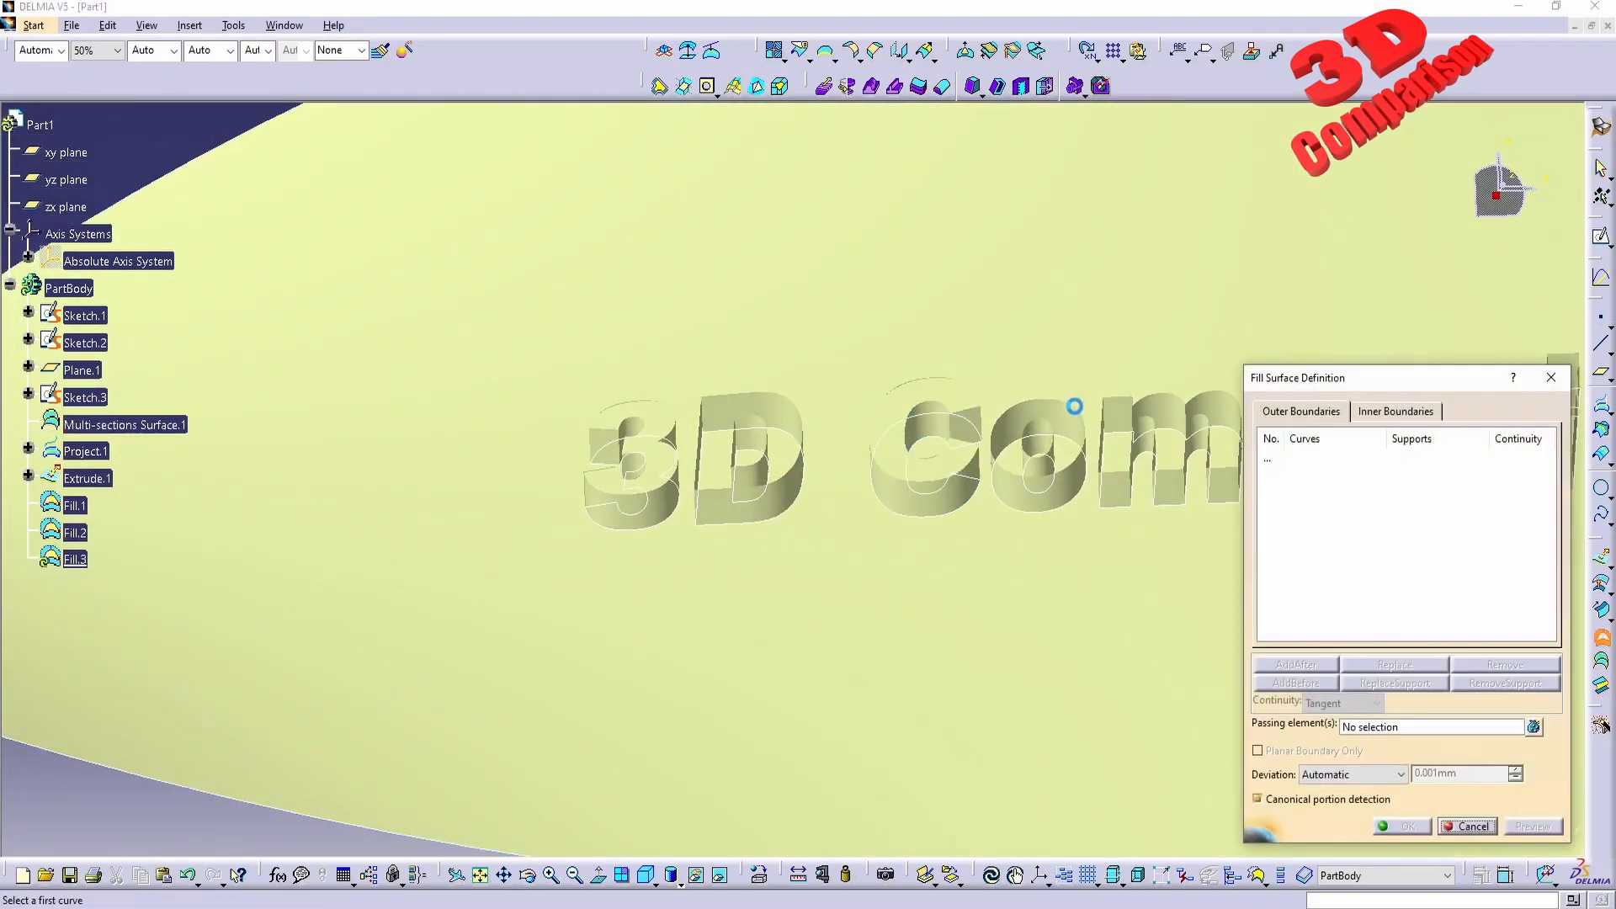
middle_drag(1097, 470, 876, 446)
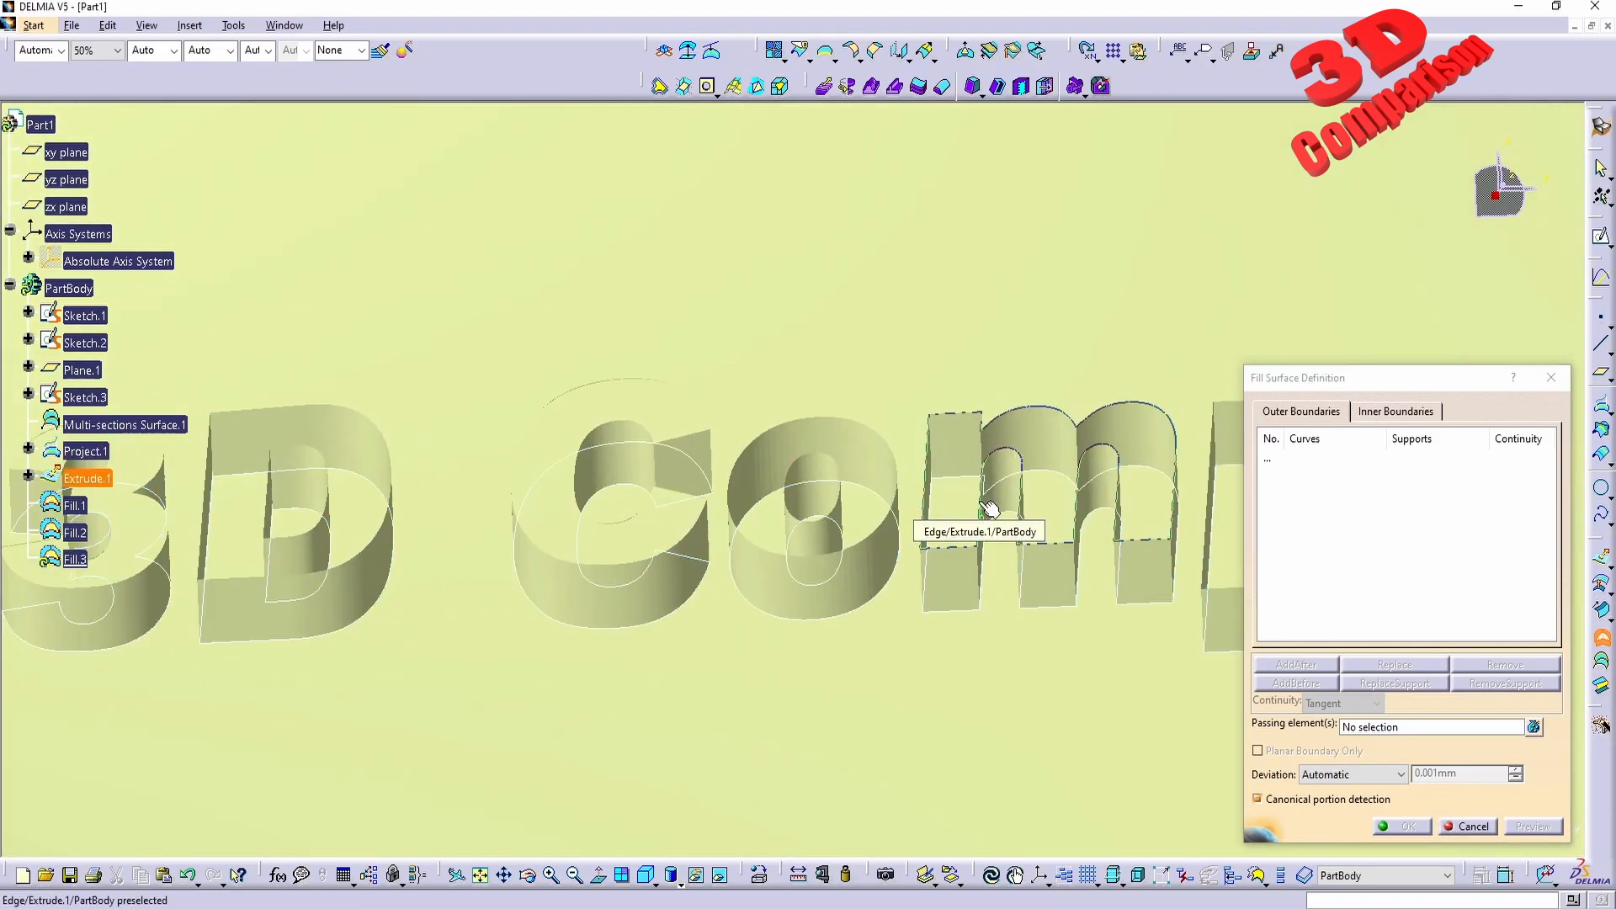
click(1014, 417)
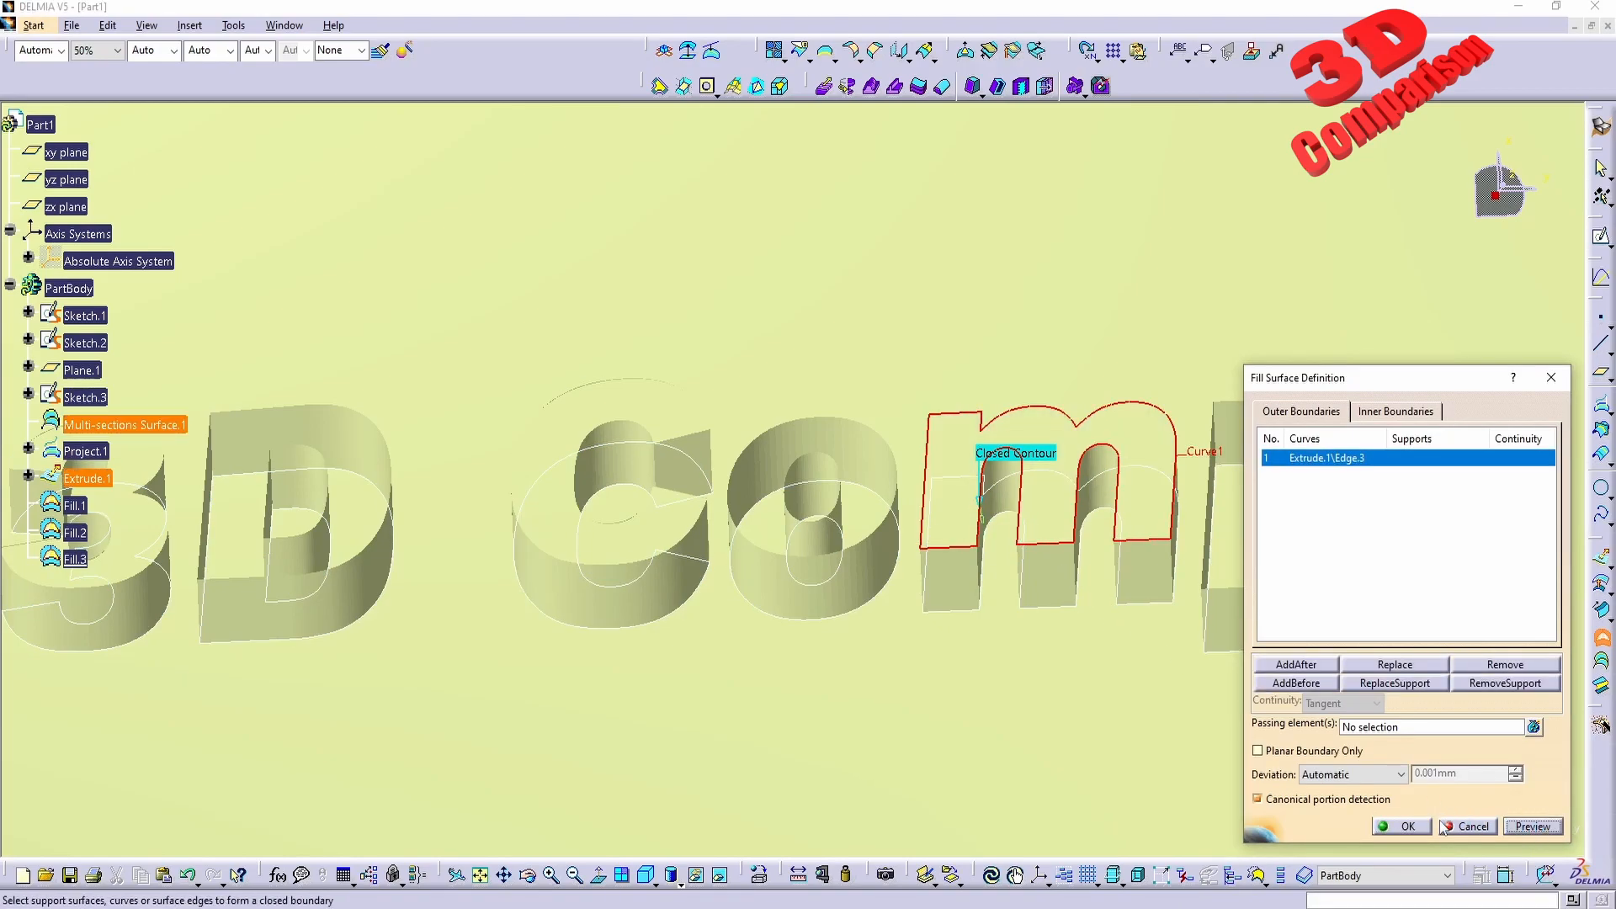
click(1401, 825)
- Try a multi-sections surface between the outer and inner raised edges of the o in Comparison, and cancel it
middle_drag(1034, 562, 786, 574)
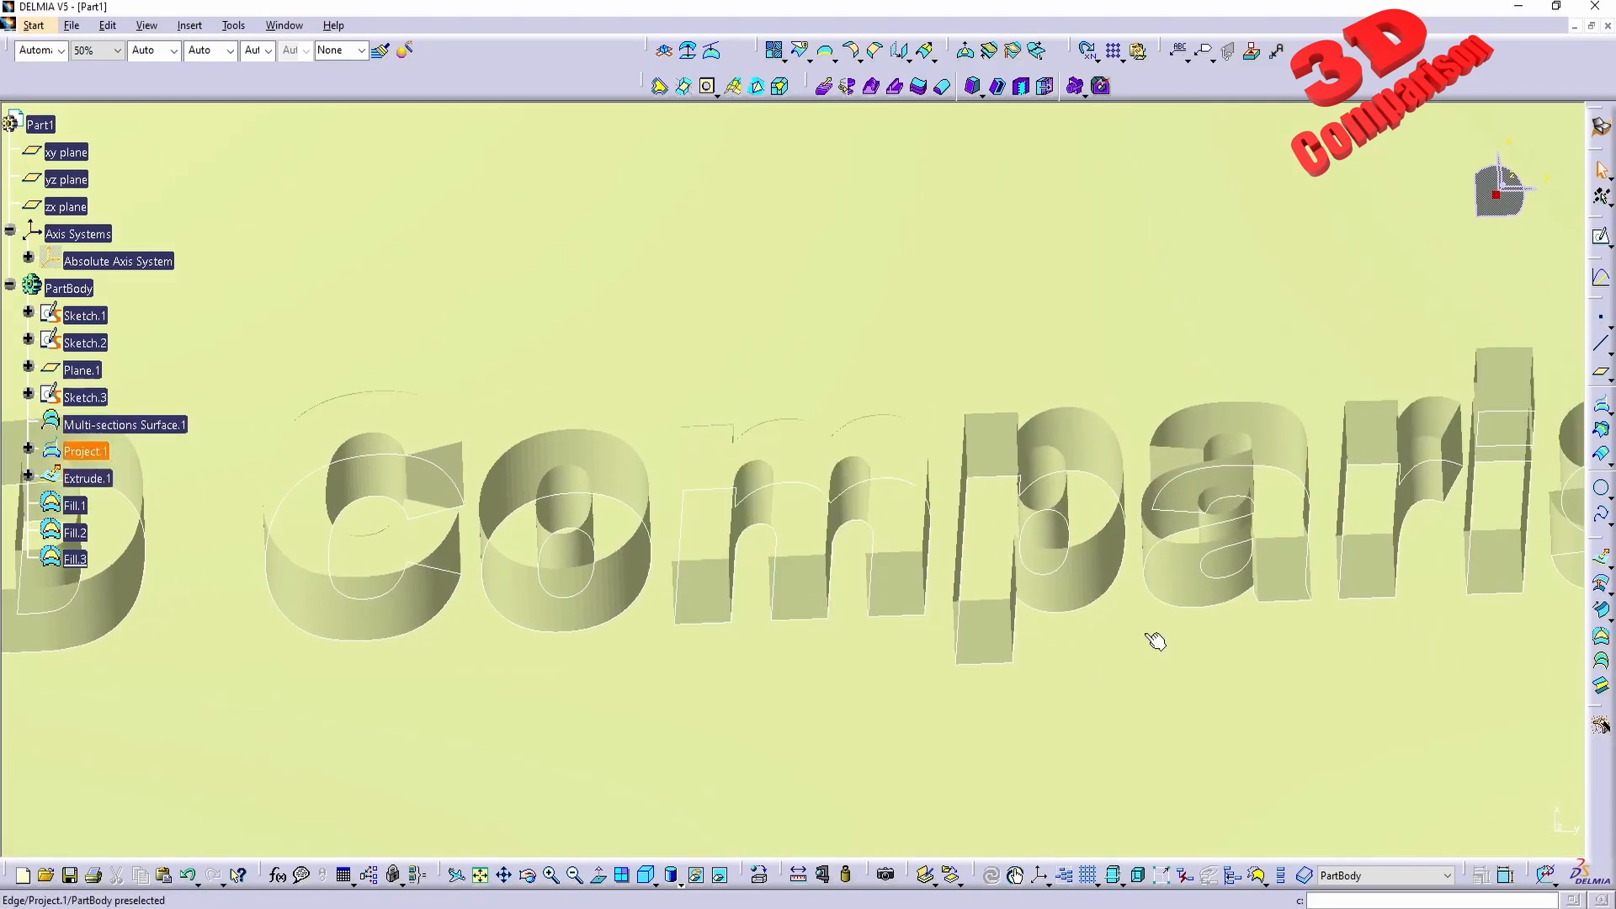
click(1601, 660)
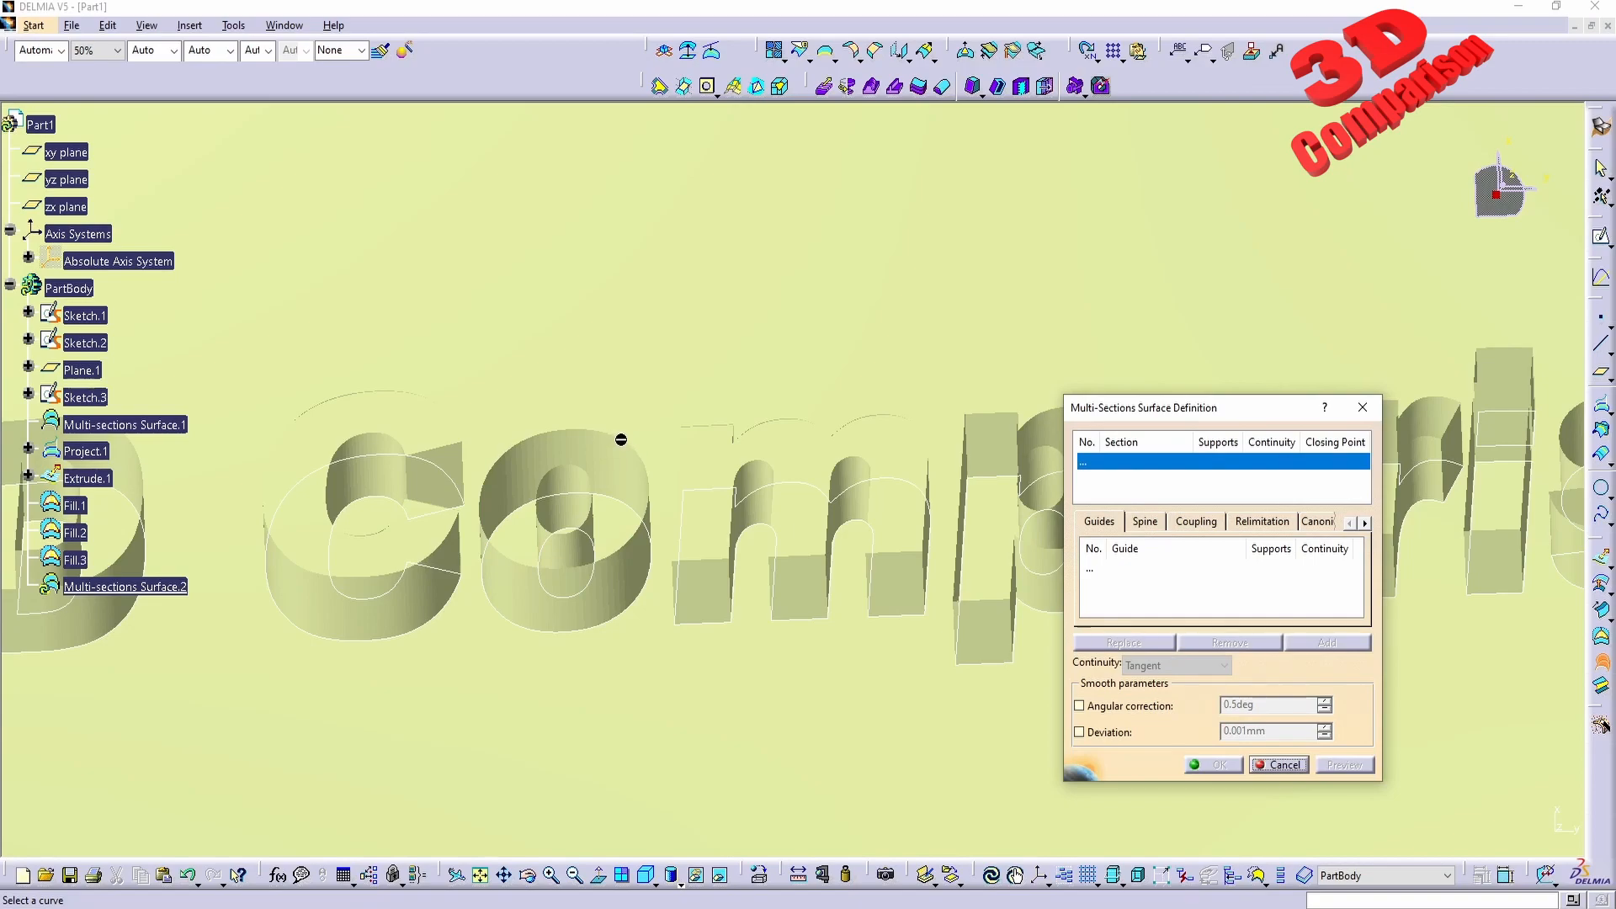
middle_drag(635, 467, 915, 481)
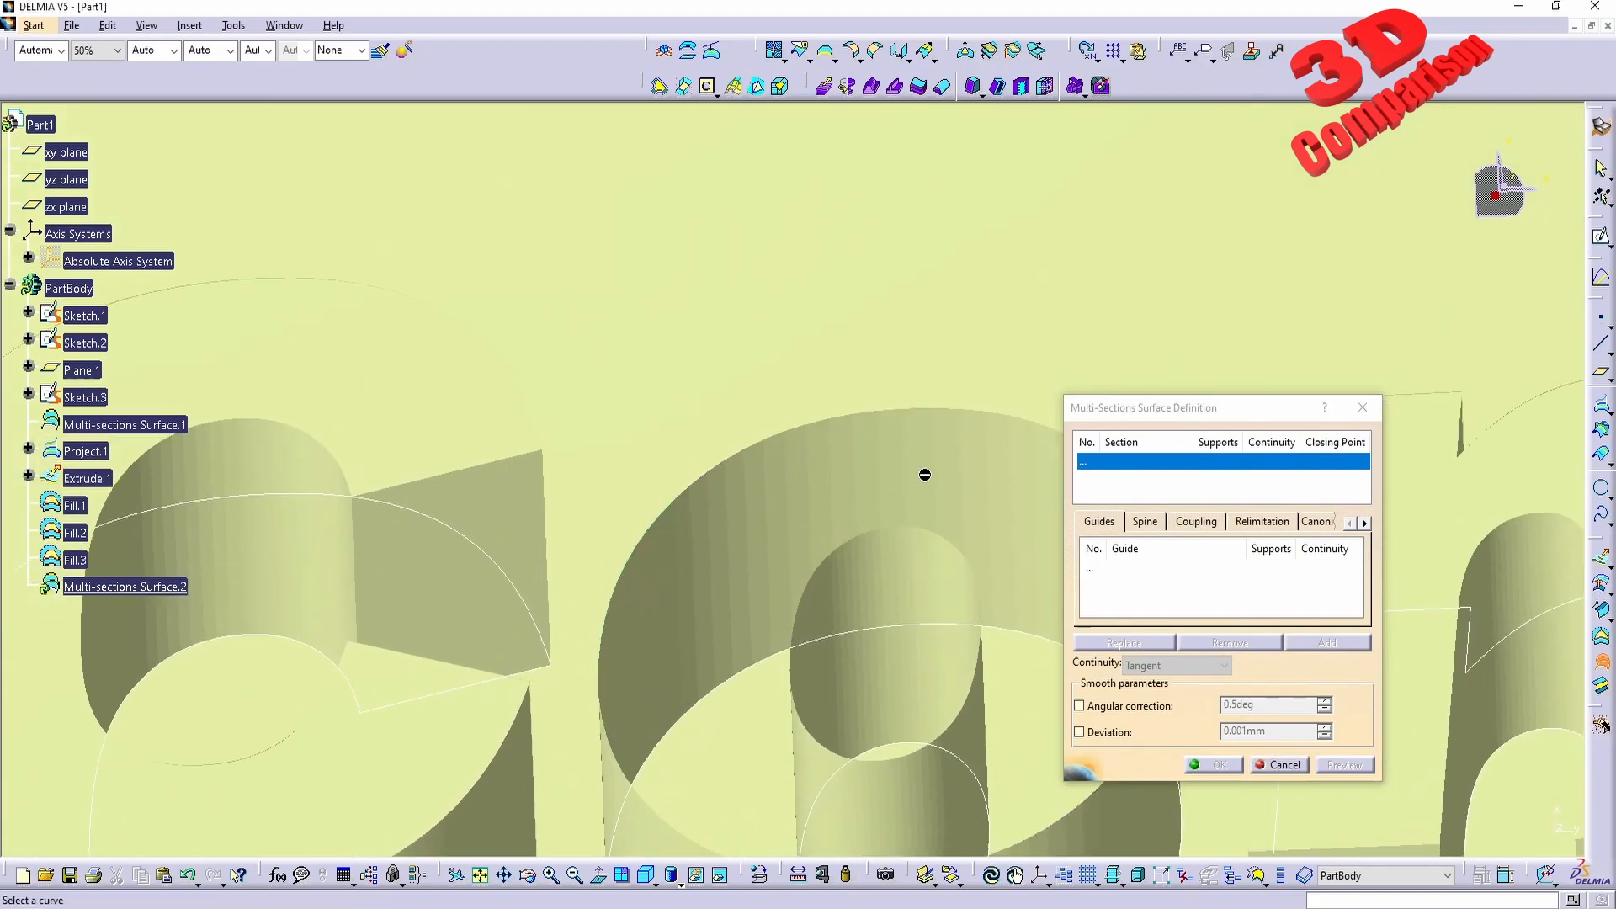
click(900, 407)
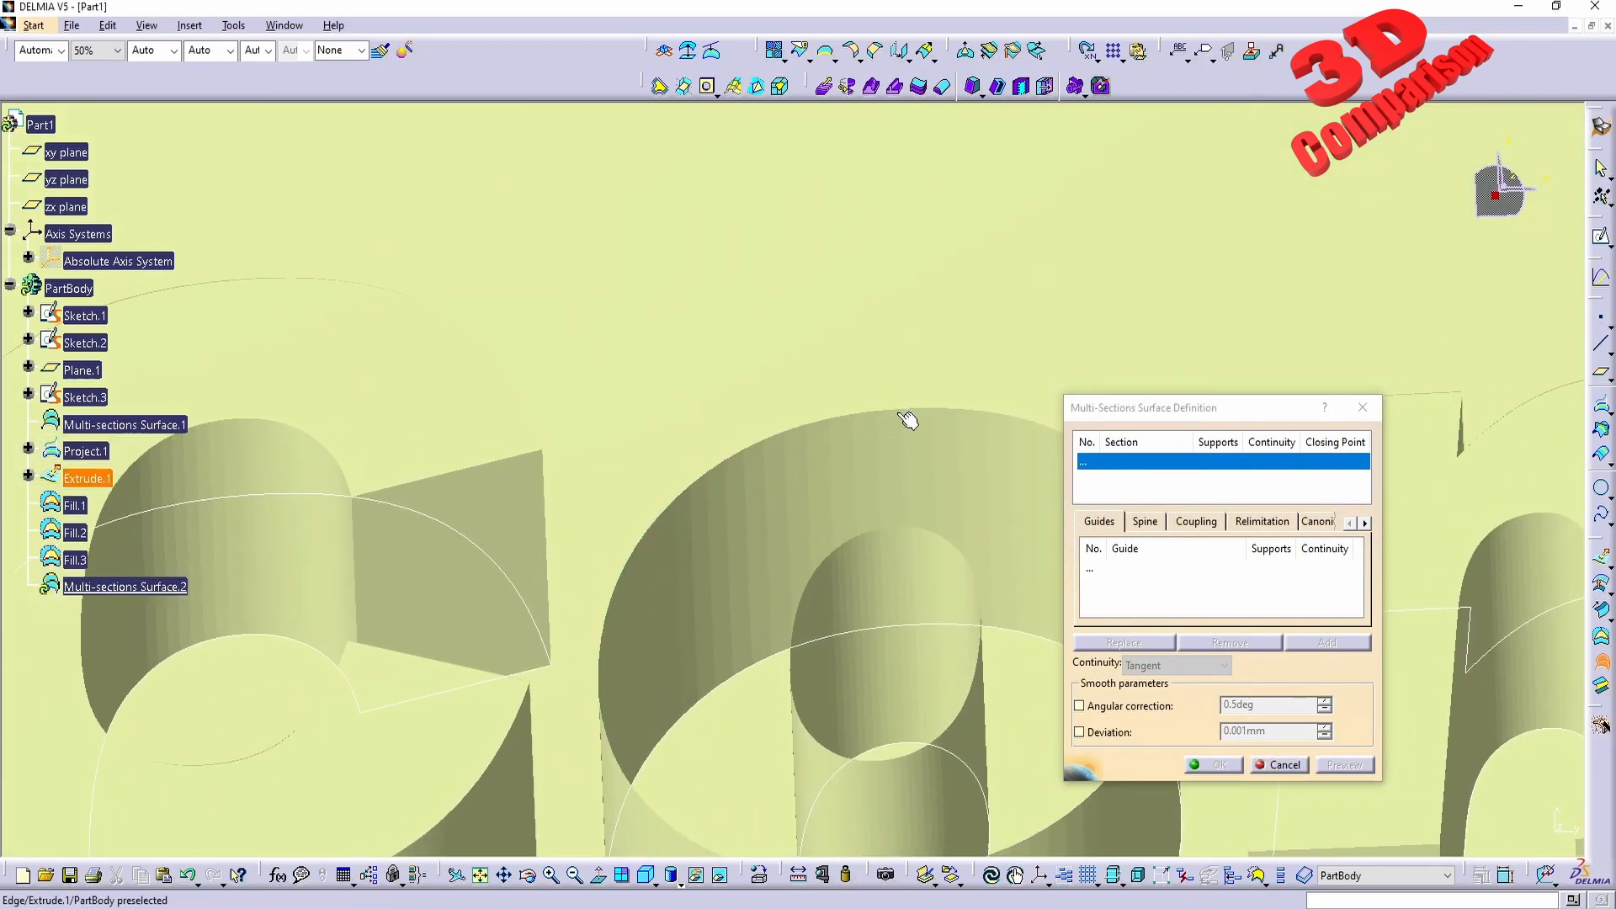
click(905, 533)
click(920, 505)
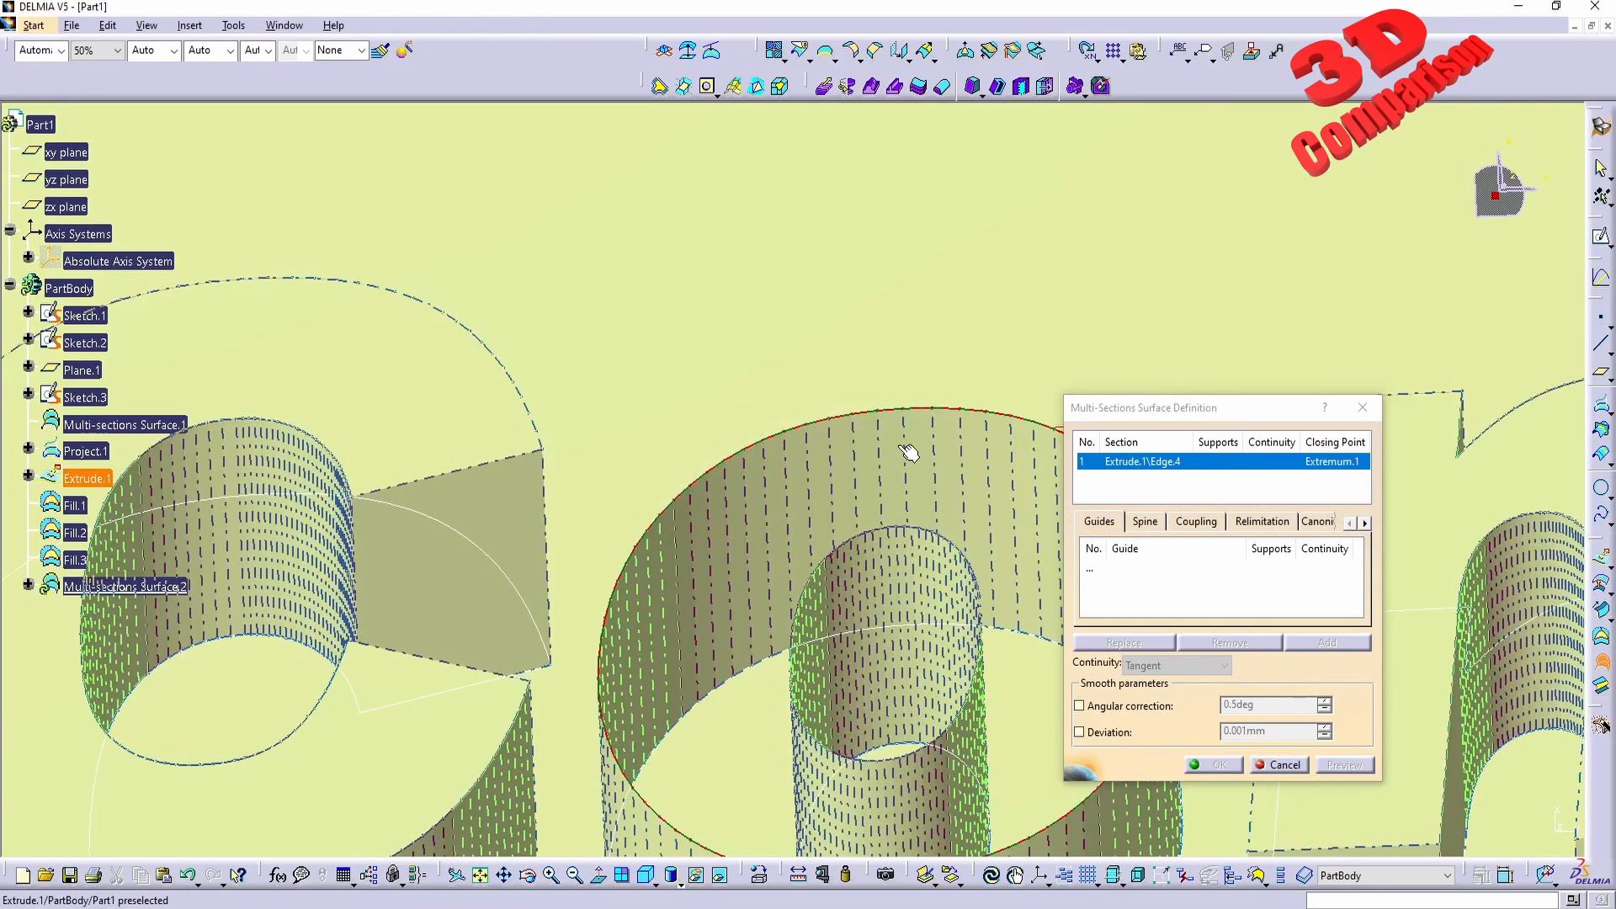
click(899, 533)
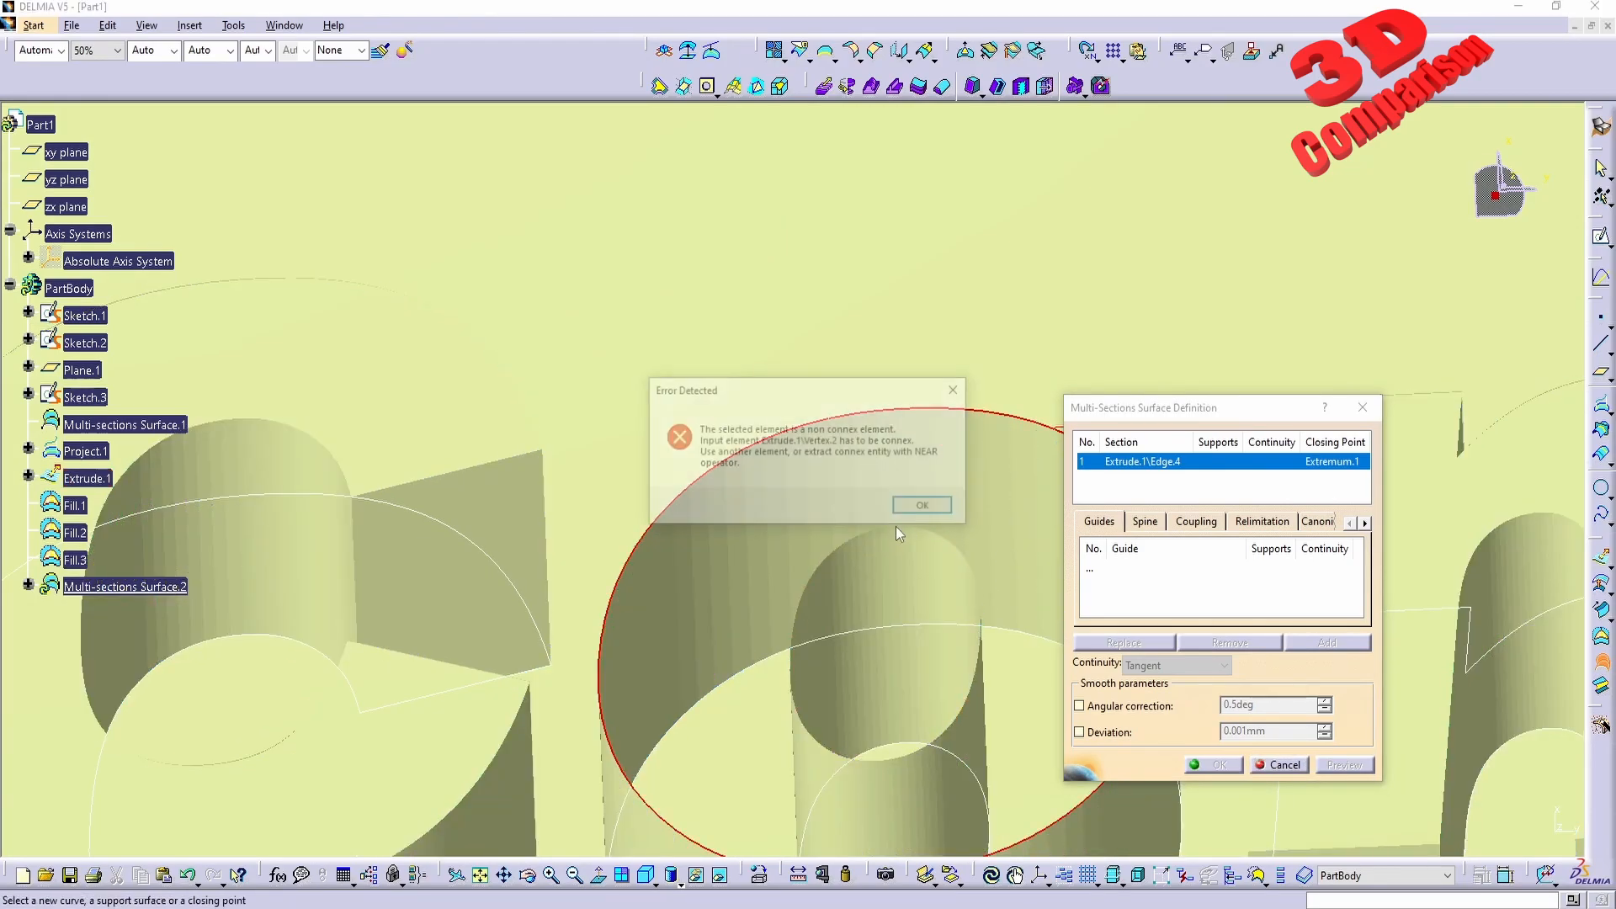
click(921, 507)
click(1288, 765)
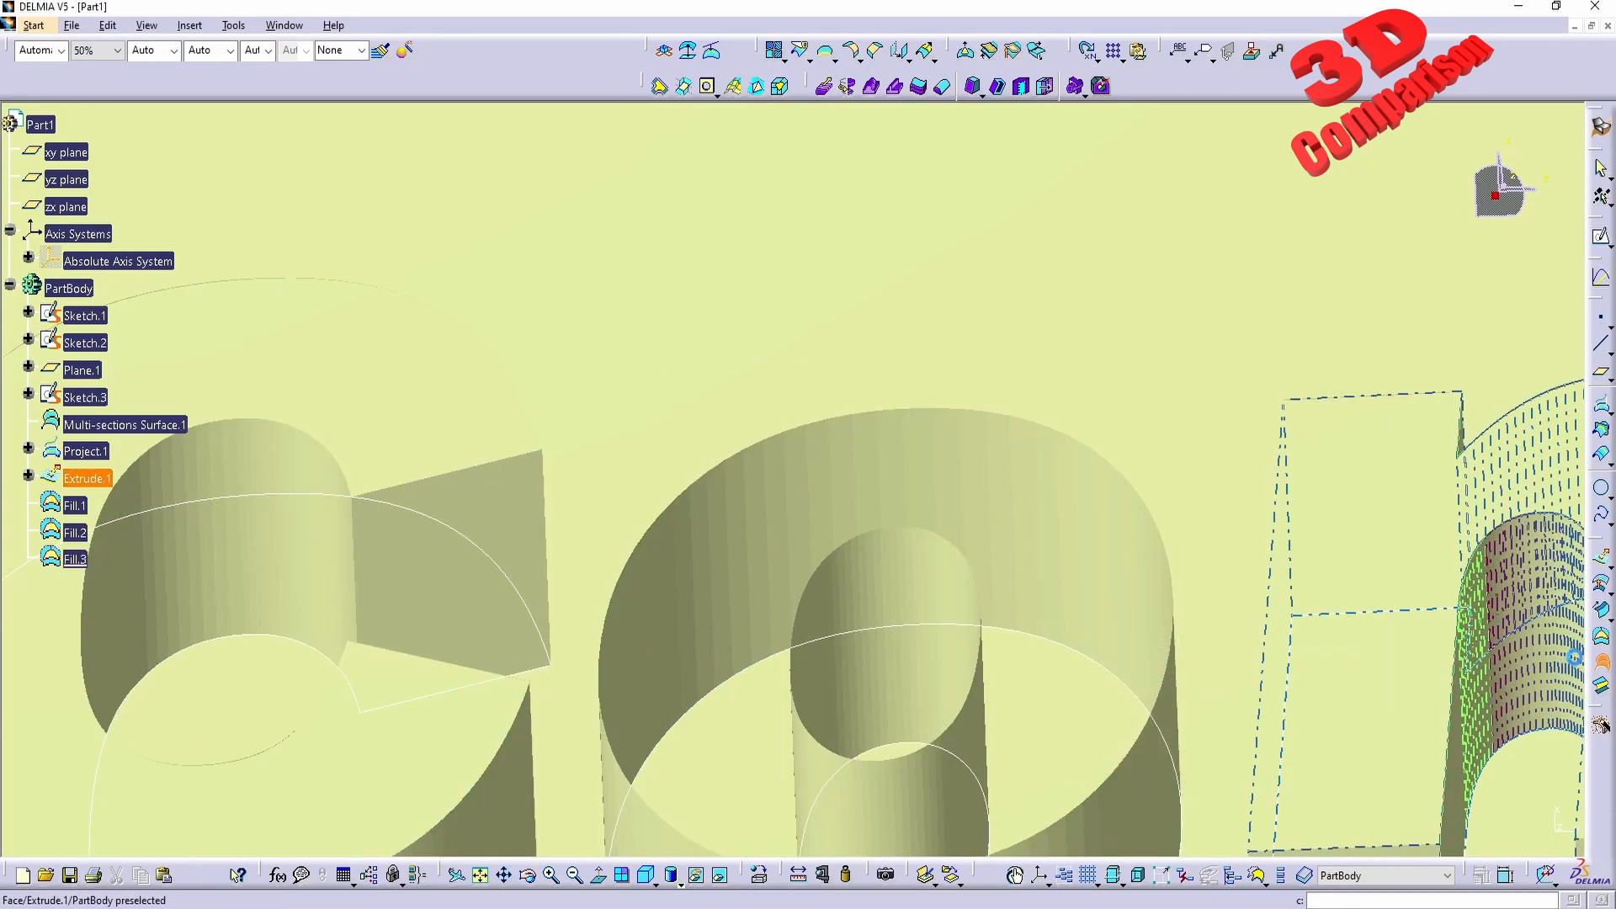
- Start a Fill surface on the o's outer raised edge and remove the Extrude.1 support from that boundary
click(1600, 637)
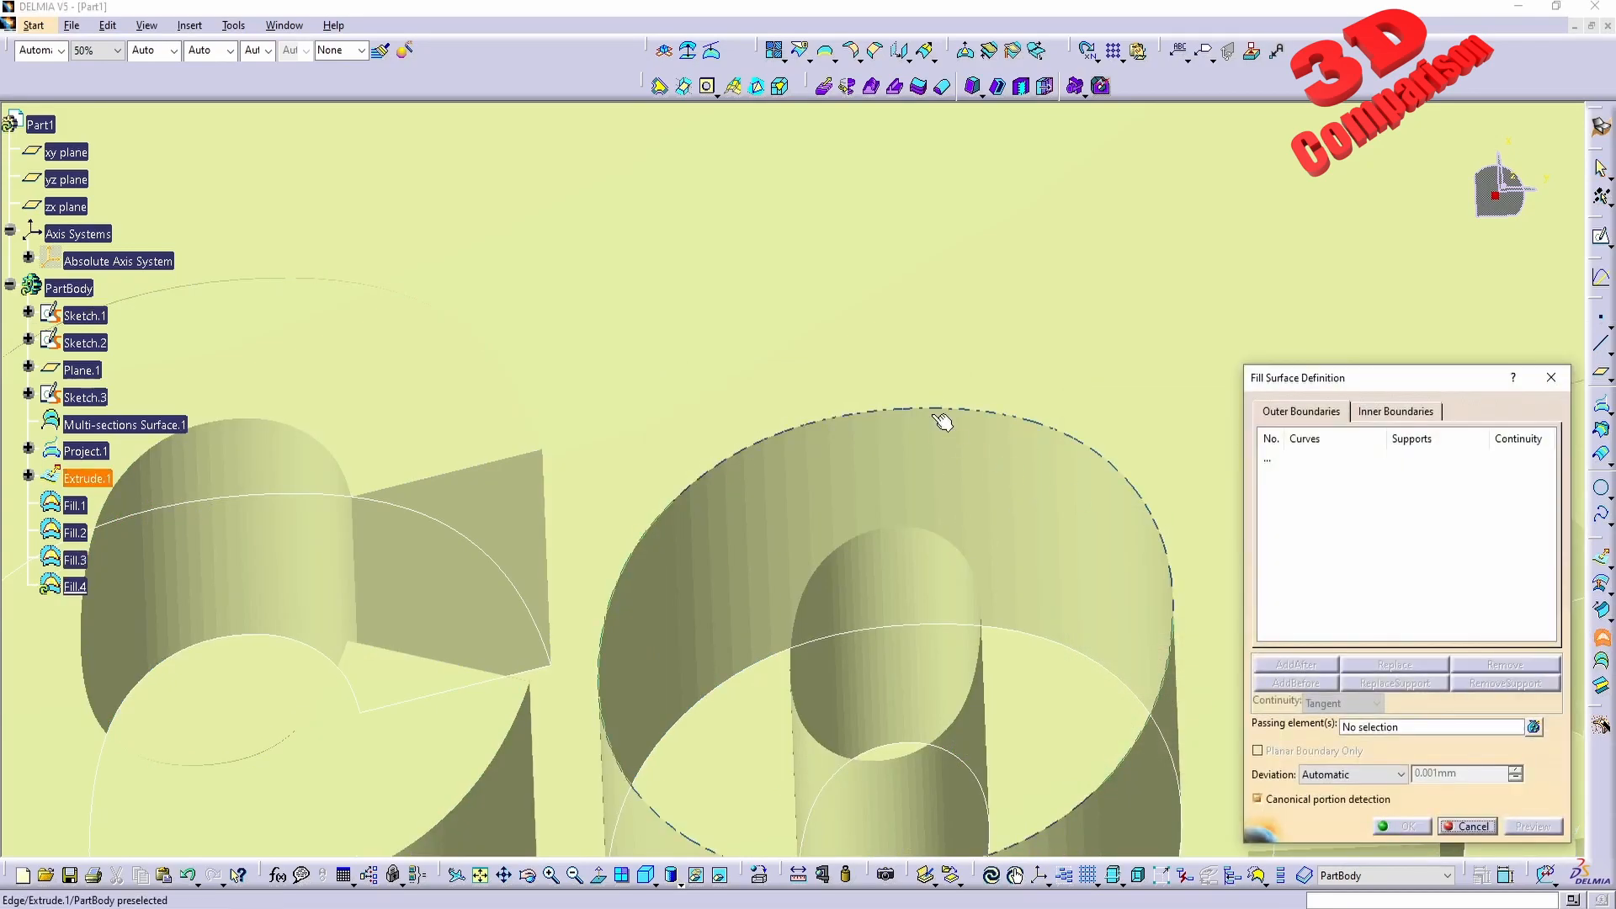
click(943, 414)
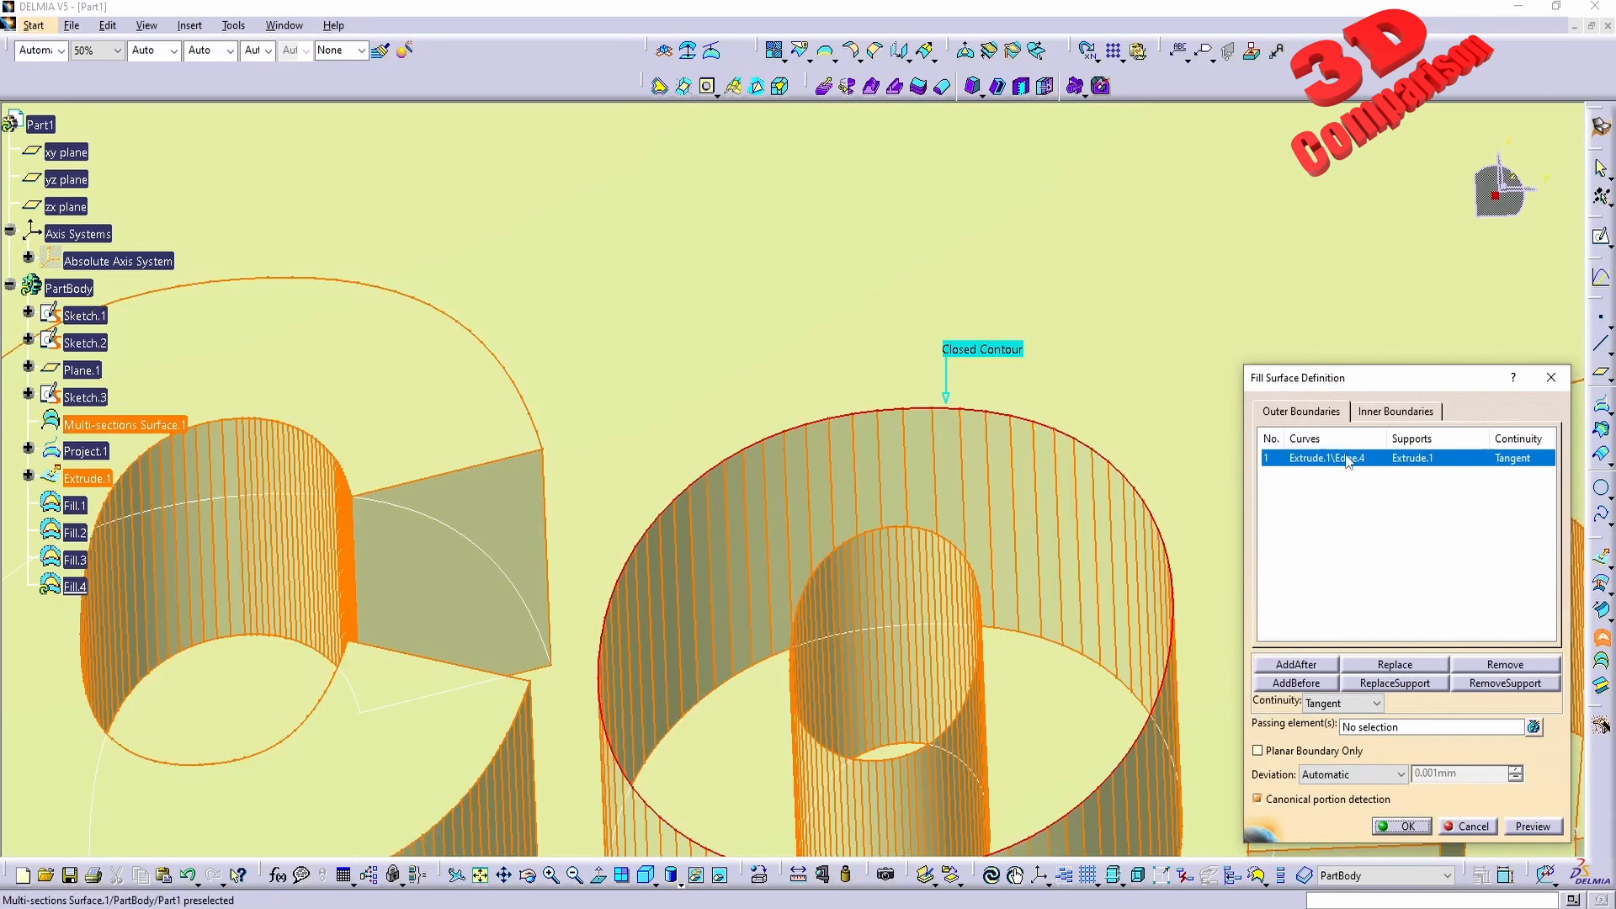
right_click(1431, 462)
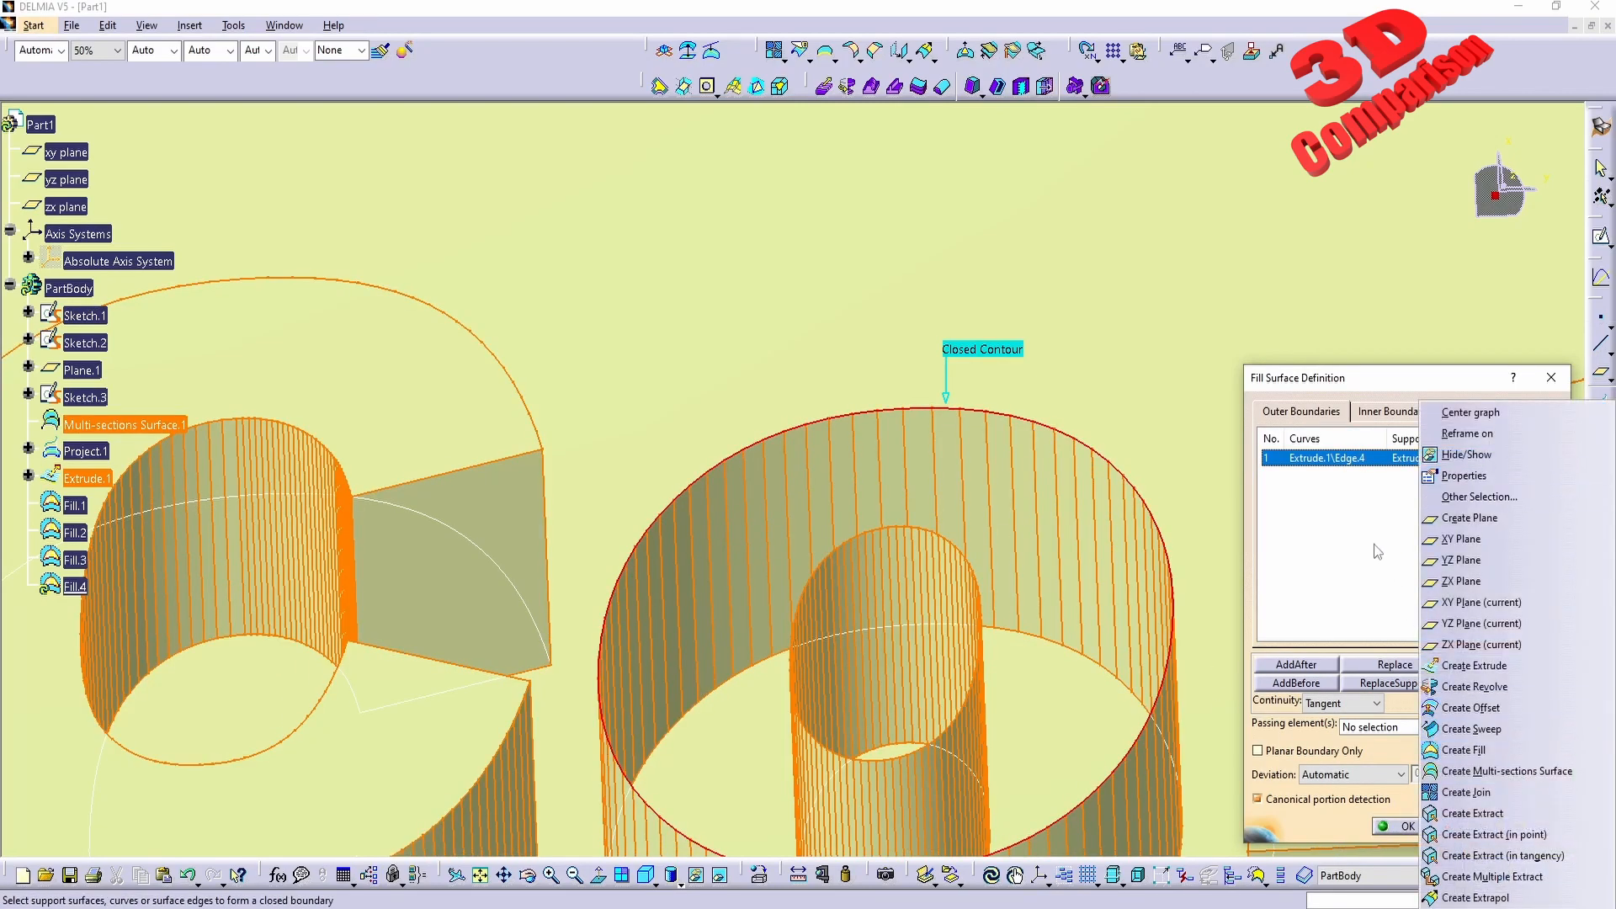
click(1354, 574)
click(1492, 684)
click(1420, 468)
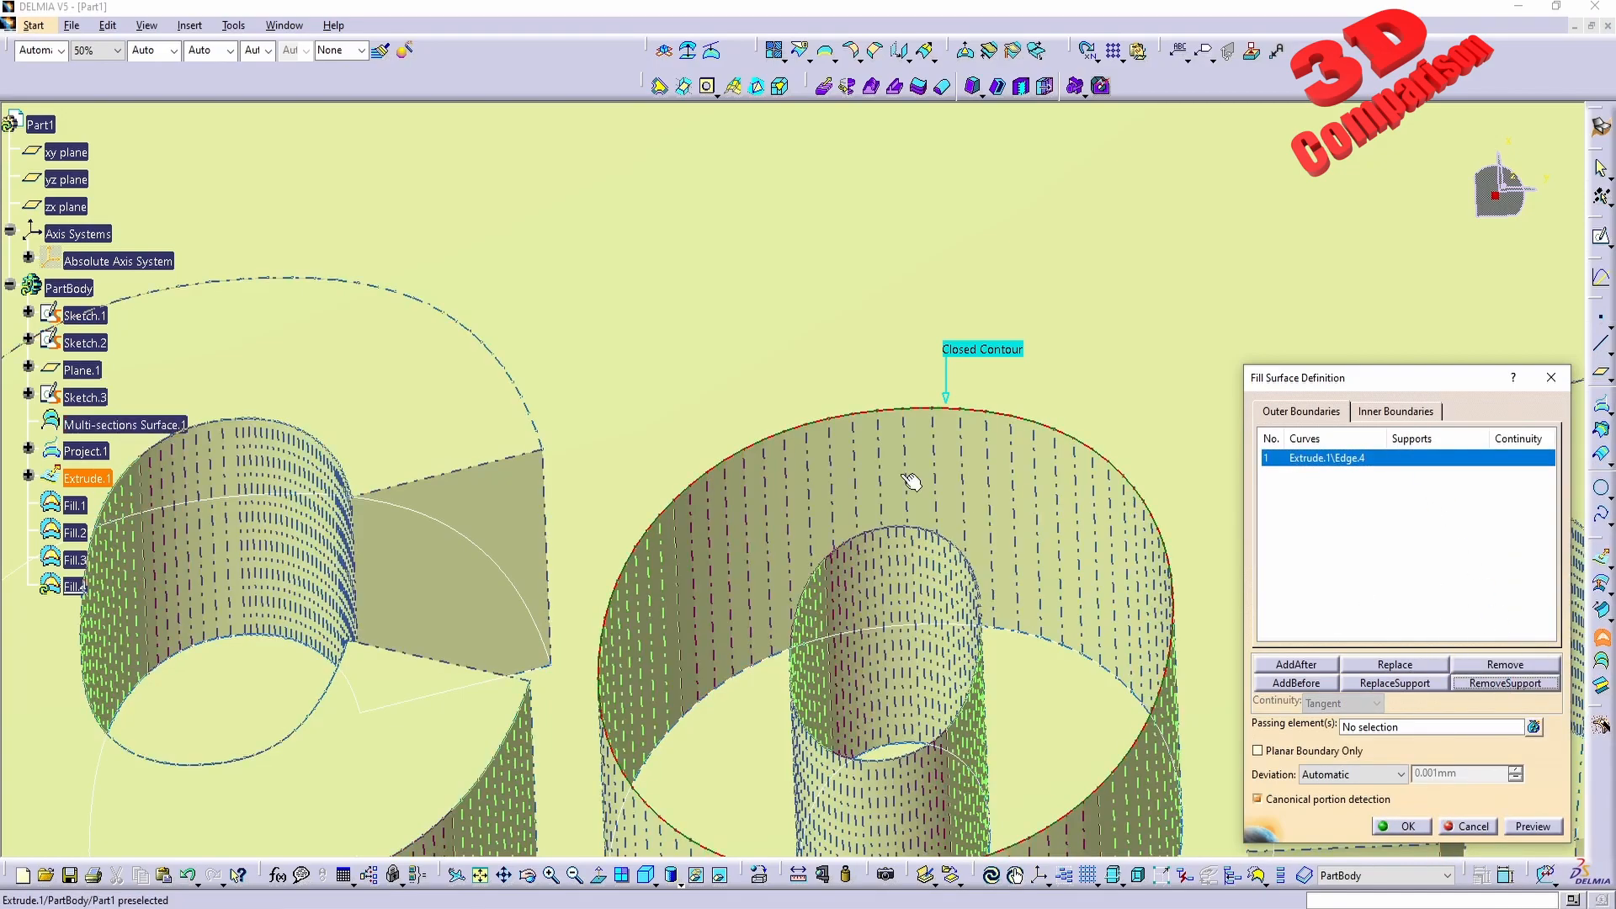
- Try adding the o's inner raised edge as a second outer boundary of the Fill surface, preview it, and cancel the fill
click(1324, 482)
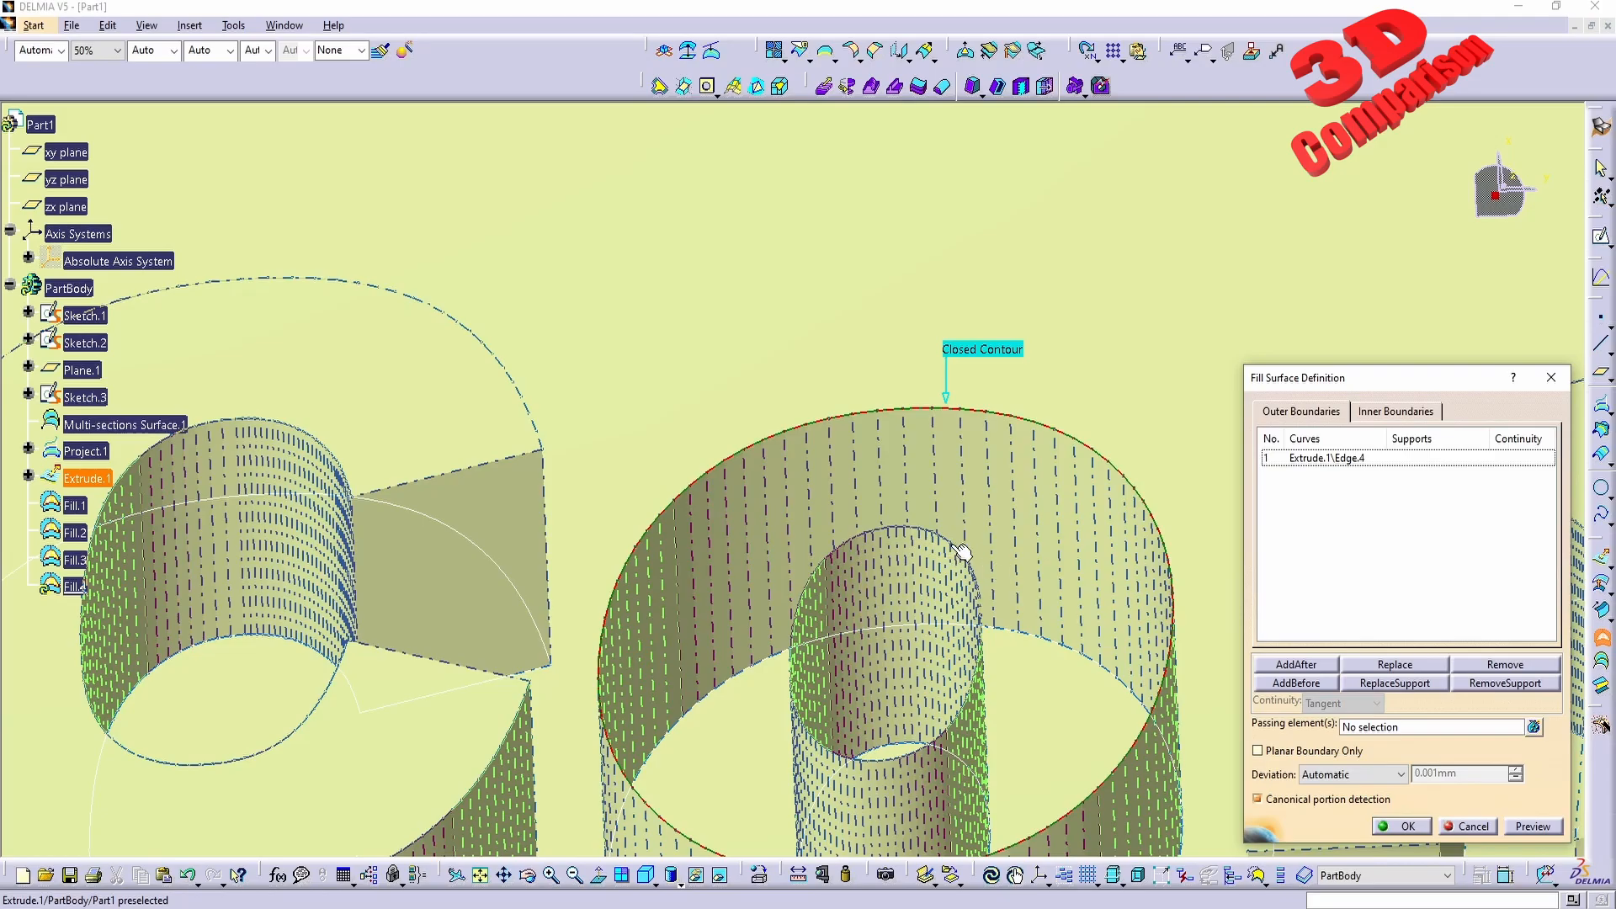
middle_click(880, 556)
middle_drag(848, 589, 821, 446)
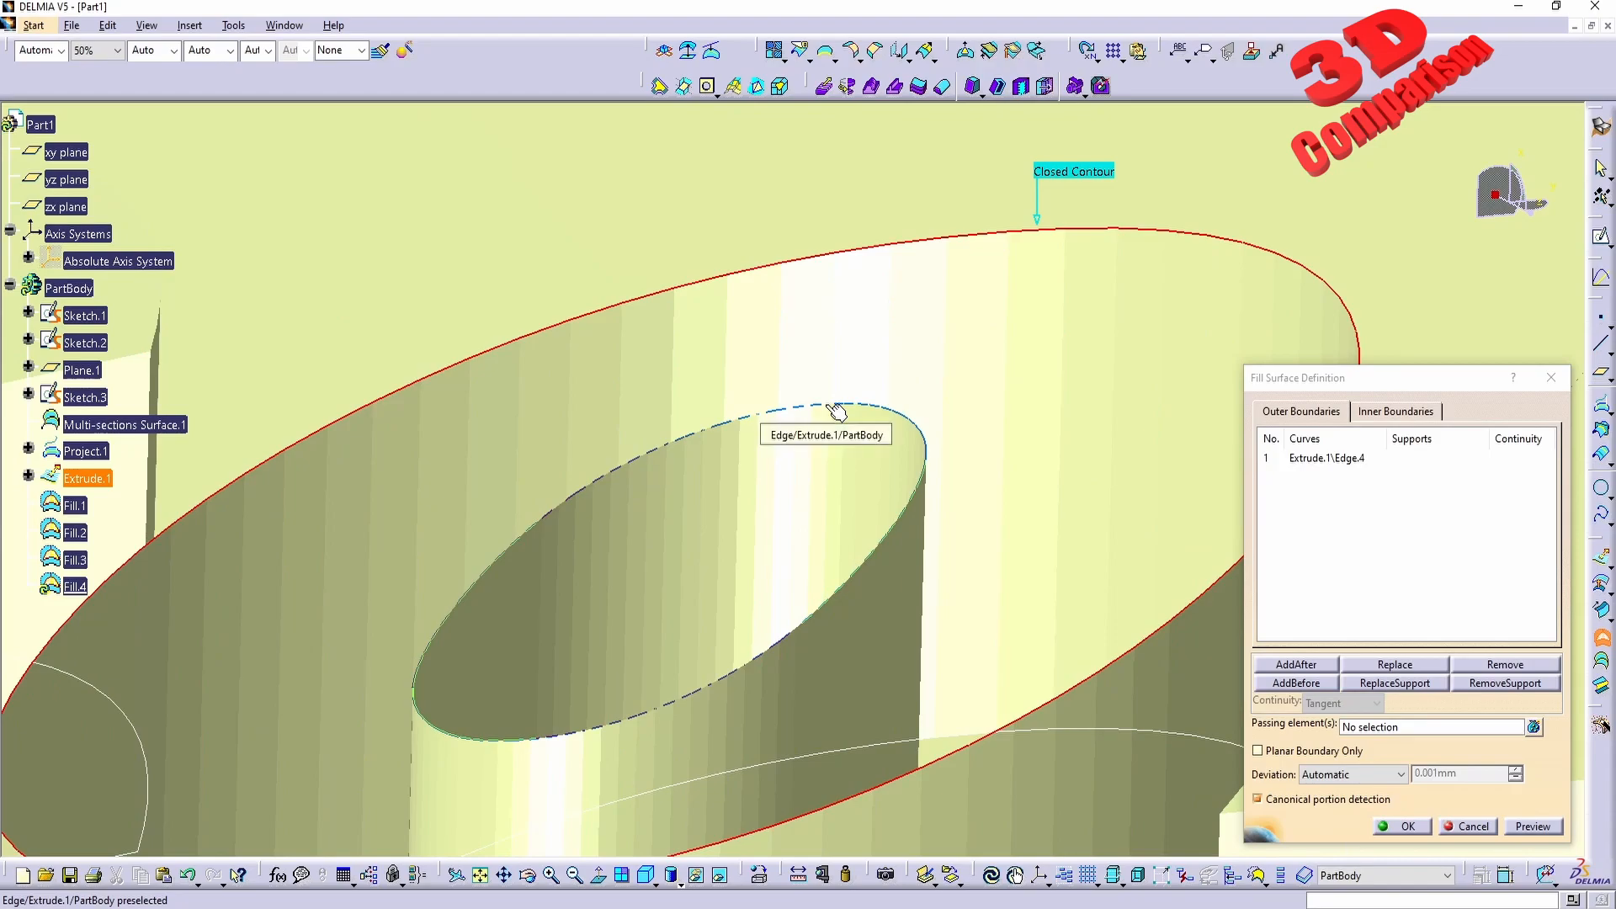
middle_drag(836, 411, 889, 429)
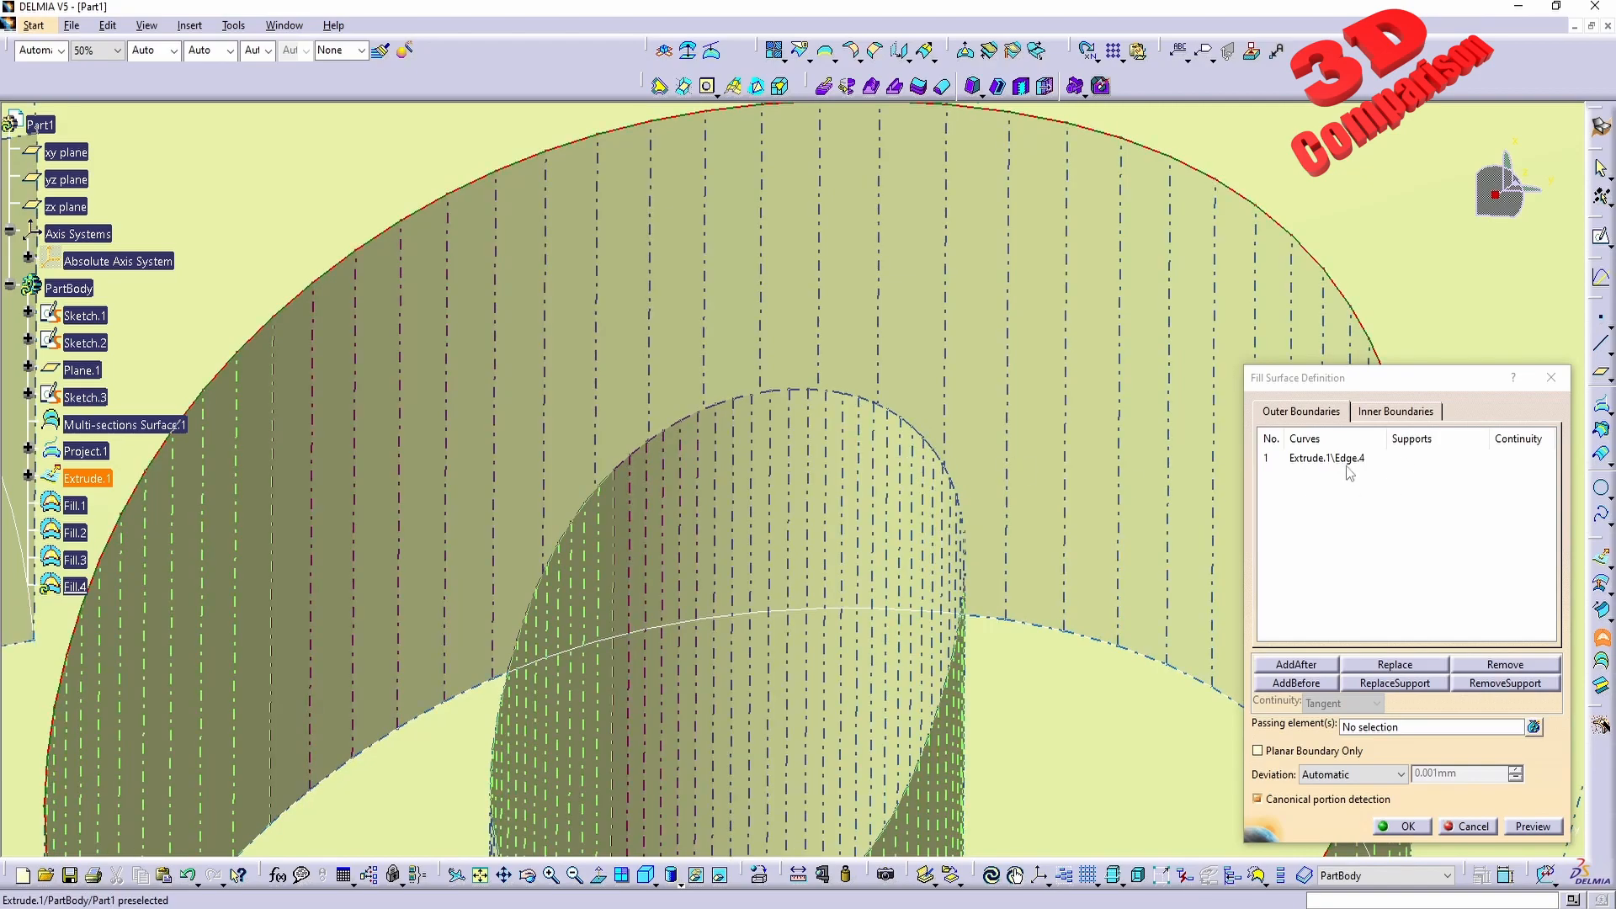
click(918, 434)
click(1530, 826)
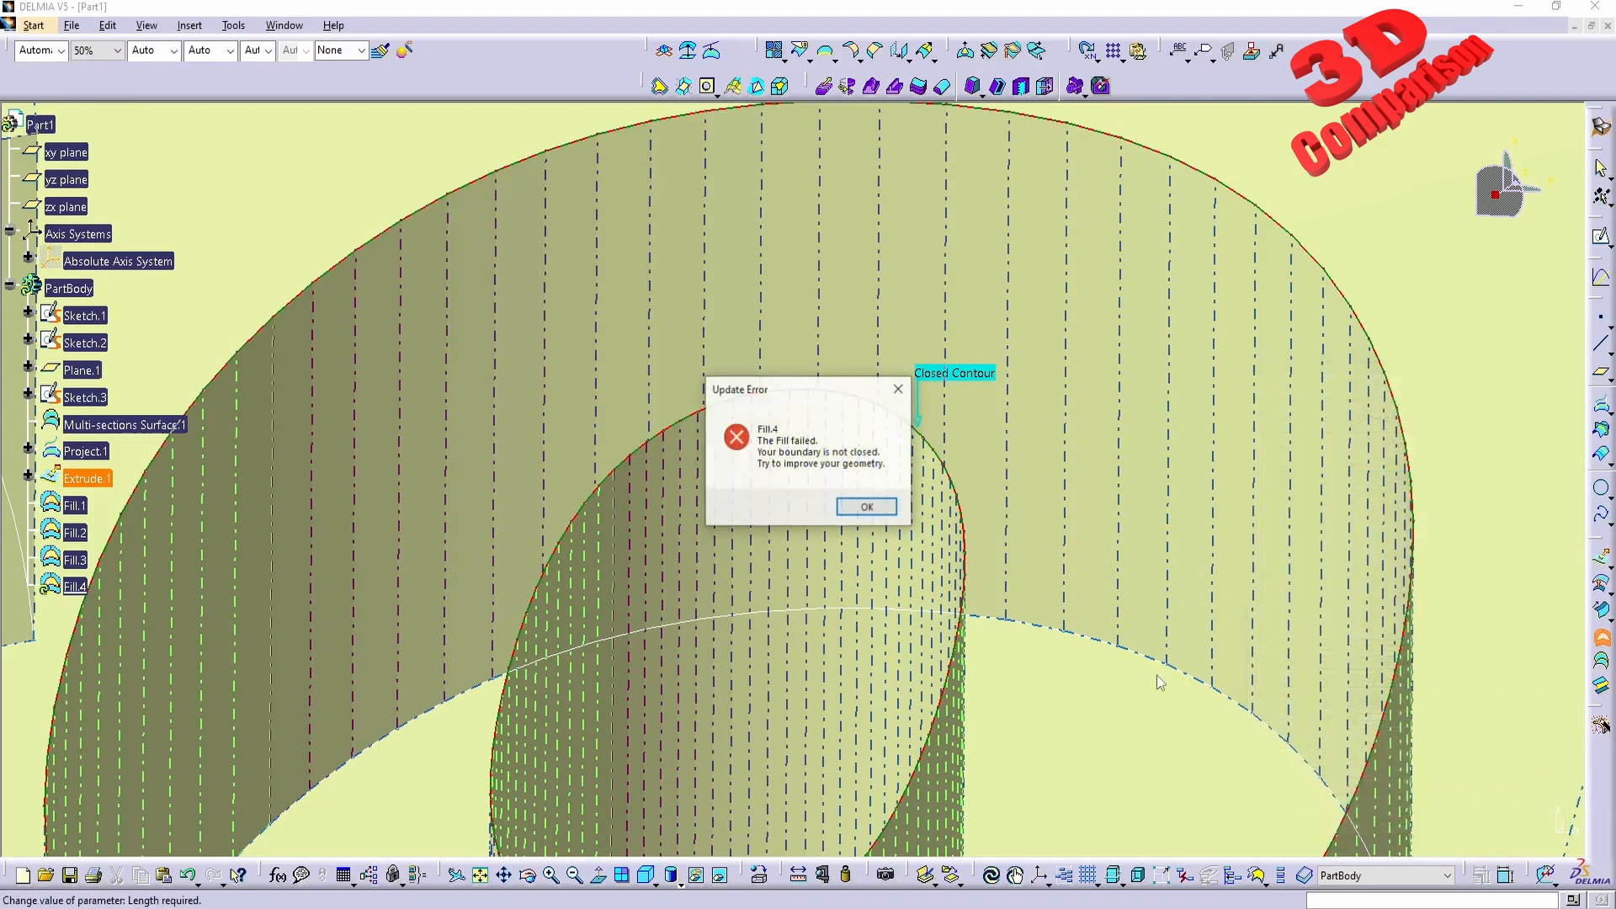
click(867, 511)
middle_drag(1044, 544, 894, 587)
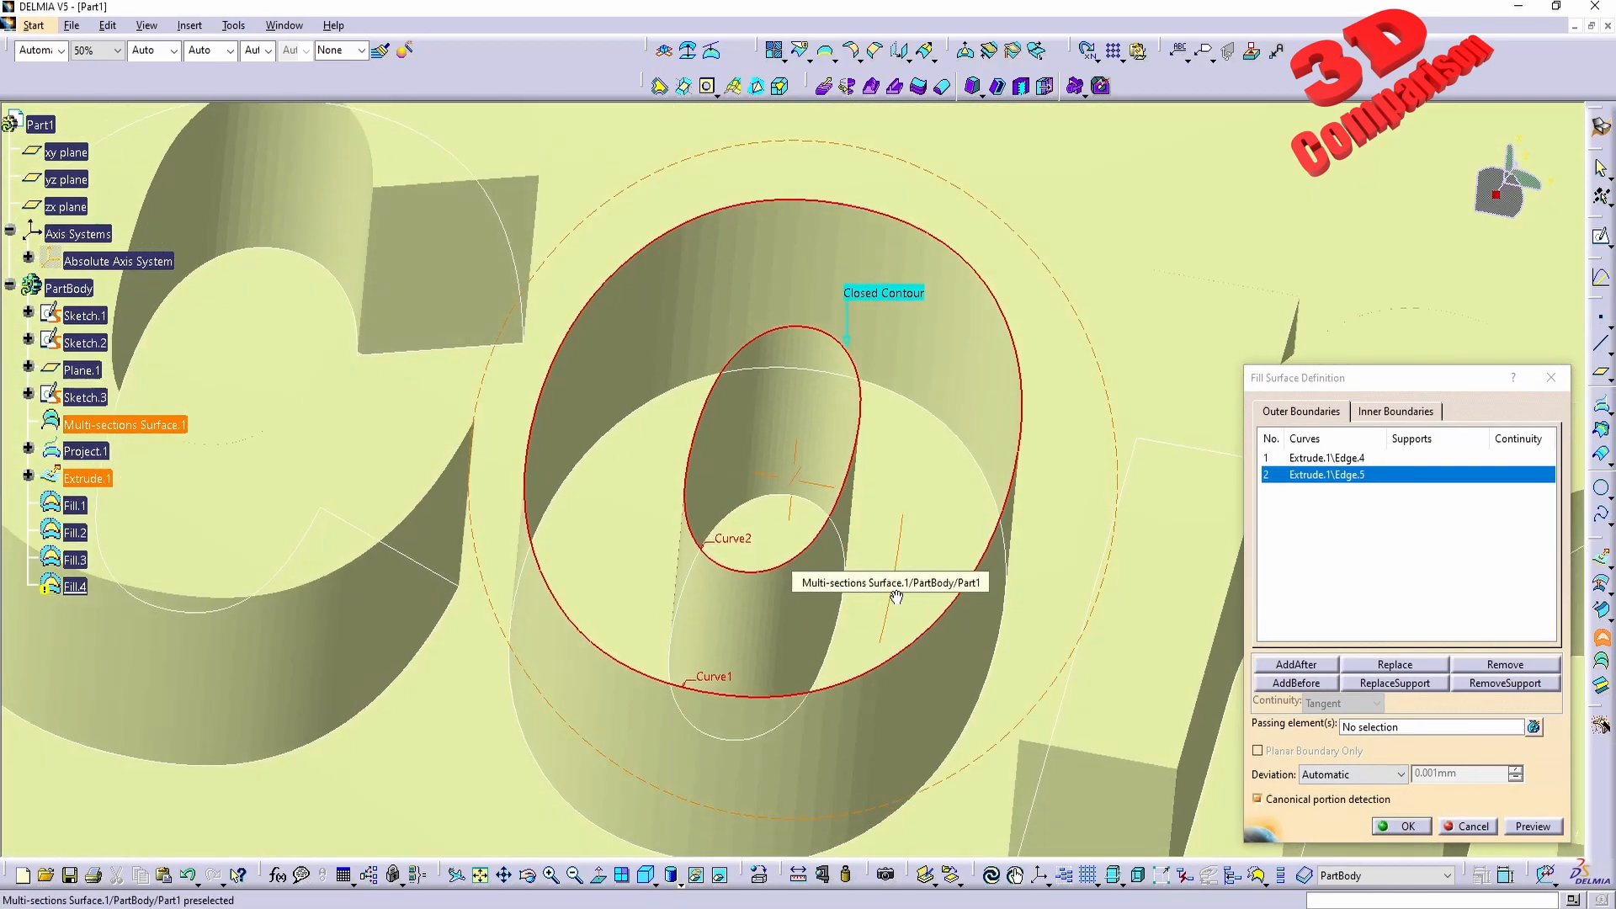
click(1468, 826)
- Create a multi-sections surface between the inner and outer raised edges of the o, and dismiss the warnings
click(1602, 662)
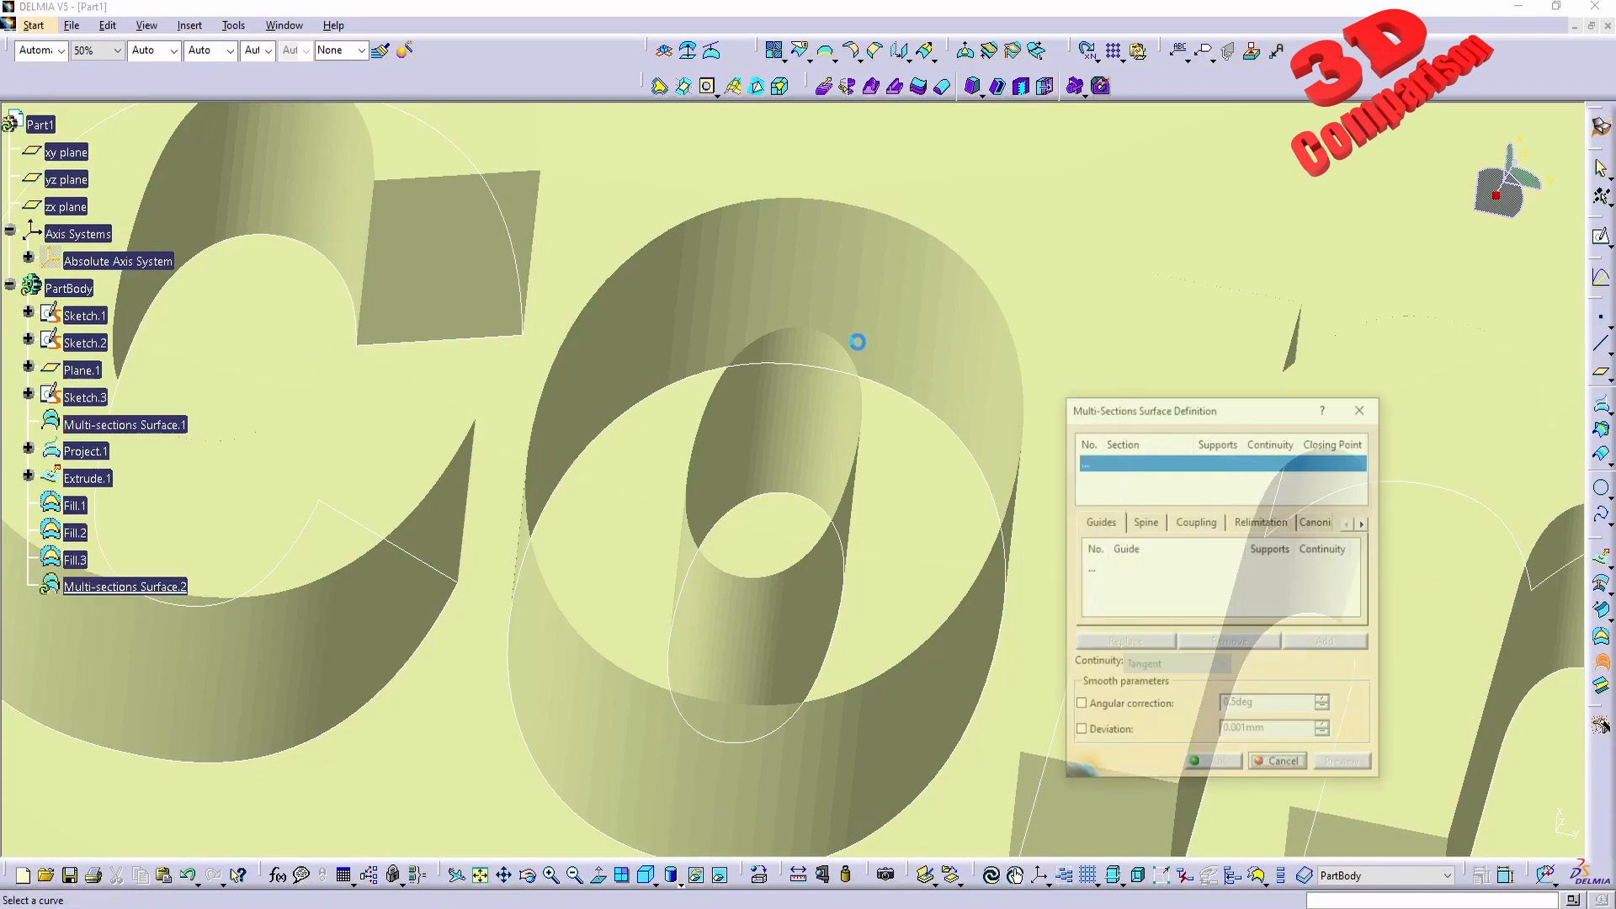
click(843, 340)
click(948, 245)
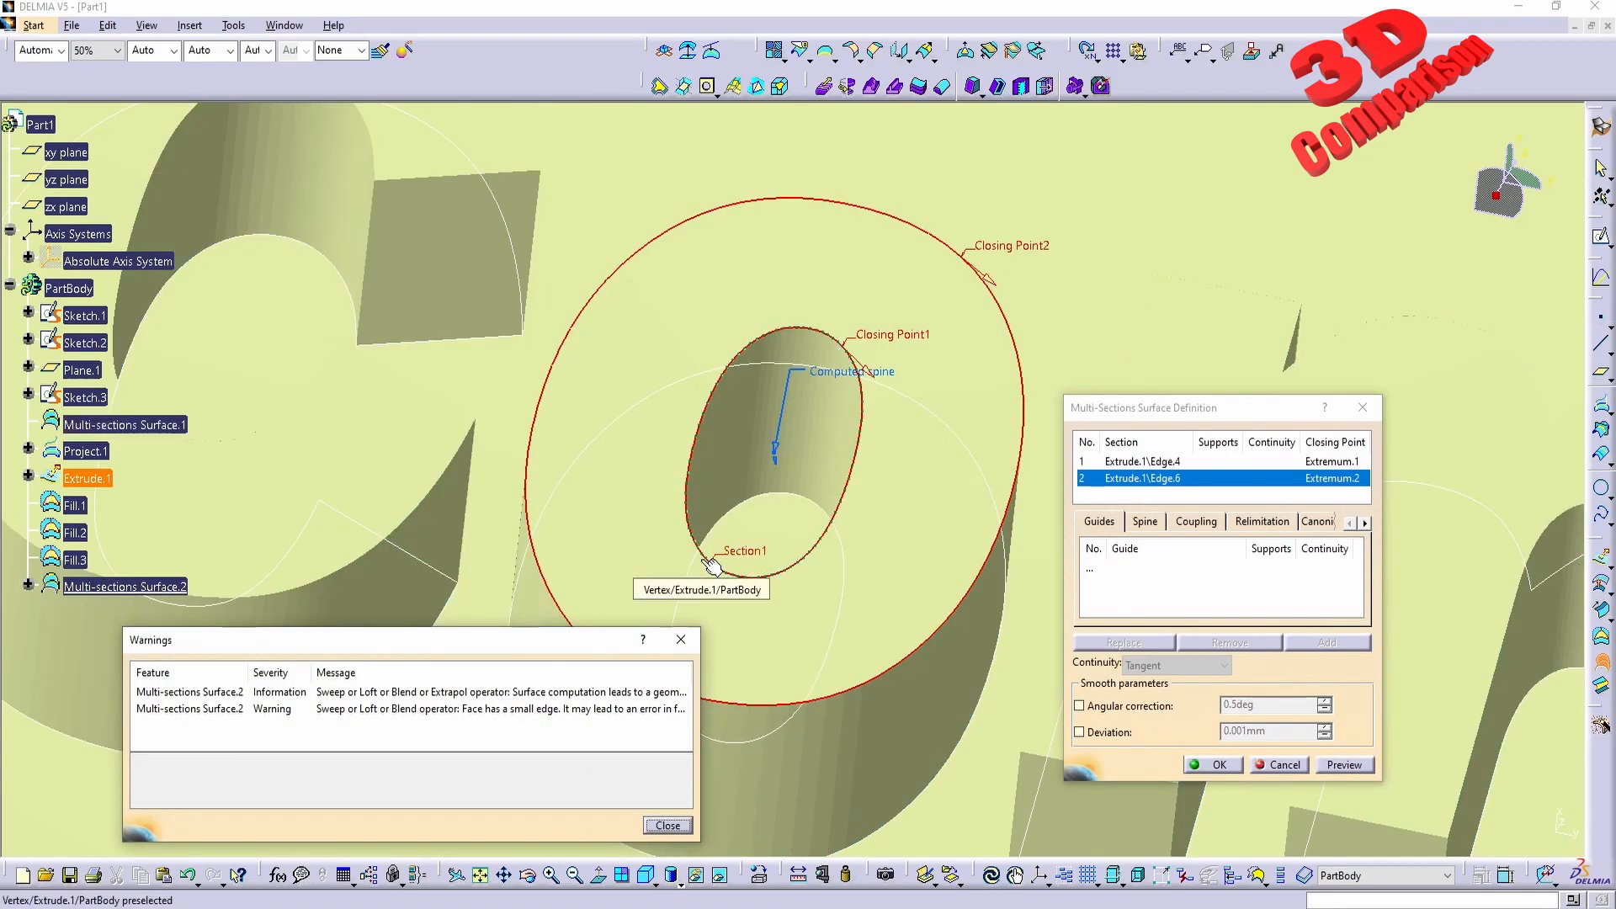
drag(490, 644, 1371, 139)
middle_drag(890, 407, 912, 600)
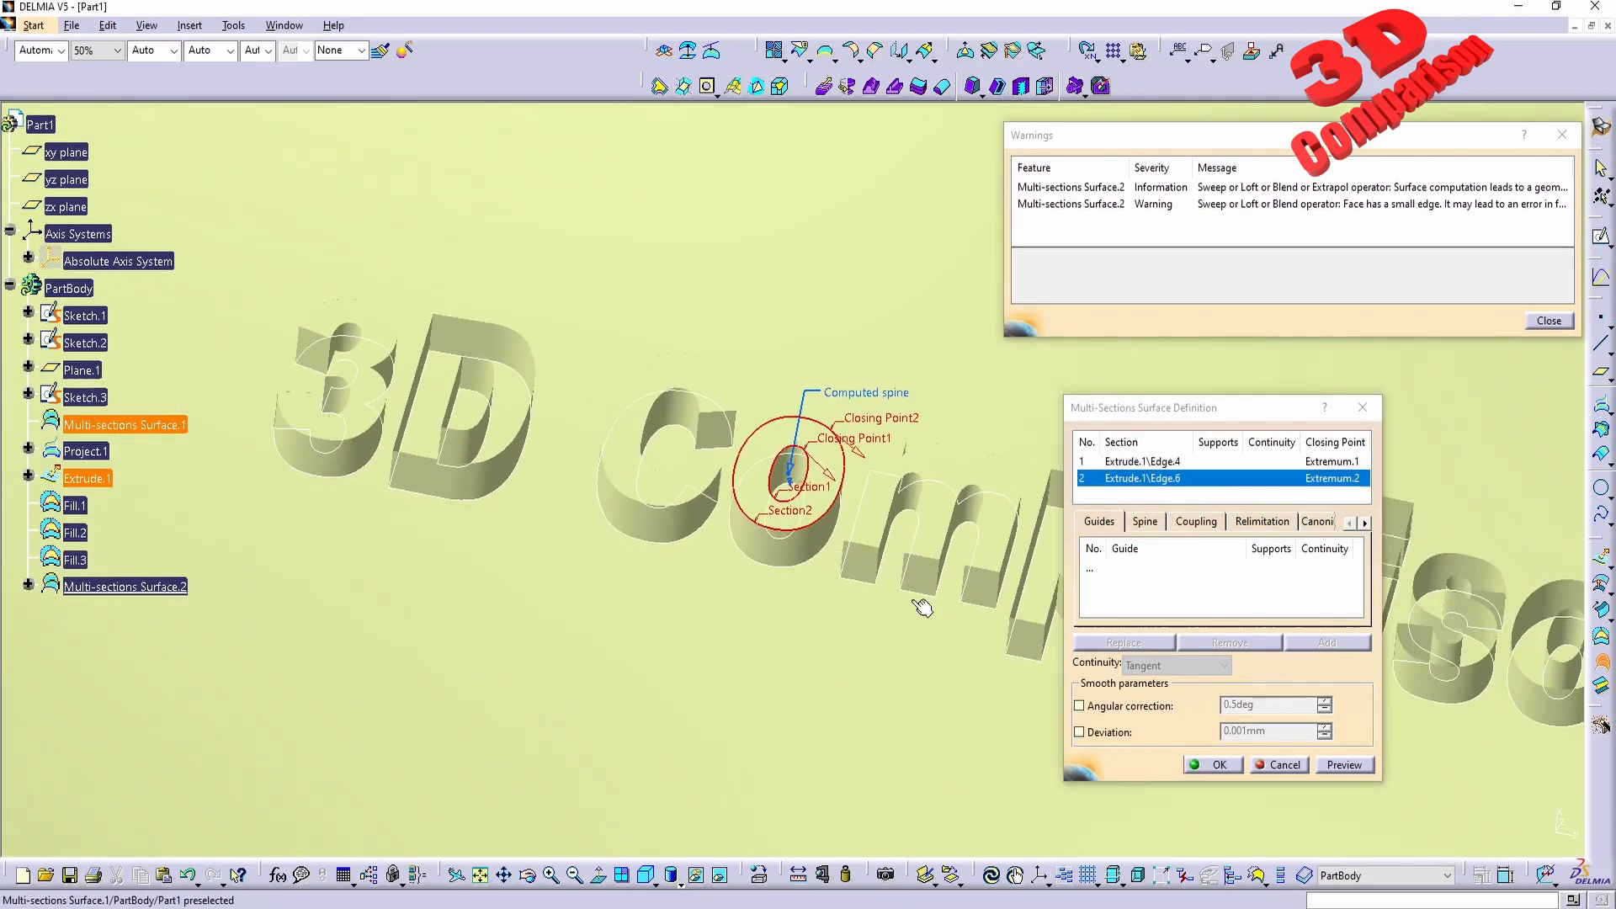
click(1214, 764)
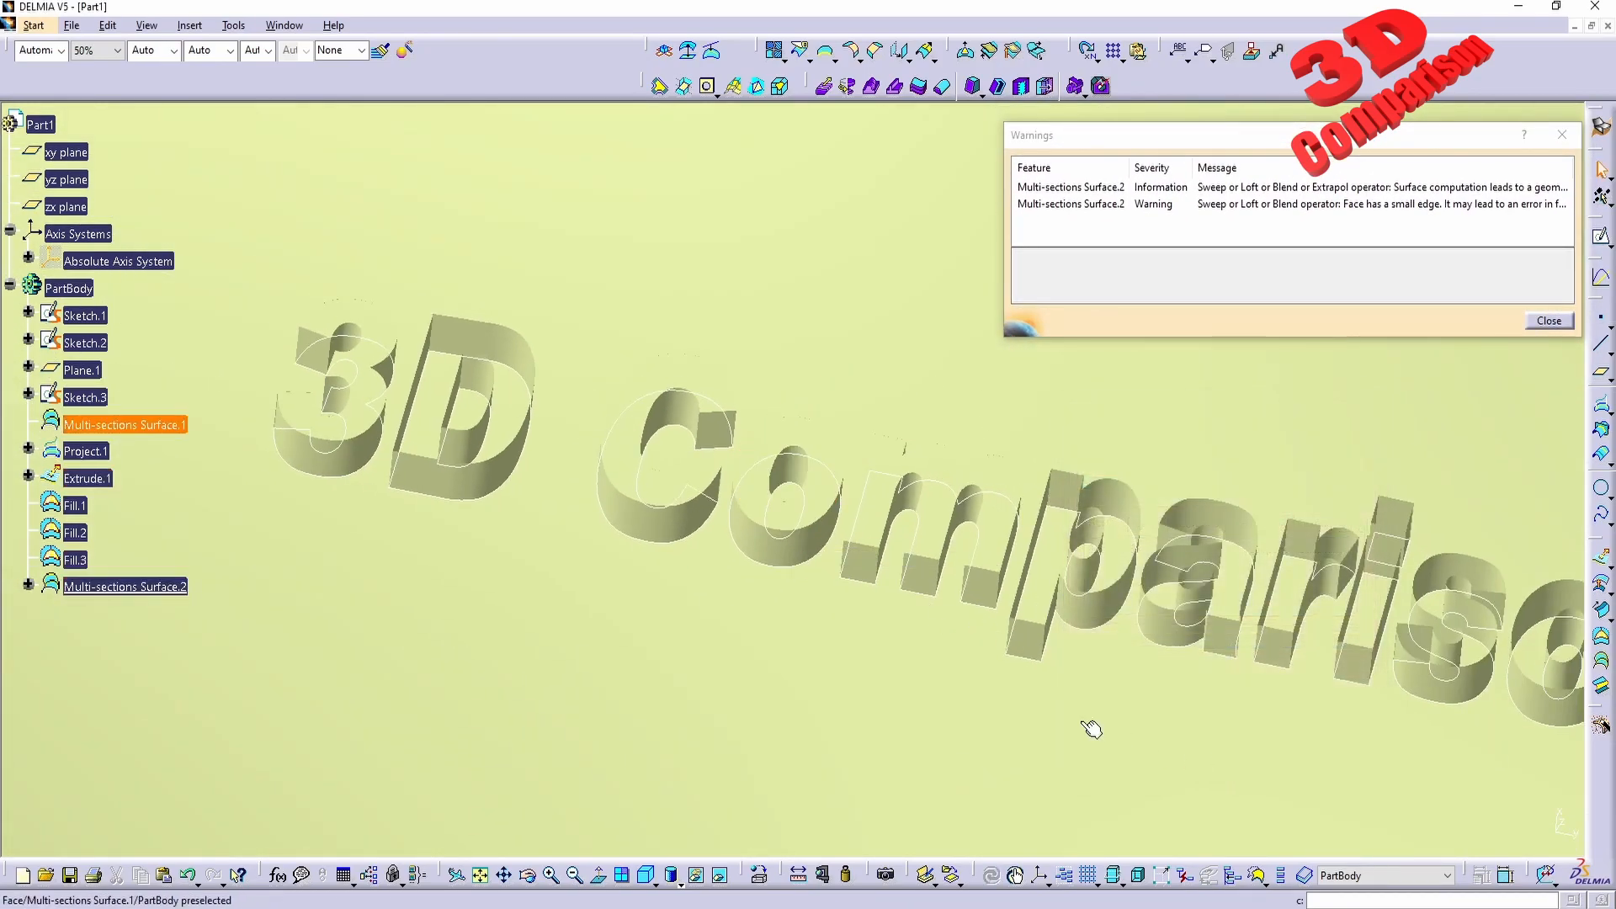
click(1547, 321)
- Start a multi-sections surface from the D's outer raised edge, try replacing its closing point with the lower corner vertex, and cancel
middle_drag(830, 685, 886, 529)
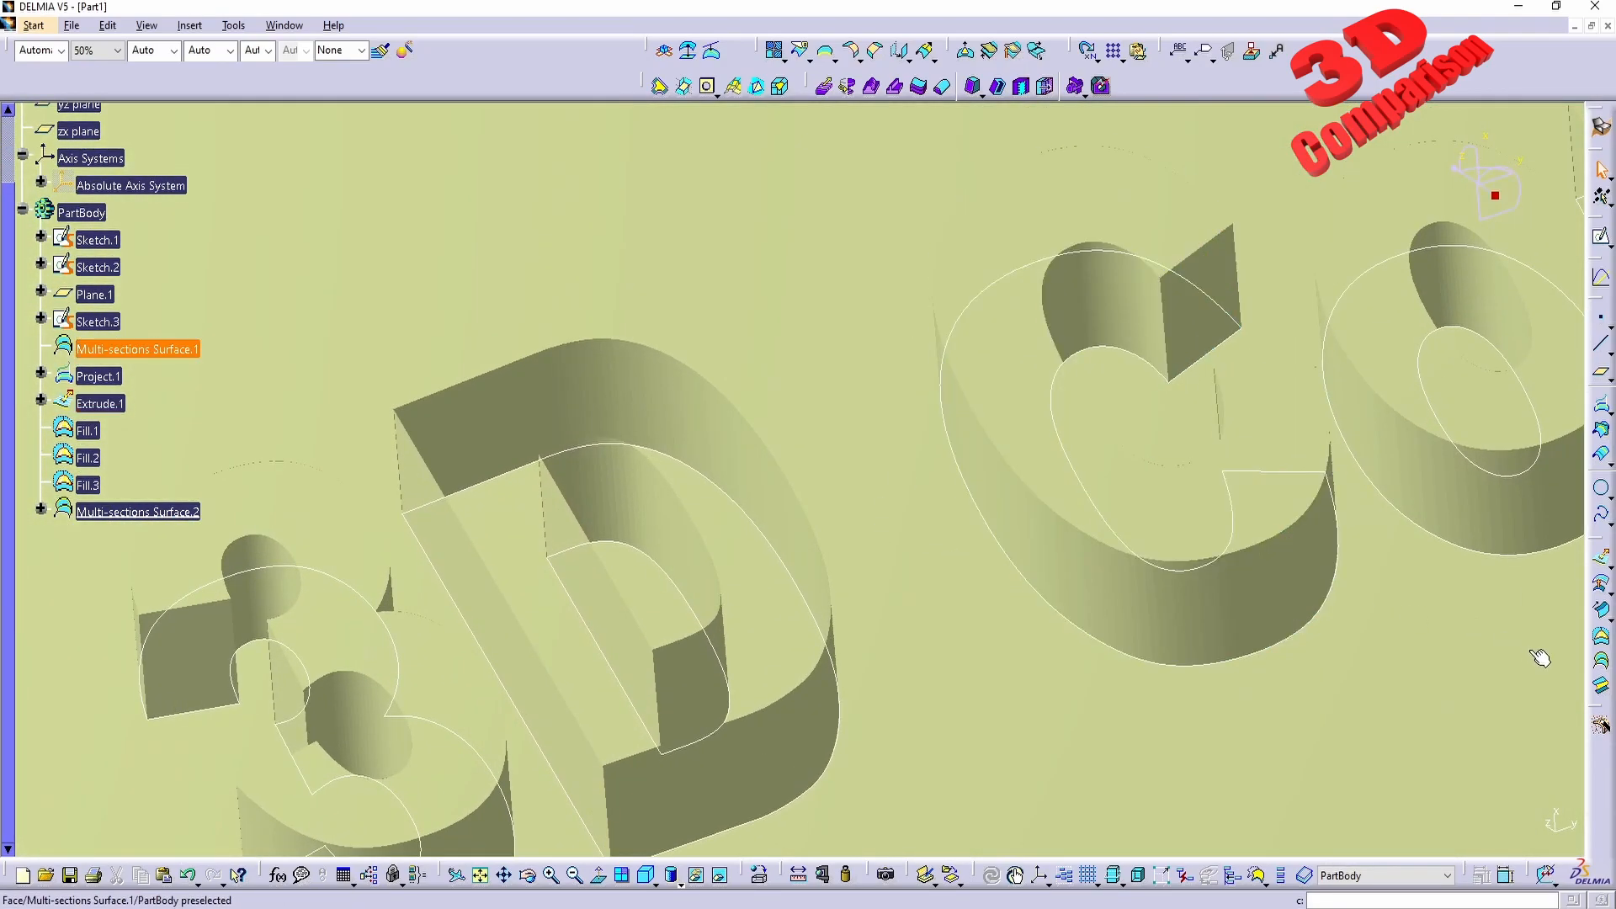
click(1596, 664)
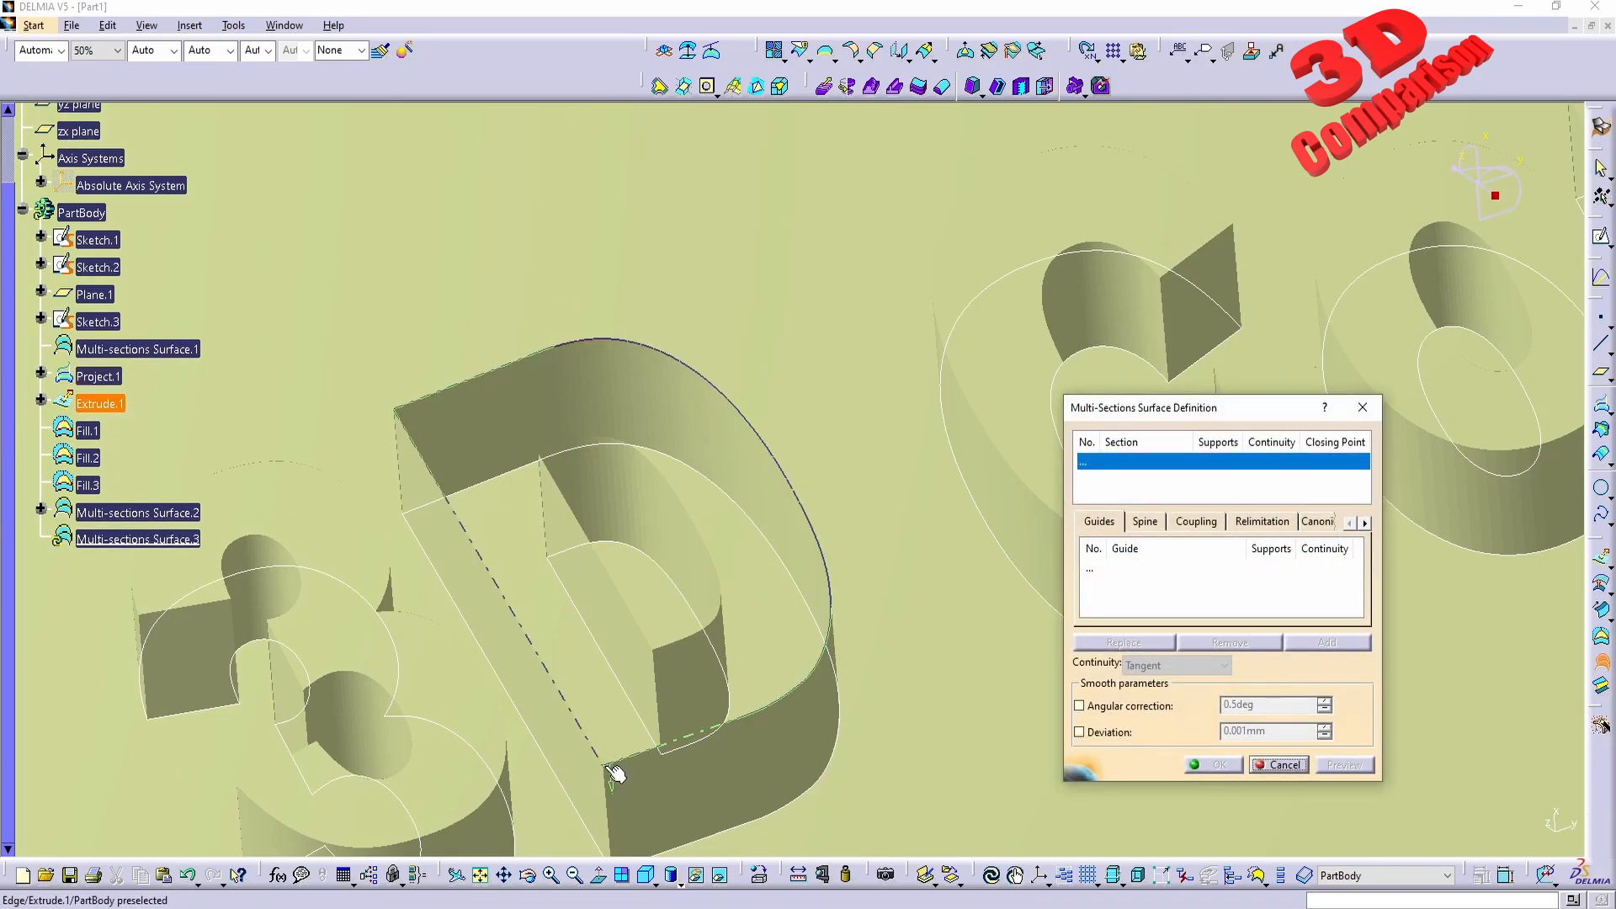
middle_drag(623, 803, 869, 385)
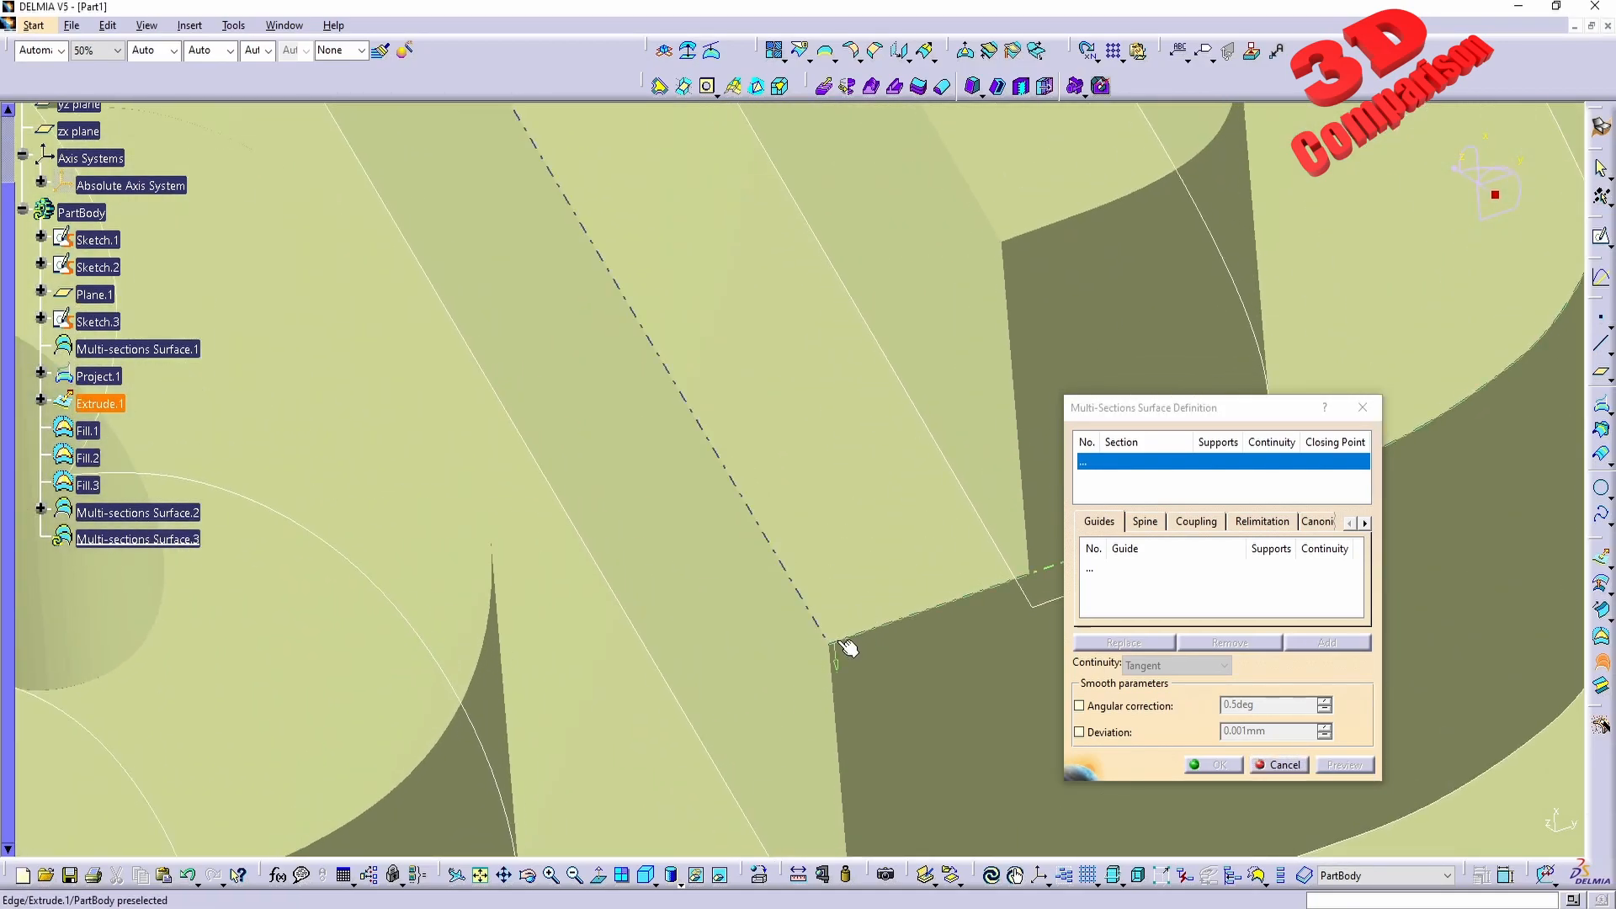
click(838, 642)
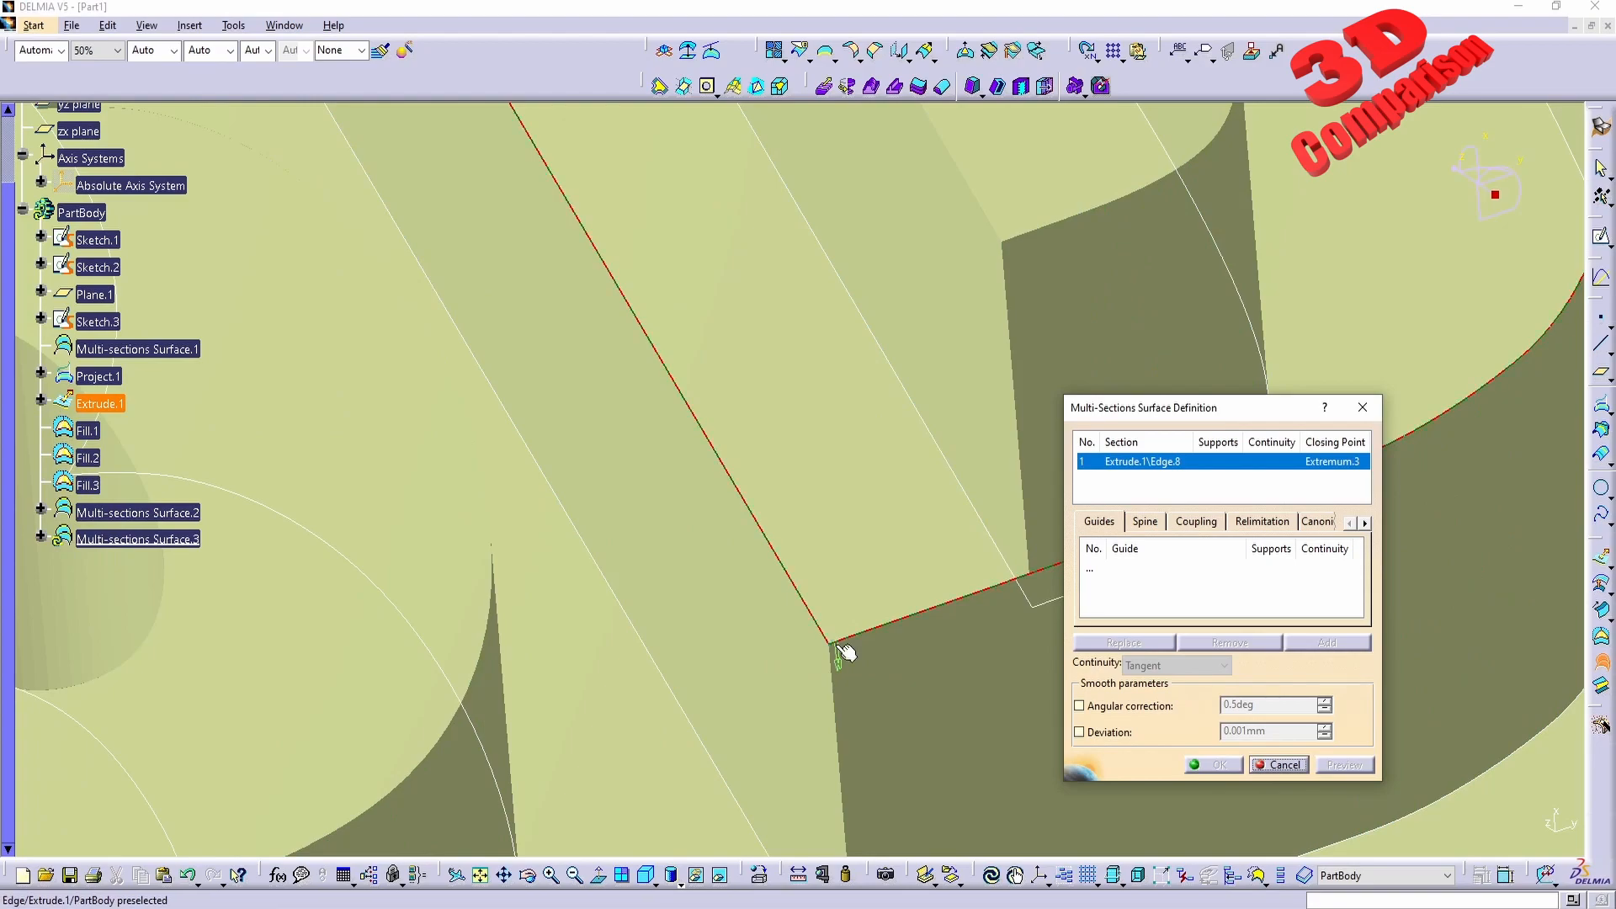
right_click(1164, 462)
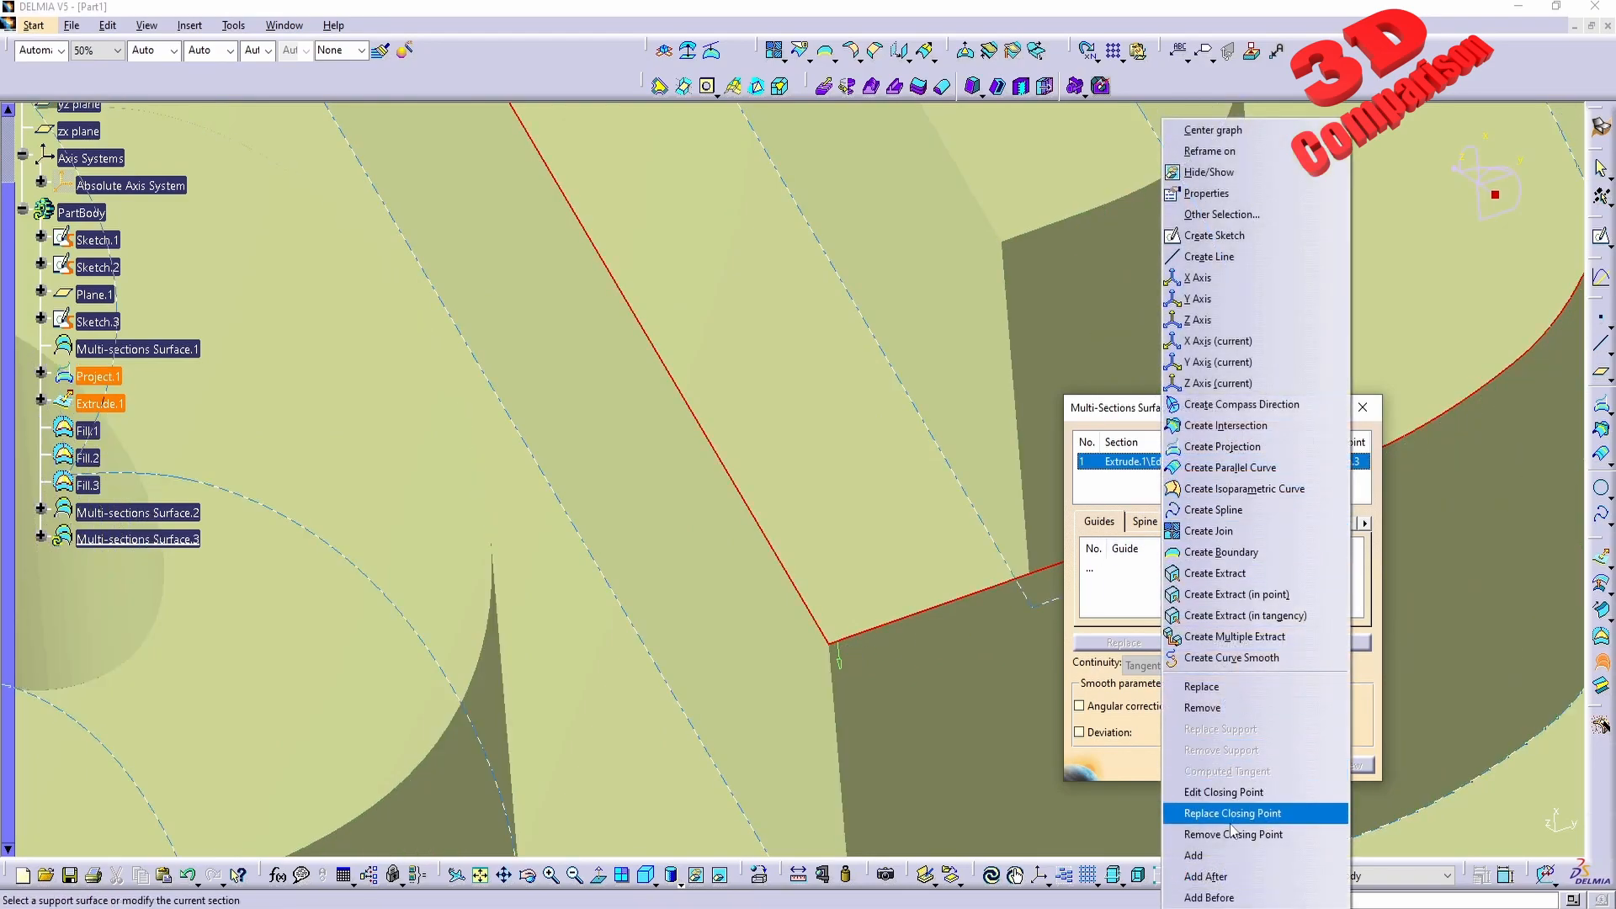
click(1234, 813)
click(837, 647)
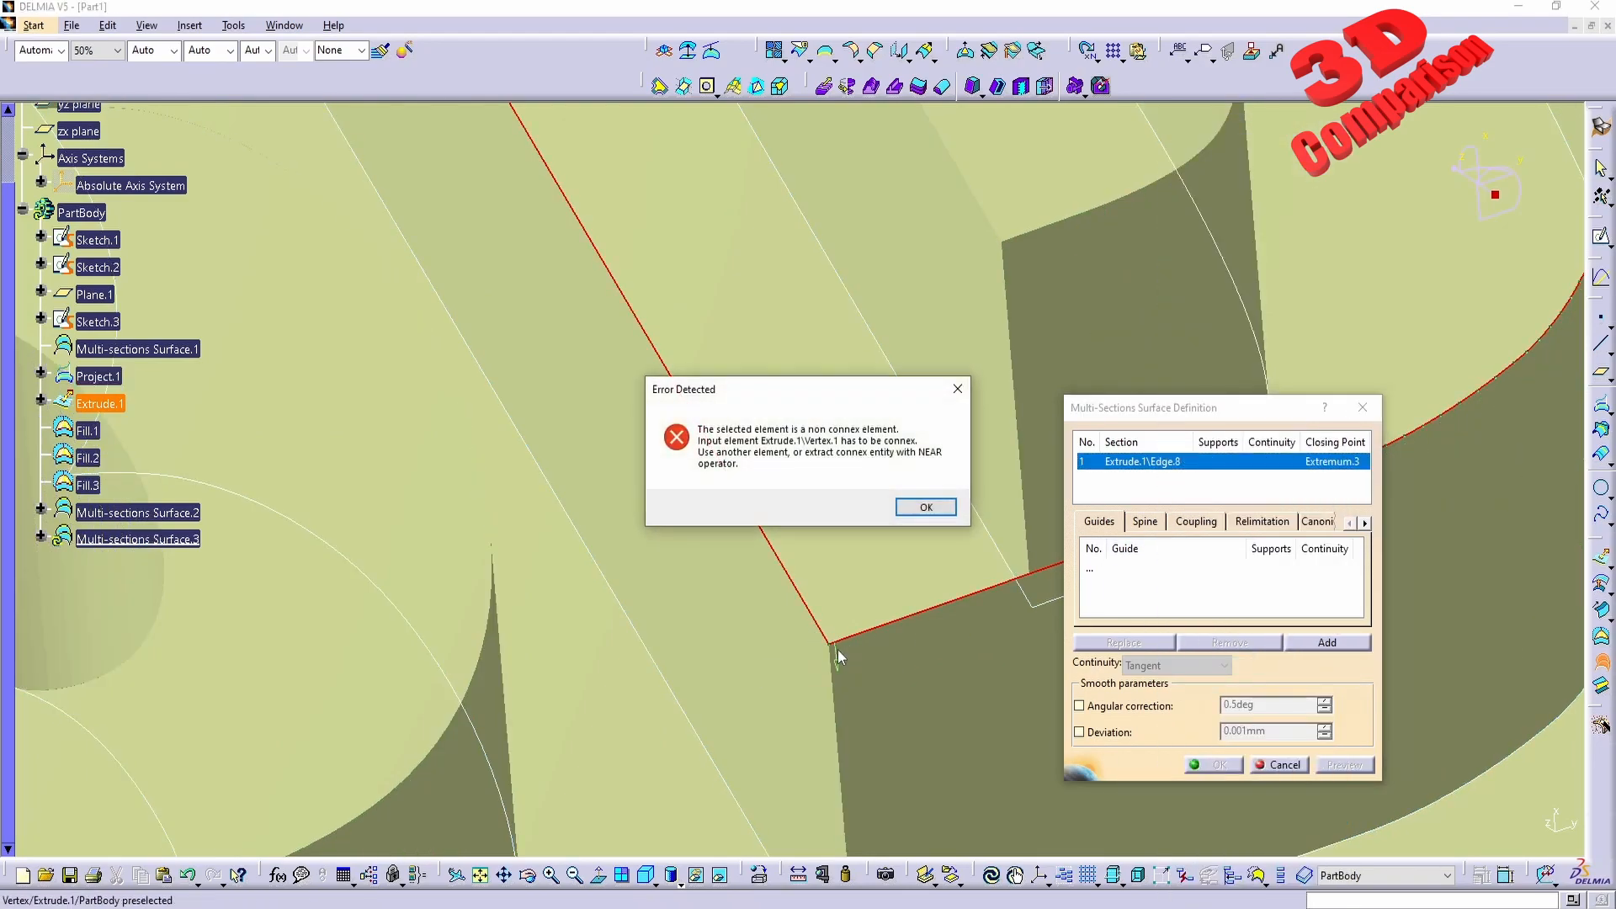
click(931, 514)
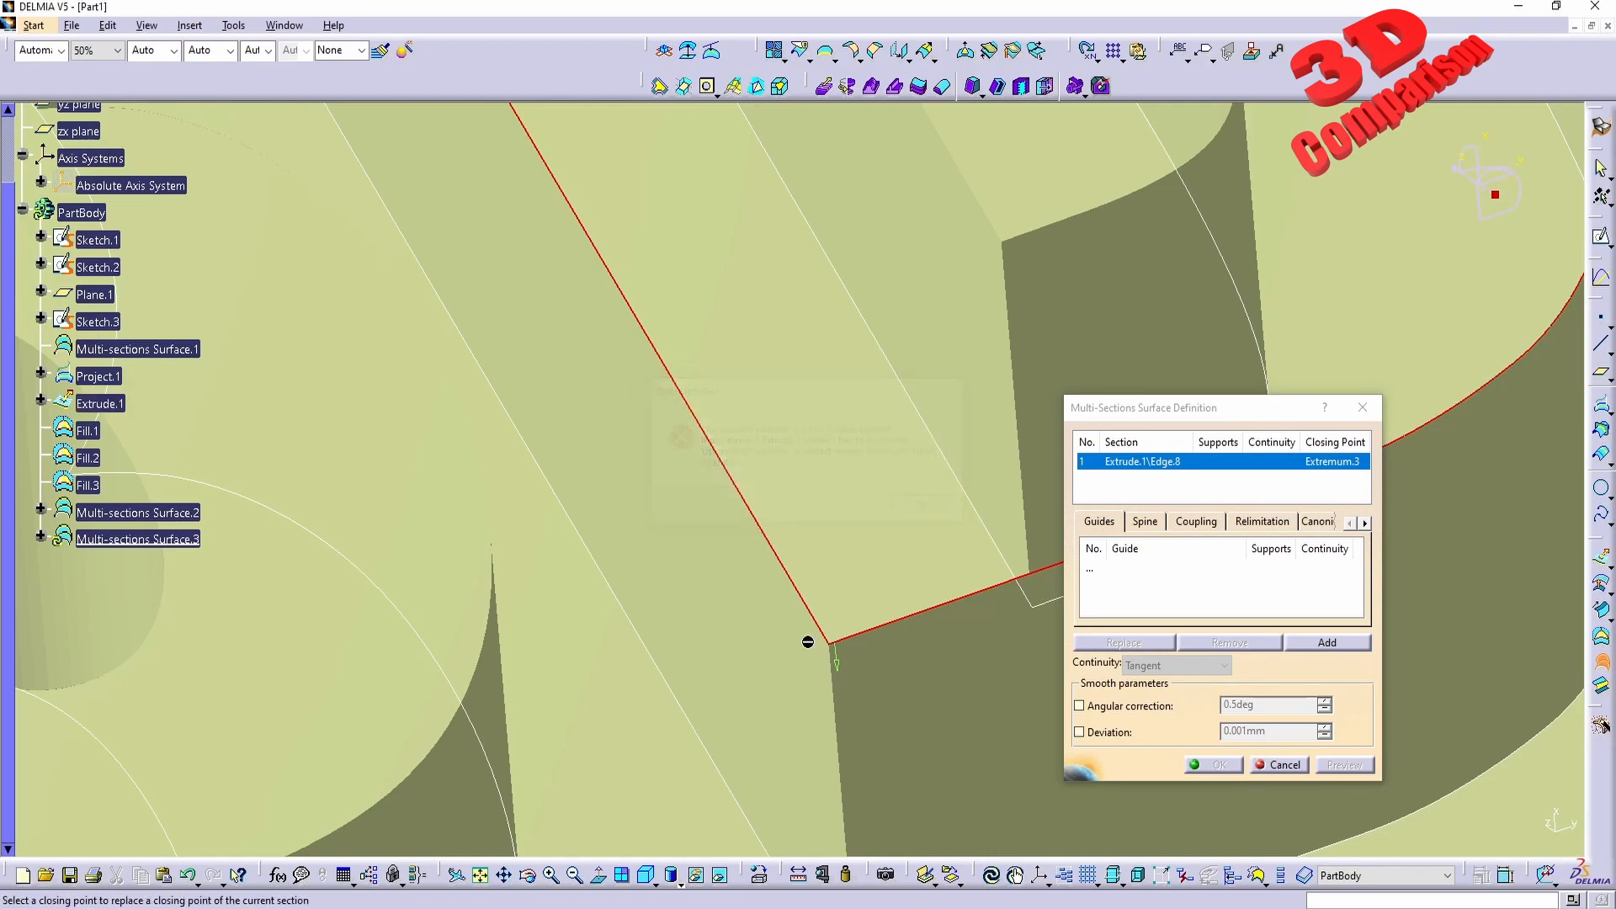
click(1153, 486)
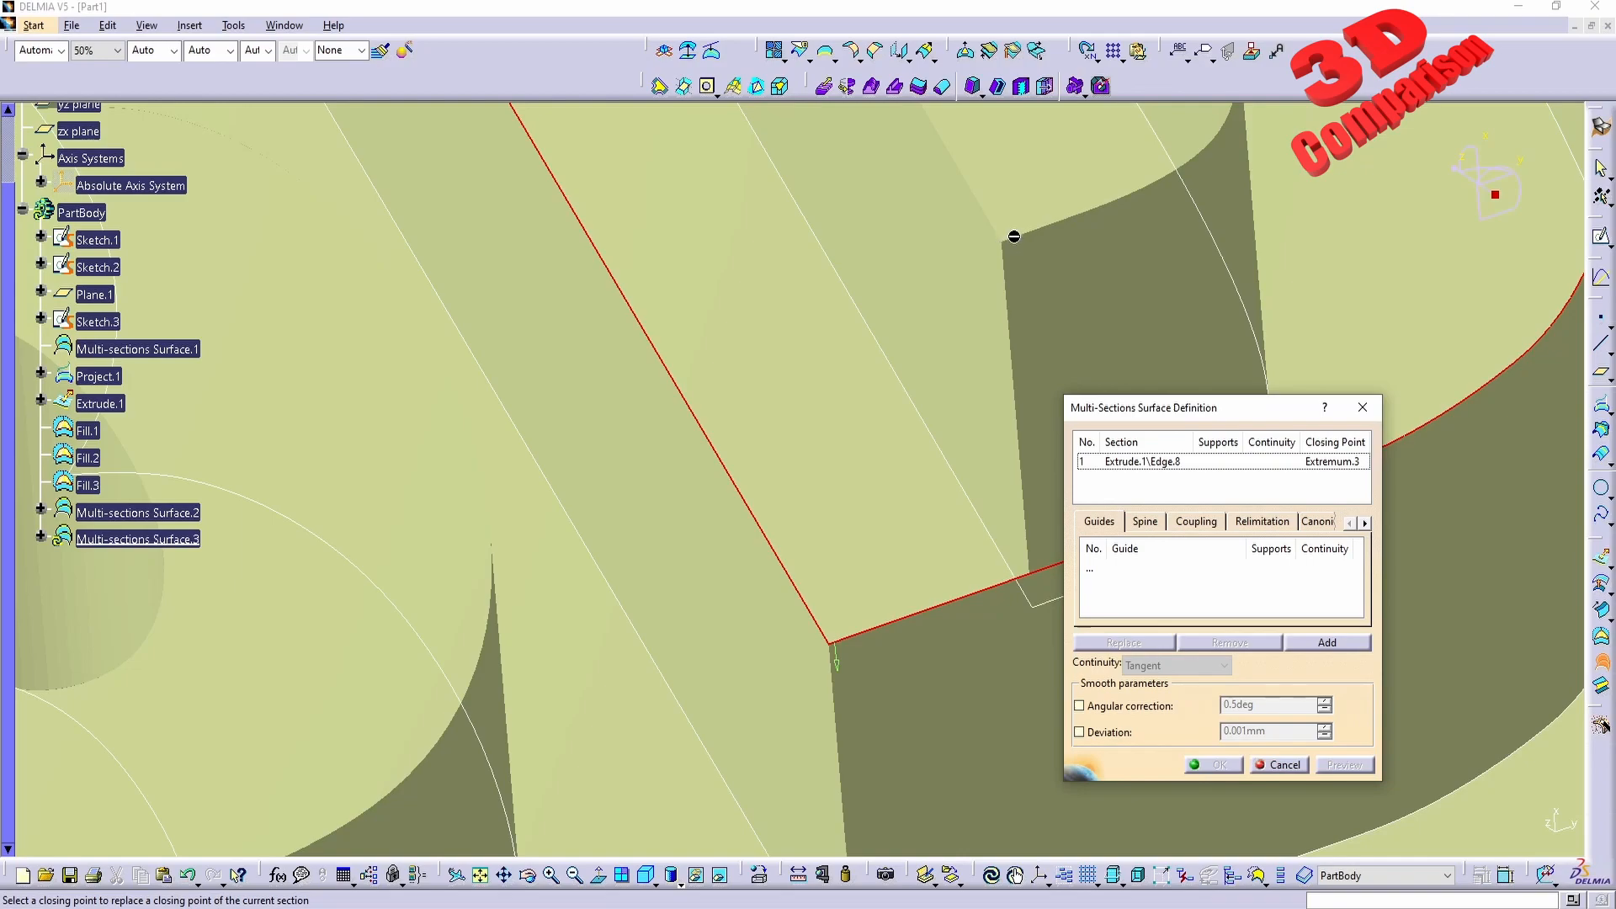
click(1285, 764)
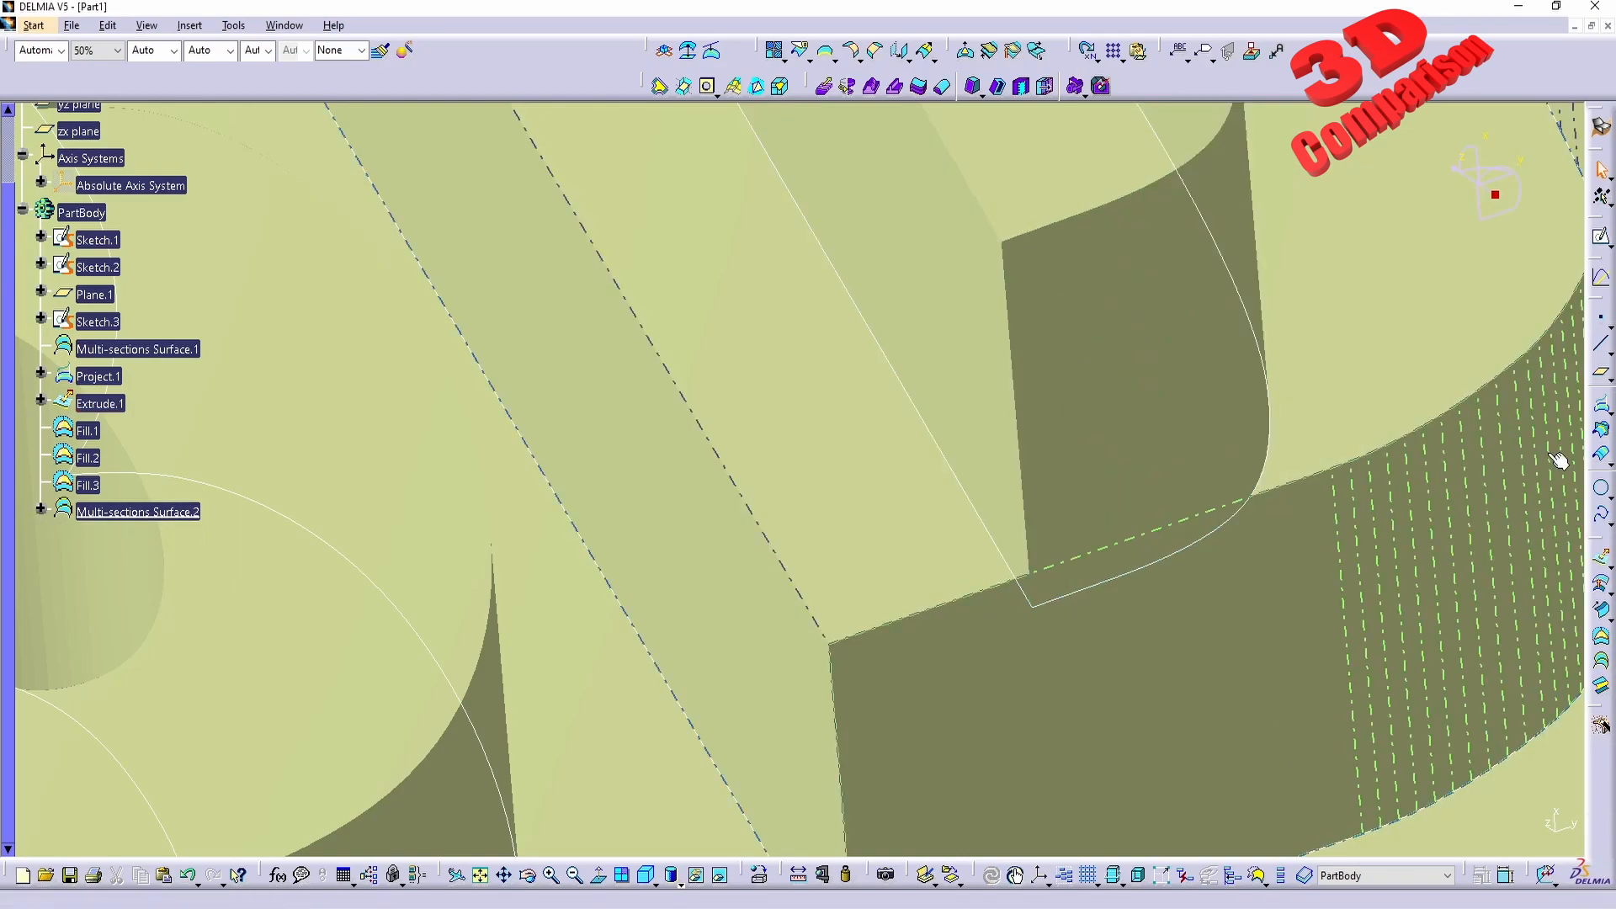
- Try a multi-sections surface between the outer and inner raised edges of the D without changing closing points, and cancel it
click(871, 630)
click(1031, 241)
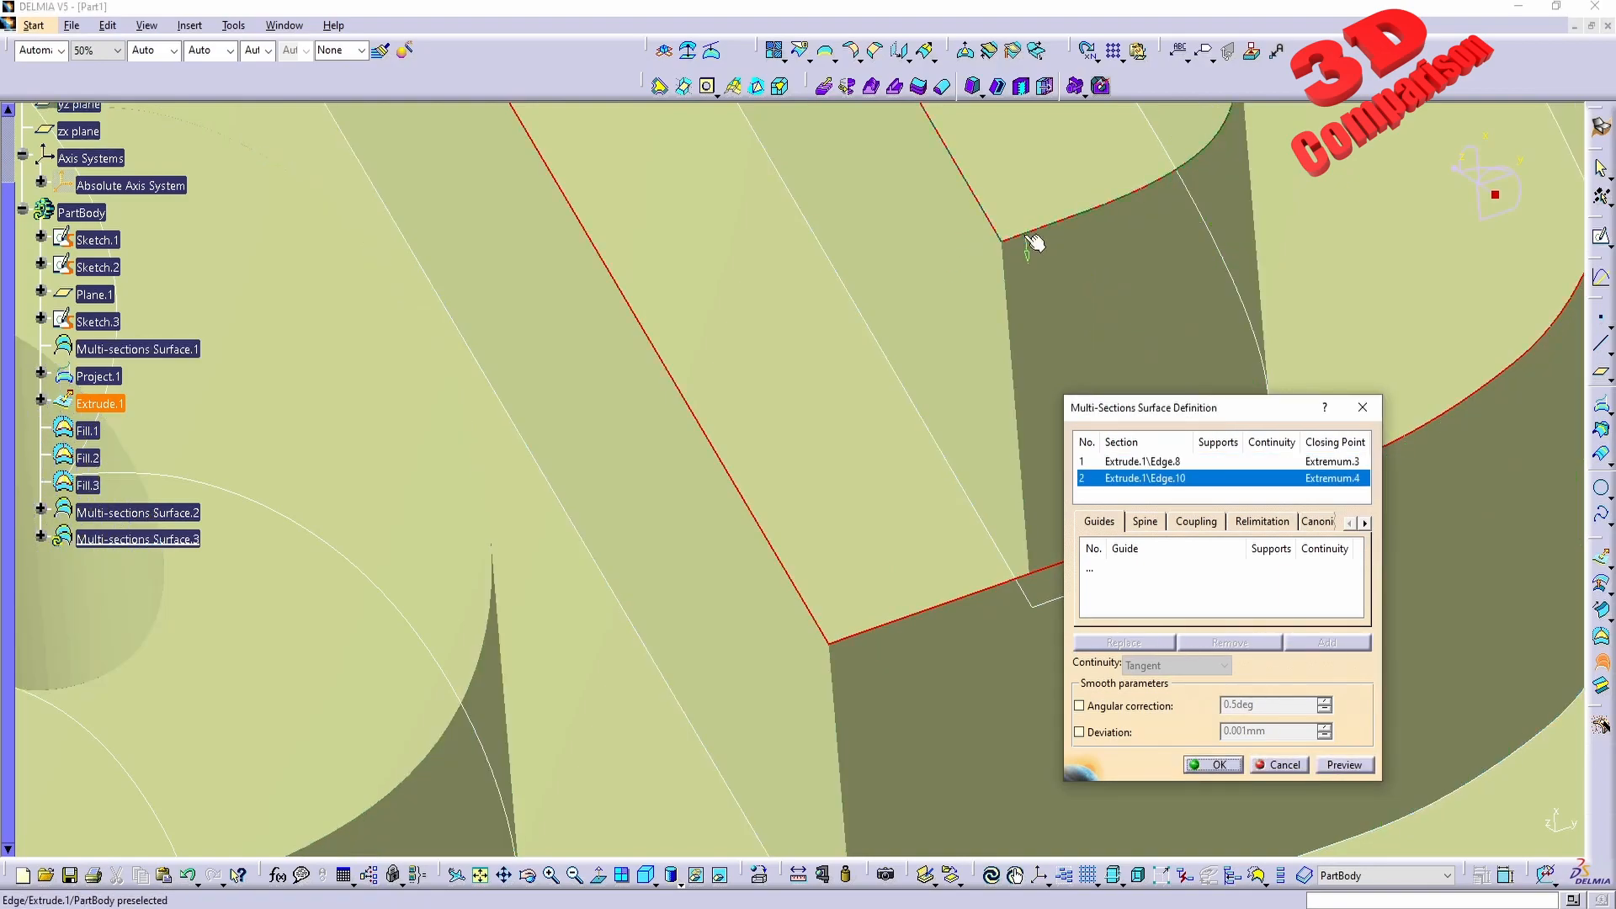
click(1344, 765)
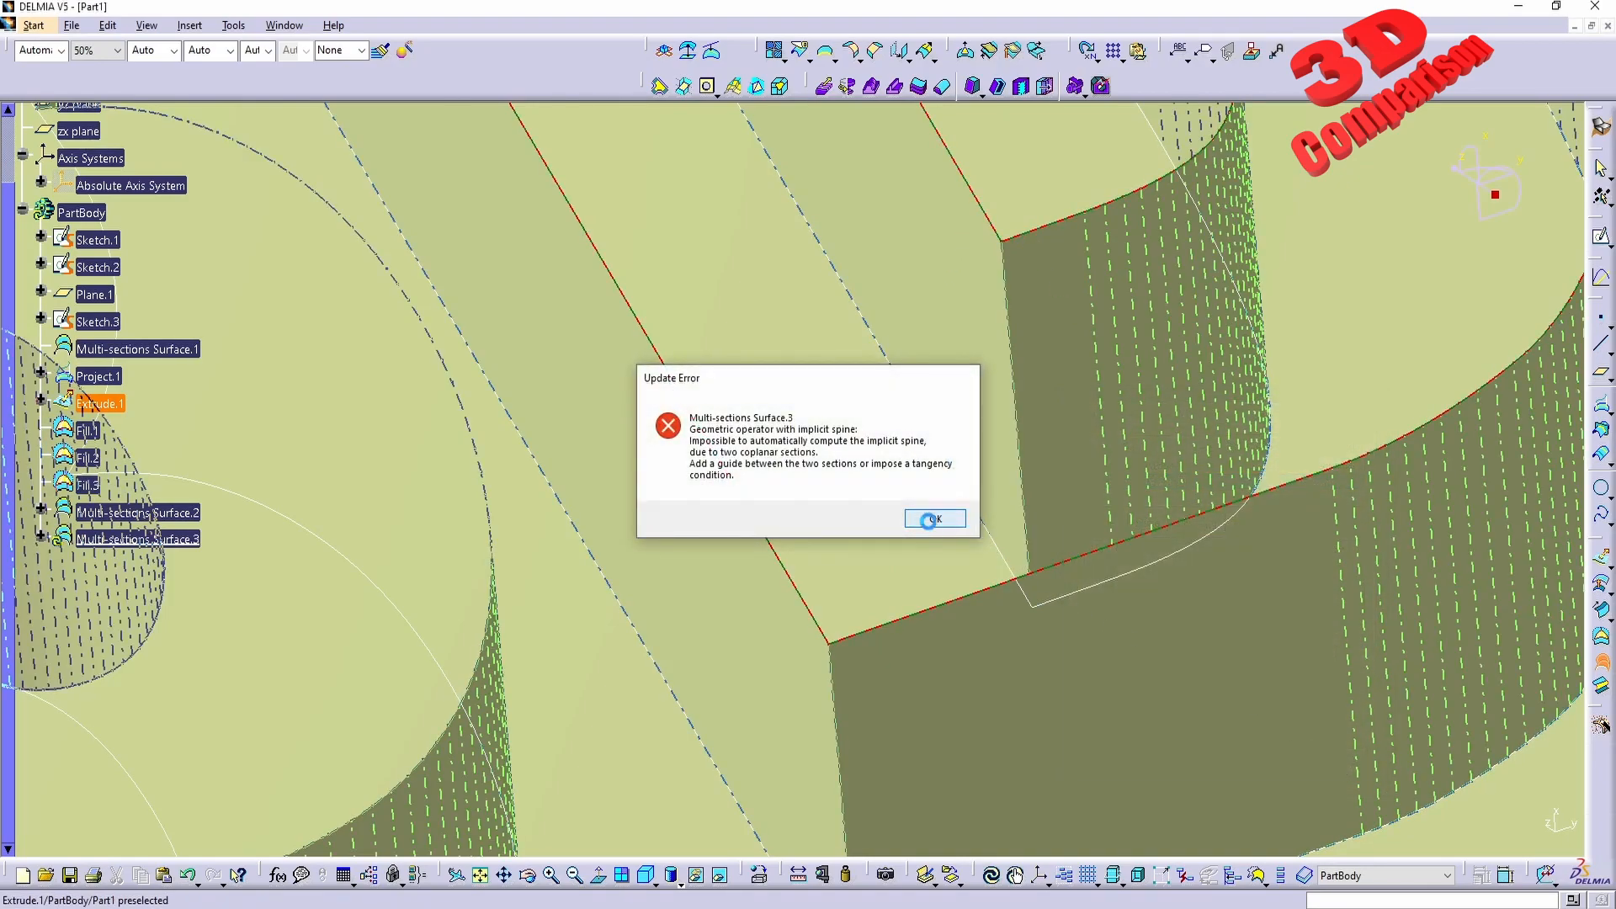
click(928, 521)
middle_drag(966, 536, 902, 655)
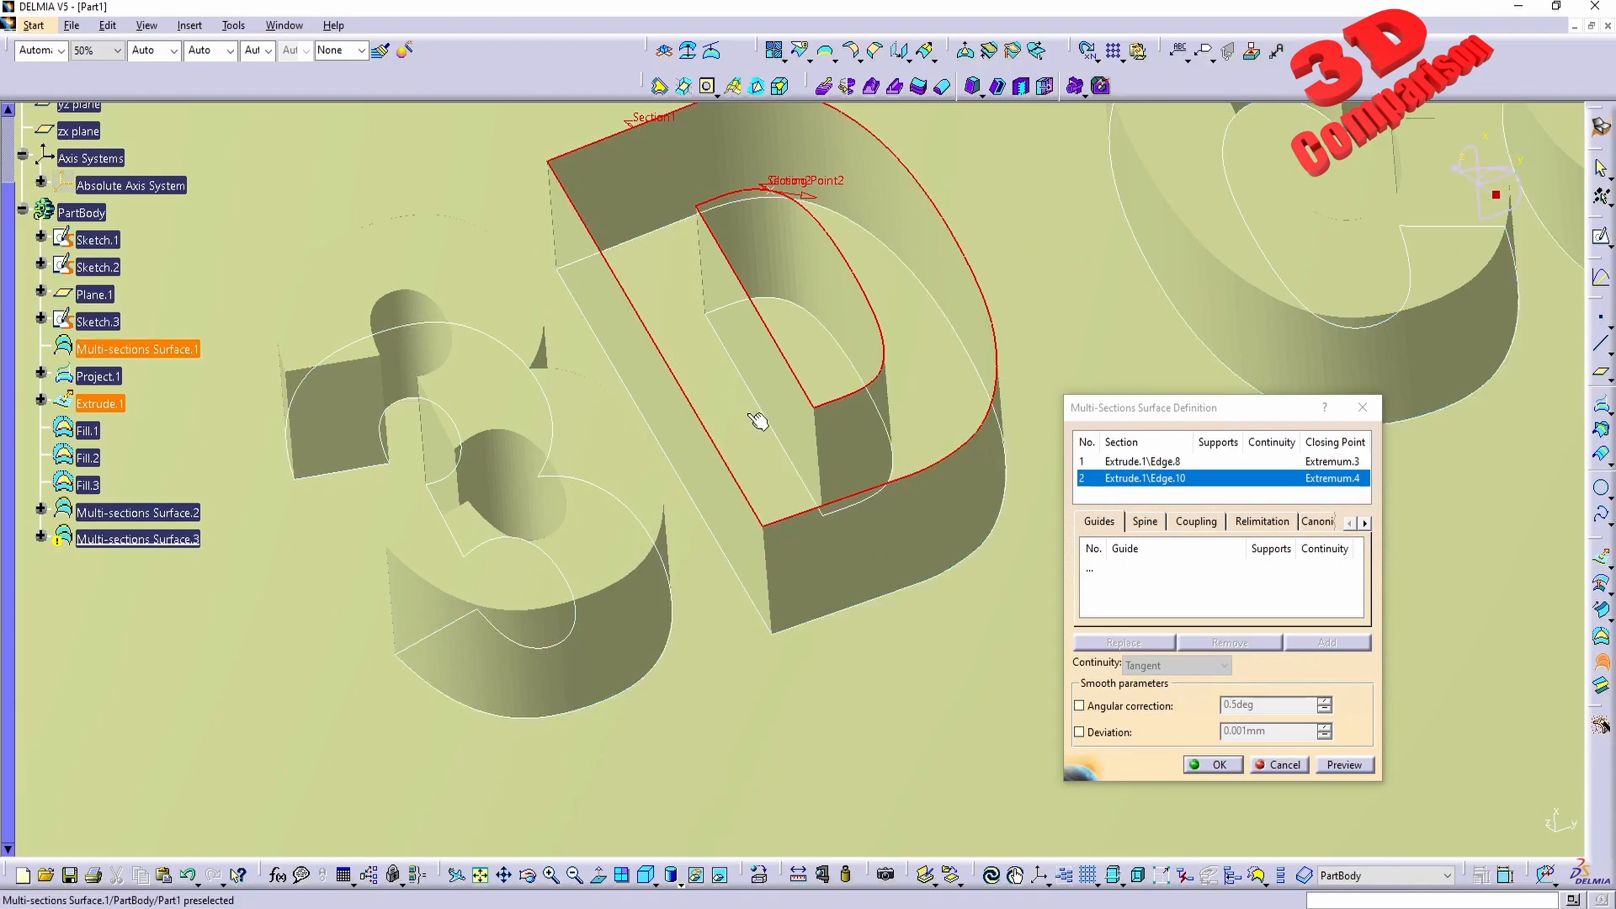
middle_drag(943, 379, 935, 694)
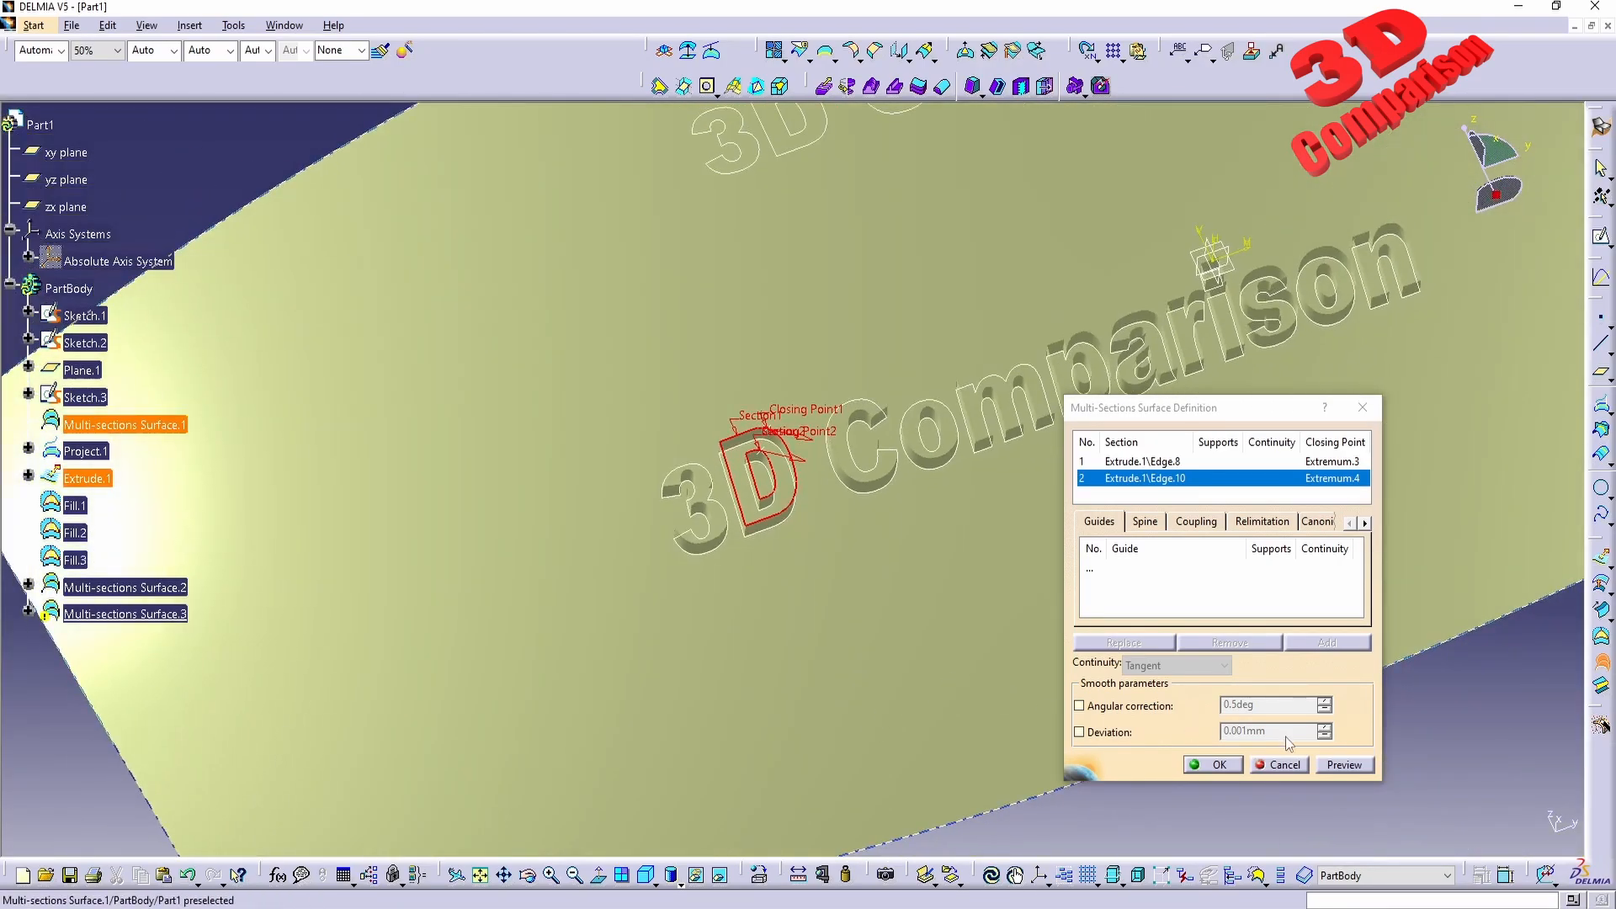
click(1219, 765)
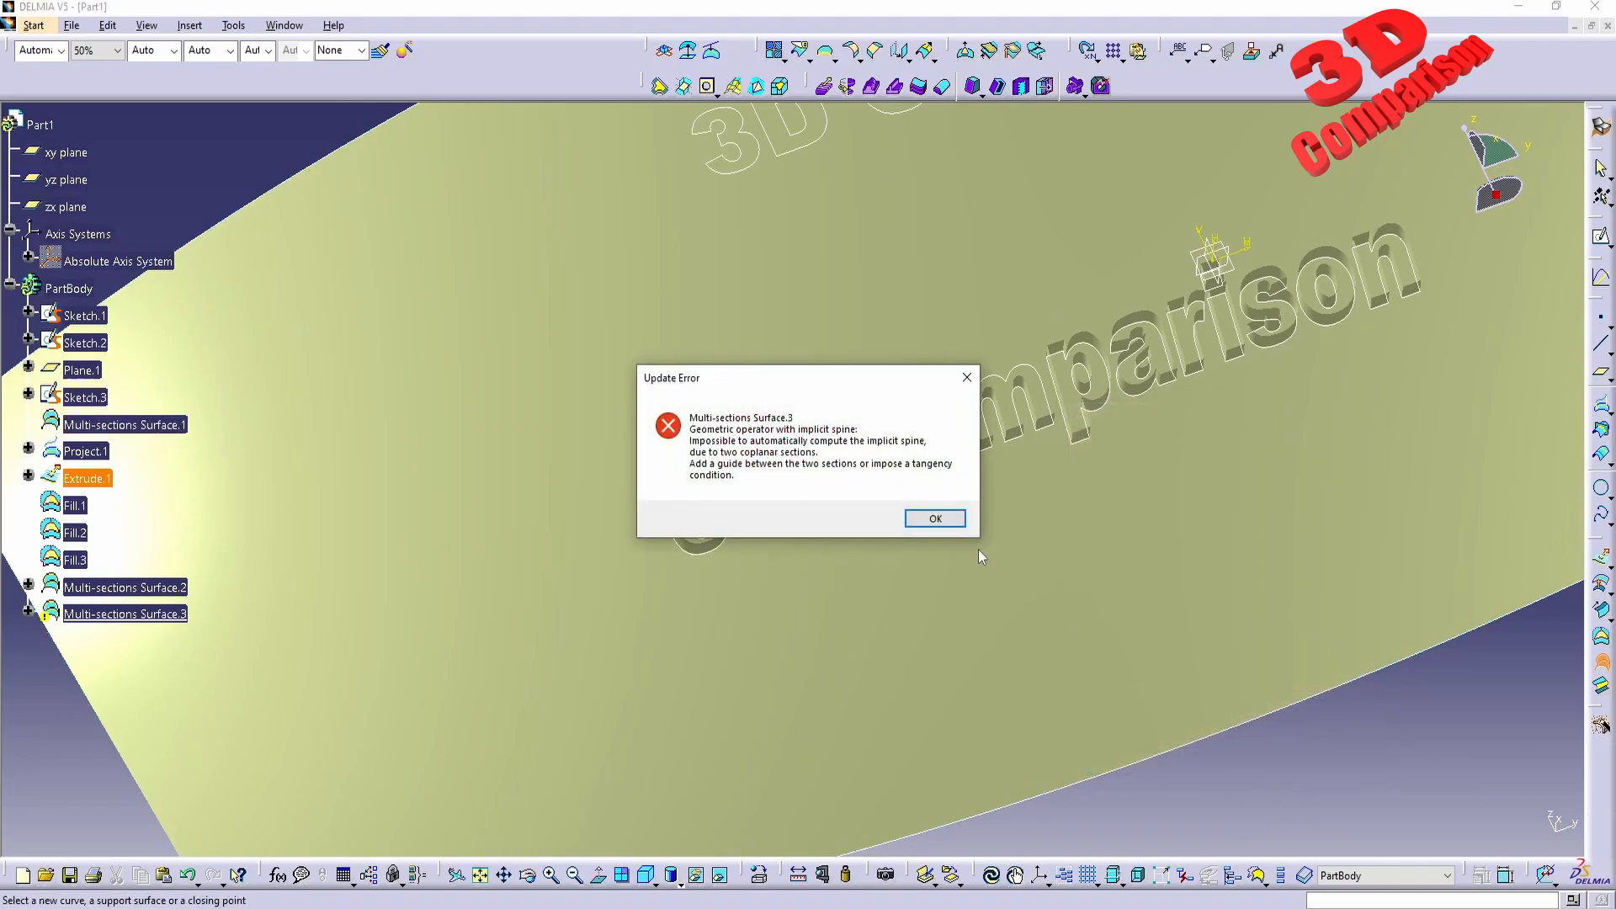
click(943, 522)
click(1279, 765)
- Switch to the Part Design workbench
middle_drag(757, 606, 929, 442)
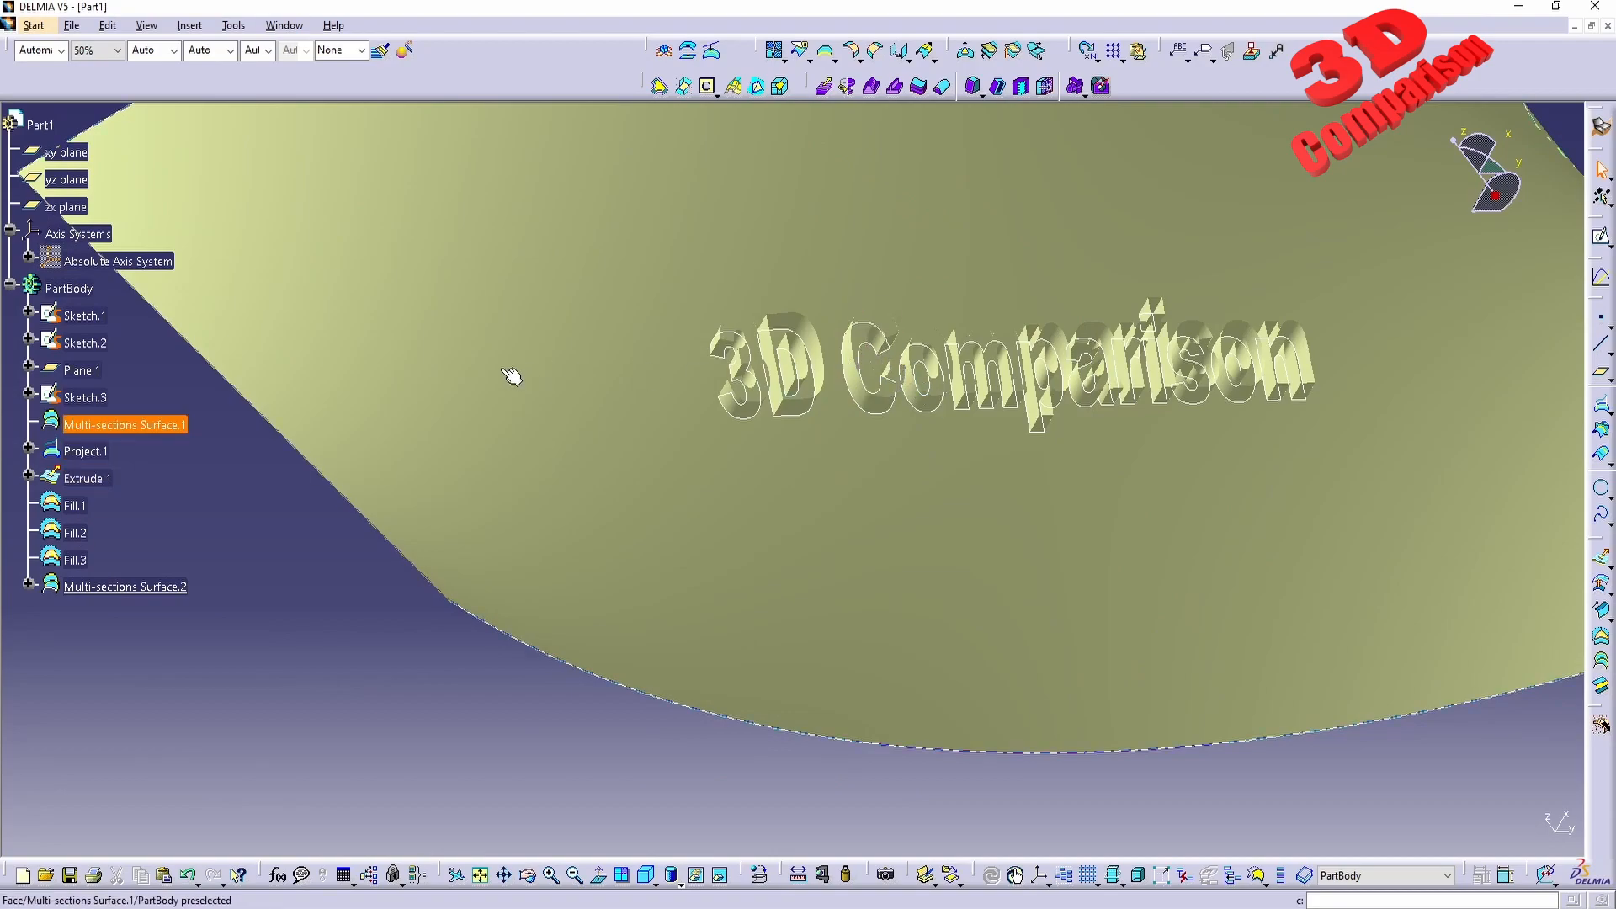
click(33, 25)
mouse_move(75, 64)
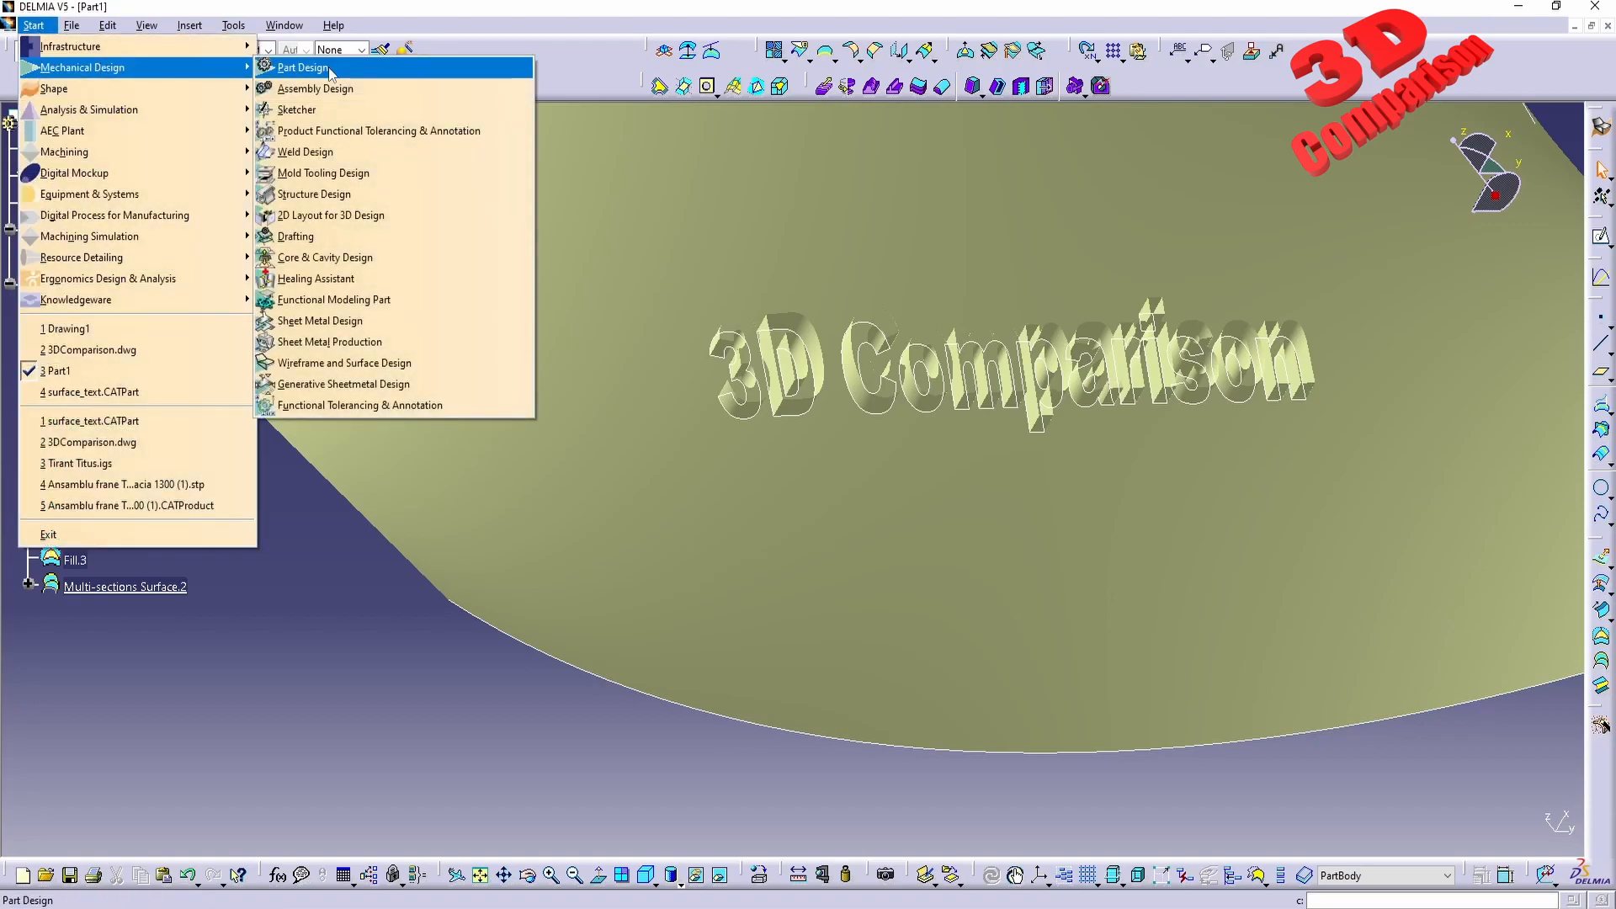
click(286, 63)
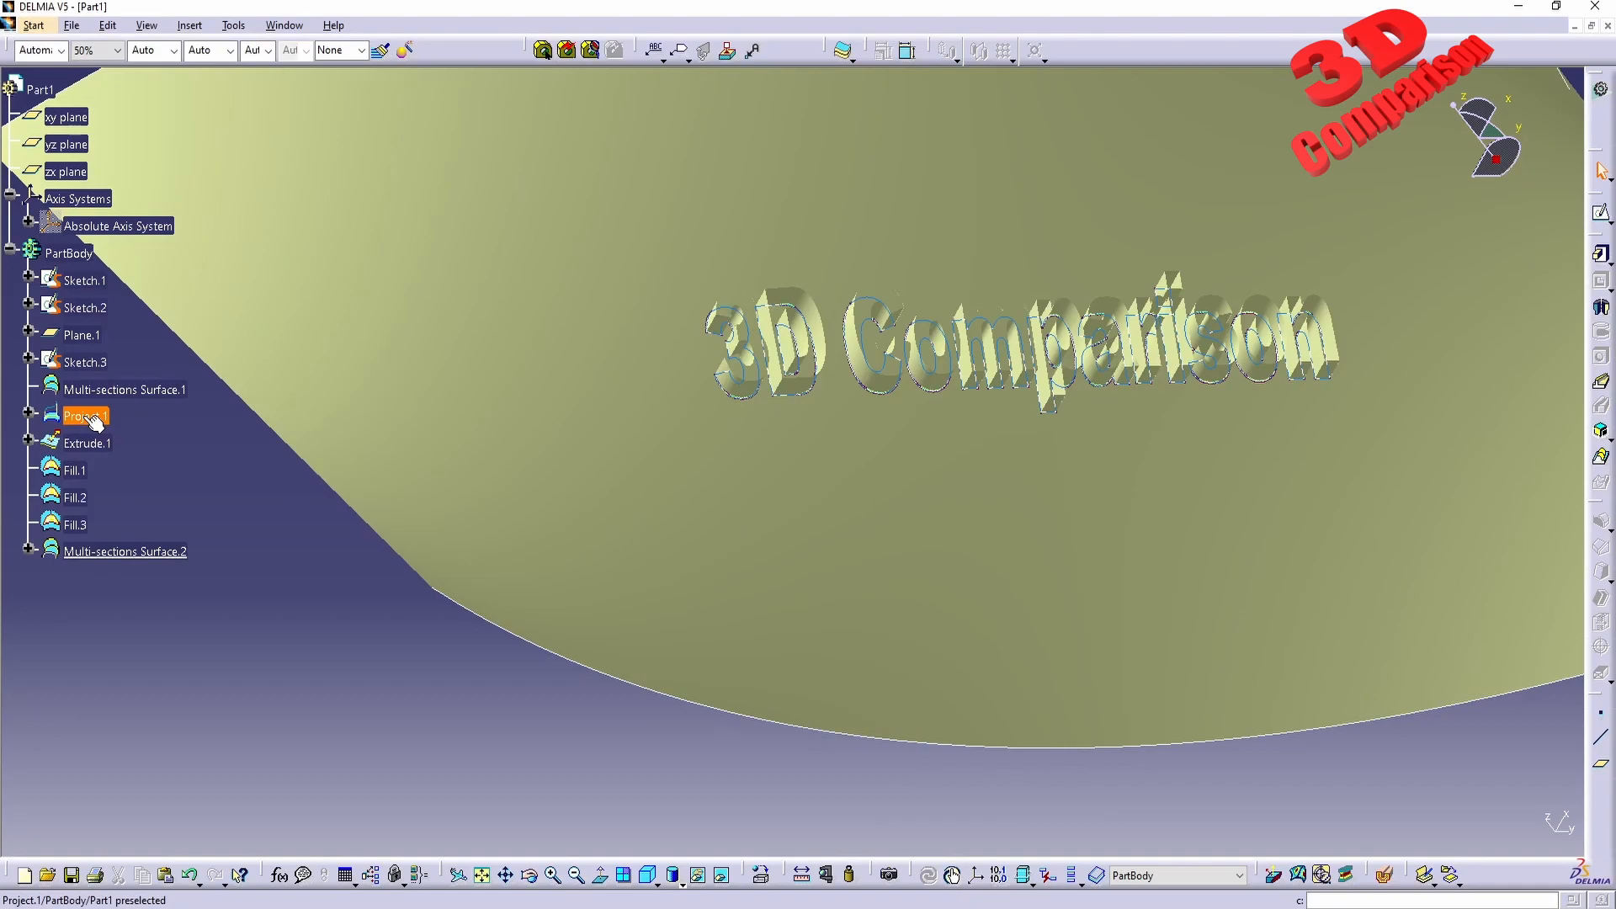
- Hide Extrude.1 so that only the projected text outline is left on the curved surface
shift+click(97, 443)
click(246, 520)
click(105, 444)
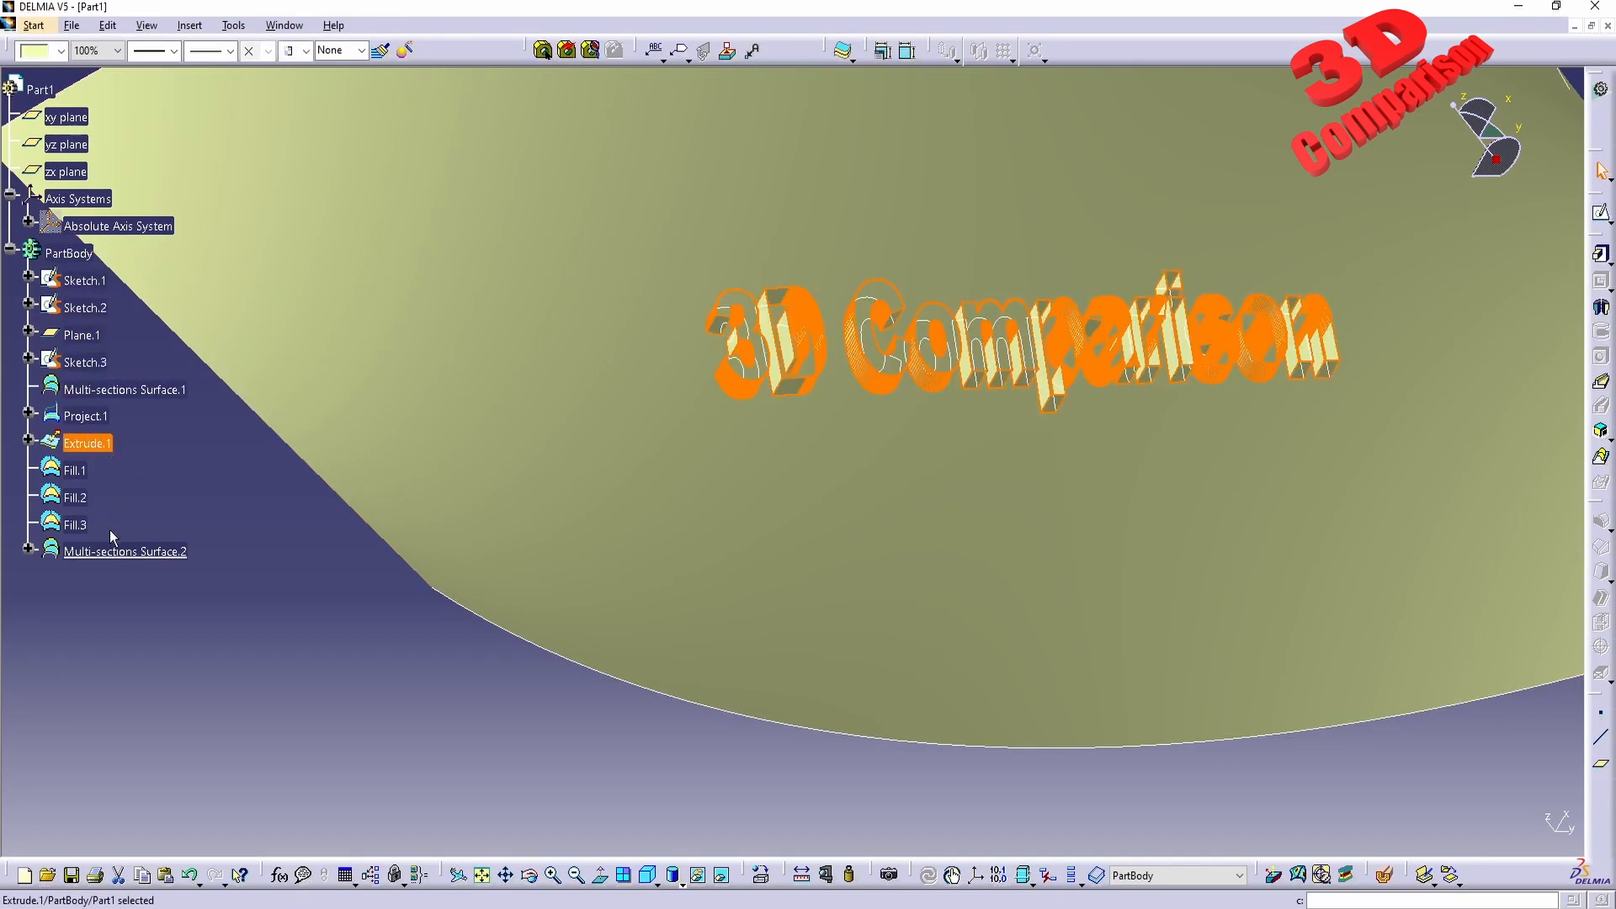
right_click(87, 443)
click(139, 503)
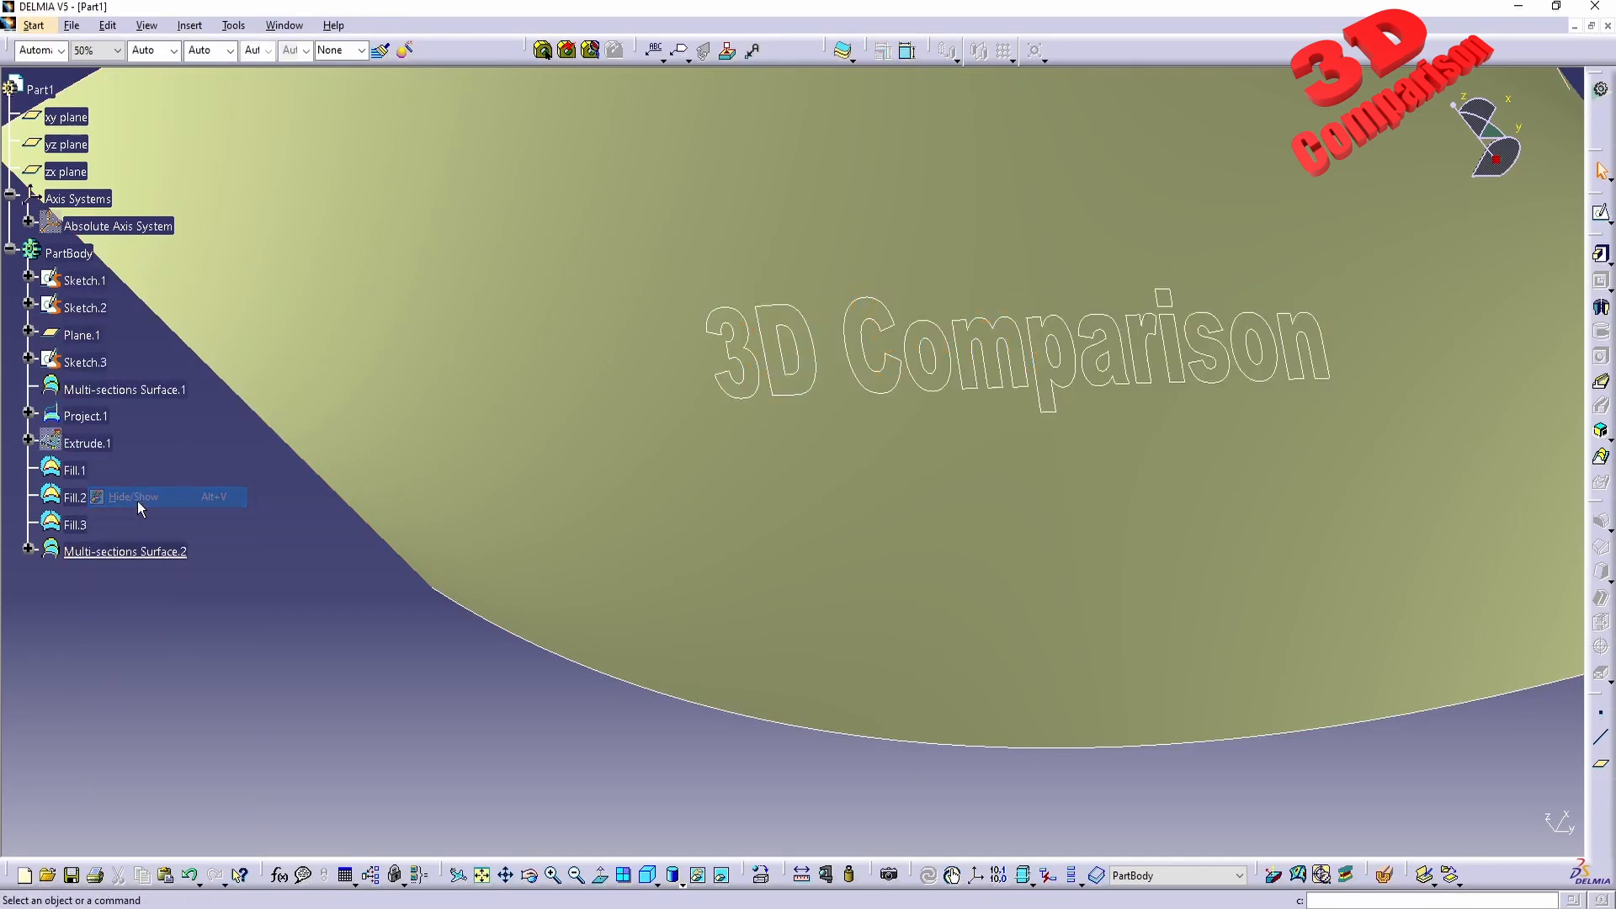
- Thicken Multi-sections Surface.1 into a solid with a first offset of 1 mm and a second offset of 0 mm
middle_drag(588, 580, 829, 534)
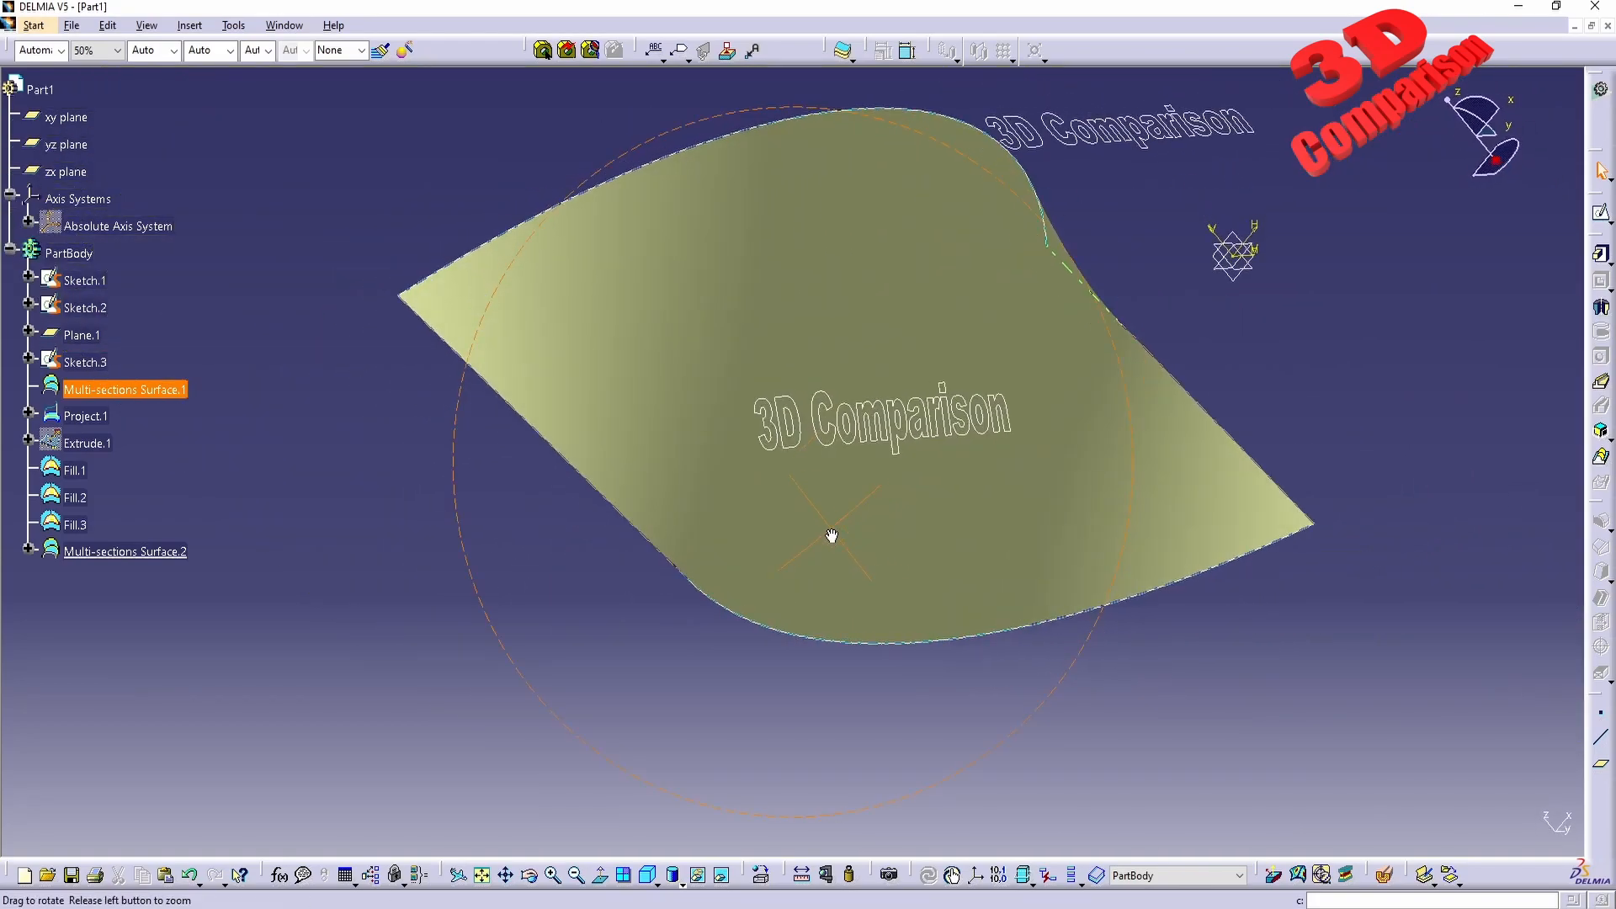
click(843, 53)
click(775, 264)
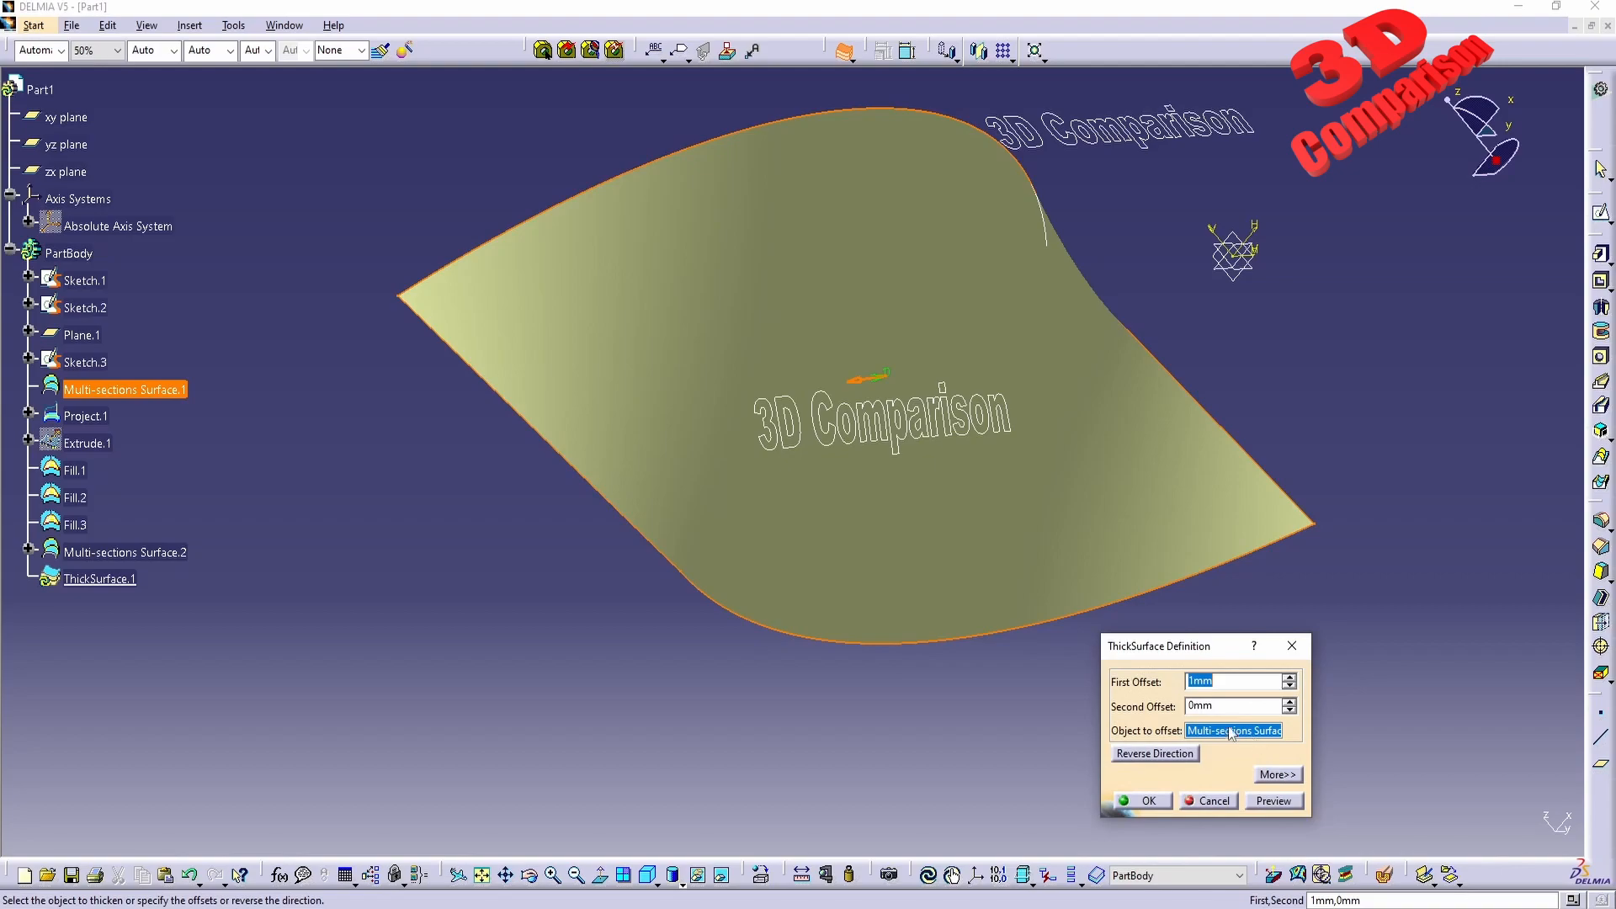
click(1269, 801)
middle_drag(808, 471, 737, 631)
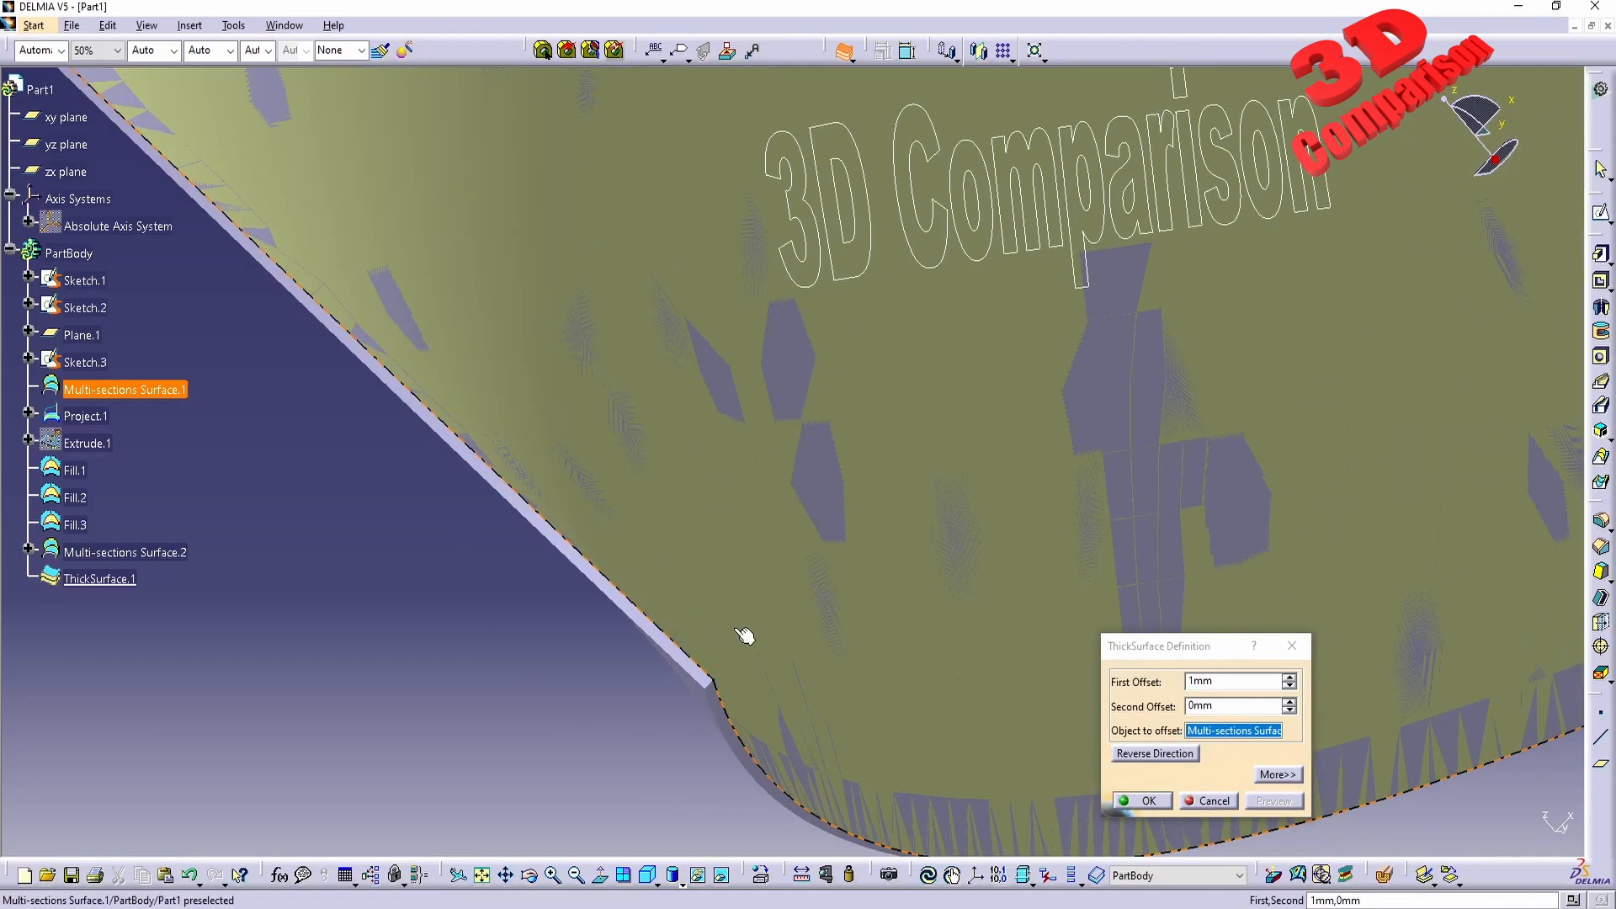
click(1143, 800)
- Try to create a Pad from the projected text outline Project.1 on the curved surface
middle_drag(533, 729, 1125, 569)
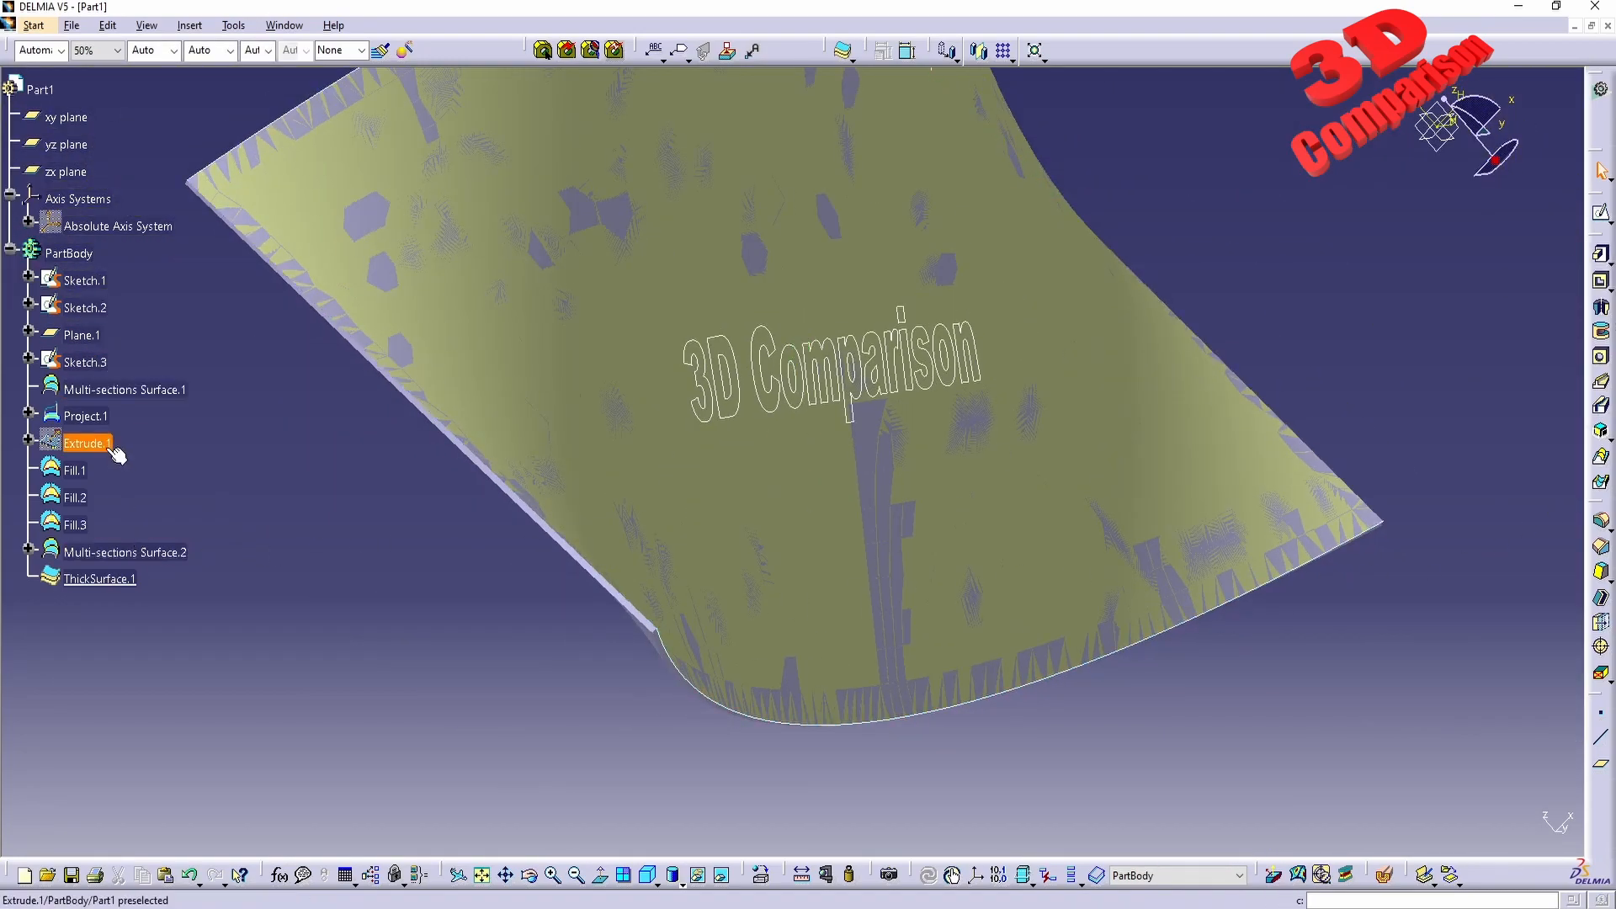
click(82, 413)
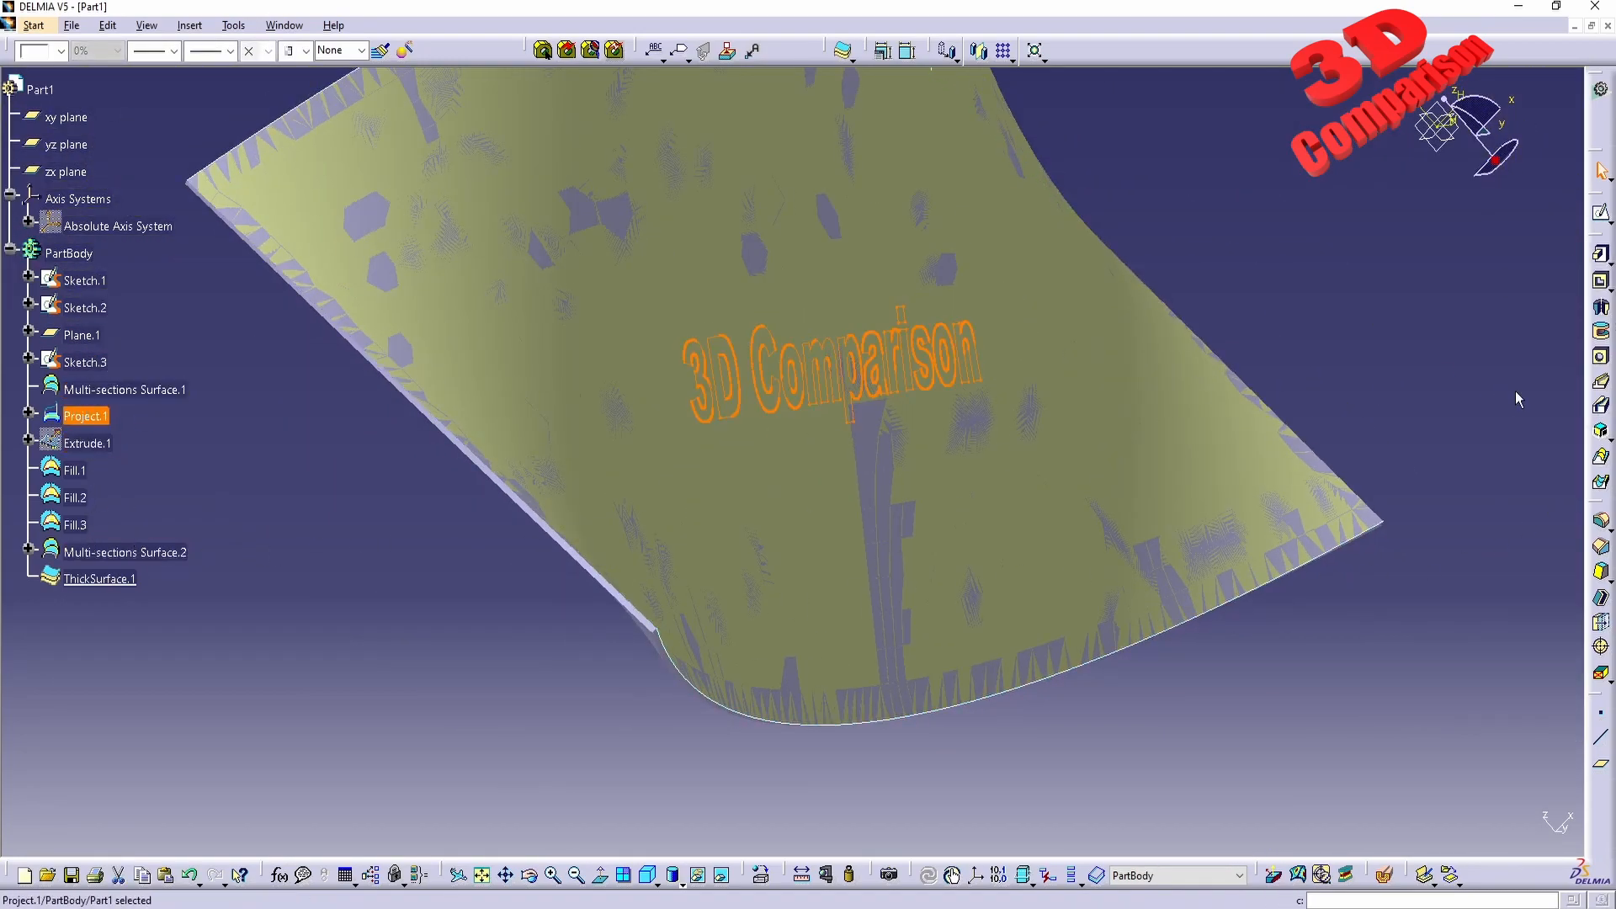
click(1599, 254)
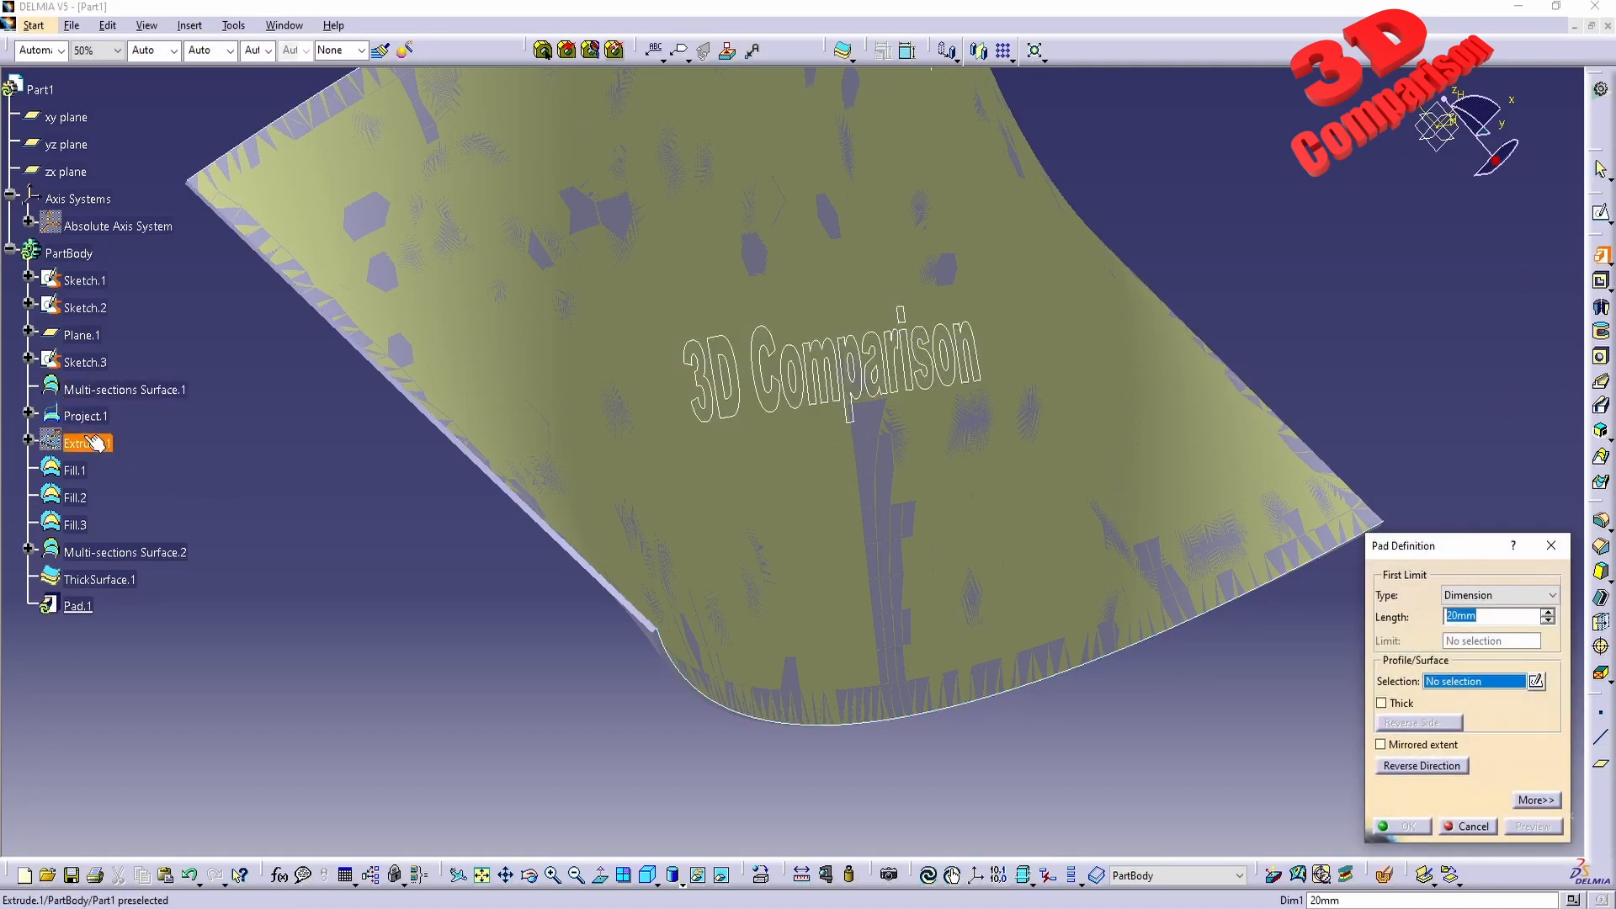
click(29, 416)
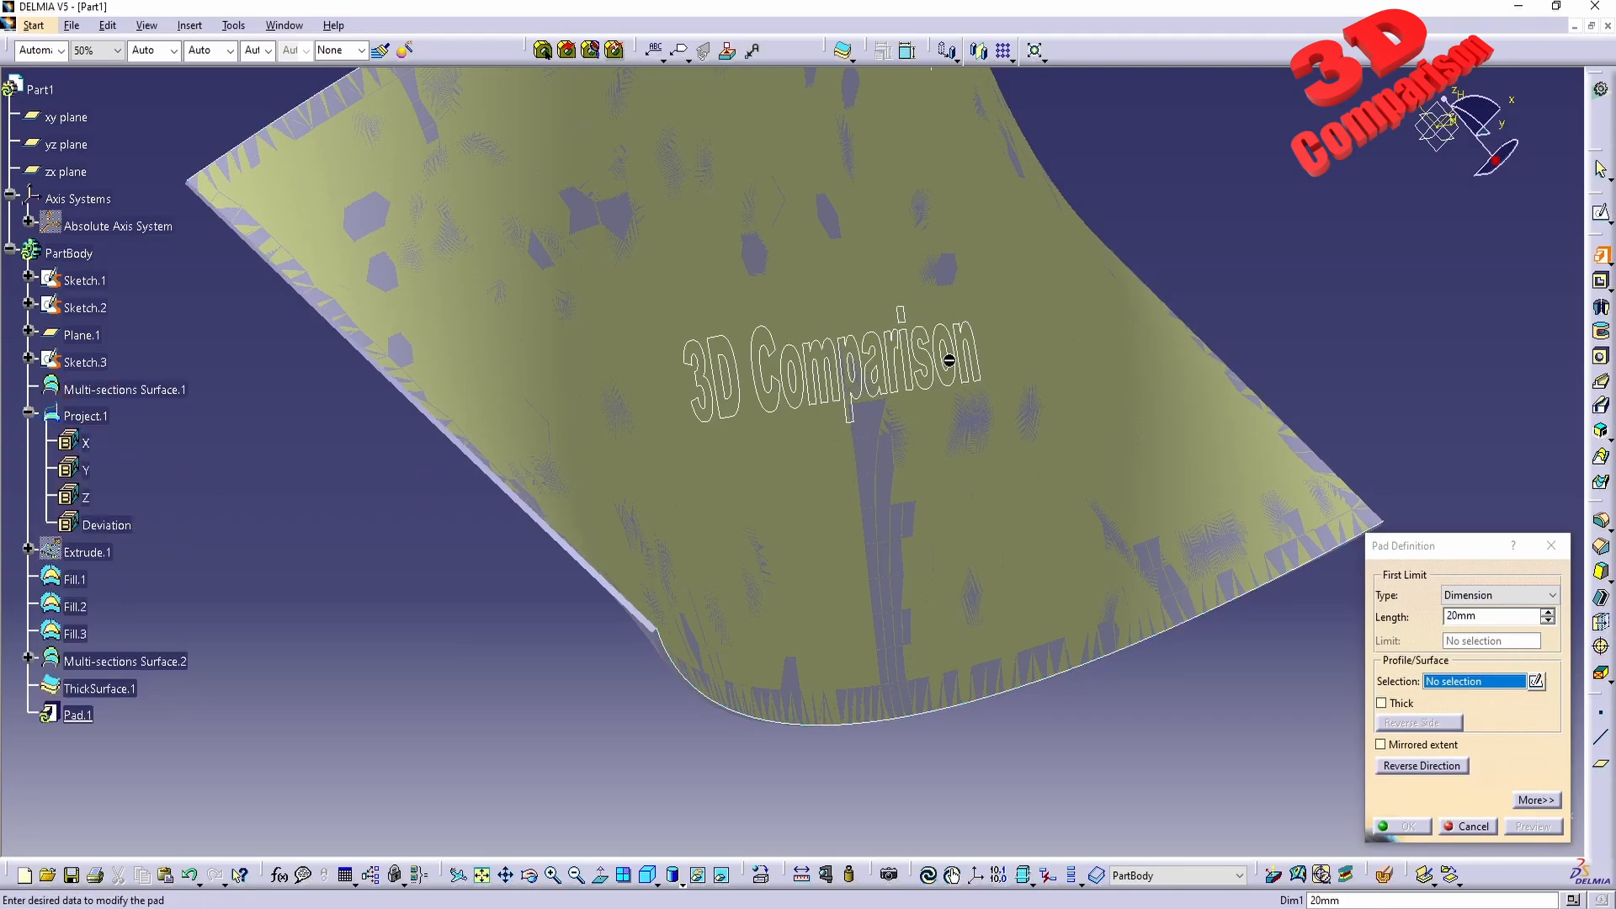
middle_drag(982, 451, 851, 638)
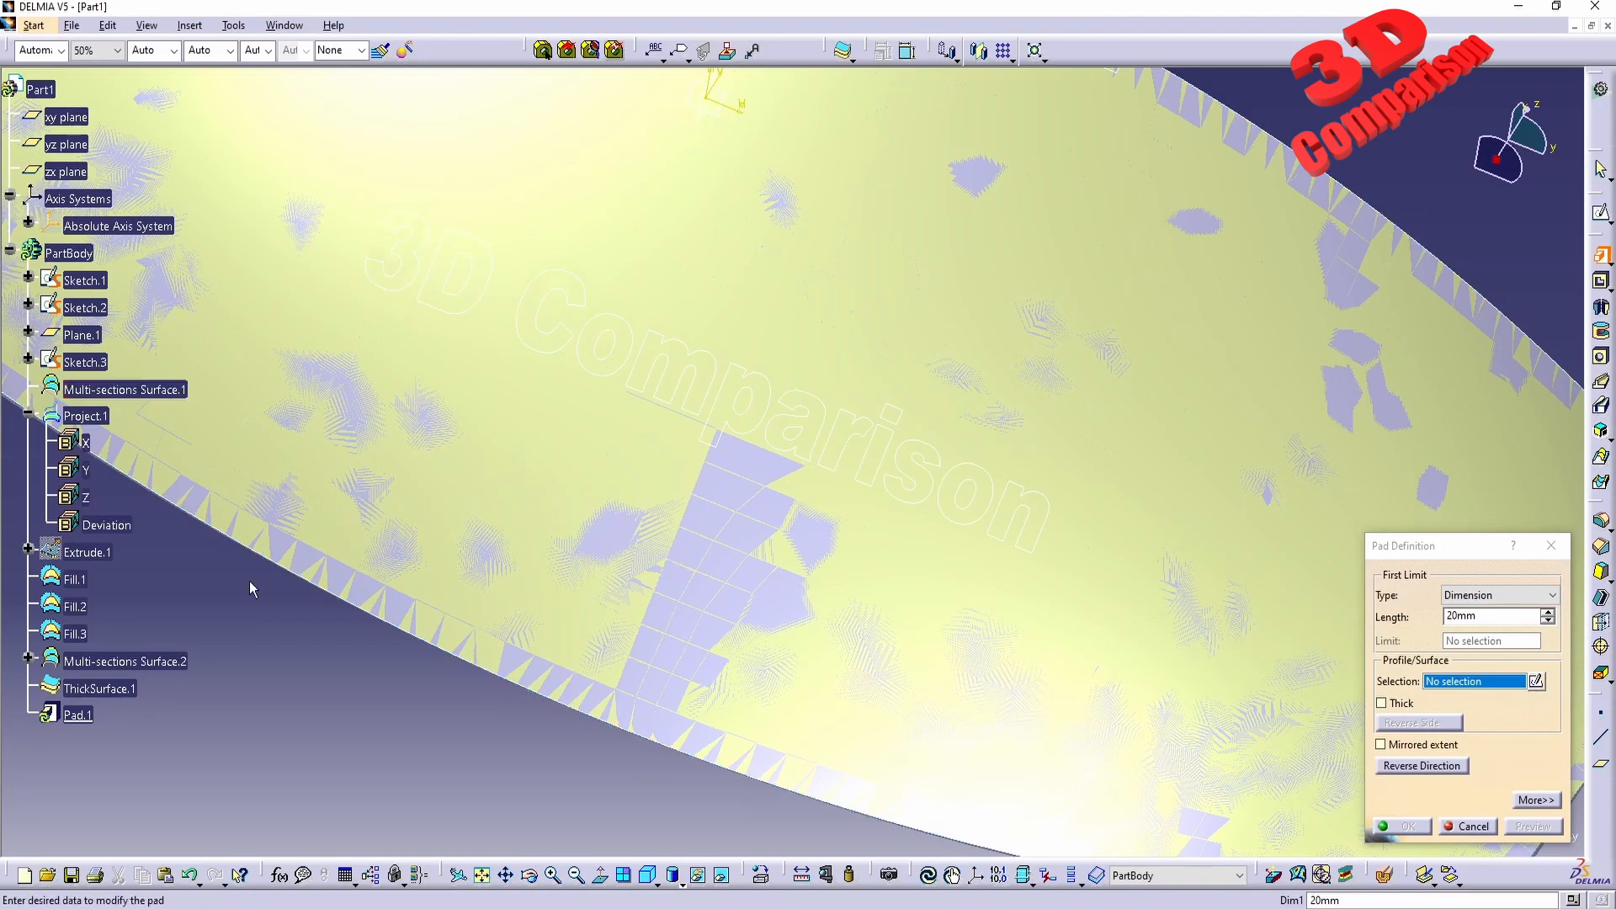
middle_drag(643, 644, 1028, 432)
middle_drag(698, 446, 834, 519)
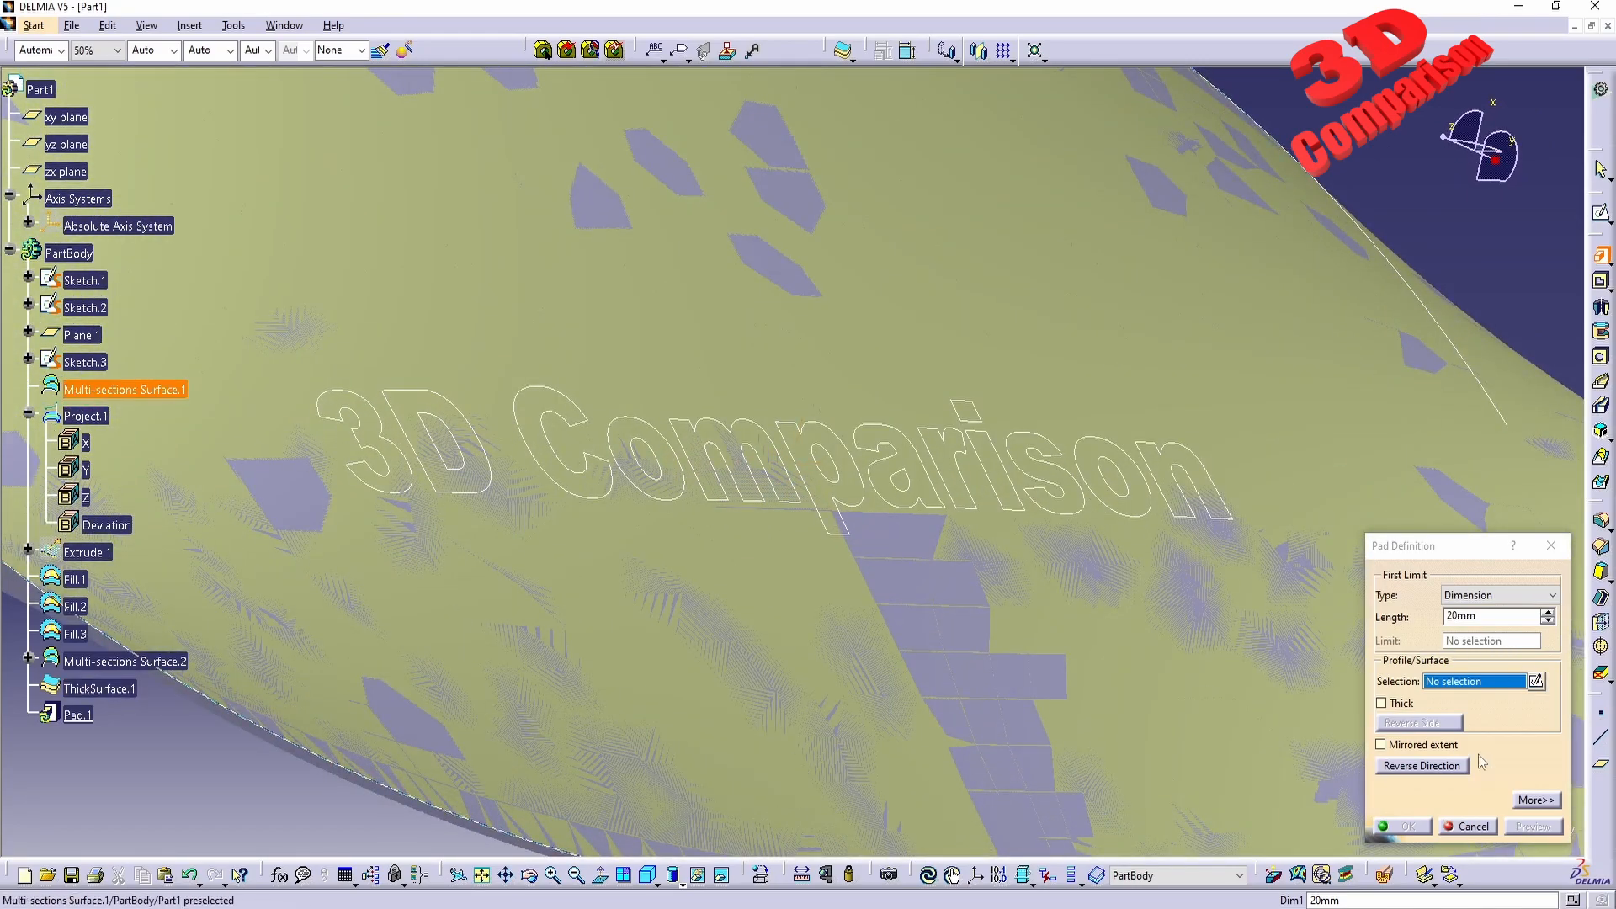
click(1469, 827)
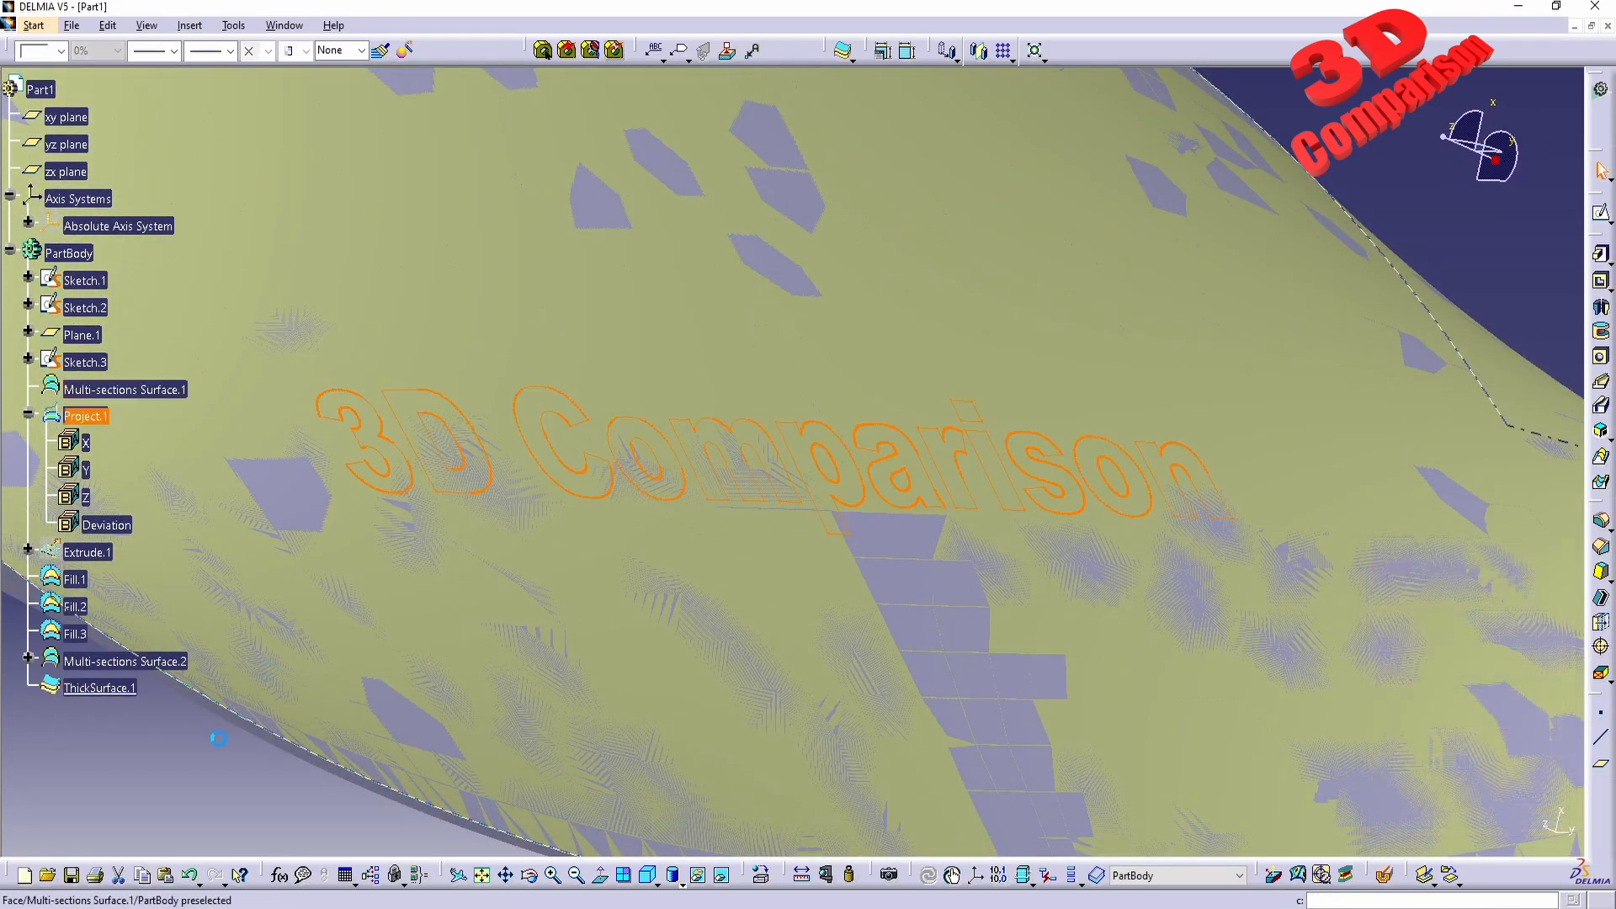
- Show the extruded text walls of Extrude.1 again and hide the thickened solid ThickSurface.1
click(105, 421)
middle_drag(715, 539, 497, 462)
middle_drag(862, 565, 932, 709)
click(724, 627)
middle_drag(726, 463, 757, 627)
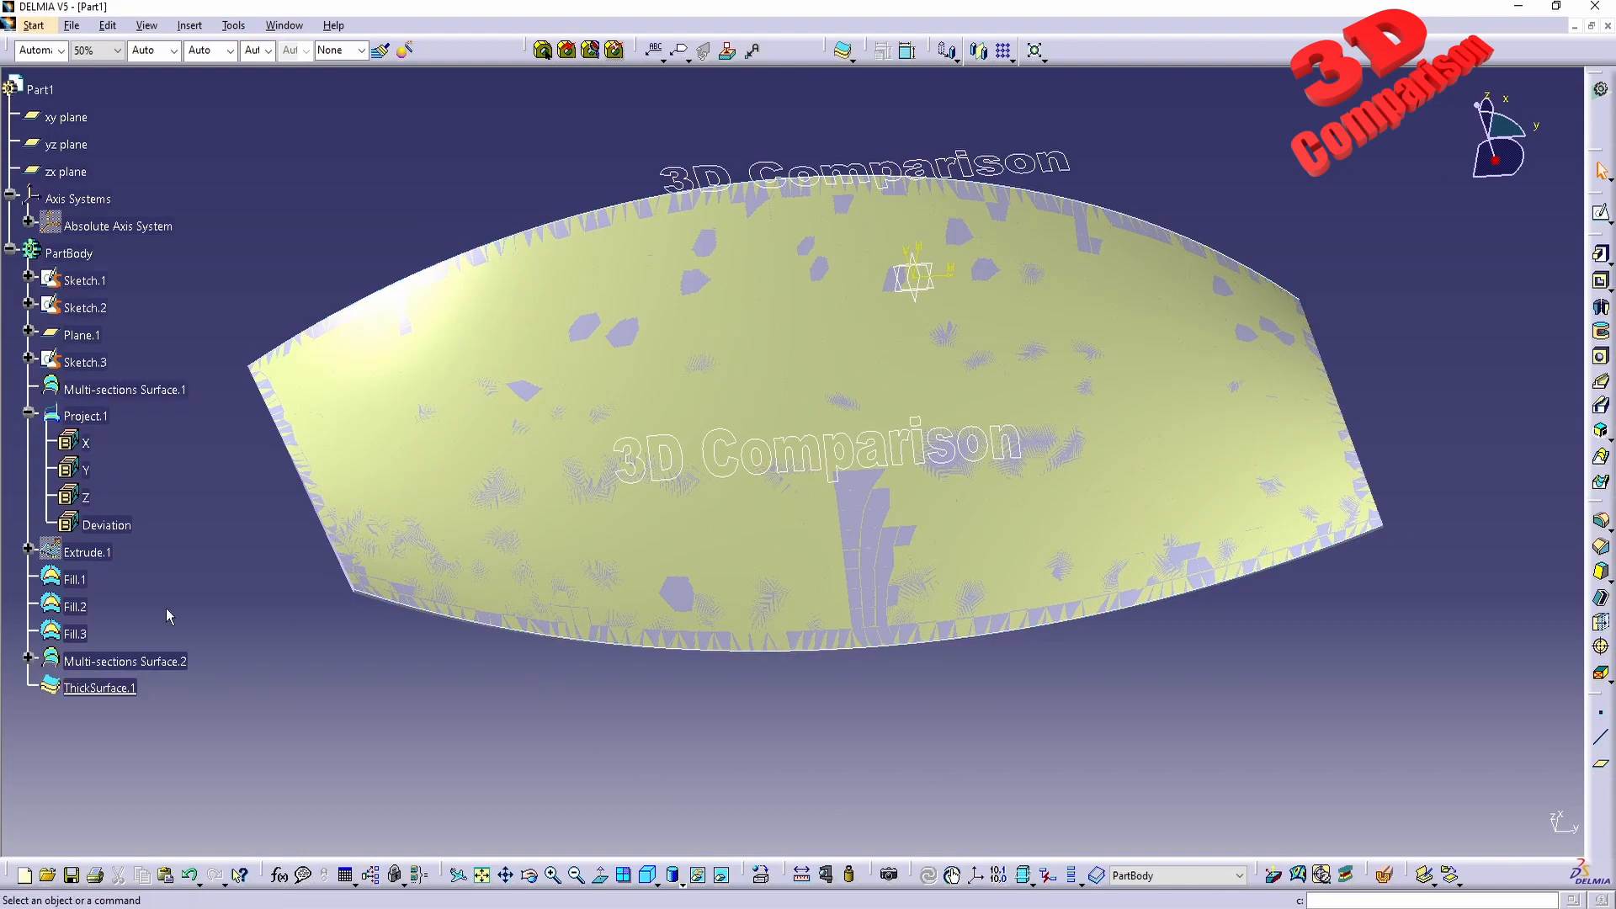
right_click(106, 559)
click(160, 246)
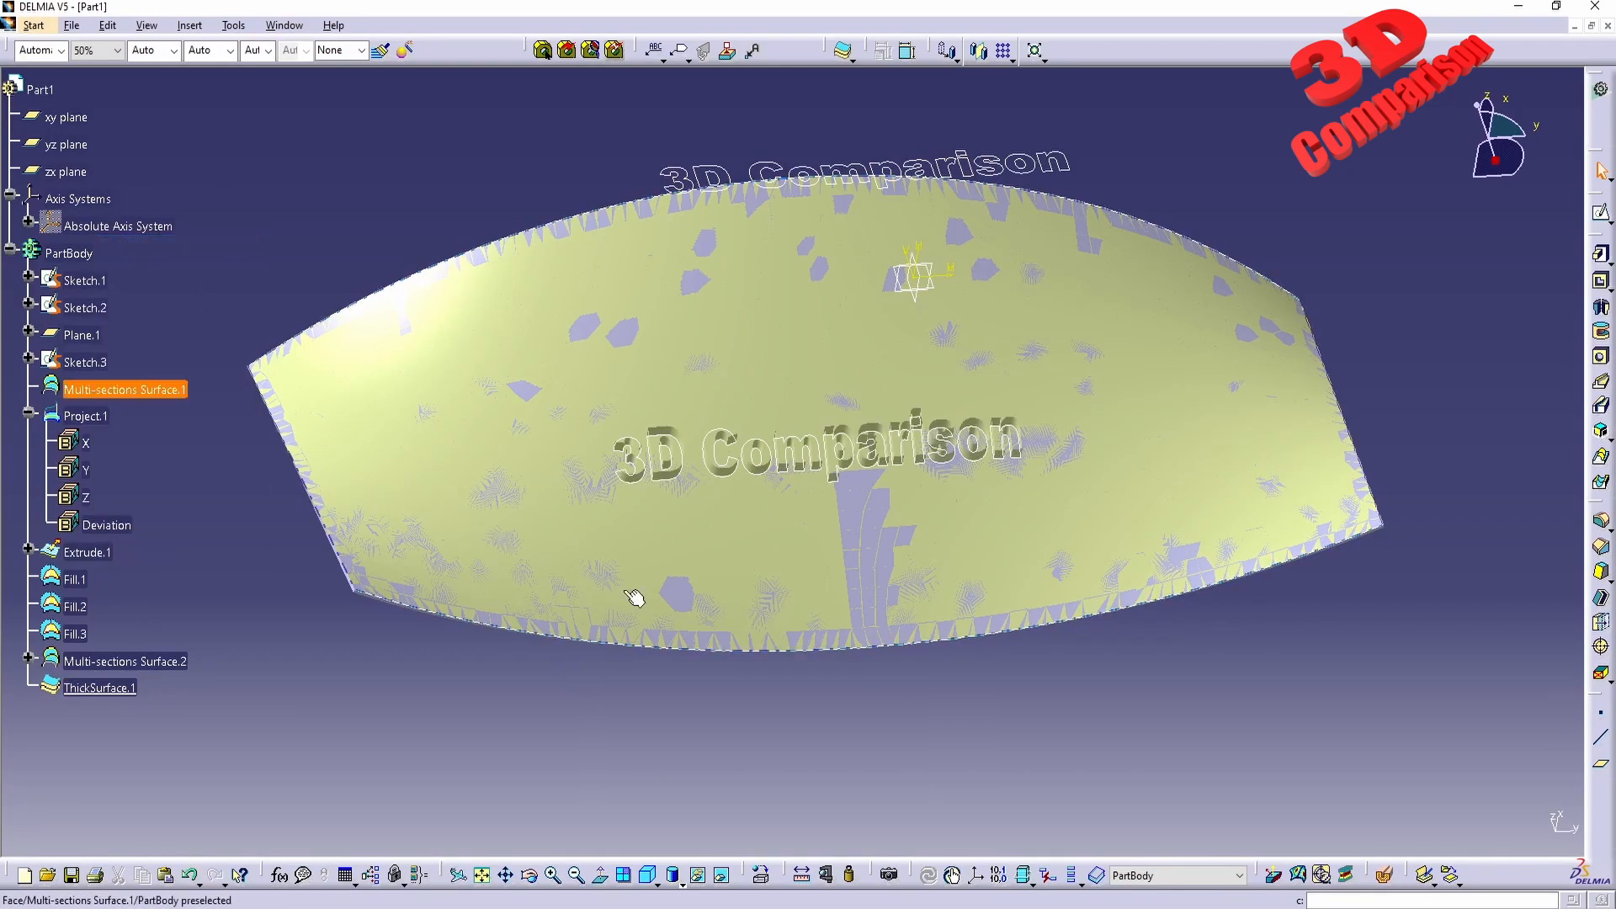
right_click(94, 688)
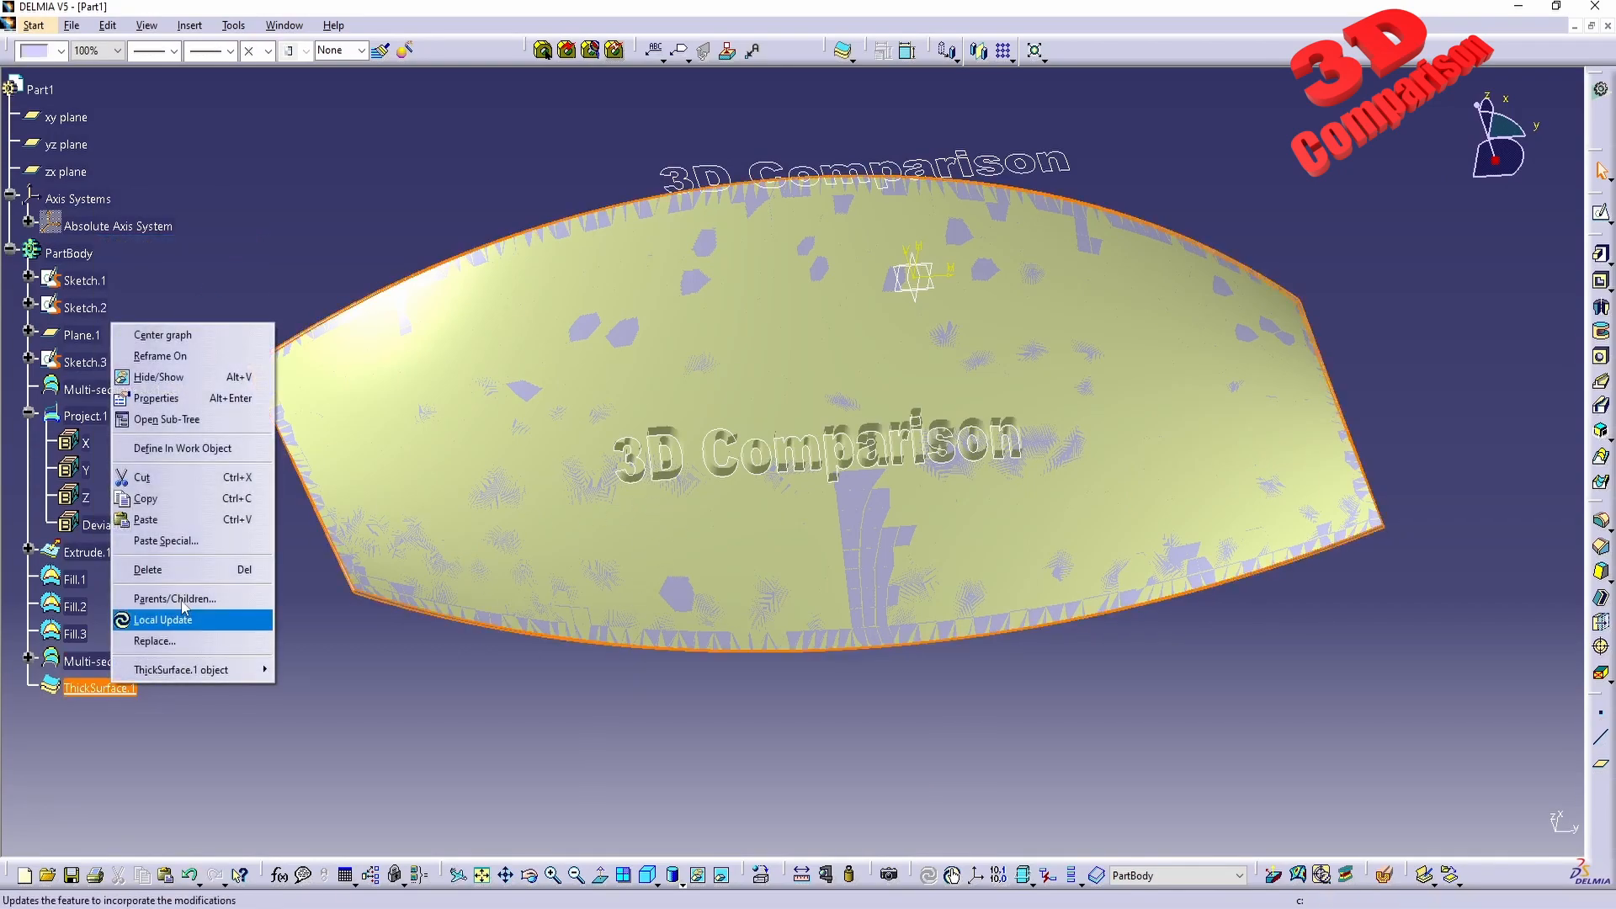
click(159, 376)
- Examine the extruded 3D Comparison text on the curved surface up close and from several angles
middle_drag(754, 510, 840, 555)
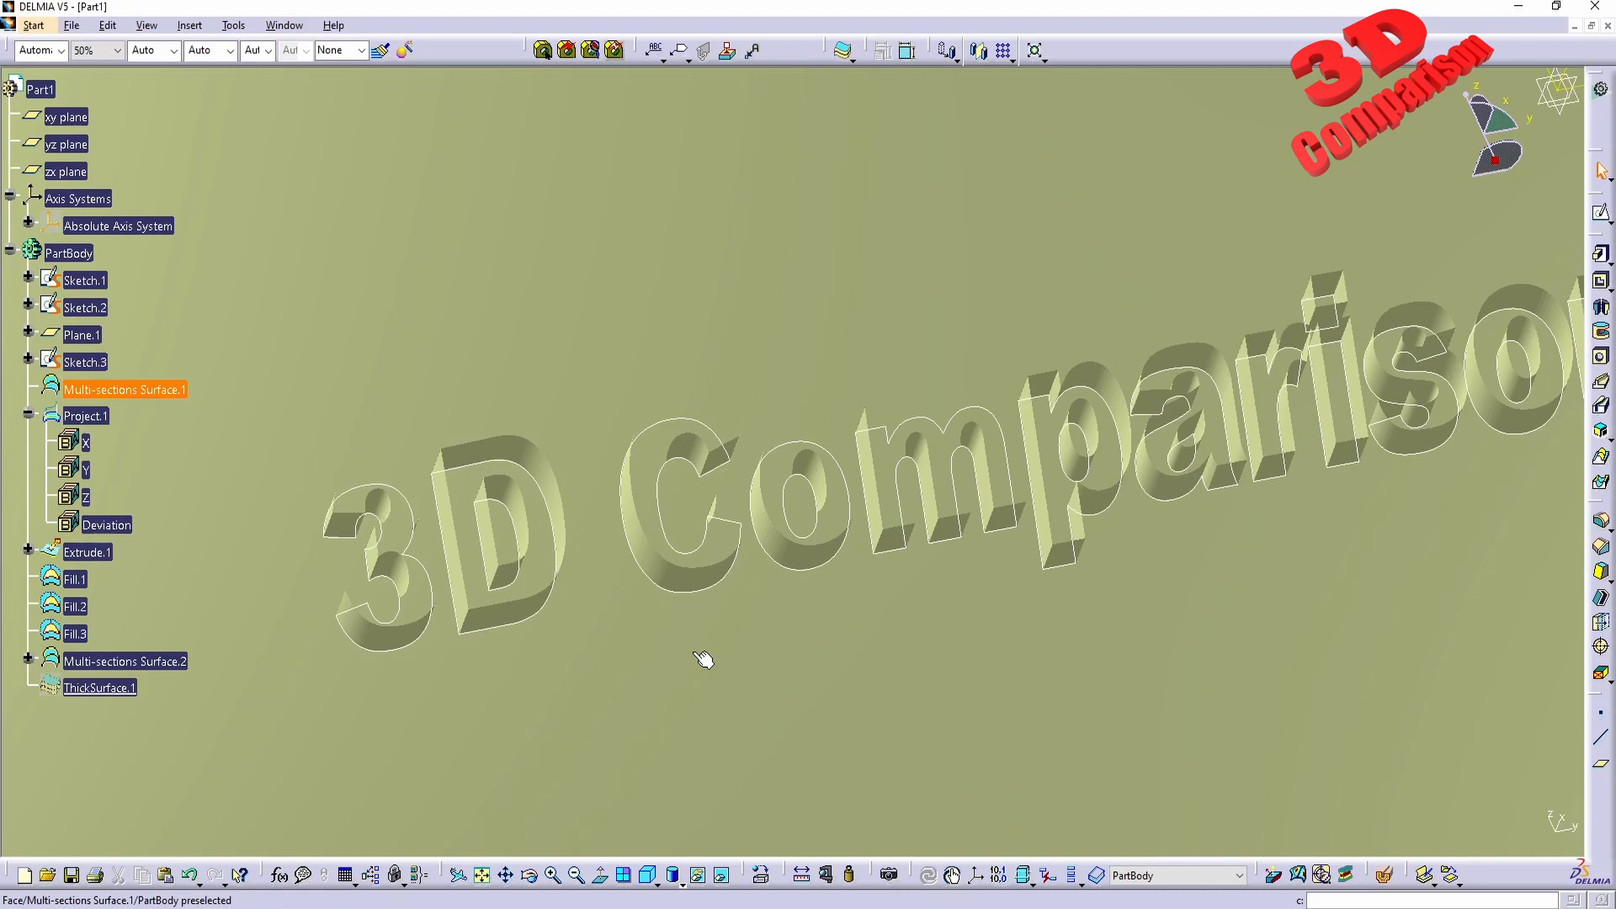
middle_drag(562, 637, 946, 532)
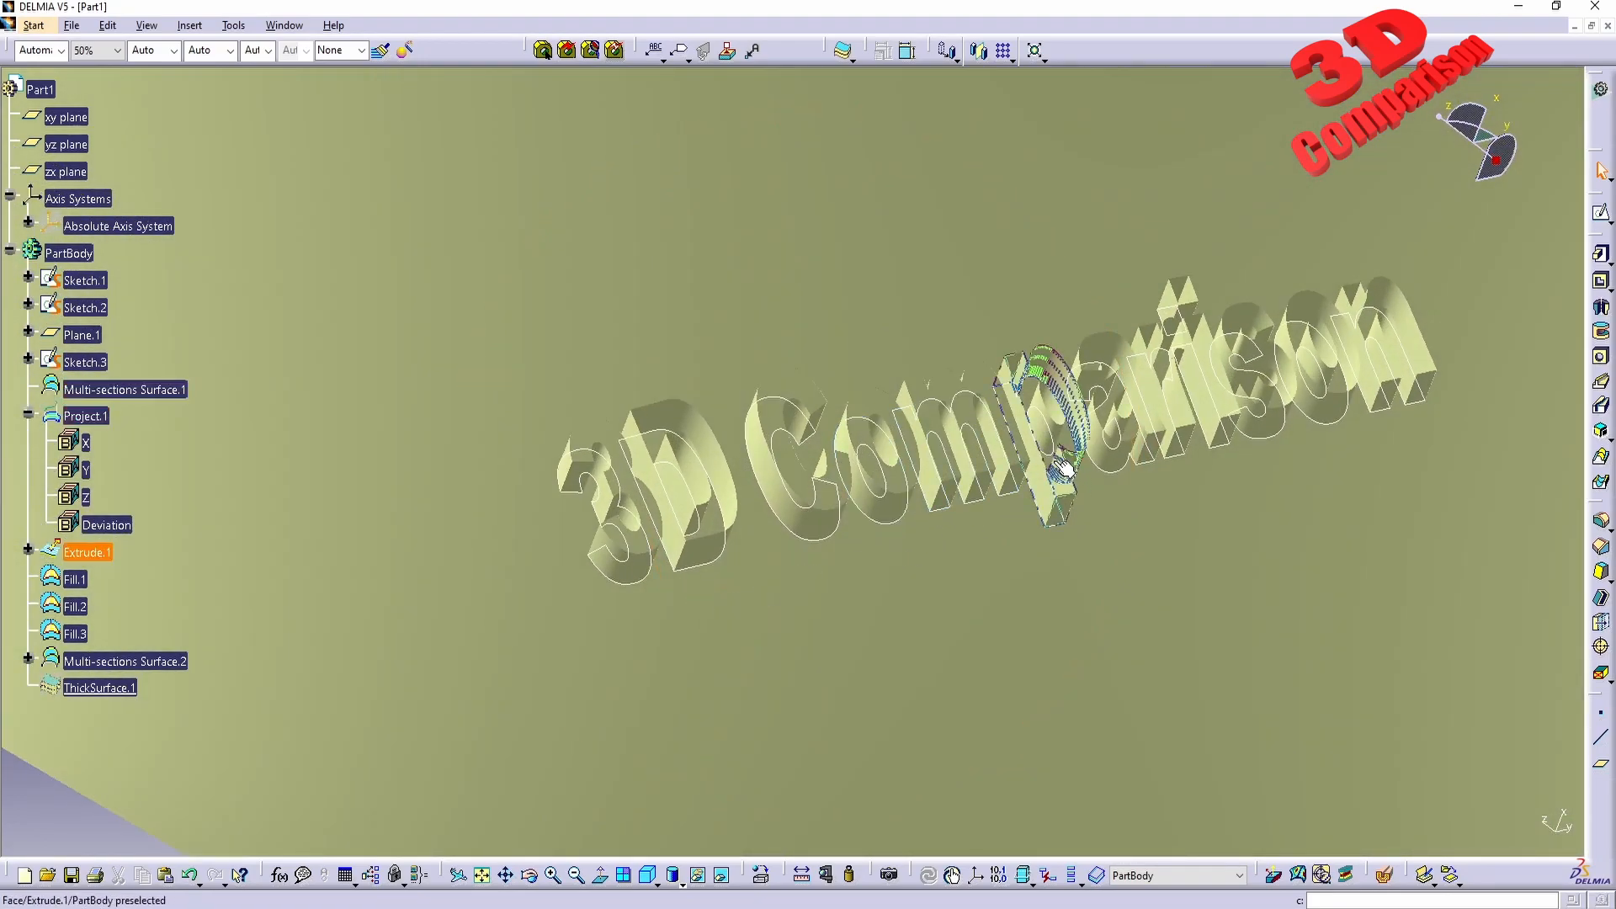
middle_drag(1054, 461, 777, 547)
middle_drag(967, 519, 934, 520)
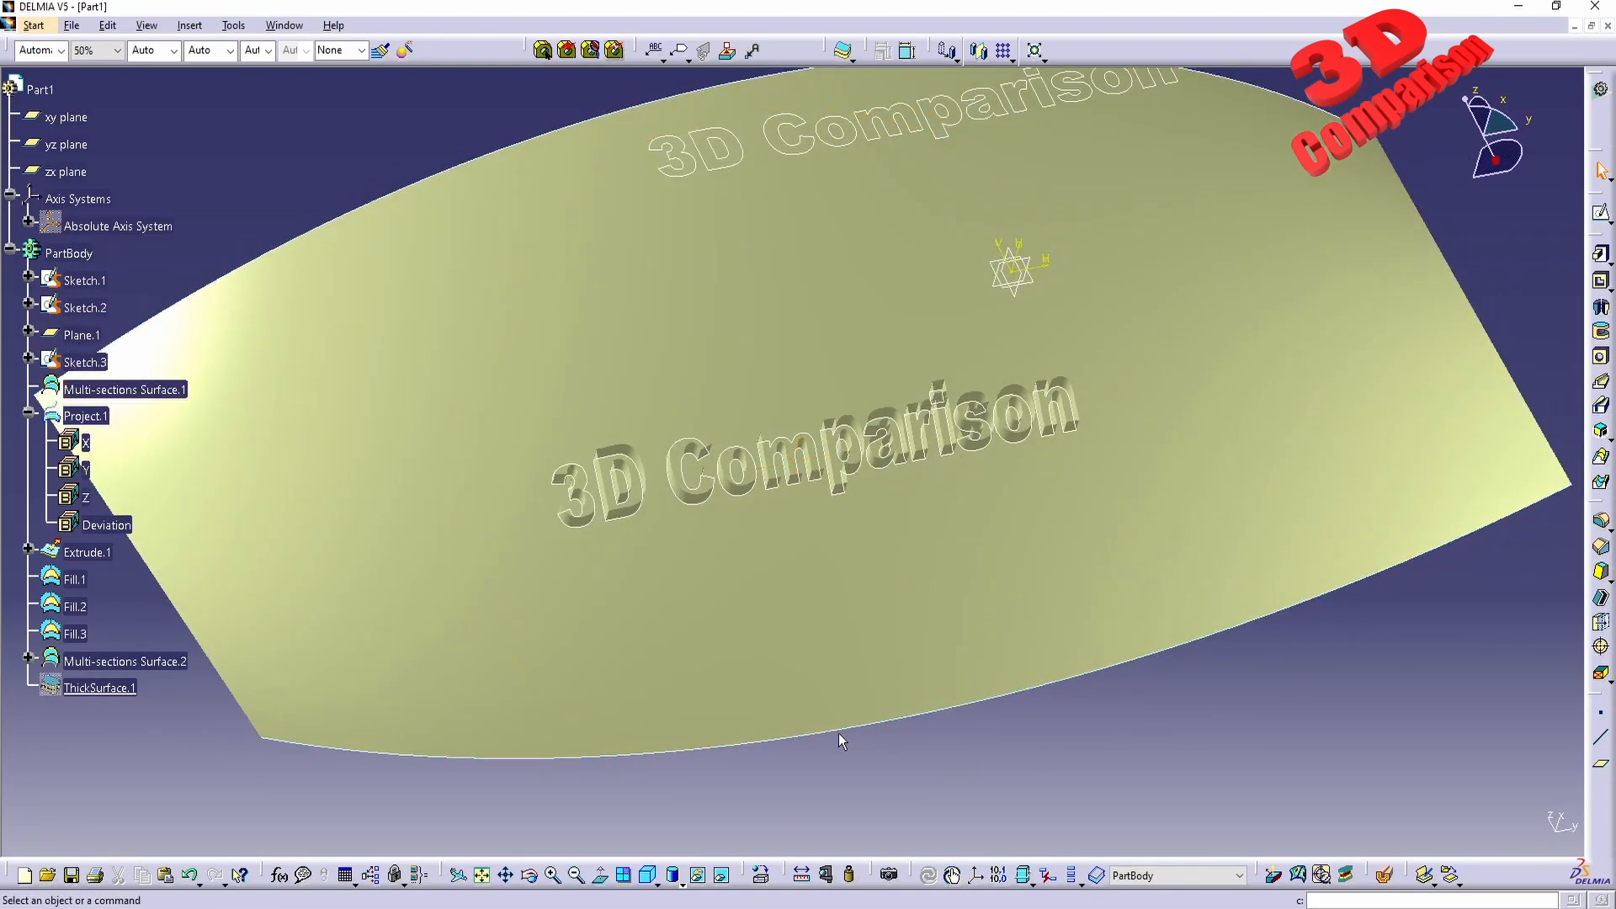
drag(613, 847, 1280, 541)
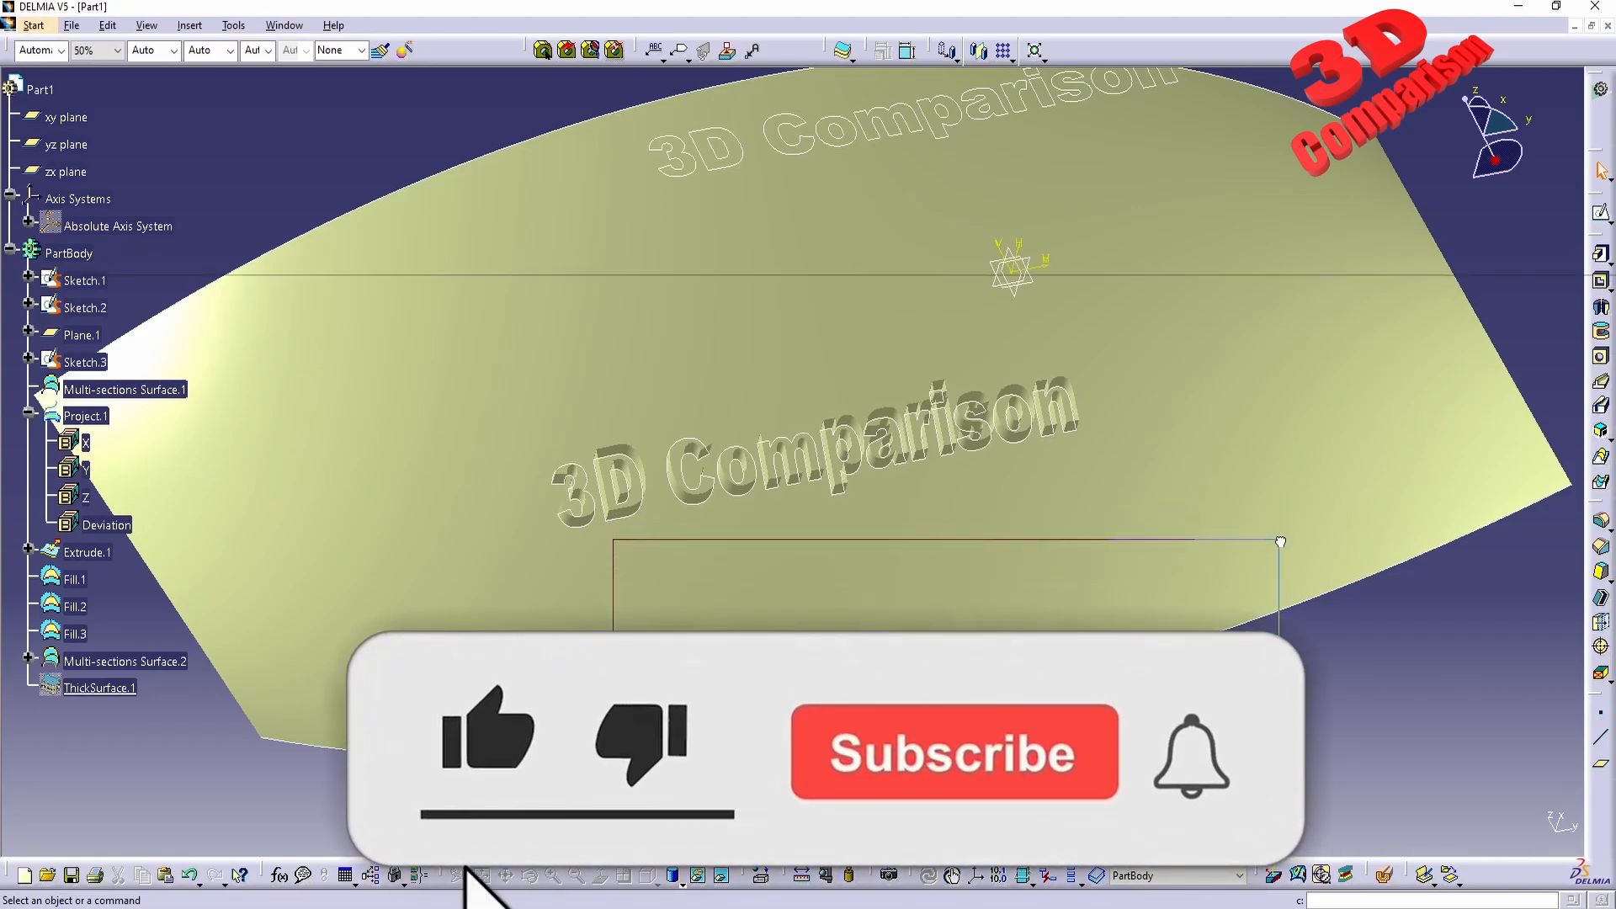
drag(1280, 541, 1280, 541)
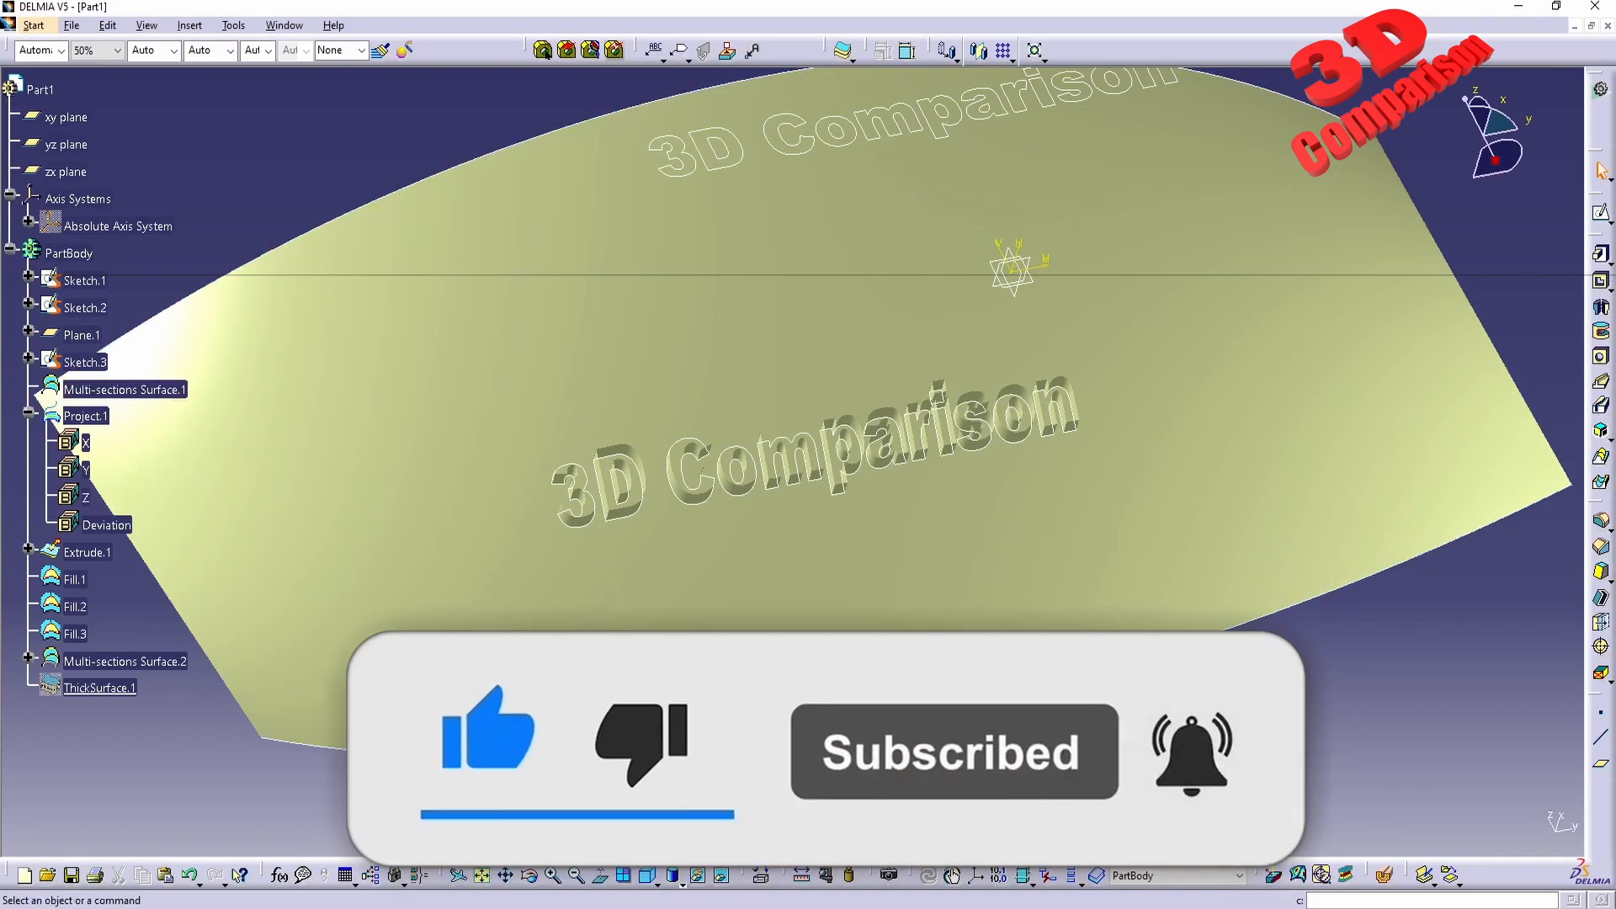